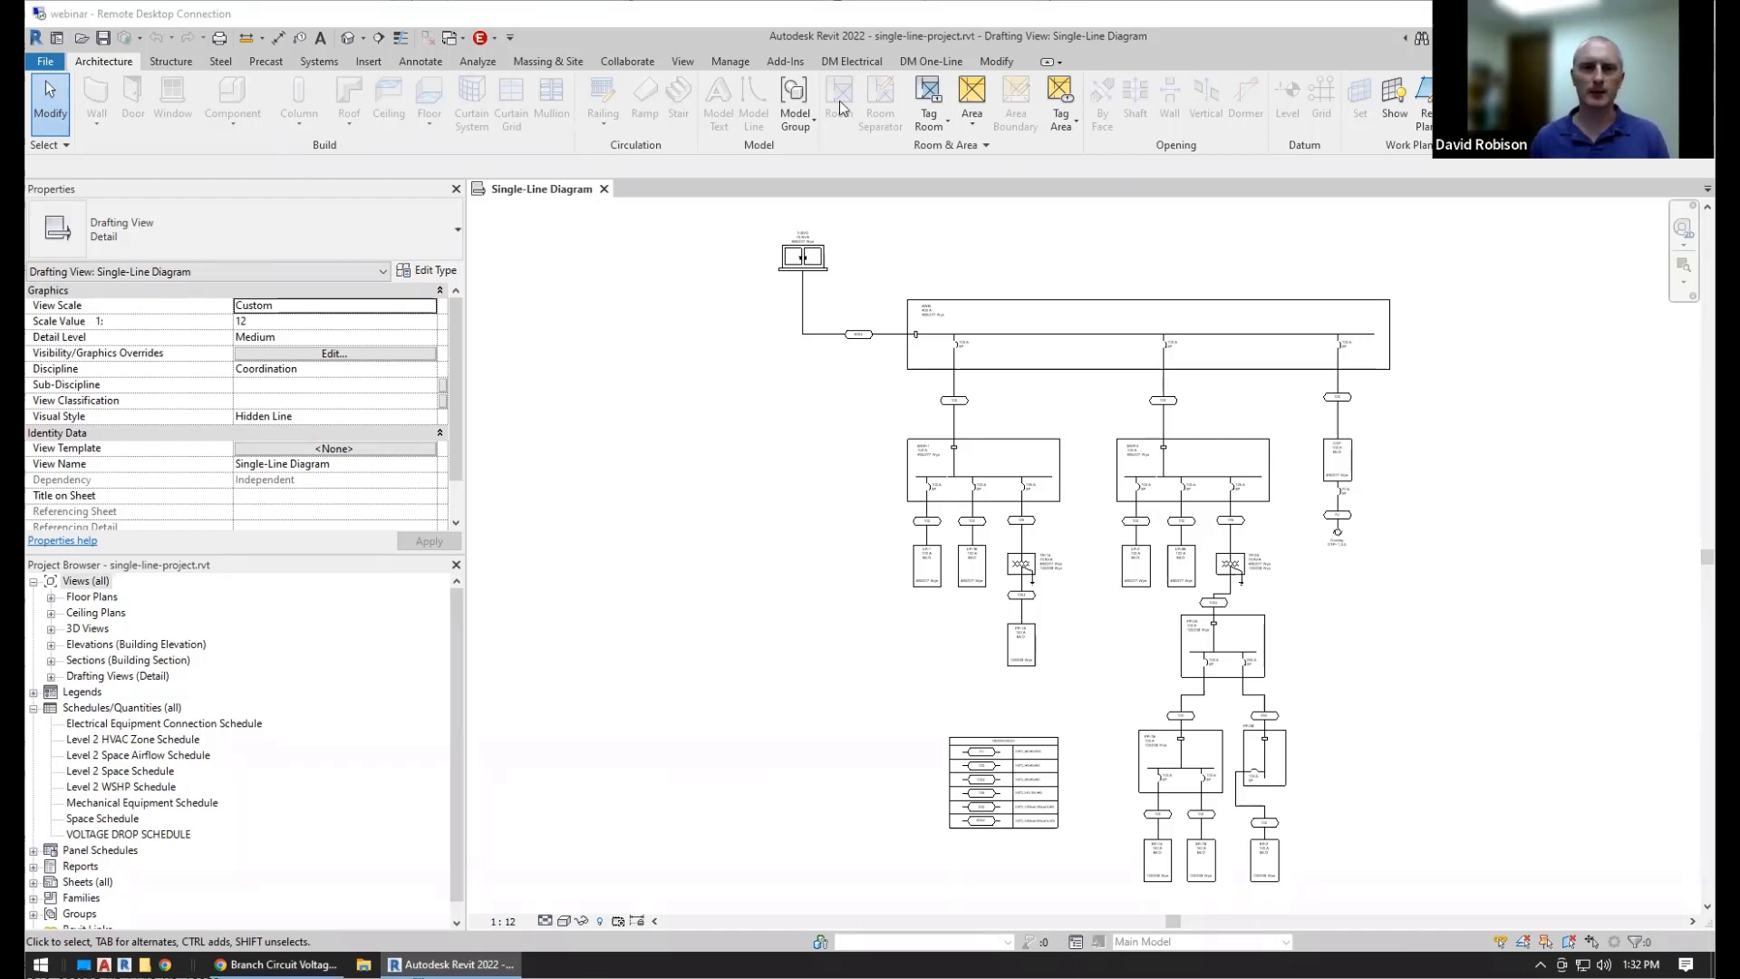
# Open Circuit Edit with a wider circuit list, check CTP Cooling, then view T-SVC's SWB feeder (387.79 A, 0.12%)
pyautogui.click(853, 64)
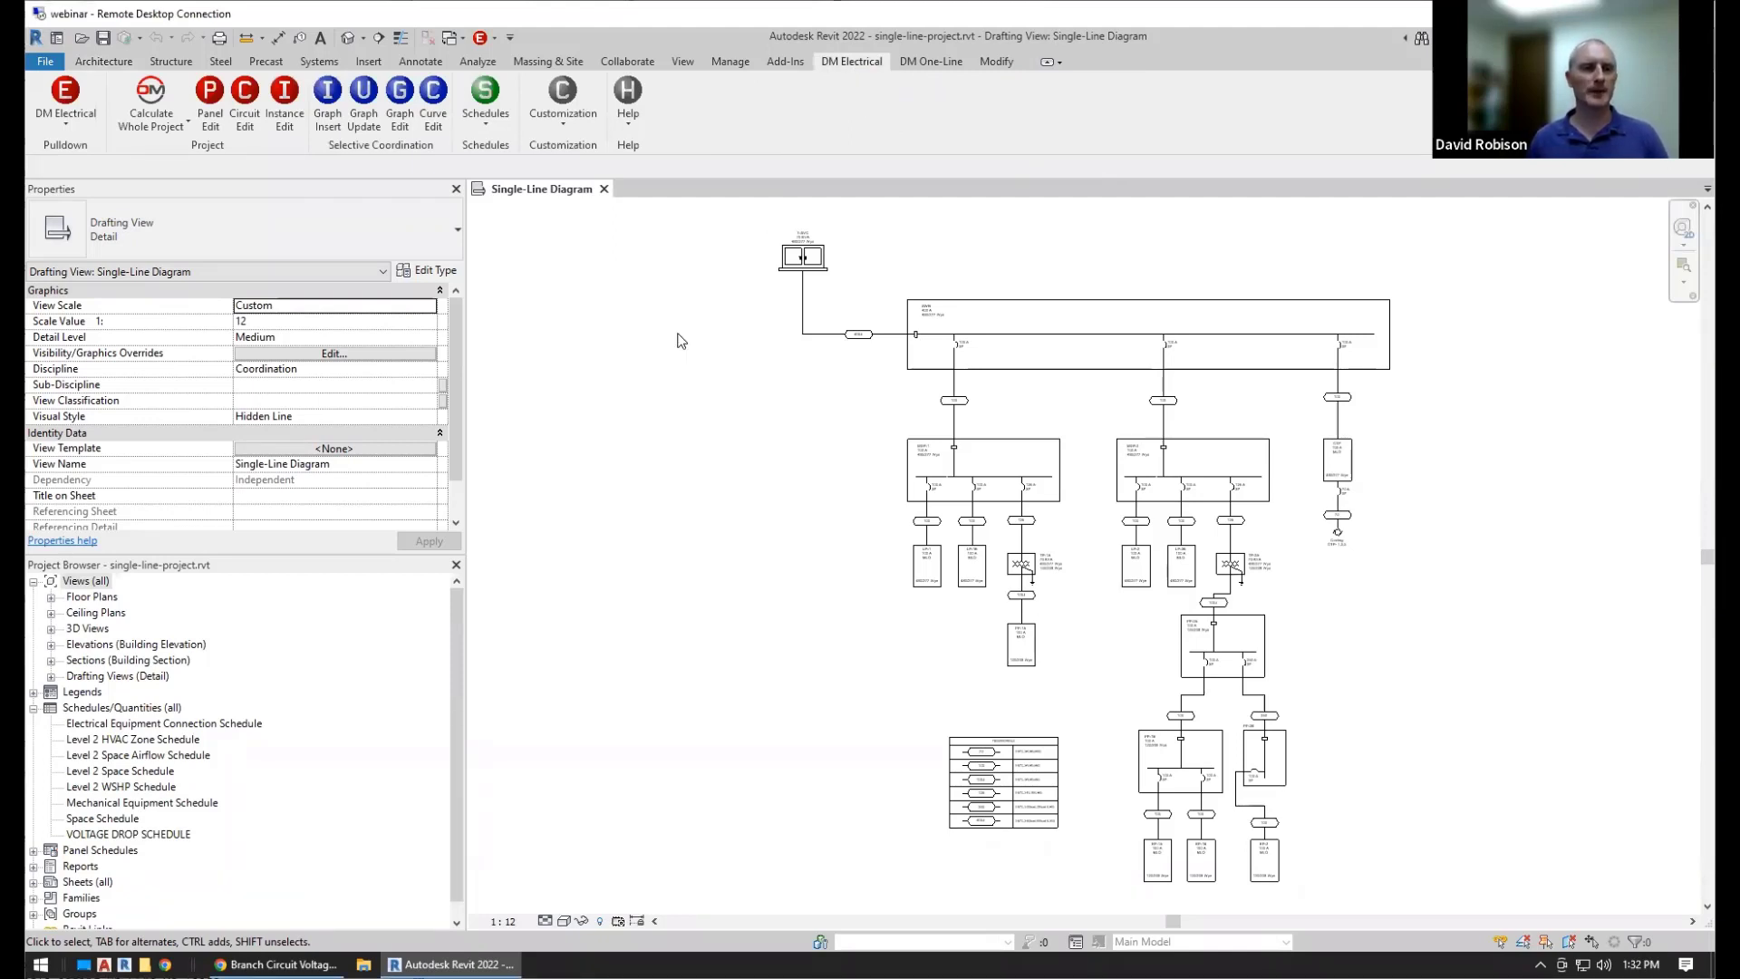
pyautogui.click(244, 107)
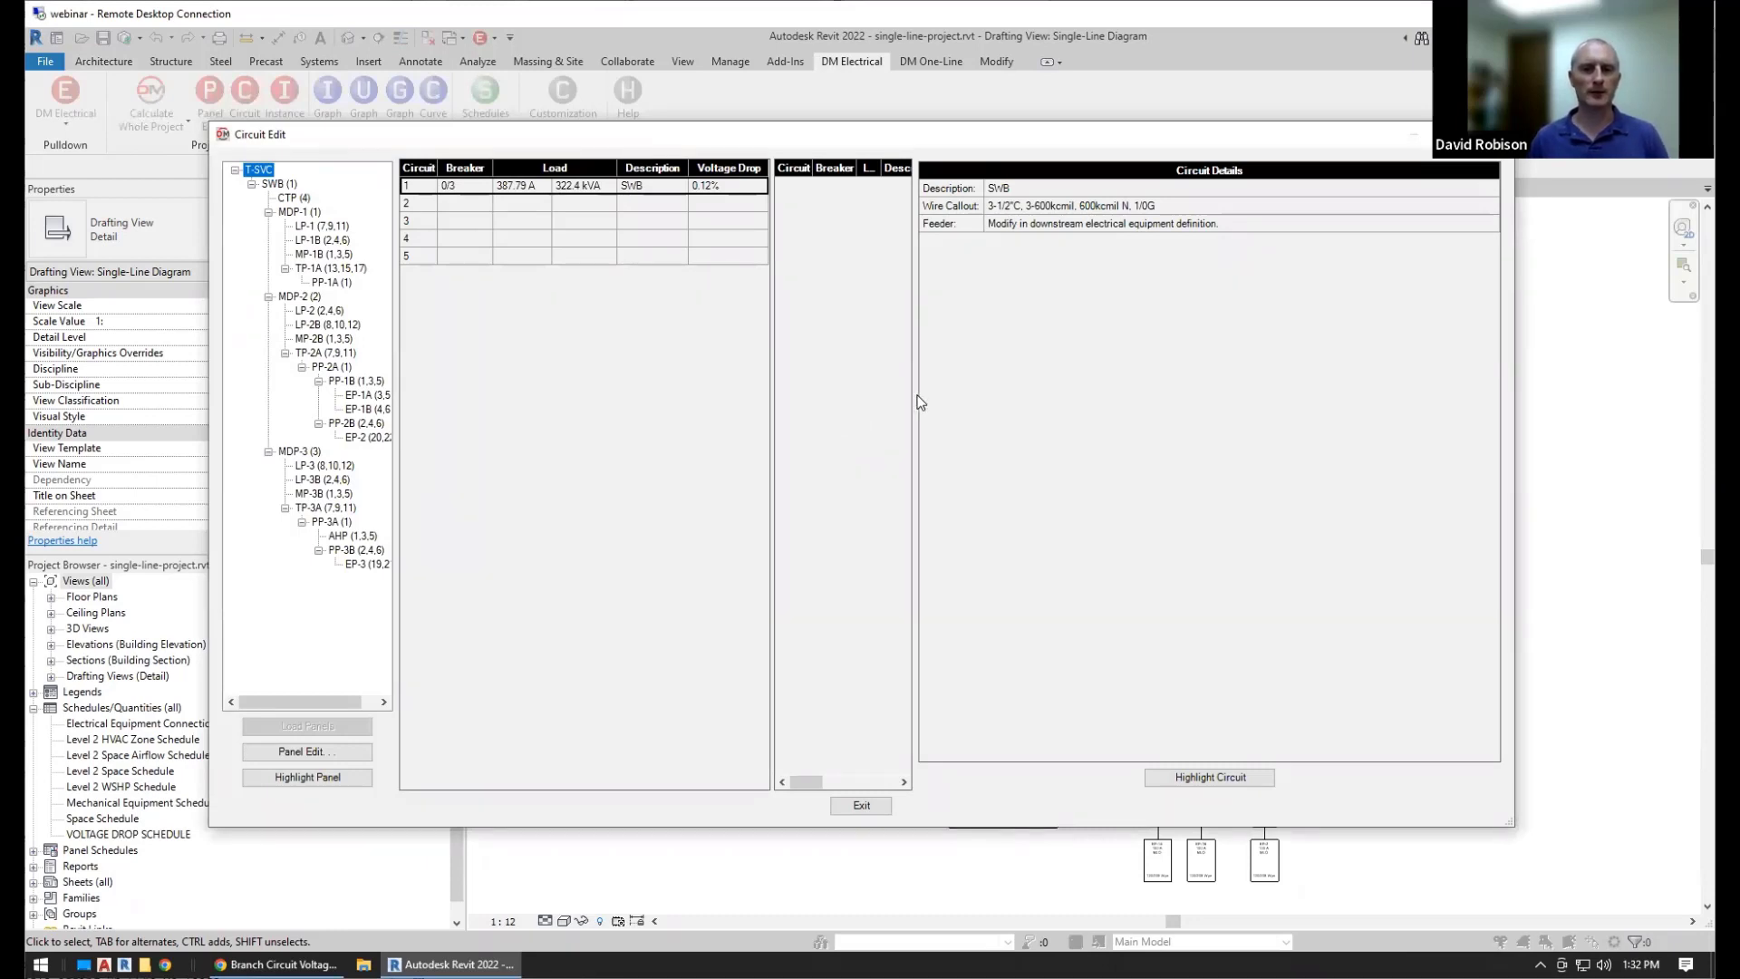
pyautogui.moveTo(916, 396); pyautogui.dragTo(1029, 389)
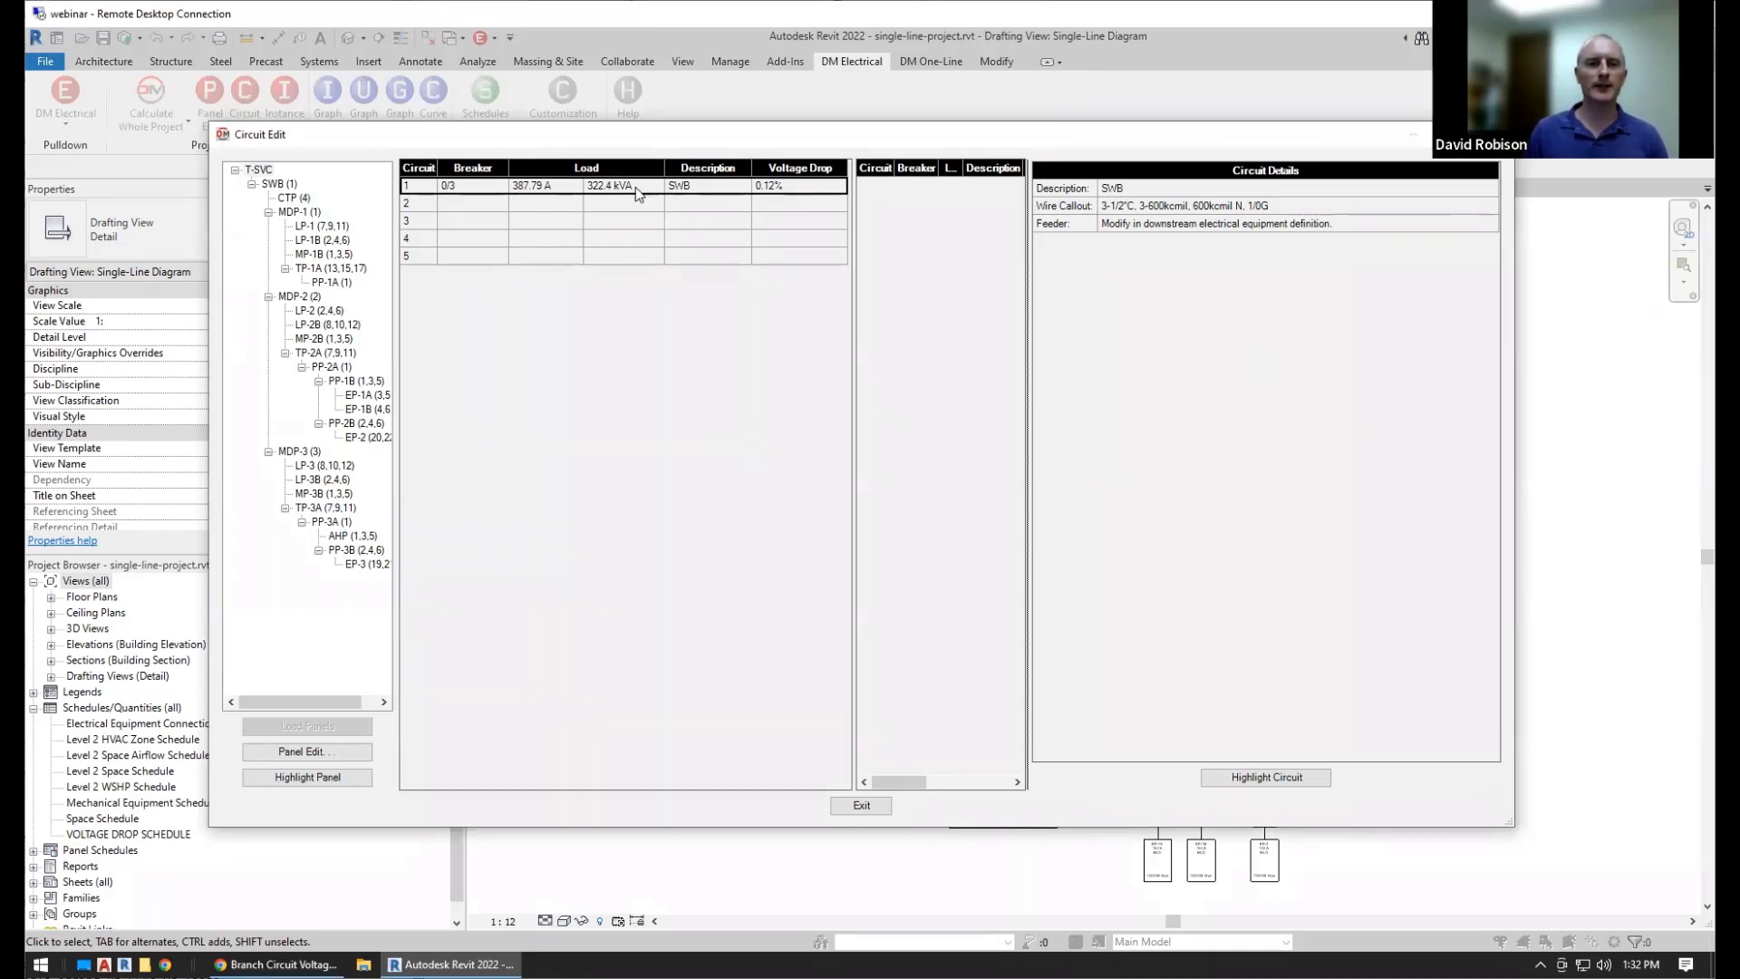
pyautogui.click(292, 198)
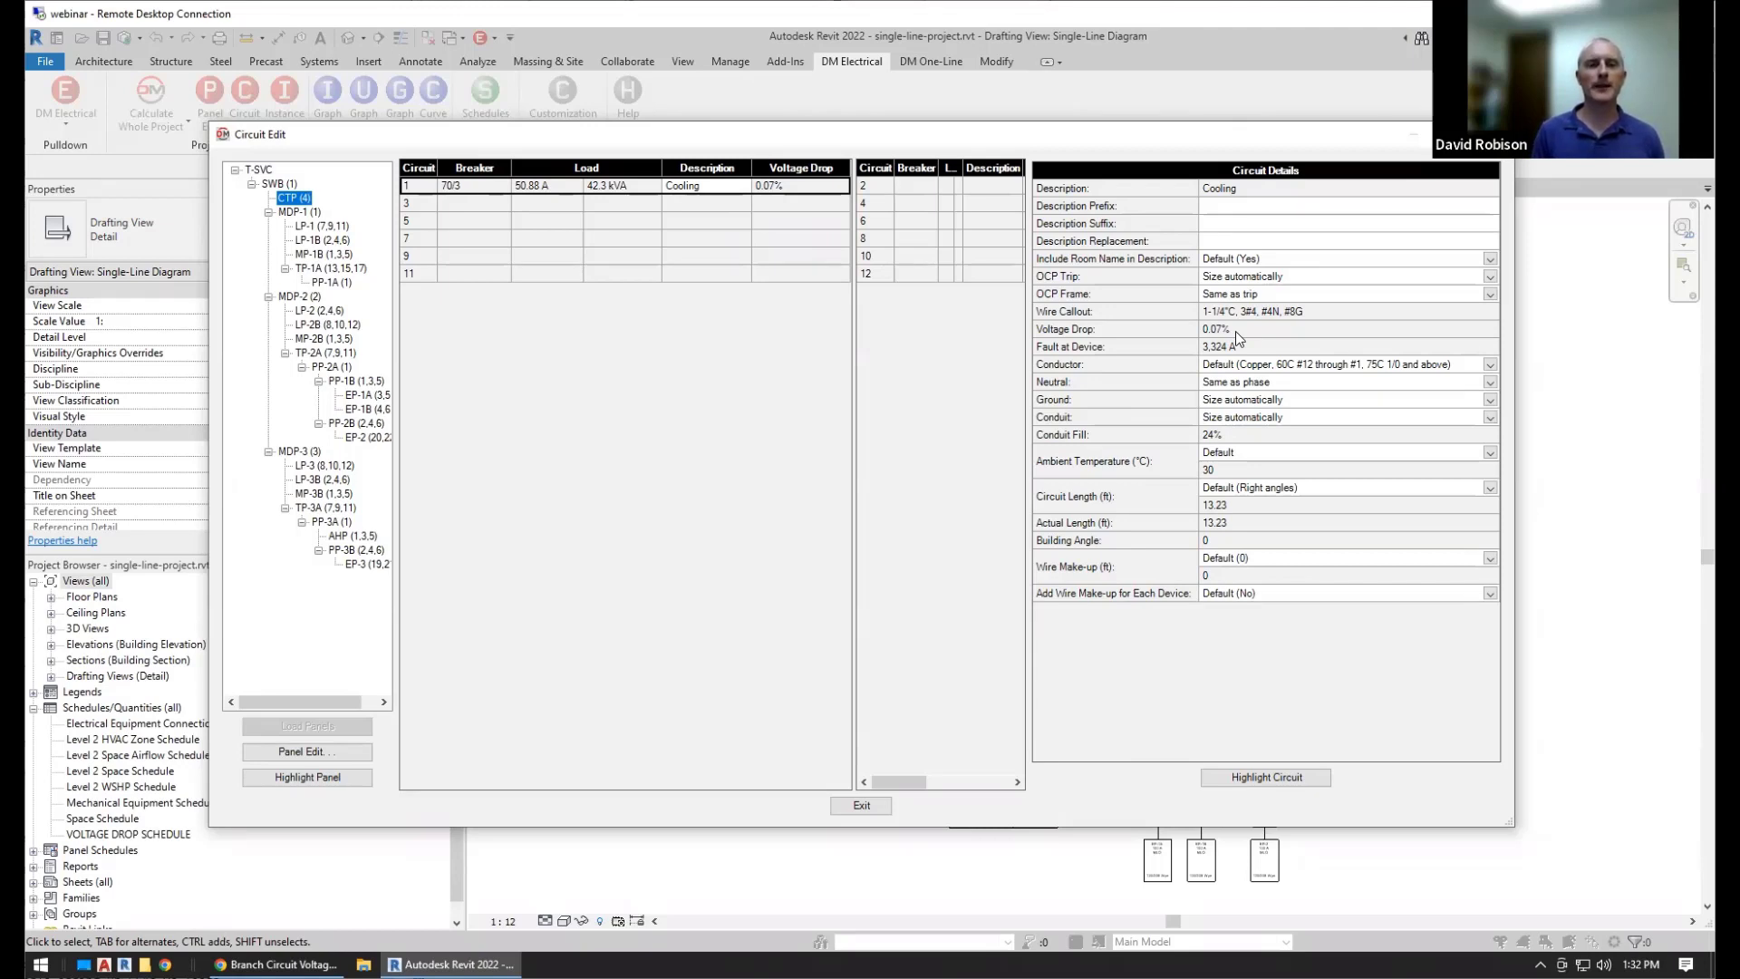
pyautogui.click(258, 172)
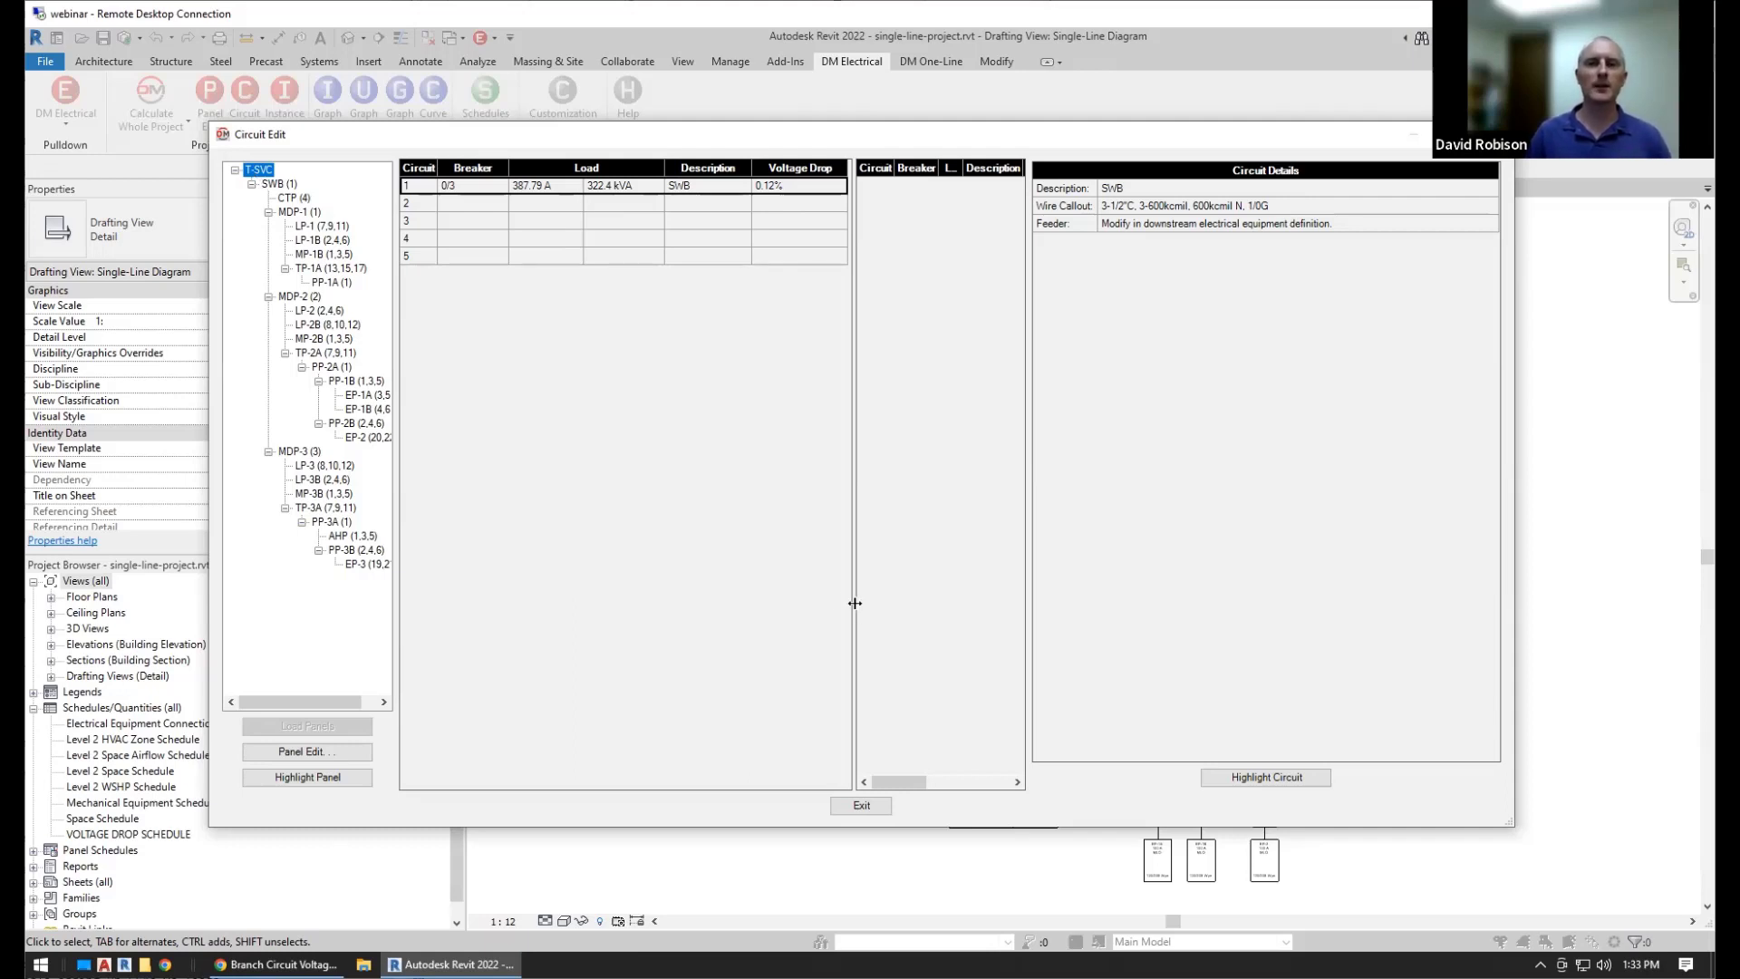
# Reopen Circuit Edit on the MDP-1 switchboard, load all panels, then close it and bring up the DM One-Line tools
pyautogui.click(861, 807)
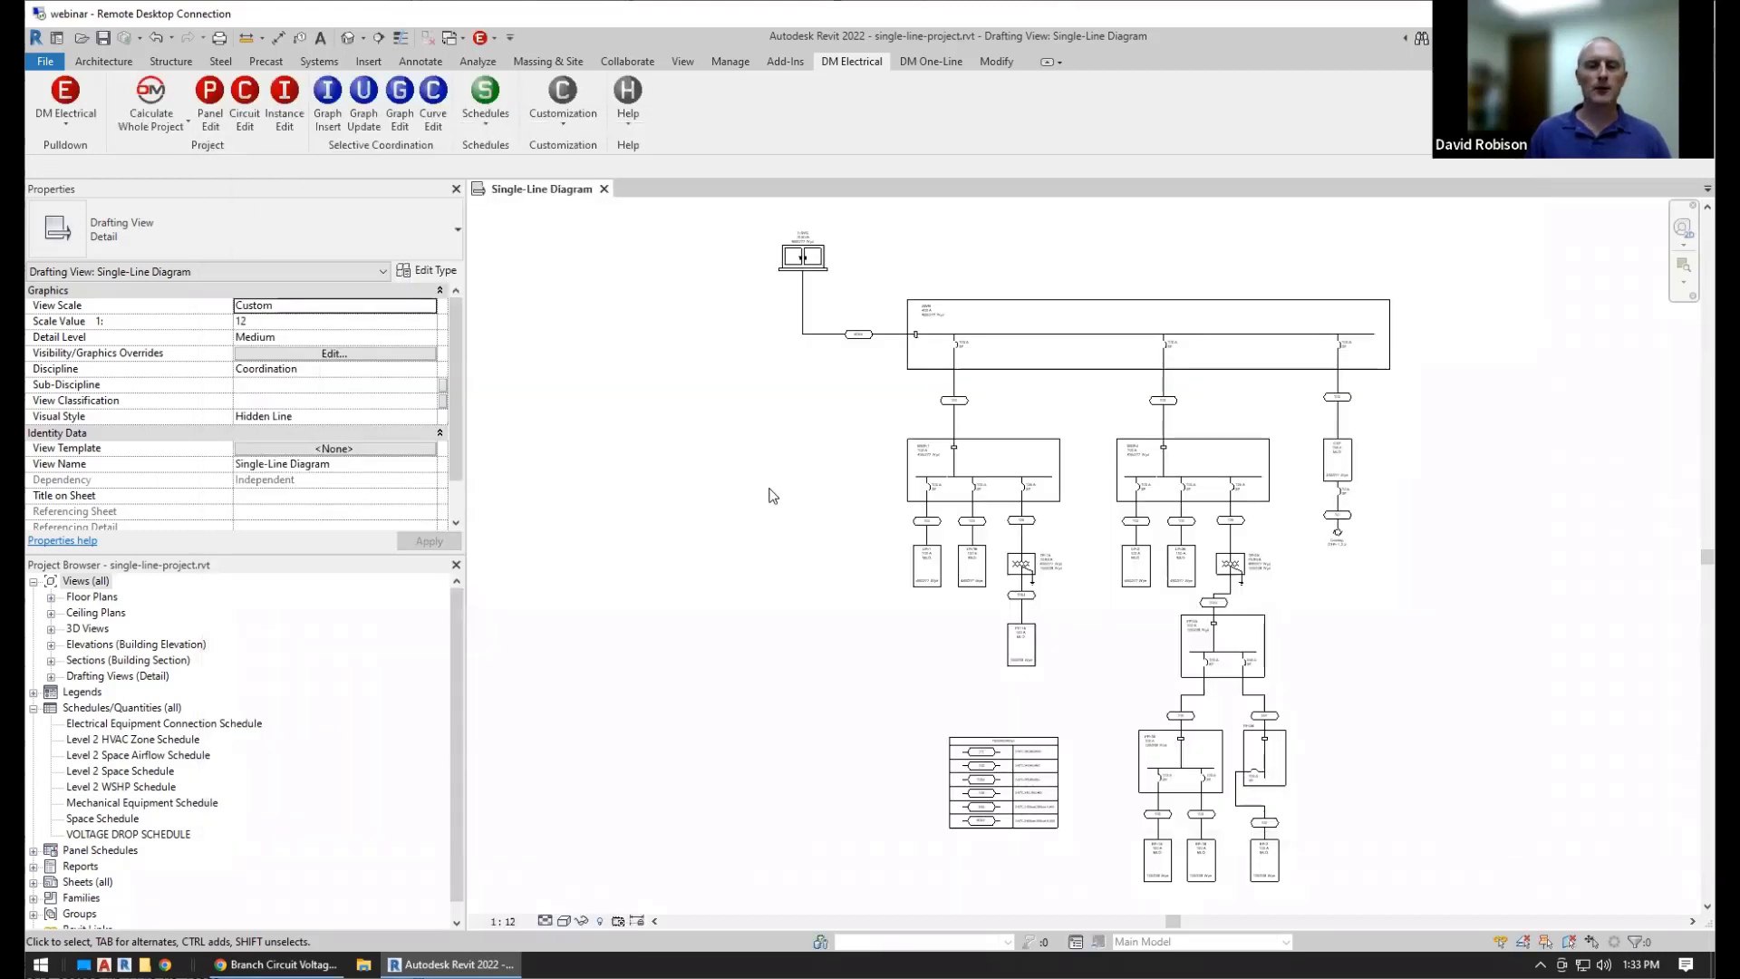
pyautogui.click(987, 444)
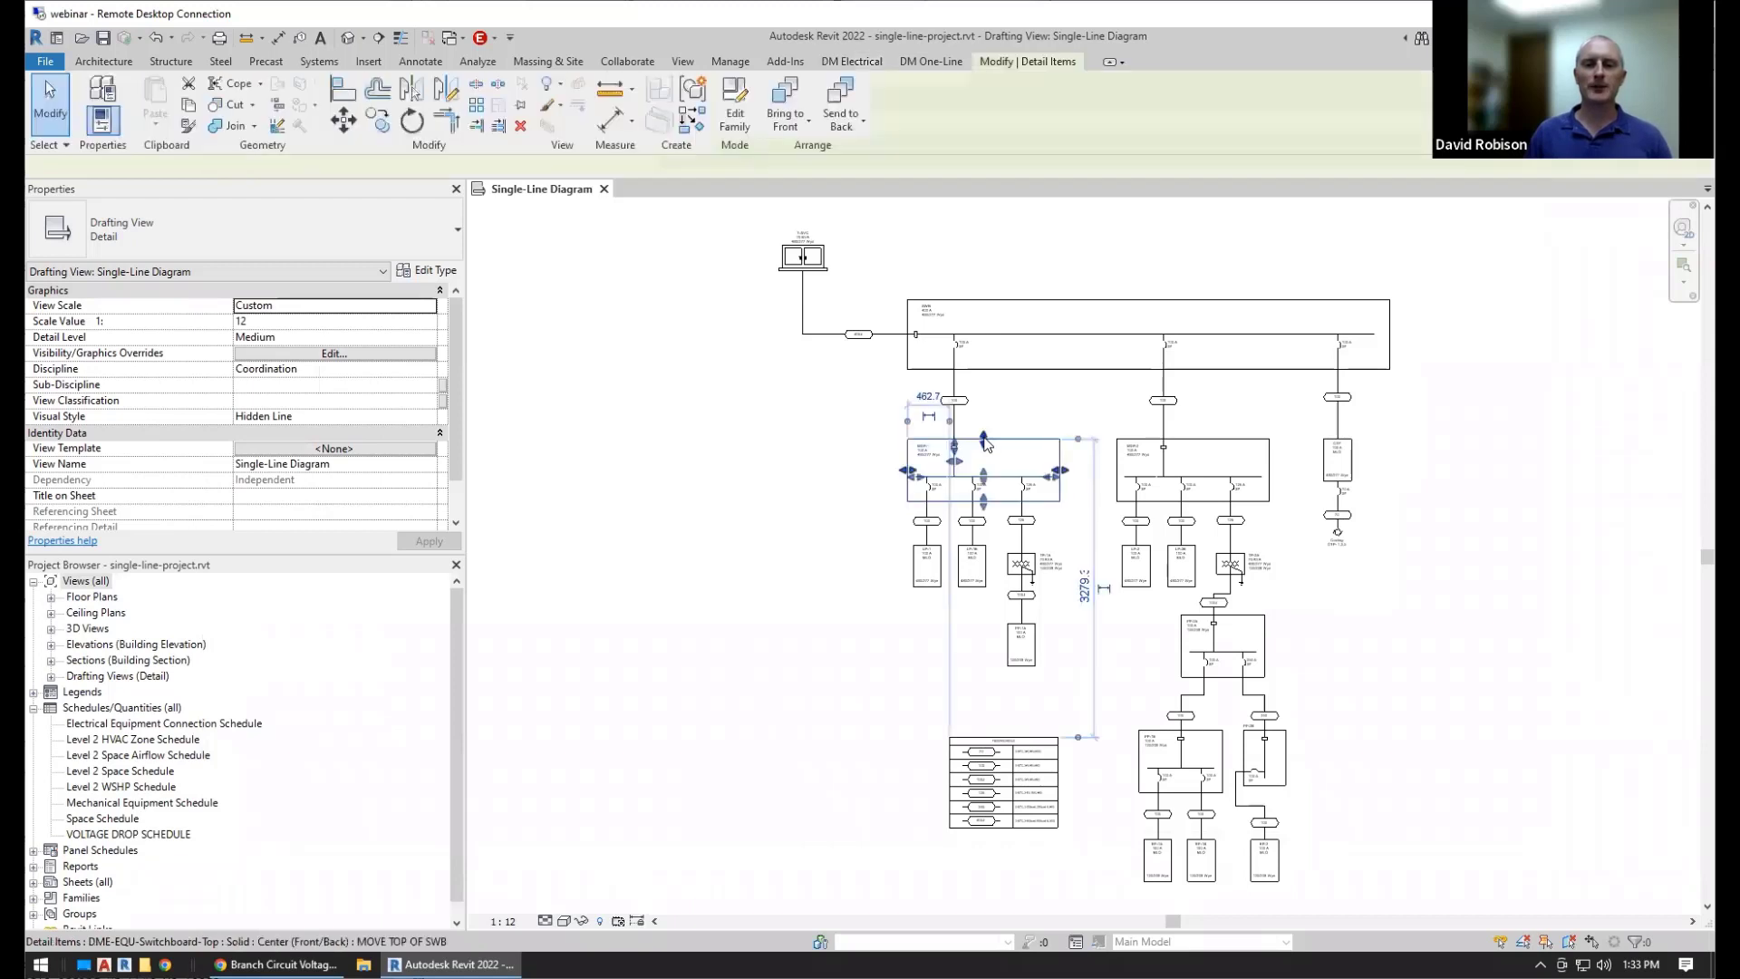
pyautogui.click(856, 62)
pyautogui.click(244, 113)
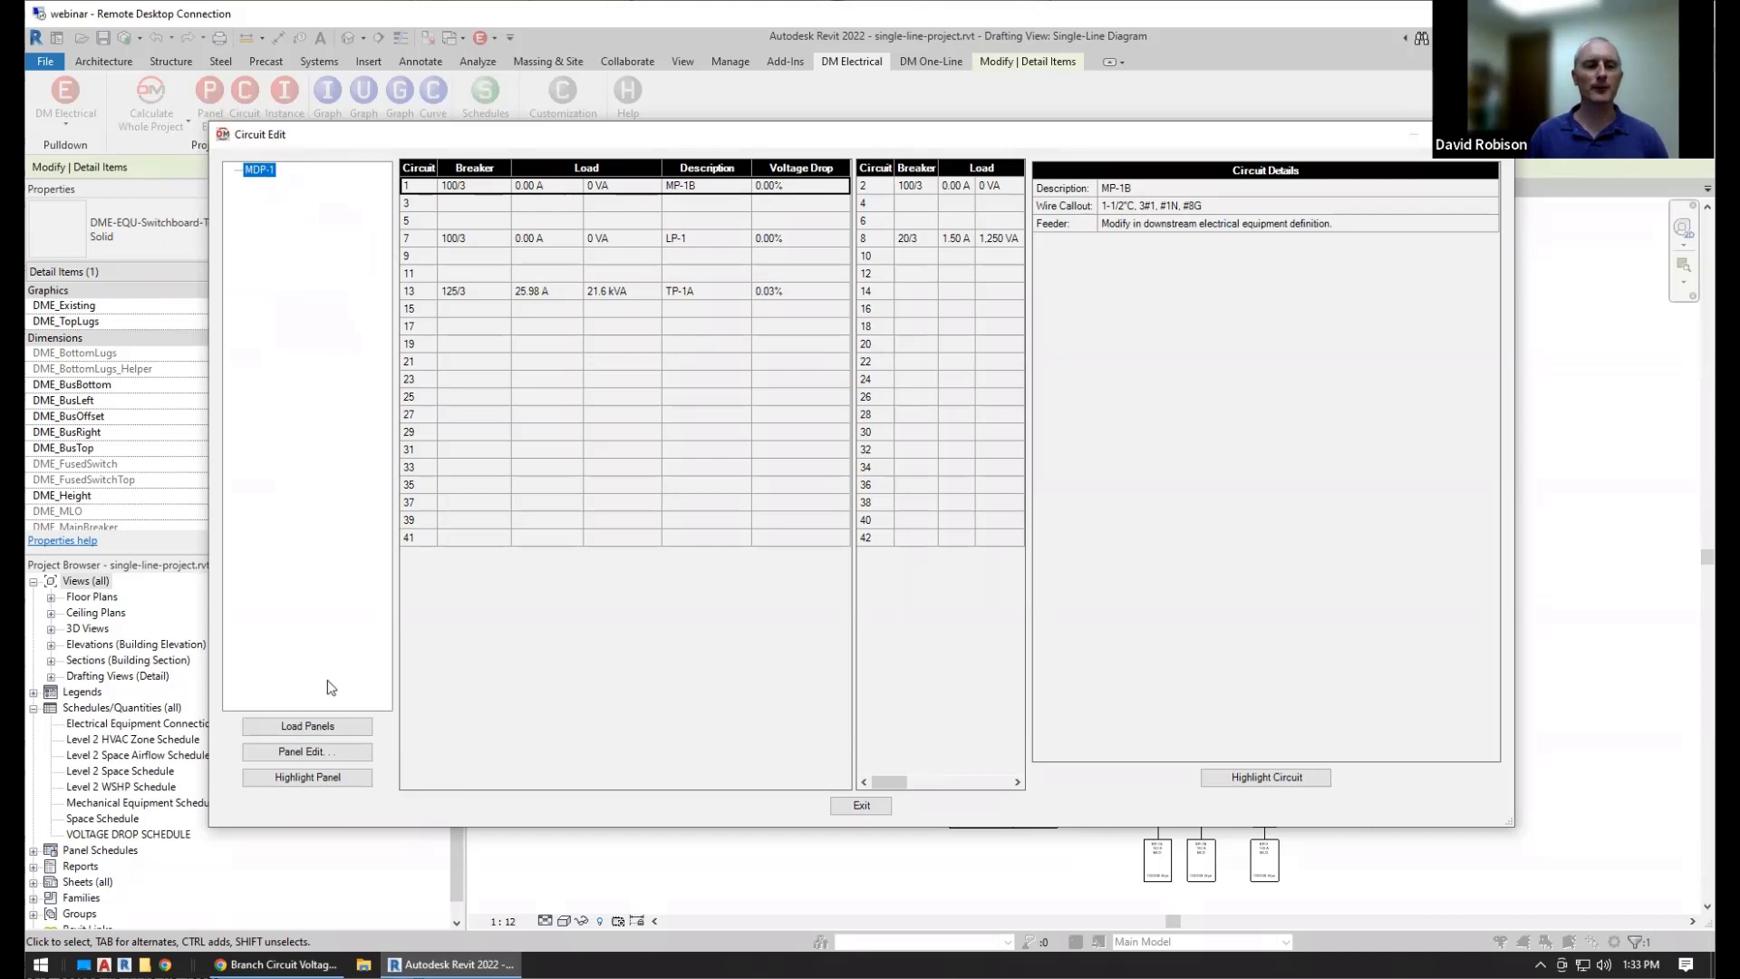
pyautogui.click(318, 727)
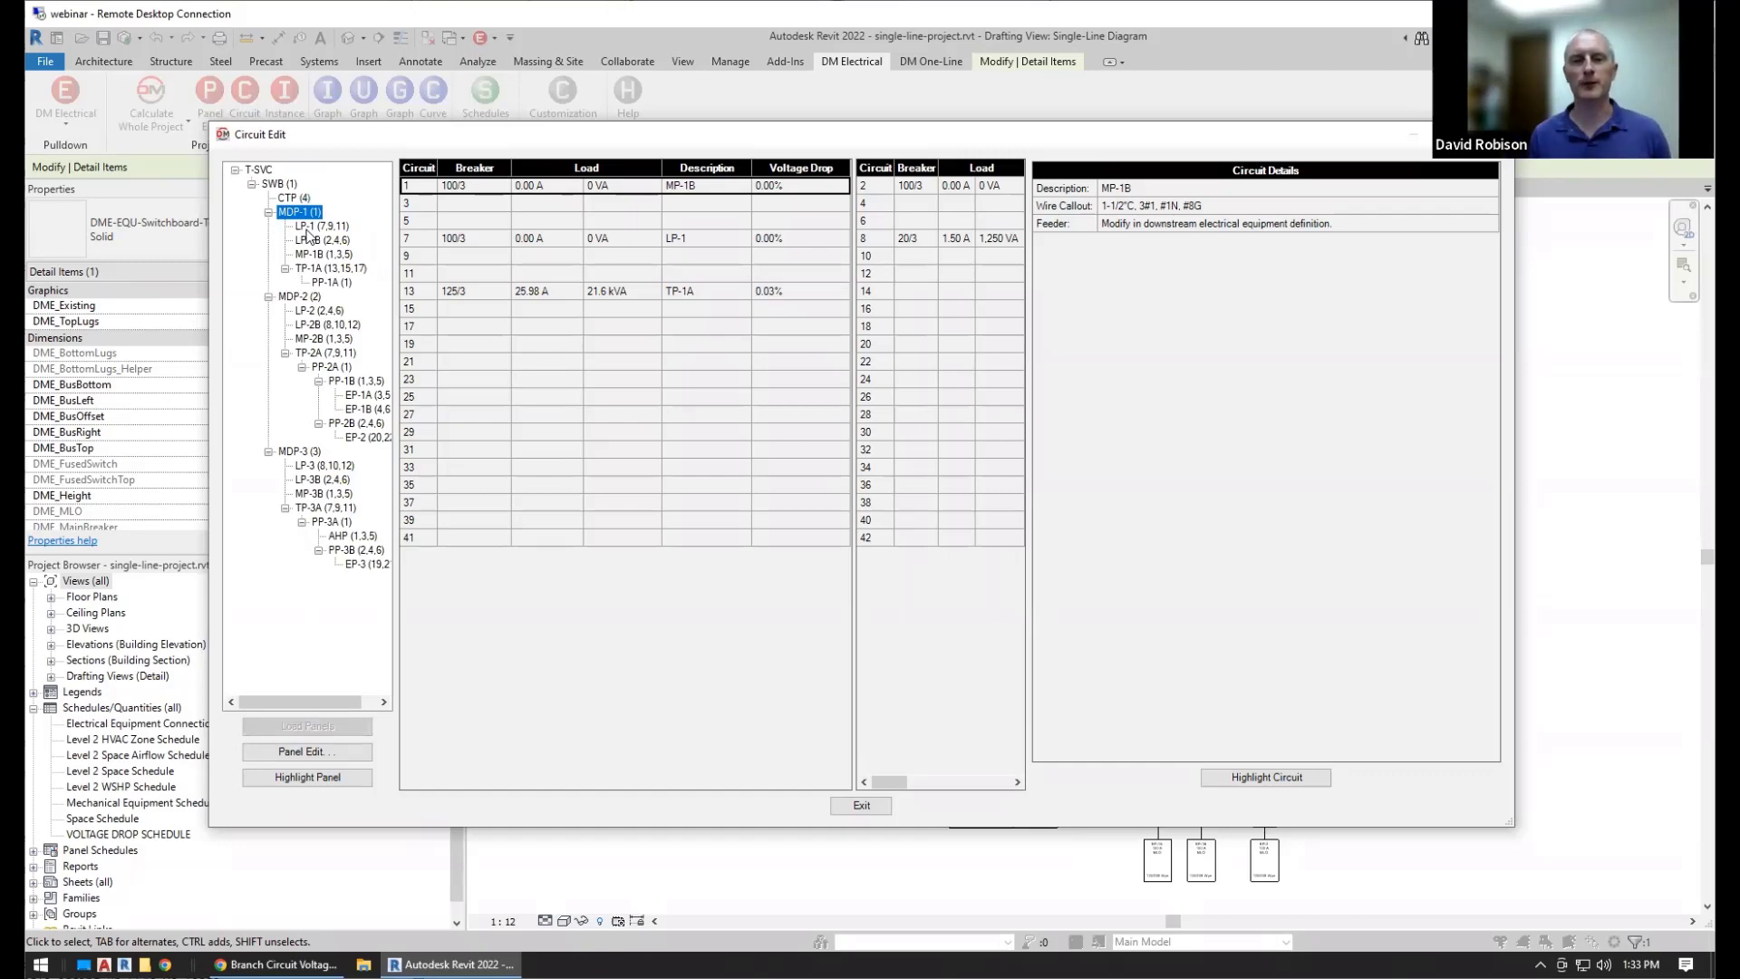
pyautogui.click(866, 807)
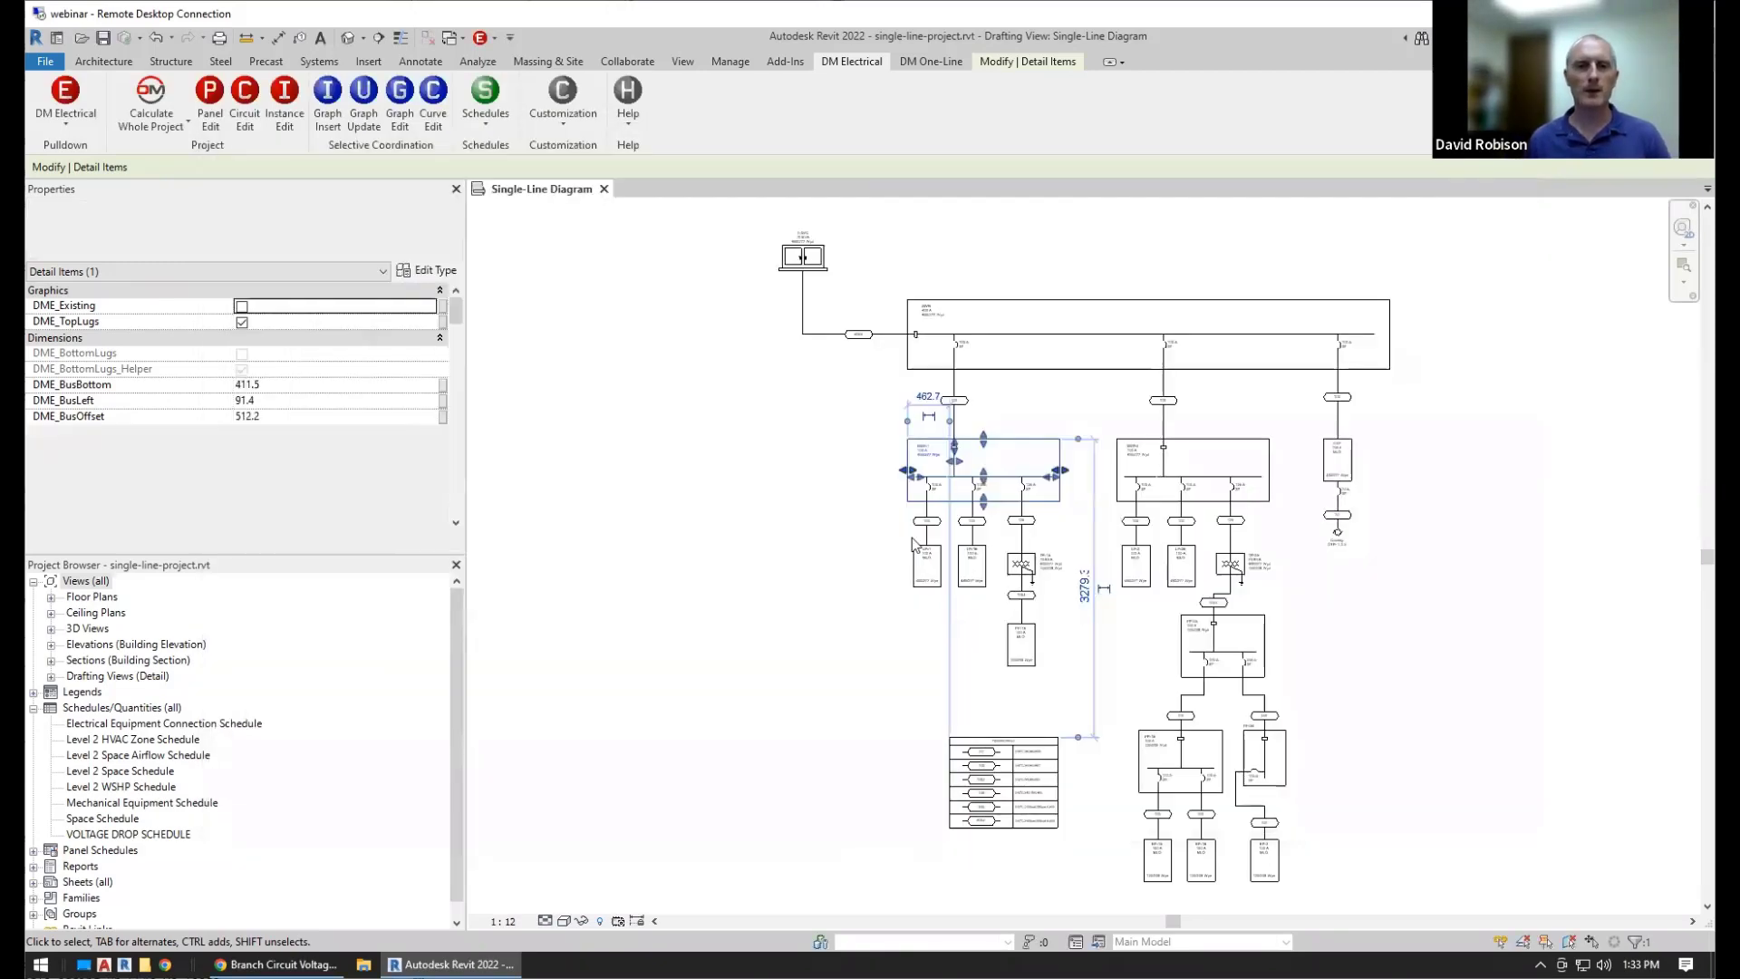
pyautogui.click(931, 61)
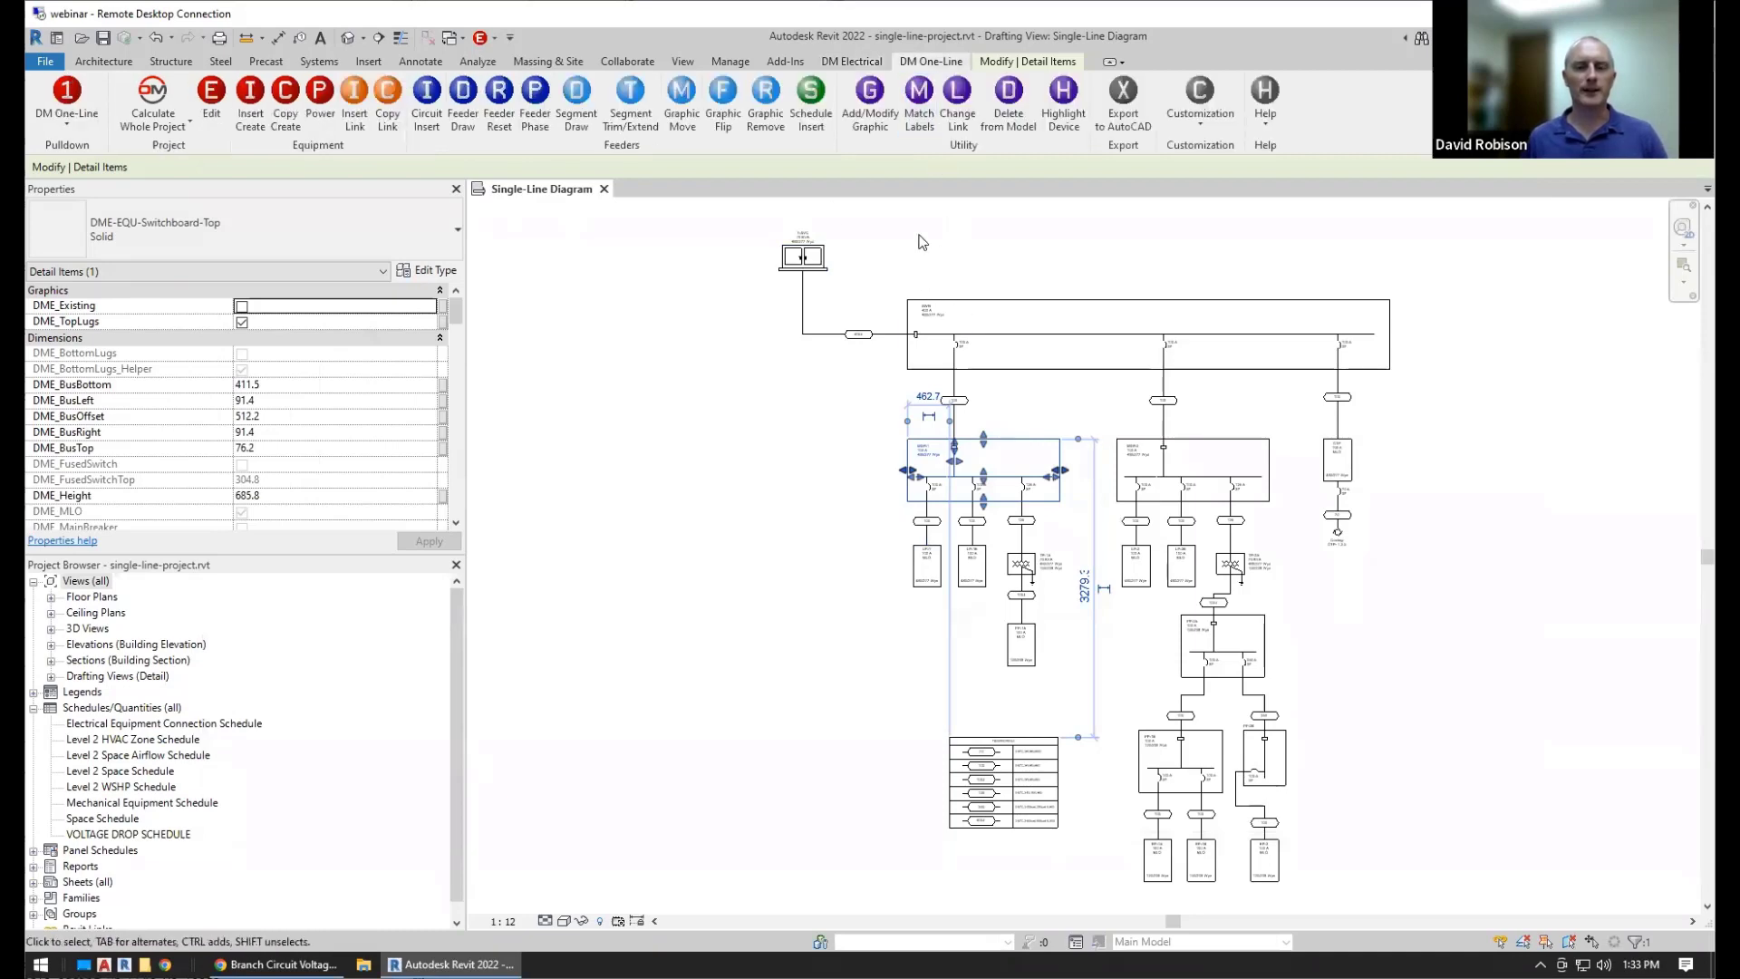
# Locate the MDP-2 switchboard from the diagram in the model, searching closed views
pyautogui.press('Escape')
pyautogui.click(1152, 440)
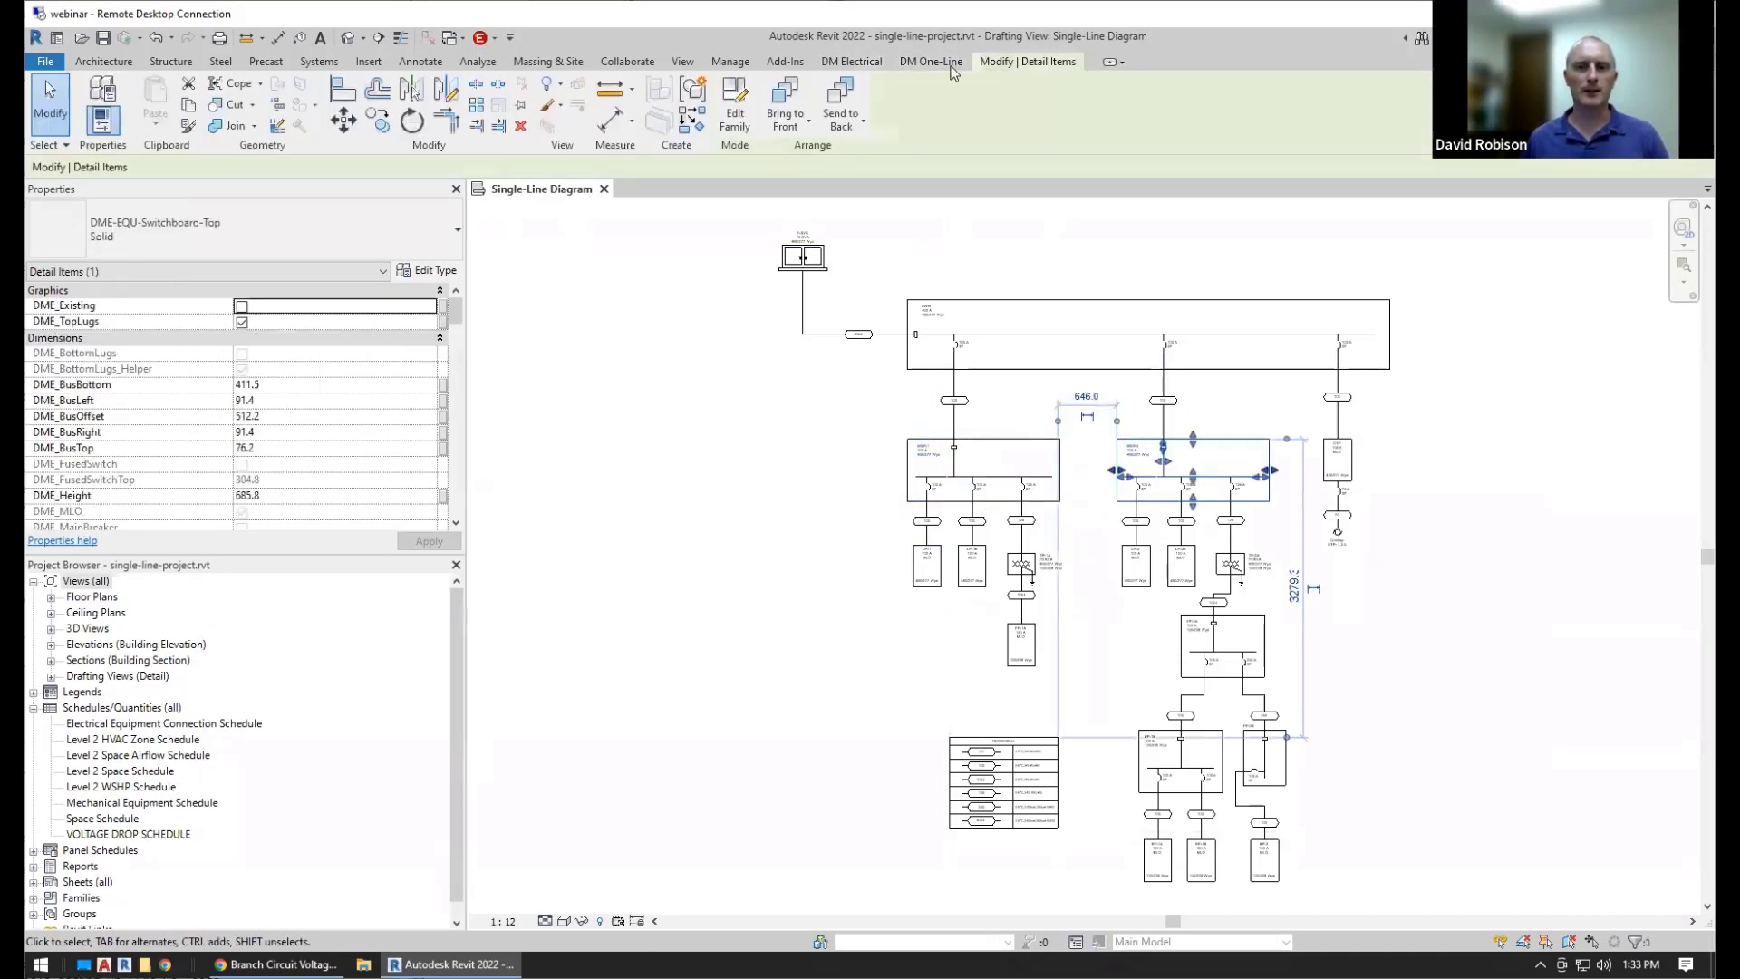
pyautogui.click(1064, 100)
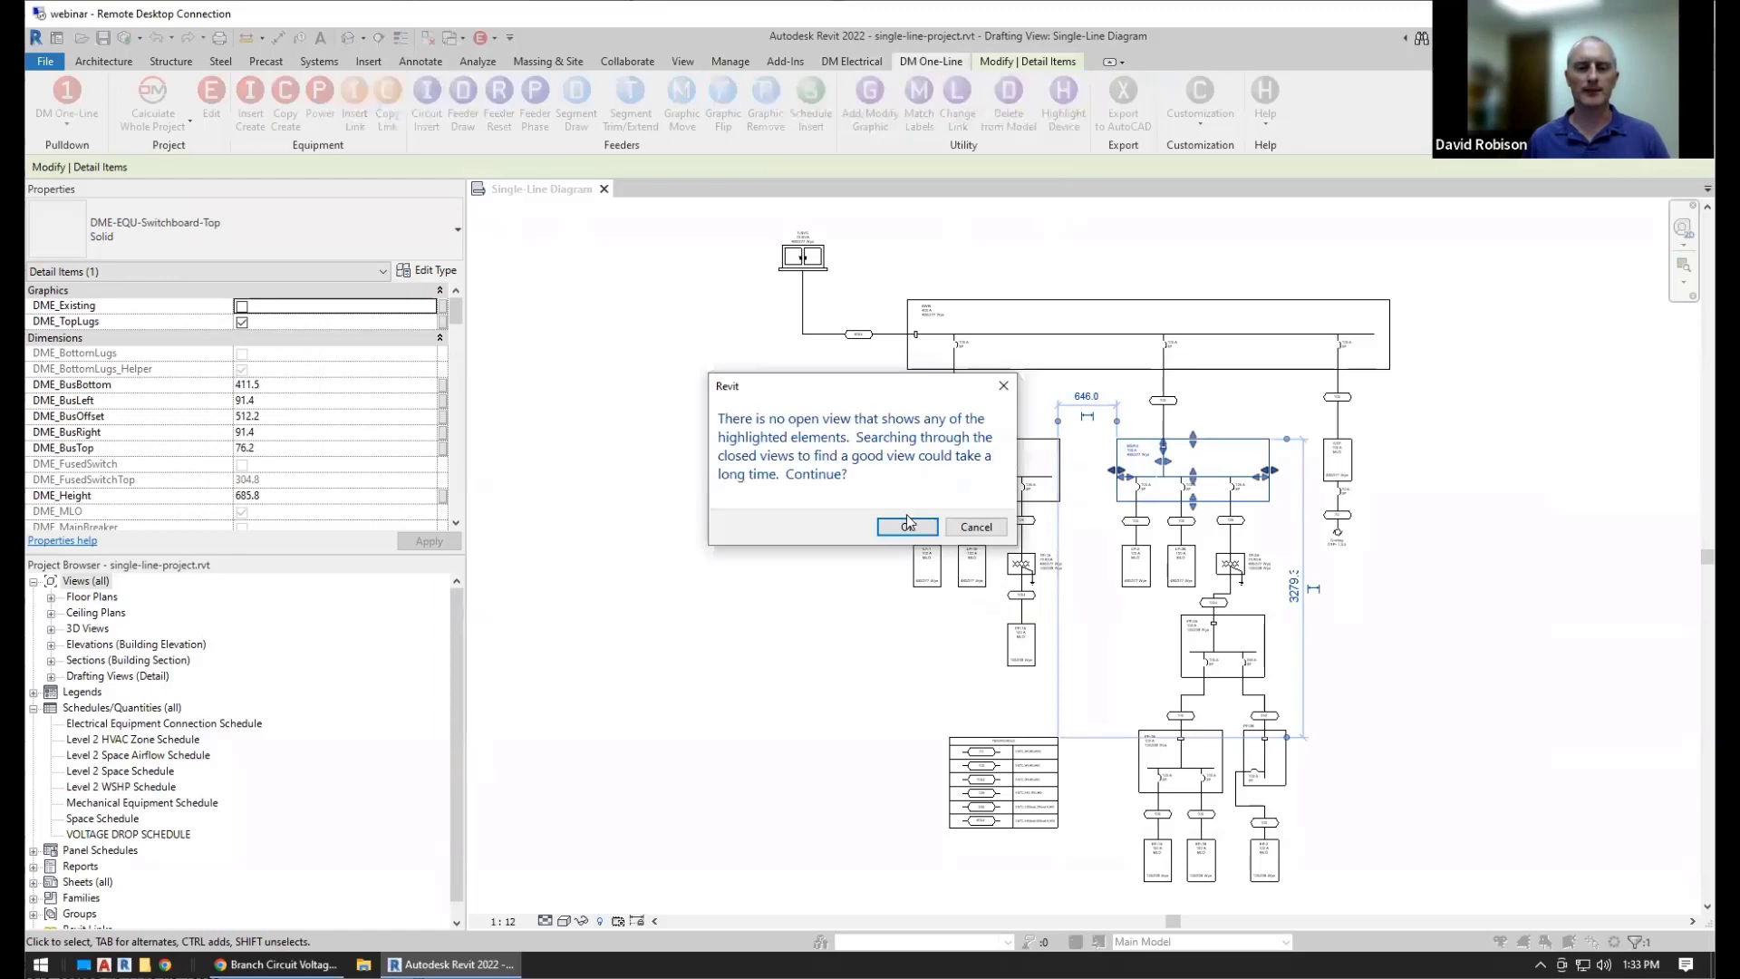
pyautogui.click(911, 526)
pyautogui.click(919, 526)
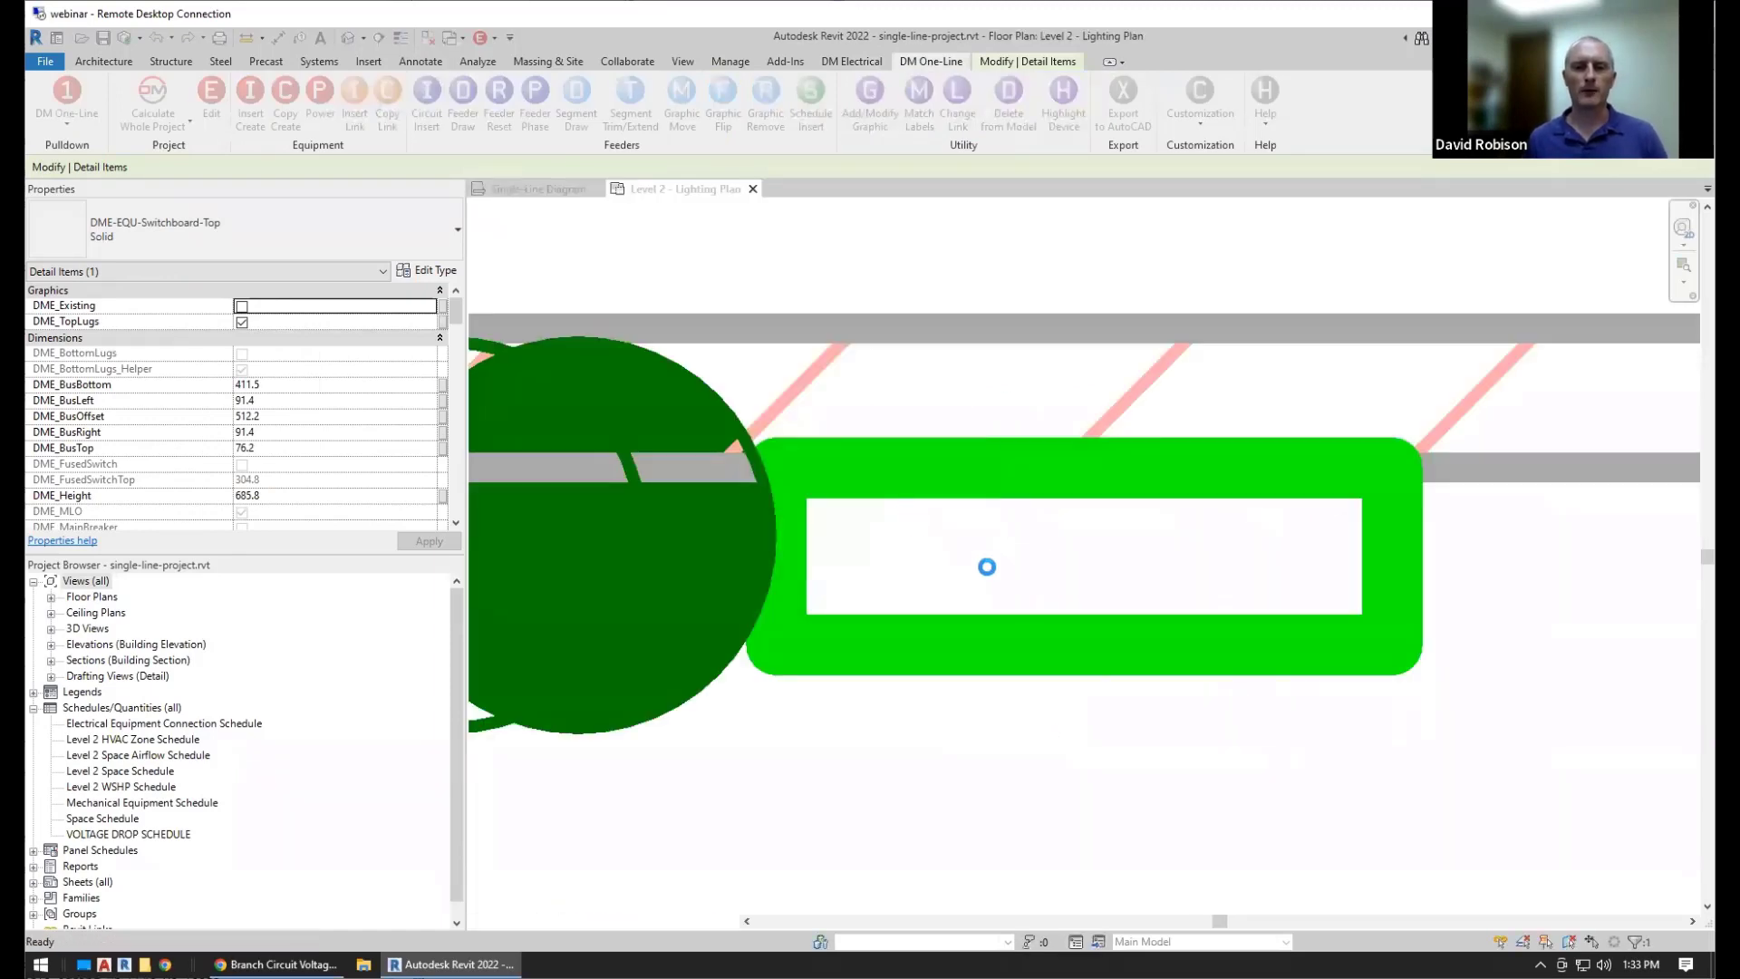
# Review the MDP-2 panelboard's circuits in Circuit Edit on the Level 2 Lighting Plan, then close it
pyautogui.click(1095, 649)
pyautogui.click(852, 60)
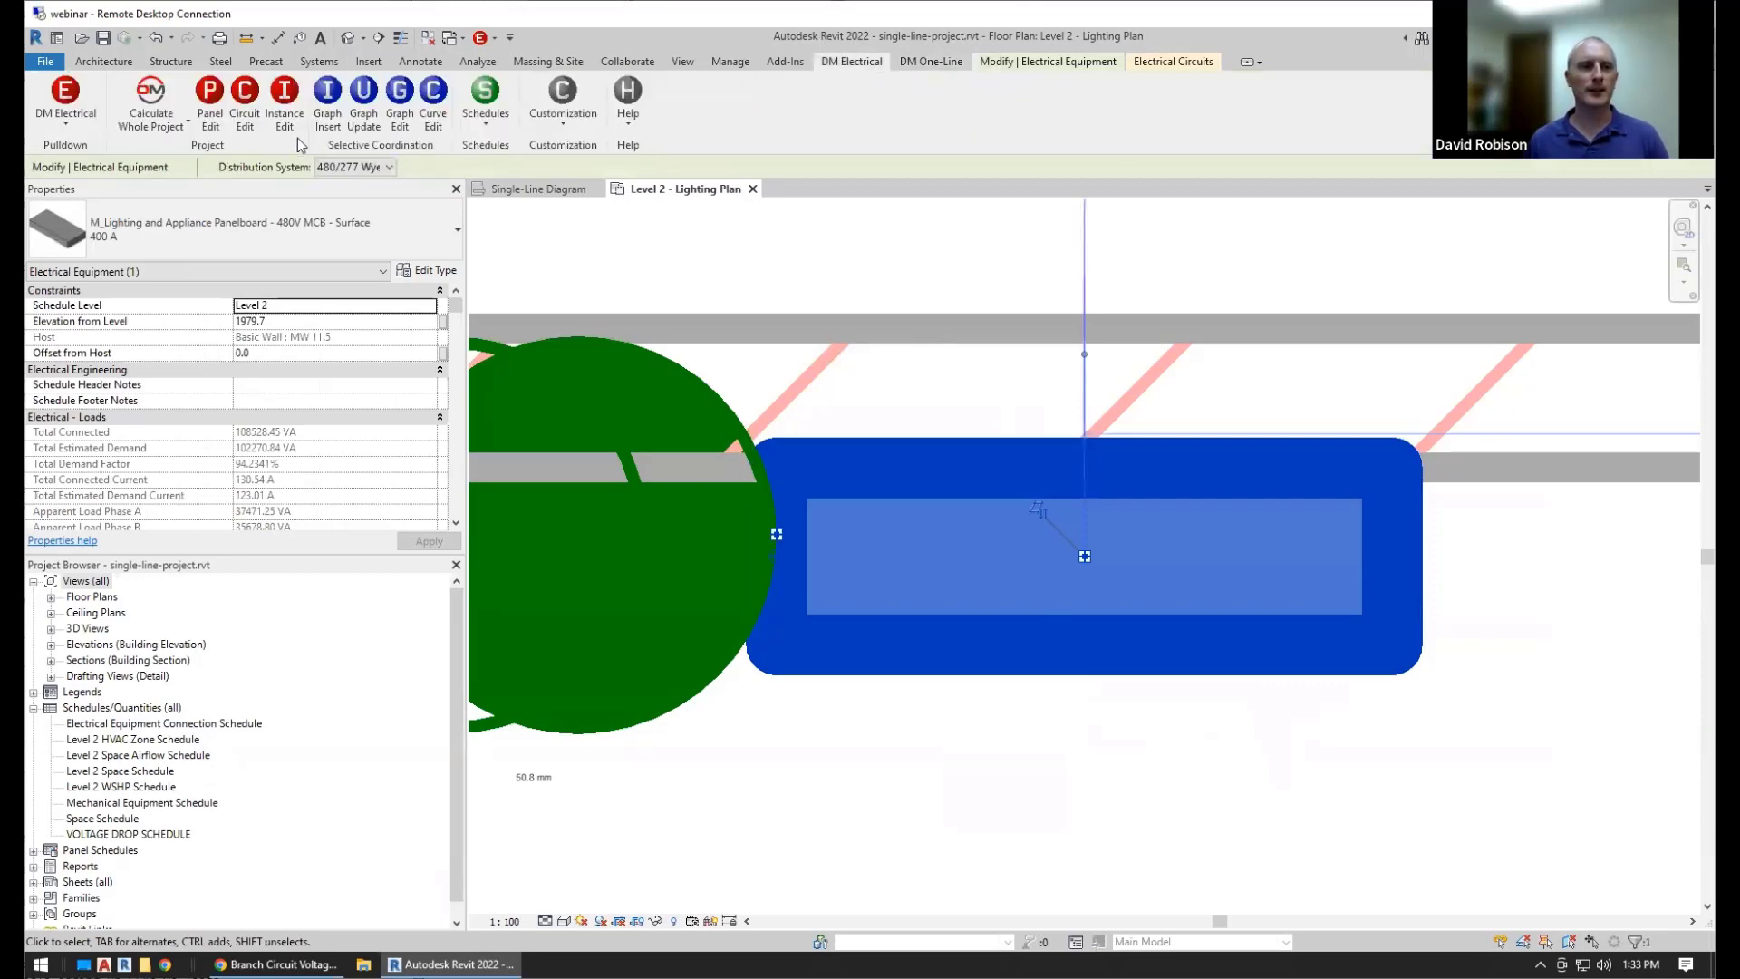
pyautogui.click(245, 118)
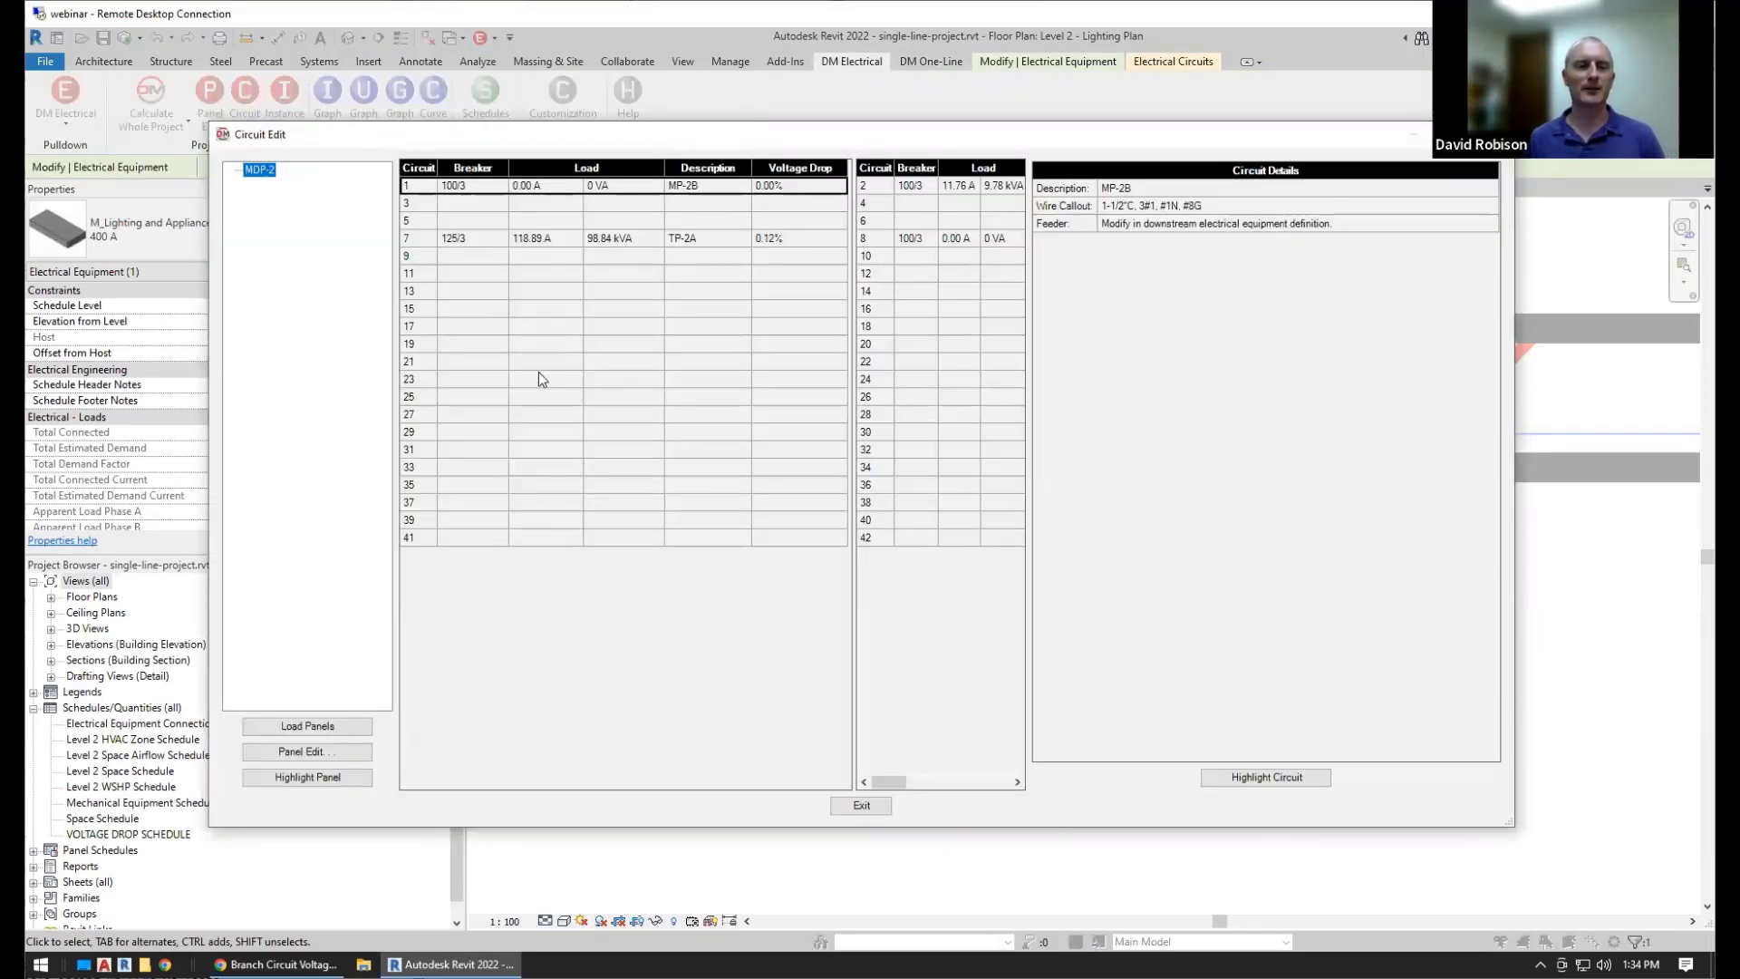
pyautogui.press('Escape')
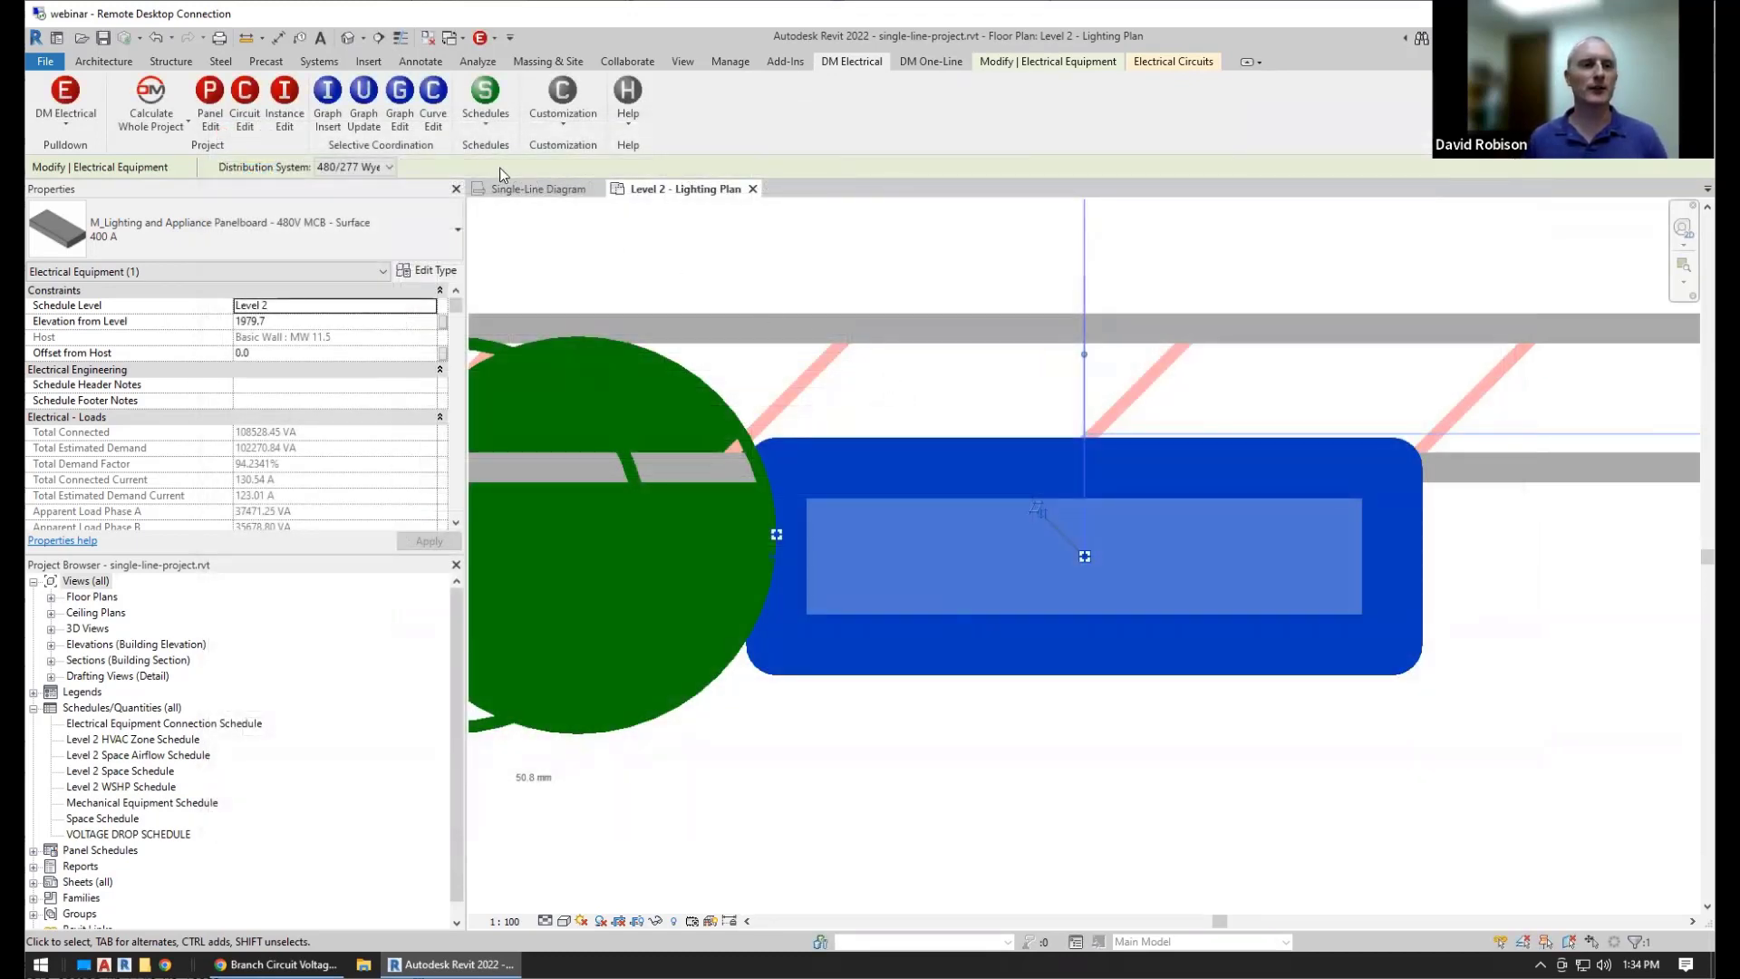
# In the default 3D view, check the rooftop cooling tower's circuit in Circuit Edit
pyautogui.click(350, 39)
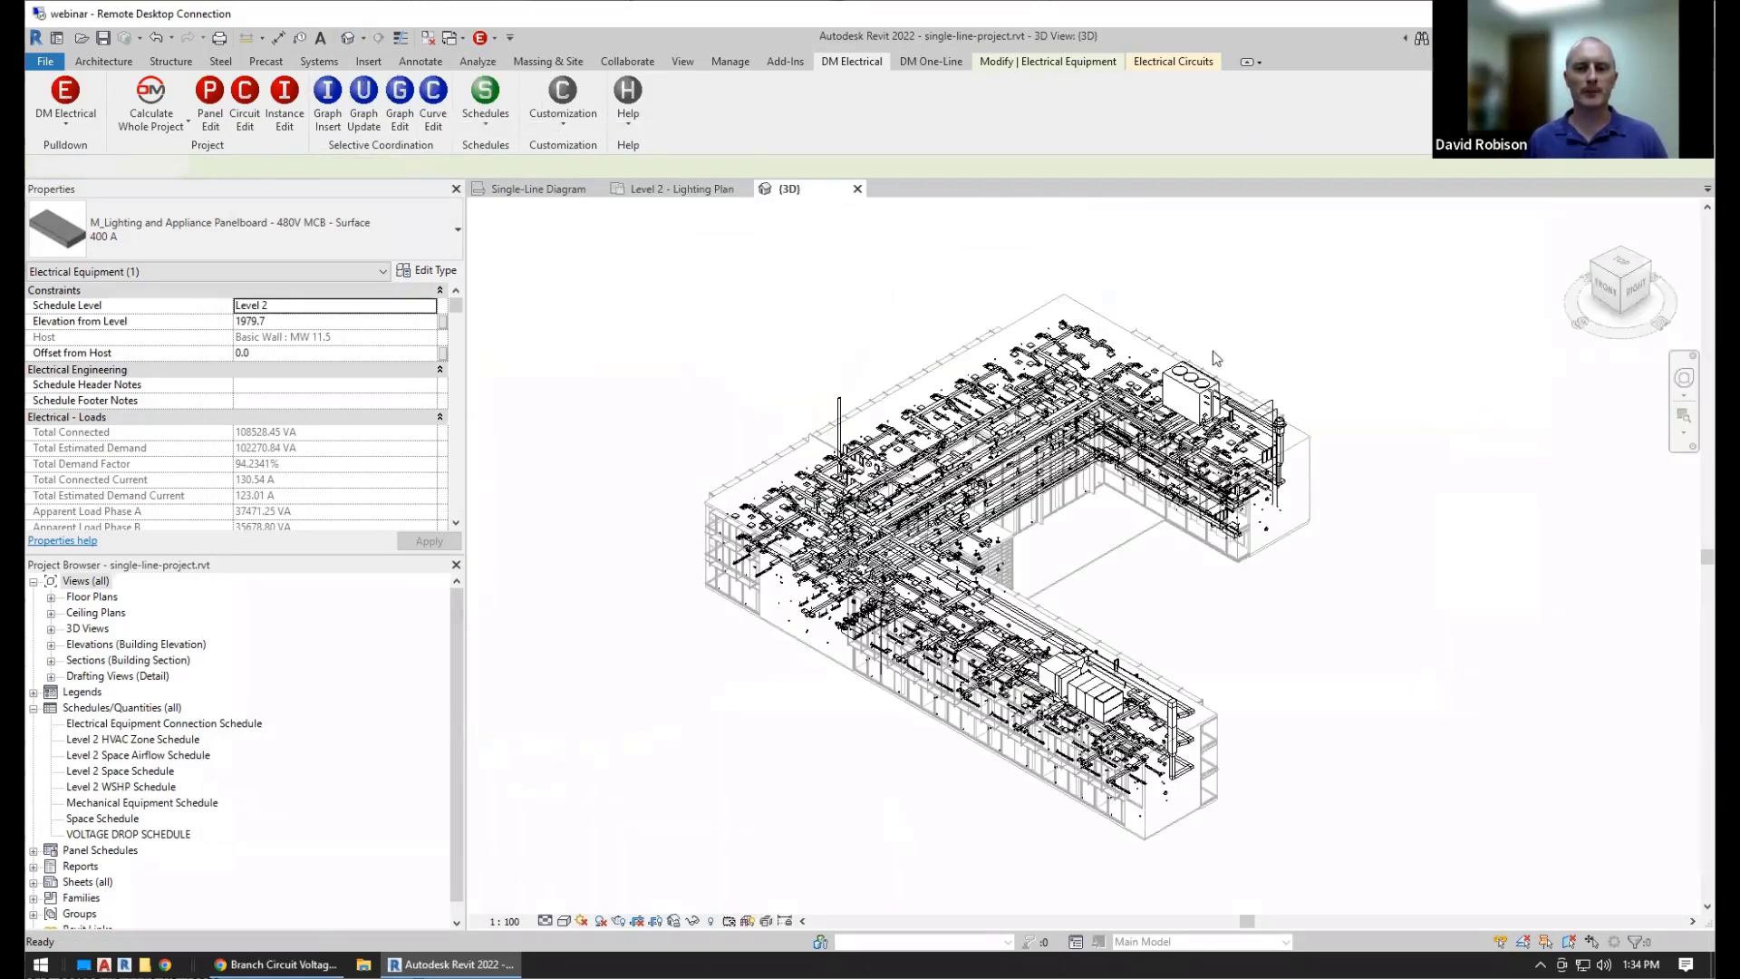
pyautogui.click(1212, 354)
pyautogui.scroll(5, 1209, 366)
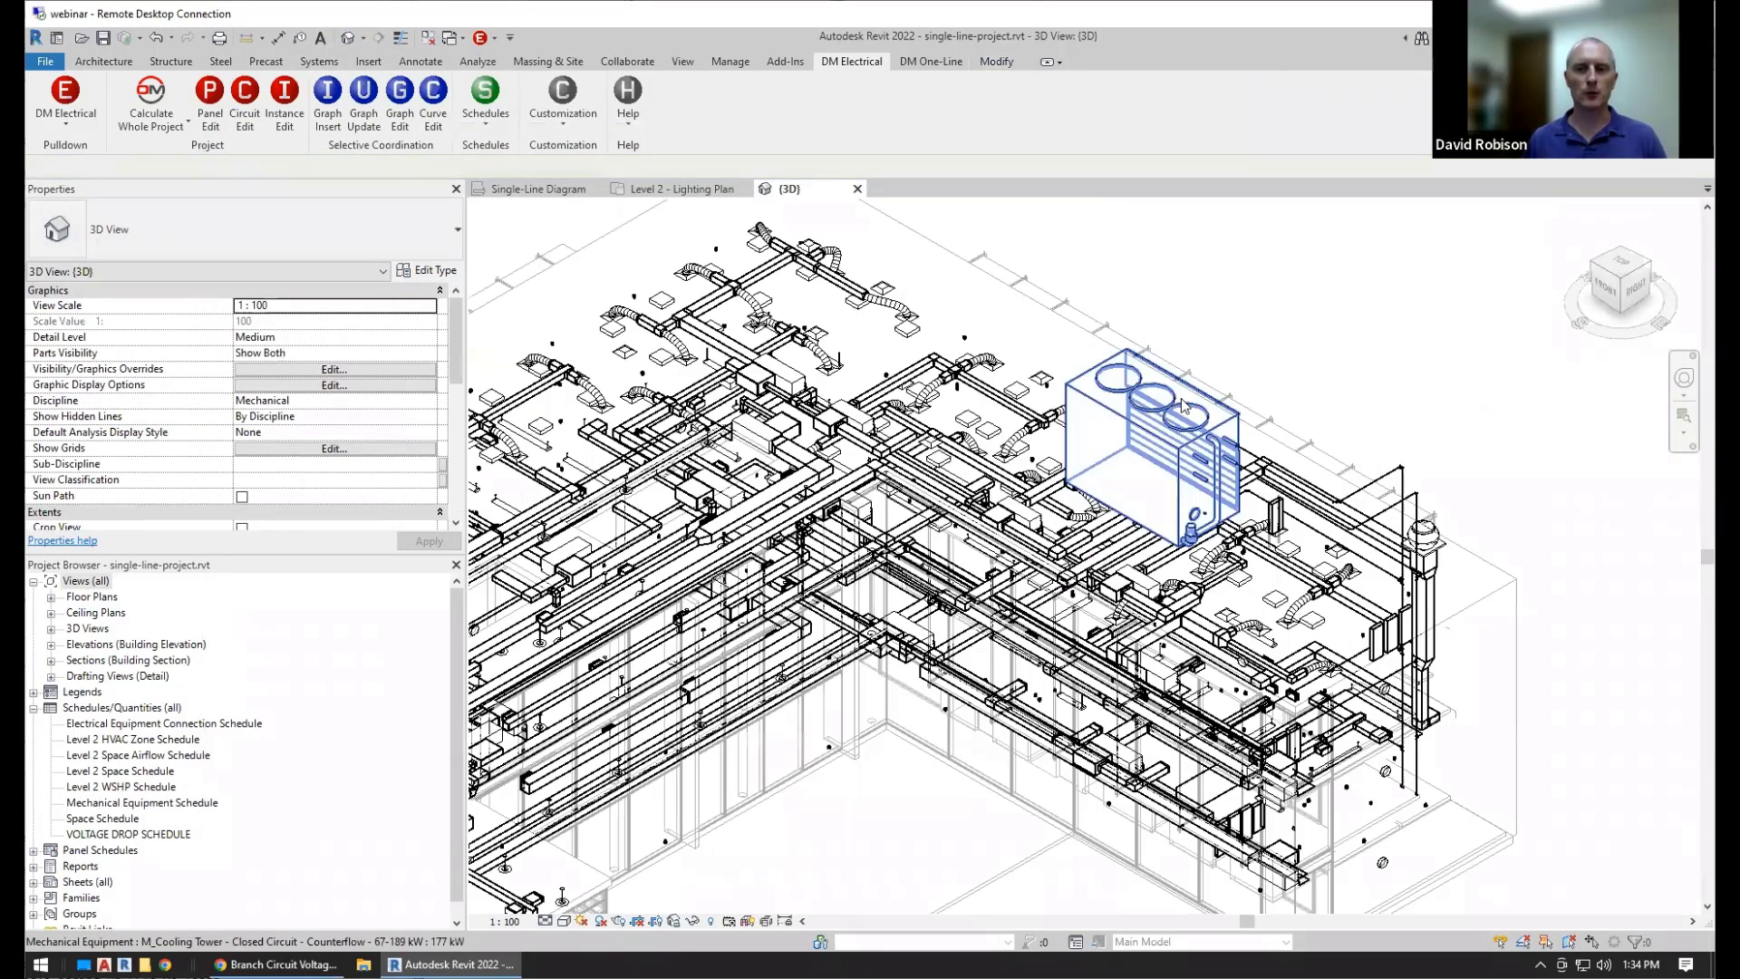
pyautogui.click(1182, 405)
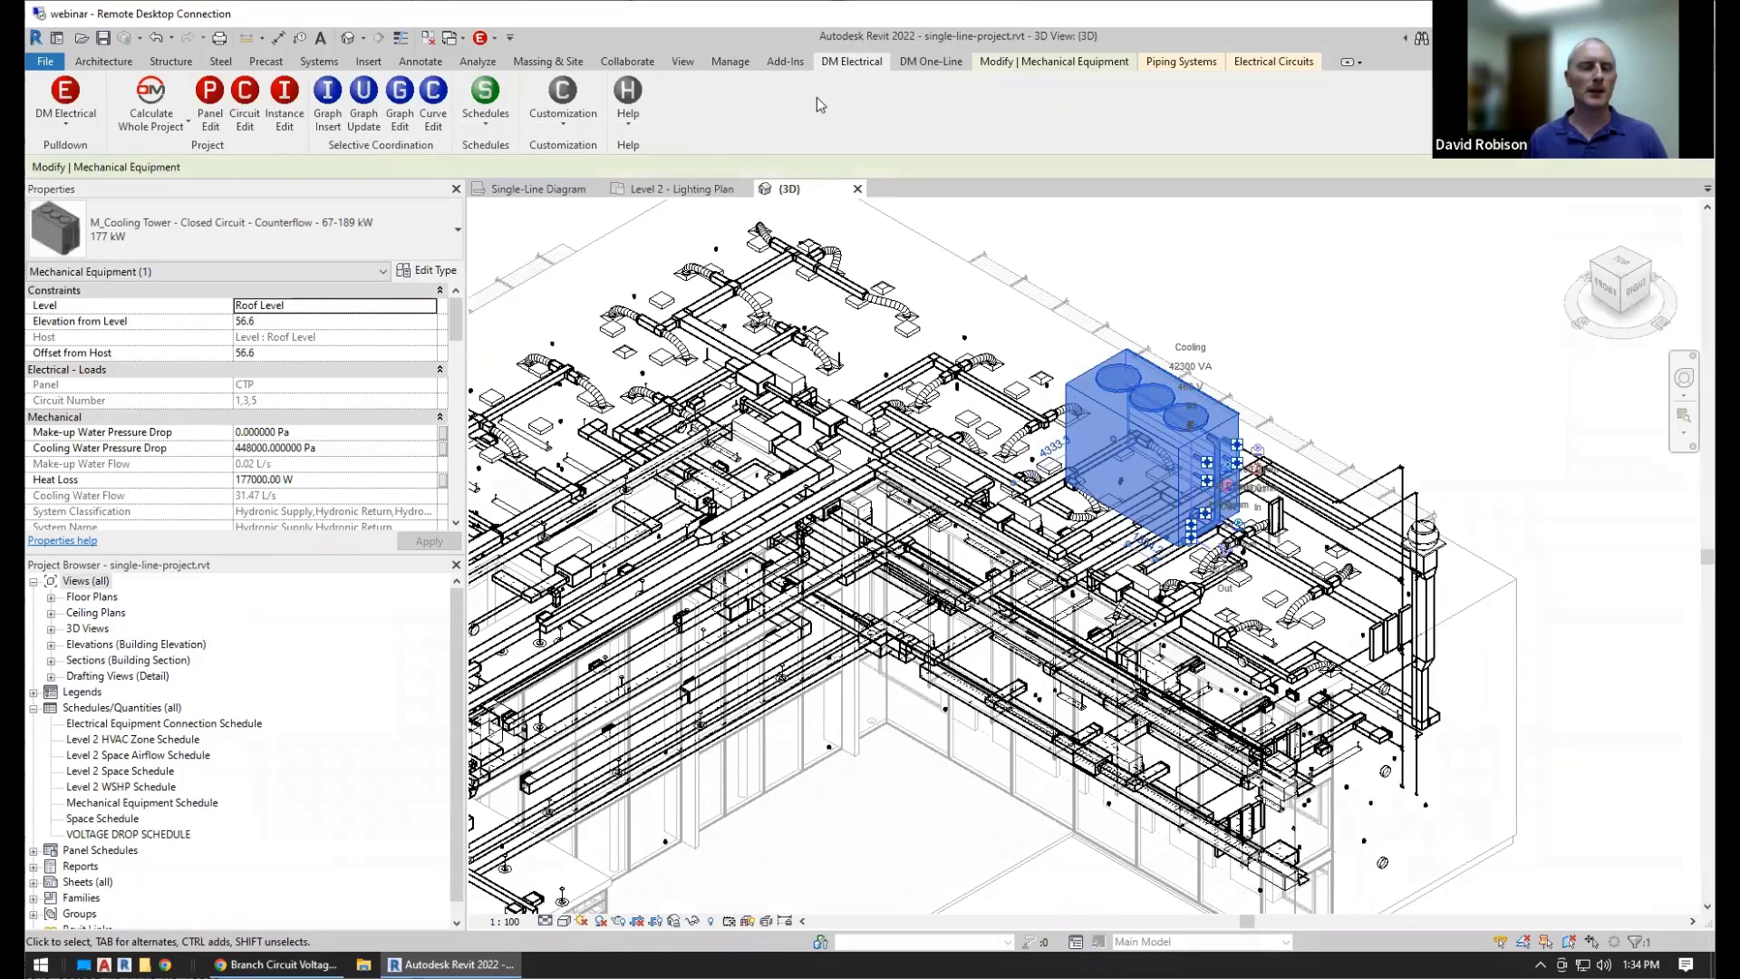
pyautogui.click(244, 124)
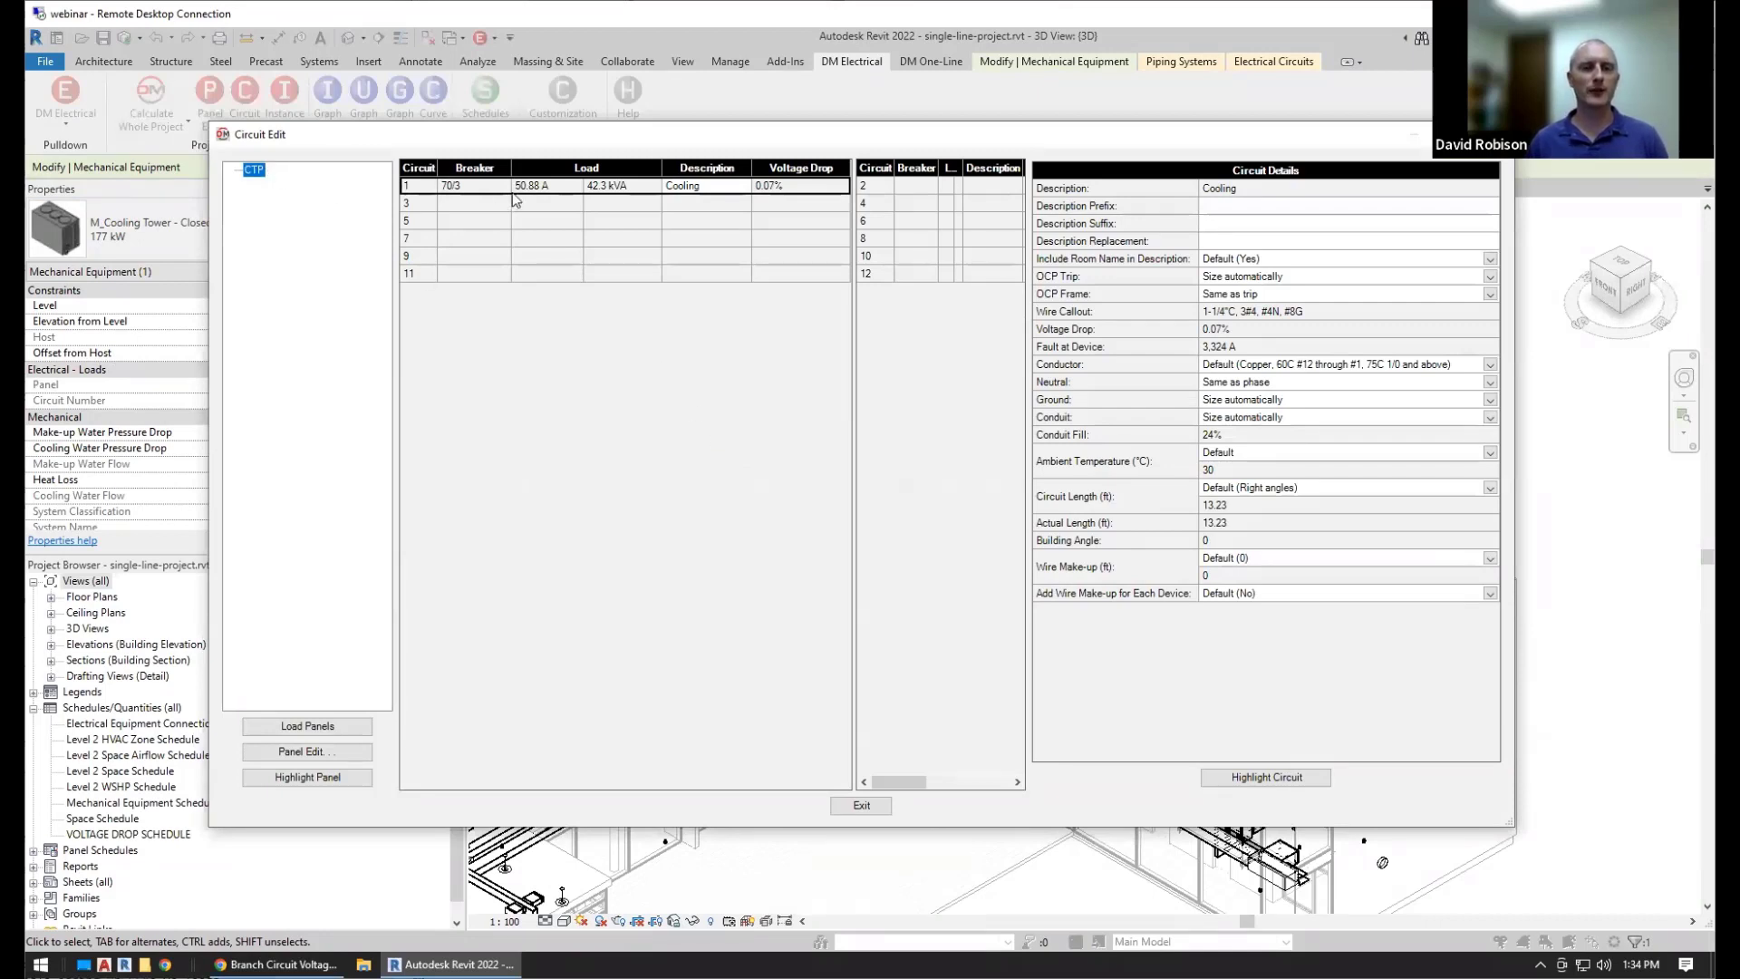
pyautogui.click(862, 806)
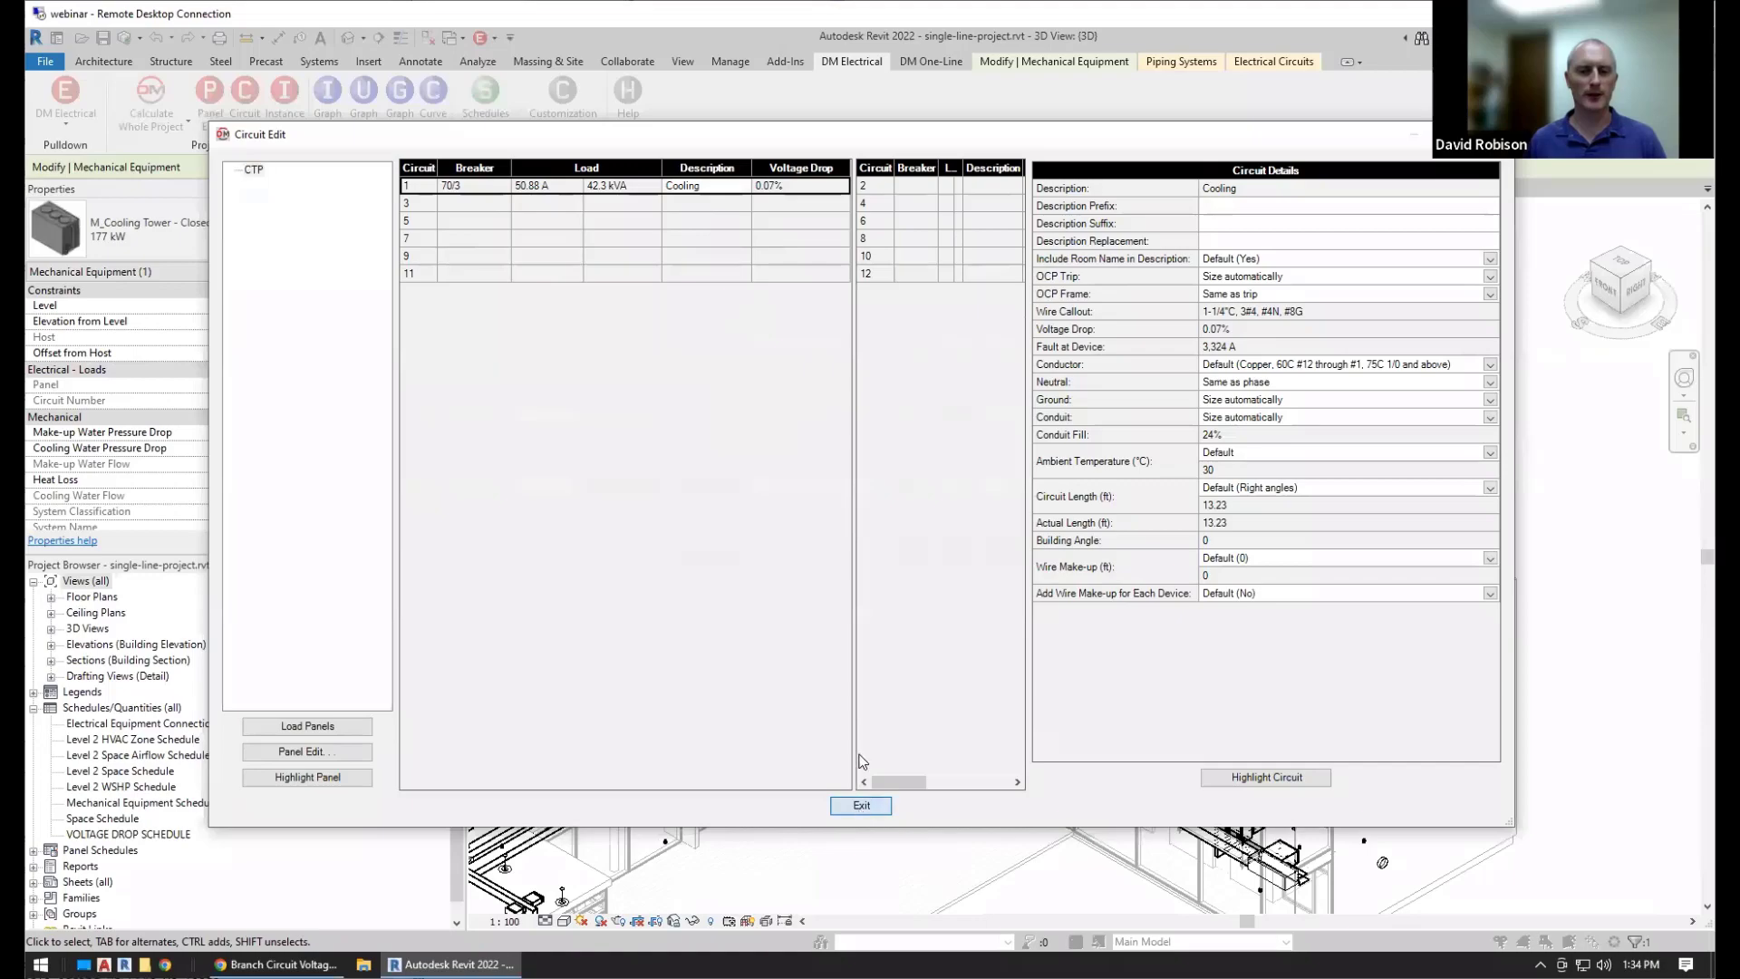
# Check a duplex receptacle's PP-1A circuit 5 (4.30% voltage drop) in the circuit editor
pyautogui.scroll(5, 826, 751)
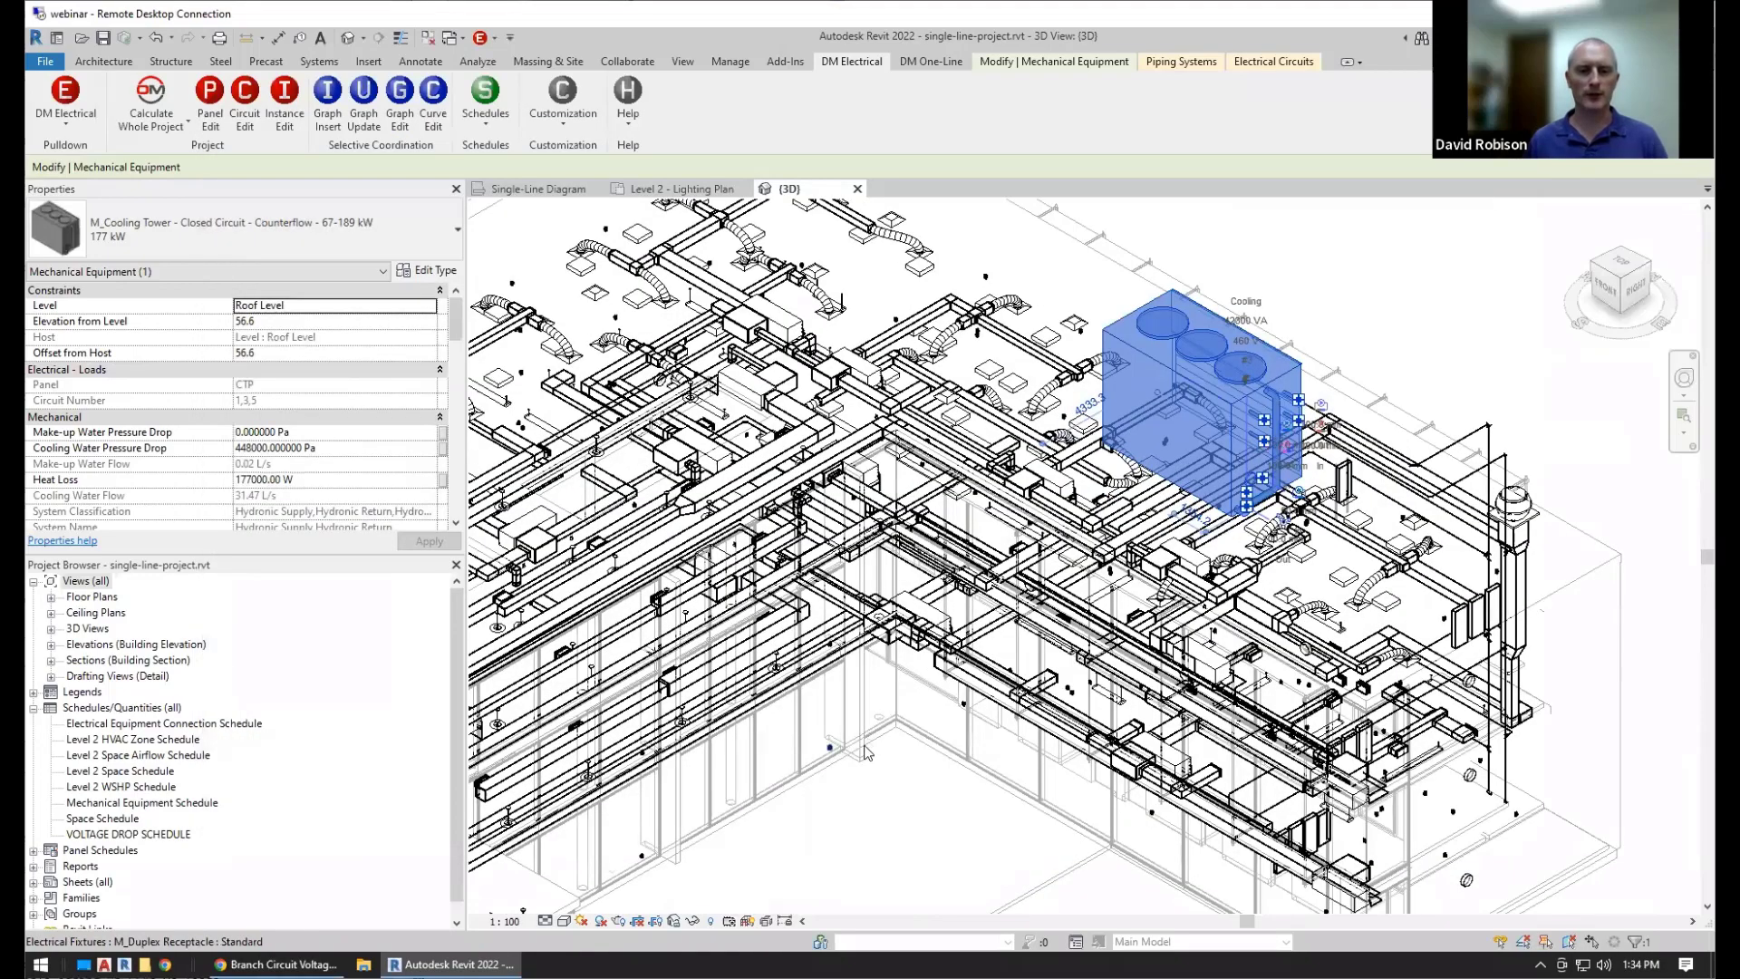
pyautogui.click(852, 753)
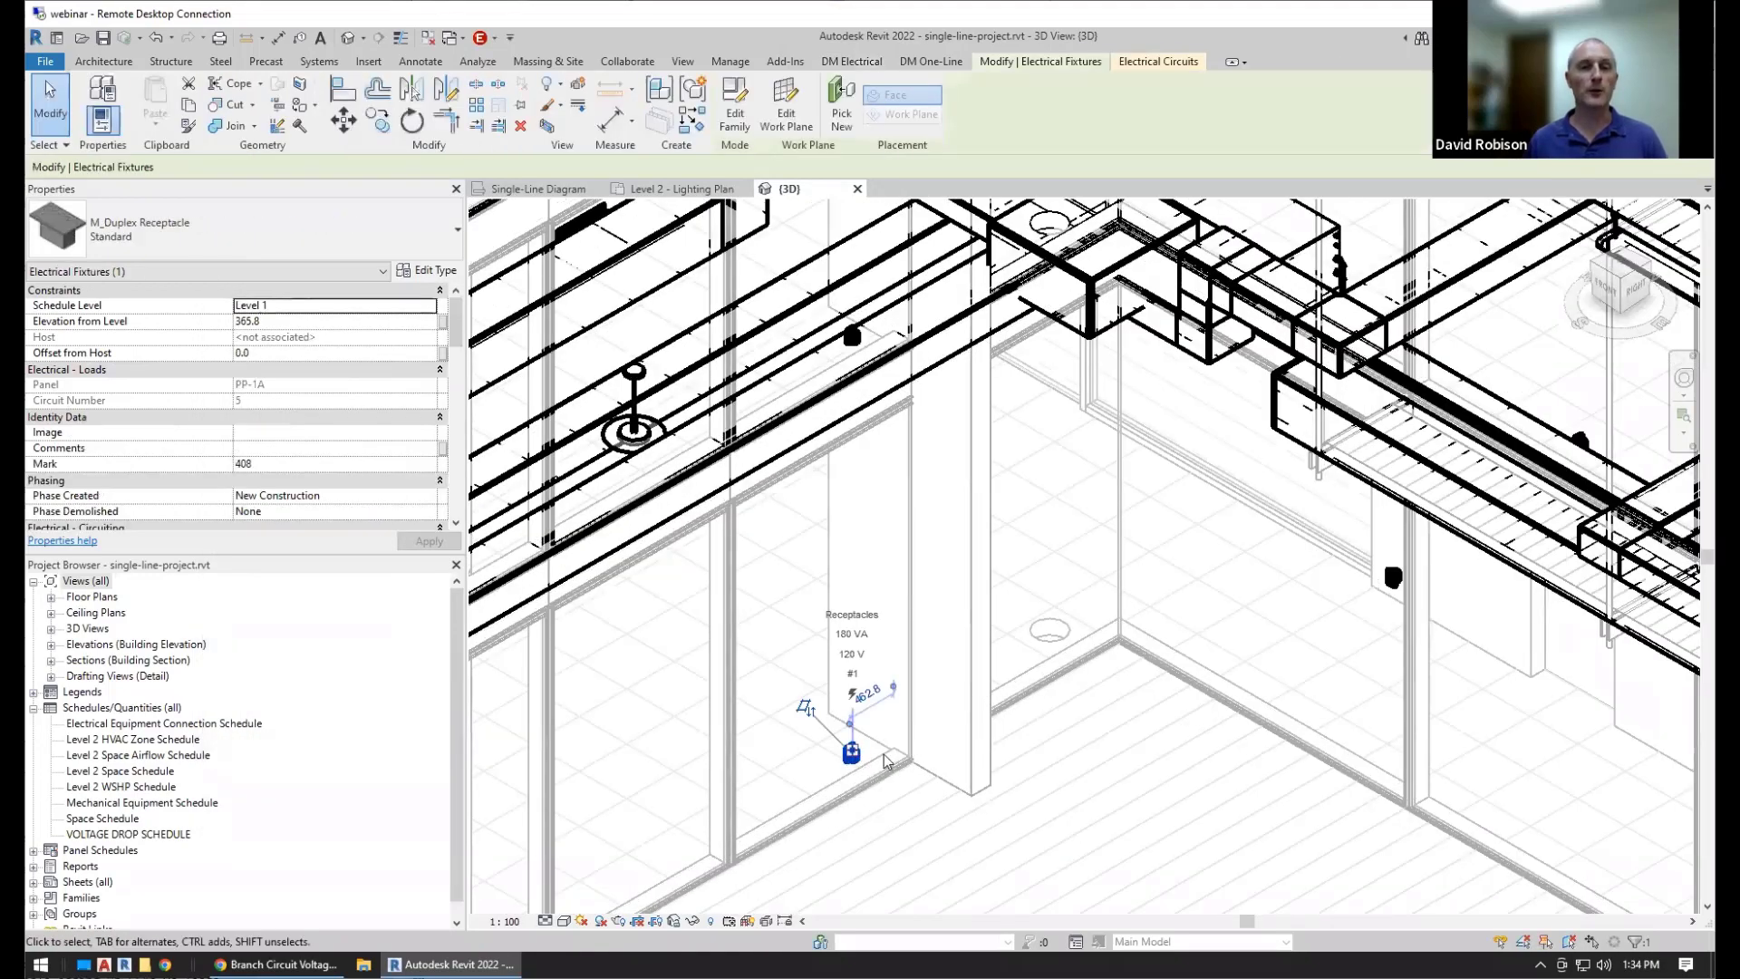
pyautogui.click(852, 64)
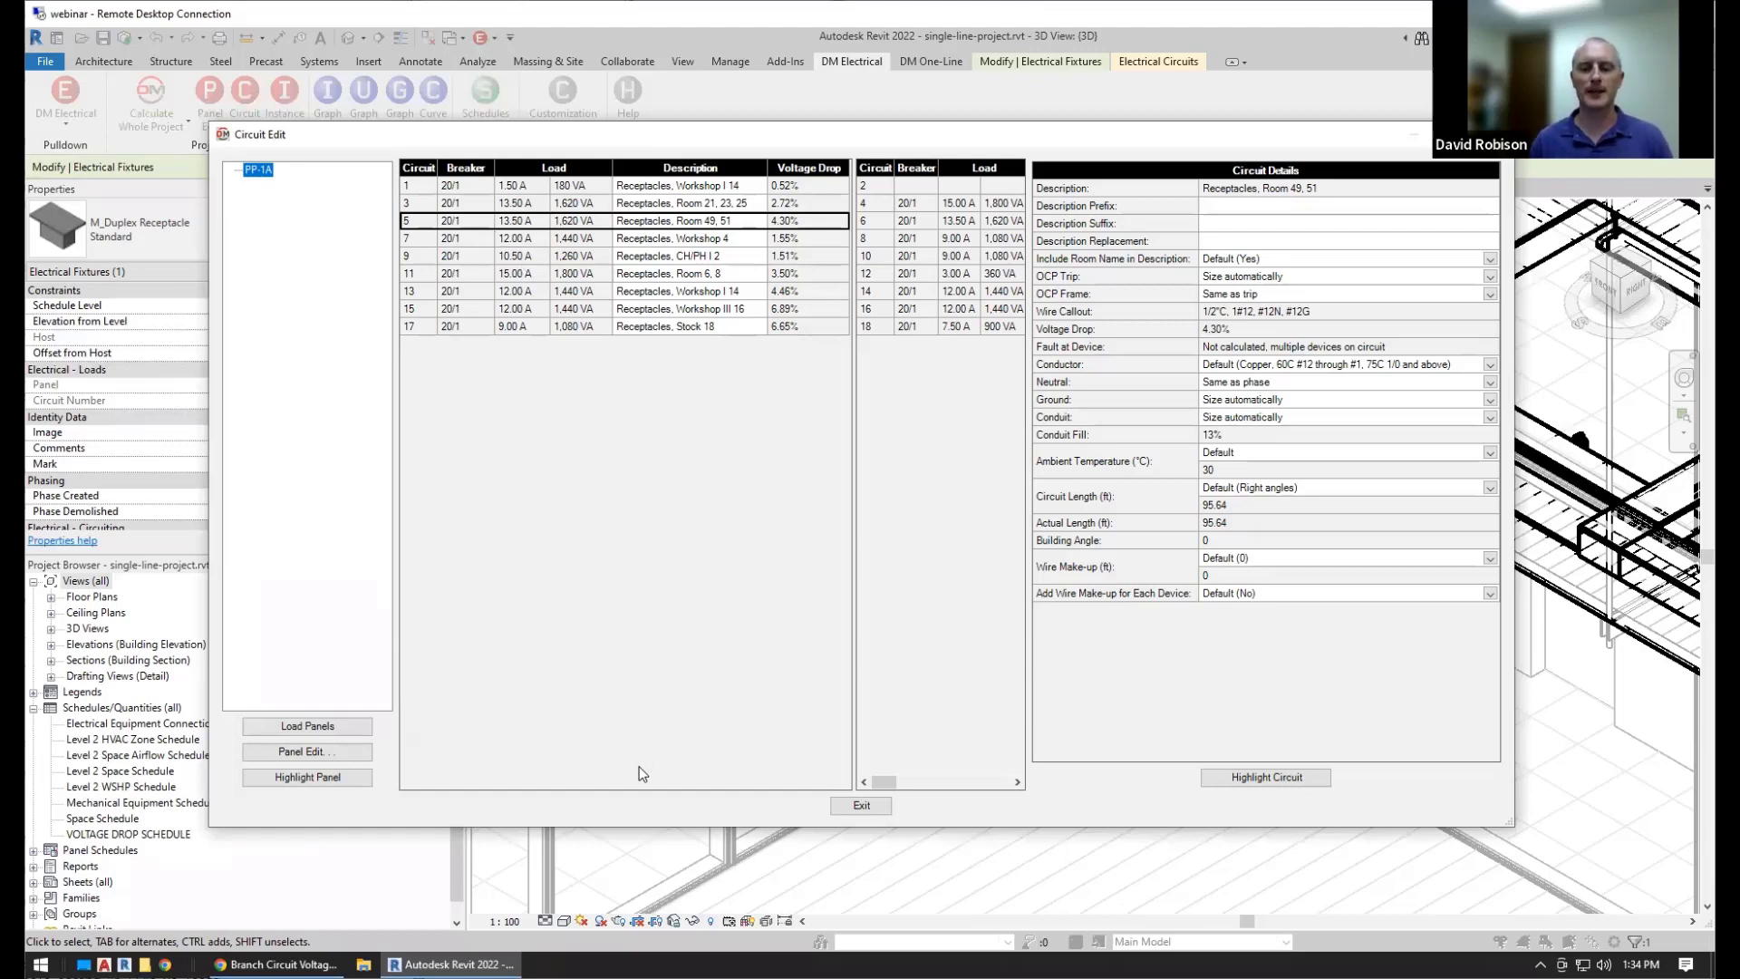
pyautogui.click(861, 804)
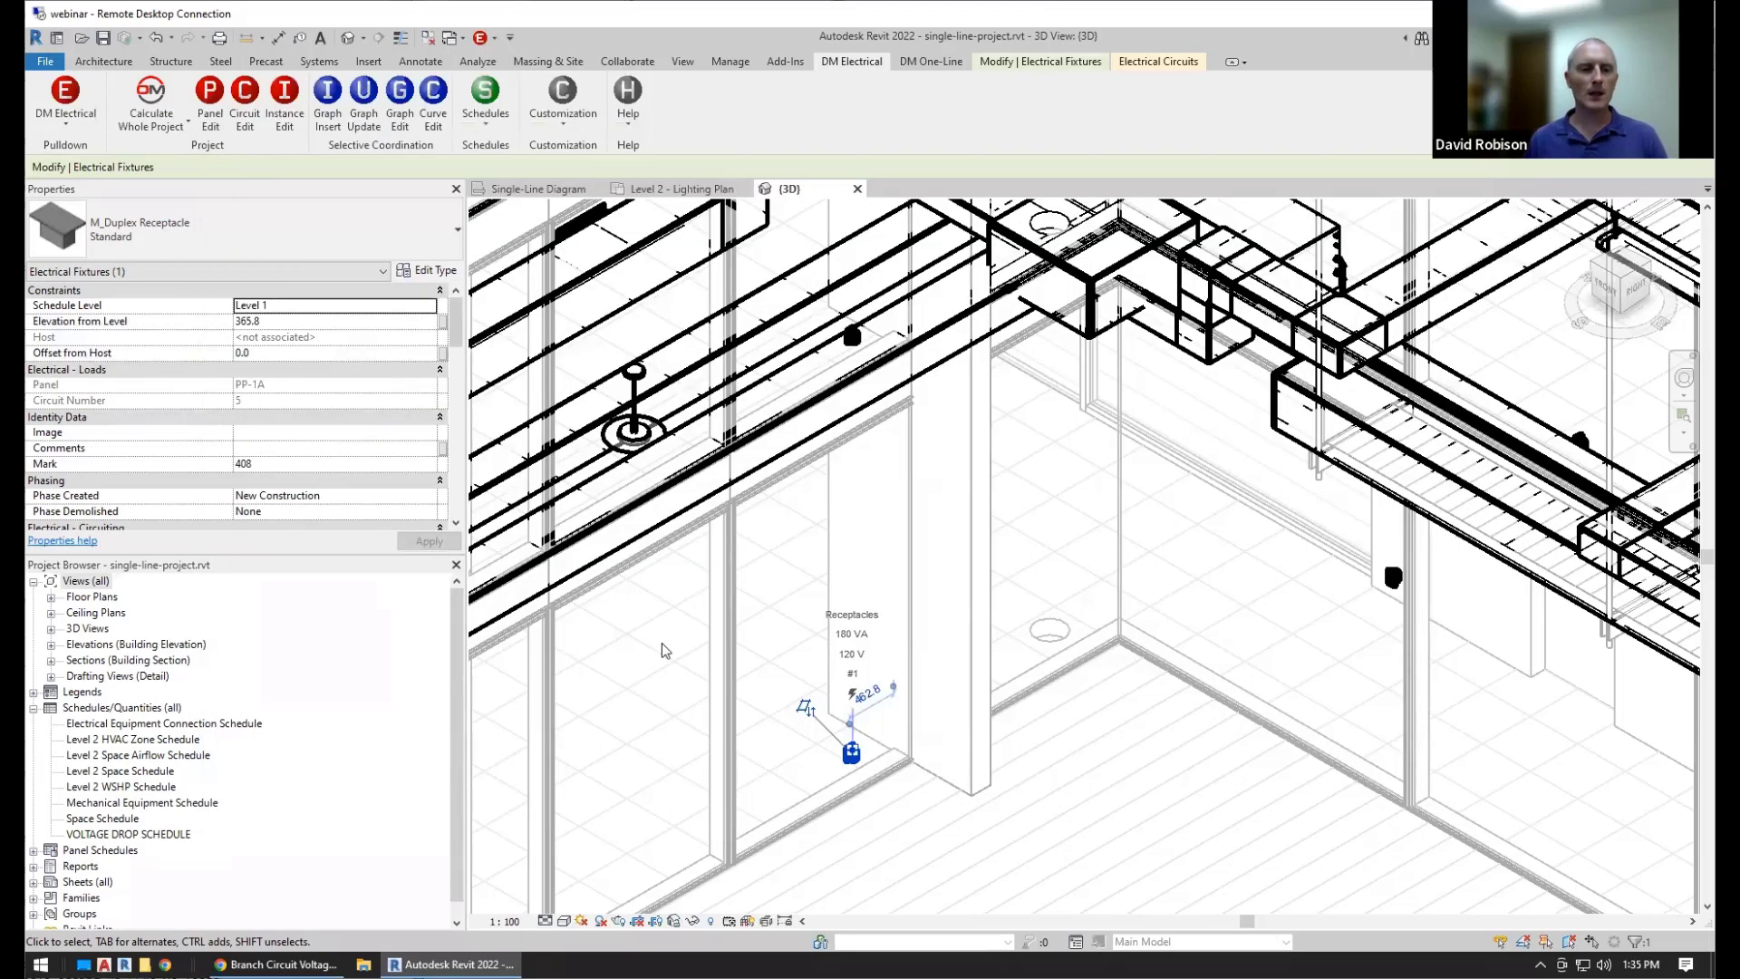
# In the Mechanical Equipment Schedule, check the Level 2 heat pump's EP-2 circuit 26 (3.47% voltage drop)
pyautogui.click(142, 804)
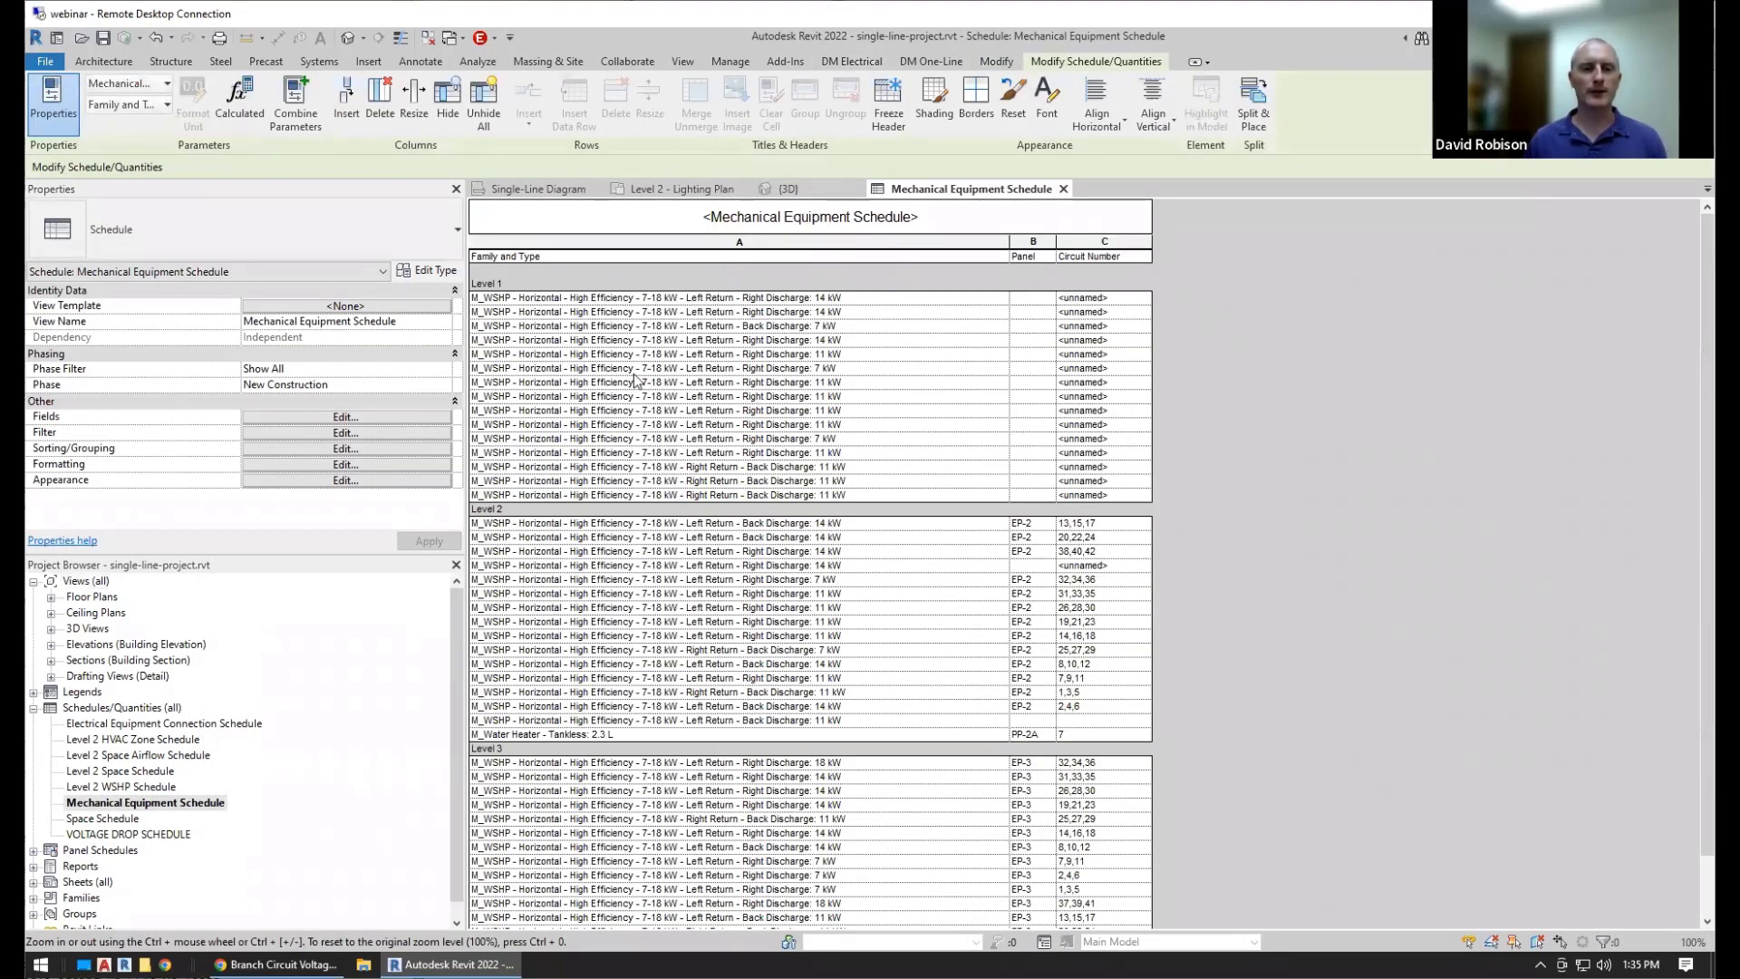
pyautogui.click(636, 370)
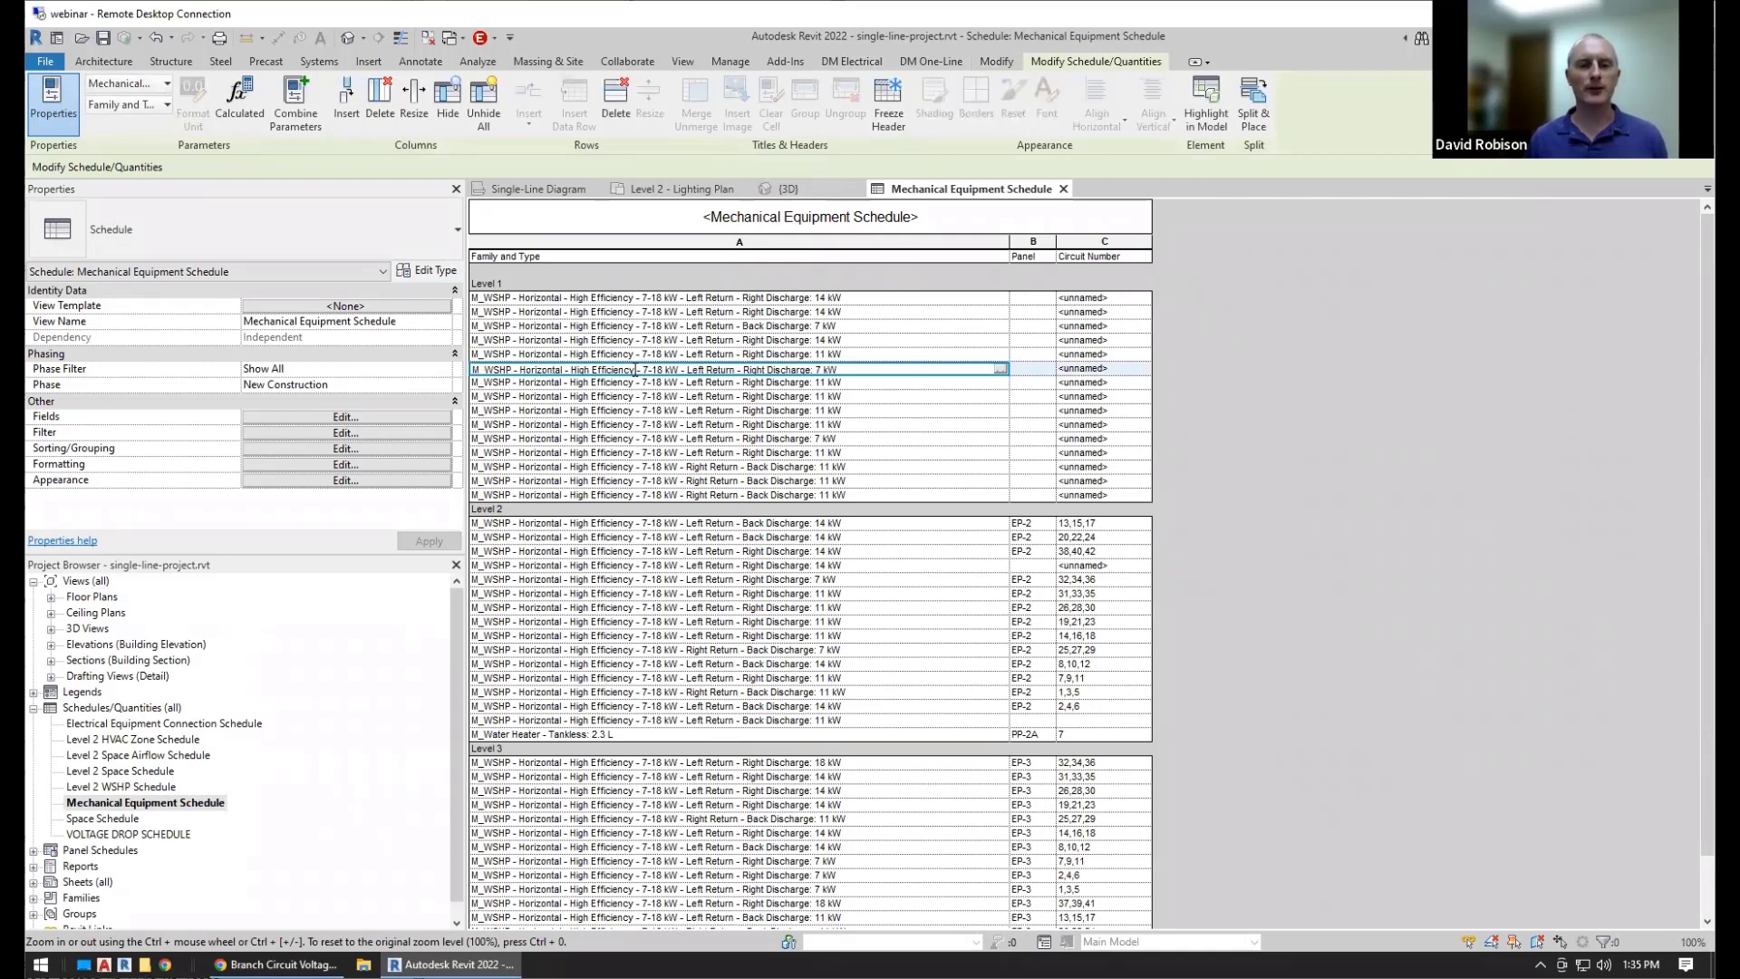
pyautogui.click(663, 610)
pyautogui.click(852, 61)
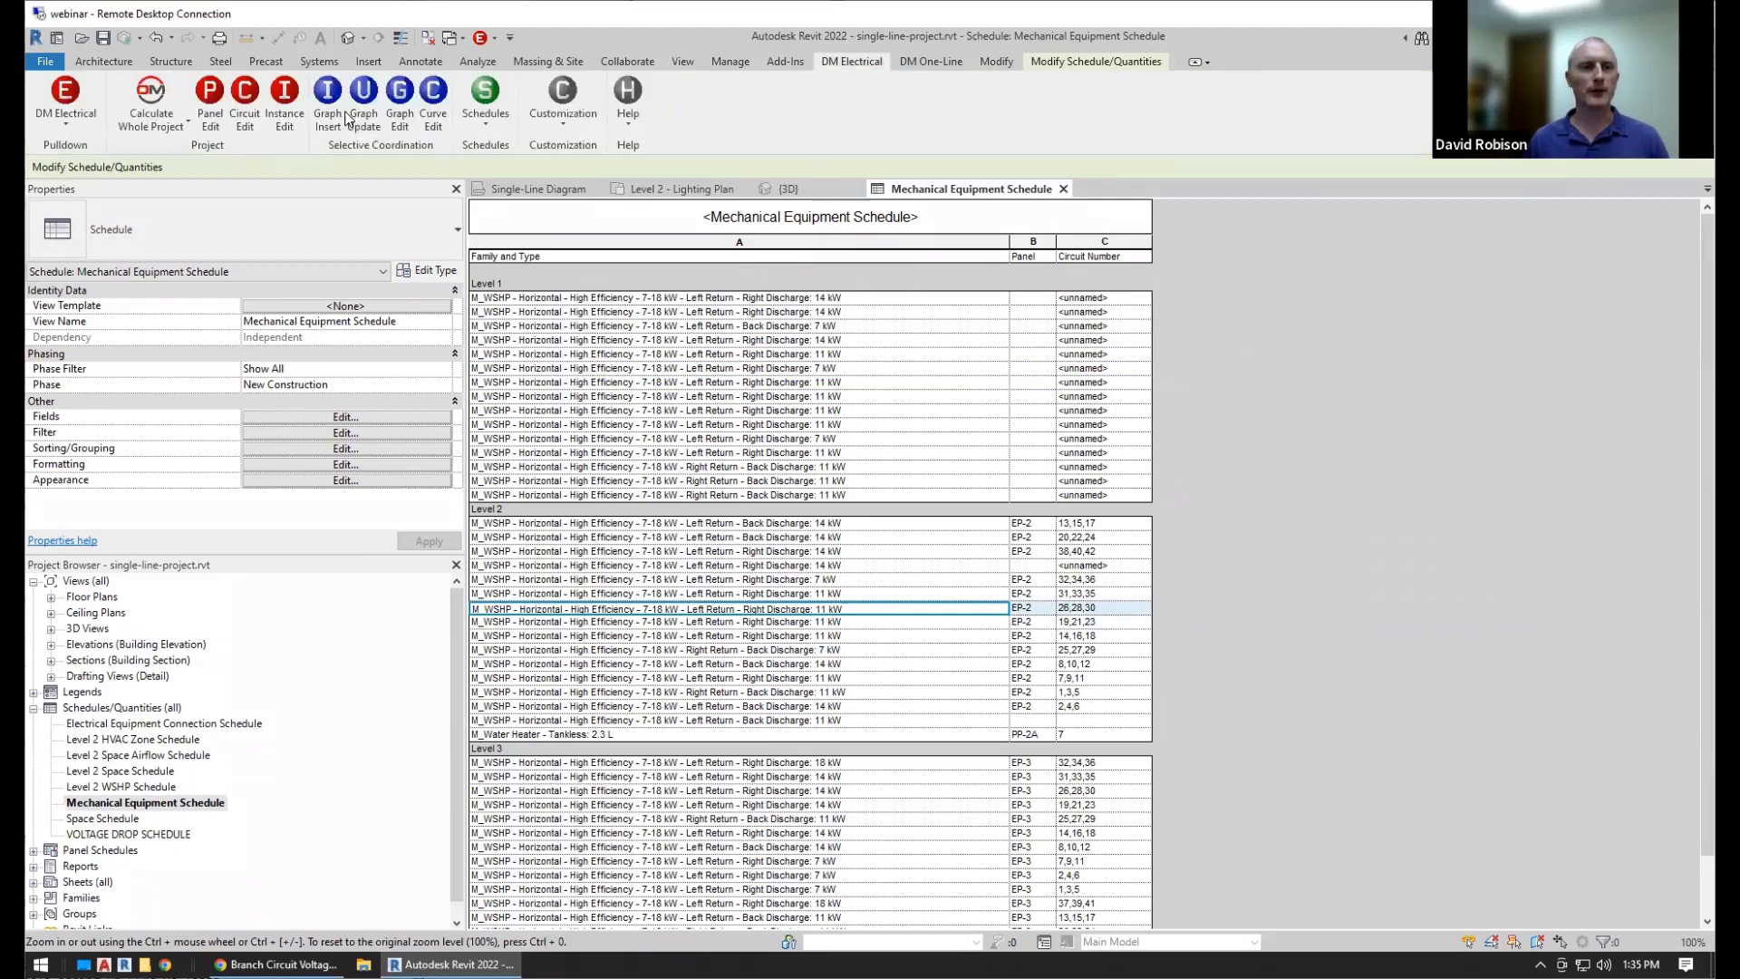
pyautogui.click(253, 110)
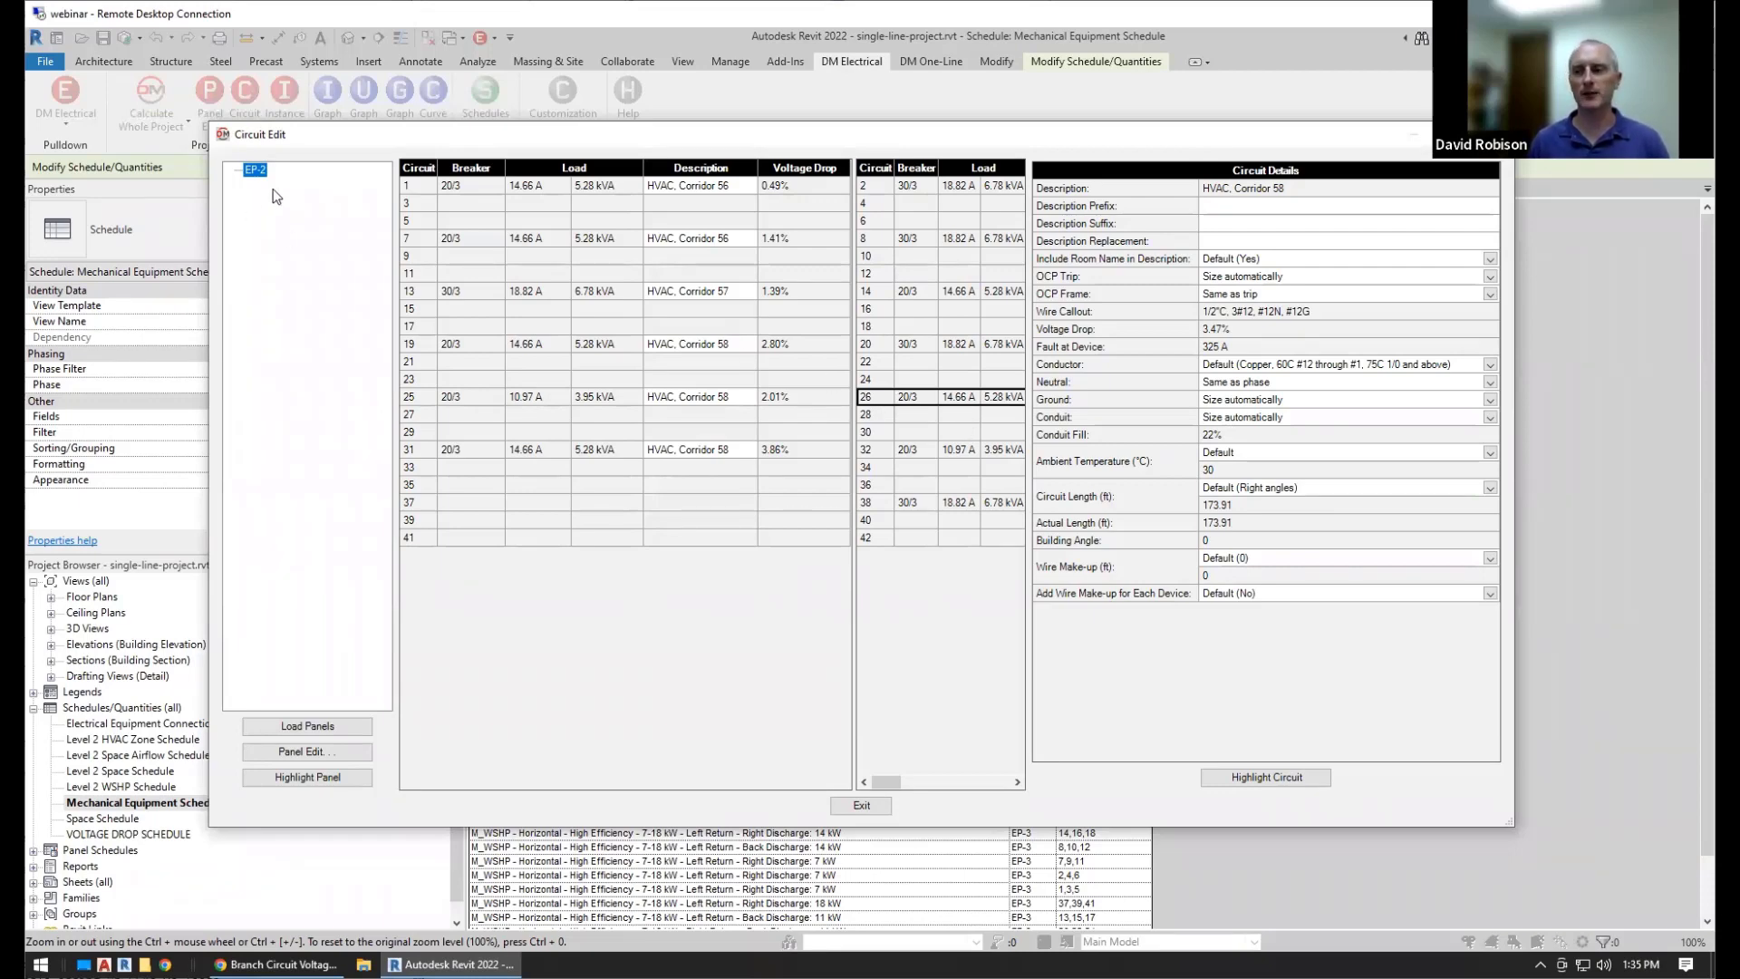
pyautogui.click(866, 805)
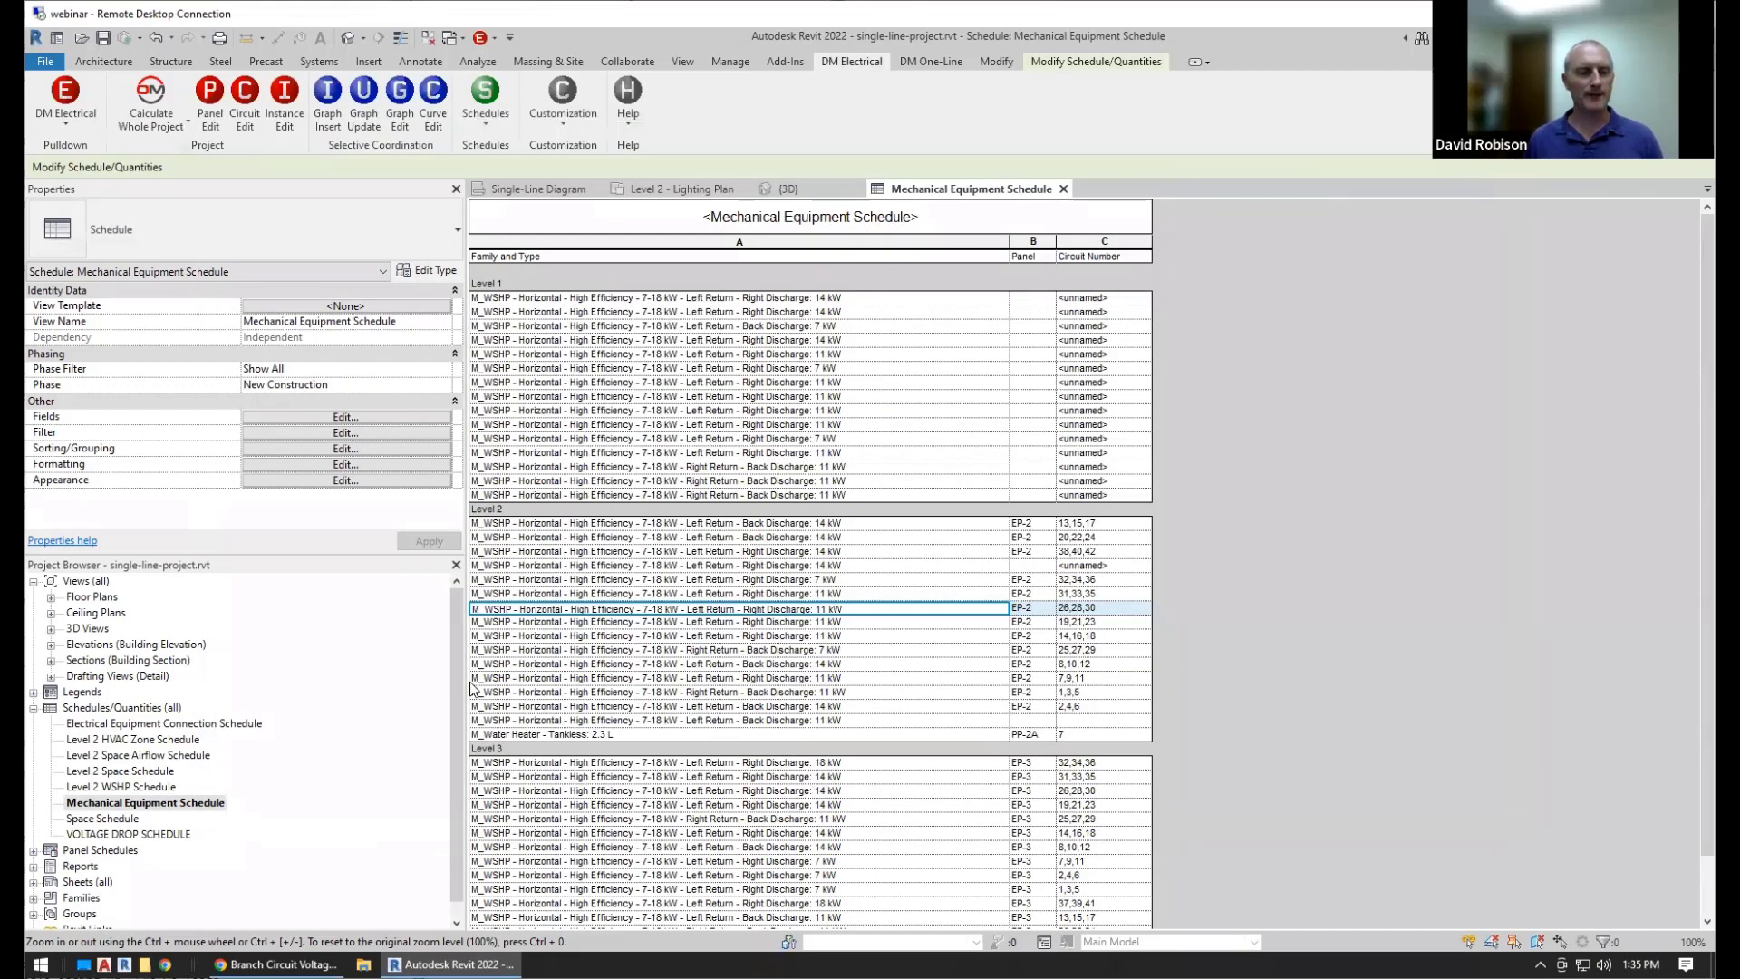
# Open the LP-2 panel schedule from Panel Schedules in the Project Browser
pyautogui.click(34, 850)
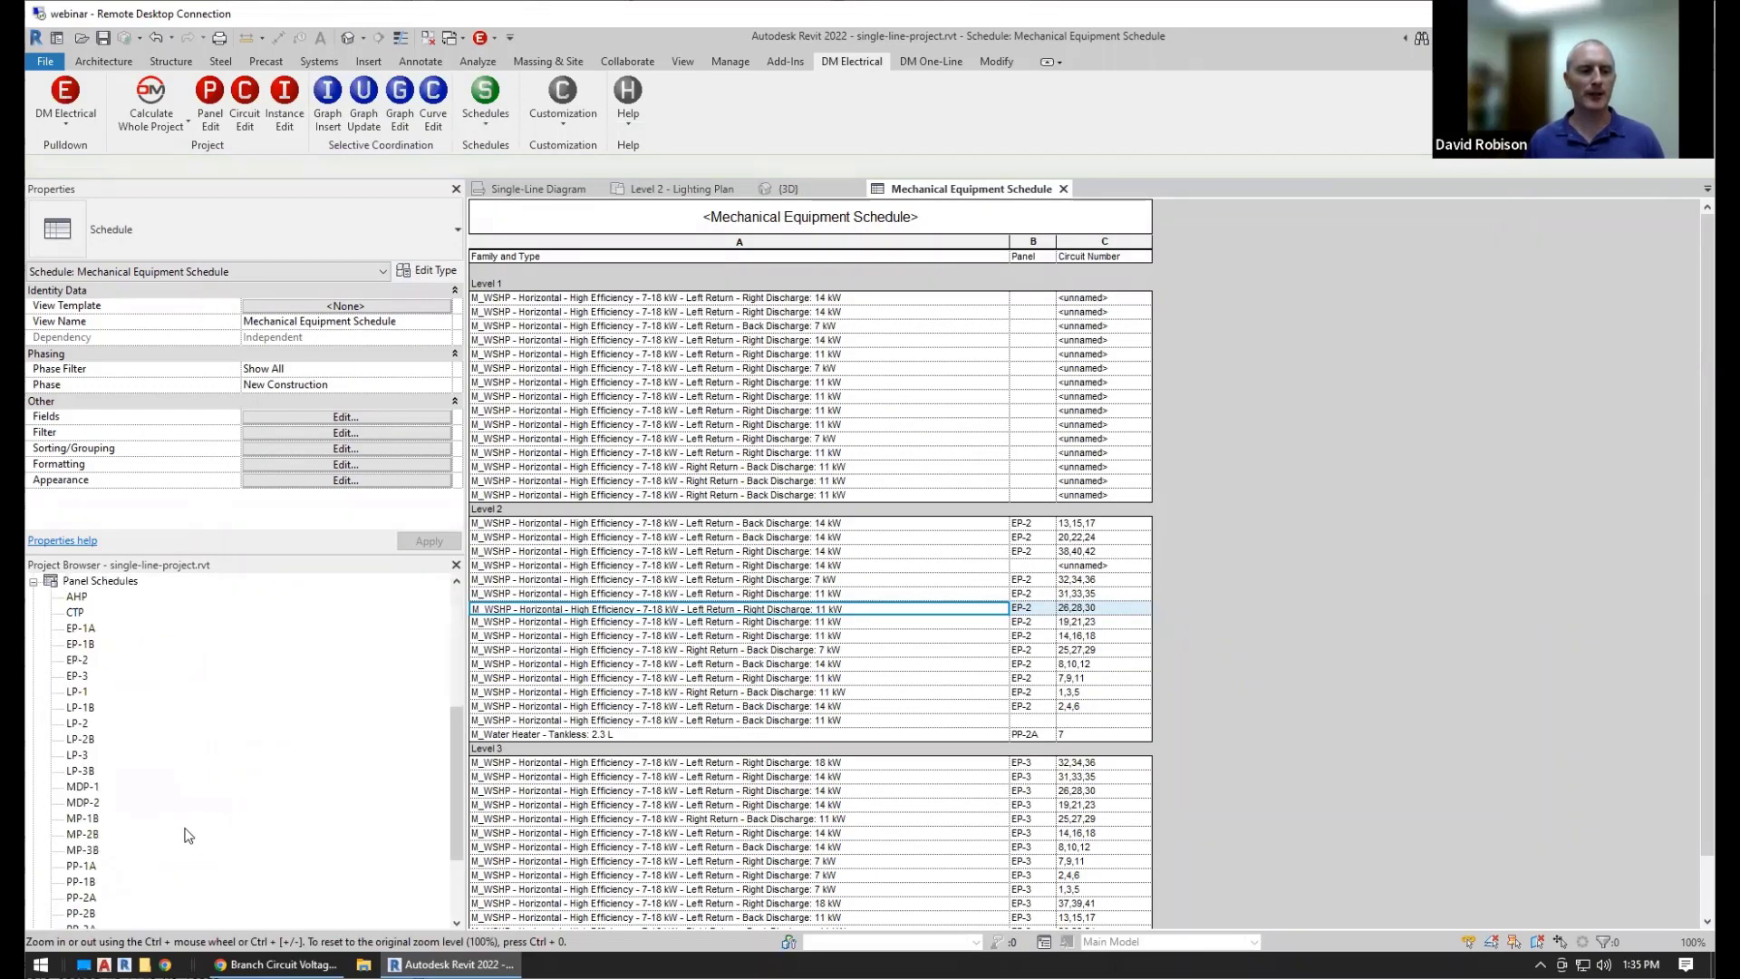
pyautogui.click(80, 723)
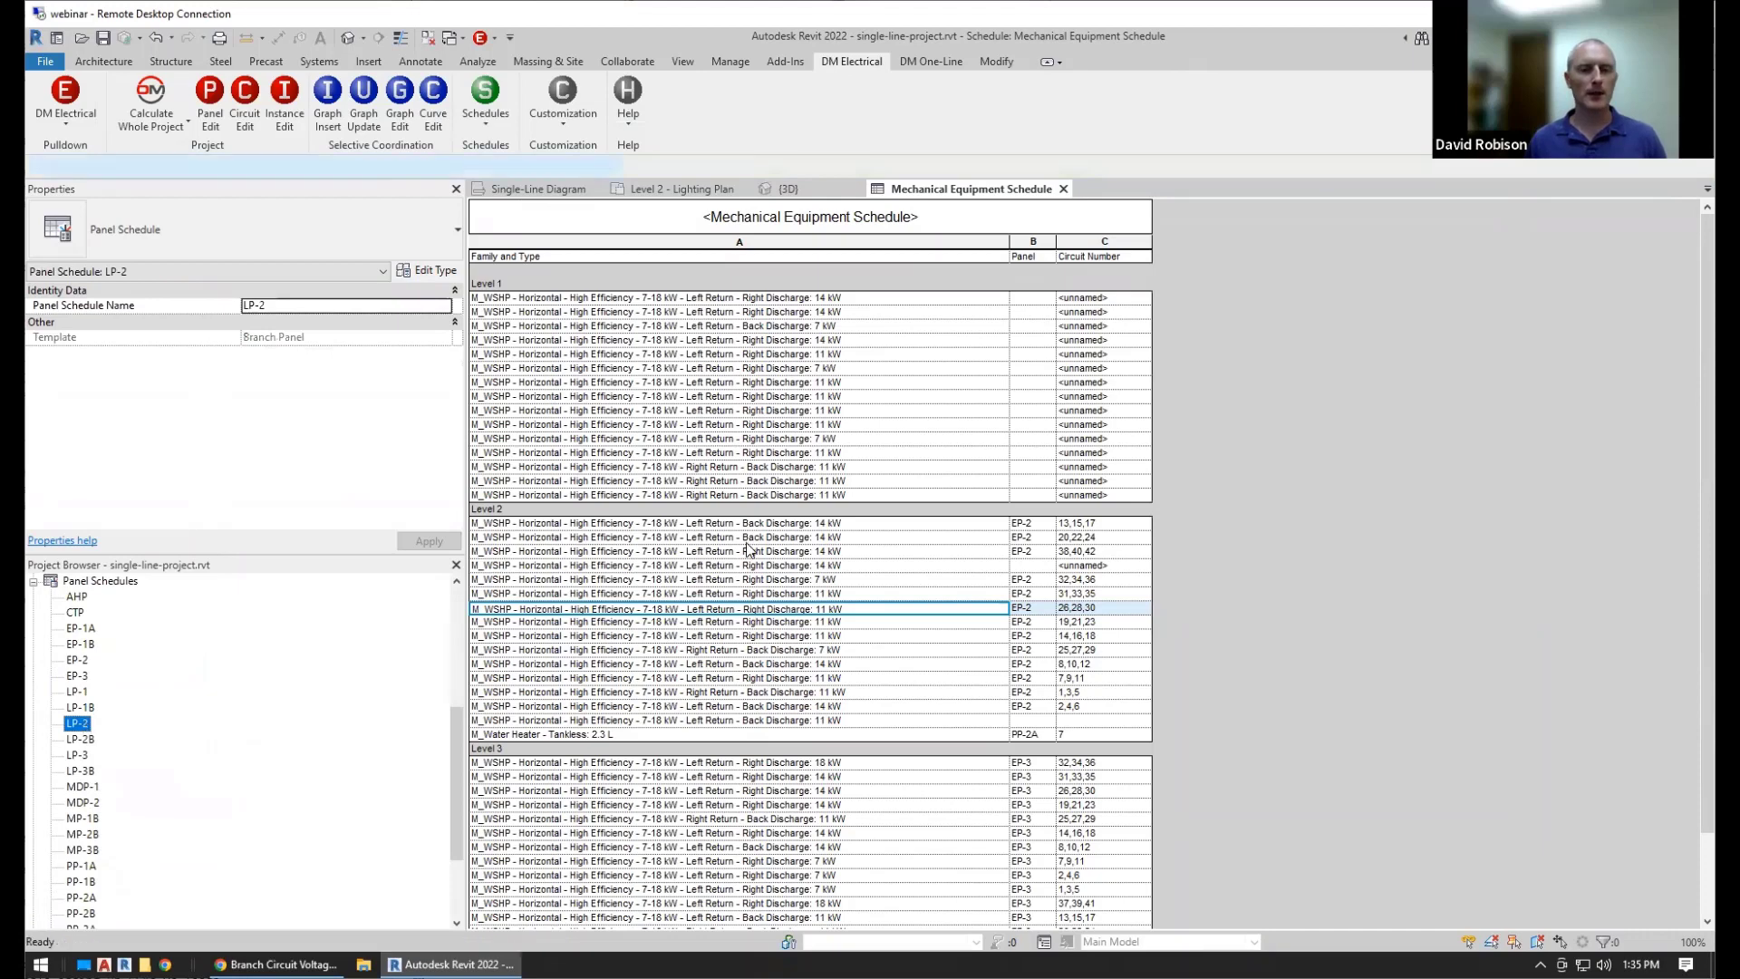
pyautogui.press('Return')
# Select circuit 7 (Lighting, Room 52) and open Circuit Edit for LP-2's circuits
pyautogui.click(637, 476)
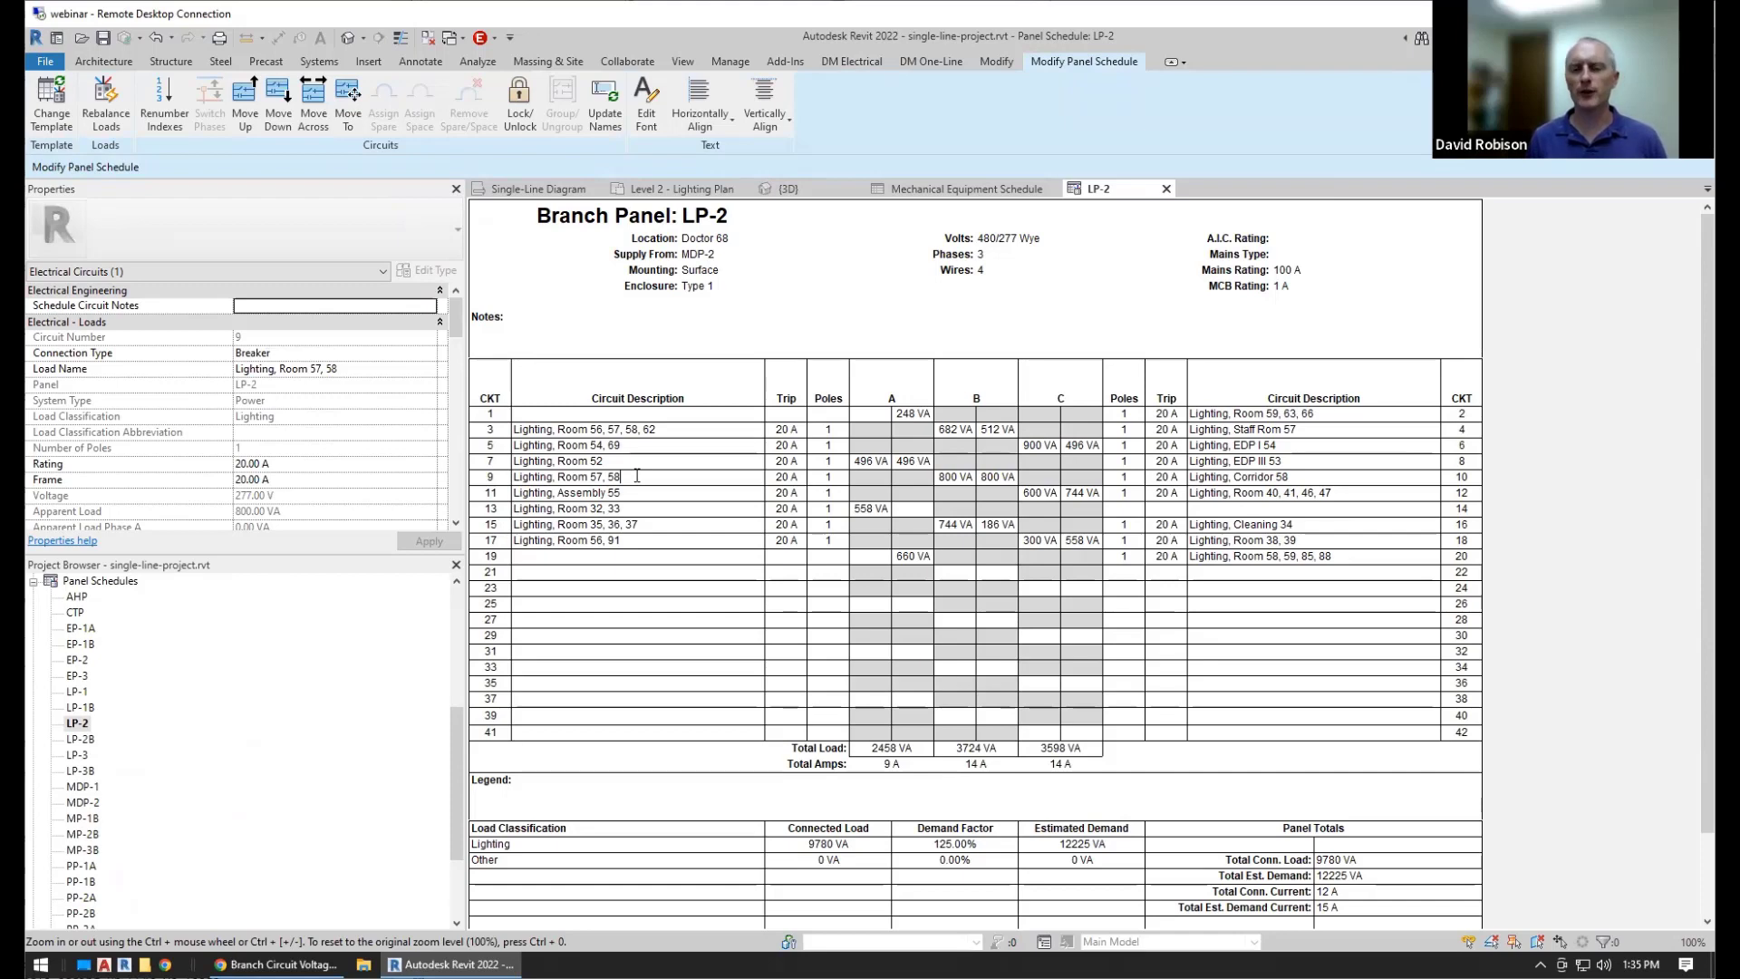
pyautogui.click(649, 460)
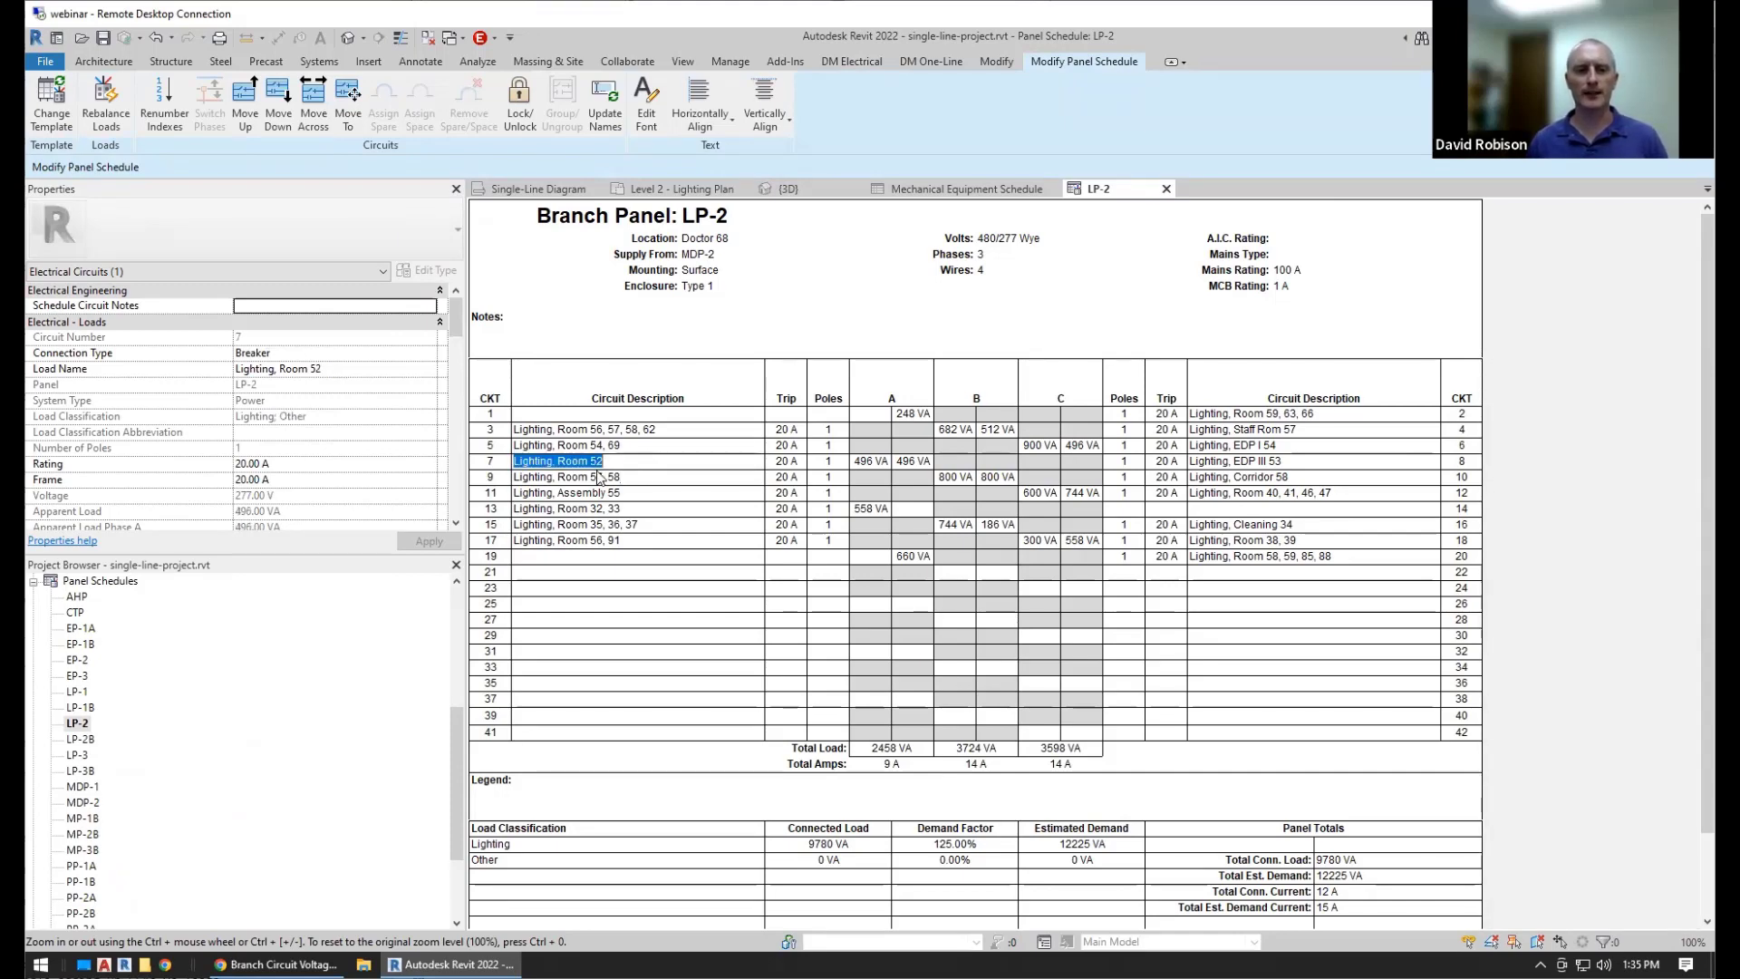
pyautogui.click(841, 62)
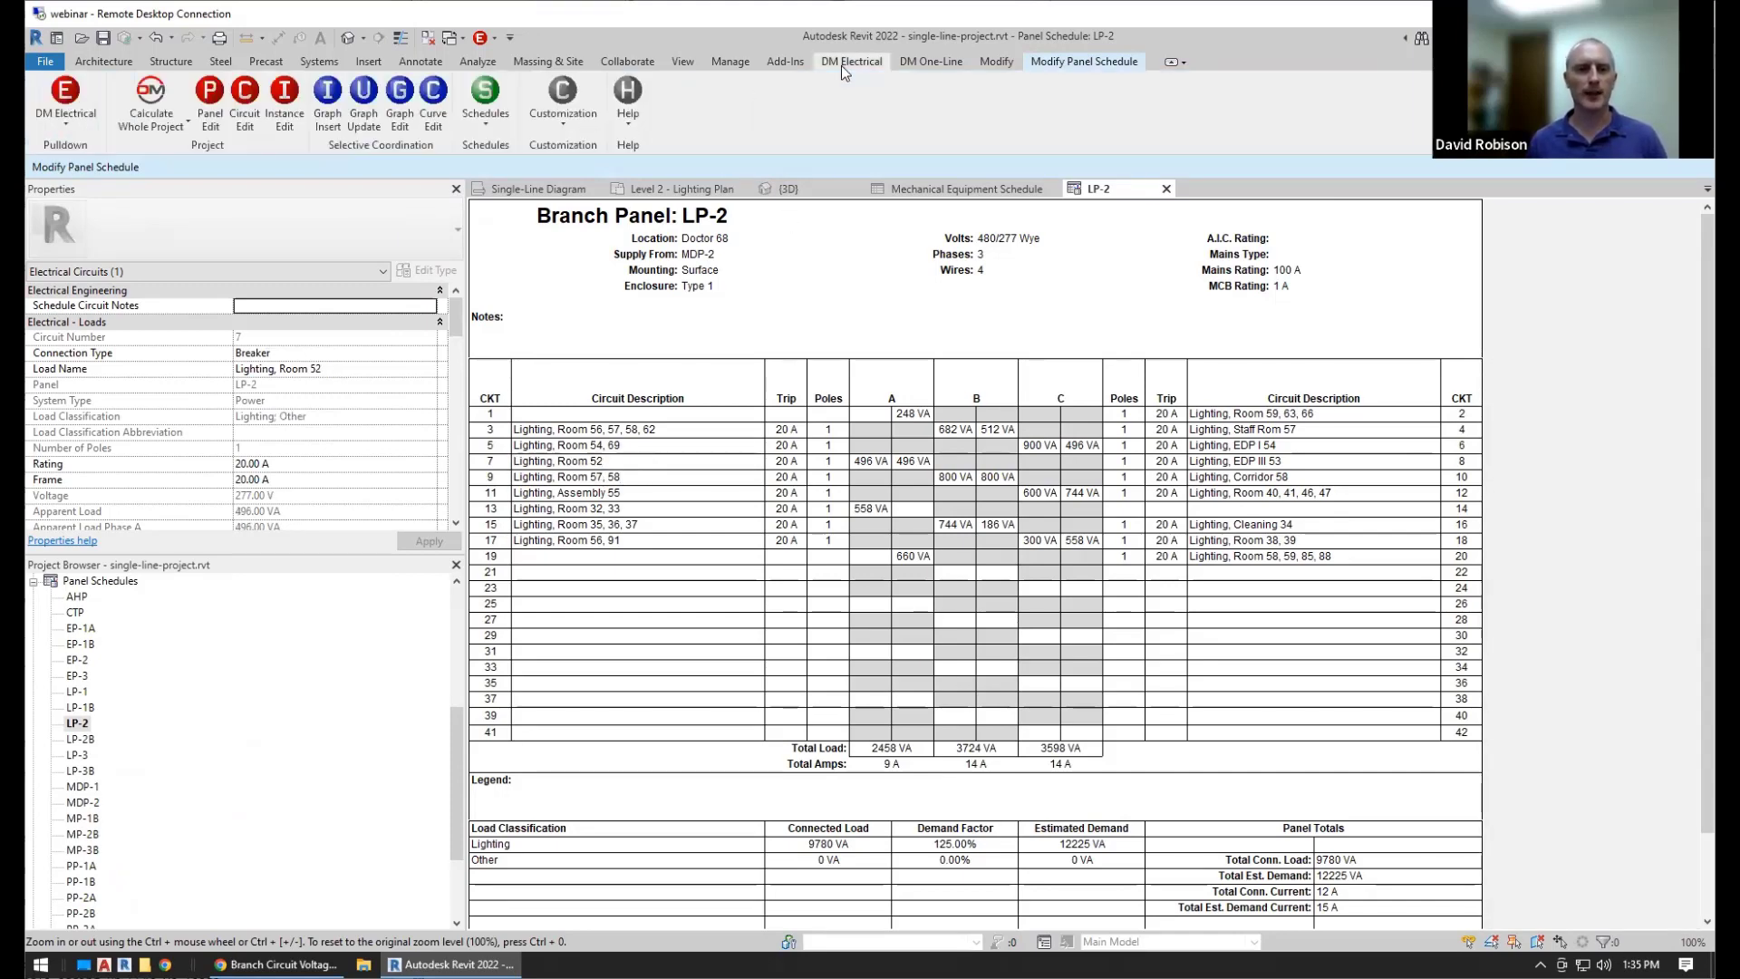
pyautogui.click(245, 107)
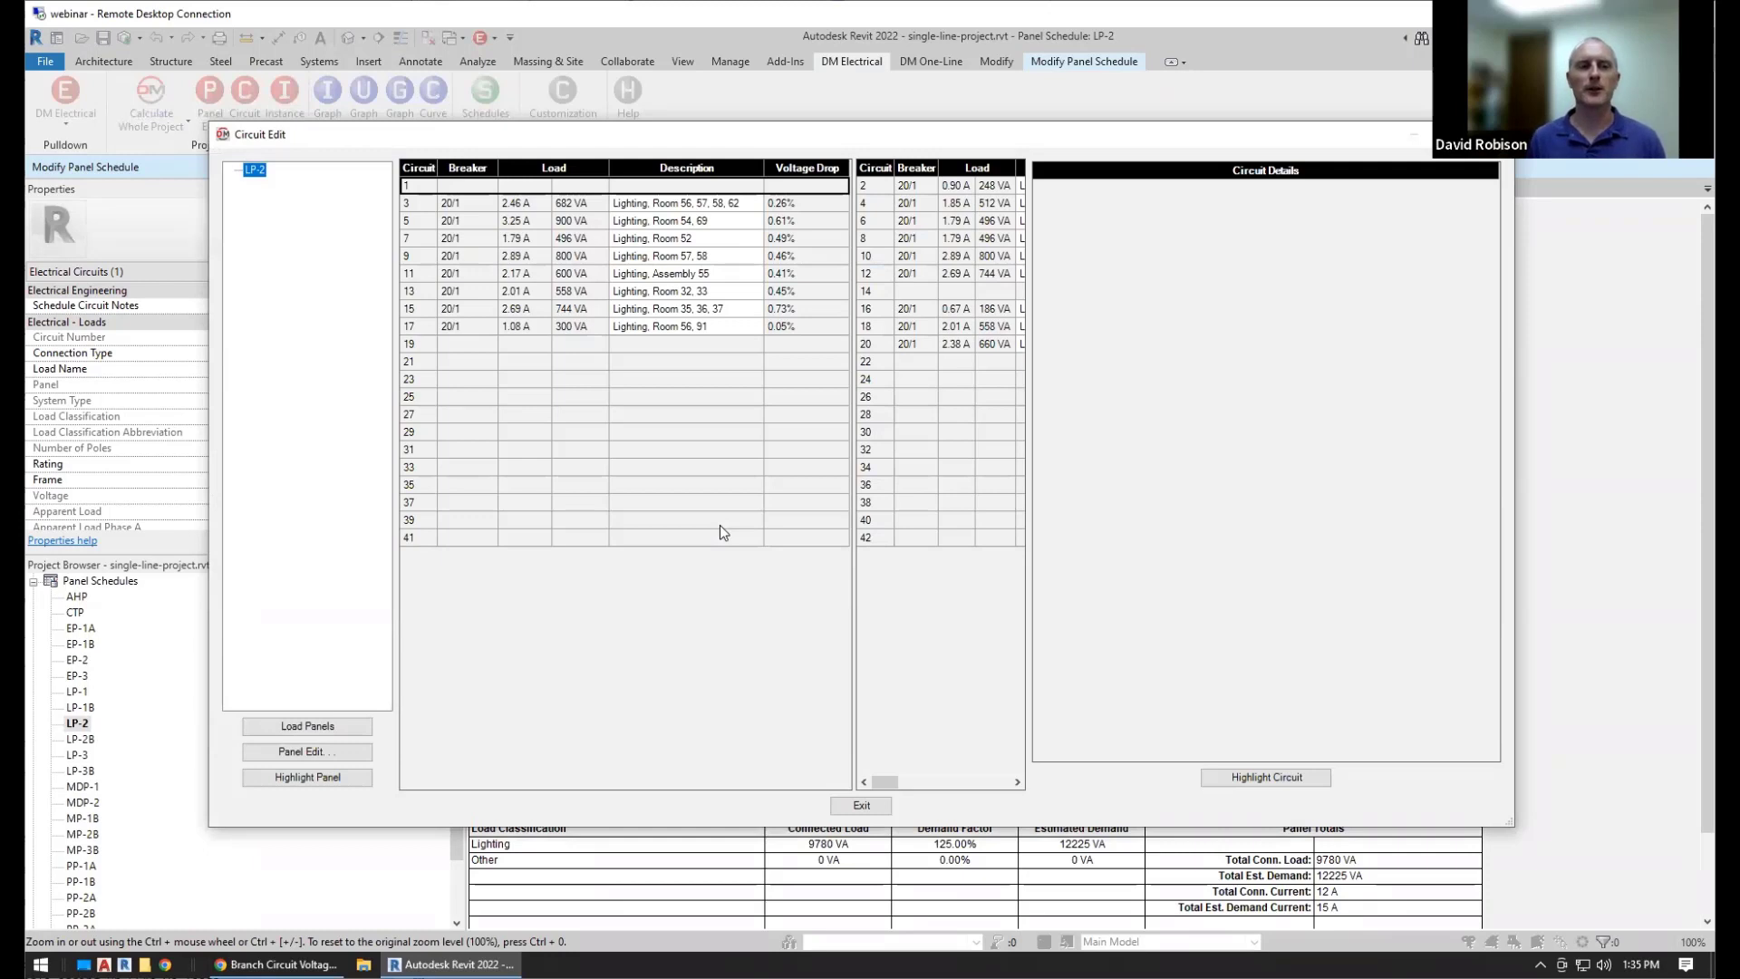
pyautogui.click(471, 238)
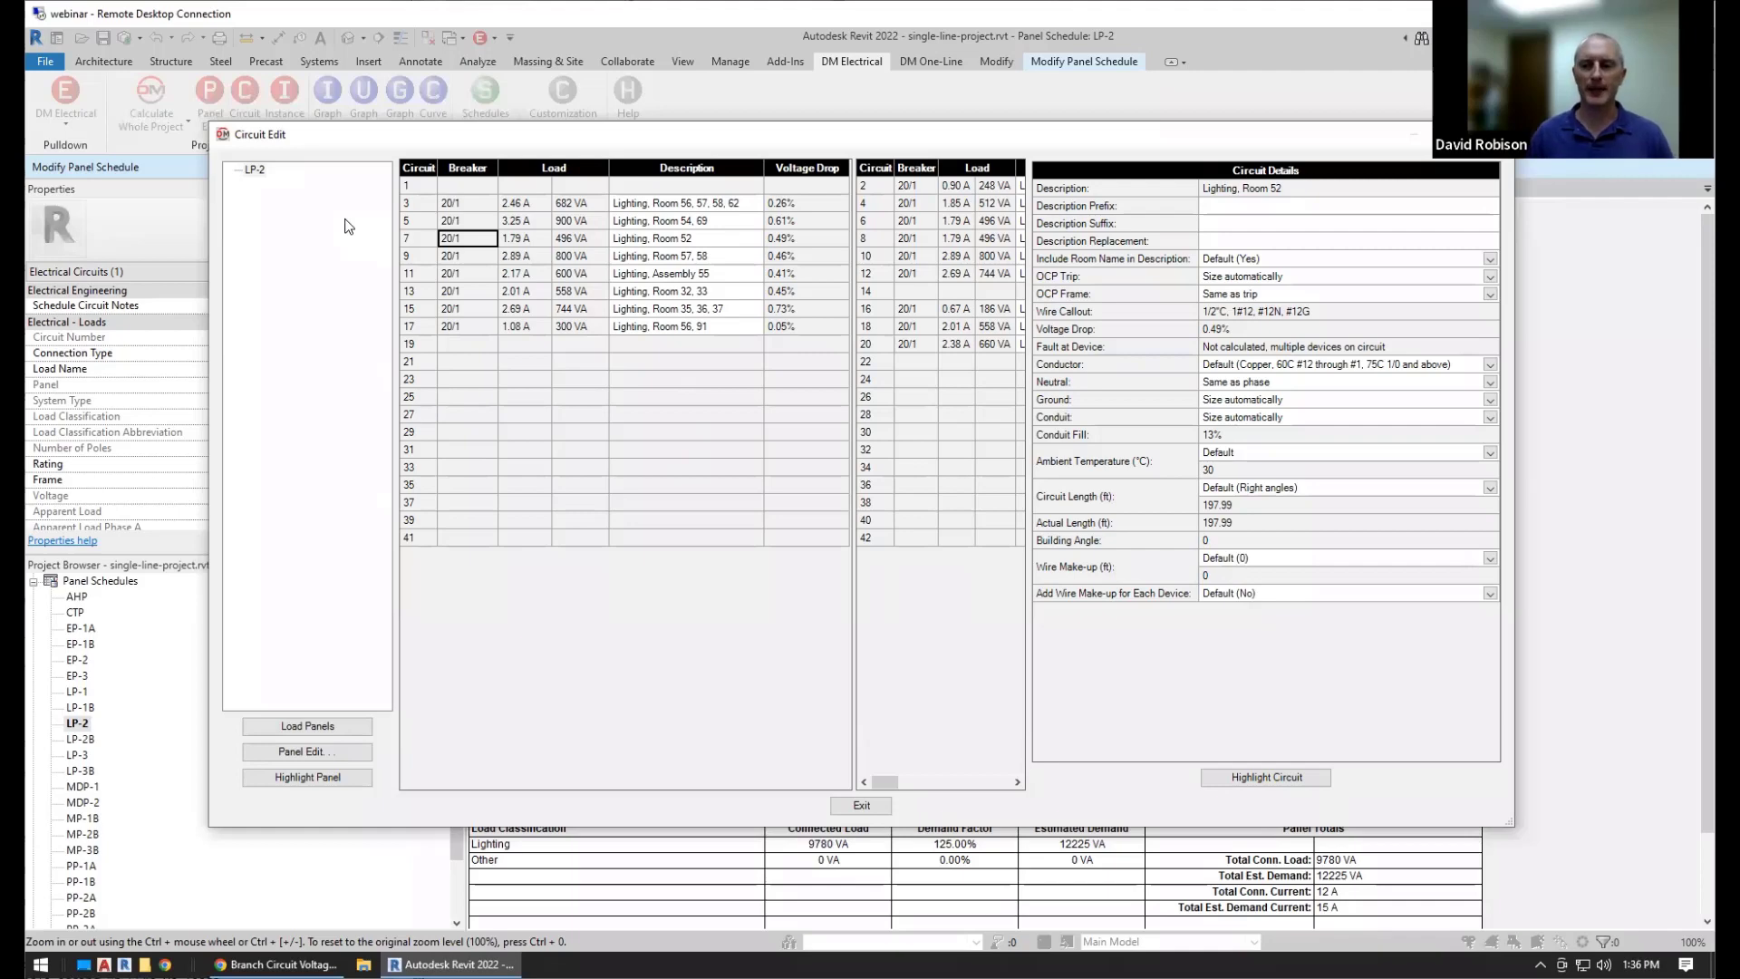
pyautogui.click(868, 805)
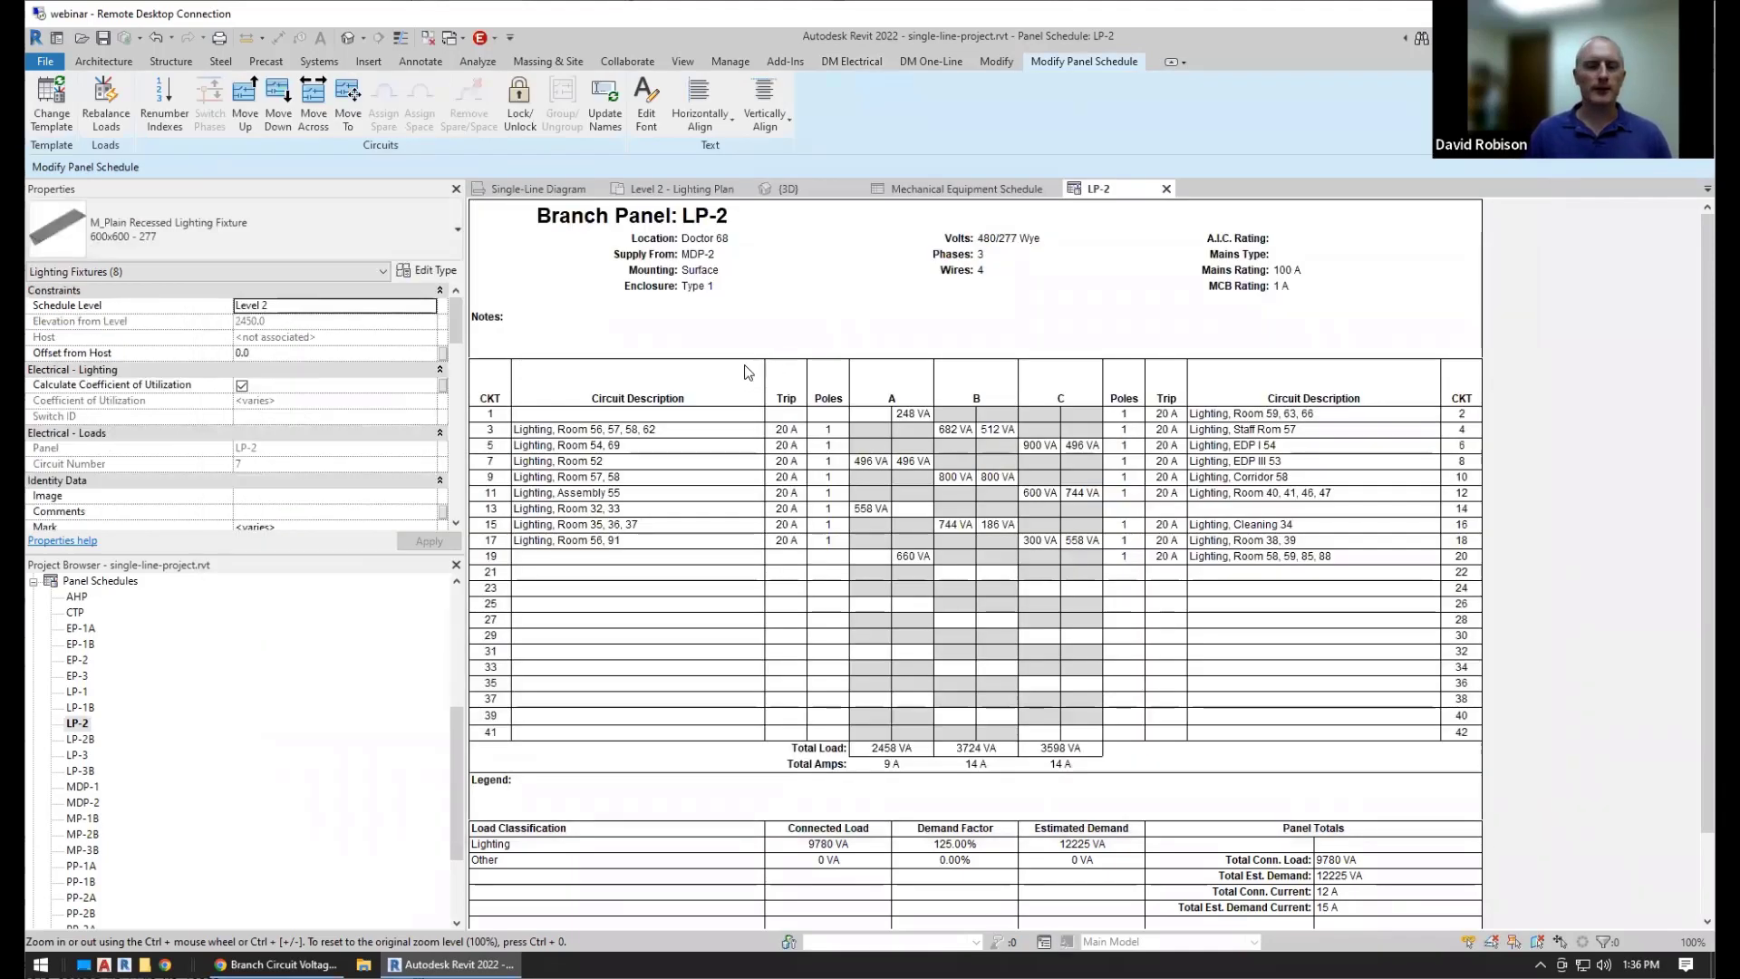
# Open Circuit Edit, load all panels, and open LP-2's Panel Edit (480/277 Wye, 100 A bus)
pyautogui.click(851, 60)
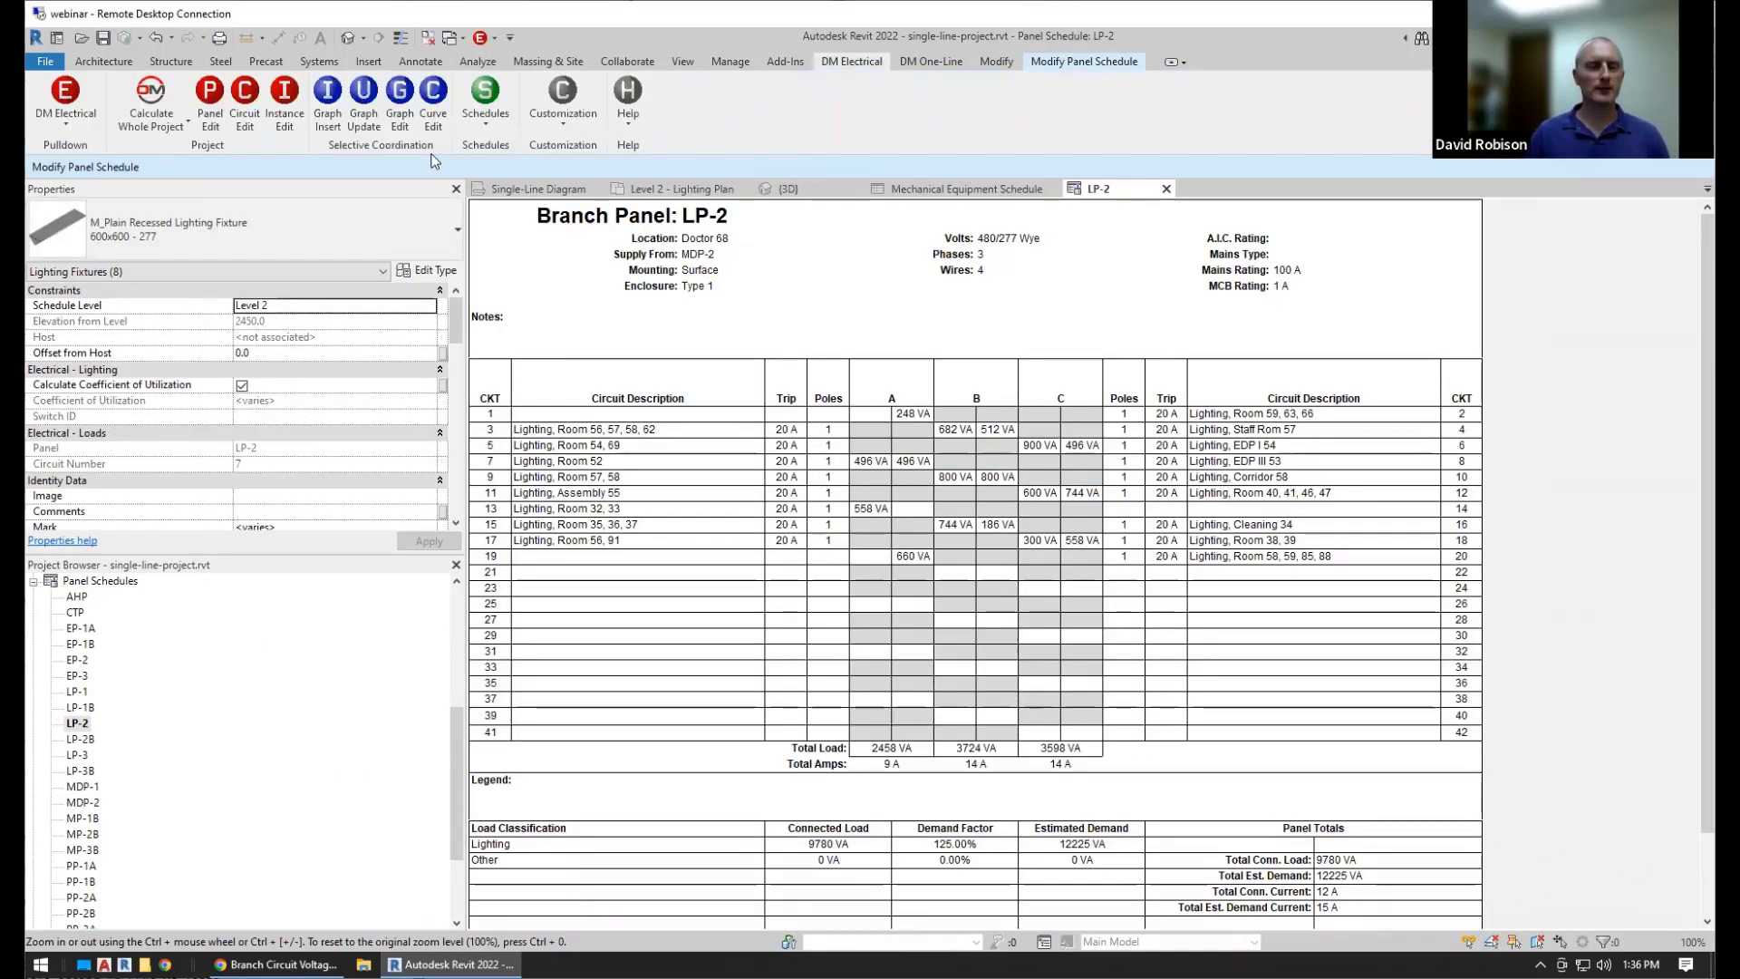
pyautogui.click(245, 107)
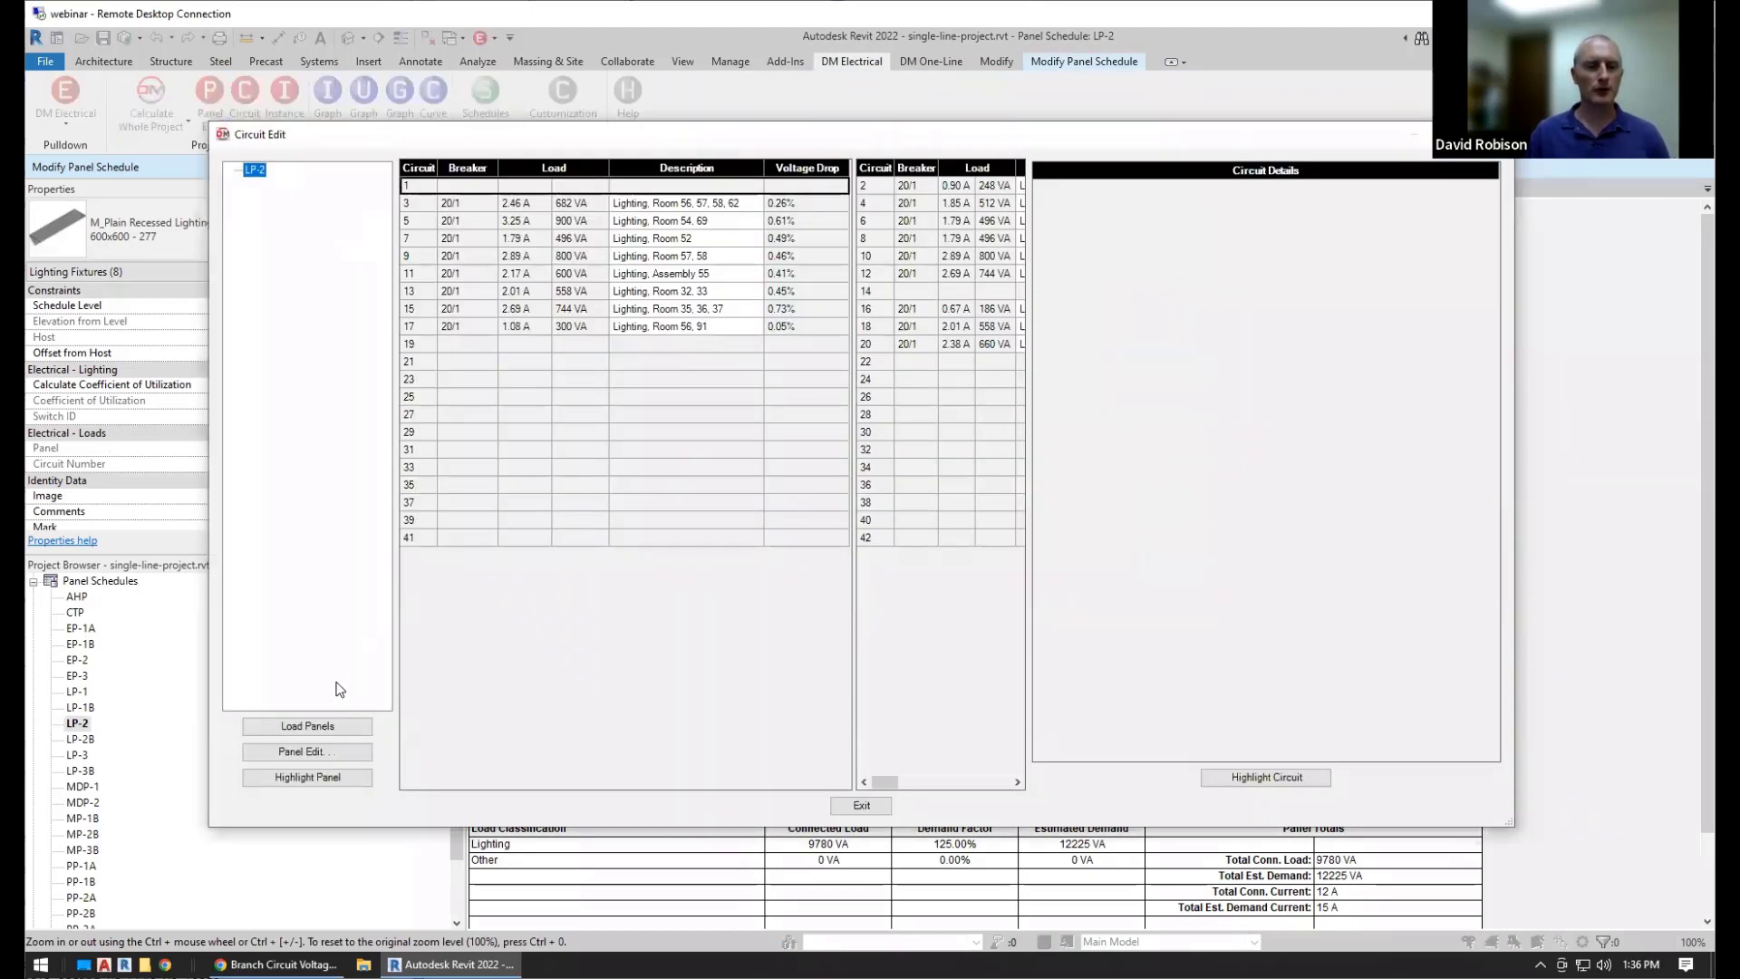
pyautogui.click(319, 726)
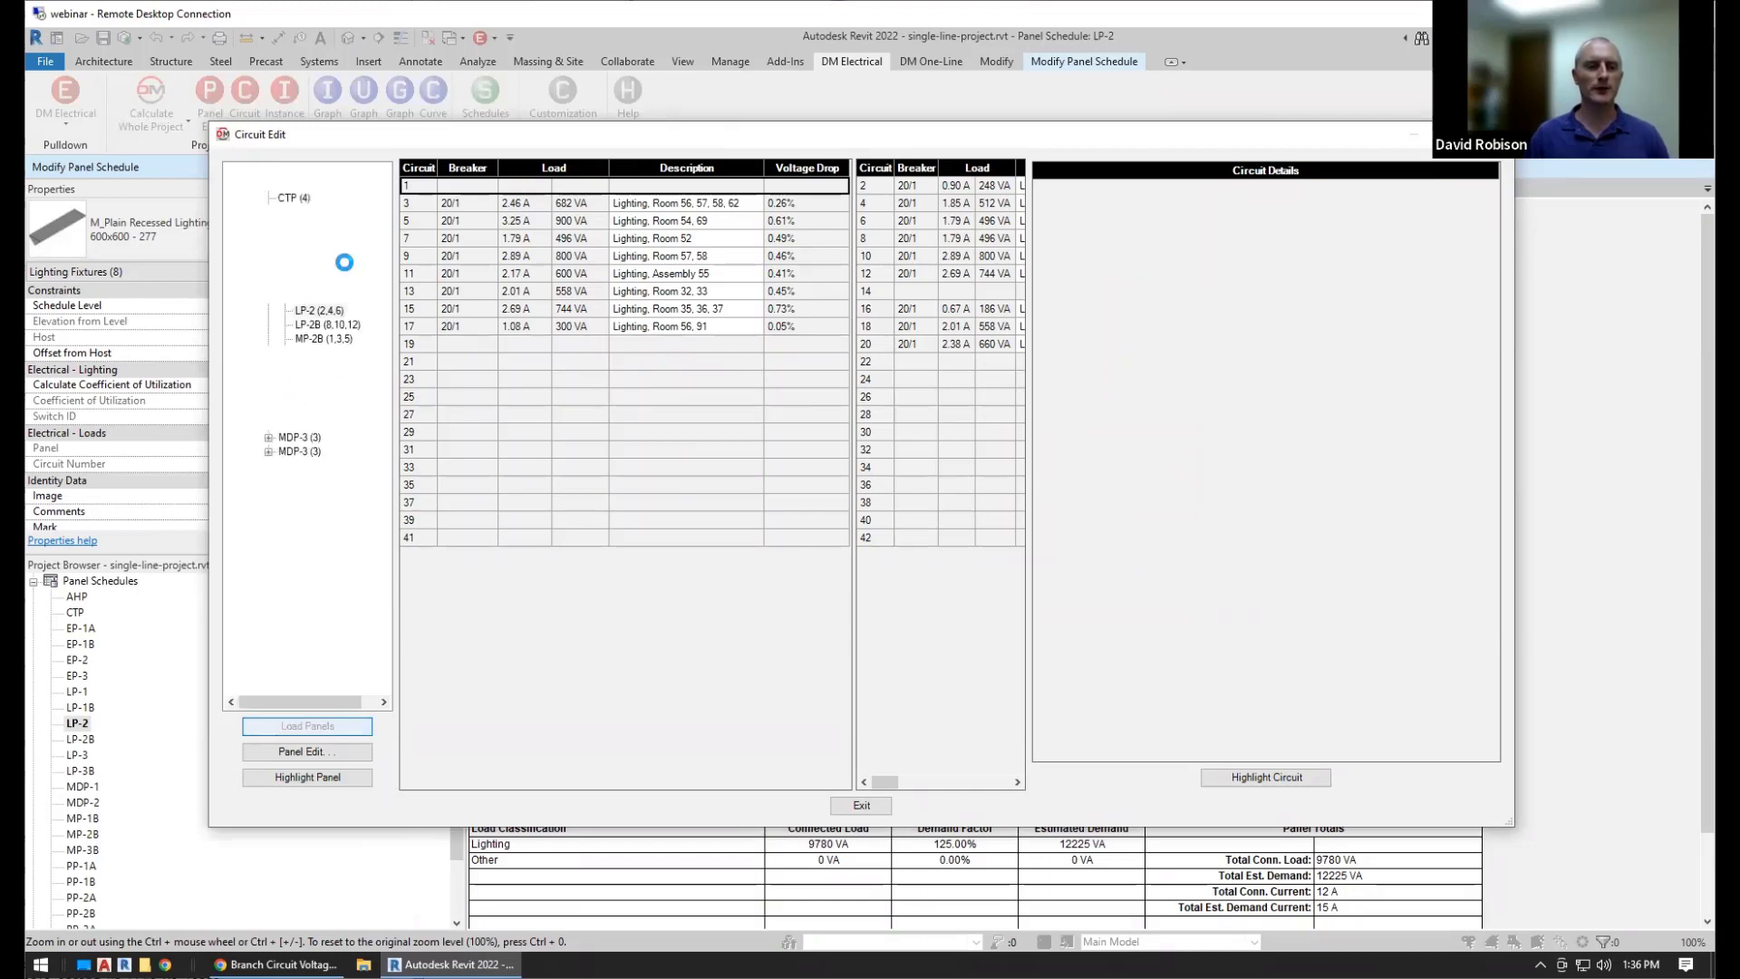
pyautogui.click(317, 753)
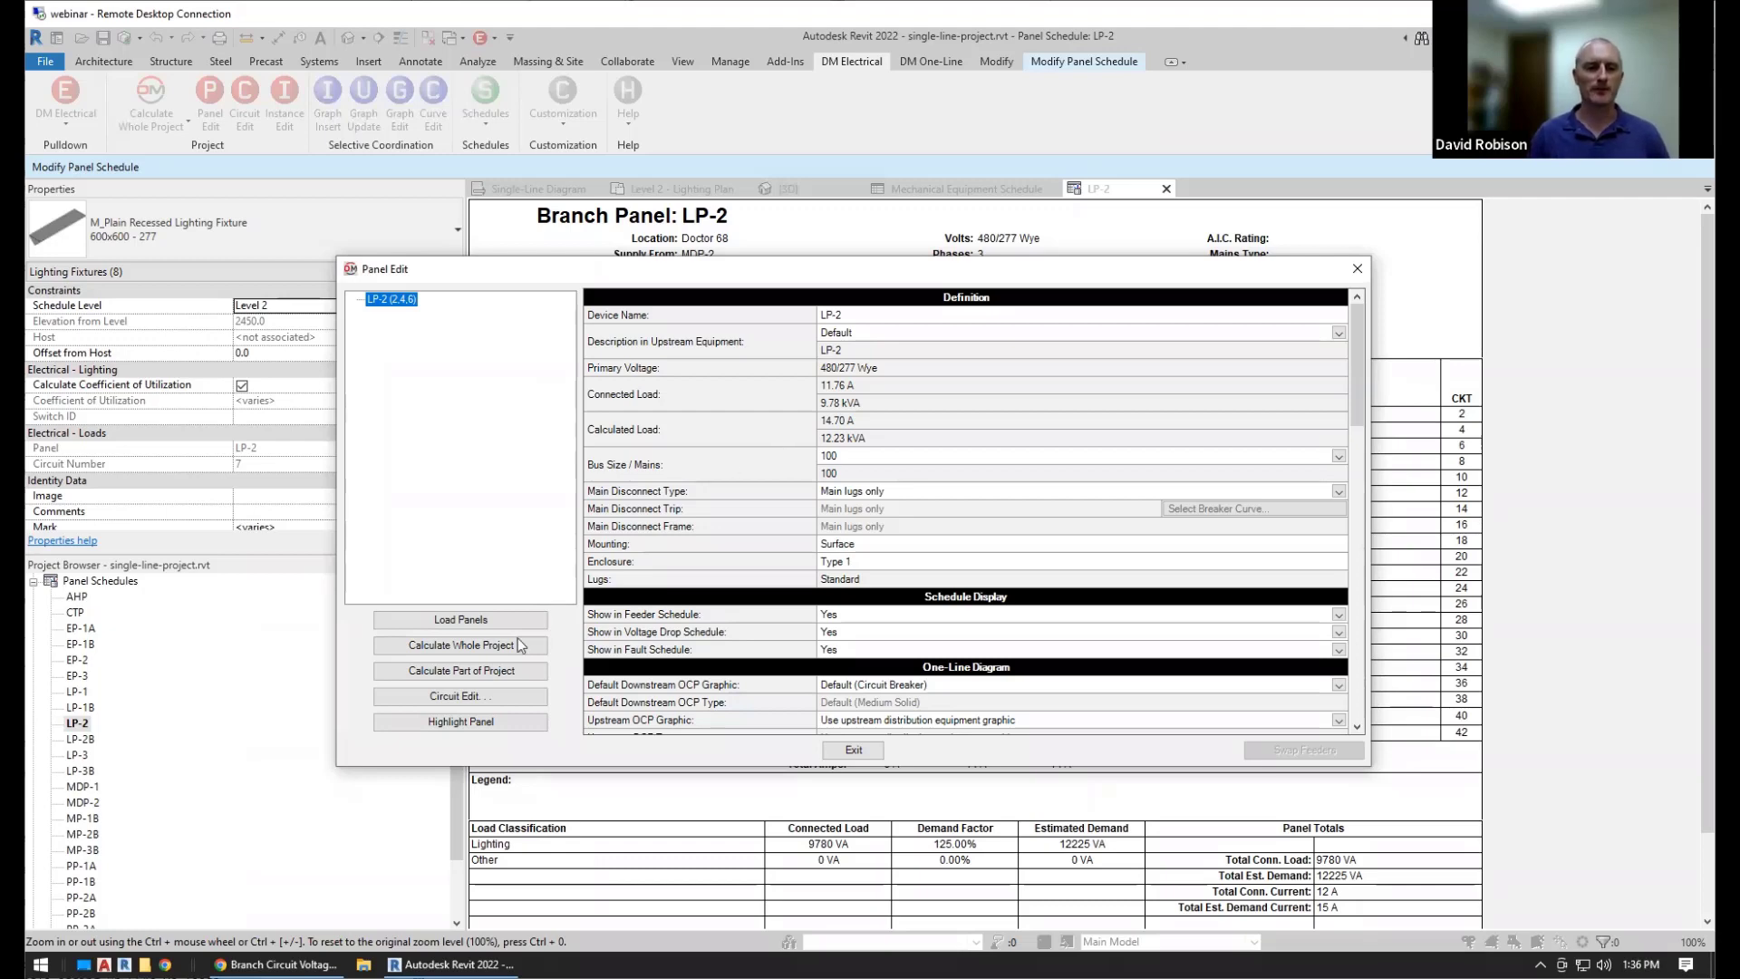
# Return to LP-2's Circuit Edit and choose Highlight Panel to locate LP-2
pyautogui.click(475, 697)
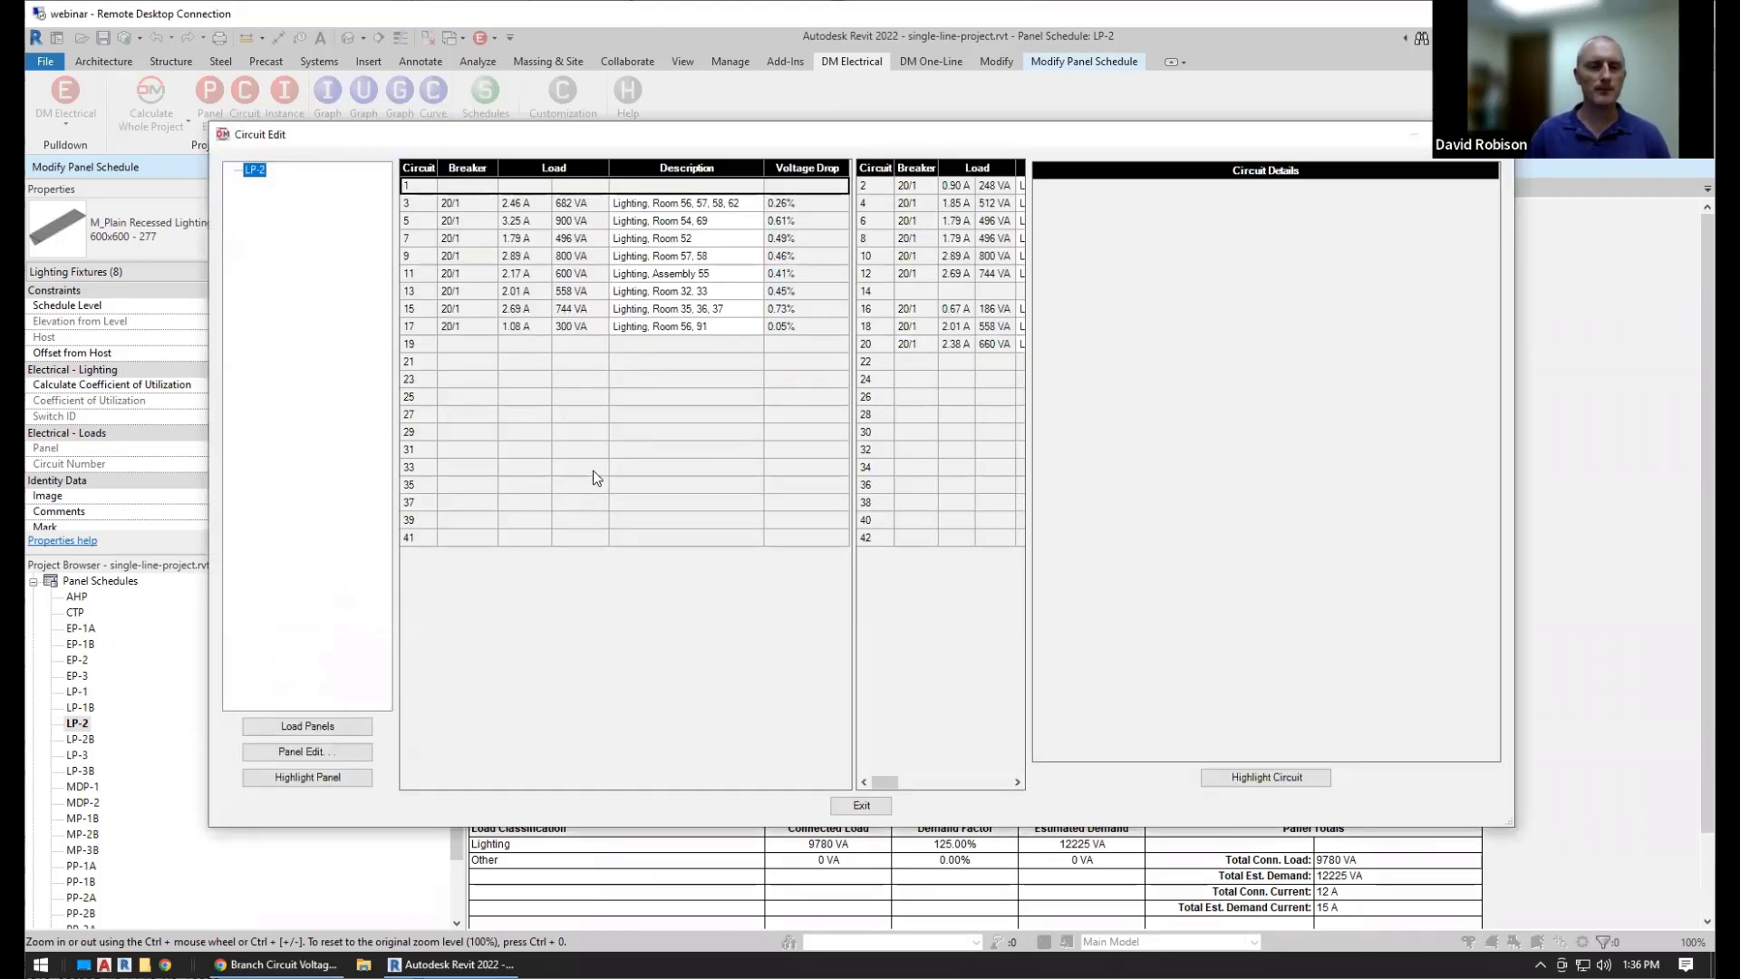
pyautogui.click(307, 778)
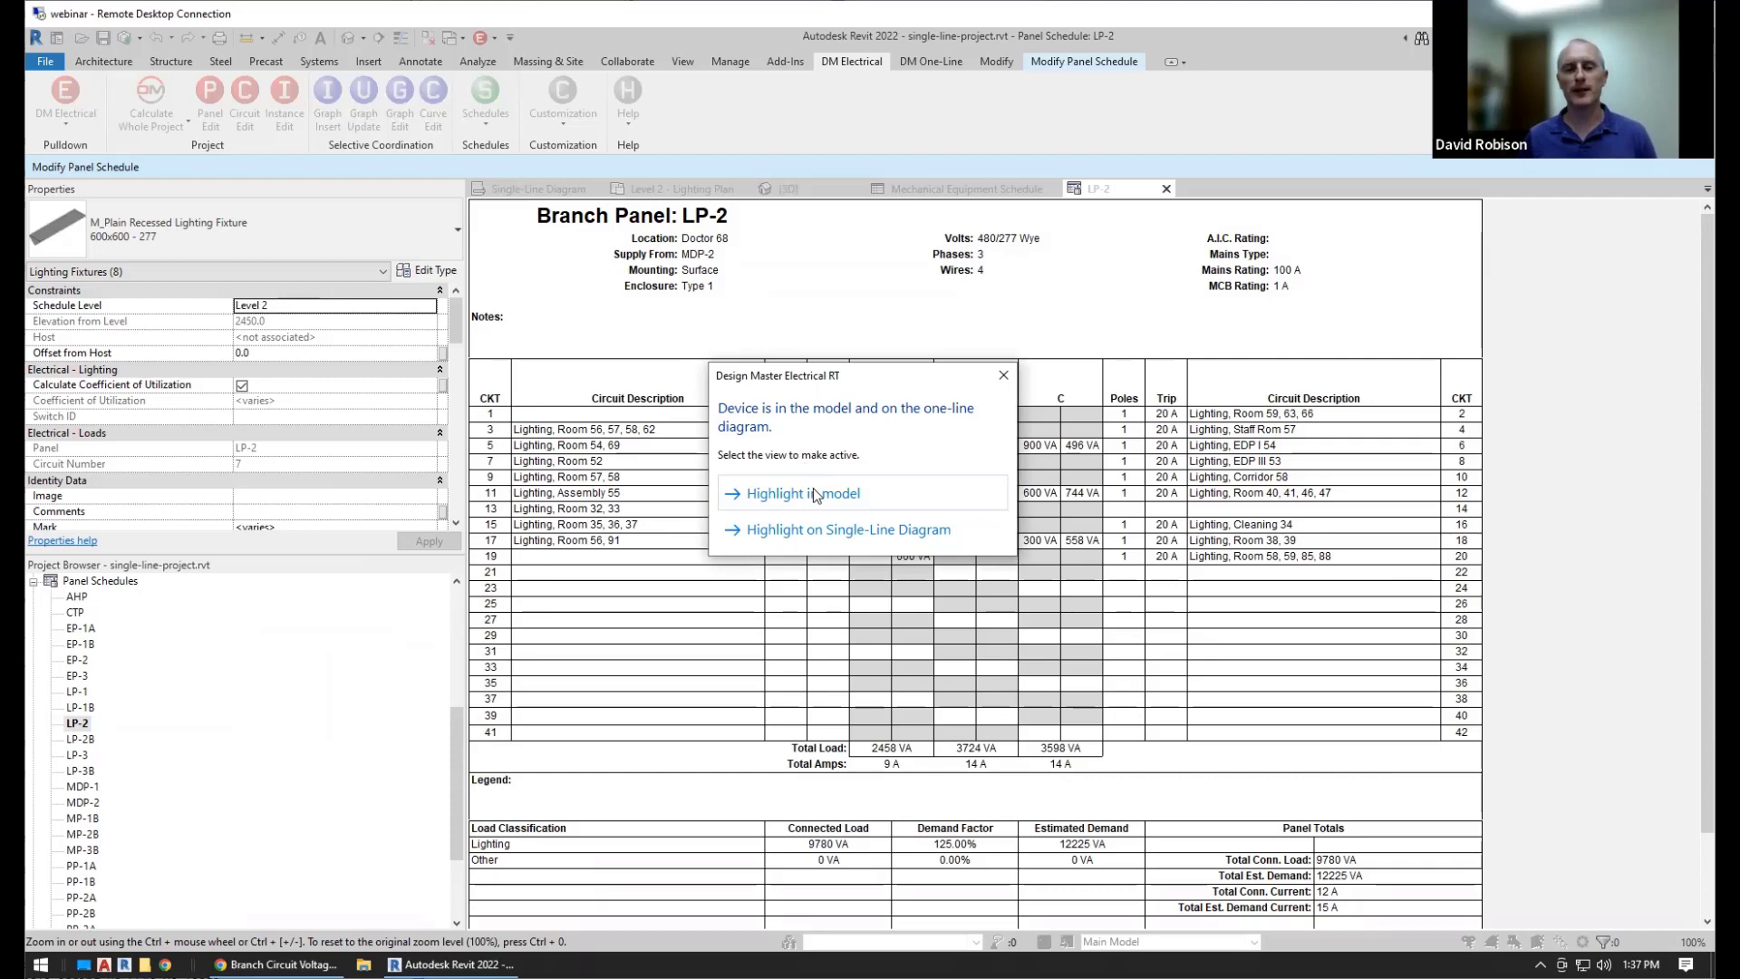
# Highlight LP-2 on the Single-Line Diagram, then open Circuit Edit on panel LP-2B
pyautogui.click(842, 529)
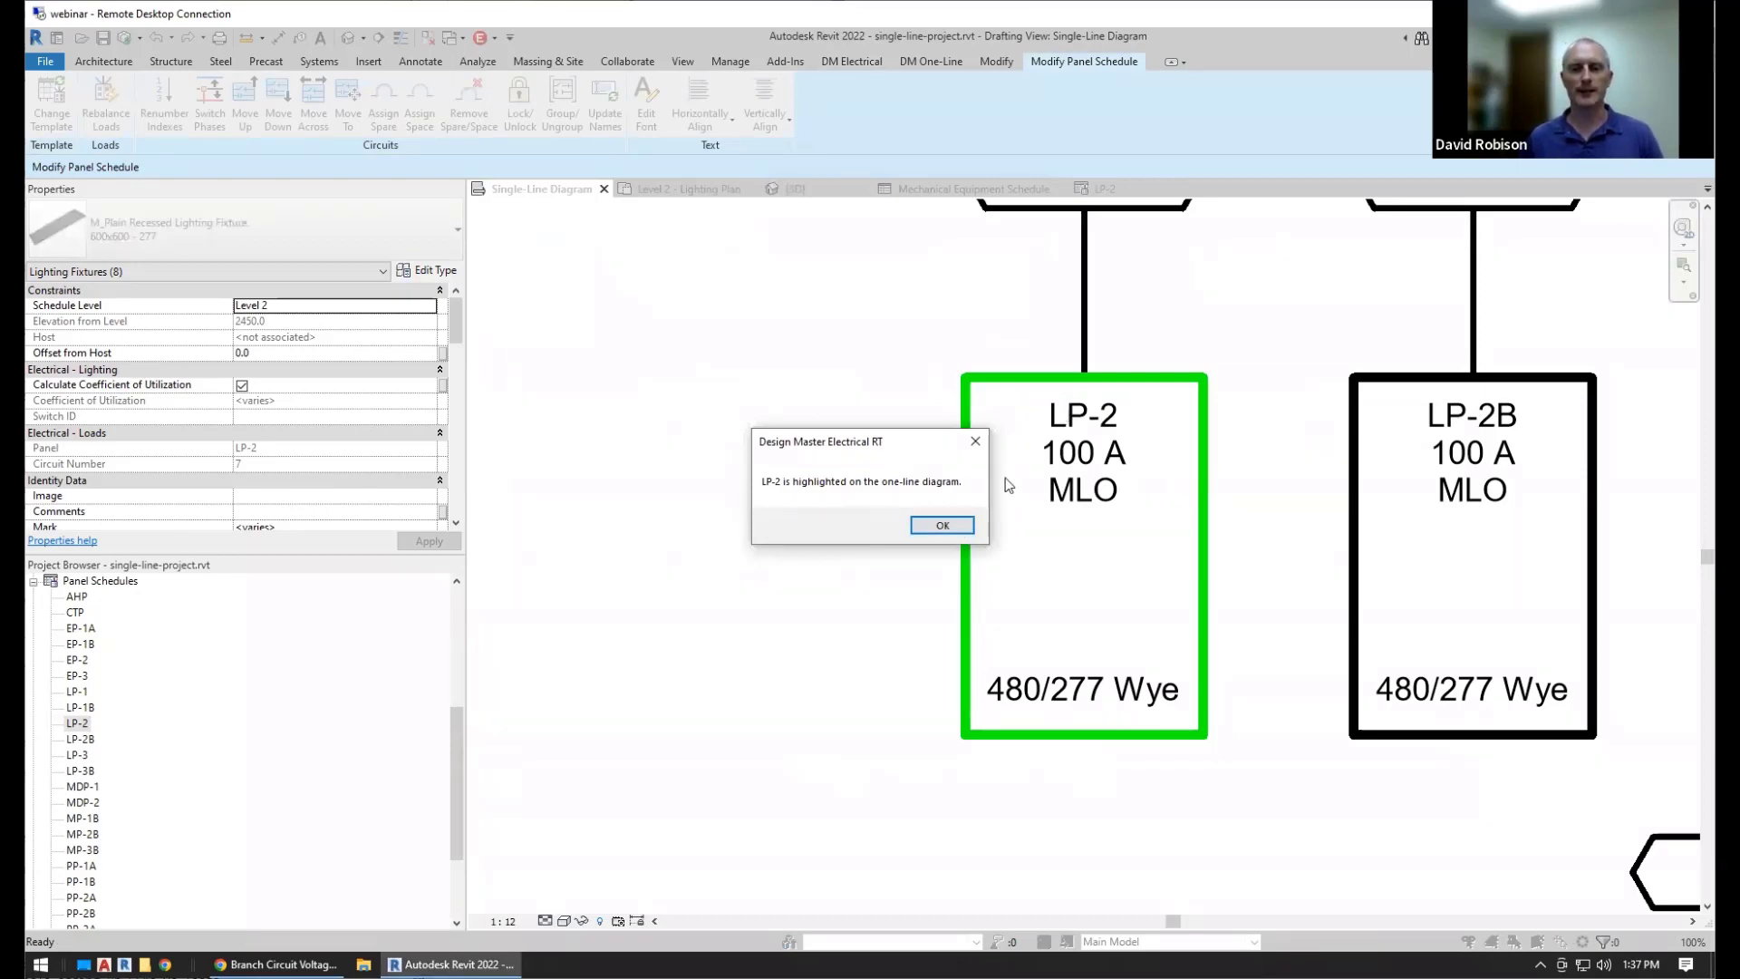
pyautogui.click(961, 528)
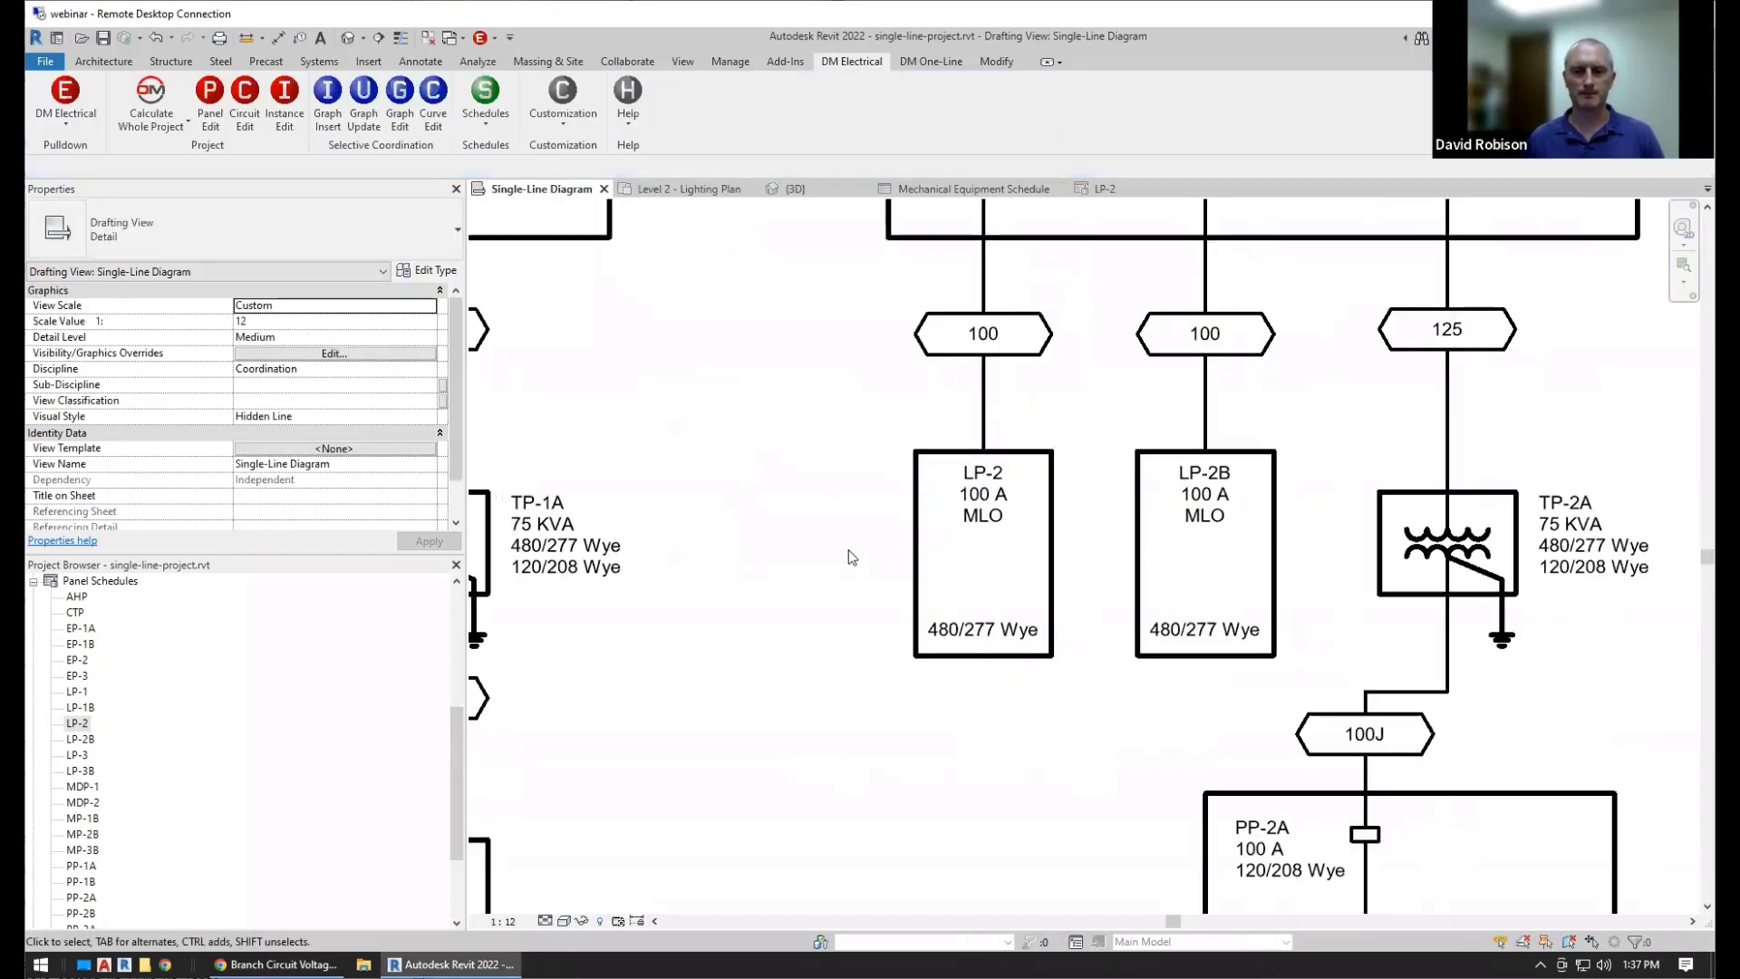
pyautogui.click(1205, 553)
pyautogui.click(244, 104)
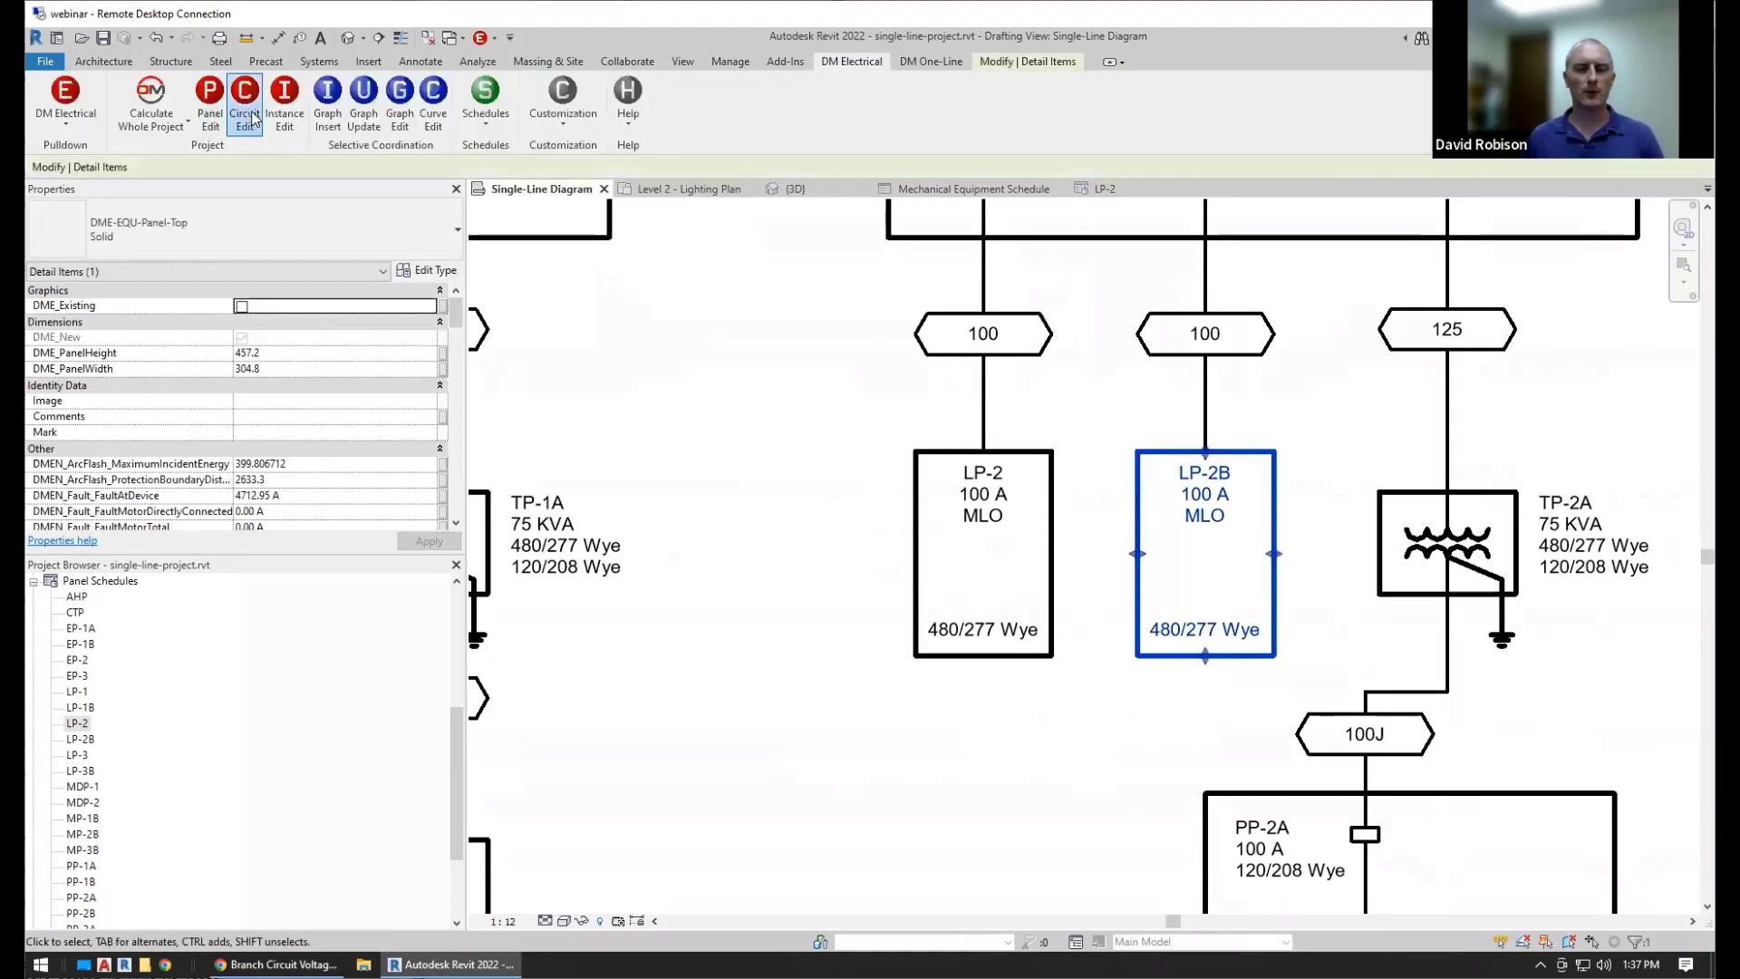
# Load all panels and highlight LP-2 circuit 3's fixtures on the Level 2 Lighting Plan
pyautogui.click(308, 726)
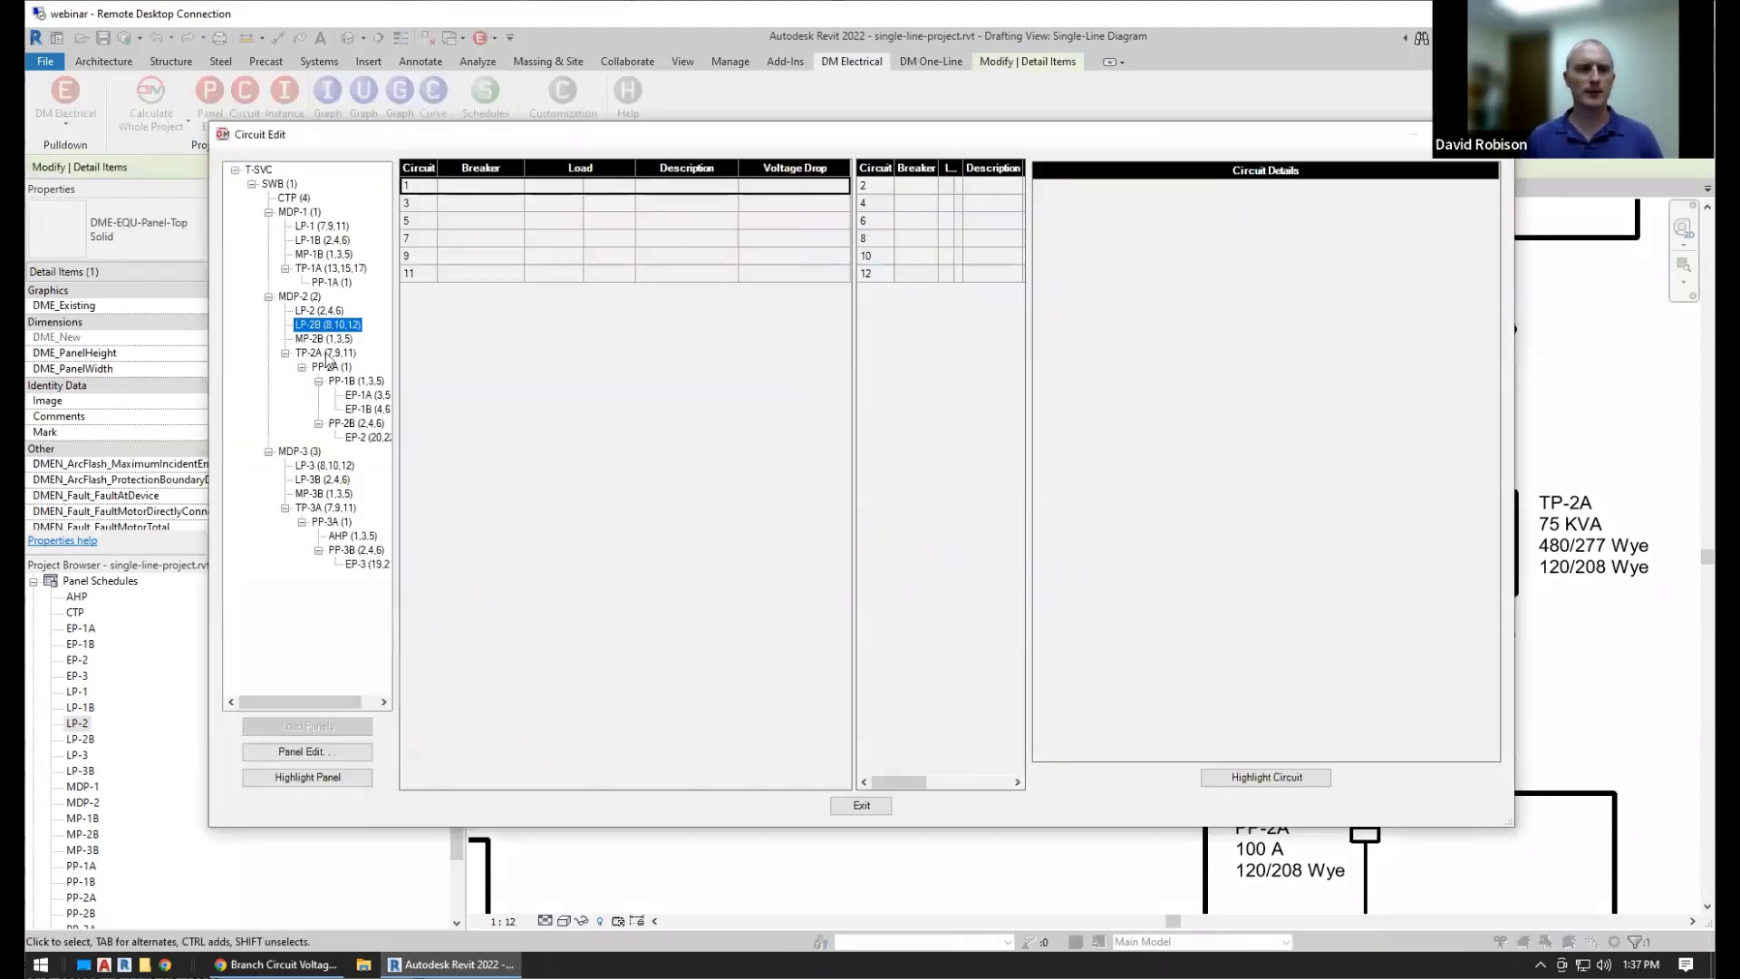
pyautogui.click(513, 204)
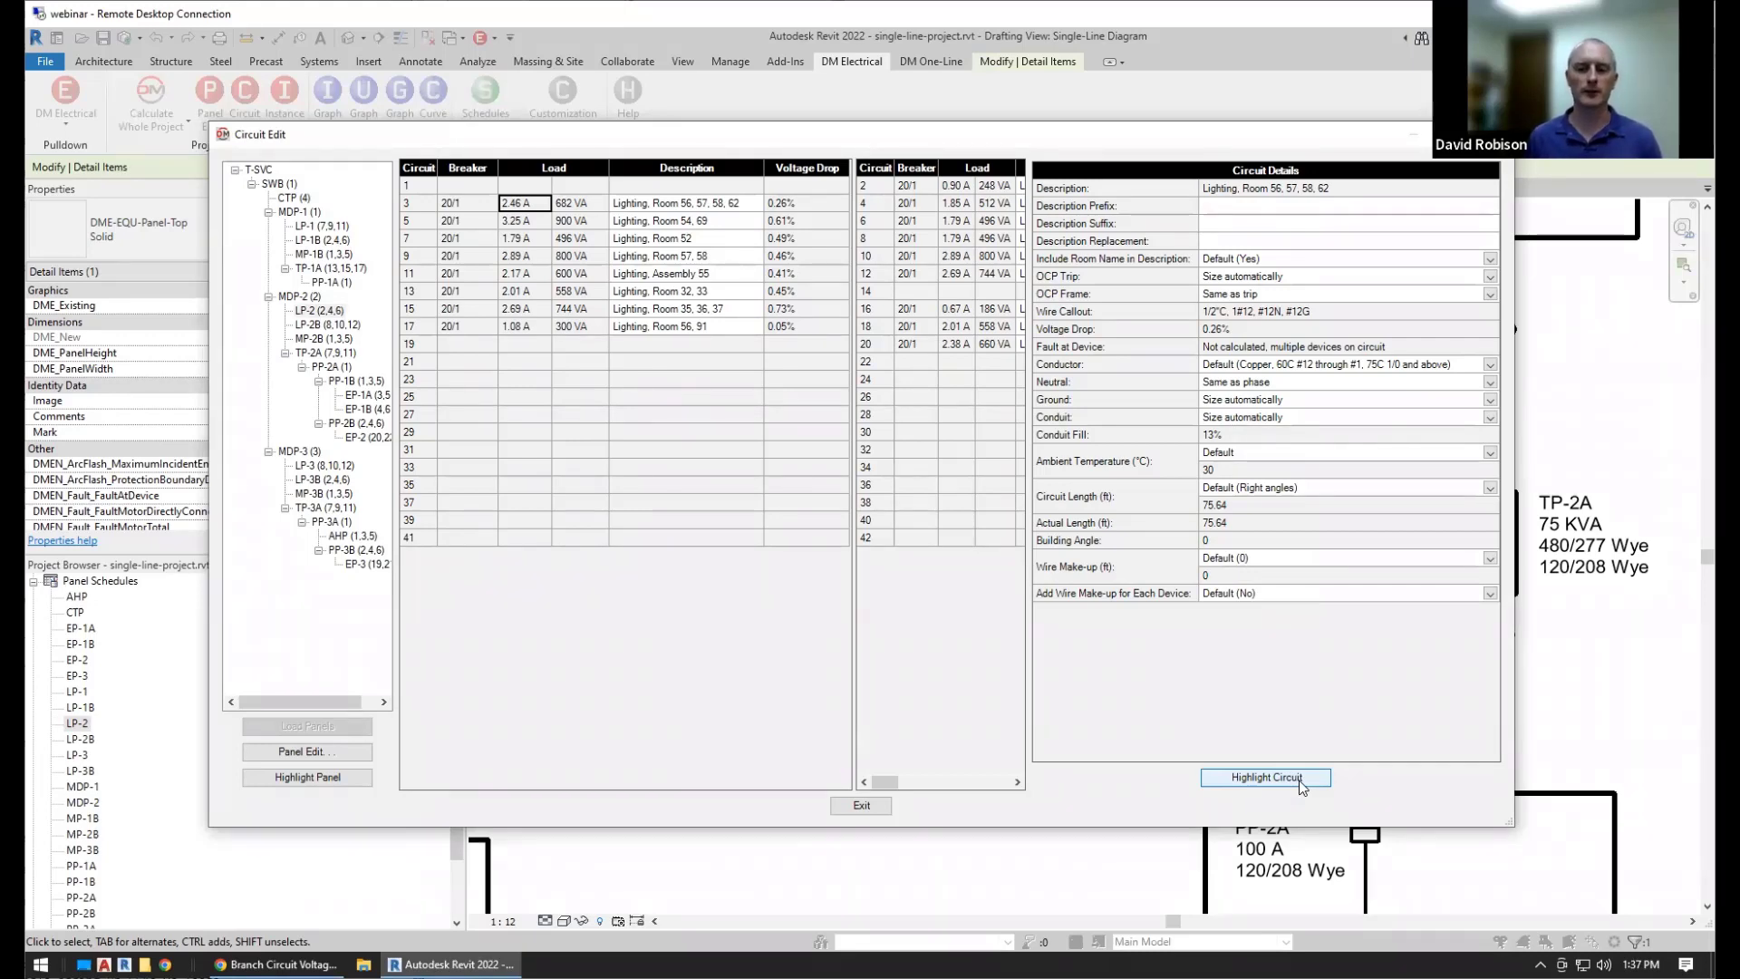
pyautogui.click(1266, 778)
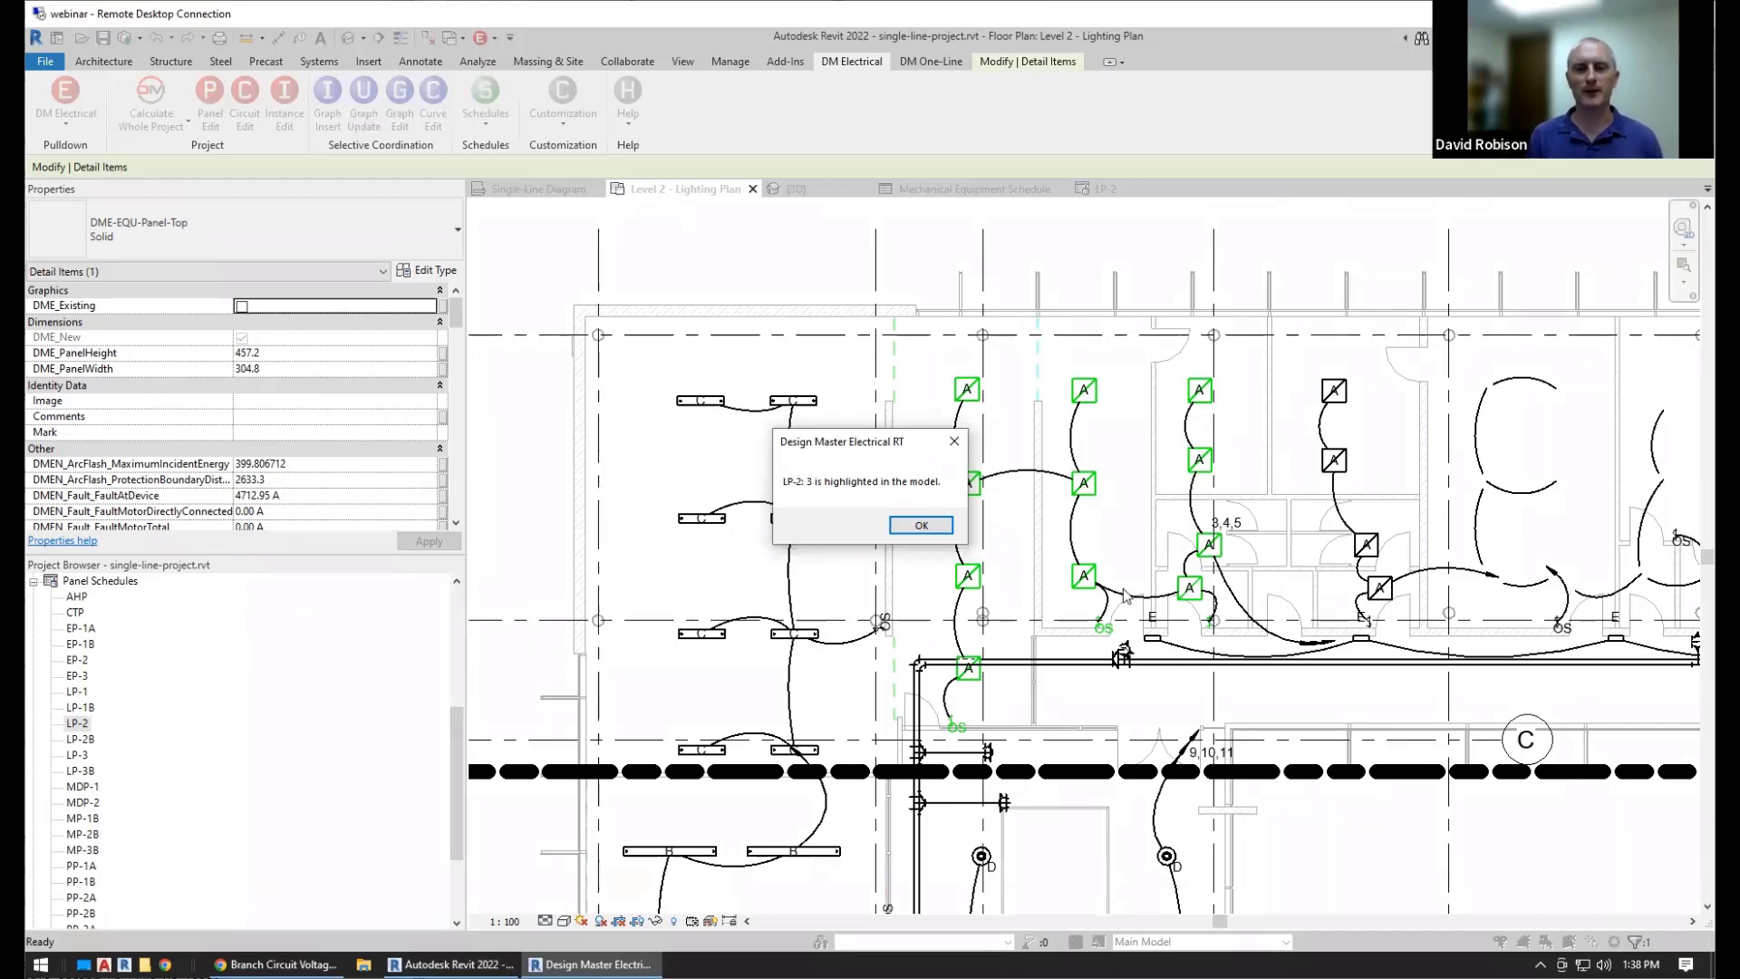
# Dismiss the highlight message to return to LP-2 circuit 3 at 75.64 ft, 0.26% drop
pyautogui.click(929, 529)
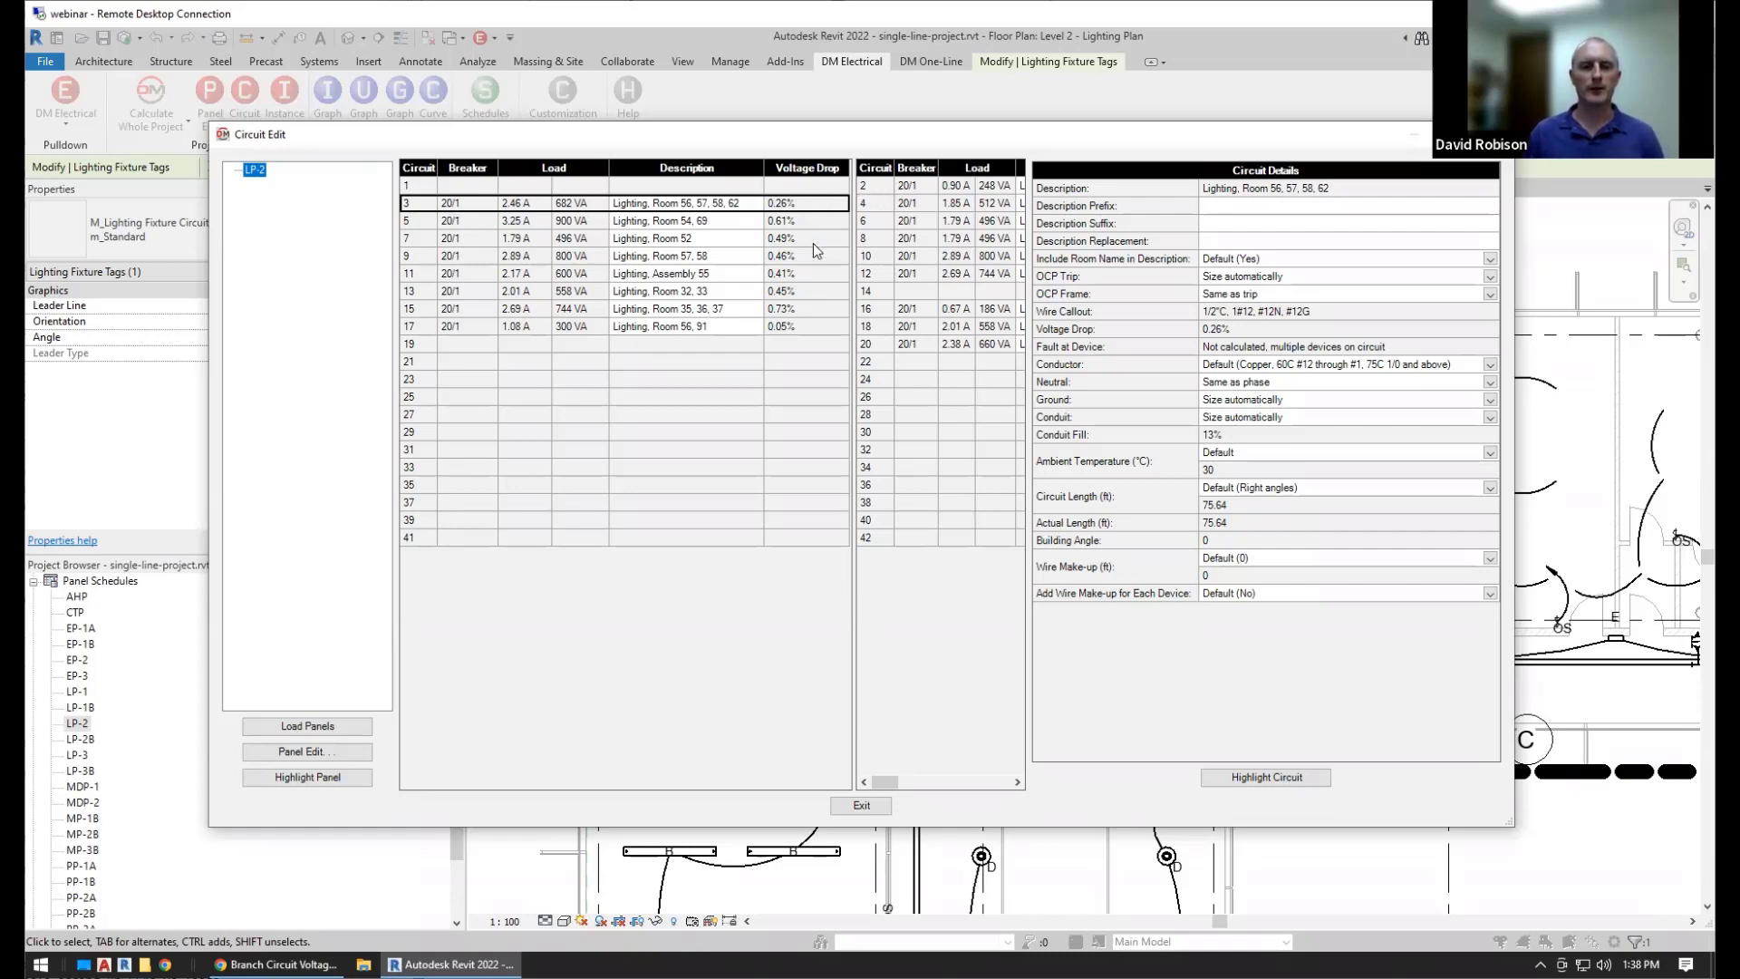
# Widen both circuit tables so even-numbered LP-2 circuit descriptions show, and scroll the right table
pyautogui.moveTo(857, 300); pyautogui.dragTo(751, 300)
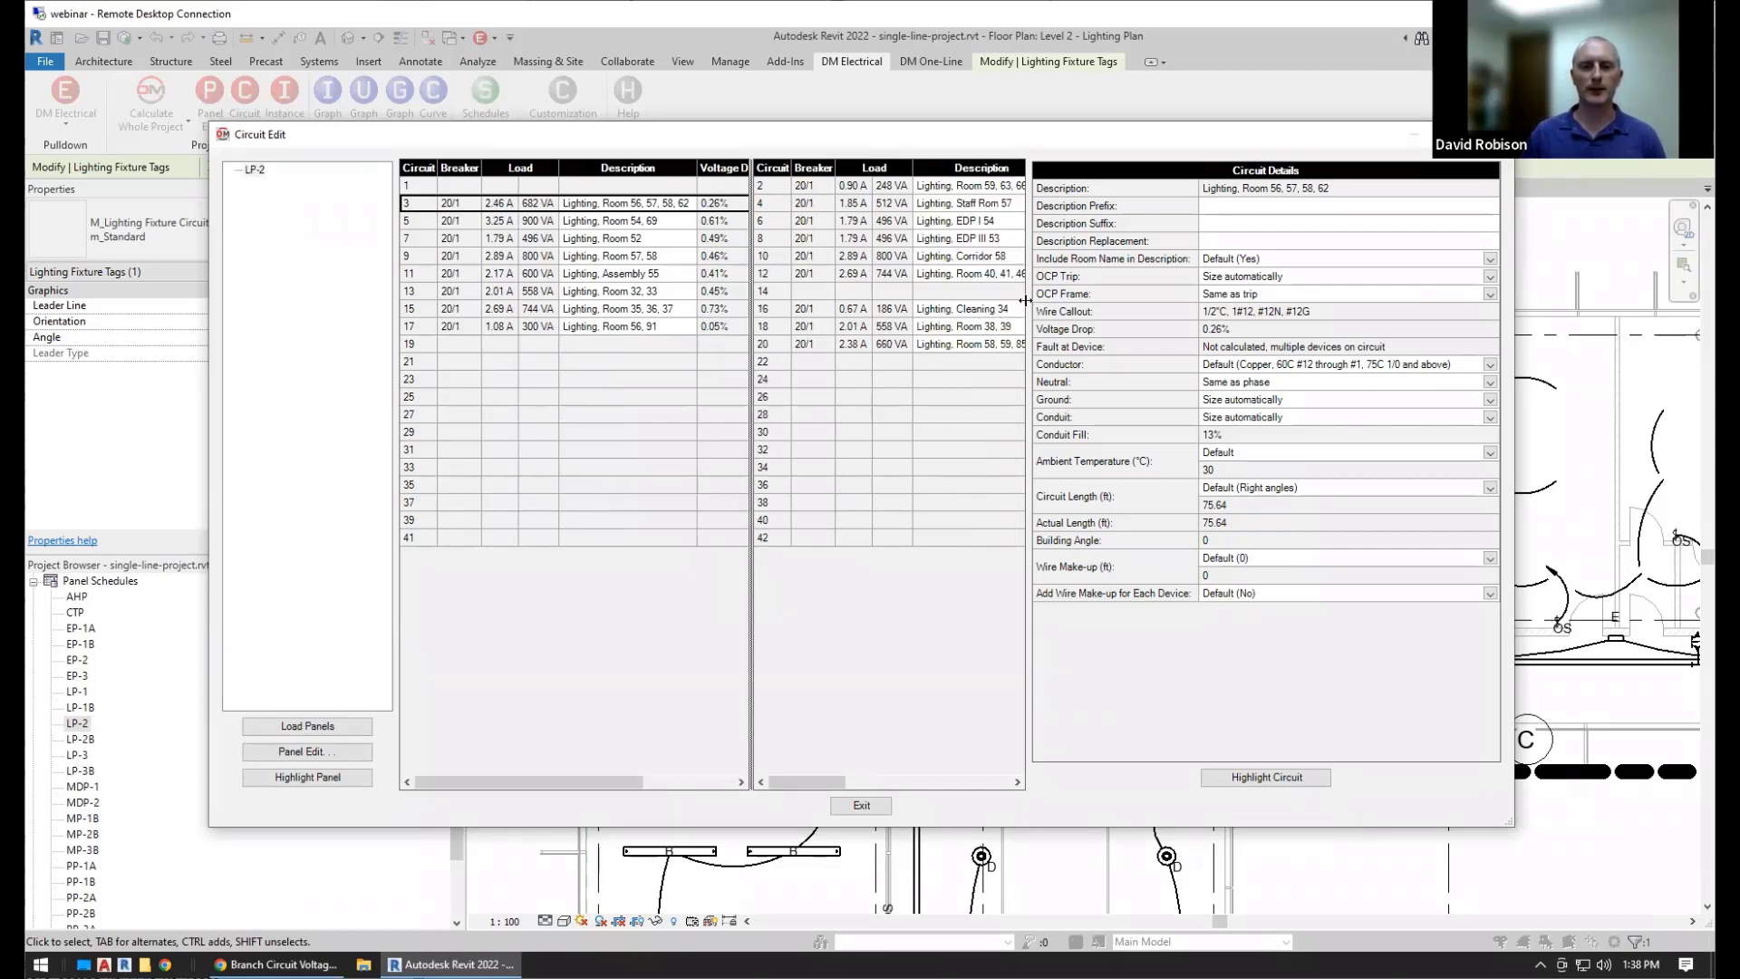
pyautogui.moveTo(1025, 300); pyautogui.dragTo(1102, 297)
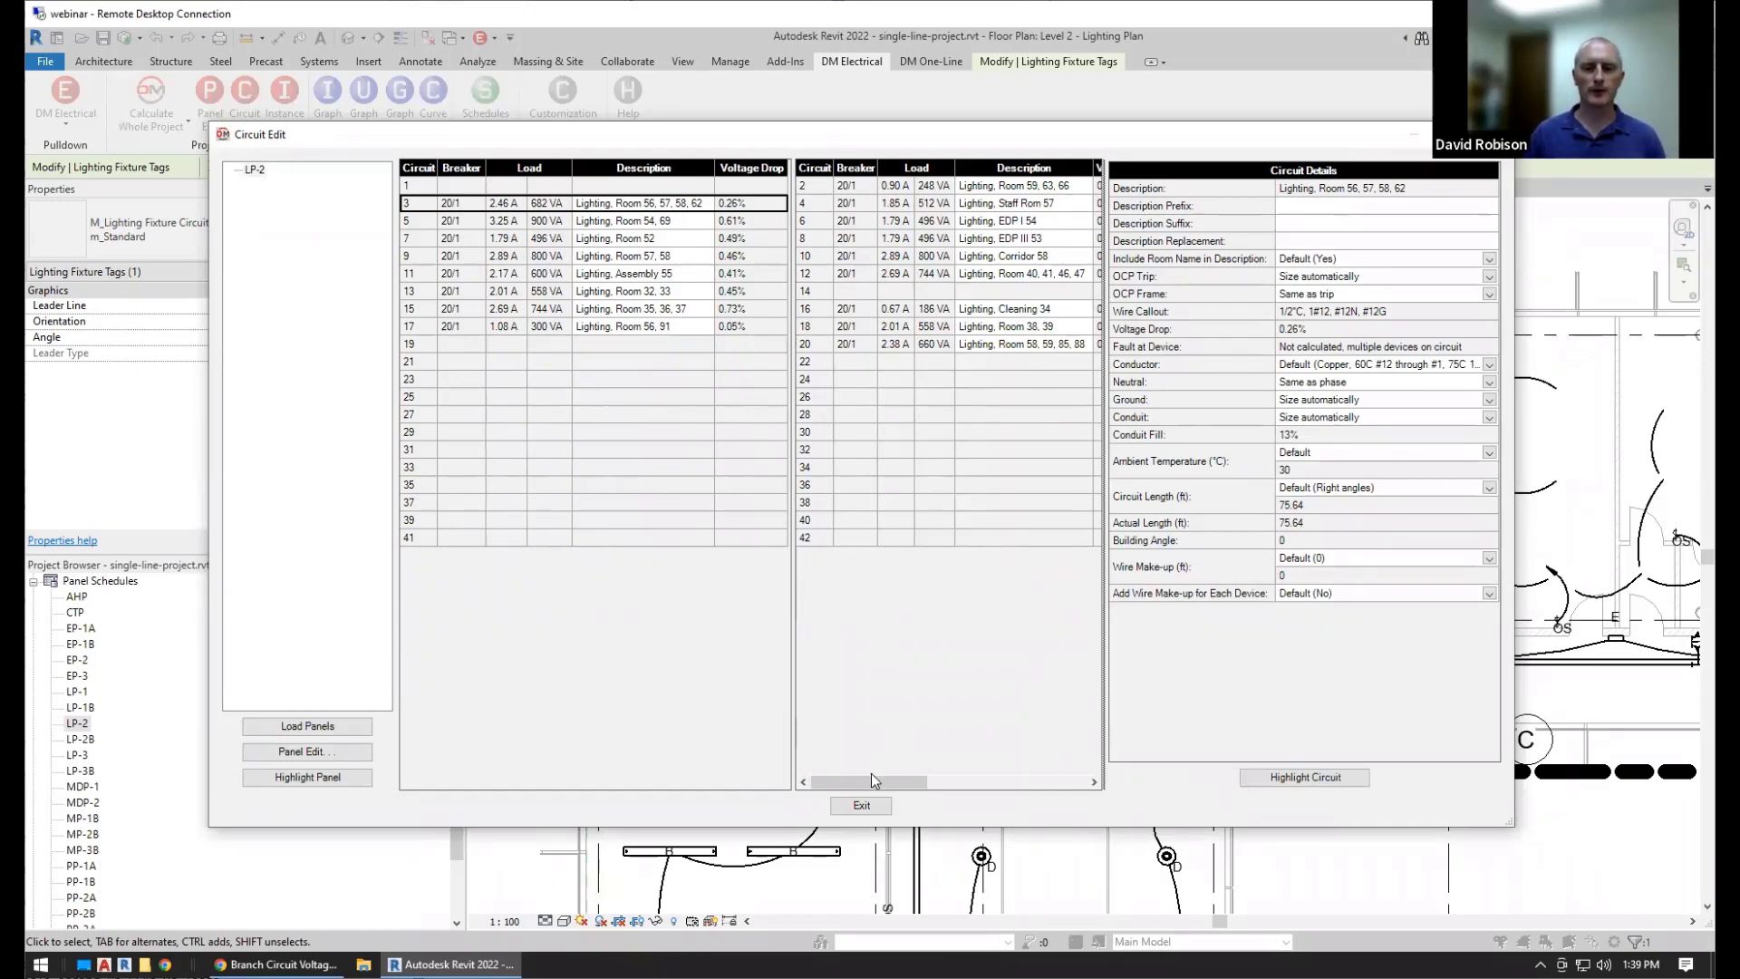
pyautogui.moveTo(871, 780); pyautogui.dragTo(1076, 784)
pyautogui.moveTo(1081, 786); pyautogui.dragTo(843, 785)
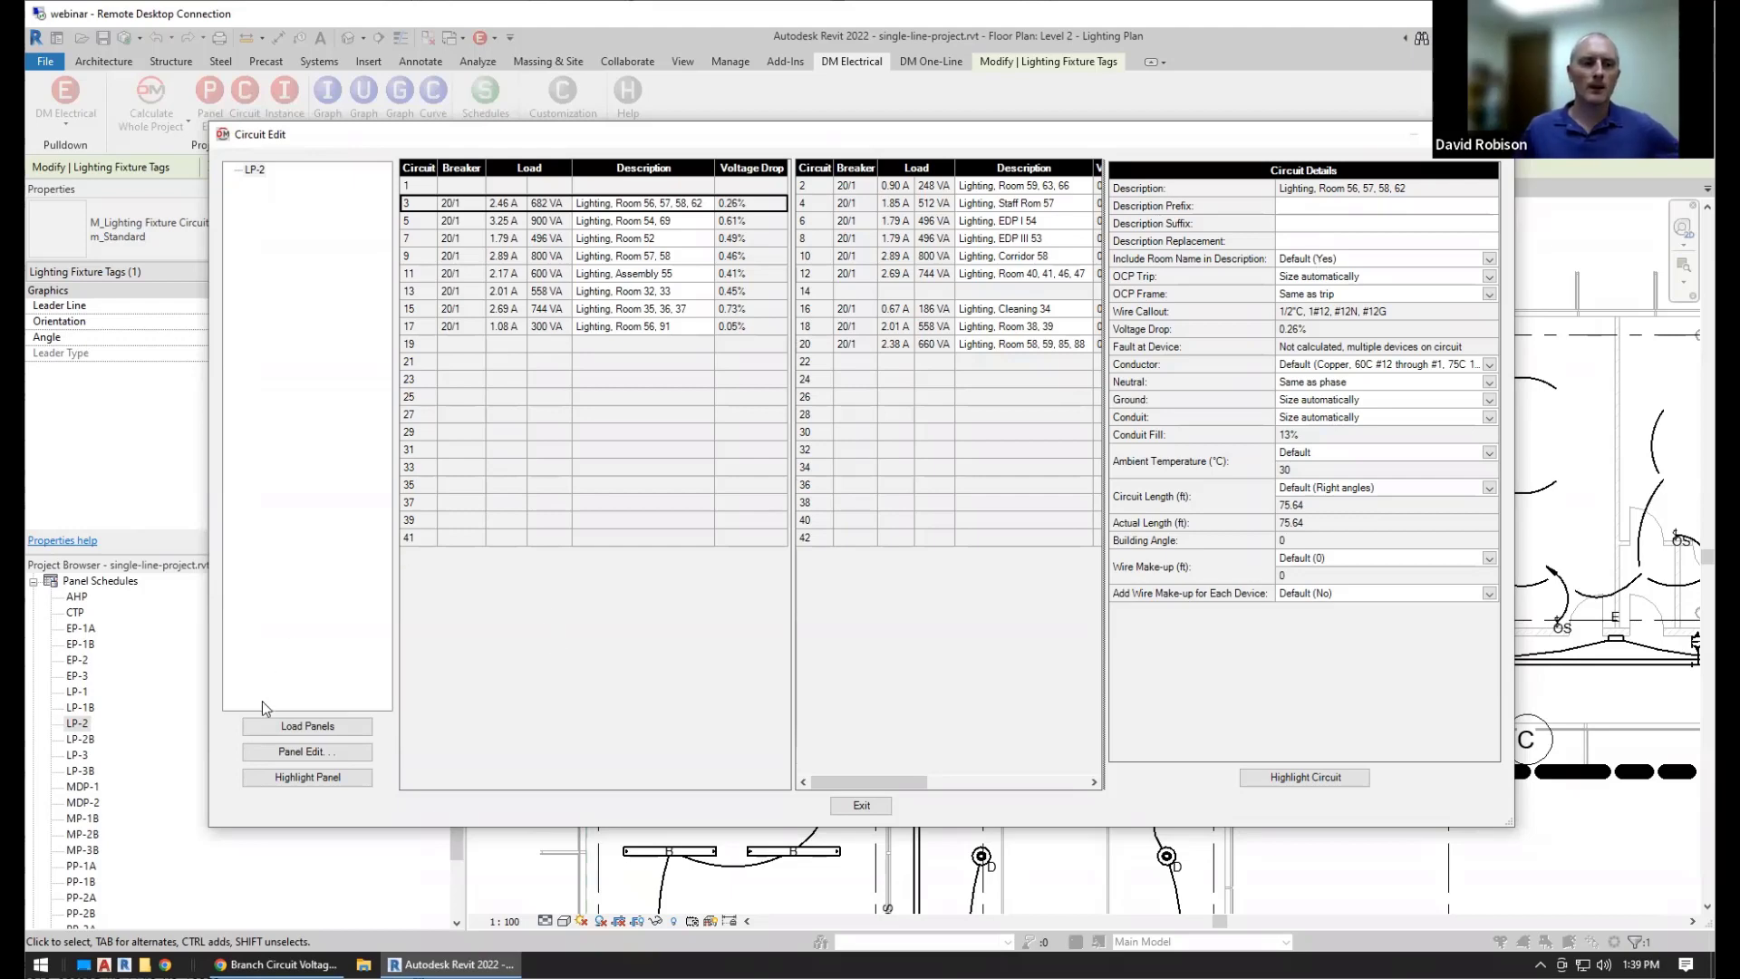
# Reload the panel tree, select MDP-2, and inspect MP-2B's 1-1/2"C, 3#1, #1N, #8G feeder callout
pyautogui.click(308, 725)
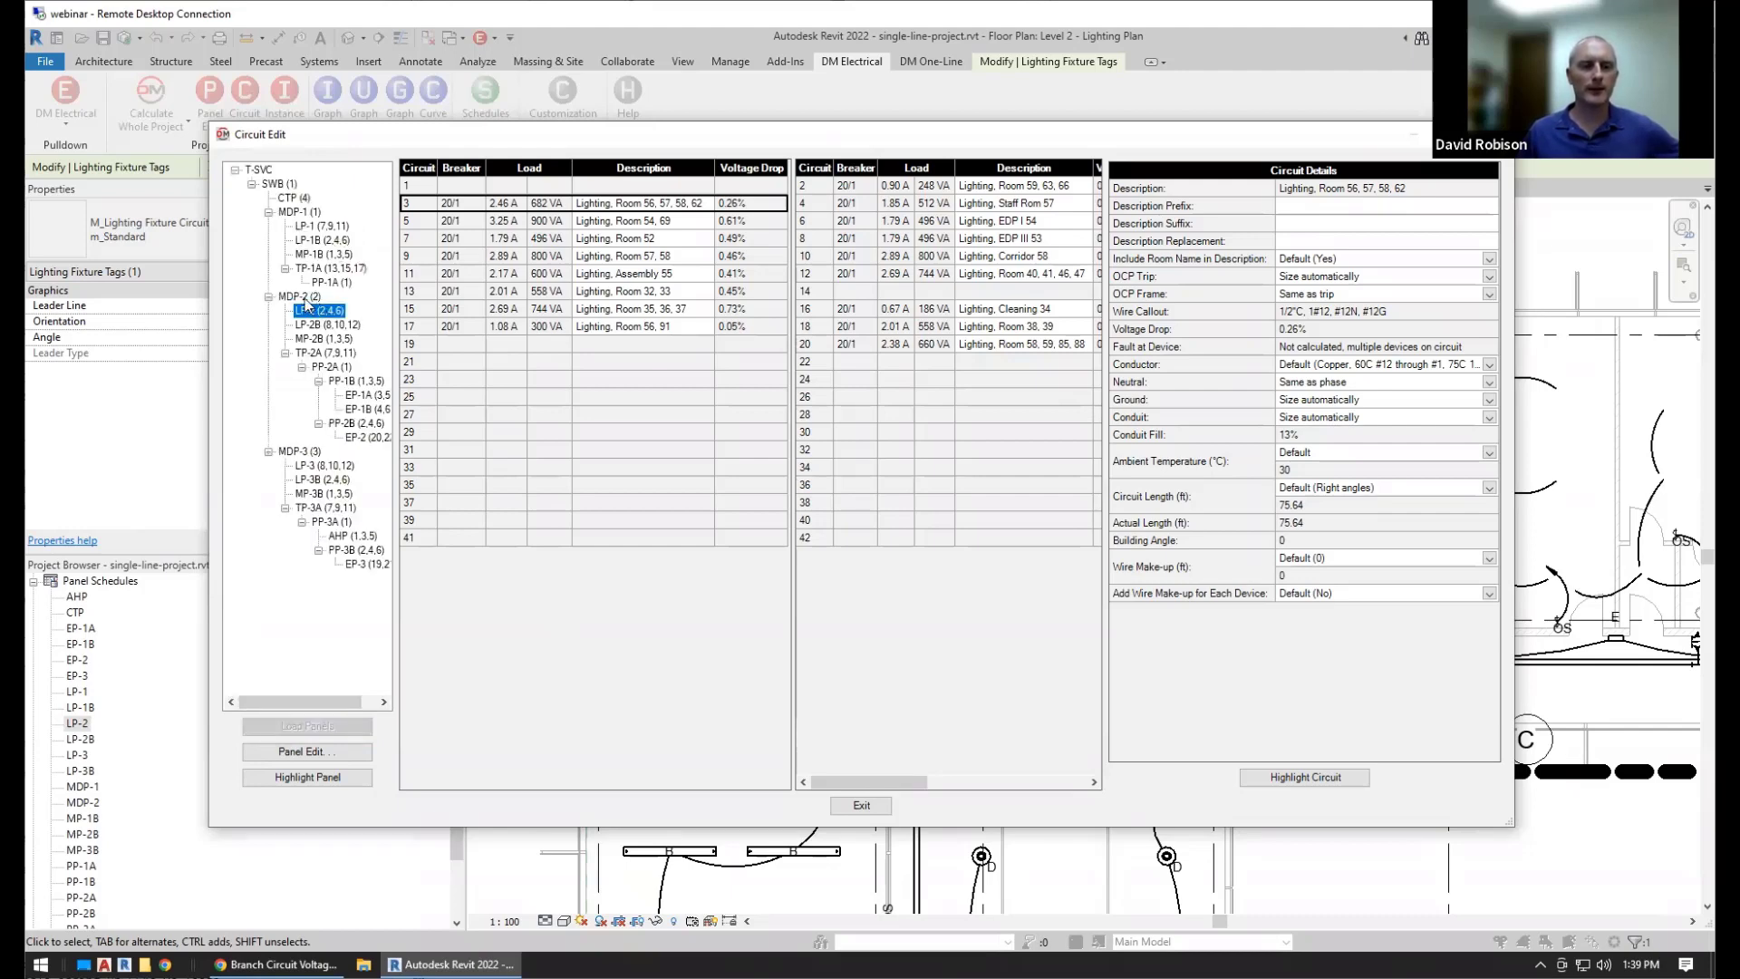
pyautogui.click(300, 297)
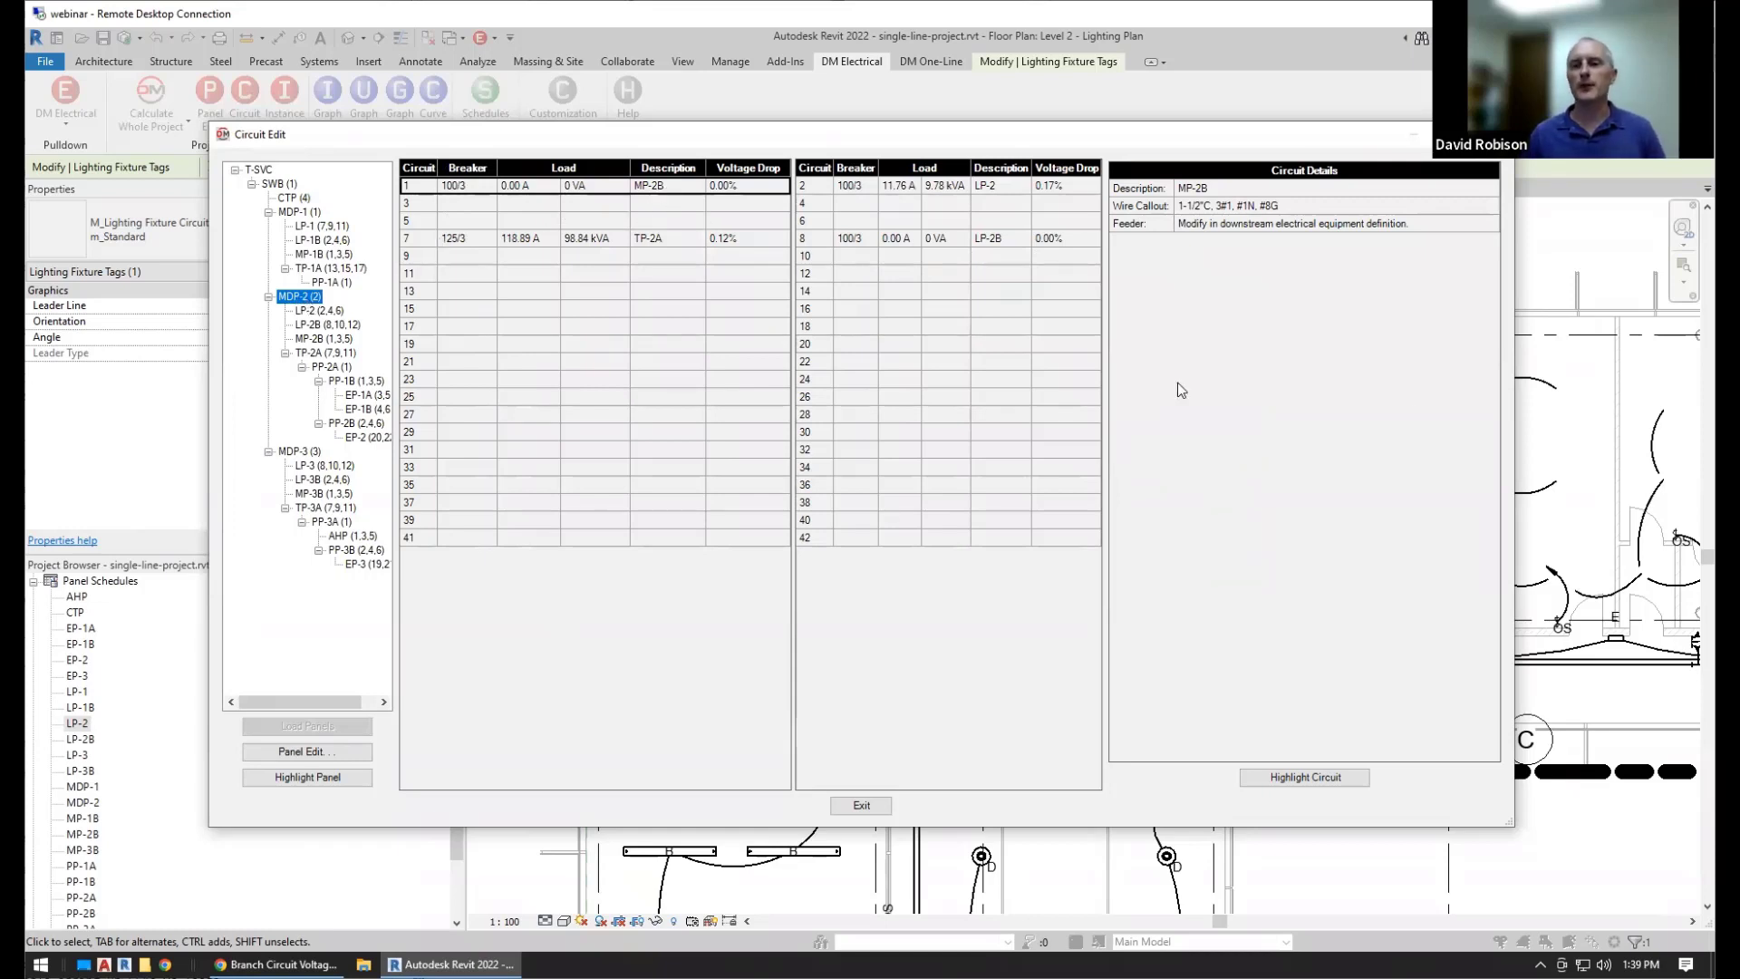
pyautogui.click(1242, 206)
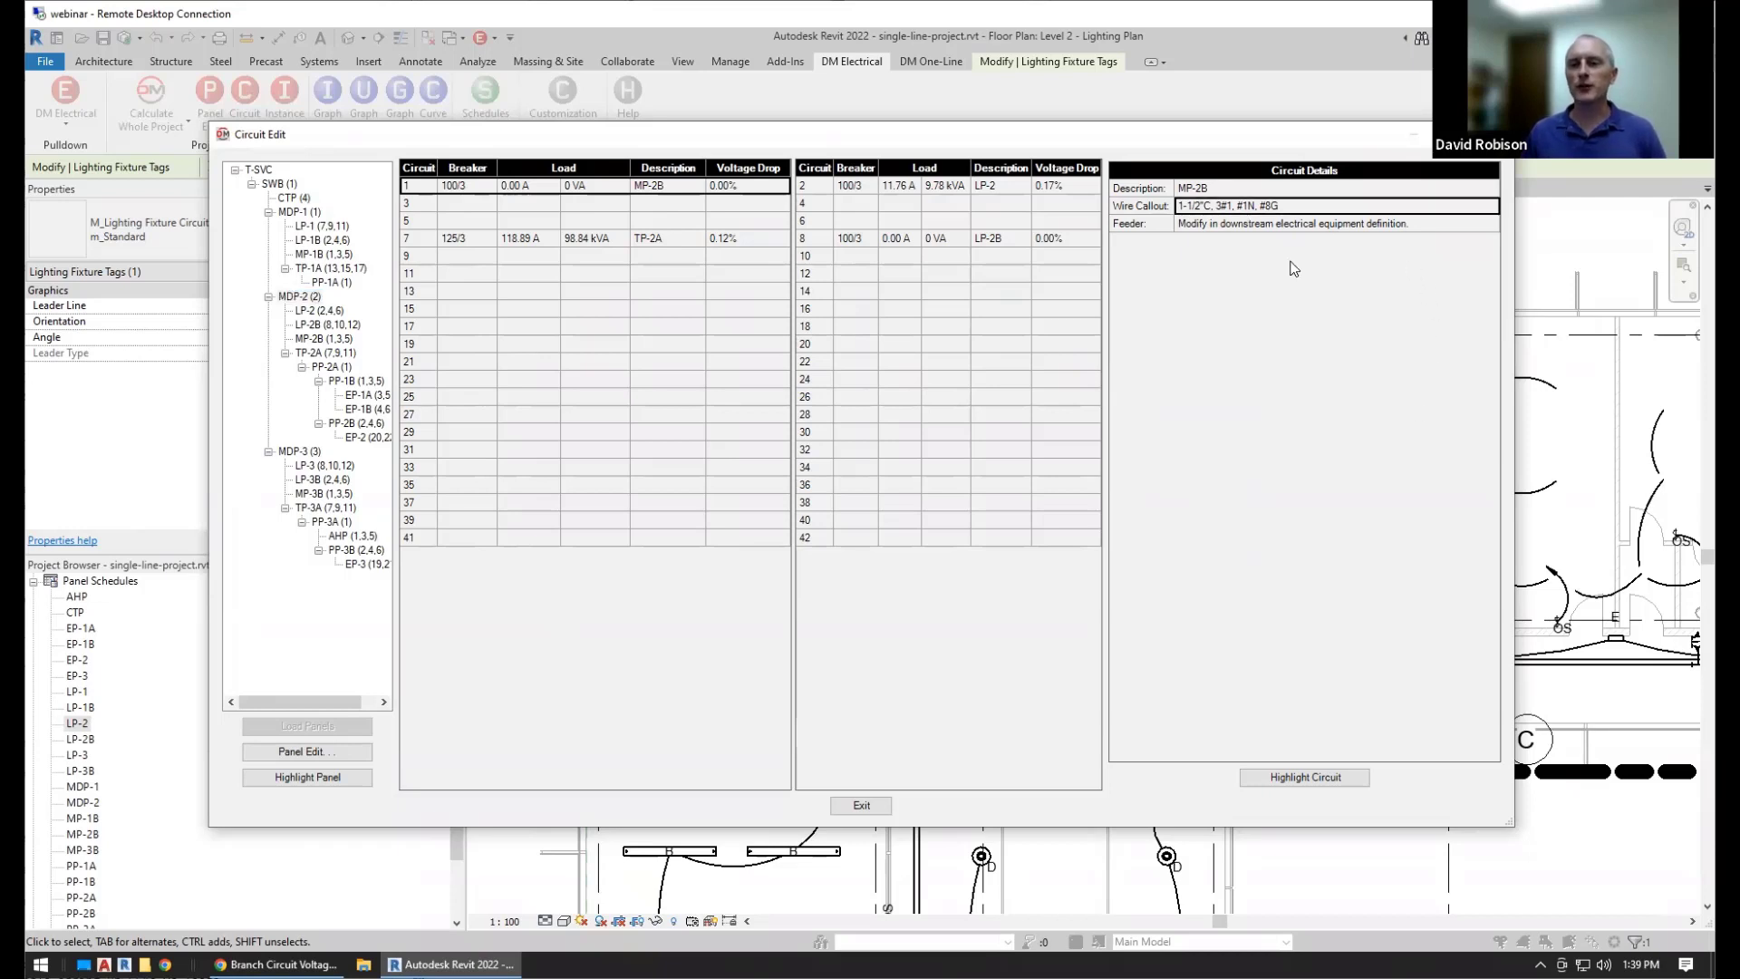
pyautogui.click(1284, 225)
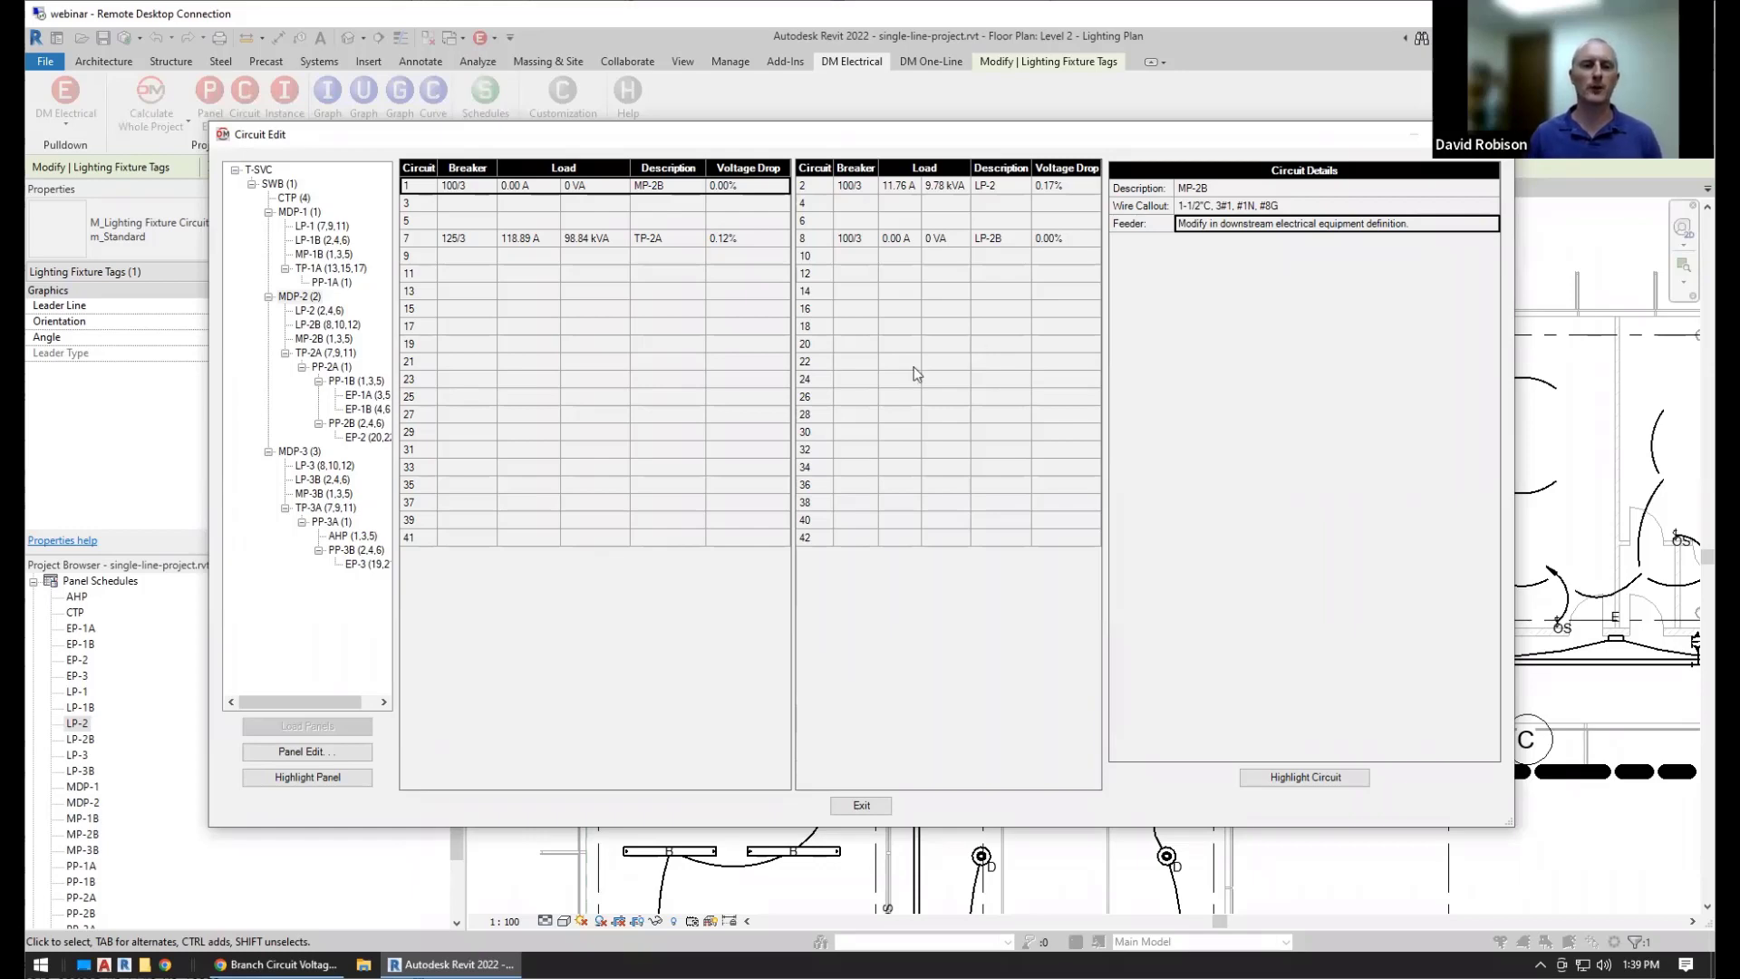
# Review MDP-2's Panel Edit Feeder and Circuit Lengths sections, then go back to Circuit Edit
pyautogui.click(328, 751)
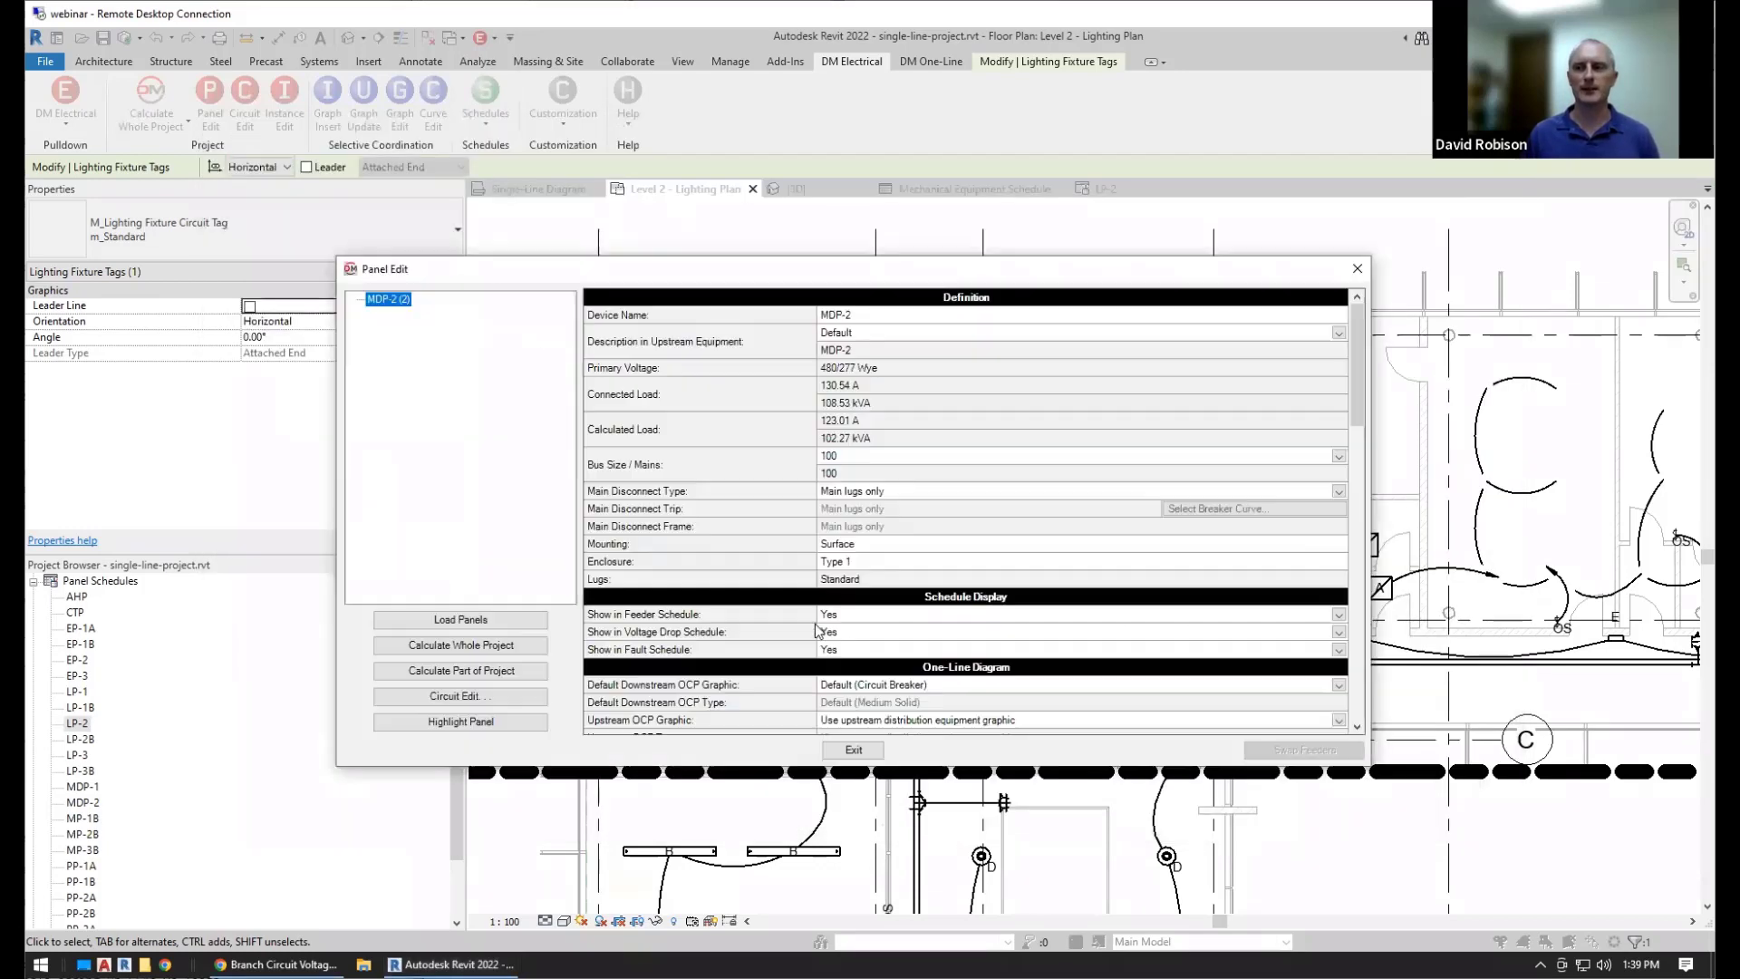
pyautogui.scroll(-10, 686, 573)
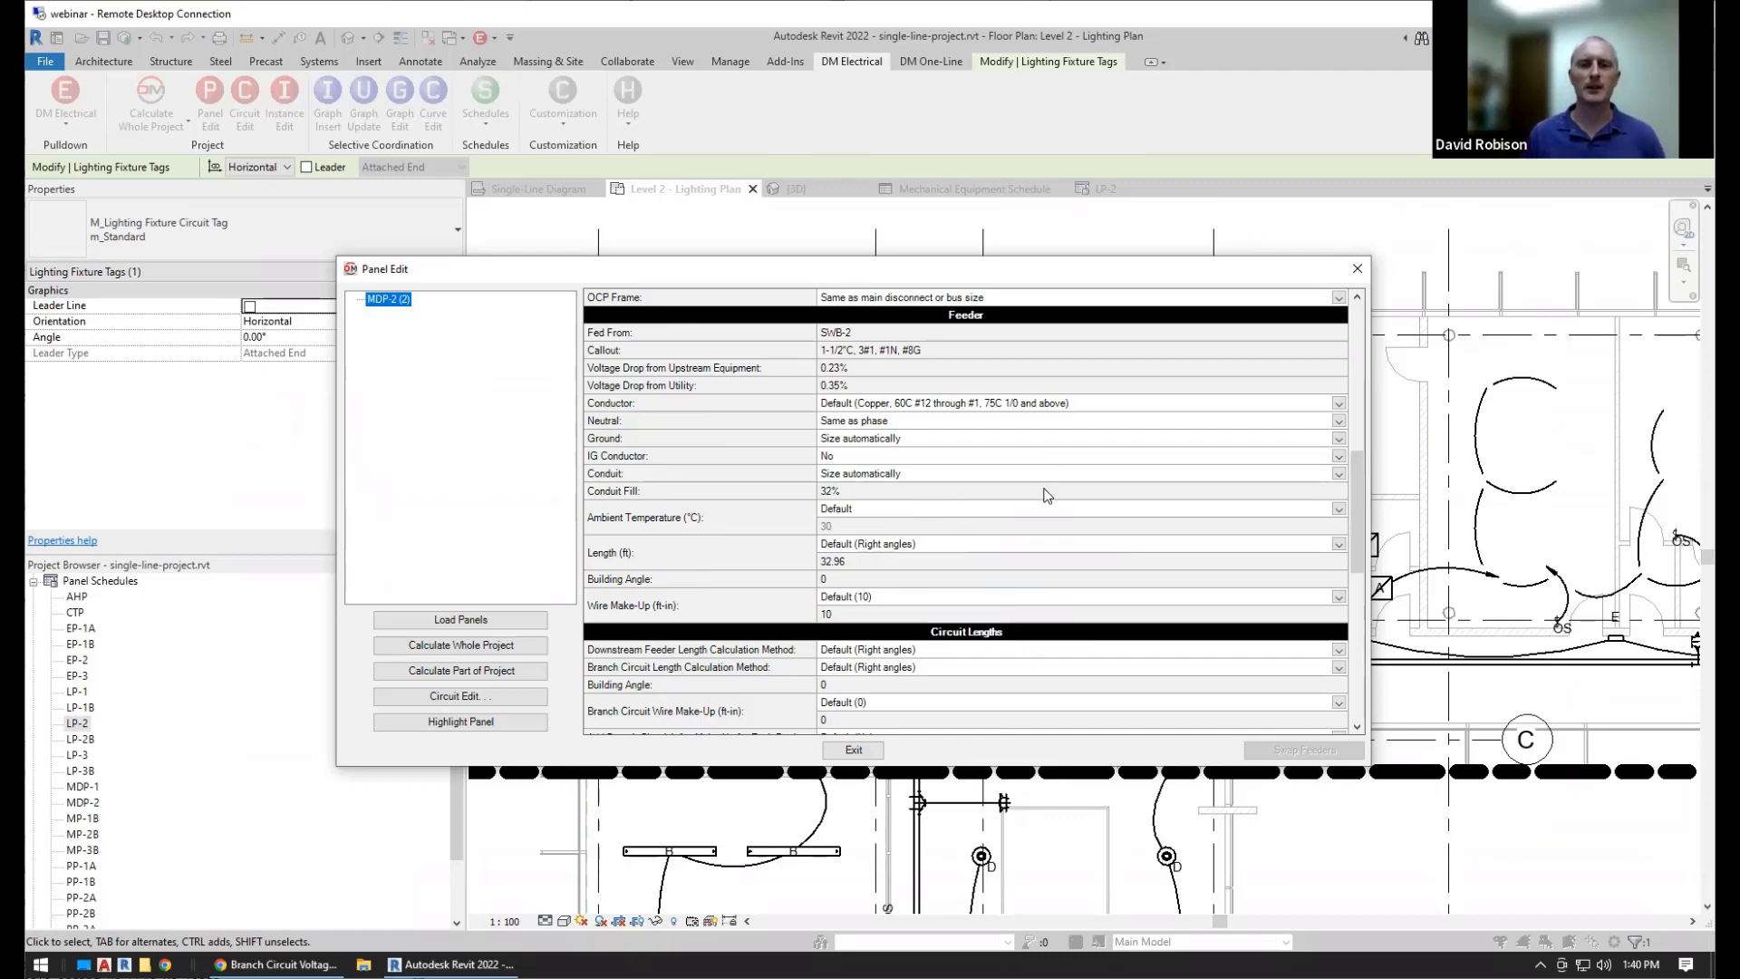
pyautogui.click(477, 698)
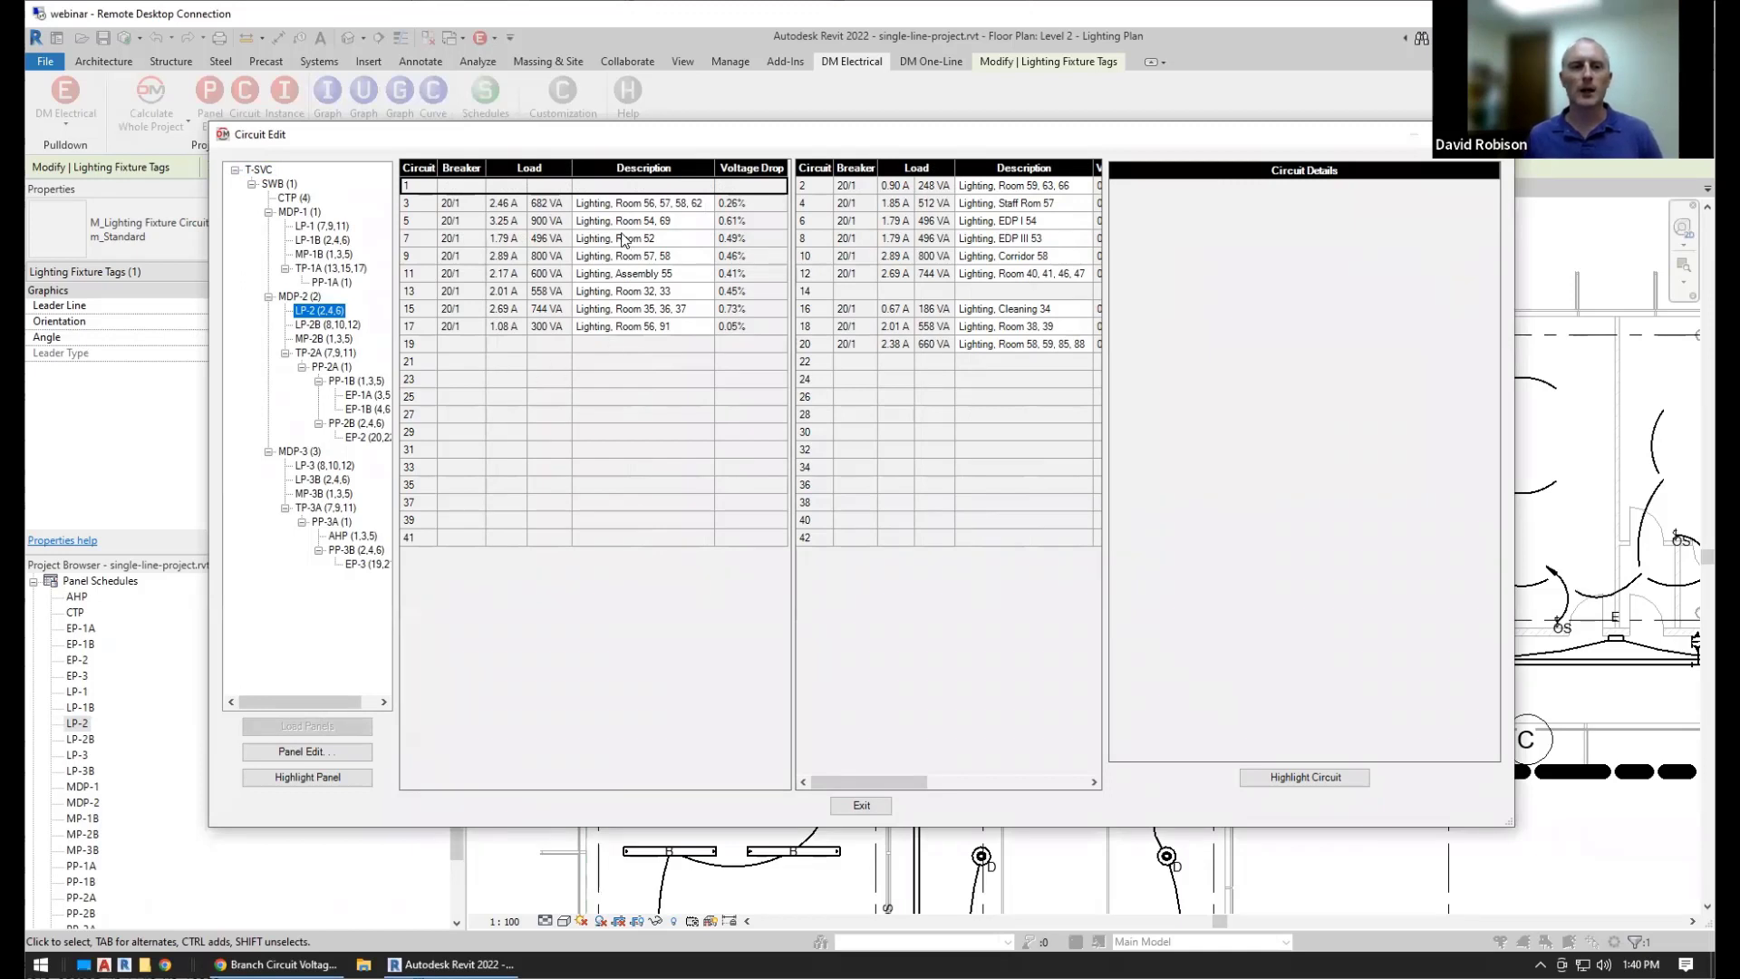
# Highlight LP-2 circuit 5's fixtures in the Level 2 lighting plan, then clear the selection
pyautogui.click(598, 223)
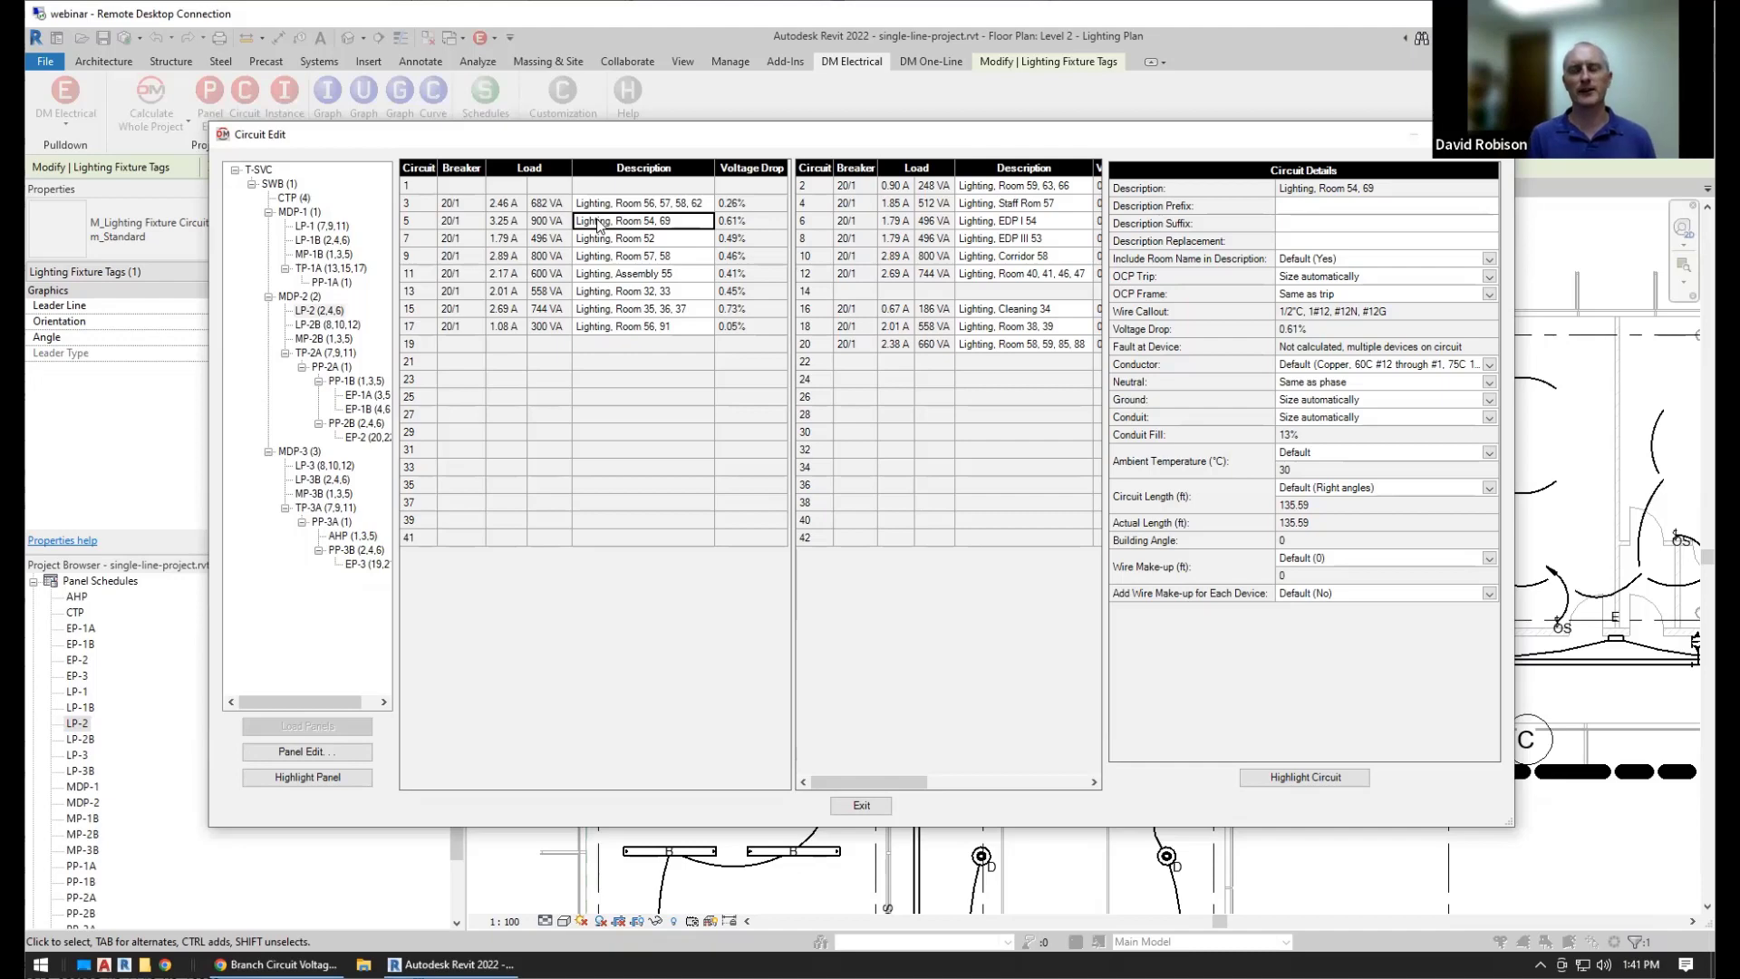
pyautogui.click(1306, 773)
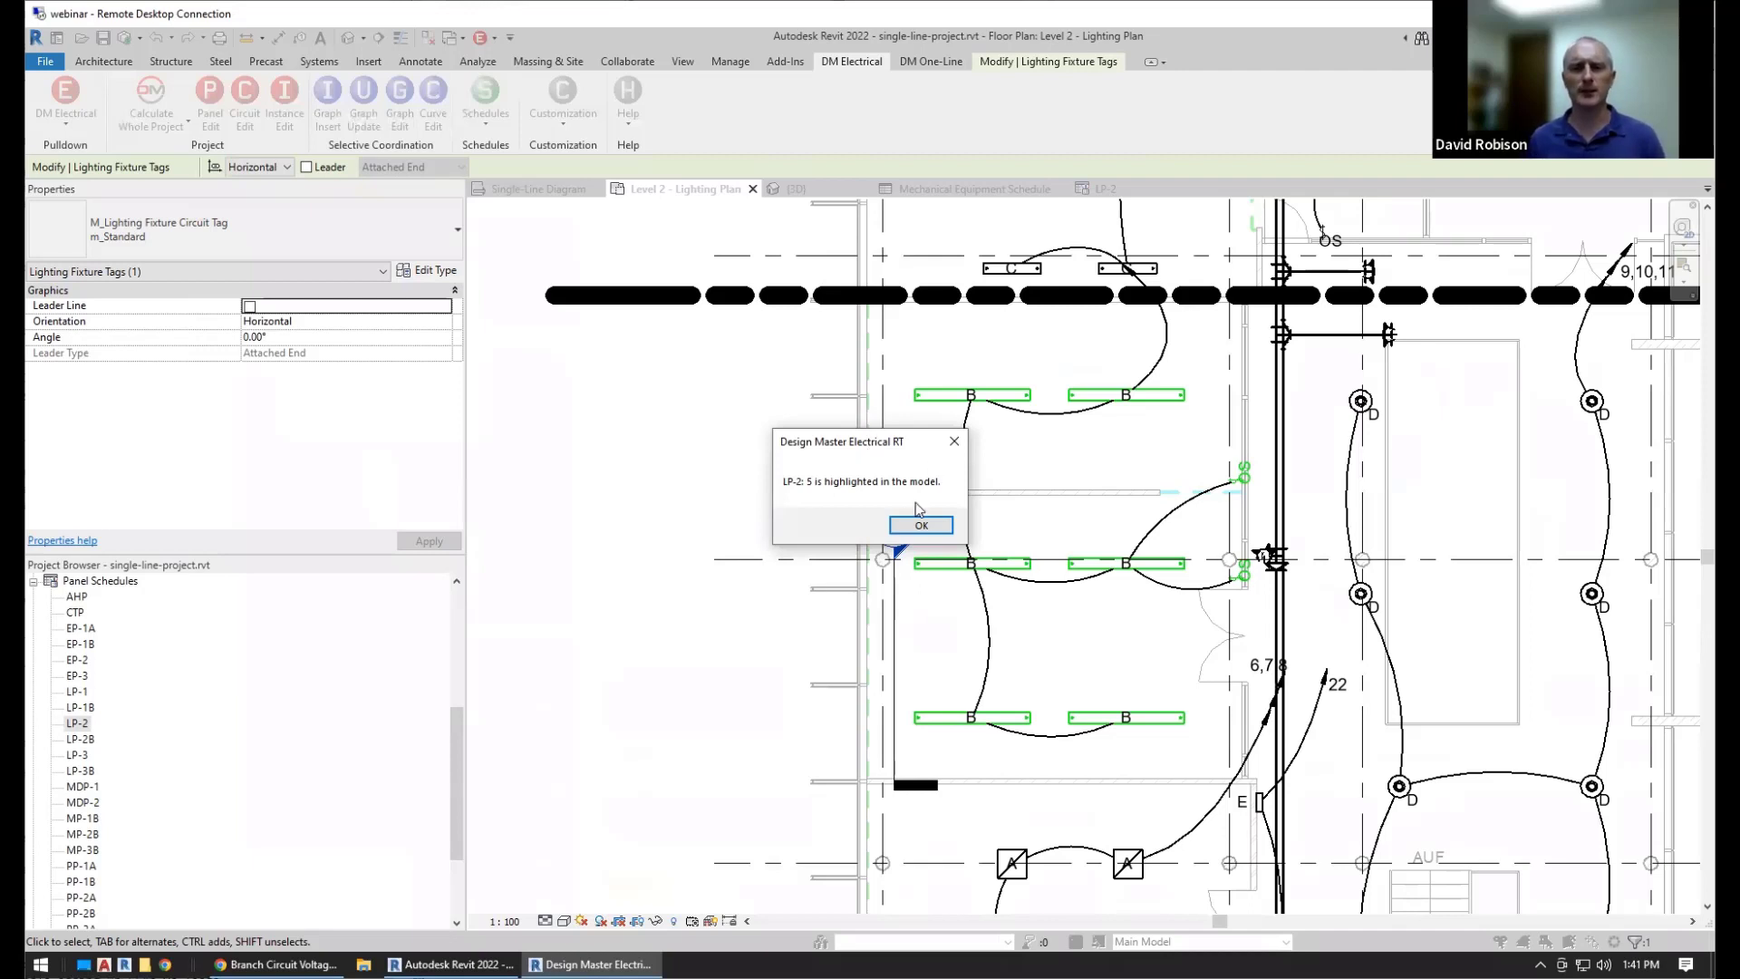
pyautogui.click(922, 525)
pyautogui.press('Escape')
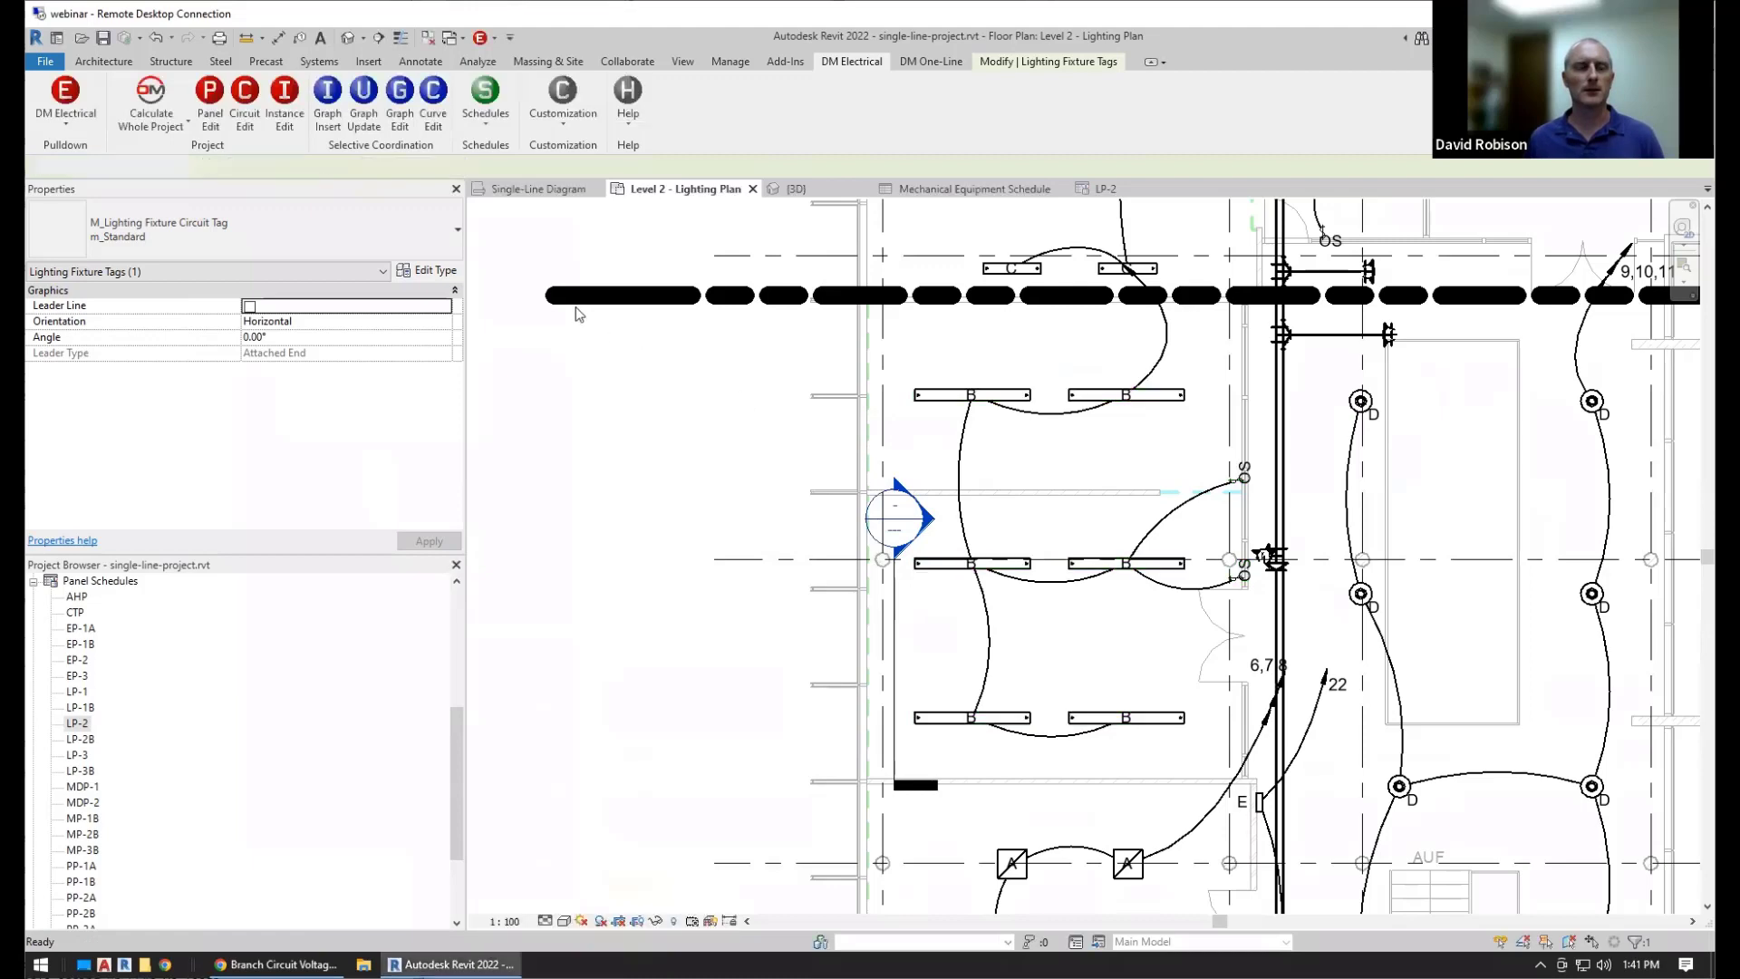
# Locate the CTP cooling unit in the 3D model, then view LP-2 circuit 7's OCP trip ratings
pyautogui.click(254, 125)
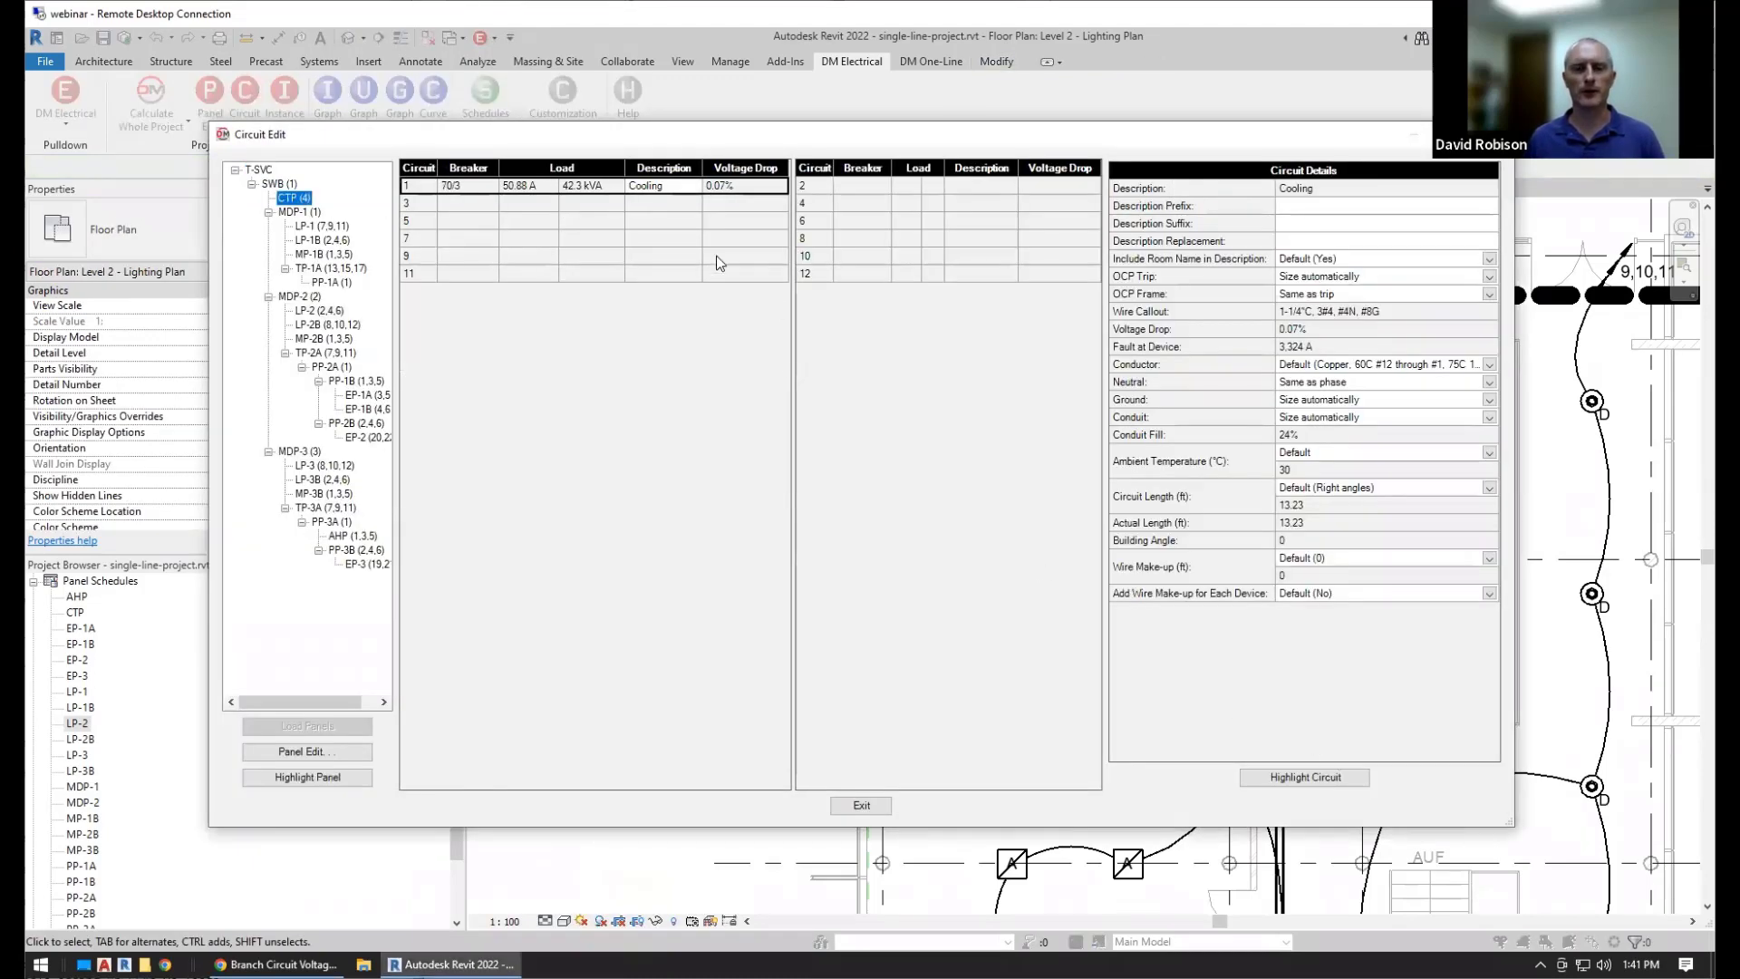
pyautogui.click(1312, 775)
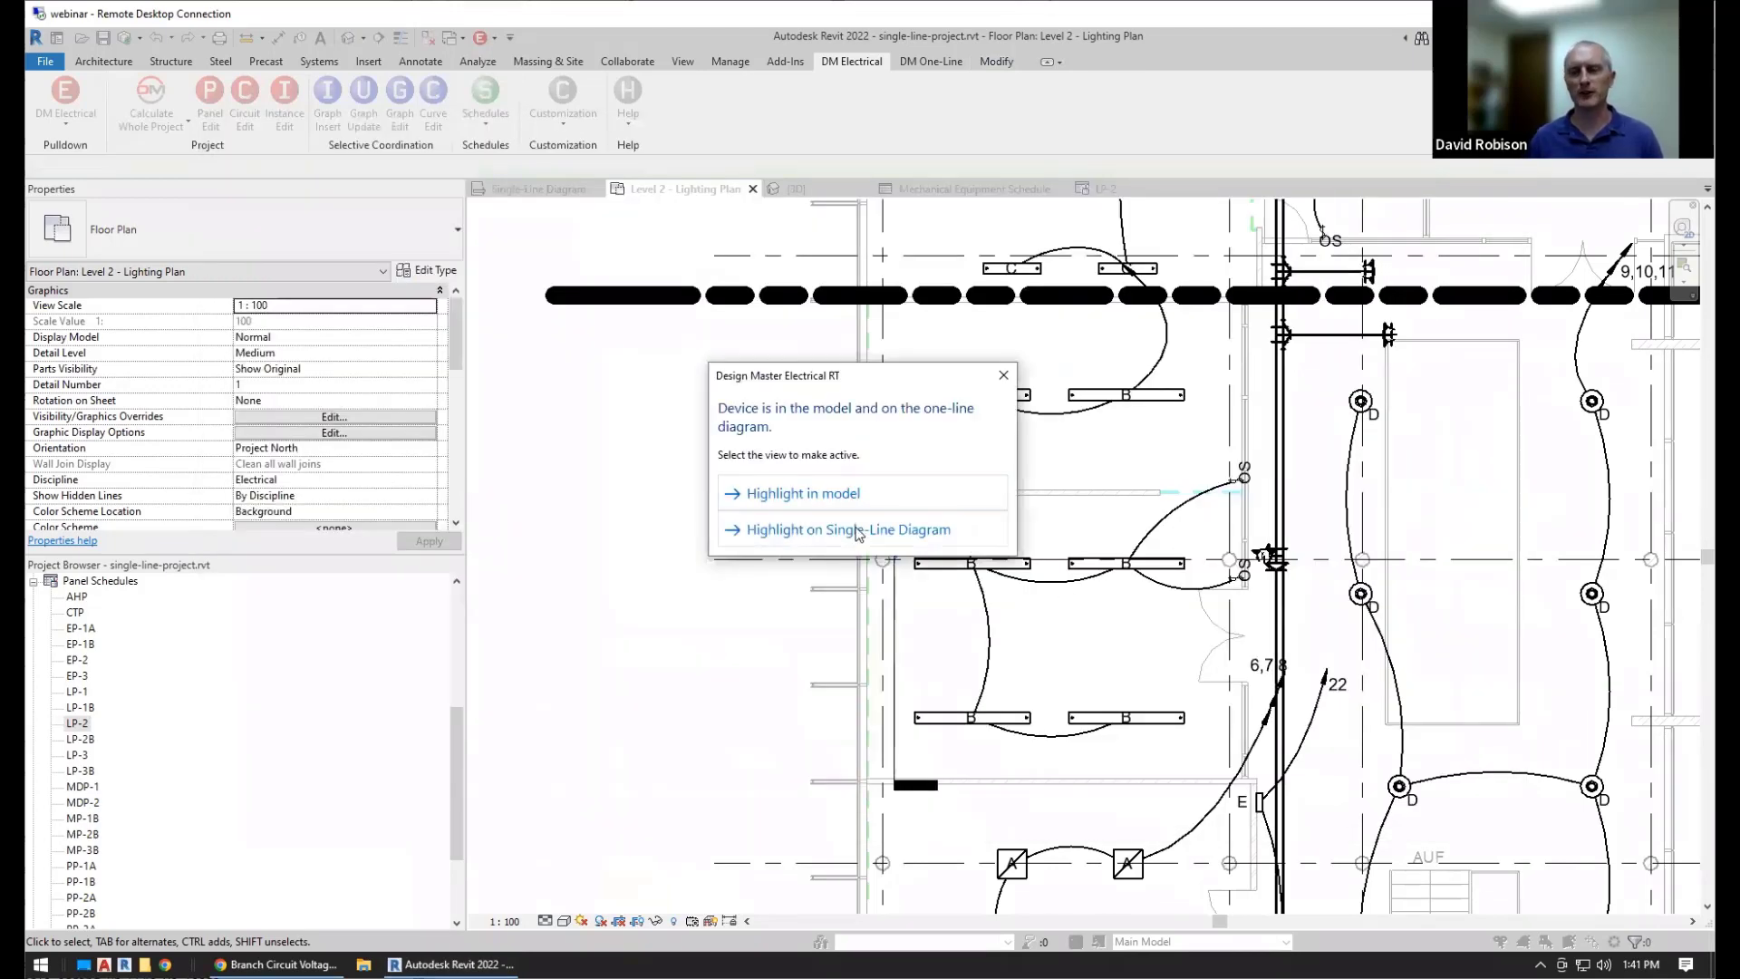
pyautogui.click(877, 493)
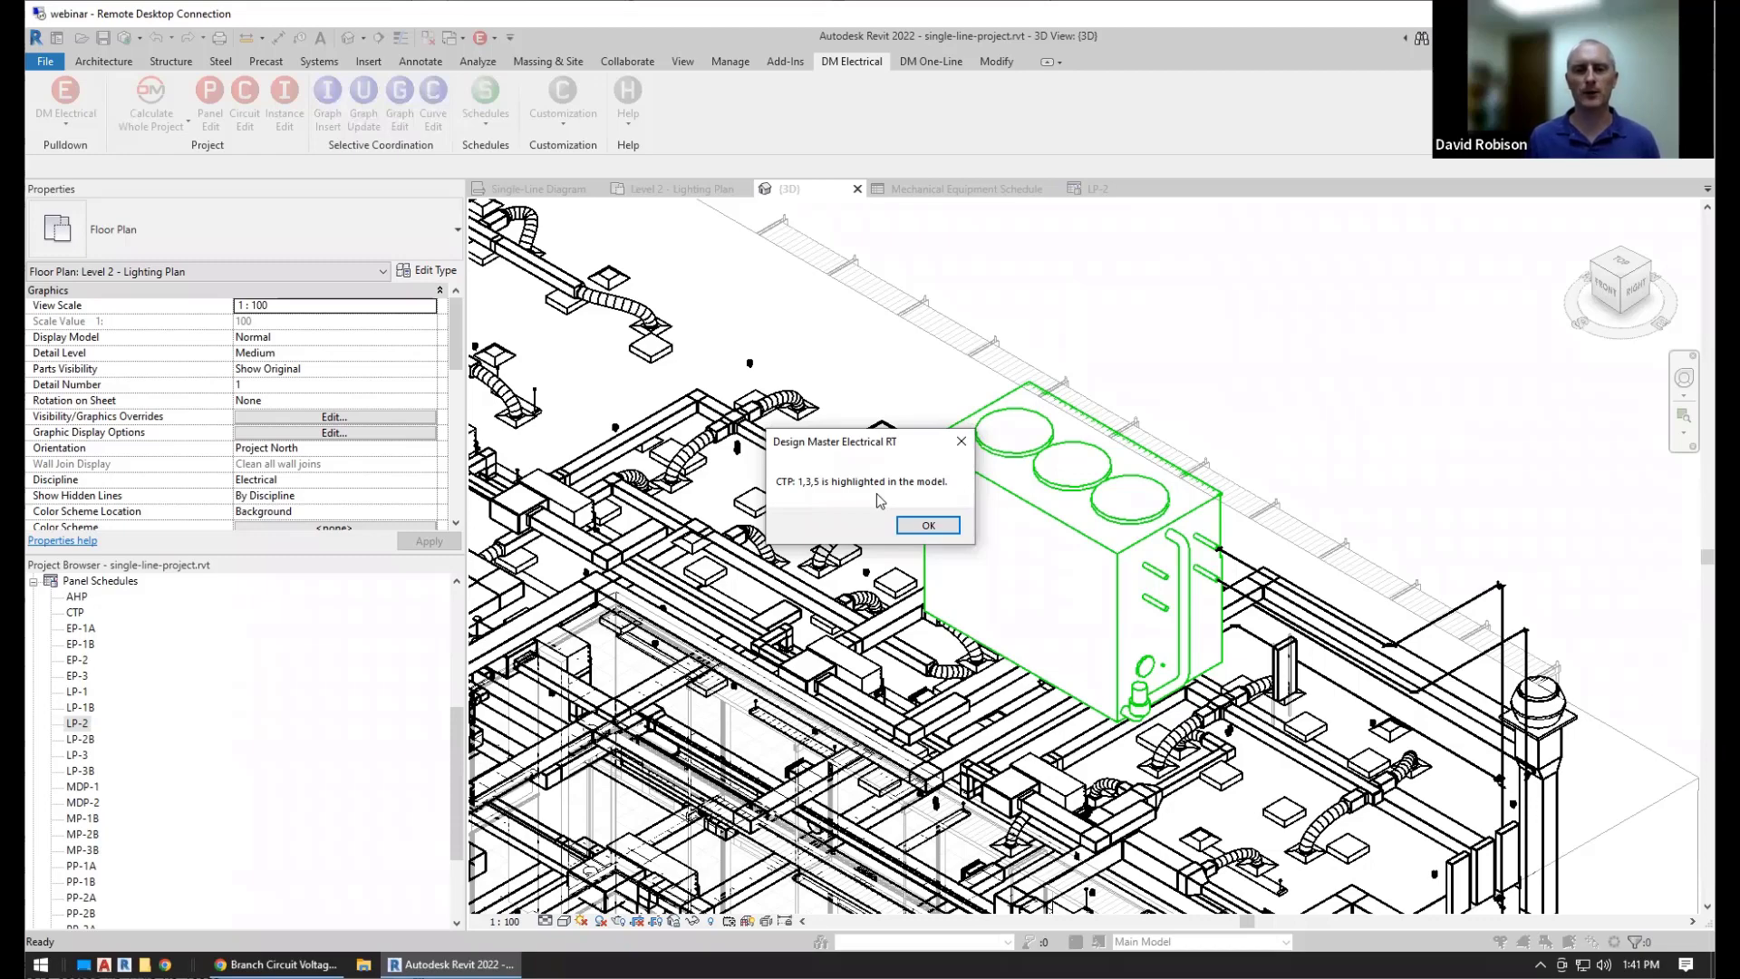
pyautogui.click(928, 525)
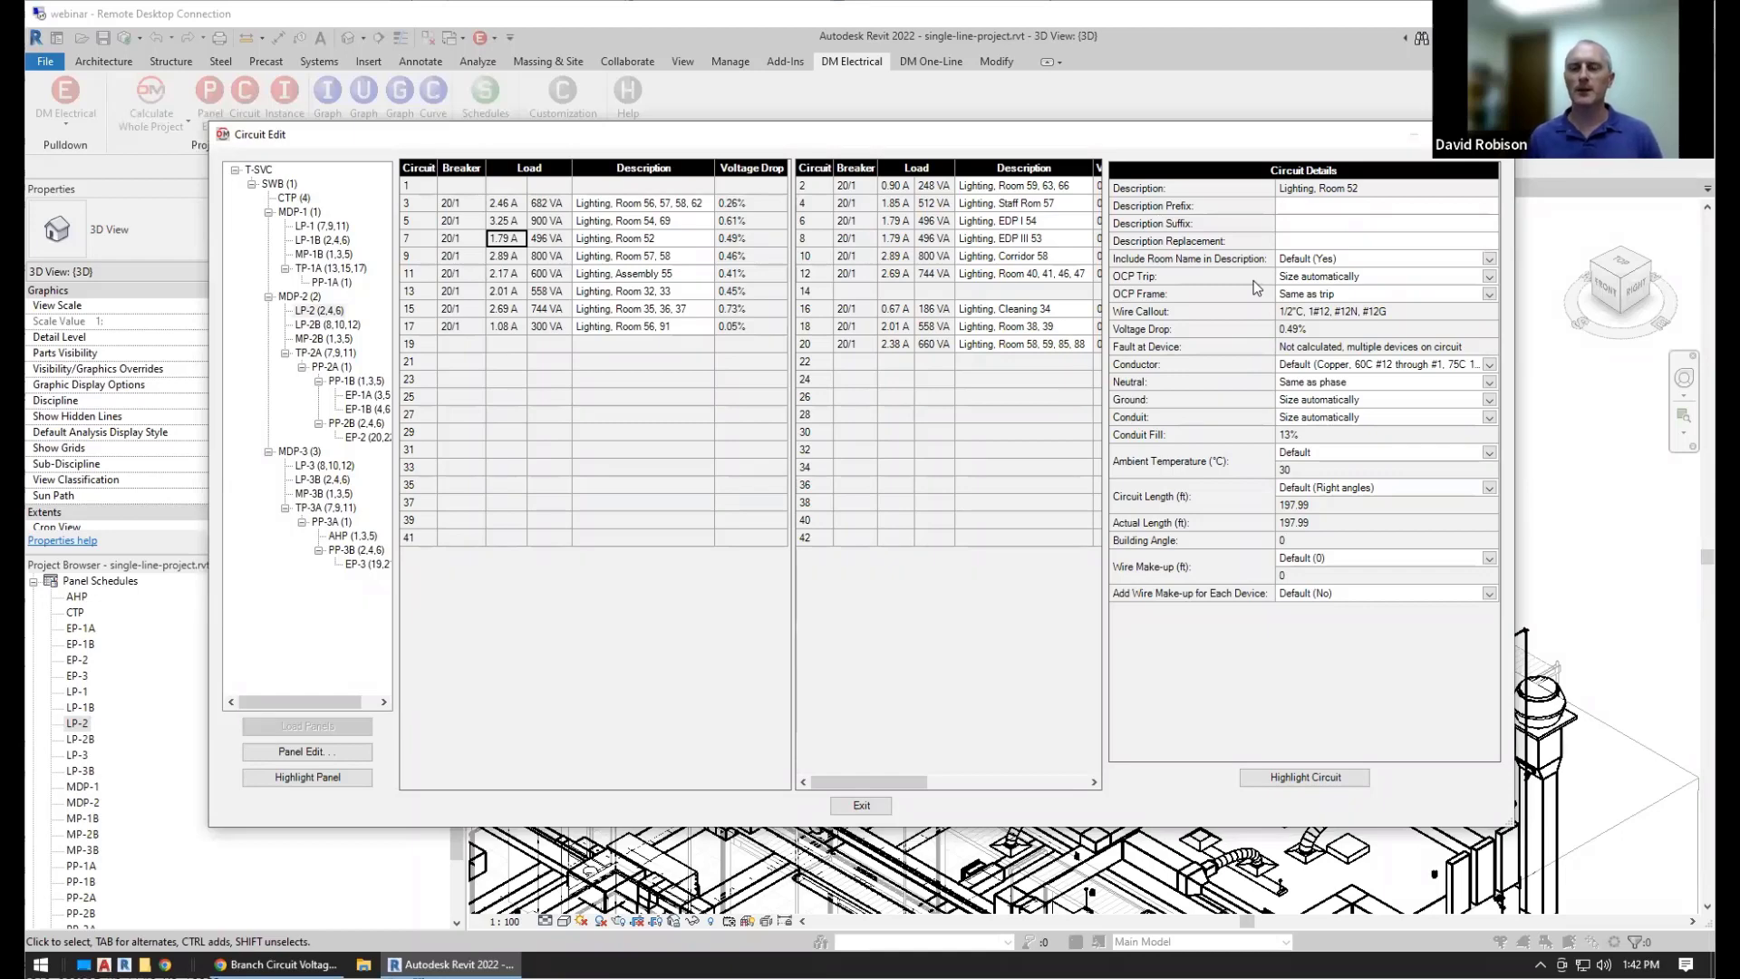
pyautogui.click(1490, 275)
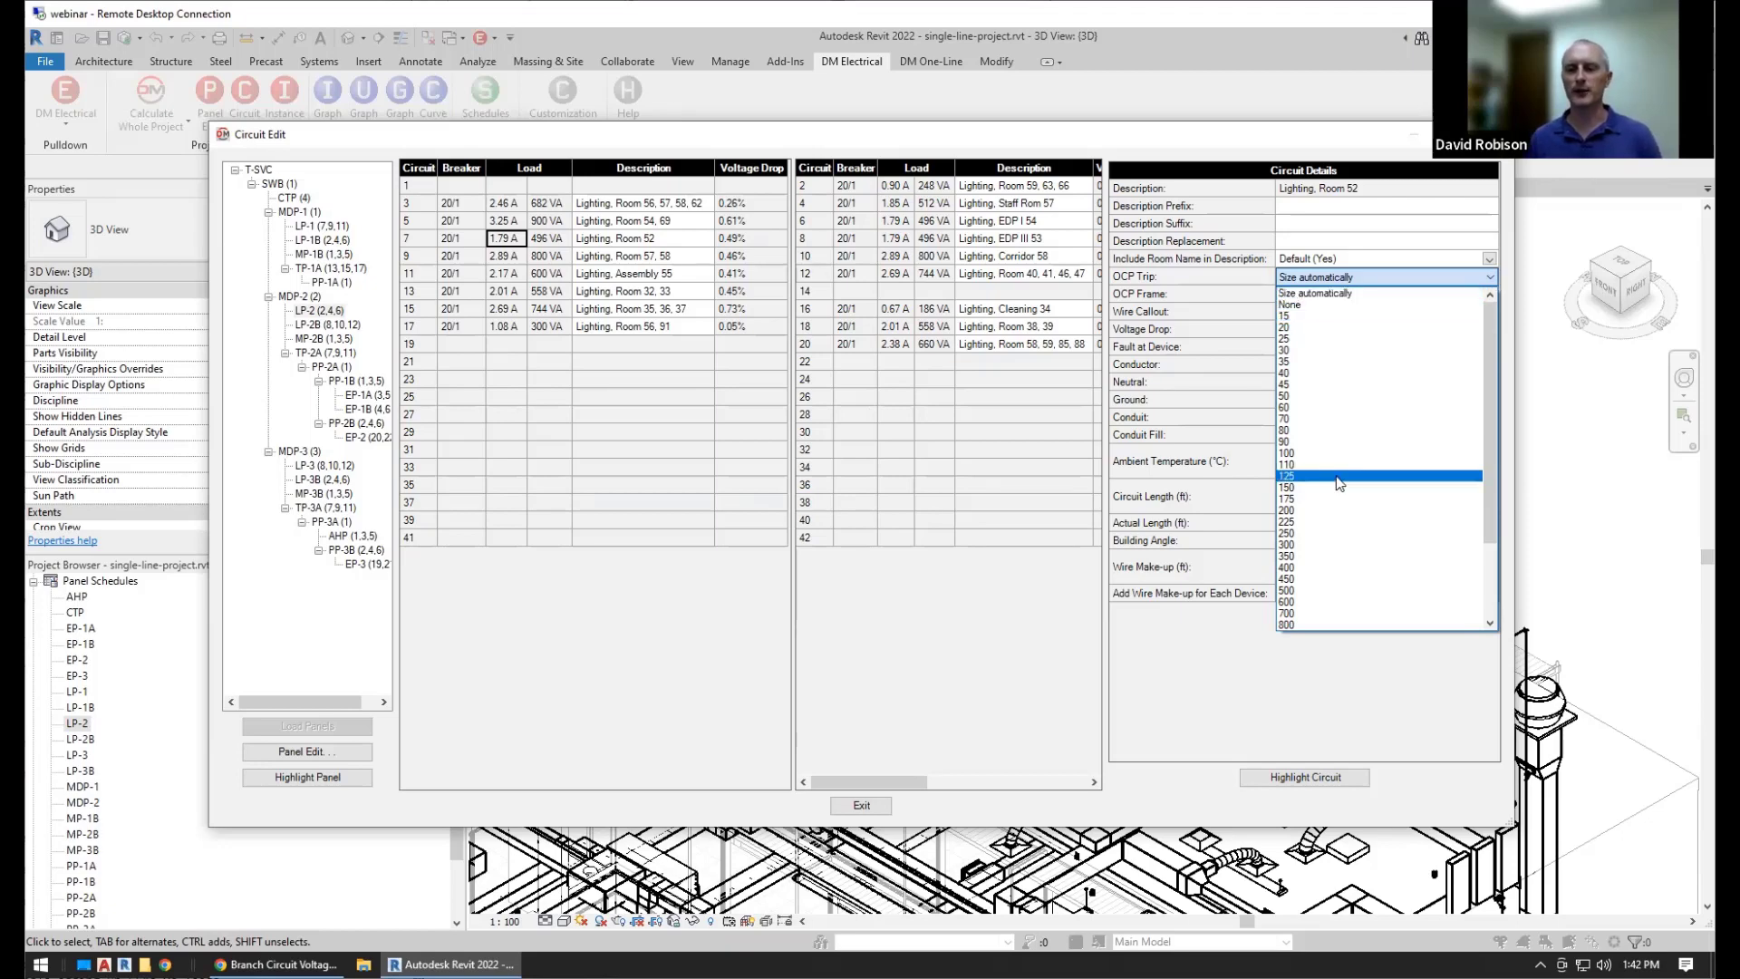
# Scroll through LP-2 circuit 7's OCP trip ratings, leaving it at Size automatically
pyautogui.scroll(-3, 1332, 479)
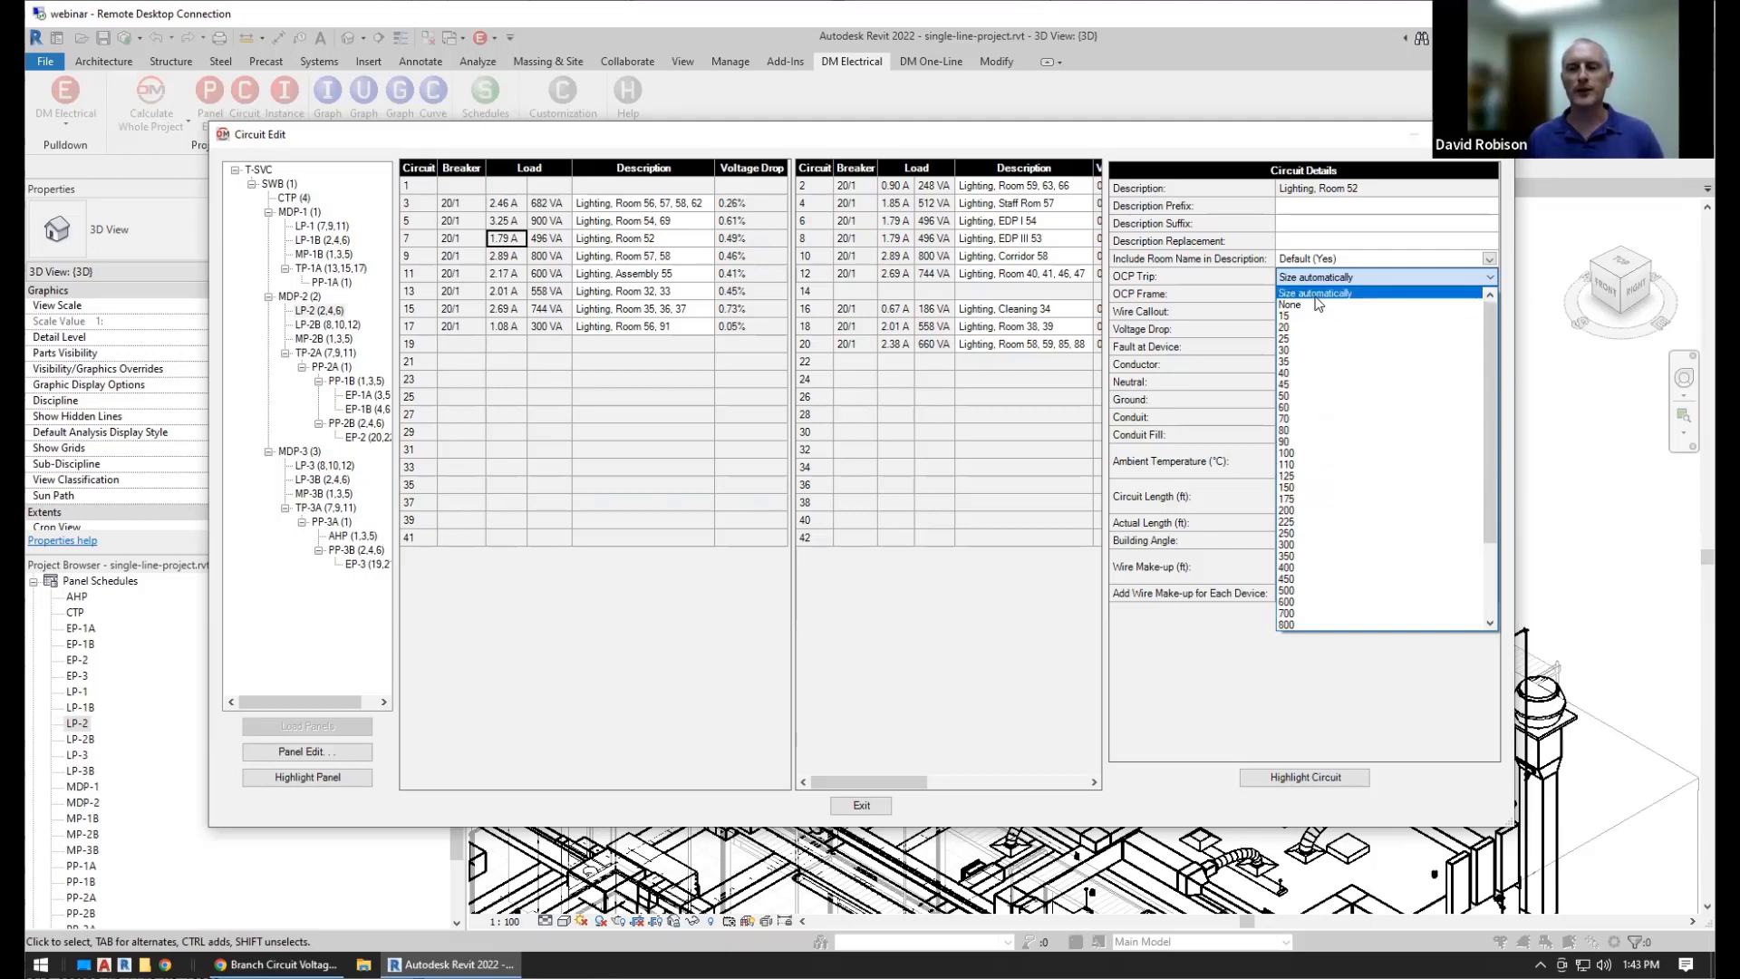
pyautogui.click(1315, 296)
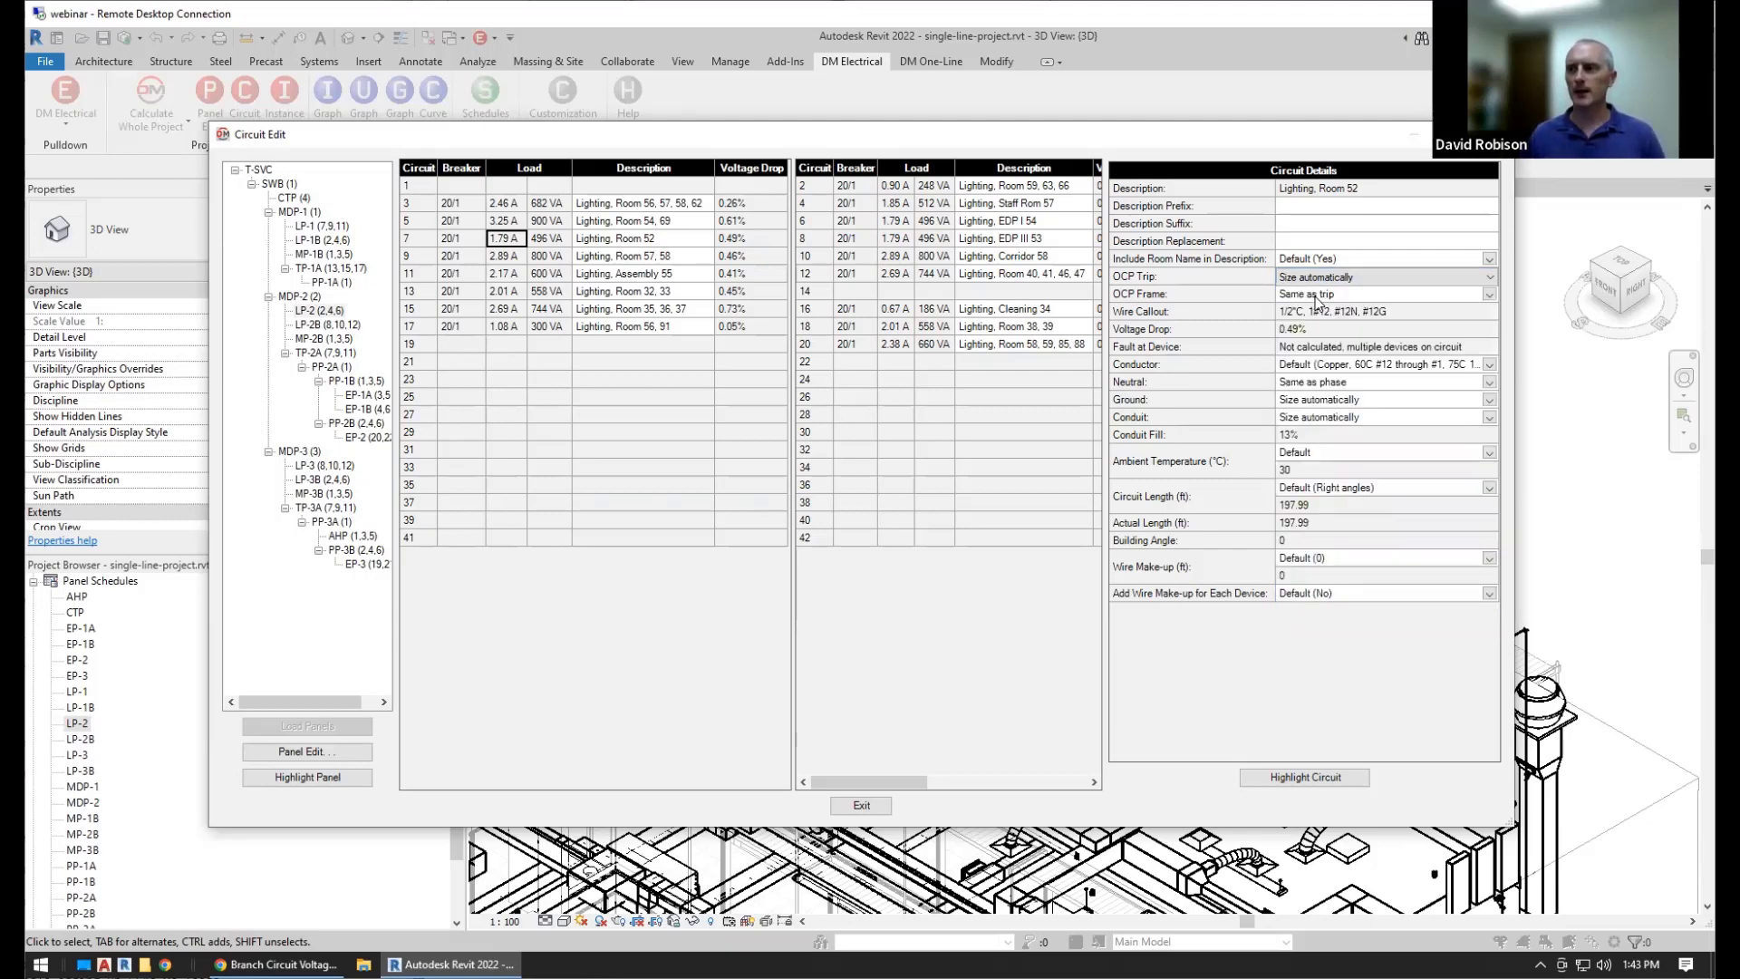
pyautogui.click(1177, 274)
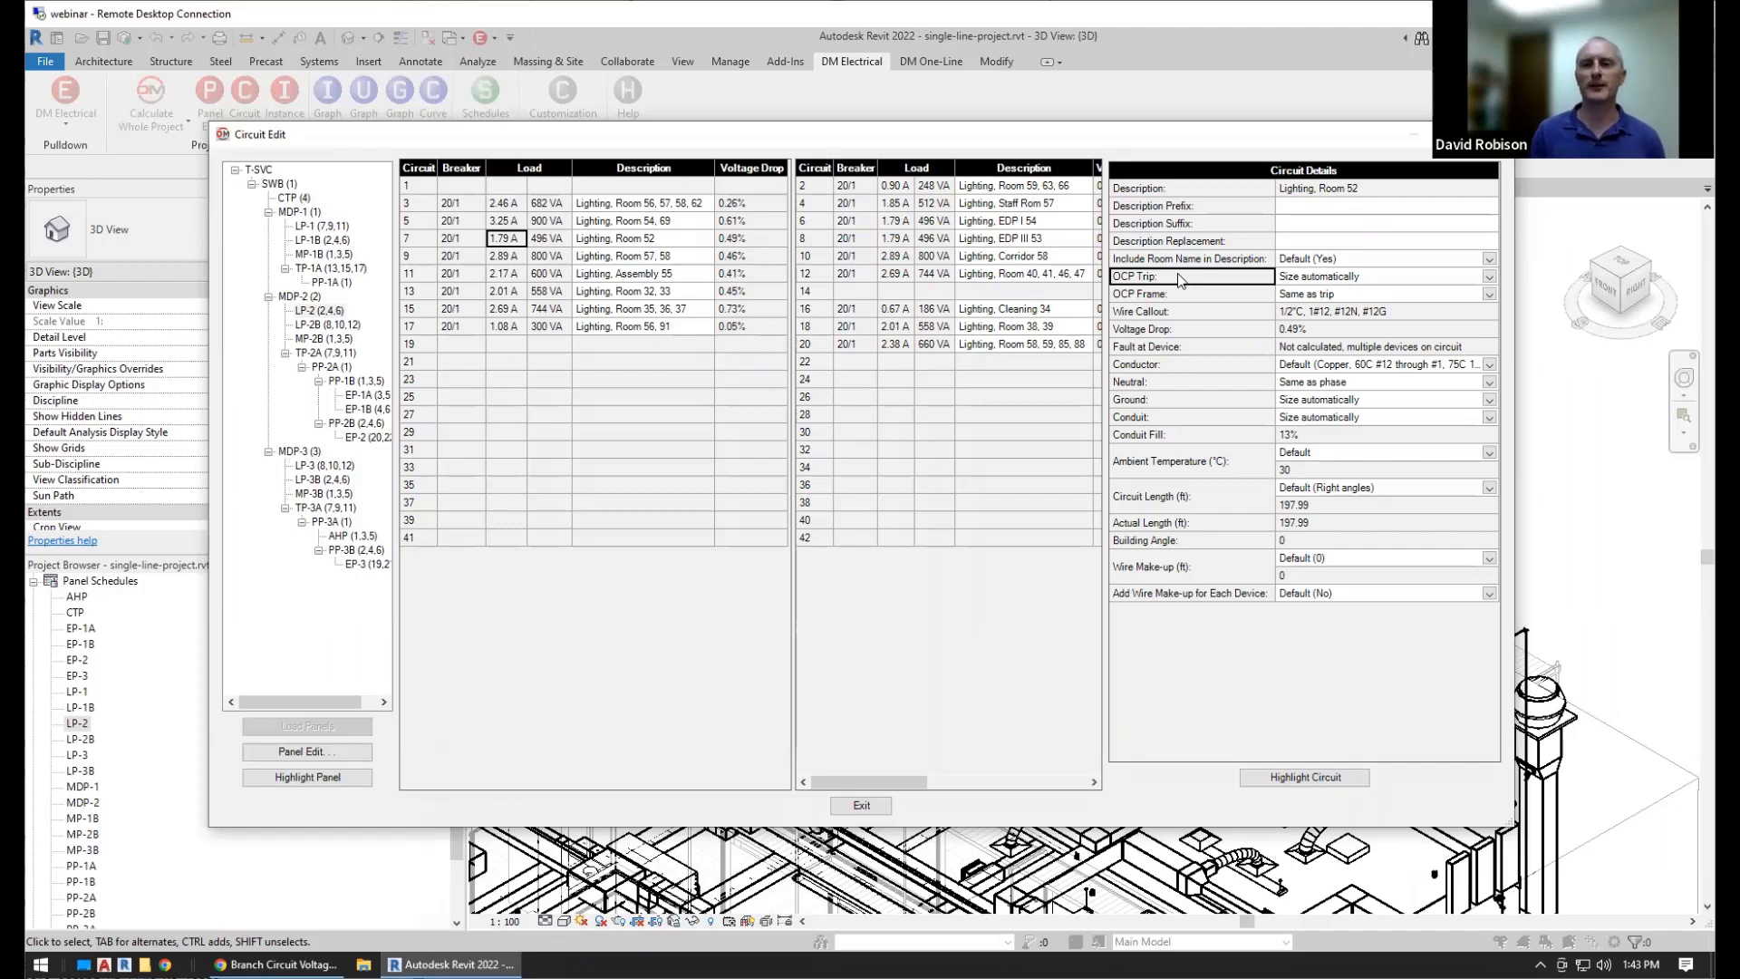
pyautogui.click(1190, 297)
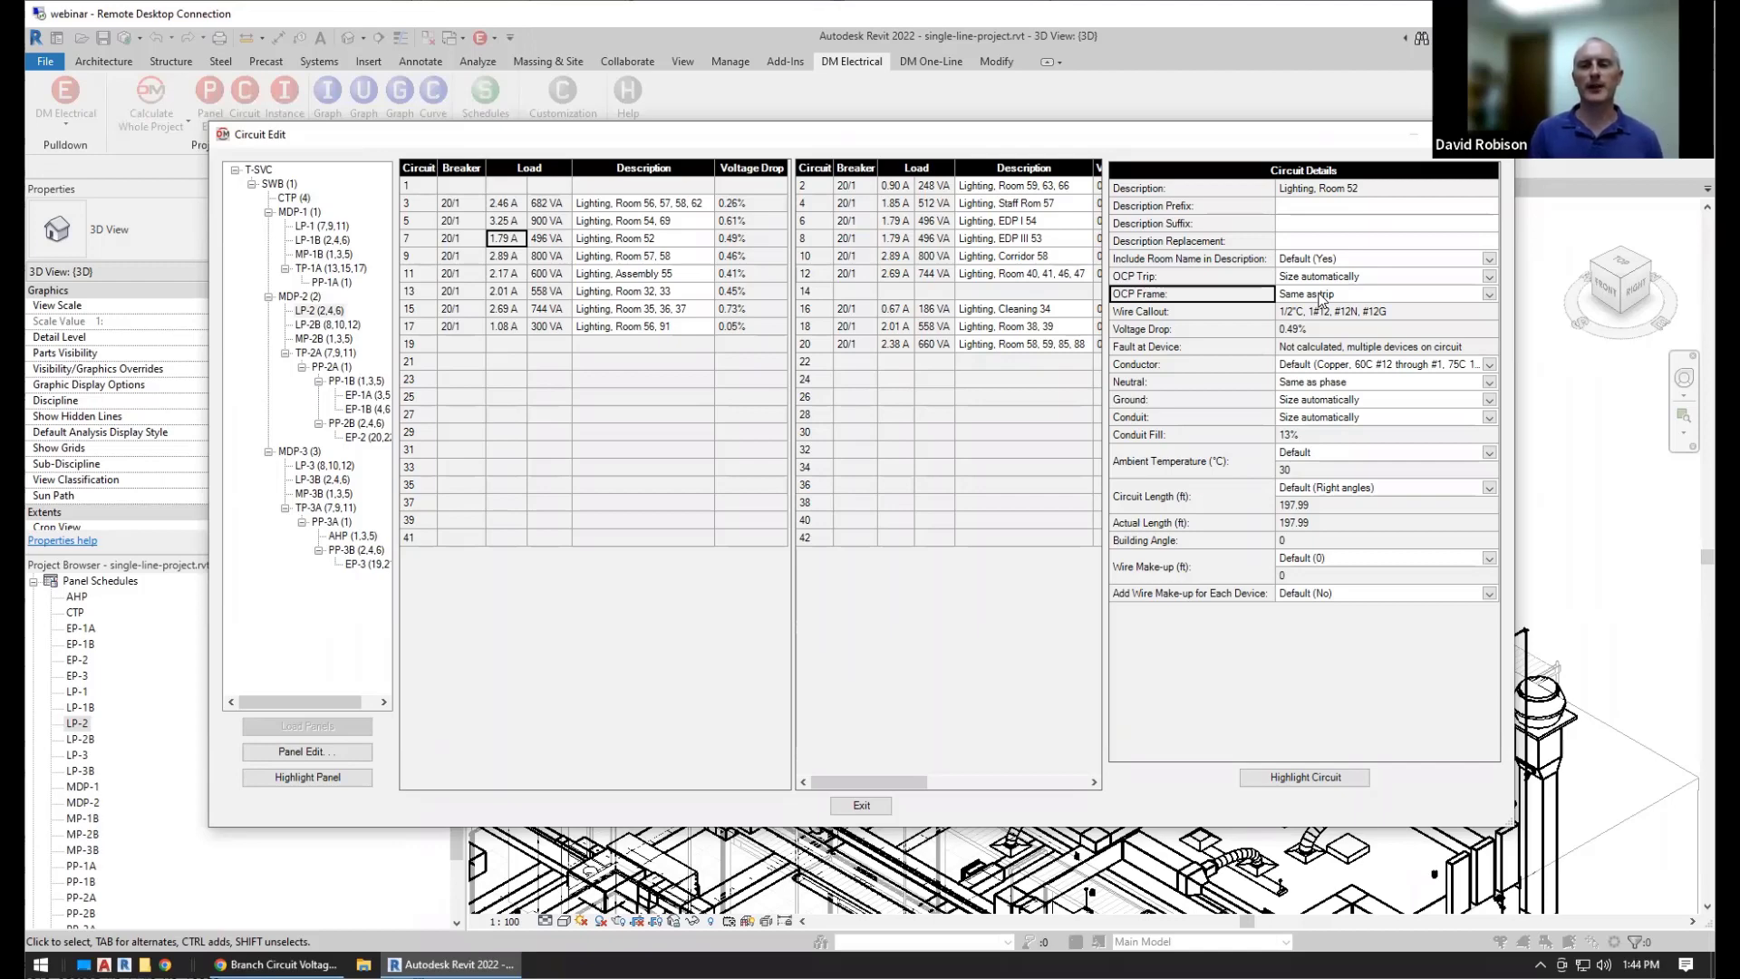
pyautogui.click(1321, 297)
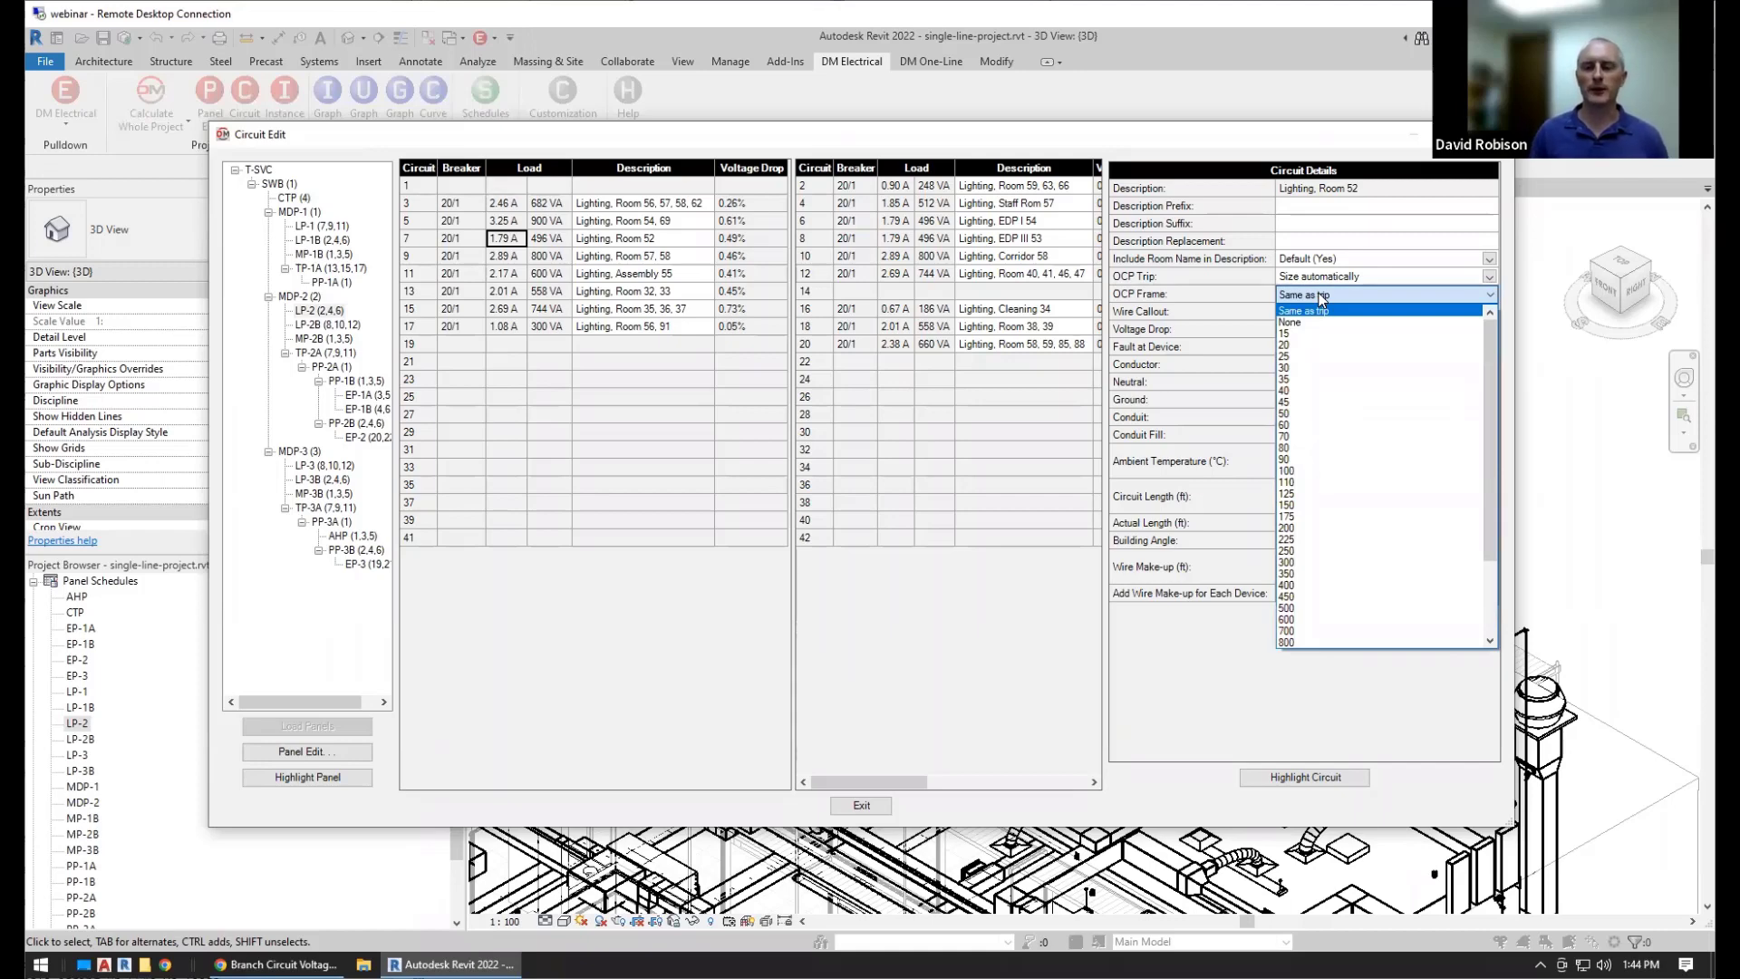
pyautogui.click(1218, 297)
pyautogui.click(1218, 311)
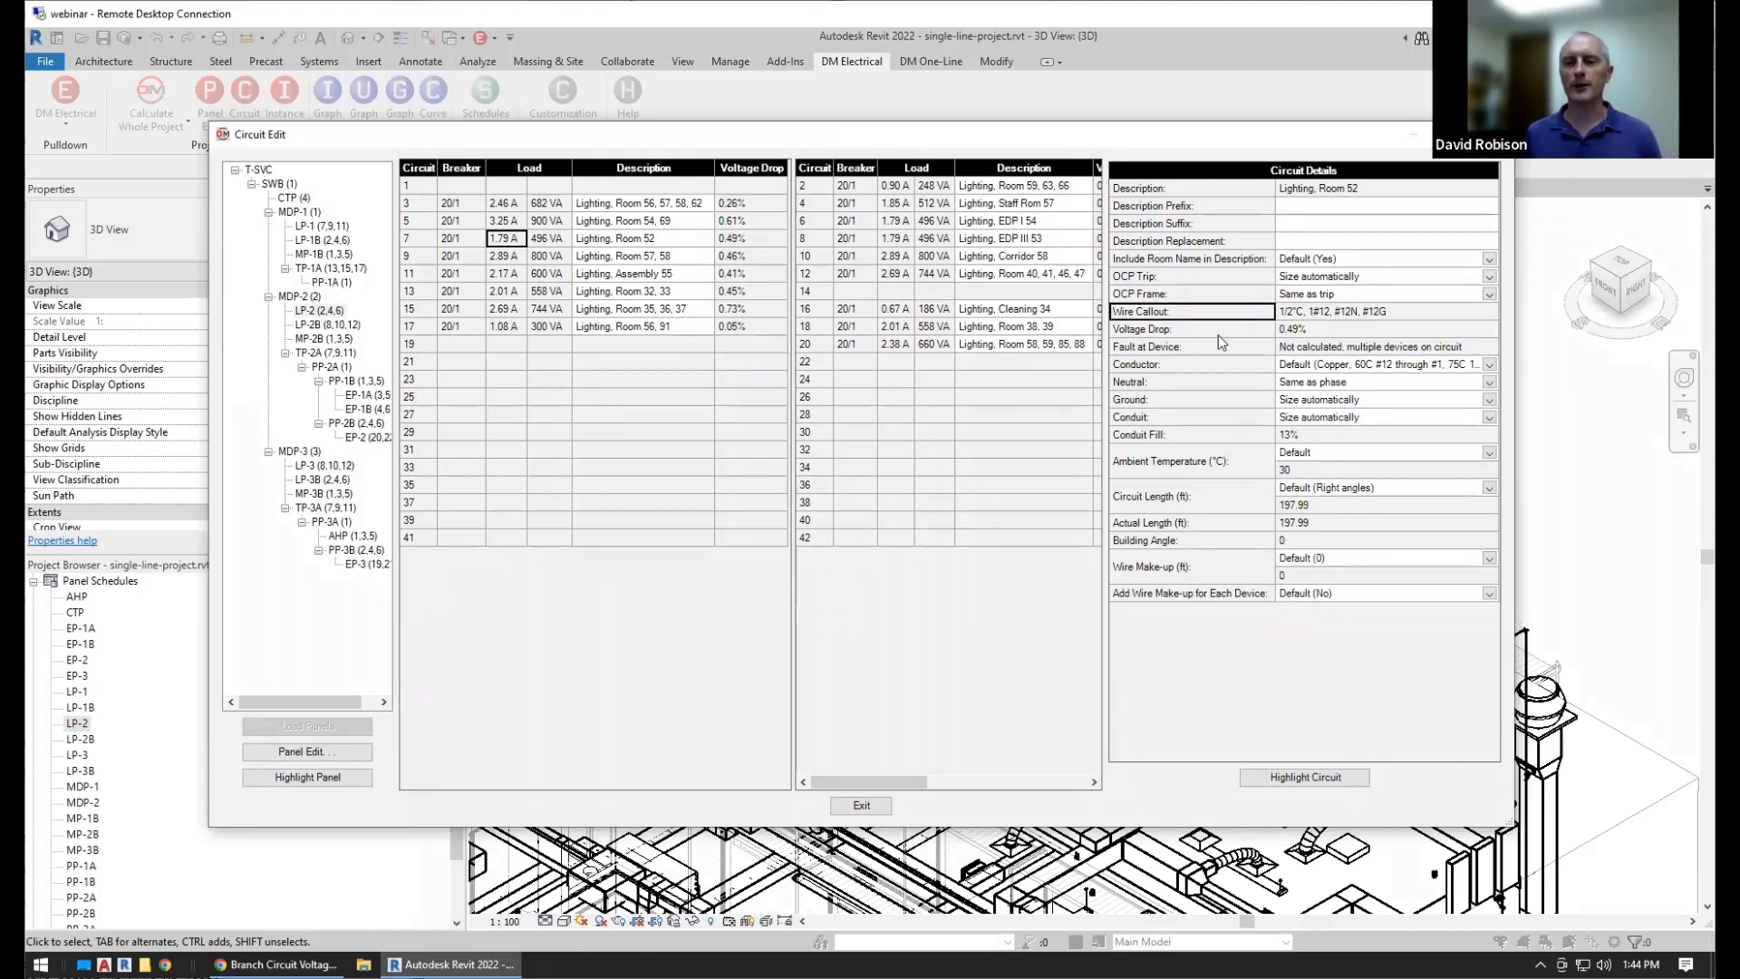
pyautogui.click(1218, 332)
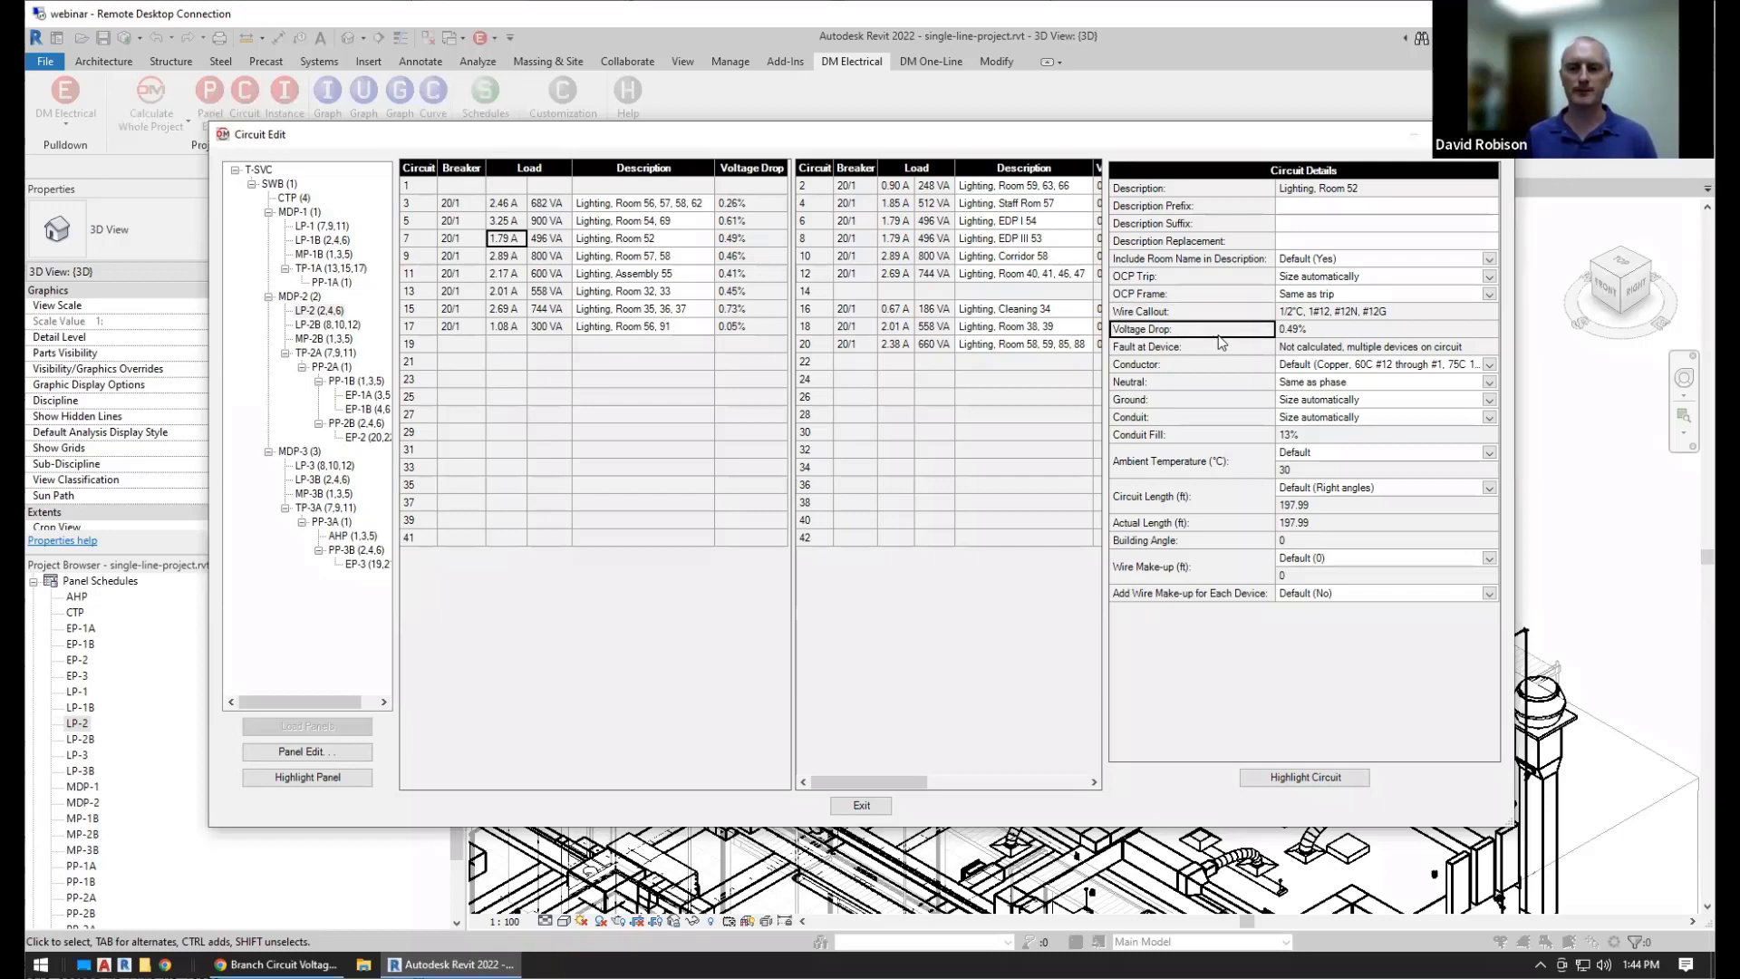
pyautogui.click(1221, 344)
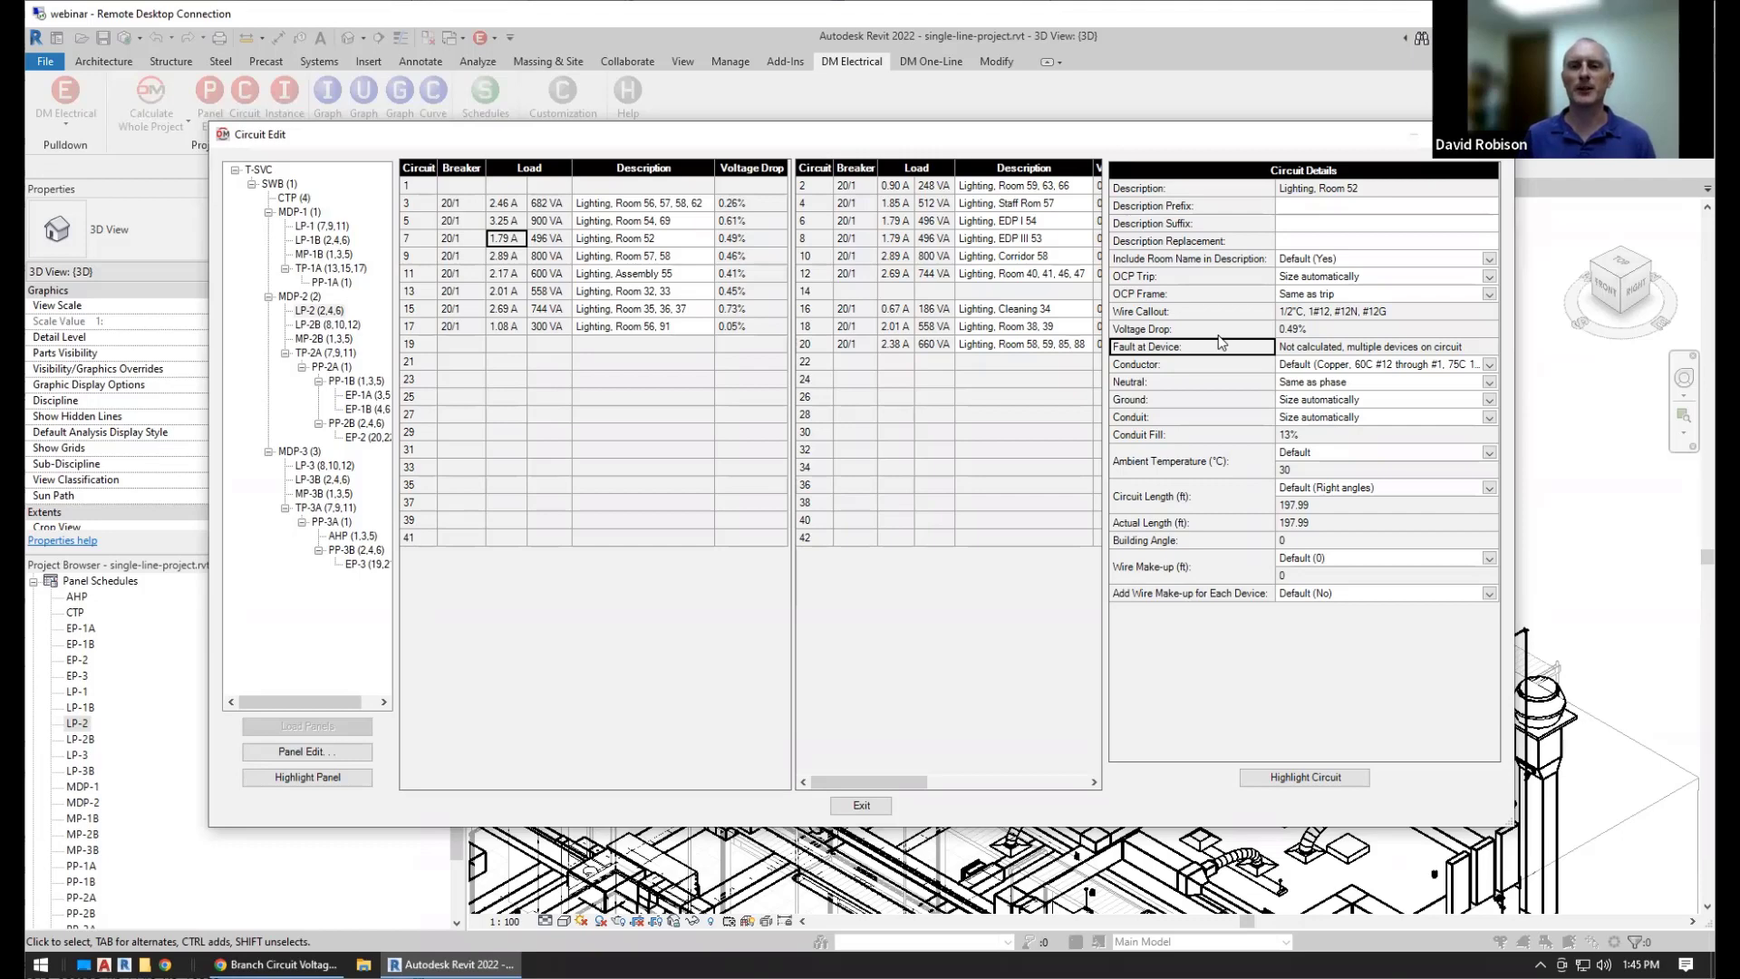
# Show panel CTP's Cooling circuit 1 and its 3,324 A fault at device
pyautogui.click(305, 199)
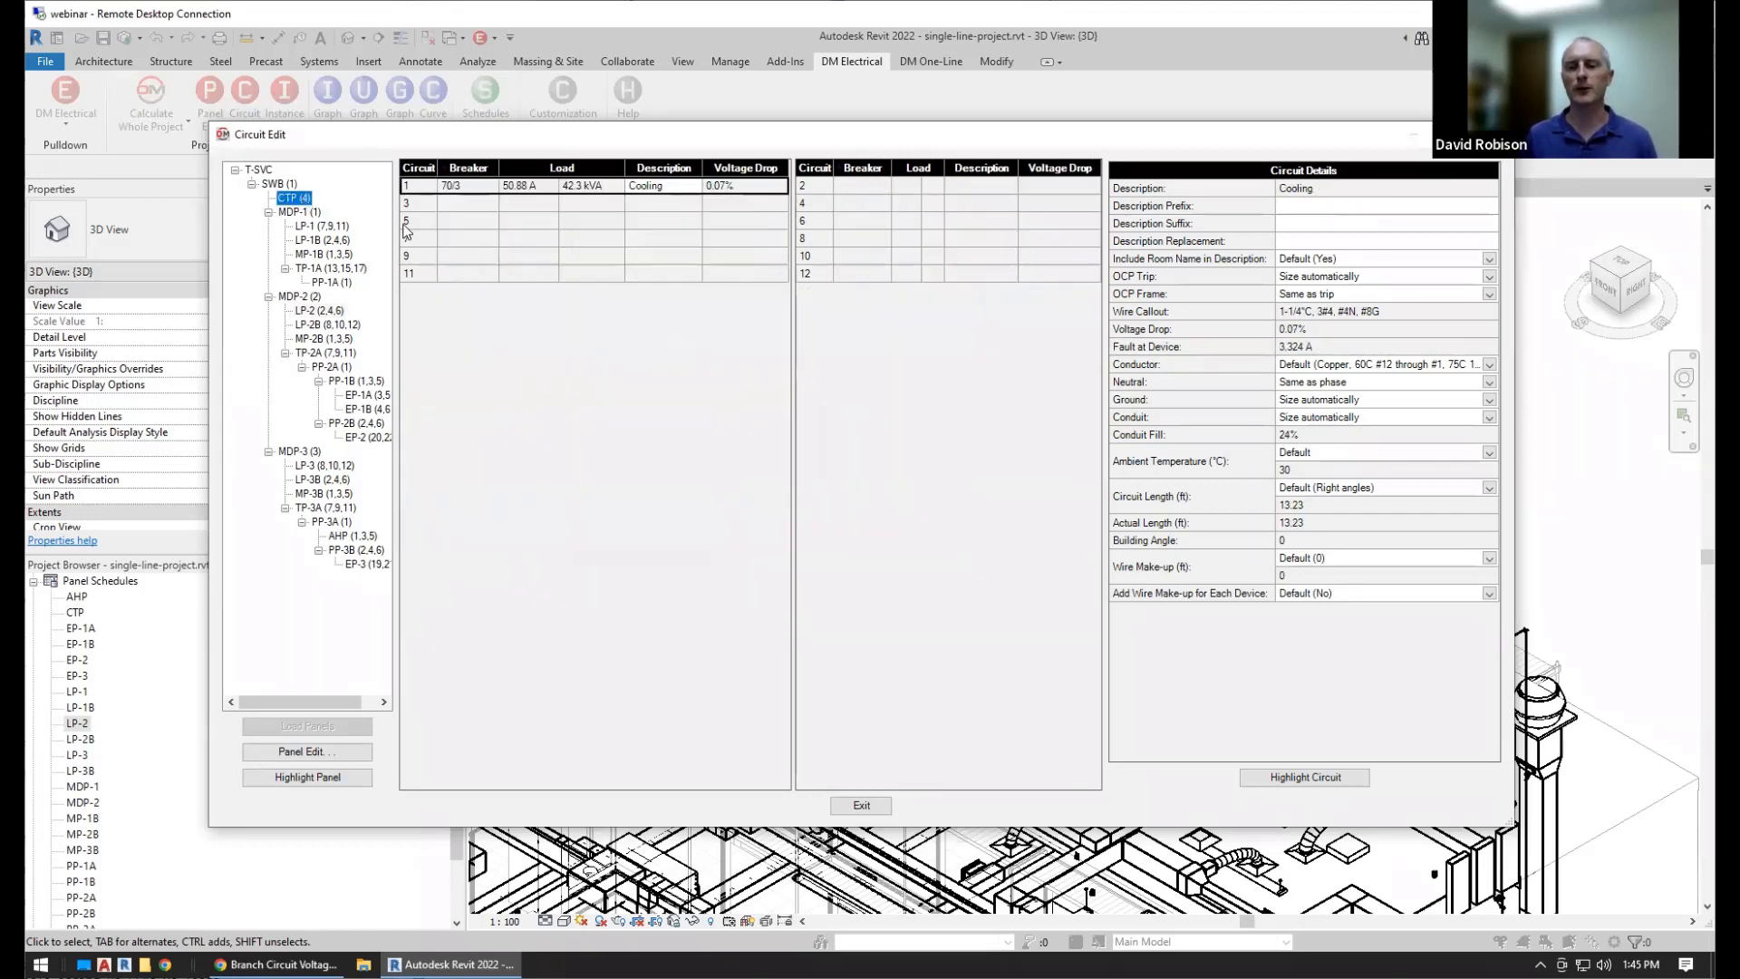
pyautogui.click(1347, 347)
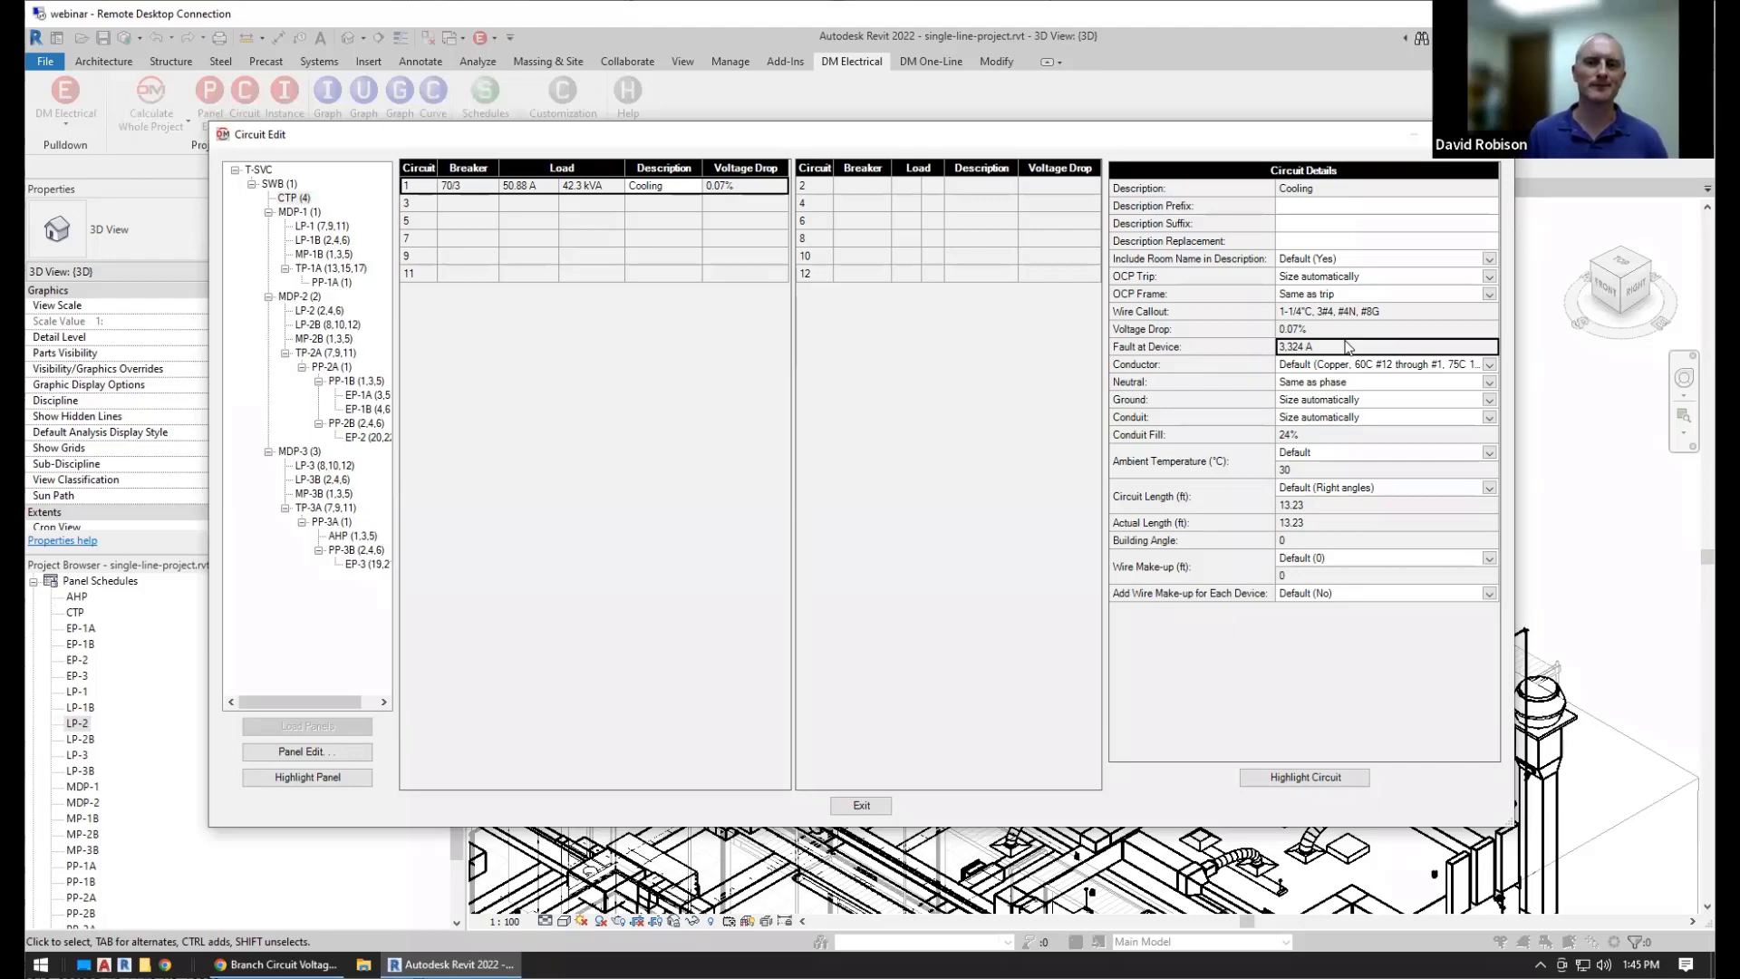
# Select LP-2 circuit 3 (Room 56, 57, 58, 62) and review its fault value and conductor options
pyautogui.click(337, 311)
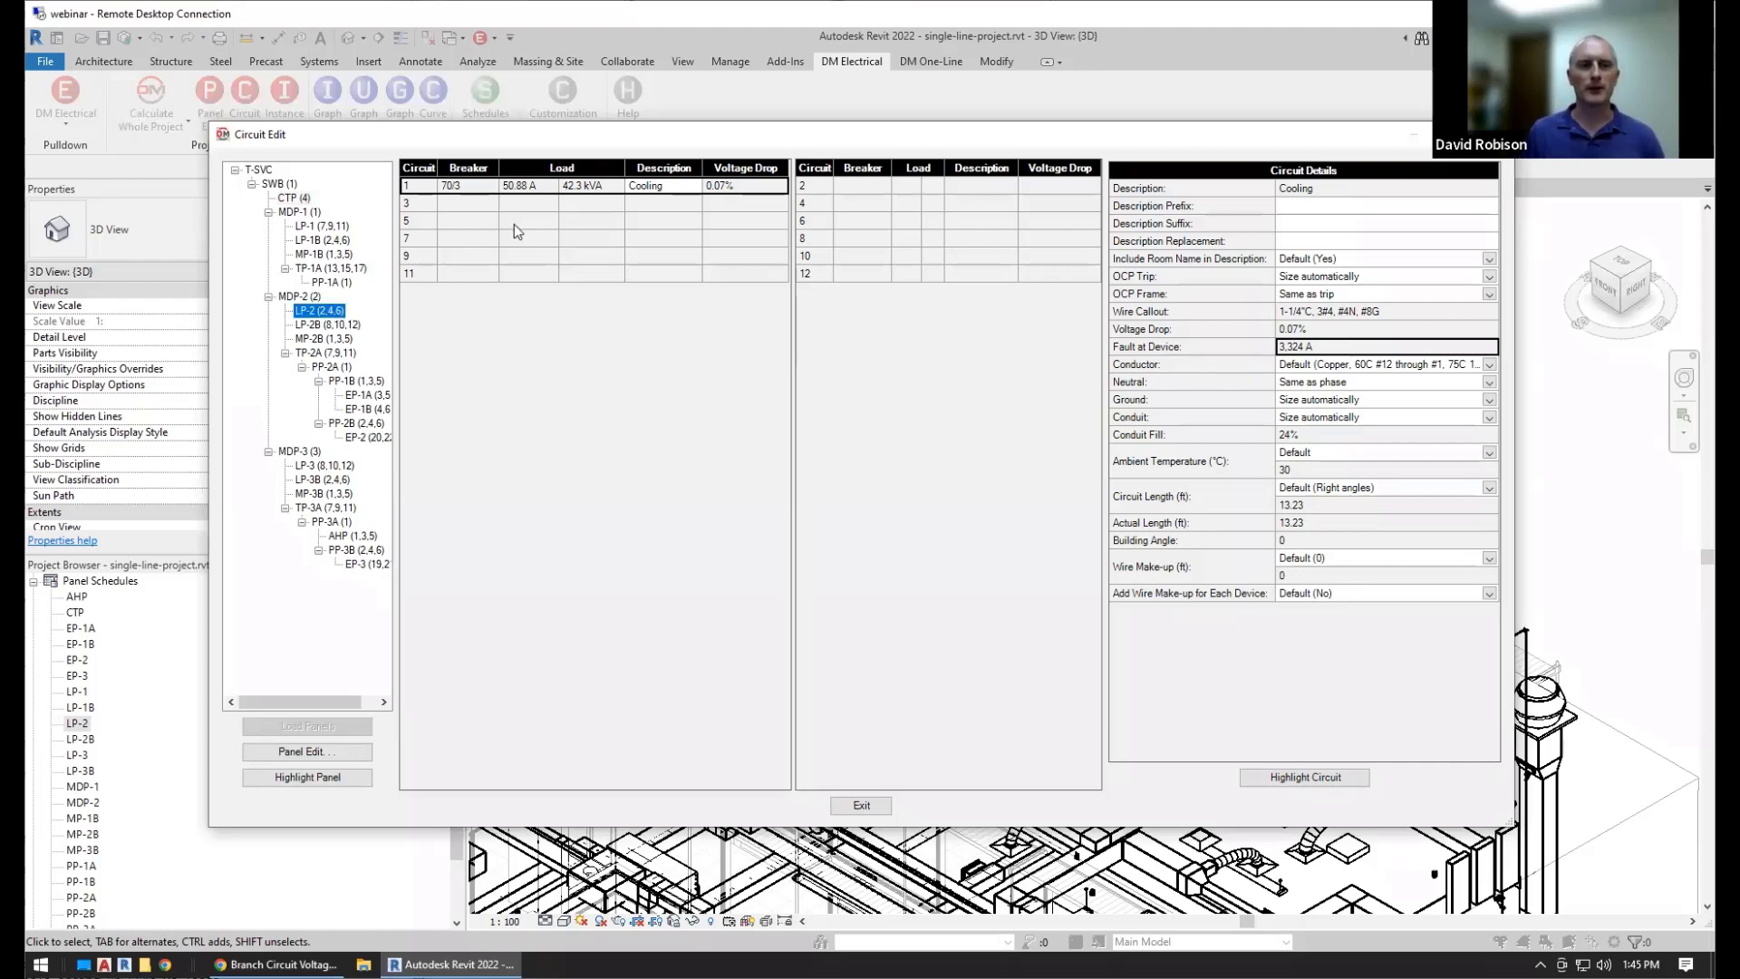
pyautogui.click(516, 205)
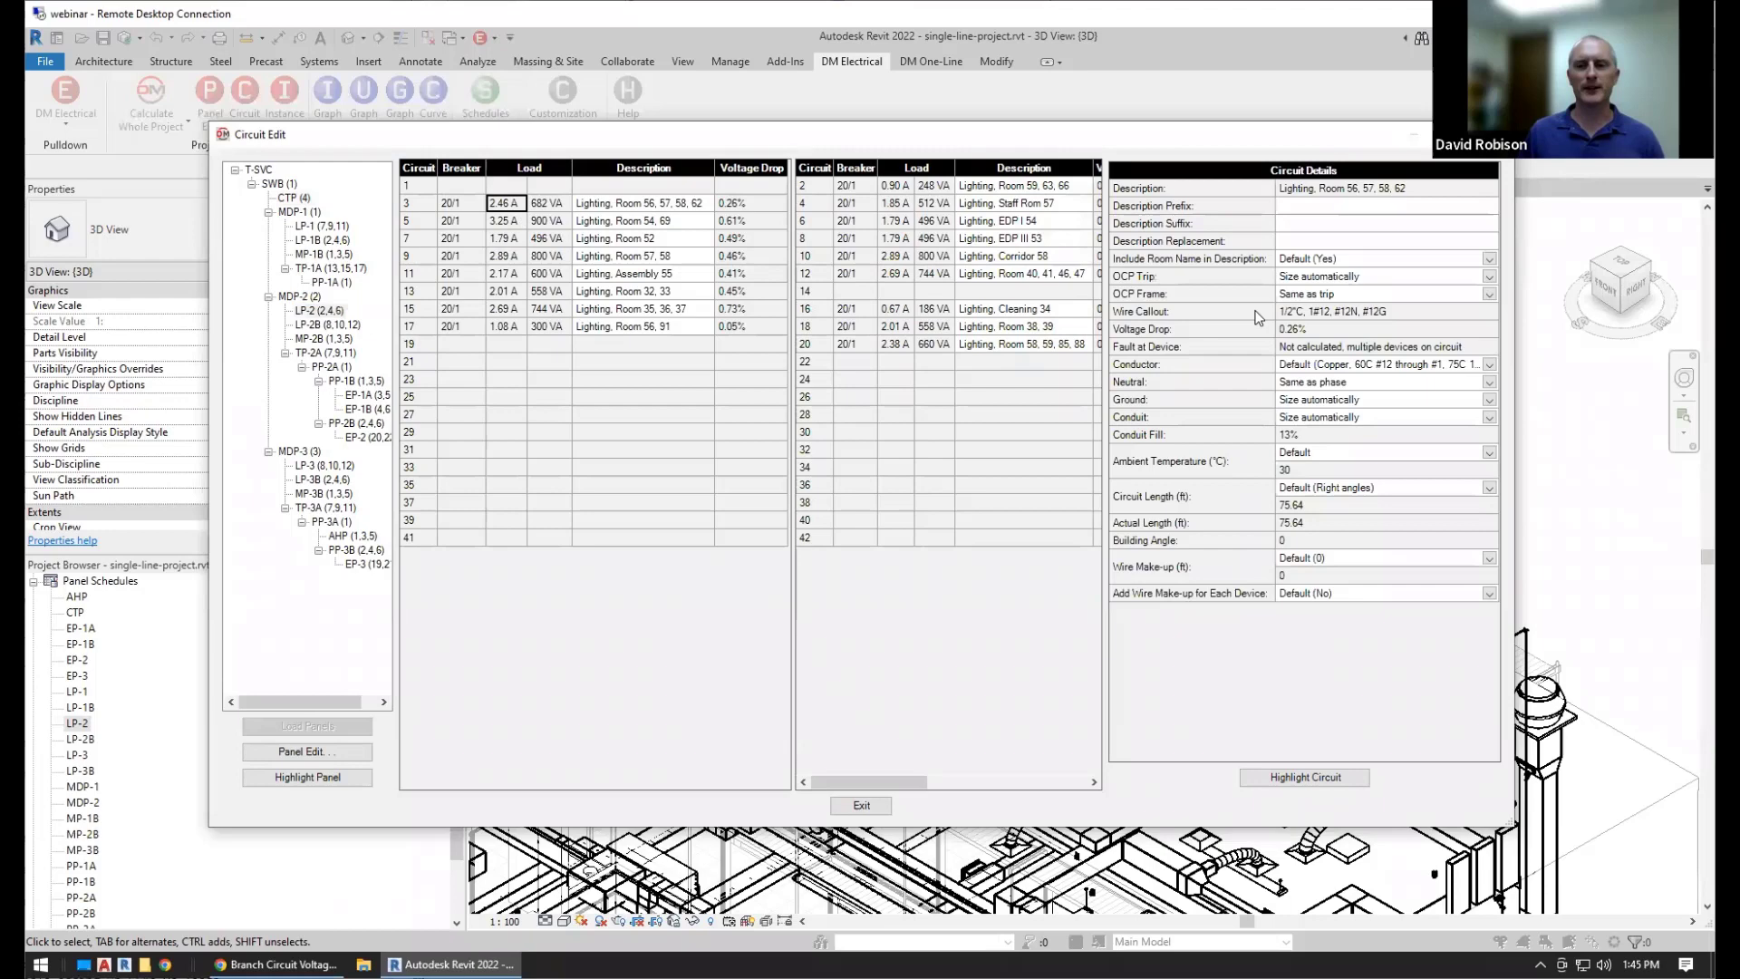
pyautogui.click(1337, 349)
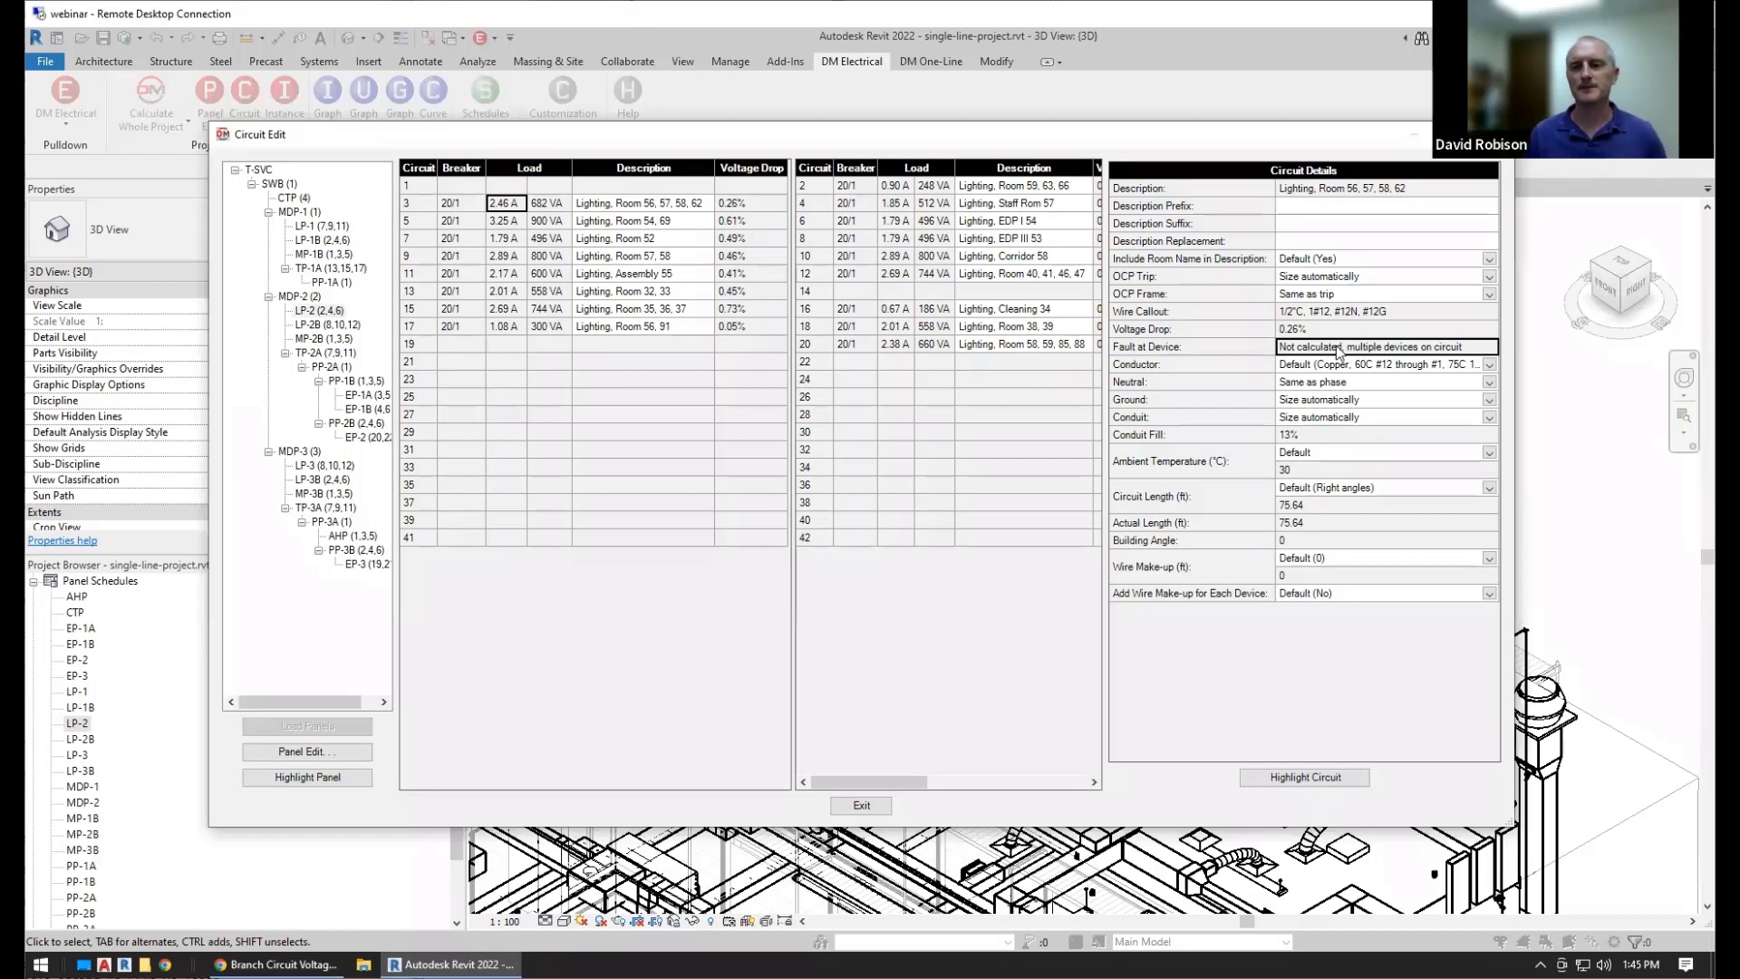
pyautogui.click(1246, 365)
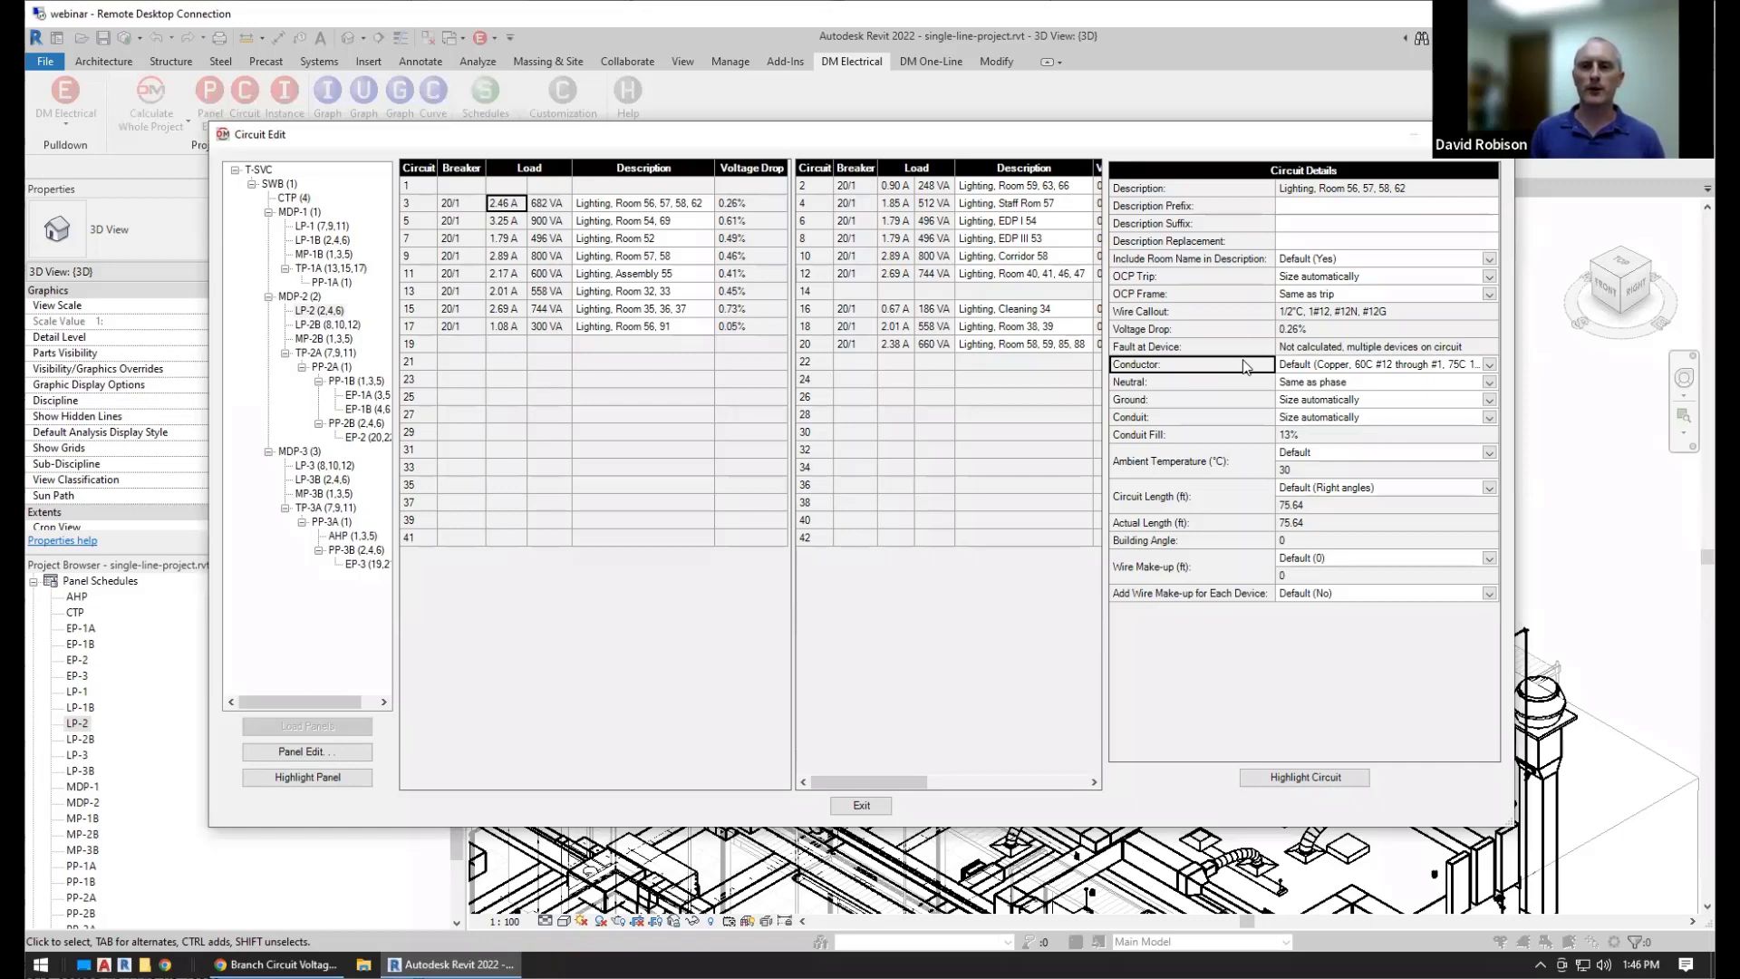
pyautogui.click(1363, 364)
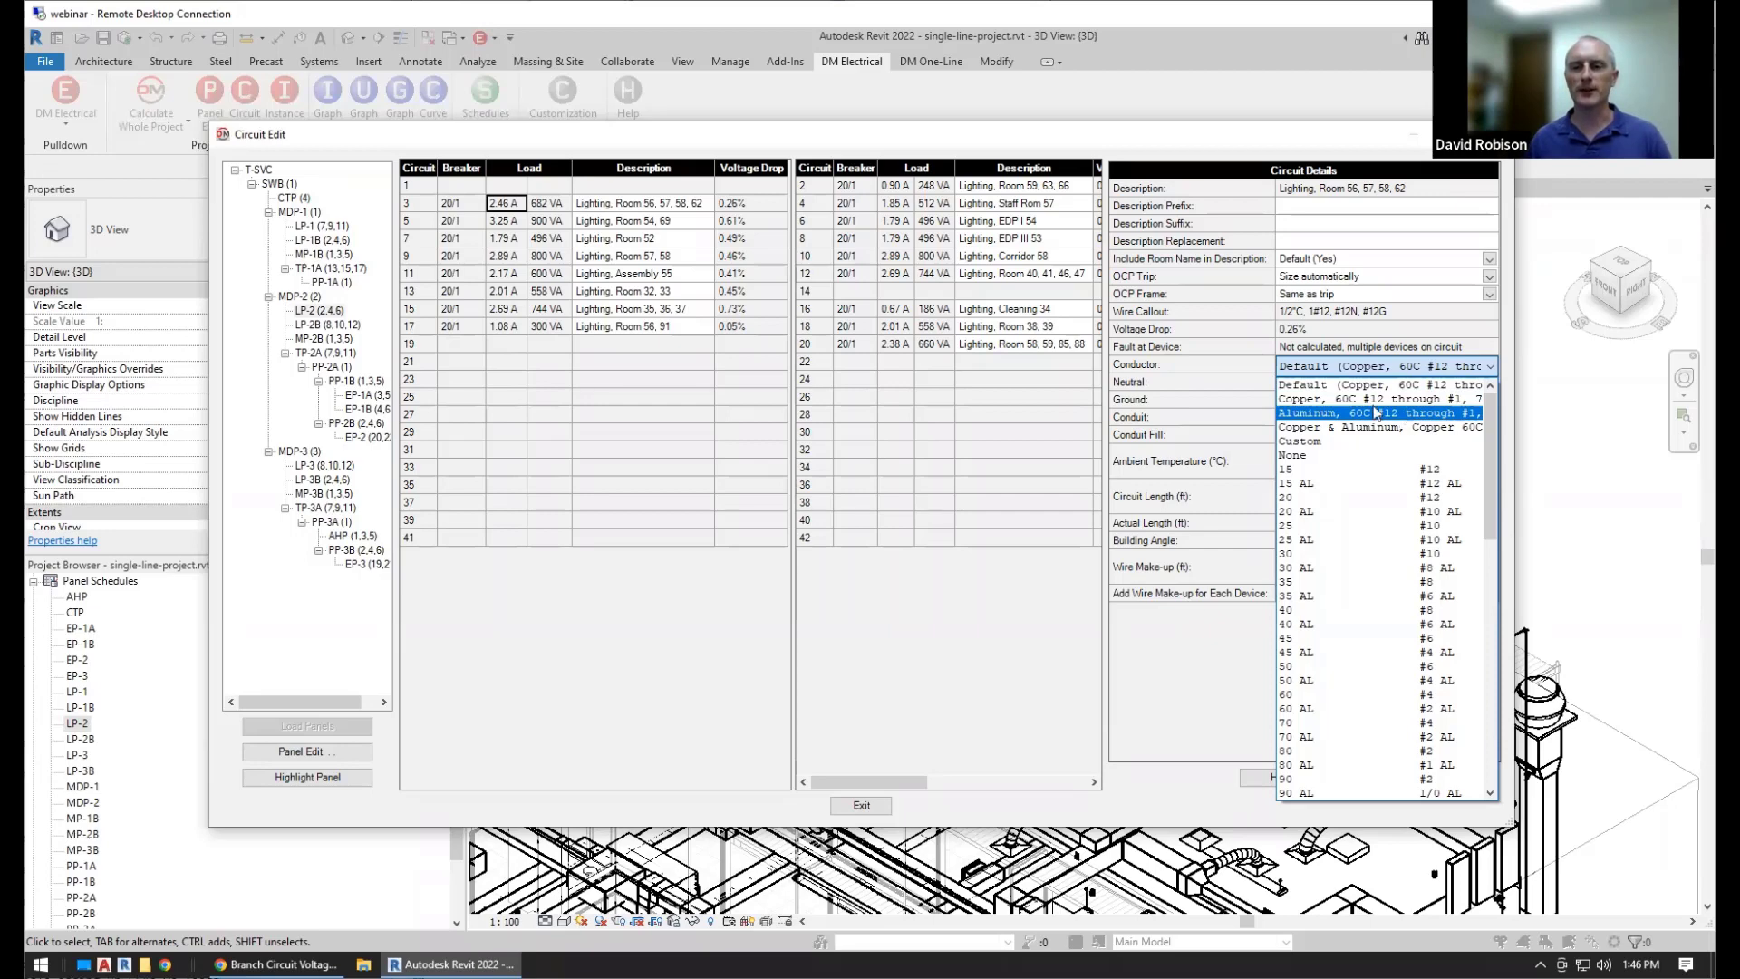
# Try Aluminum, None, then Copper conductors on LP-2 circuit 3, finally setting it to Custom
pyautogui.click(1404, 414)
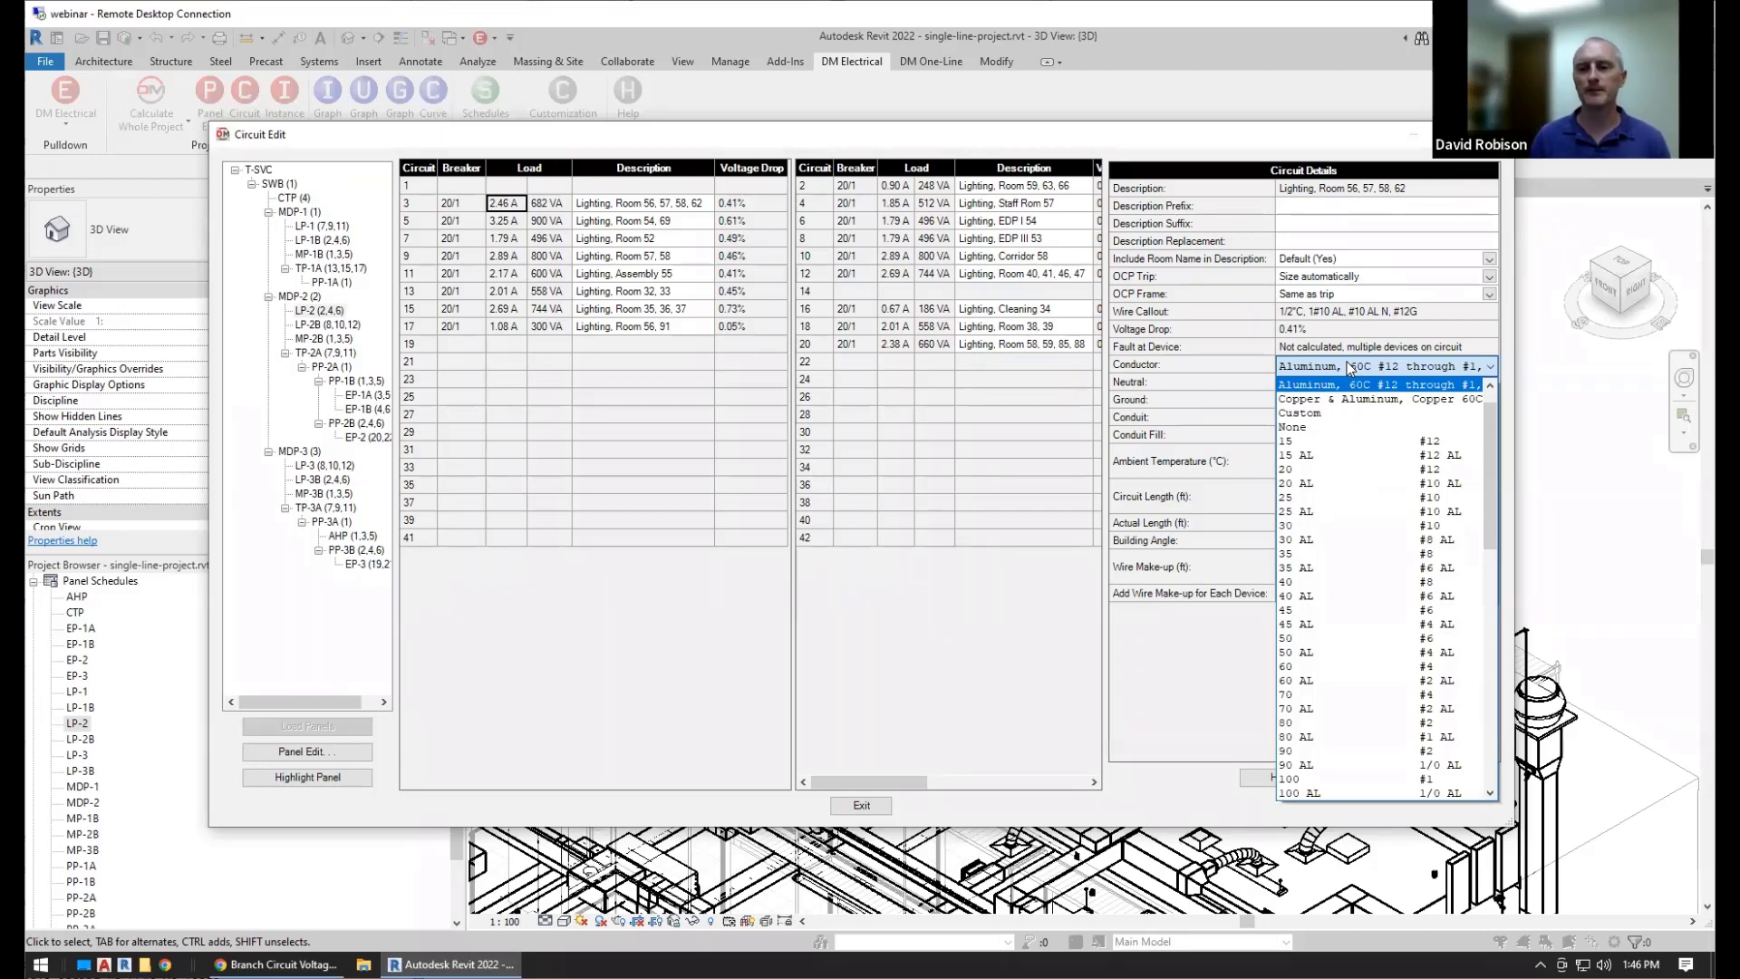
pyautogui.click(1340, 428)
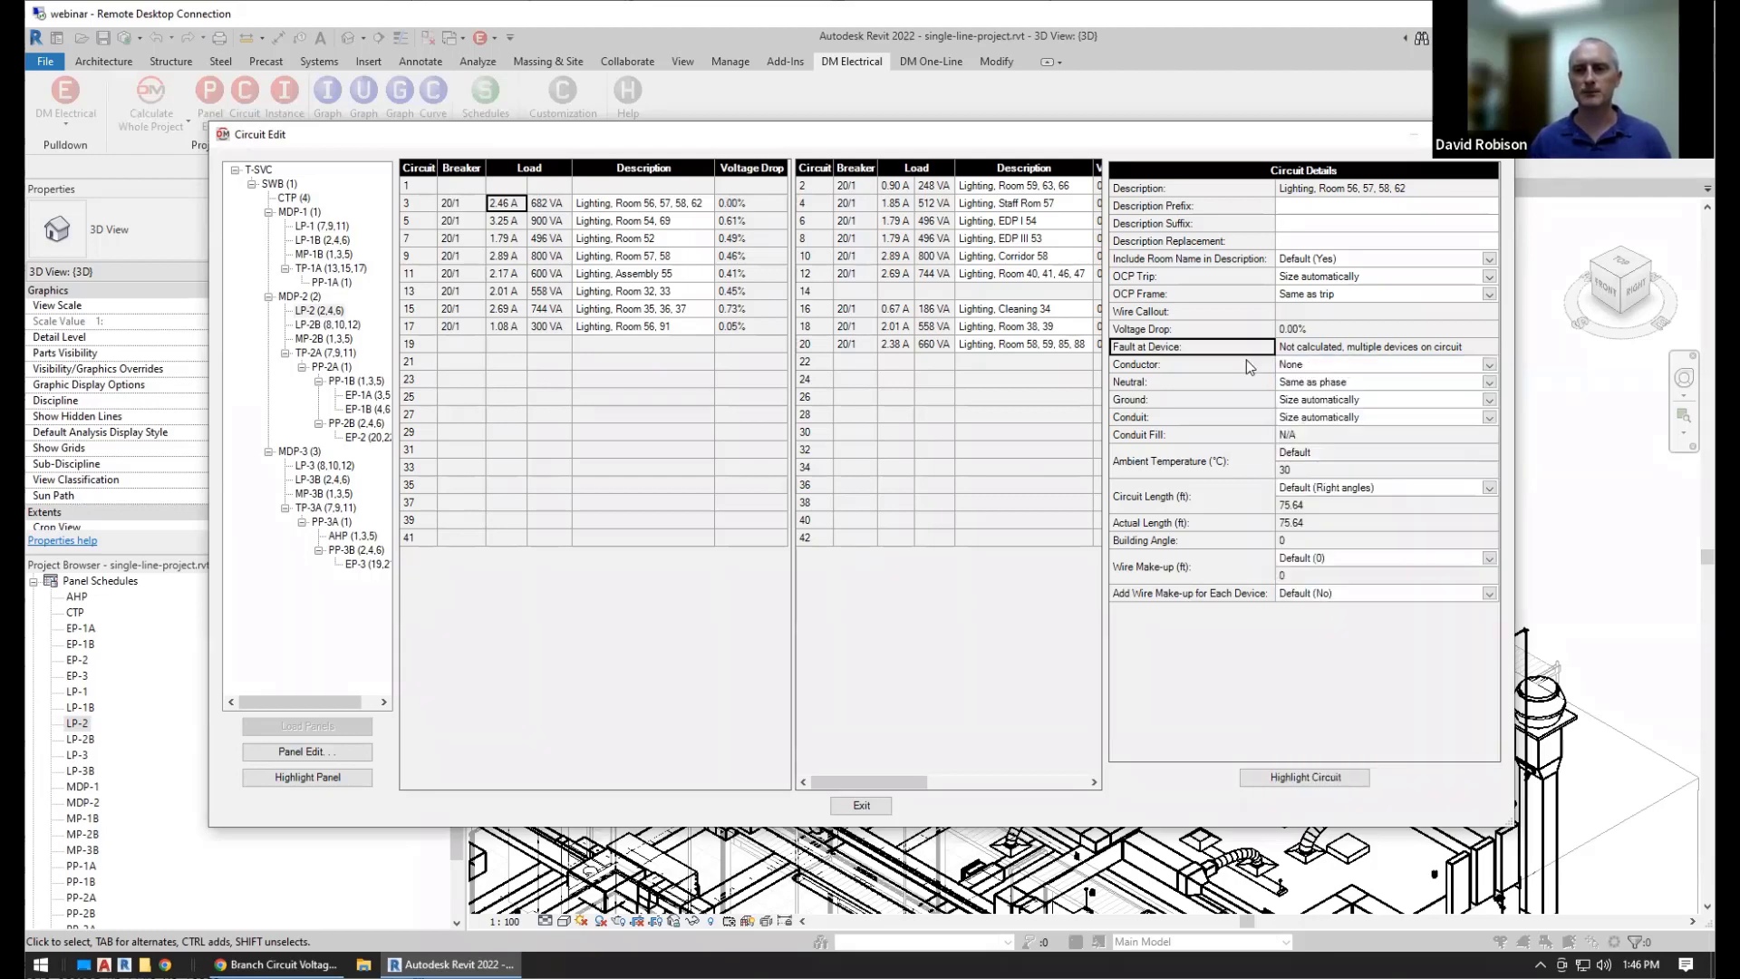
pyautogui.click(1386, 366)
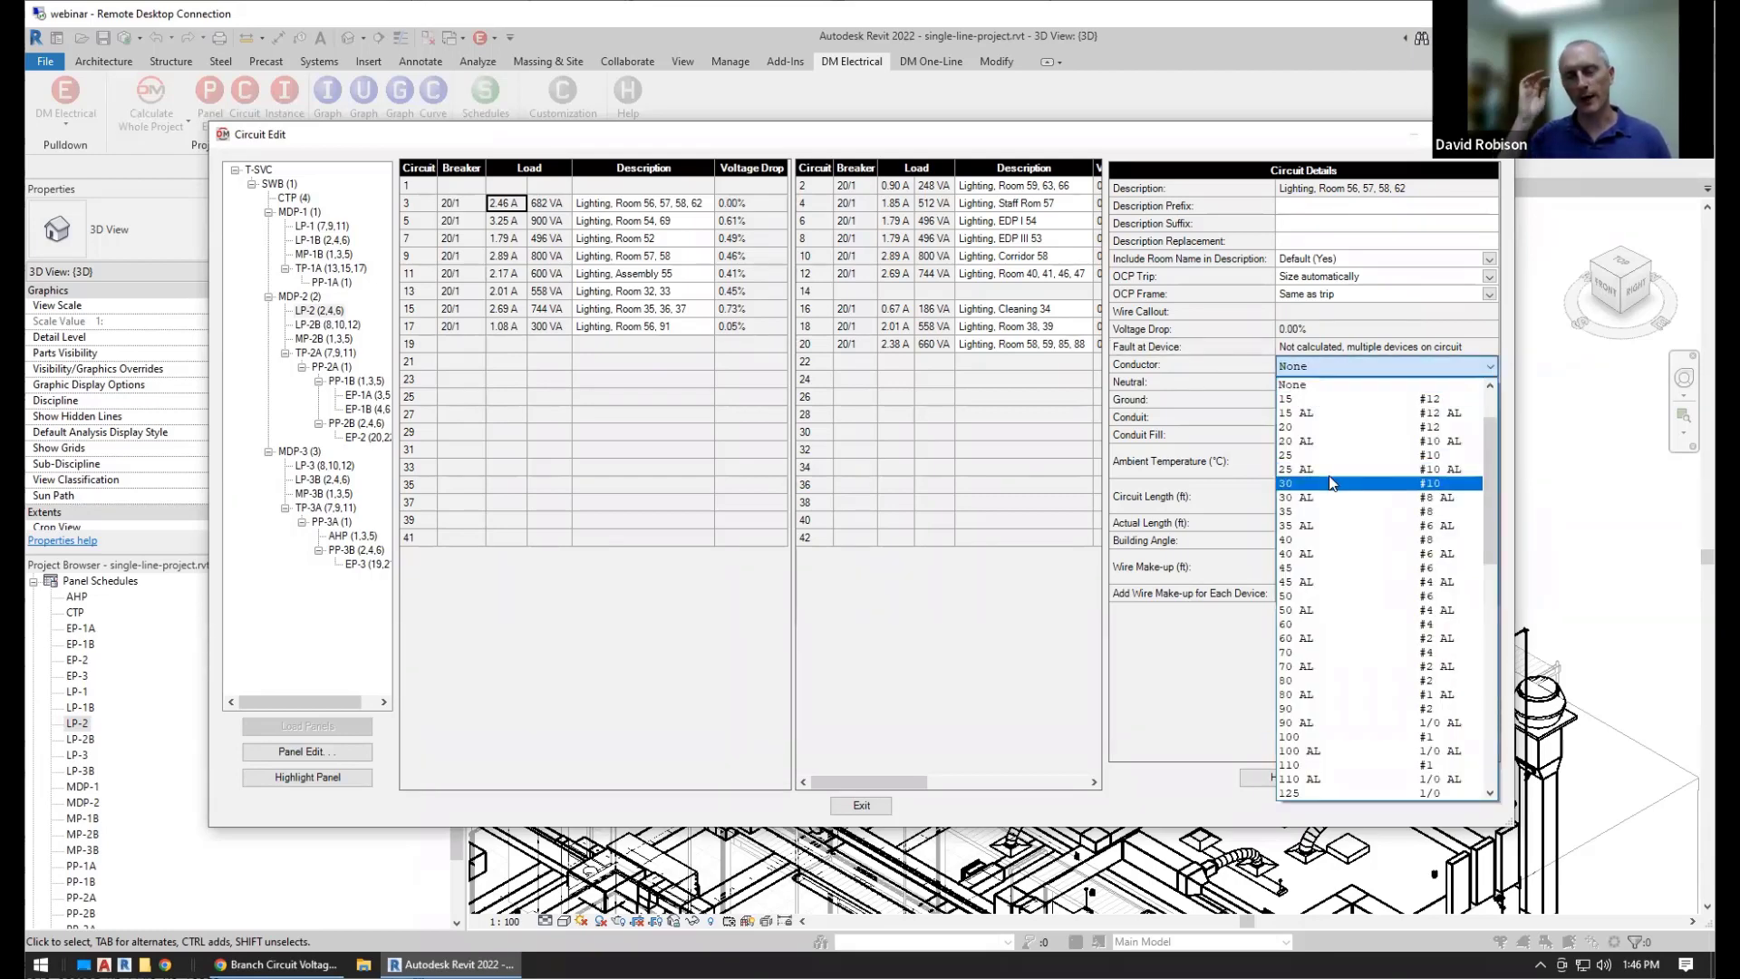
pyautogui.scroll(-2, 1427, 584)
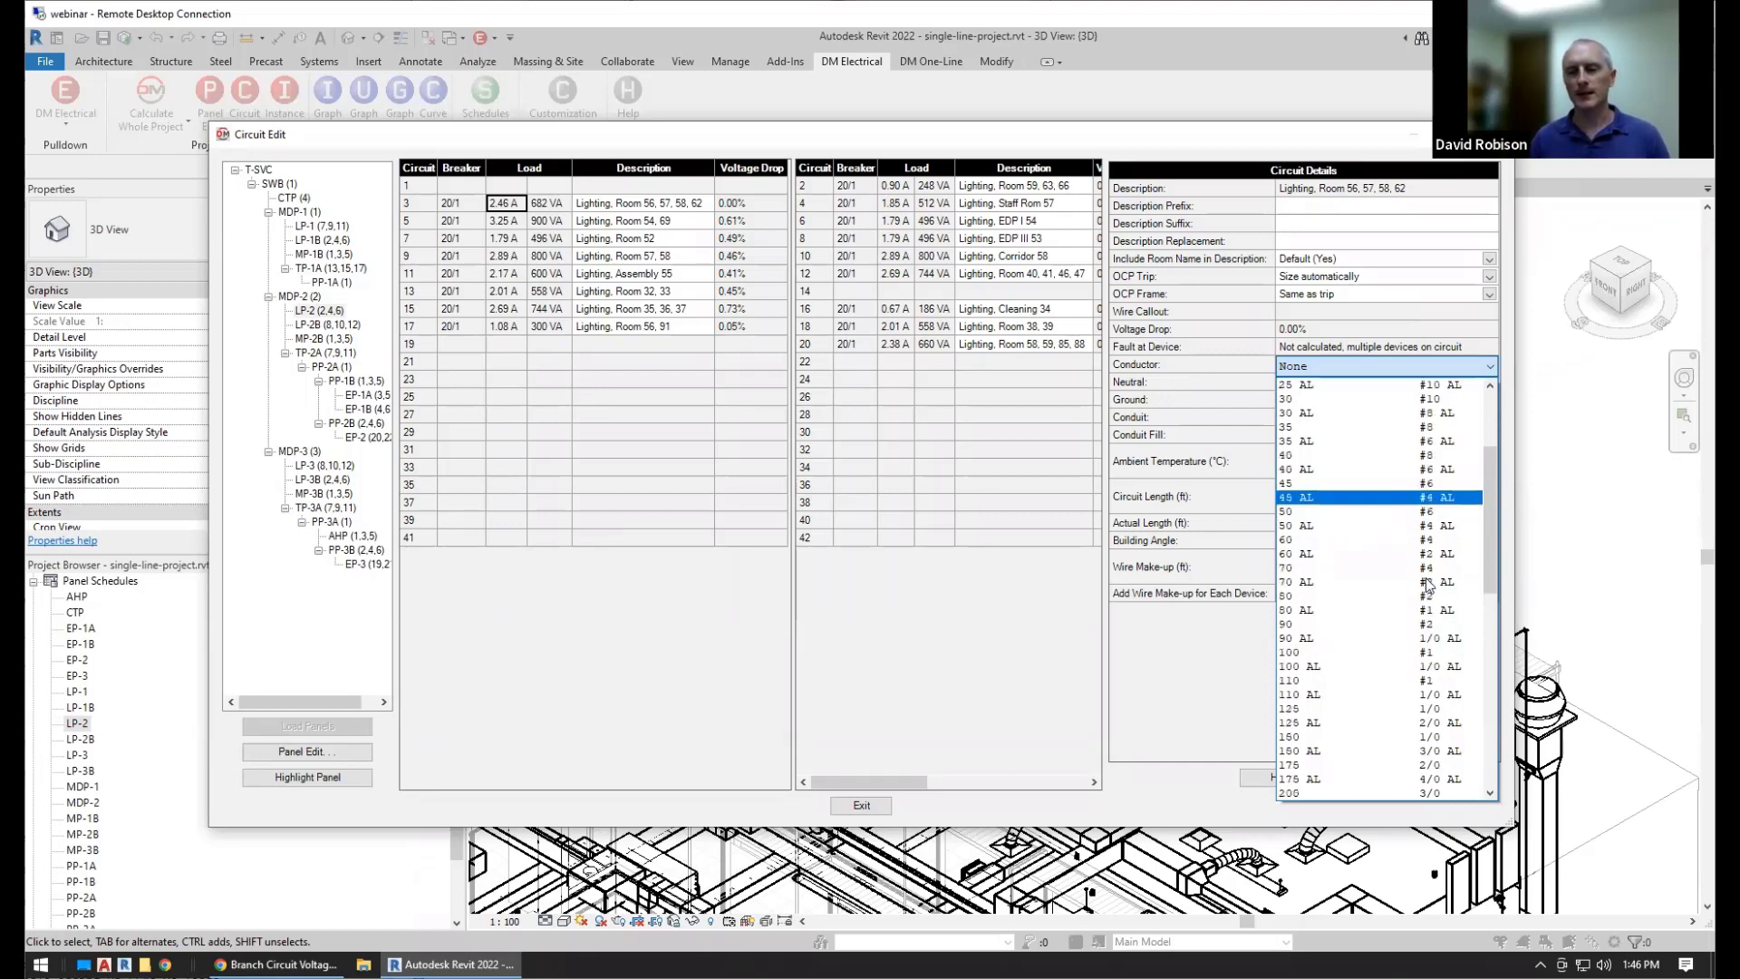
pyautogui.scroll(4, 1404, 571)
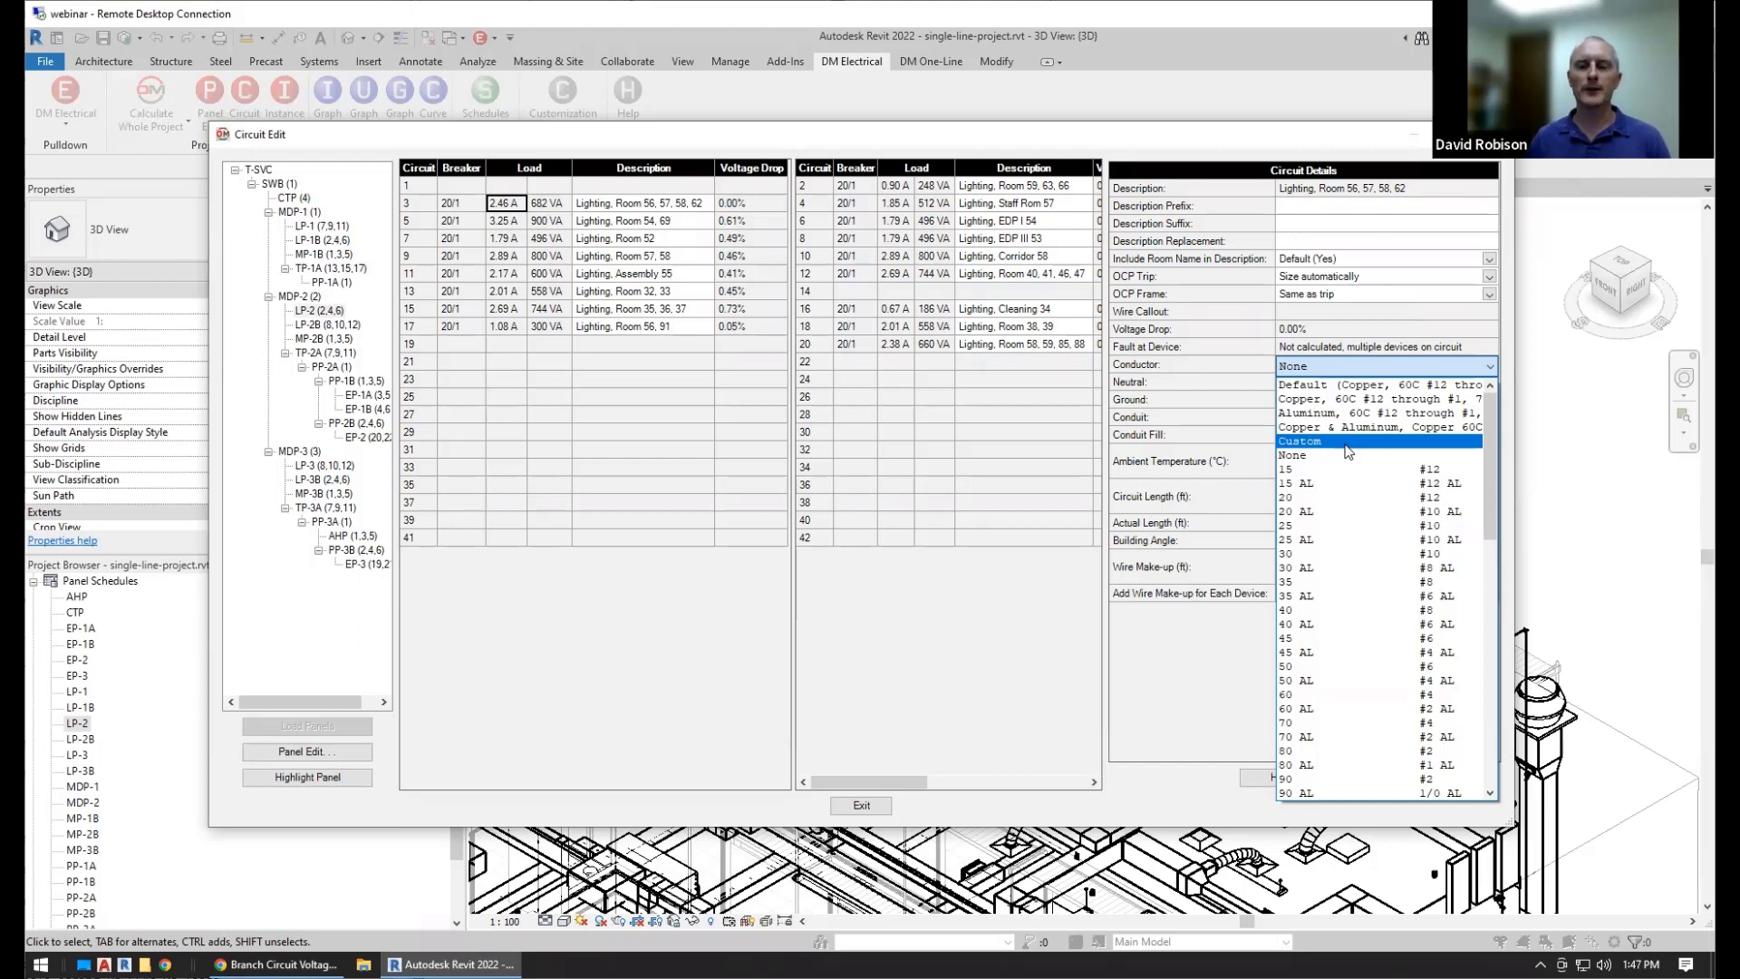
pyautogui.click(1341, 399)
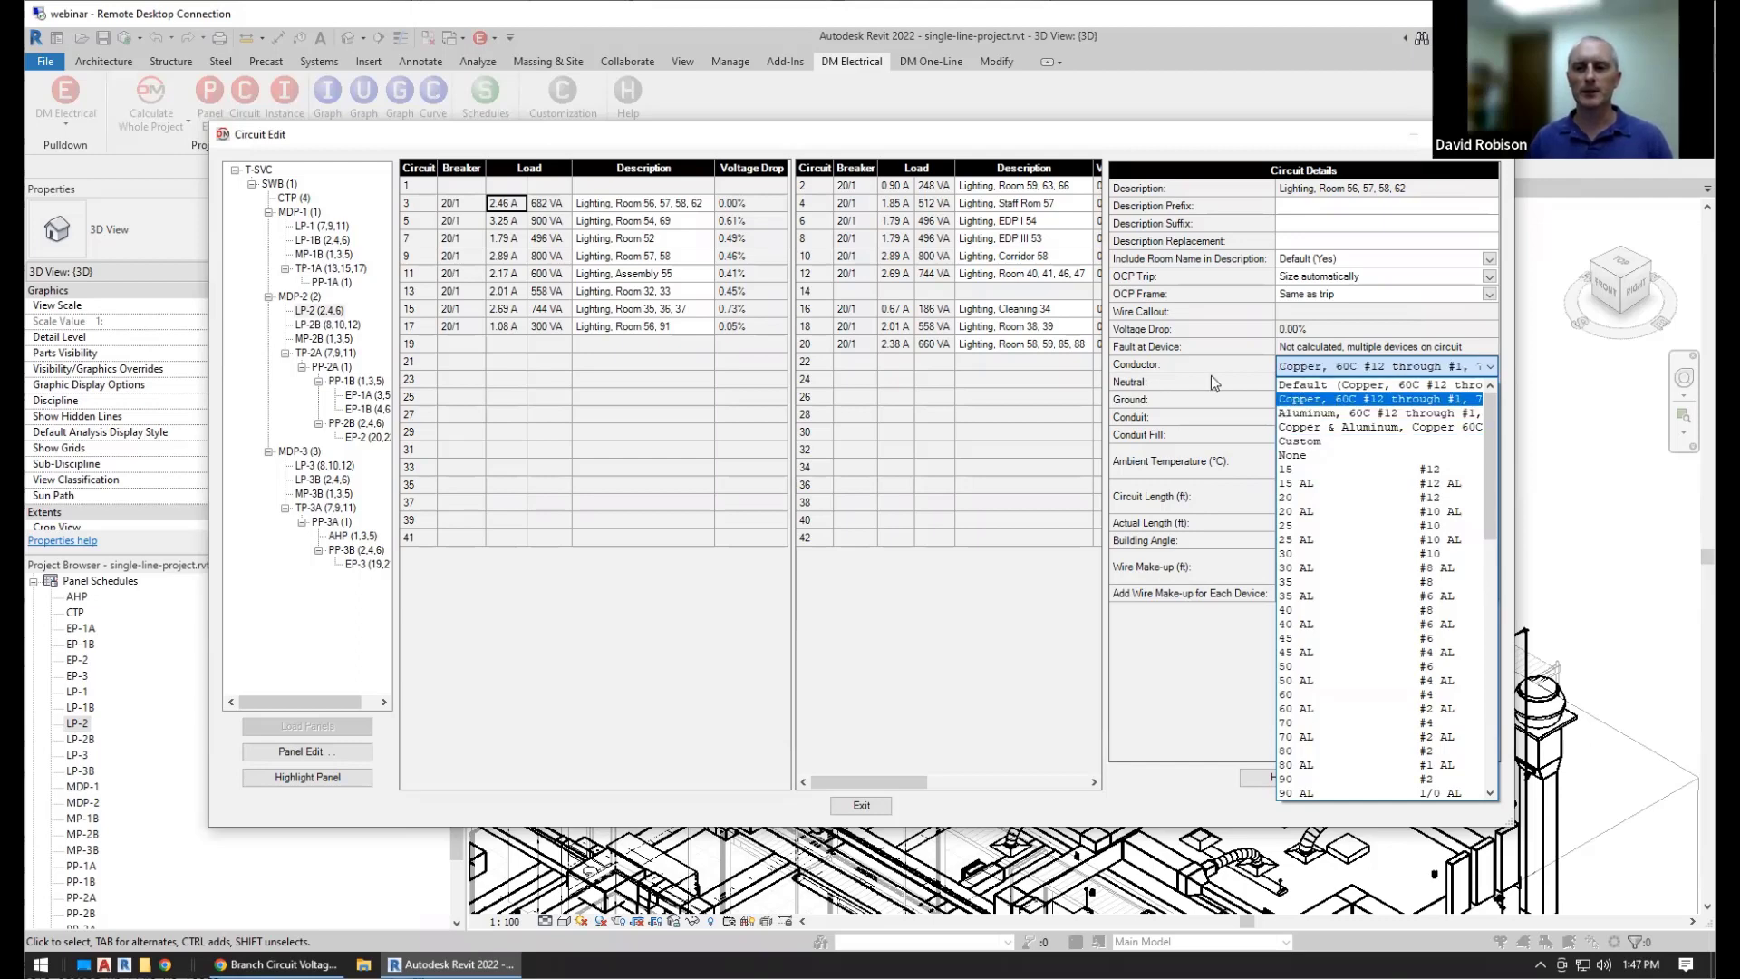
pyautogui.click(1327, 365)
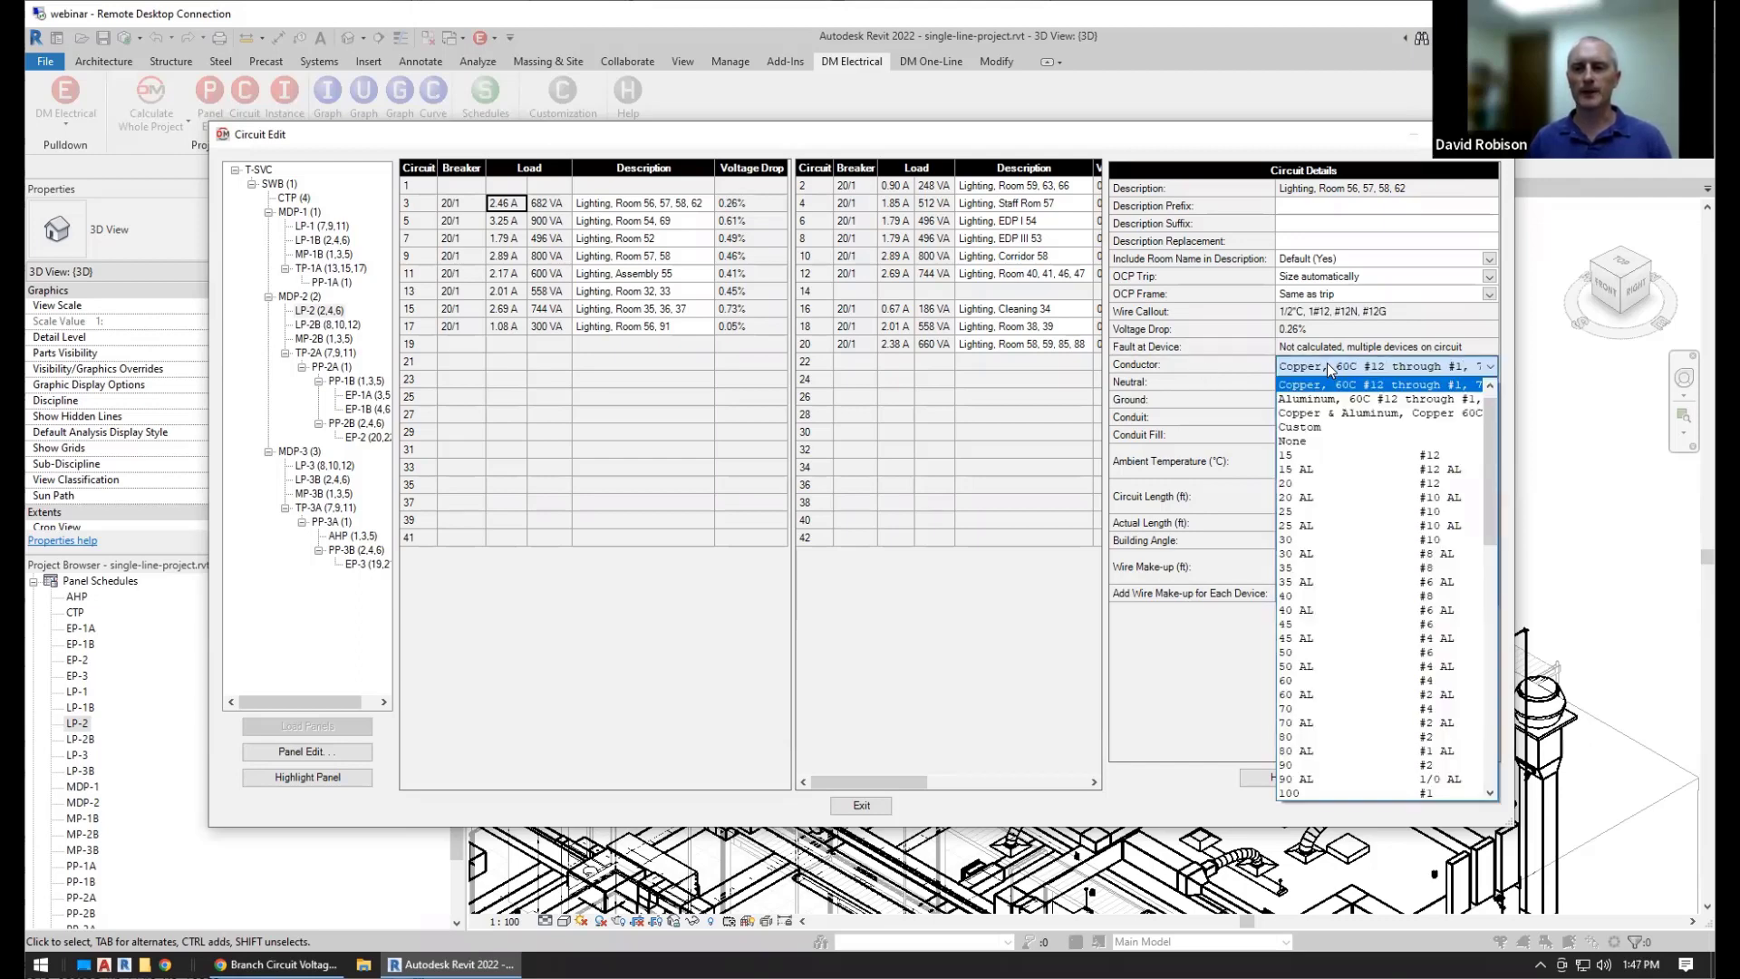
pyautogui.click(1330, 428)
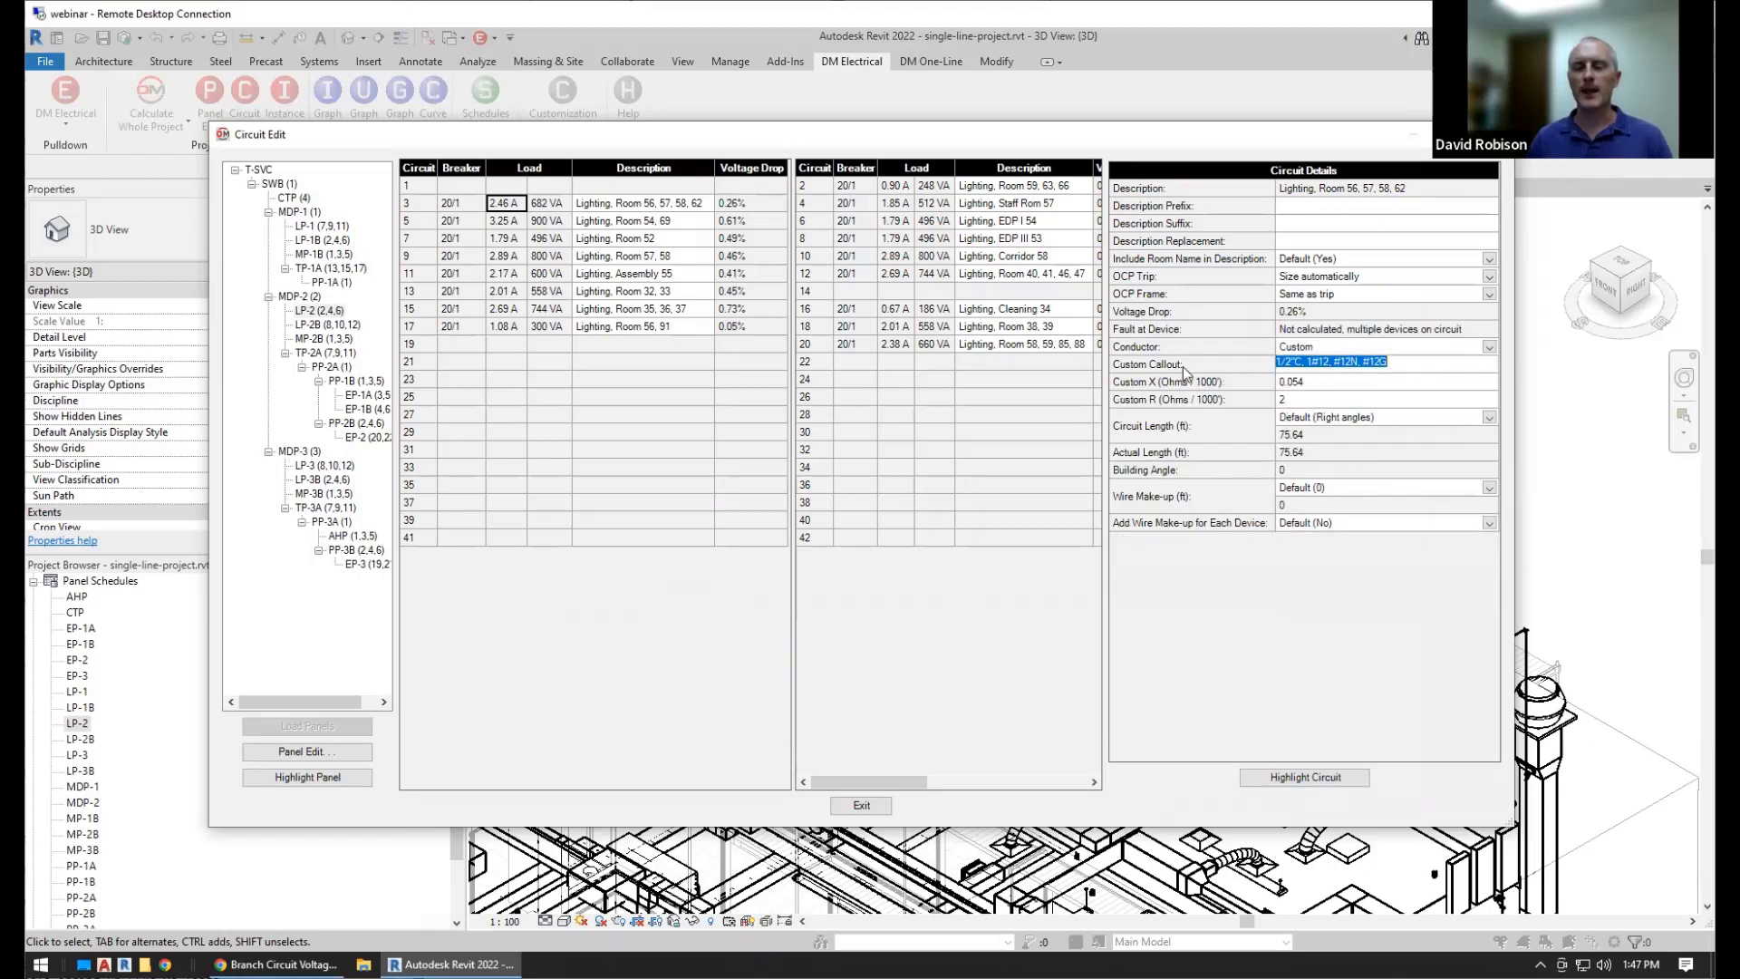
# Commit LP-2 circuit 3's custom resistance entry so its conductor reverts to Default copper at 13% fill
pyautogui.click(1323, 400)
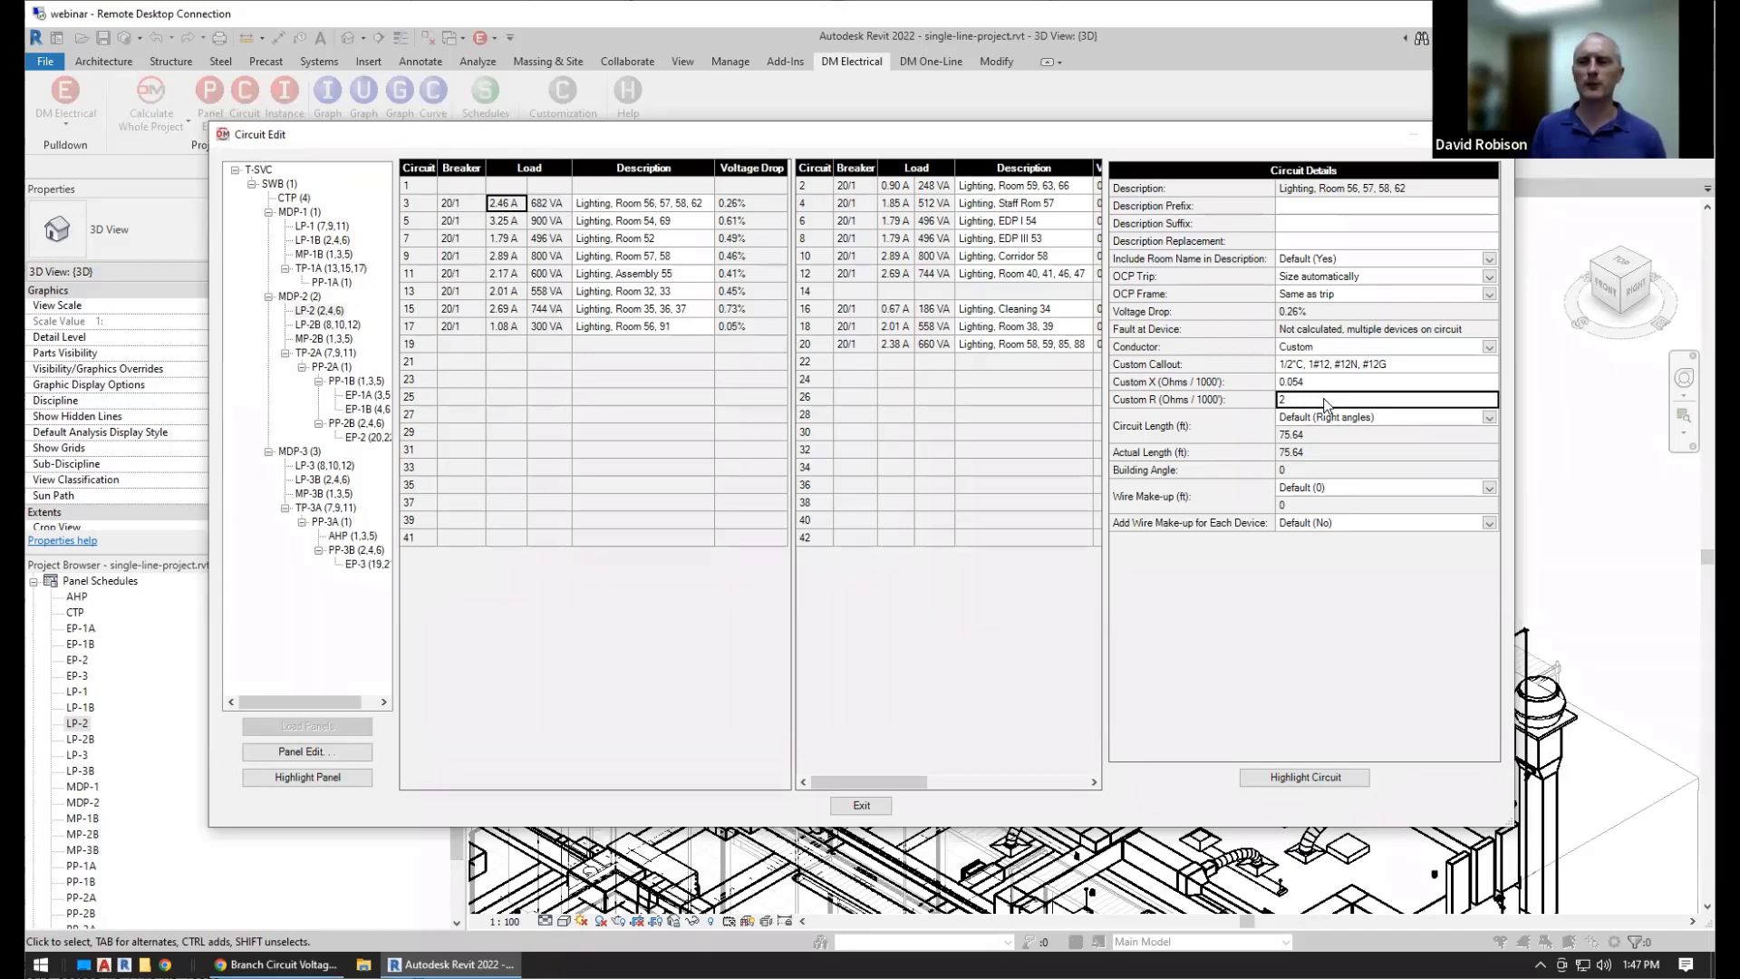
pyautogui.click(1325, 384)
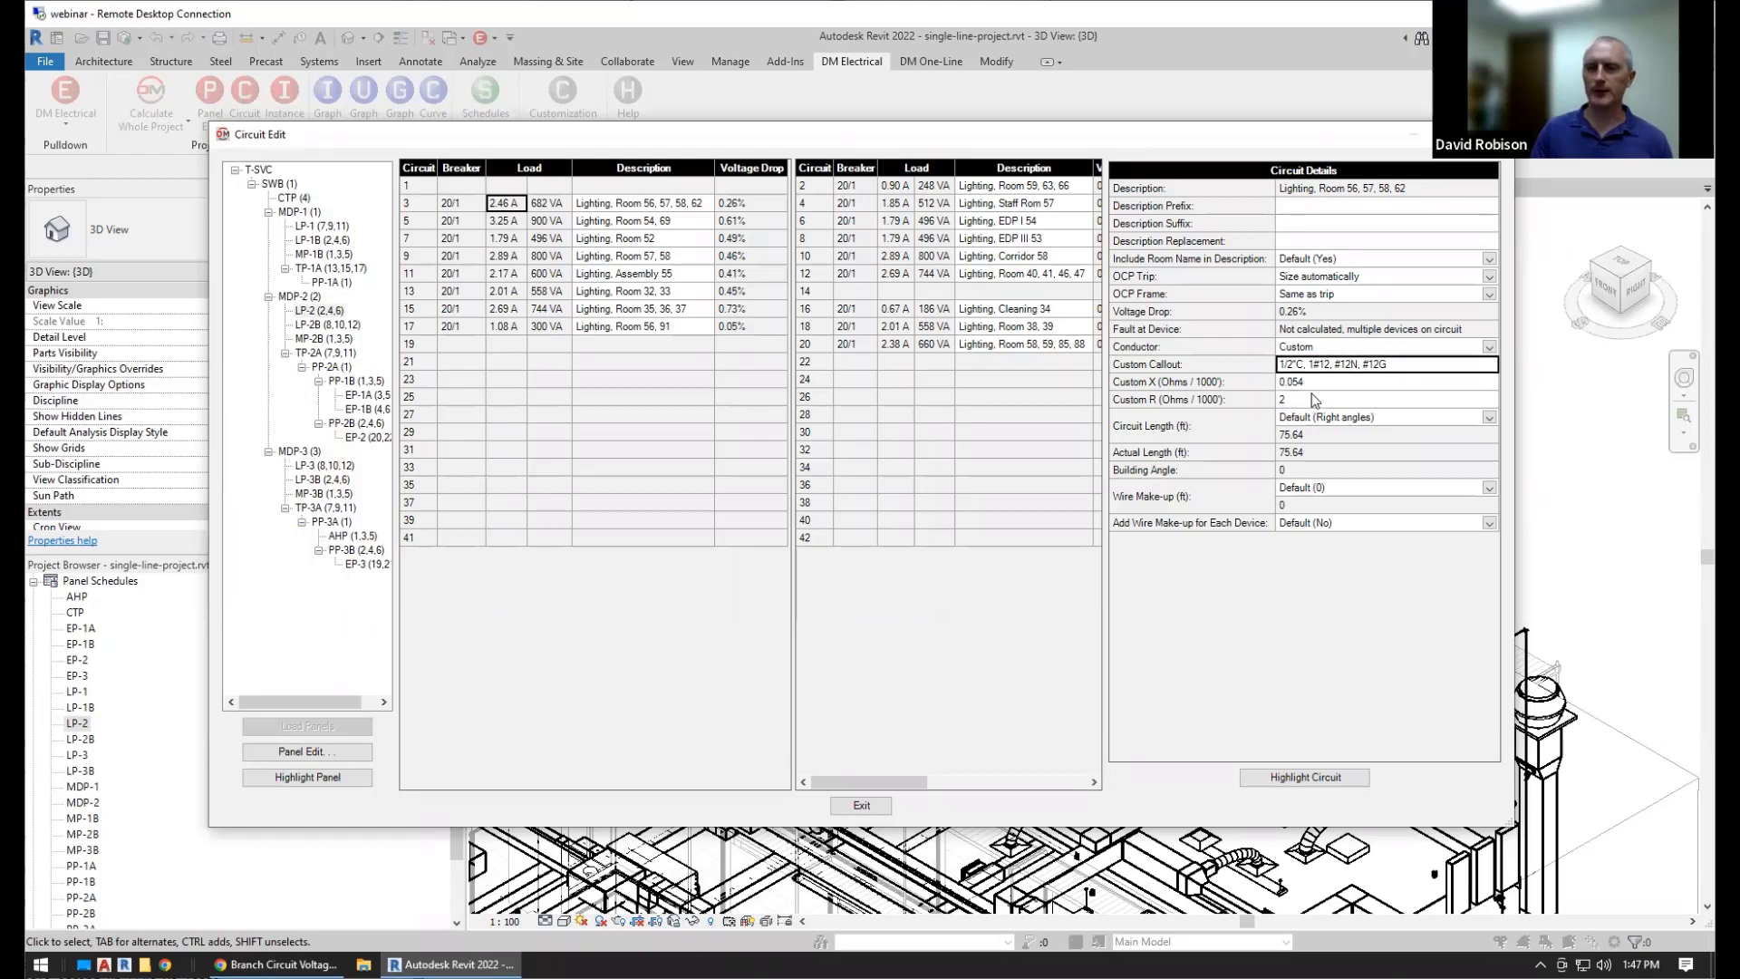
pyautogui.click(1312, 397)
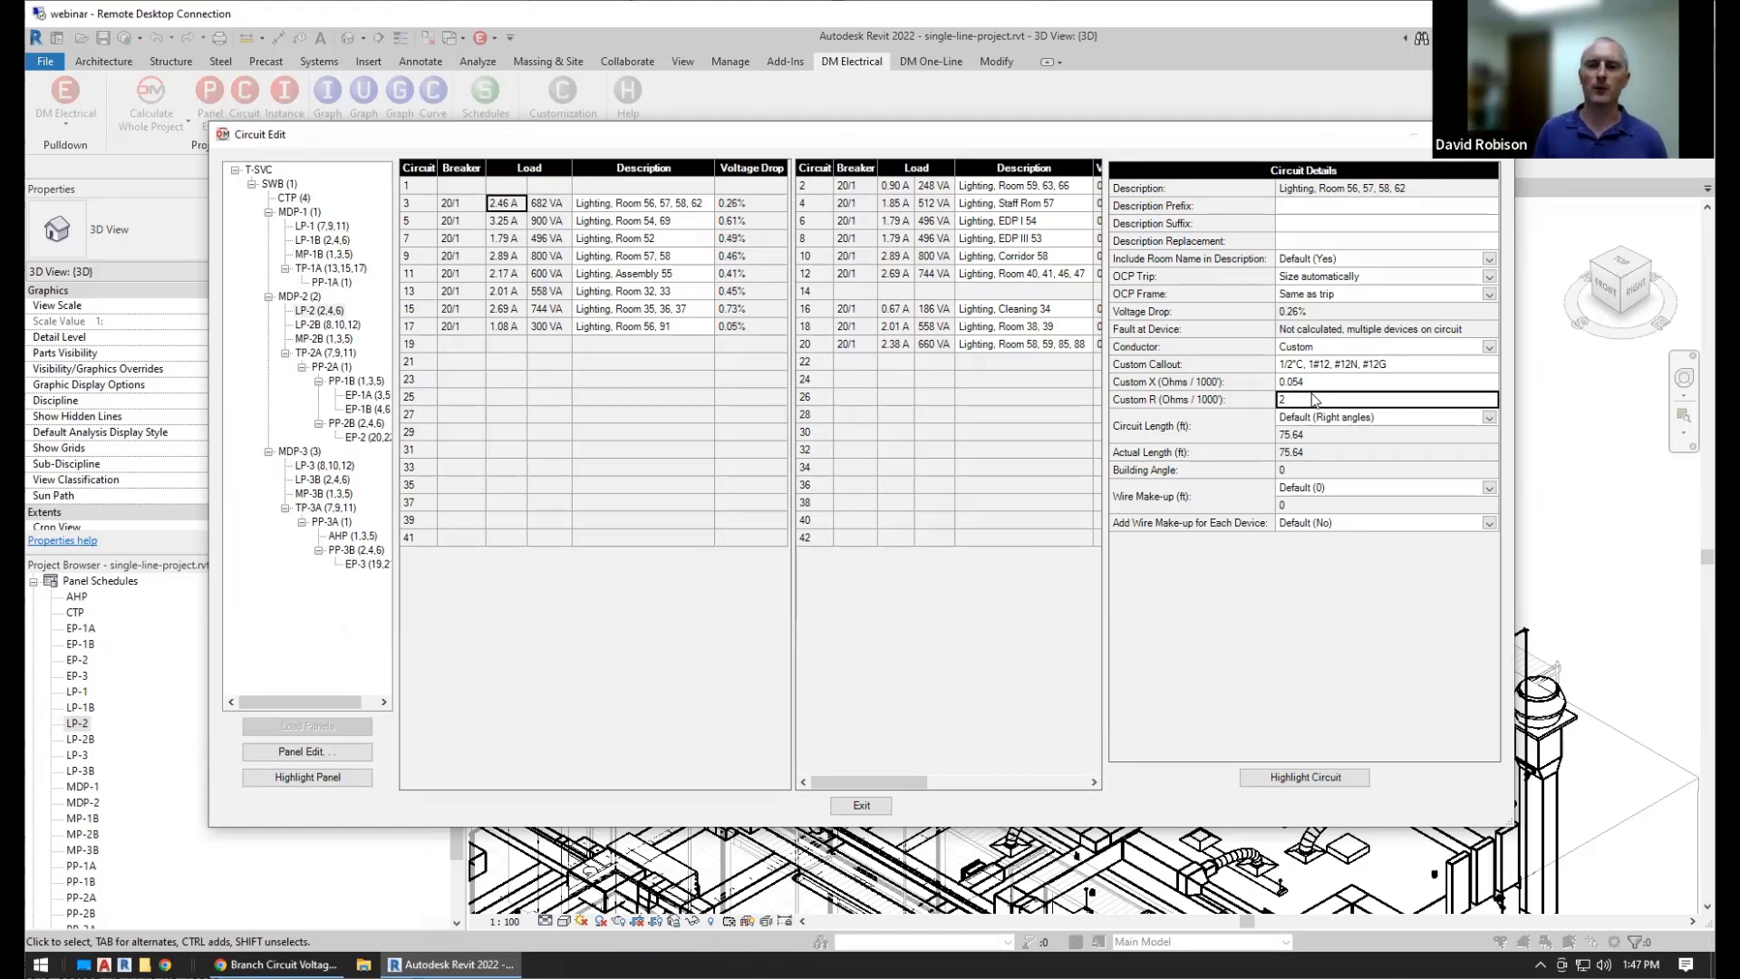
pyautogui.click(1210, 349)
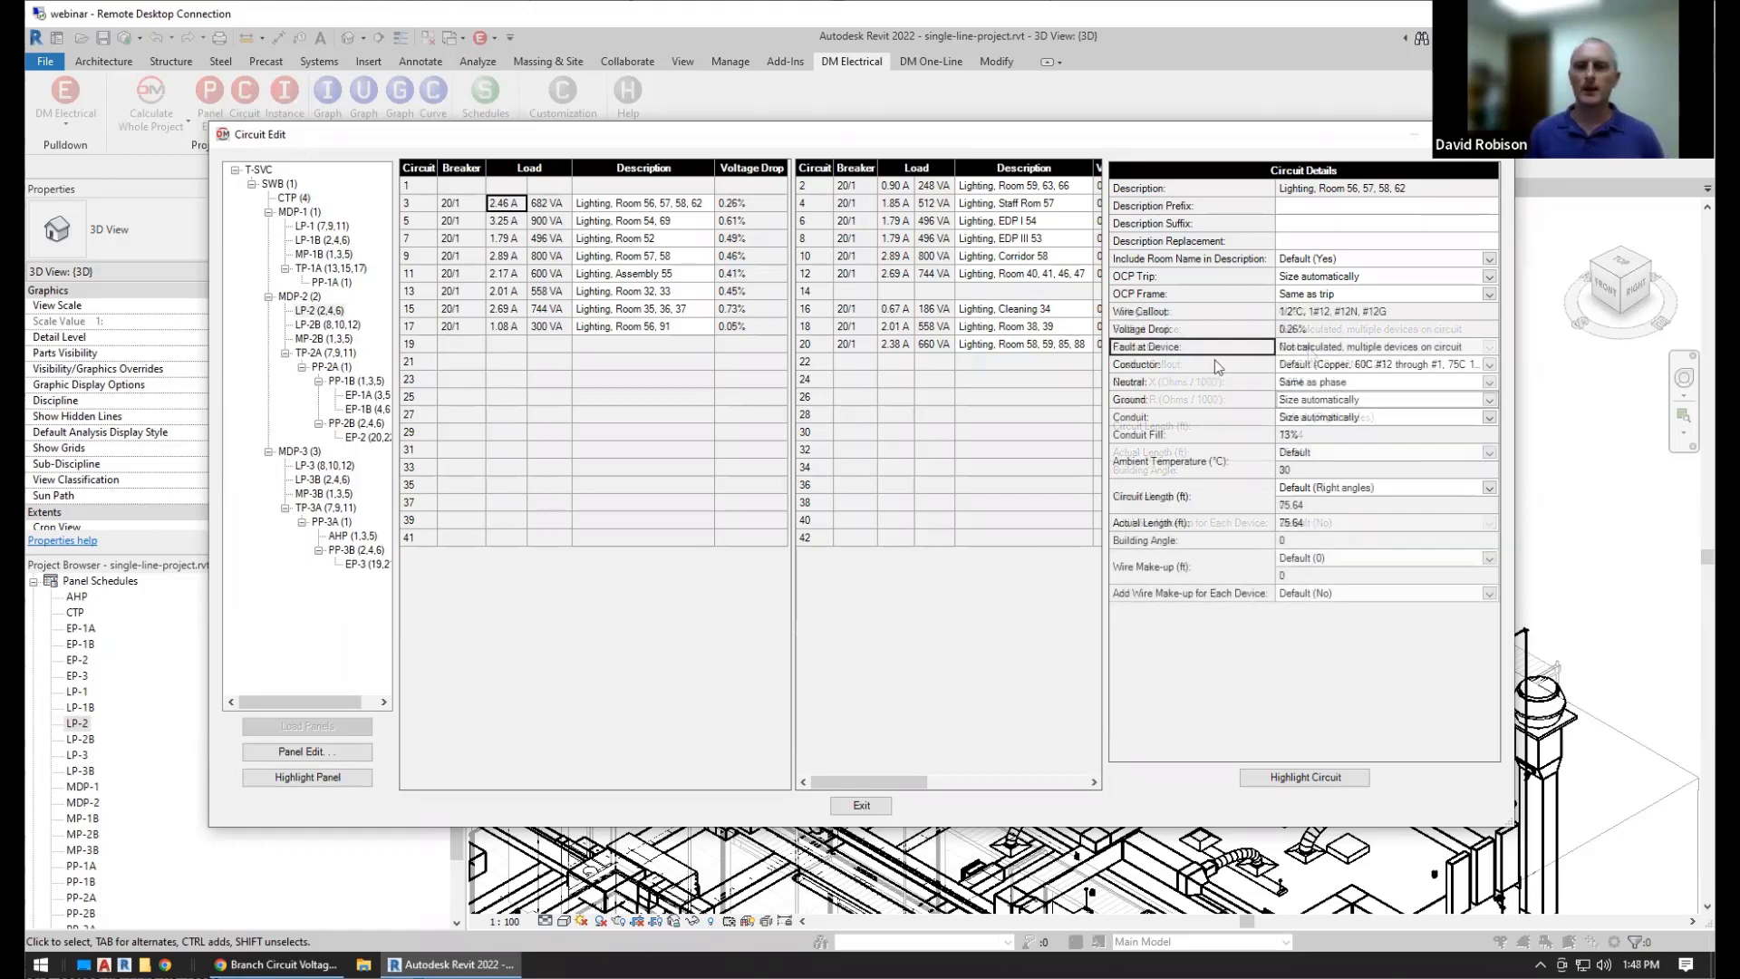
pyautogui.click(1216, 379)
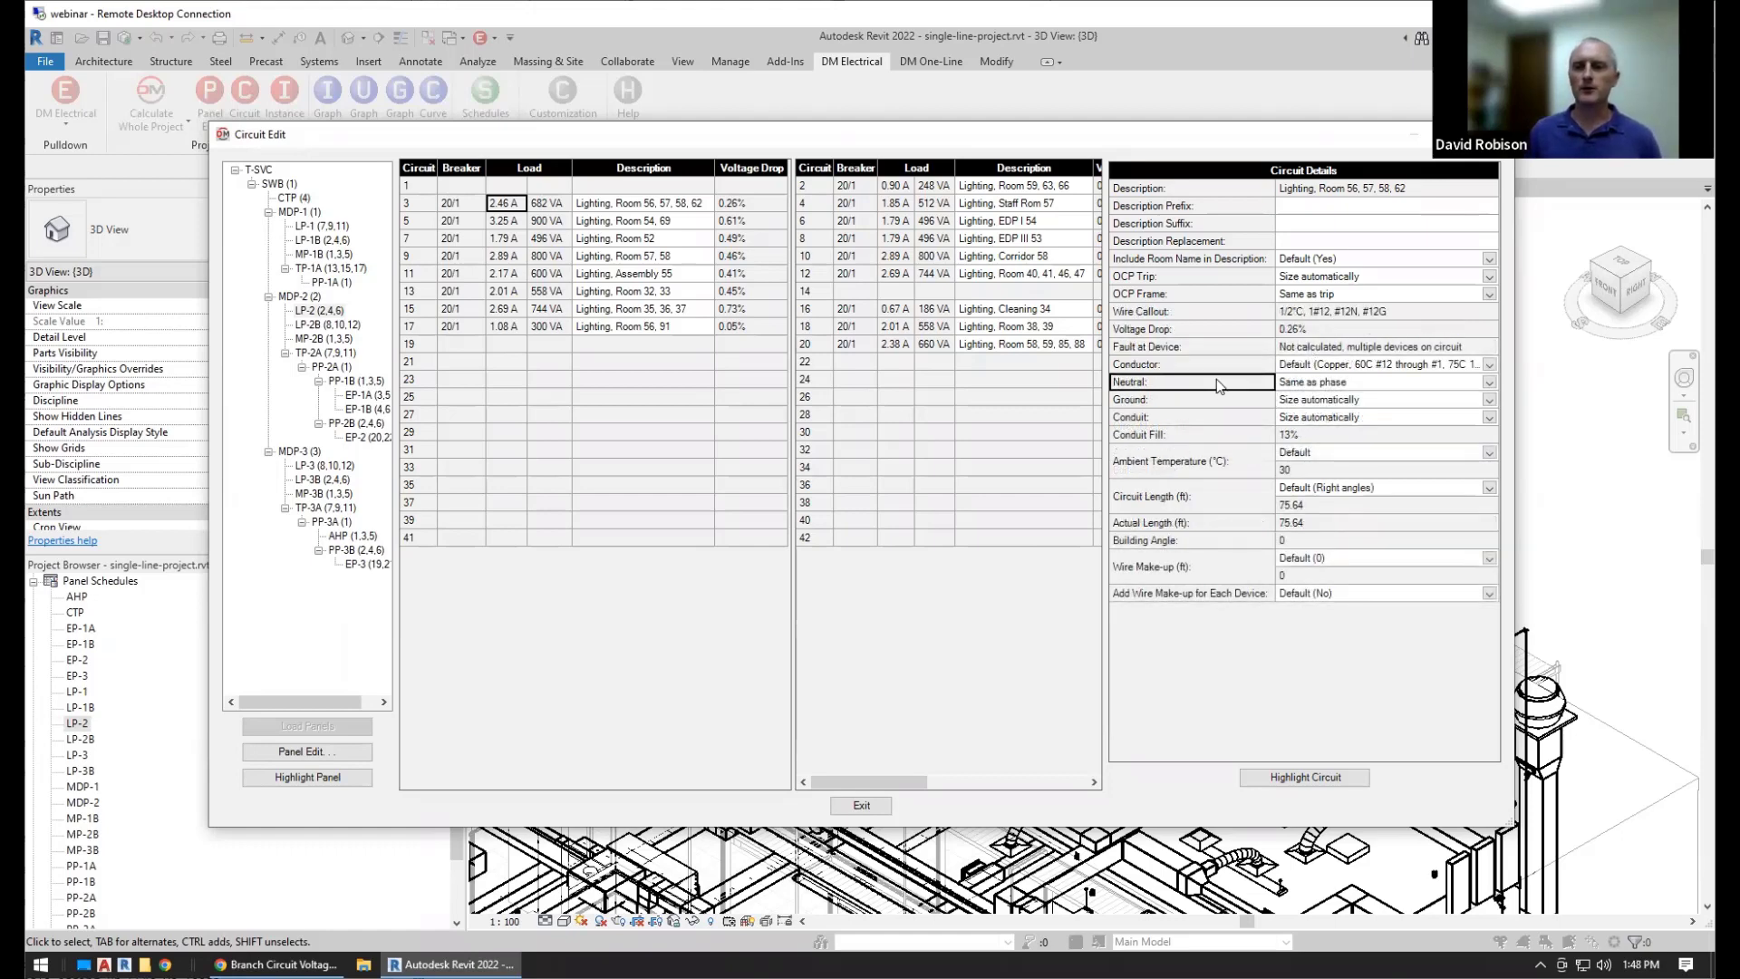
pyautogui.click(1331, 384)
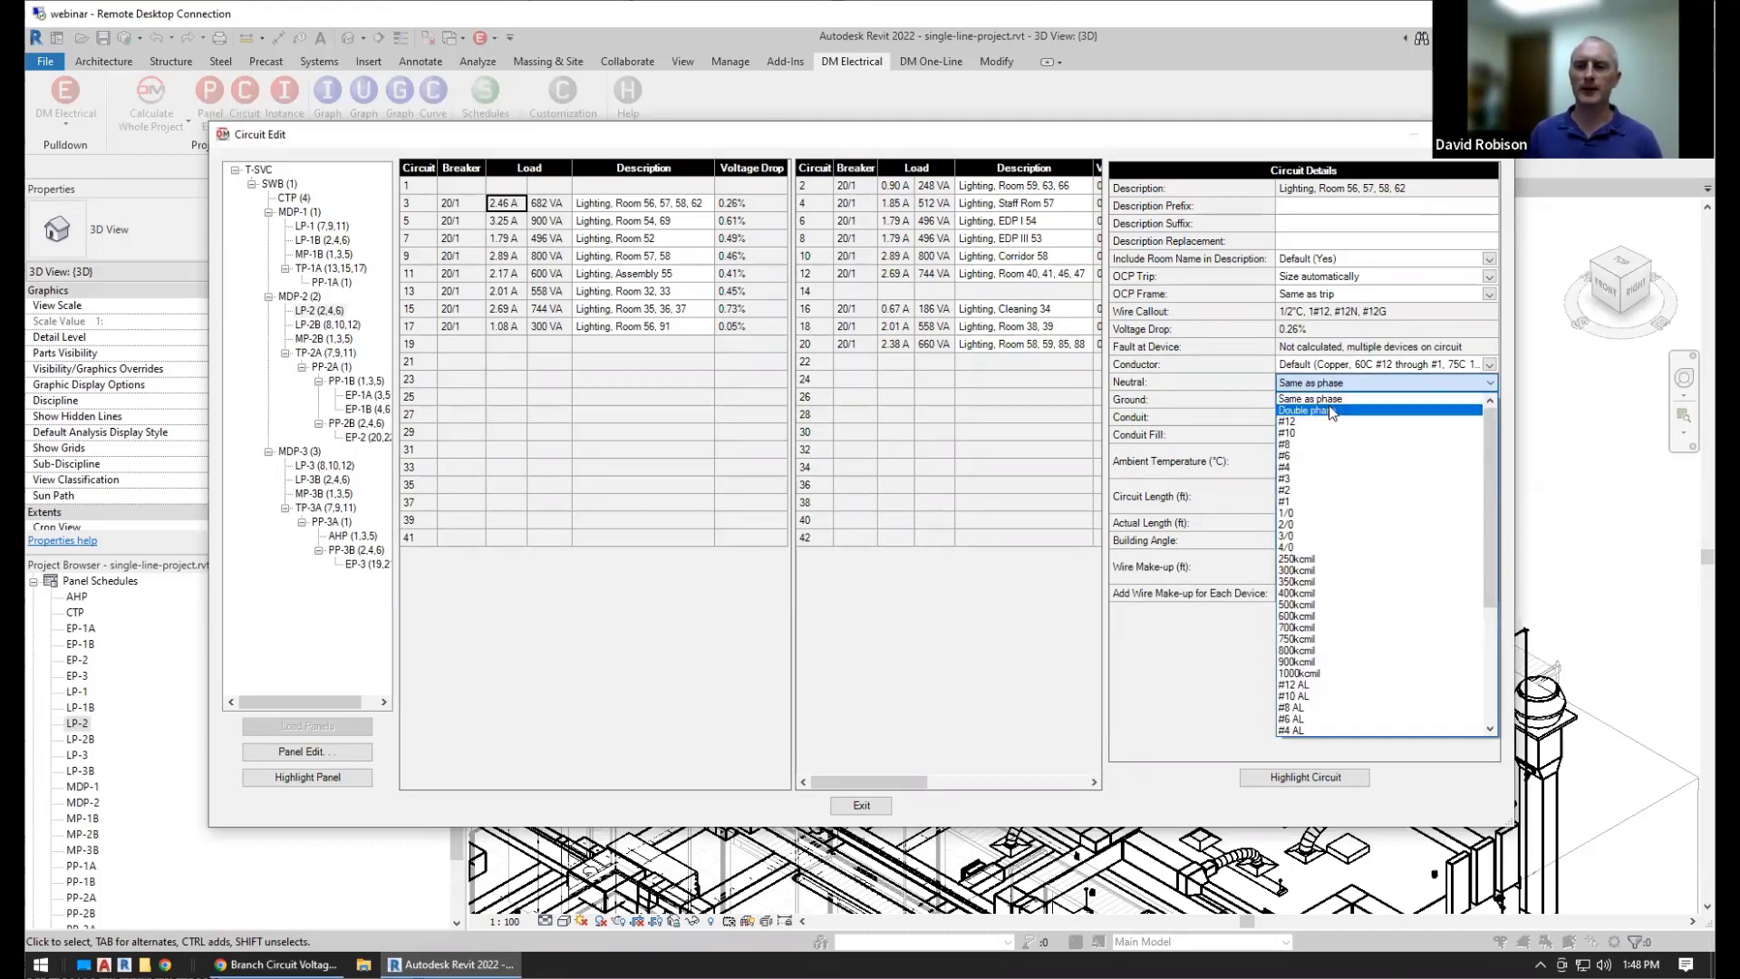
pyautogui.click(1307, 410)
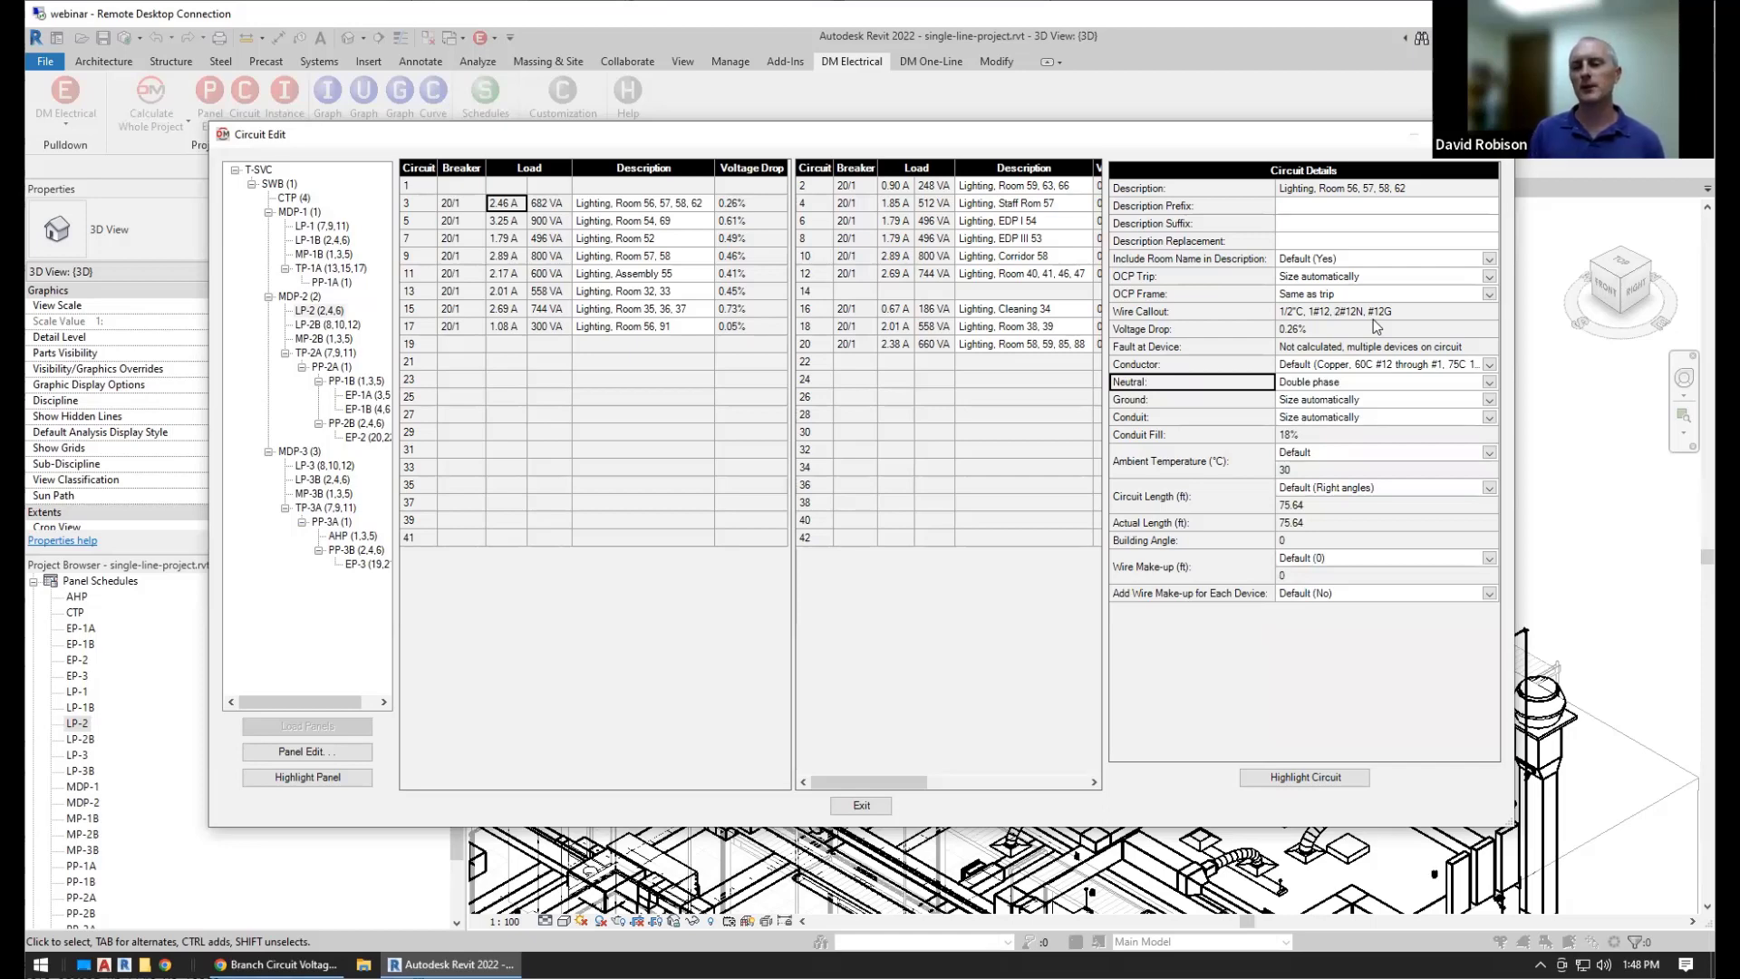
pyautogui.click(1355, 384)
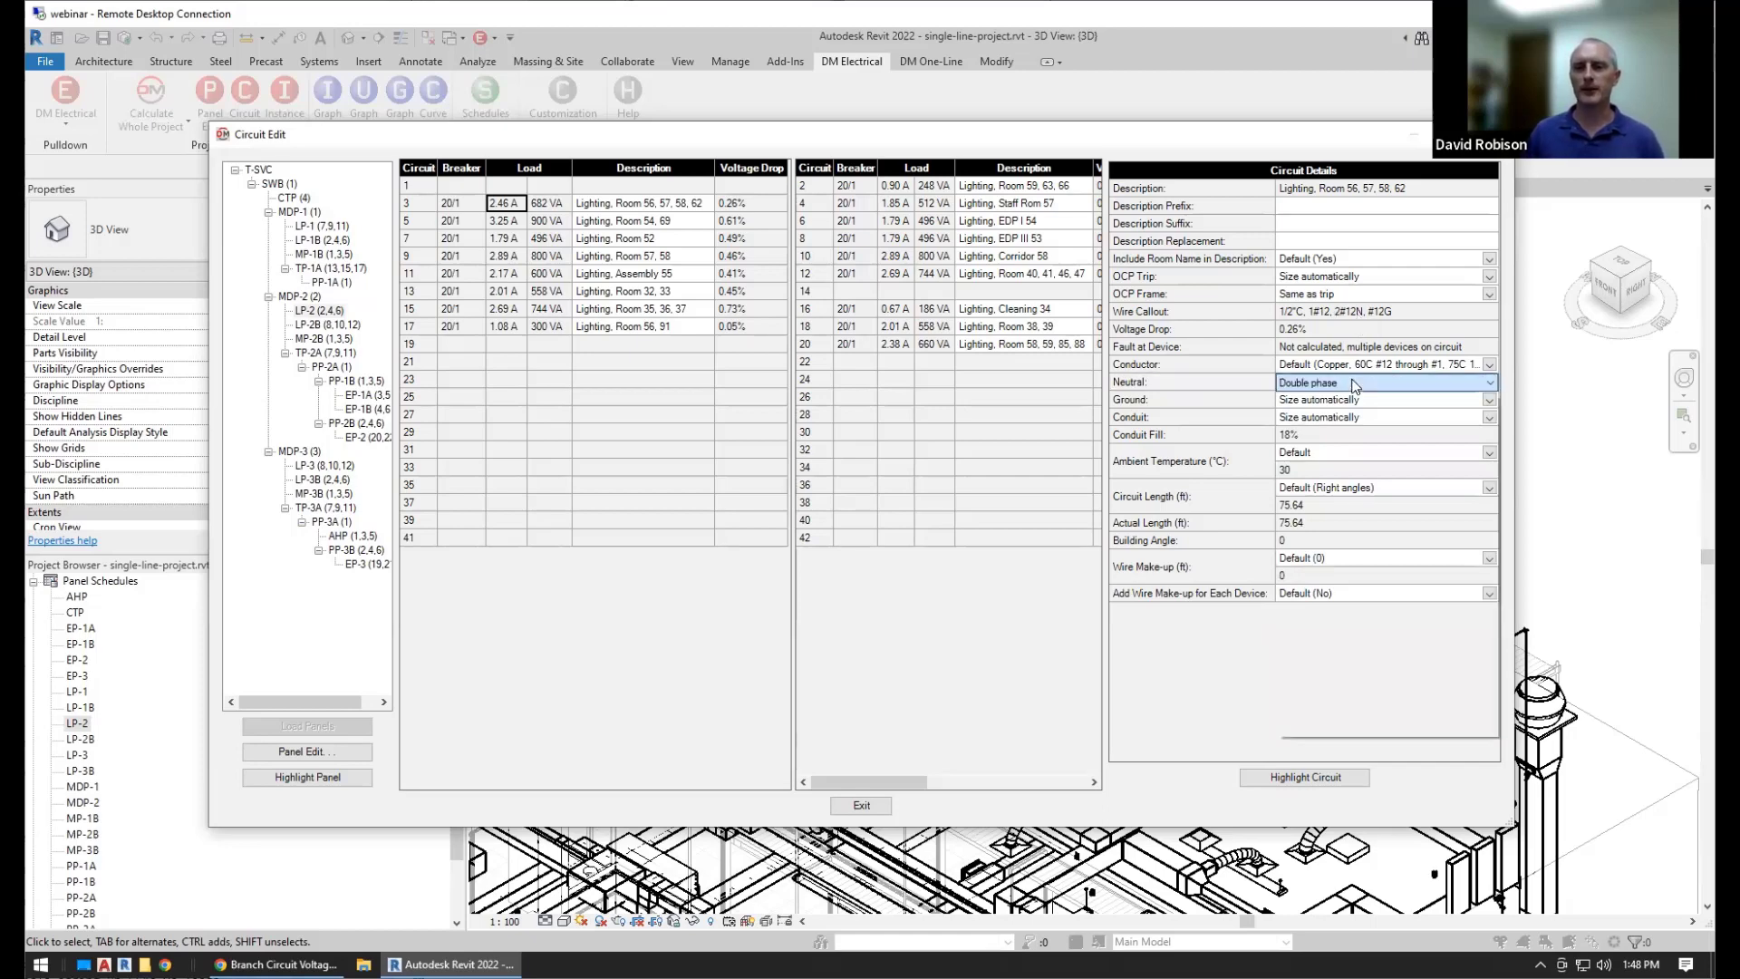
pyautogui.click(1355, 384)
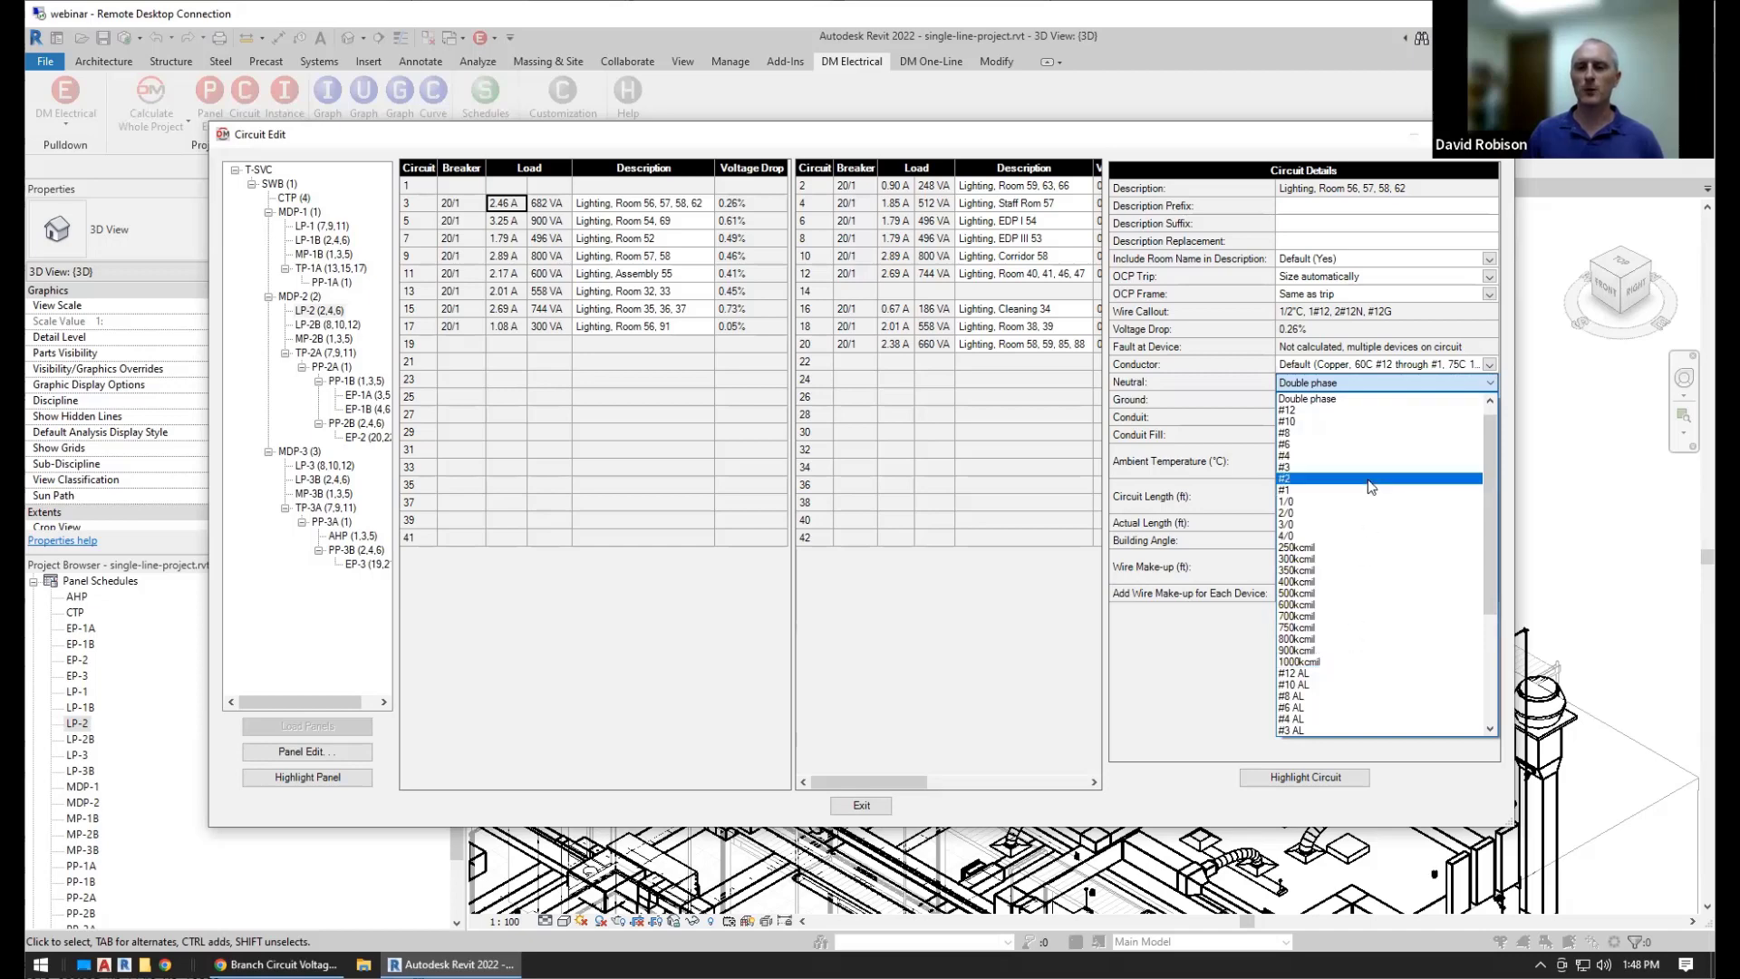
pyautogui.click(1214, 382)
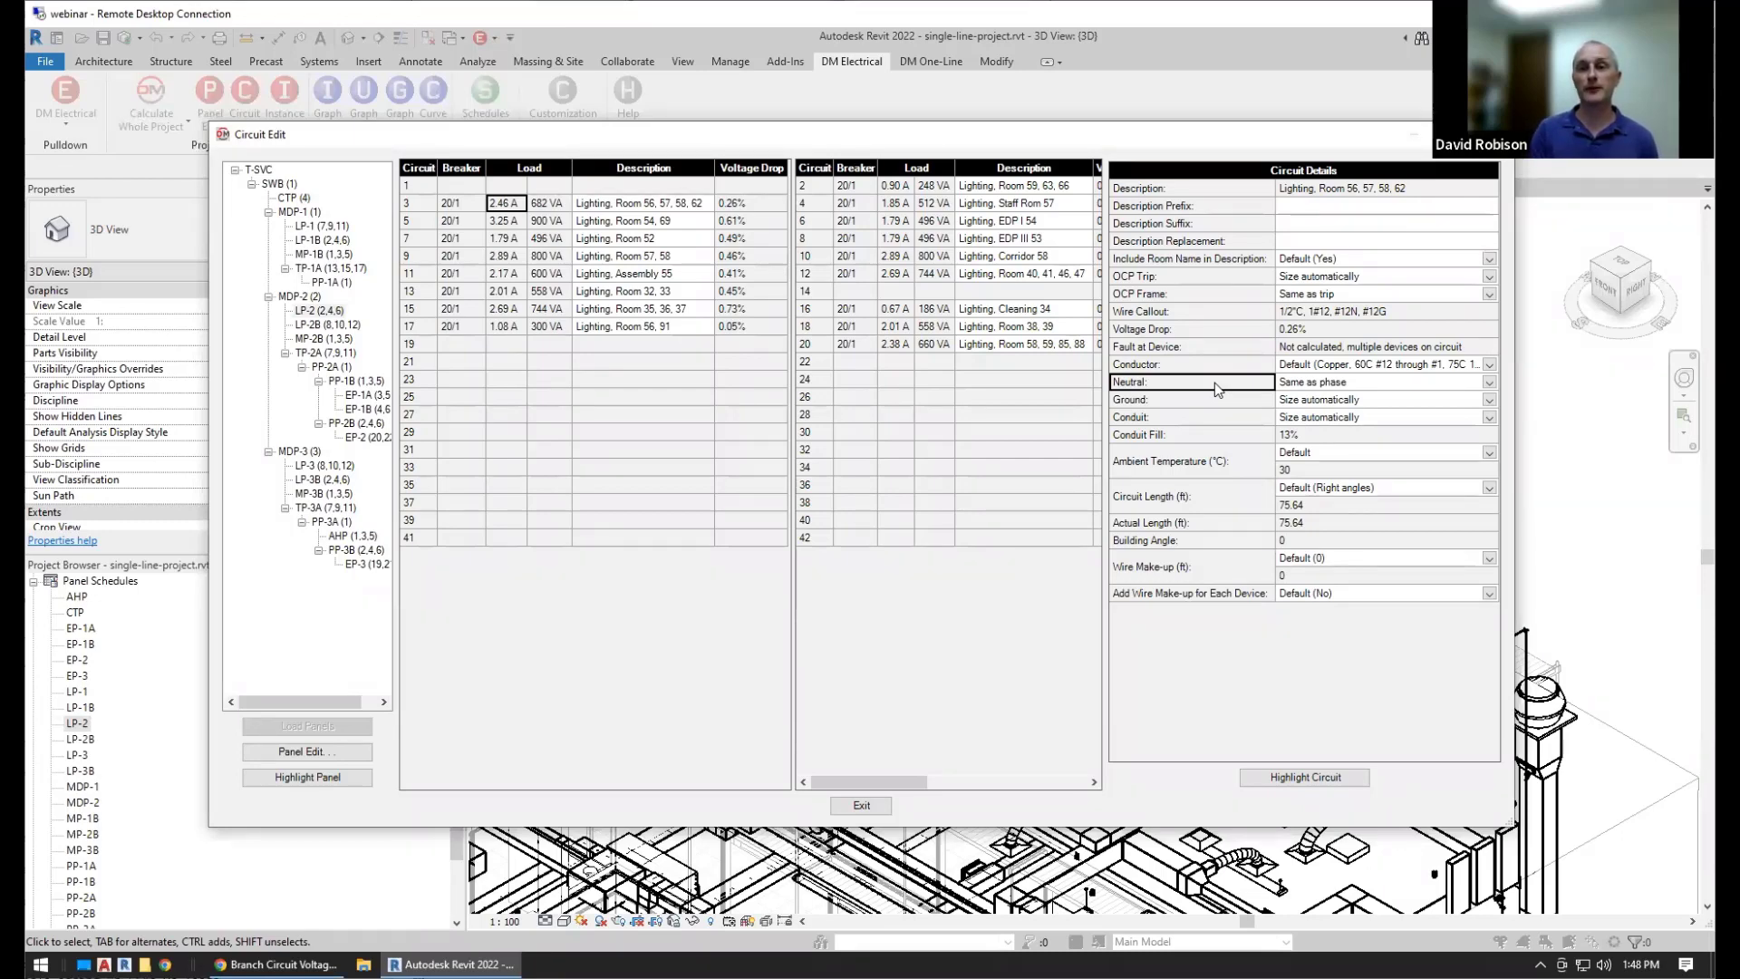
# Show panel CTP's circuits and set the Cooling circuit's neutral to Double phase
pyautogui.click(298, 196)
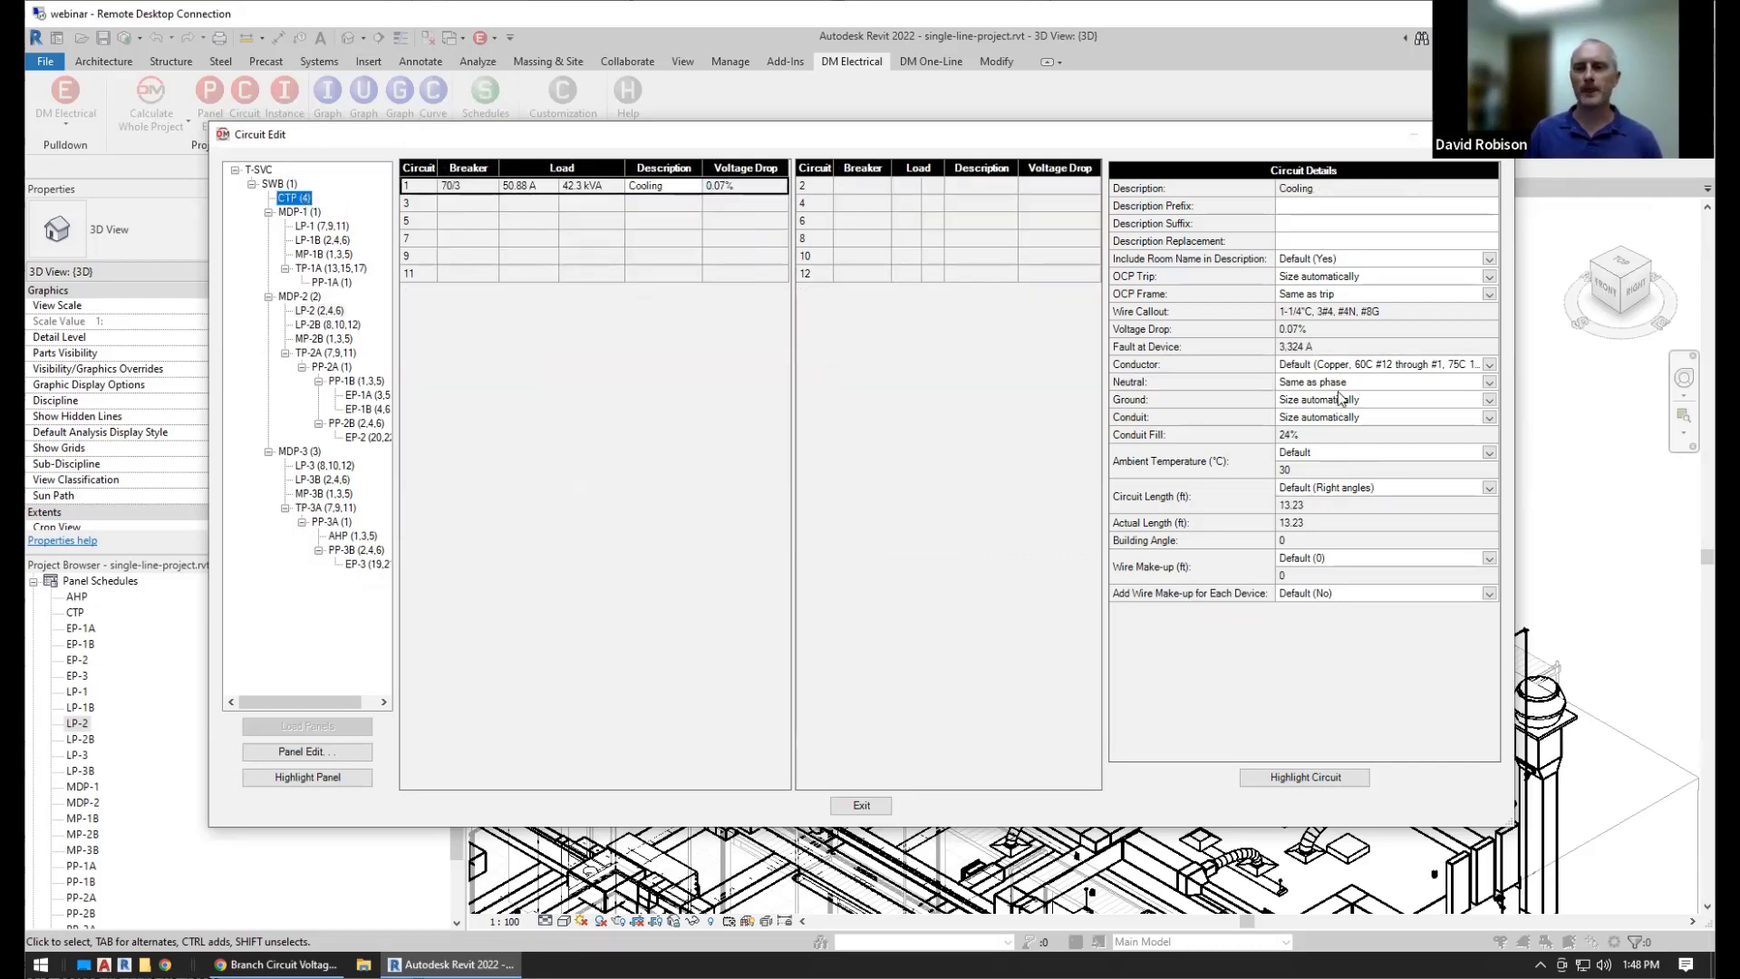
pyautogui.click(1333, 384)
pyautogui.click(1333, 386)
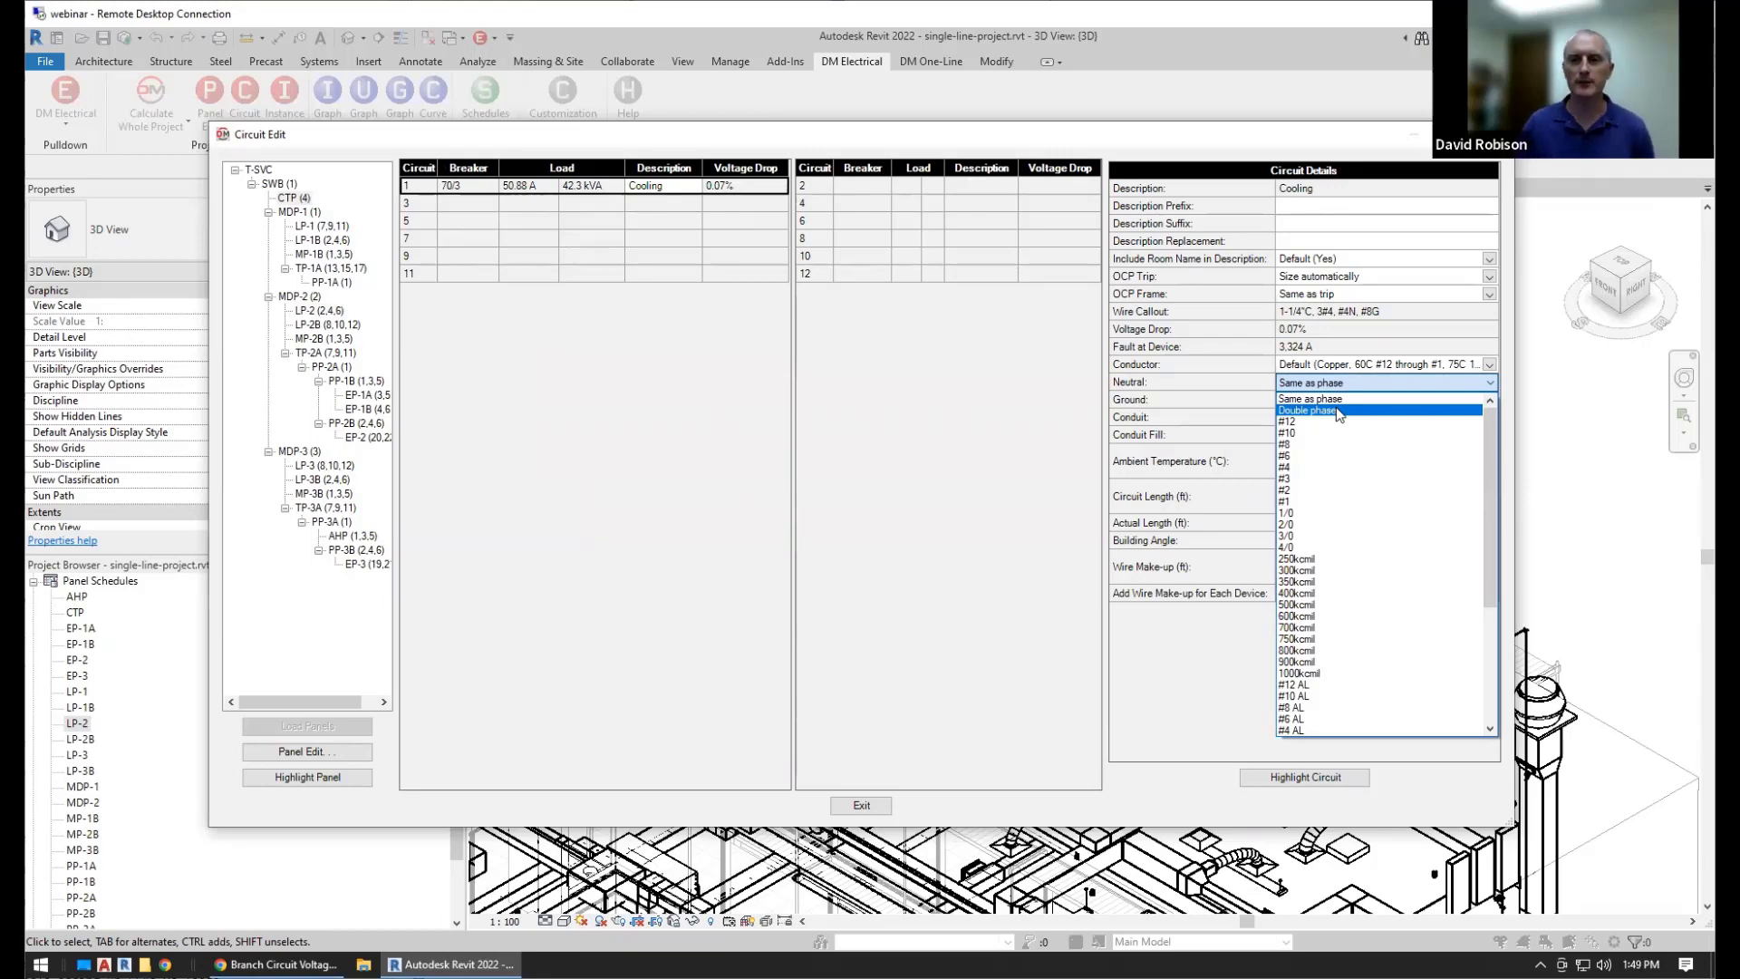
pyautogui.click(1337, 411)
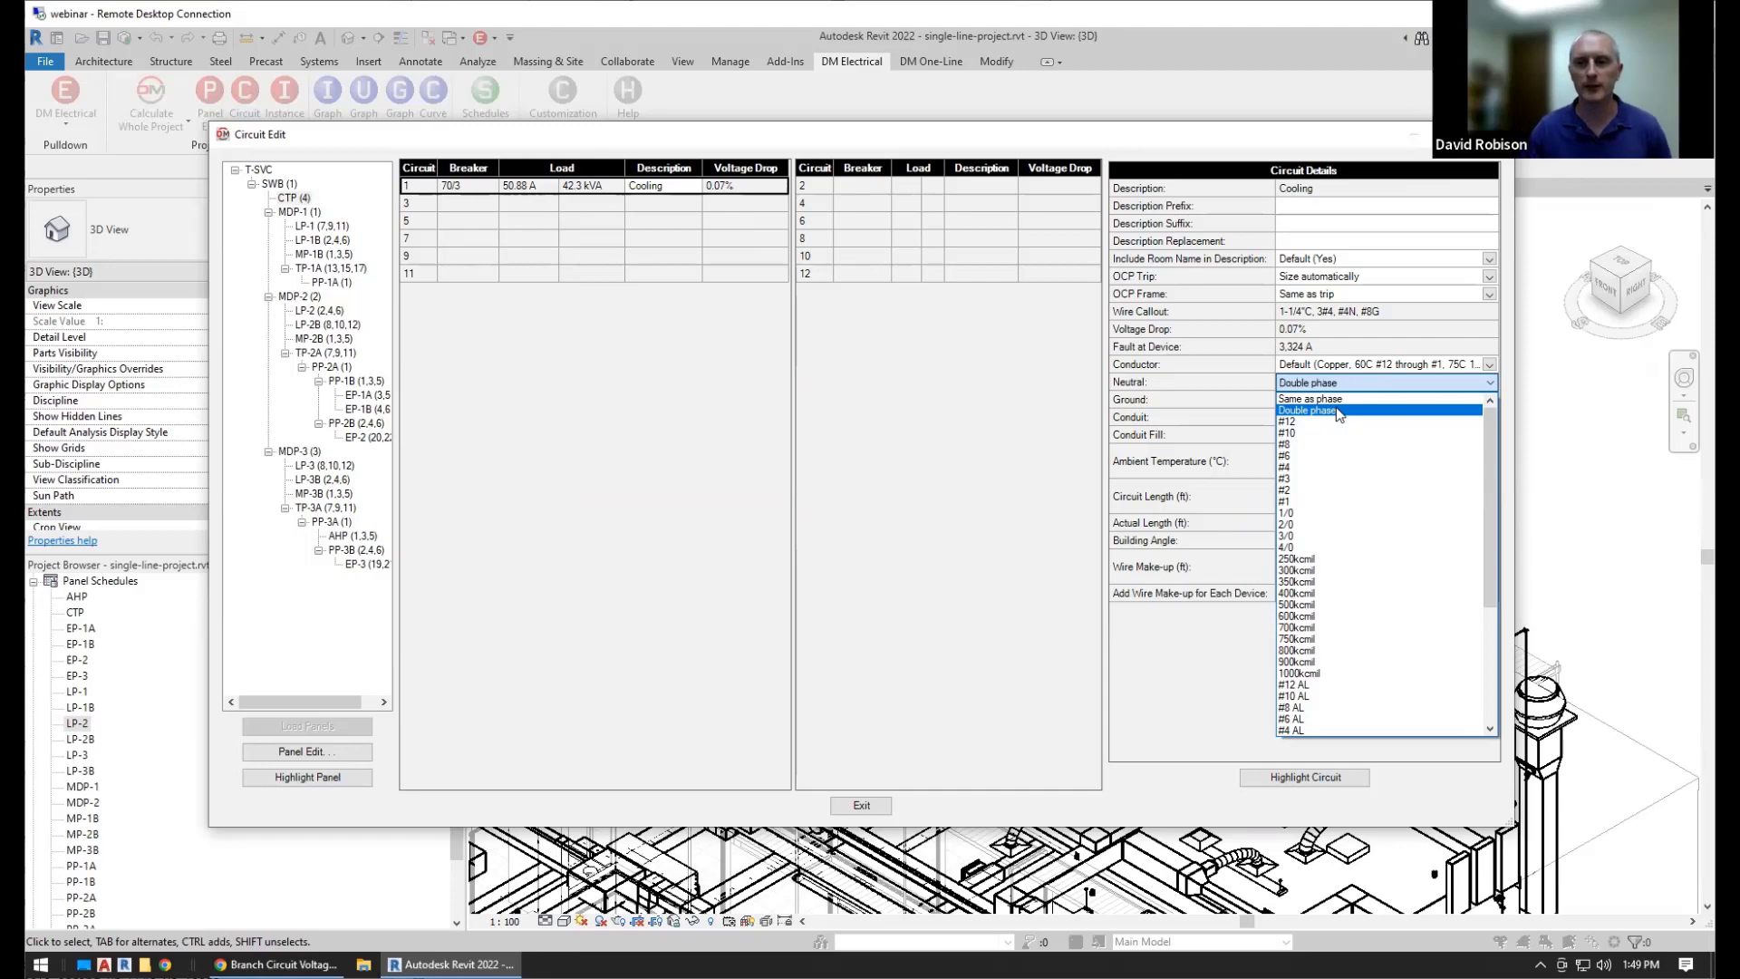
pyautogui.click(1330, 315)
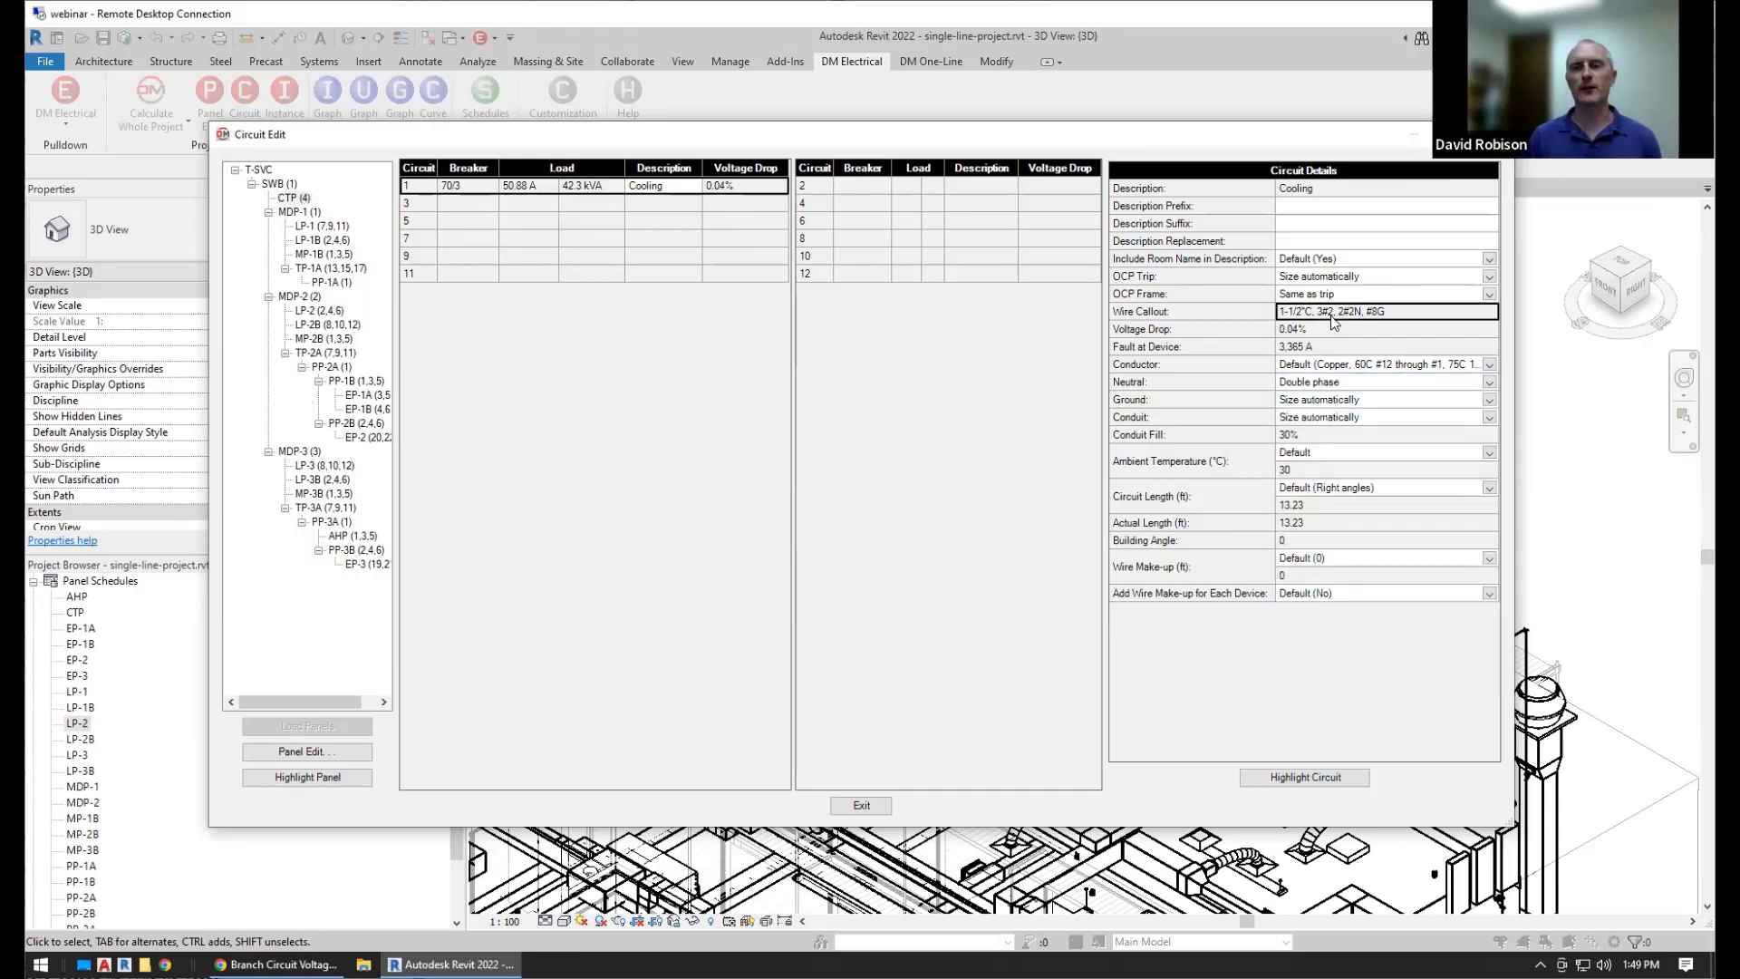
# Return the Cooling circuit's neutral to Same as phase and review the ground size options
pyautogui.click(1348, 382)
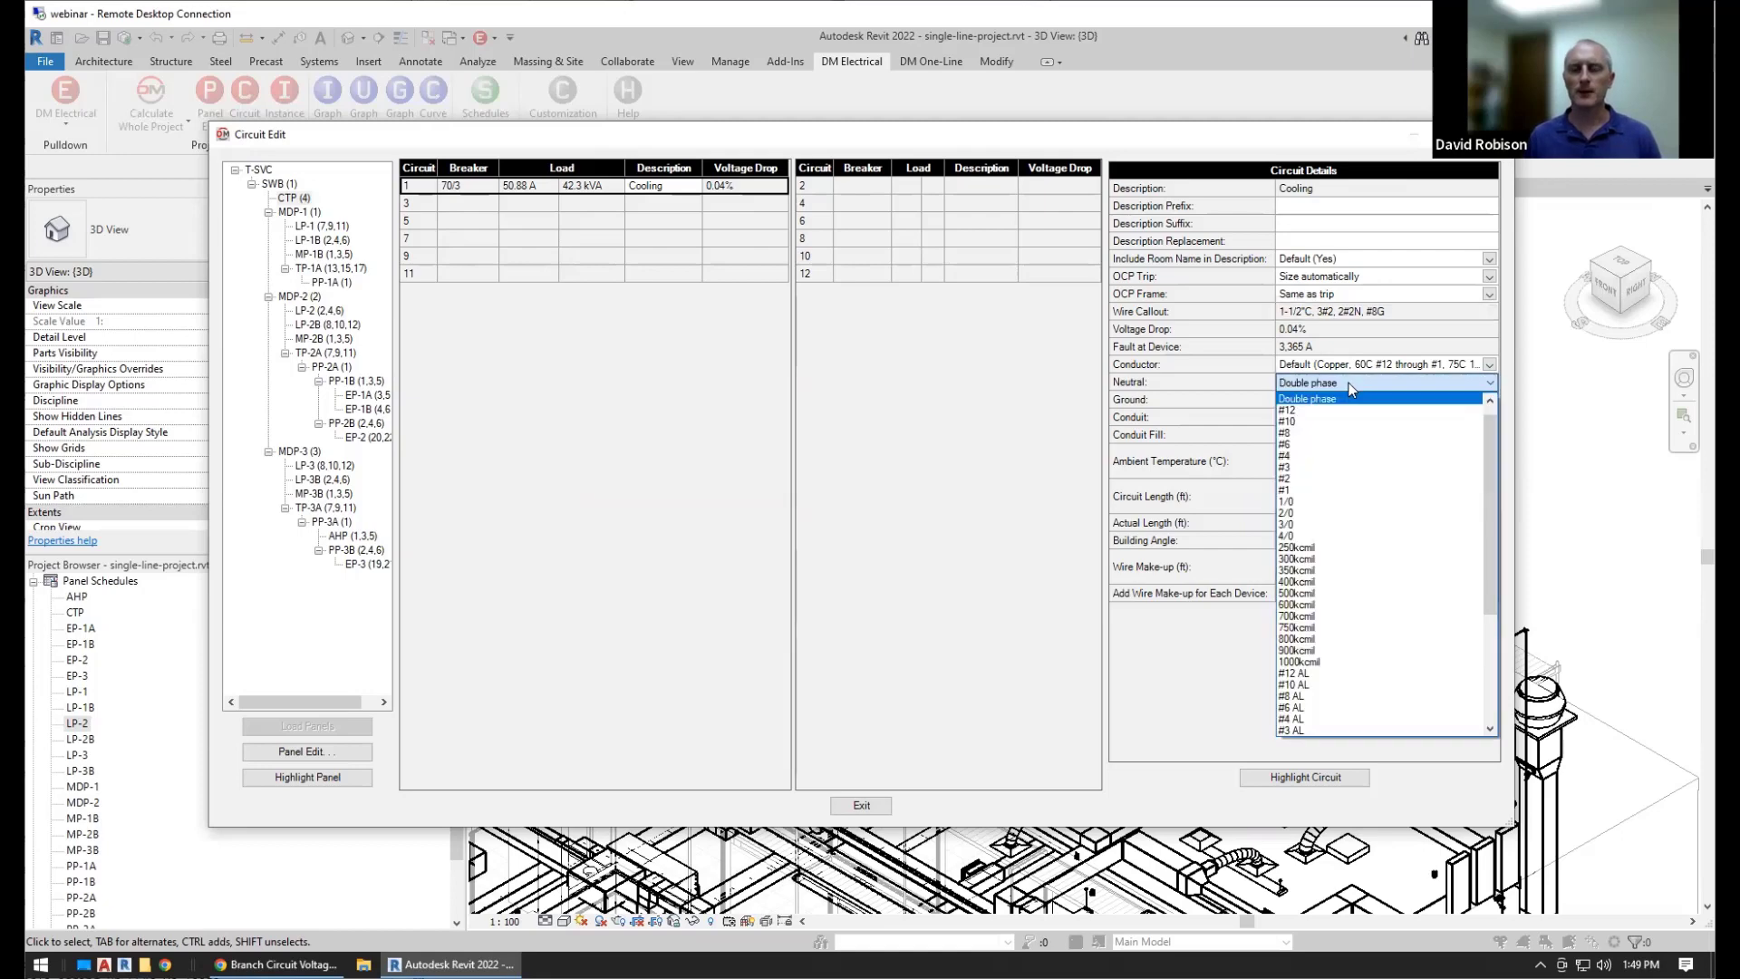
pyautogui.scroll(1, 1348, 383)
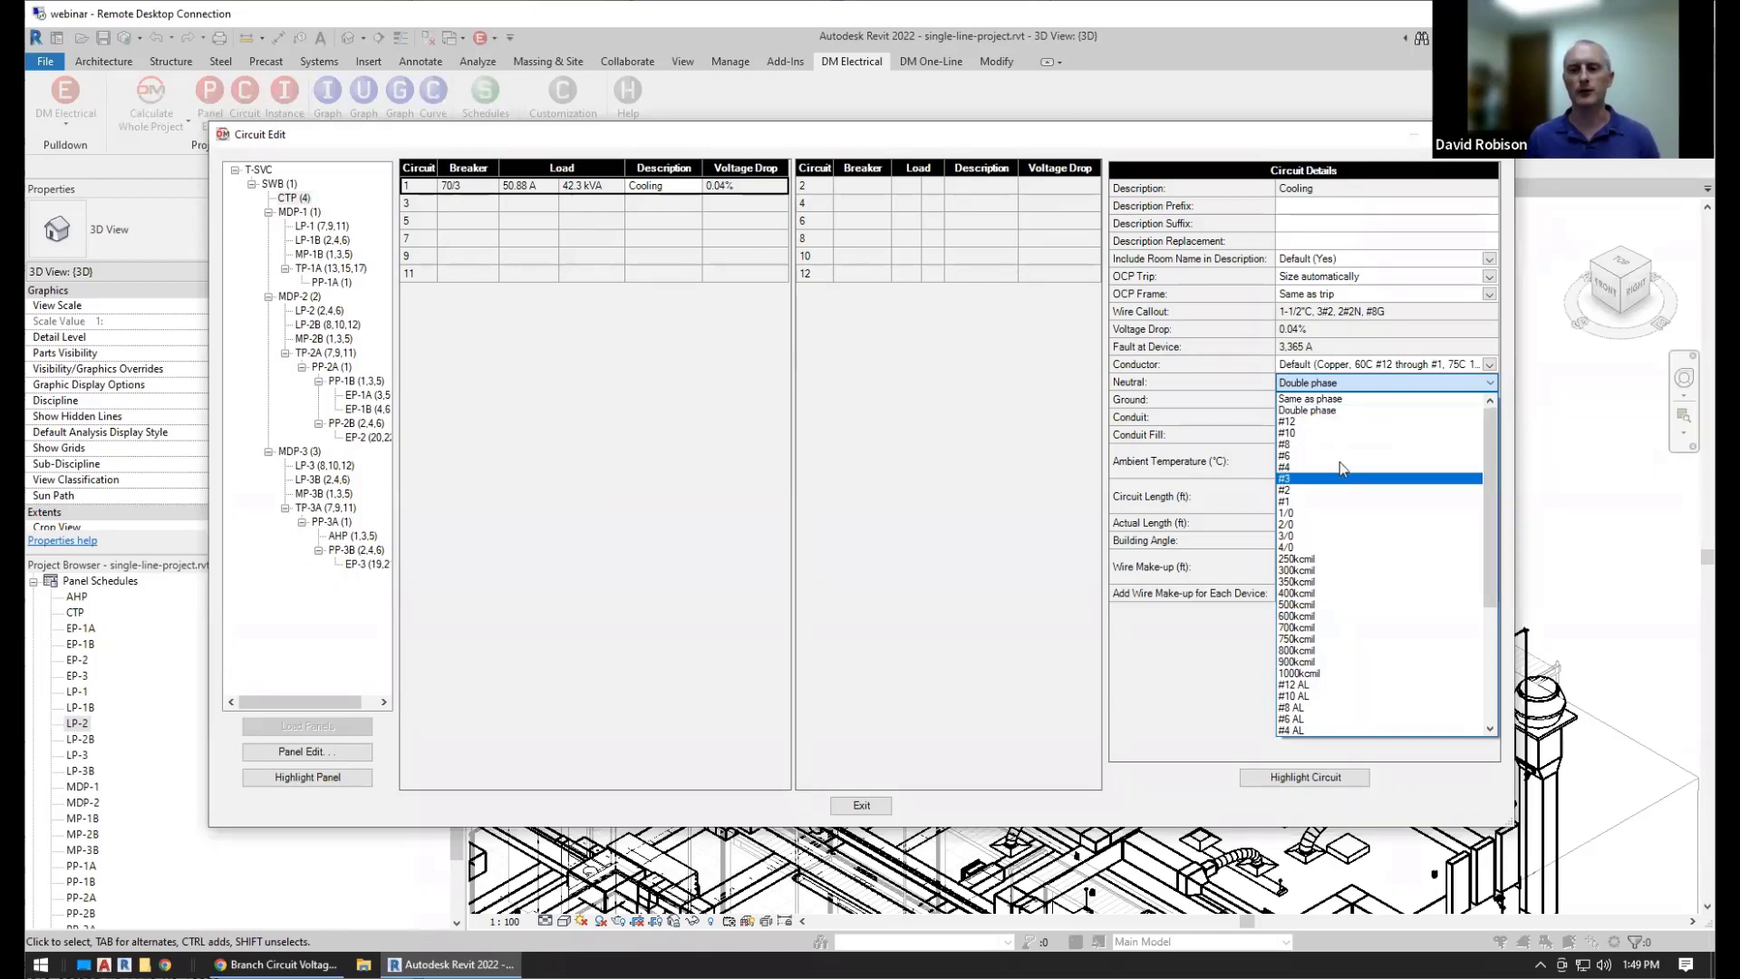
pyautogui.click(1312, 400)
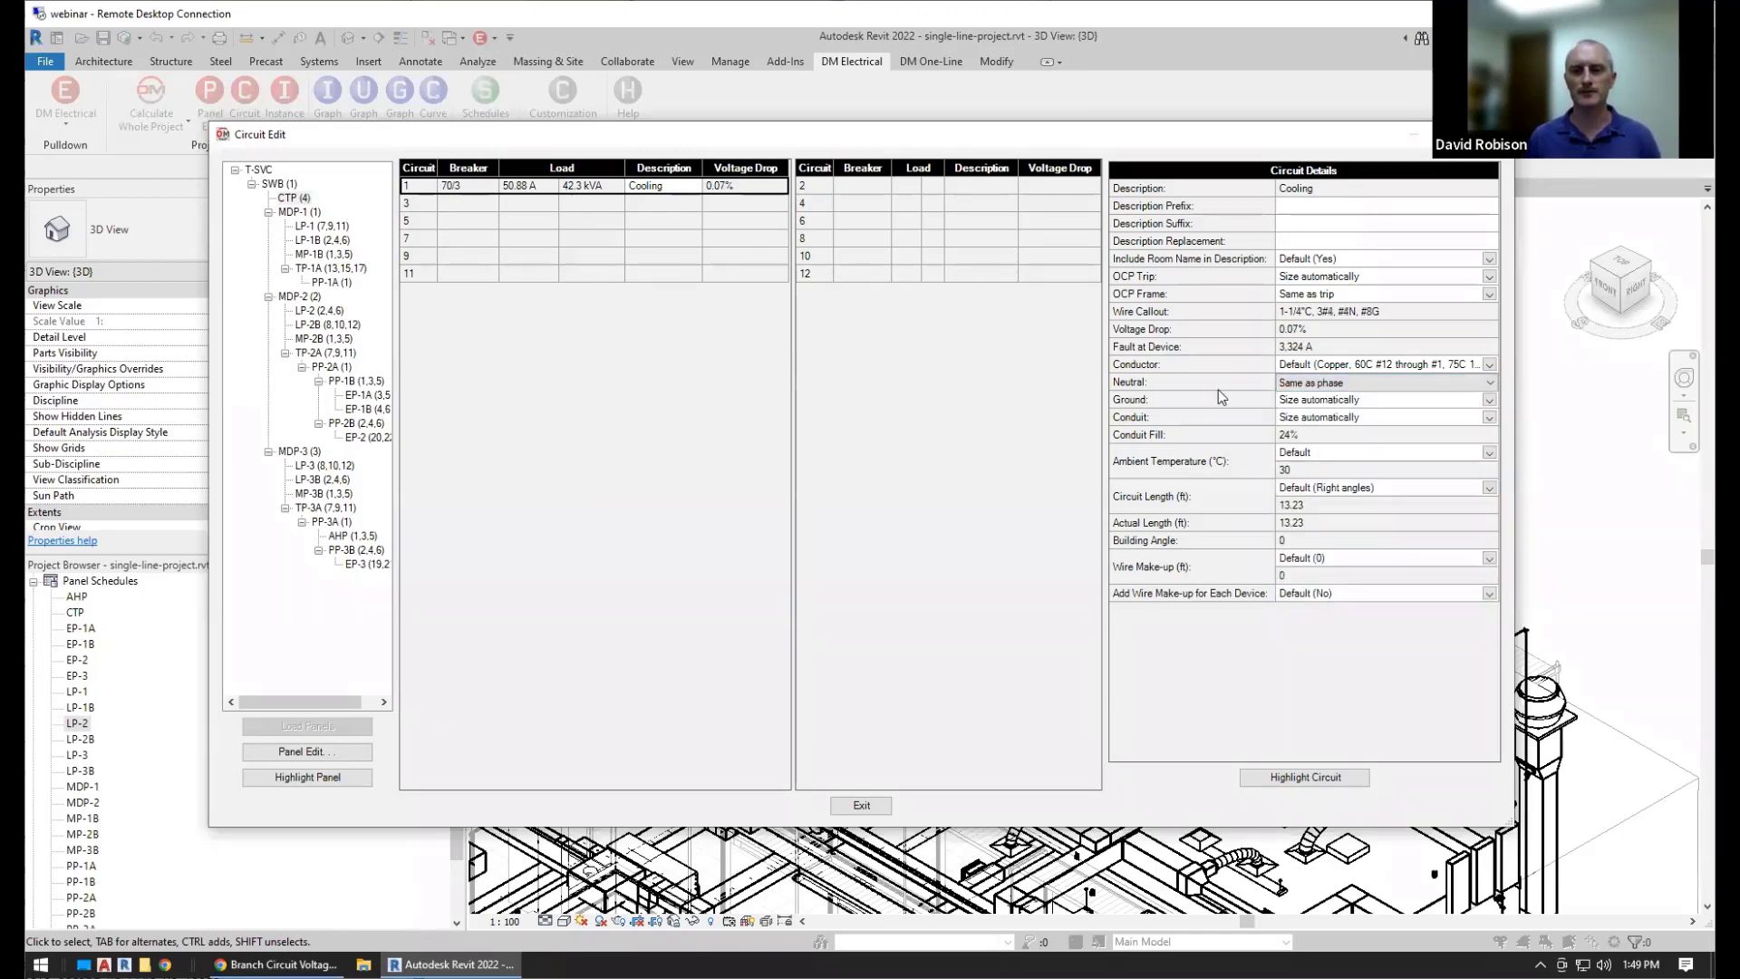
pyautogui.click(1328, 402)
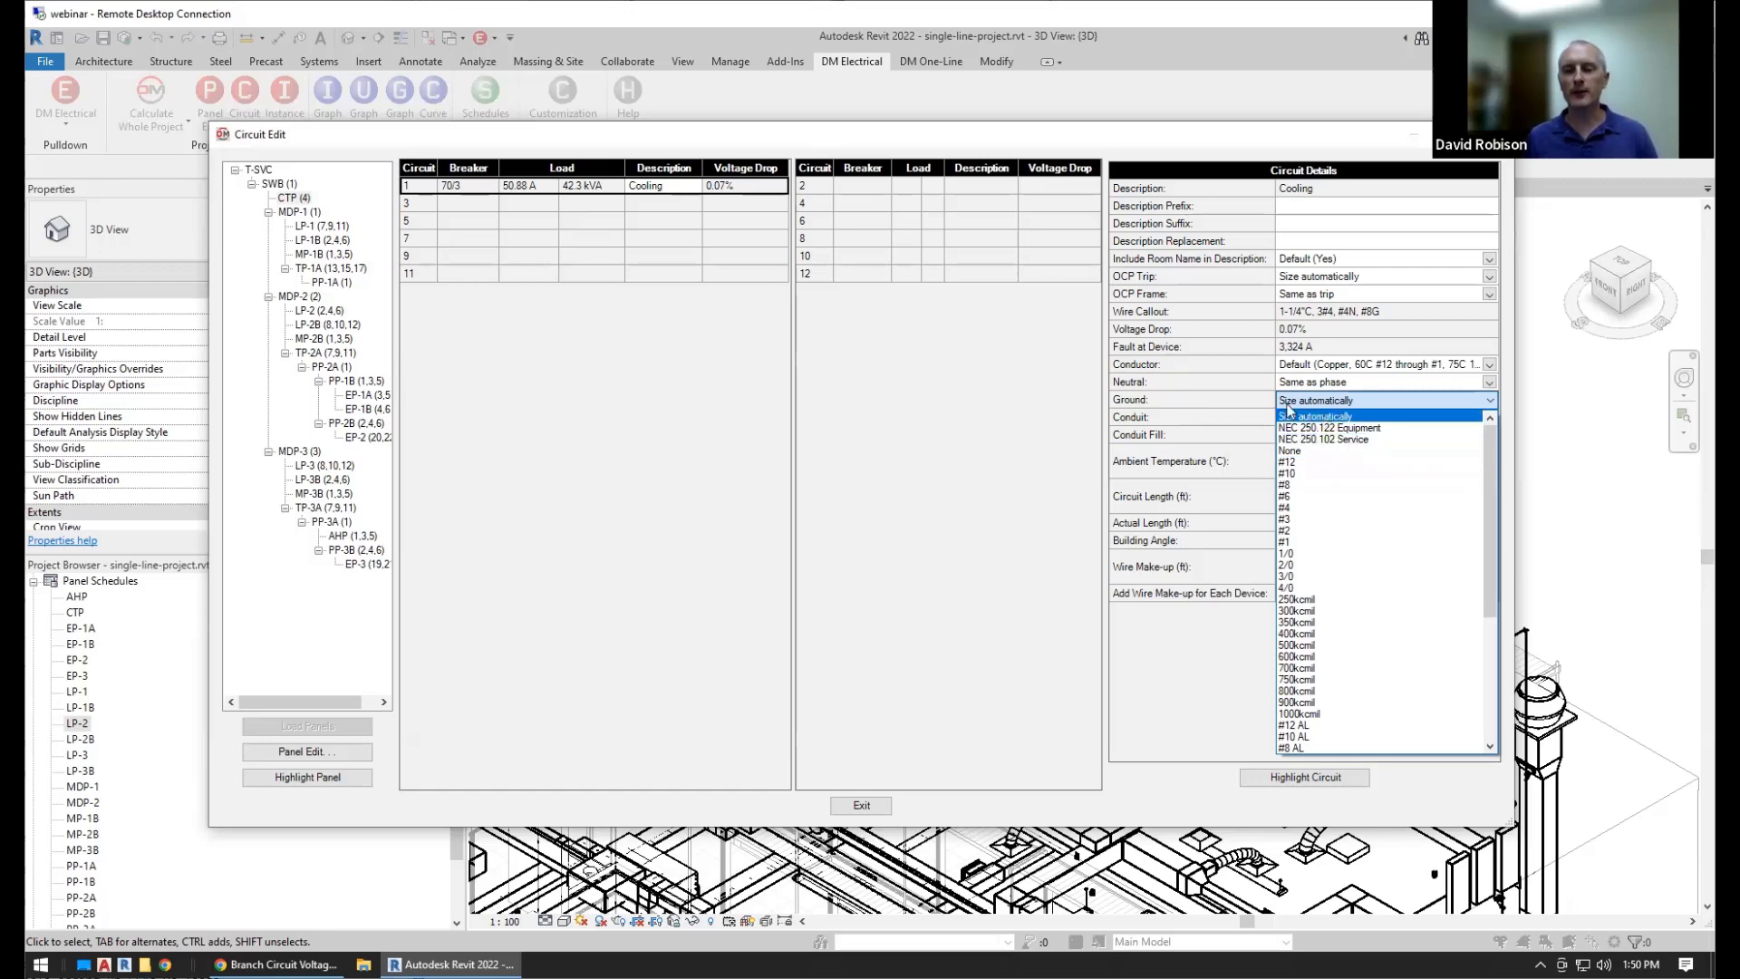
# Leave CTP Cooling's ground at Size automatically and switch to panel LP-2's circuits
pyautogui.click(1227, 409)
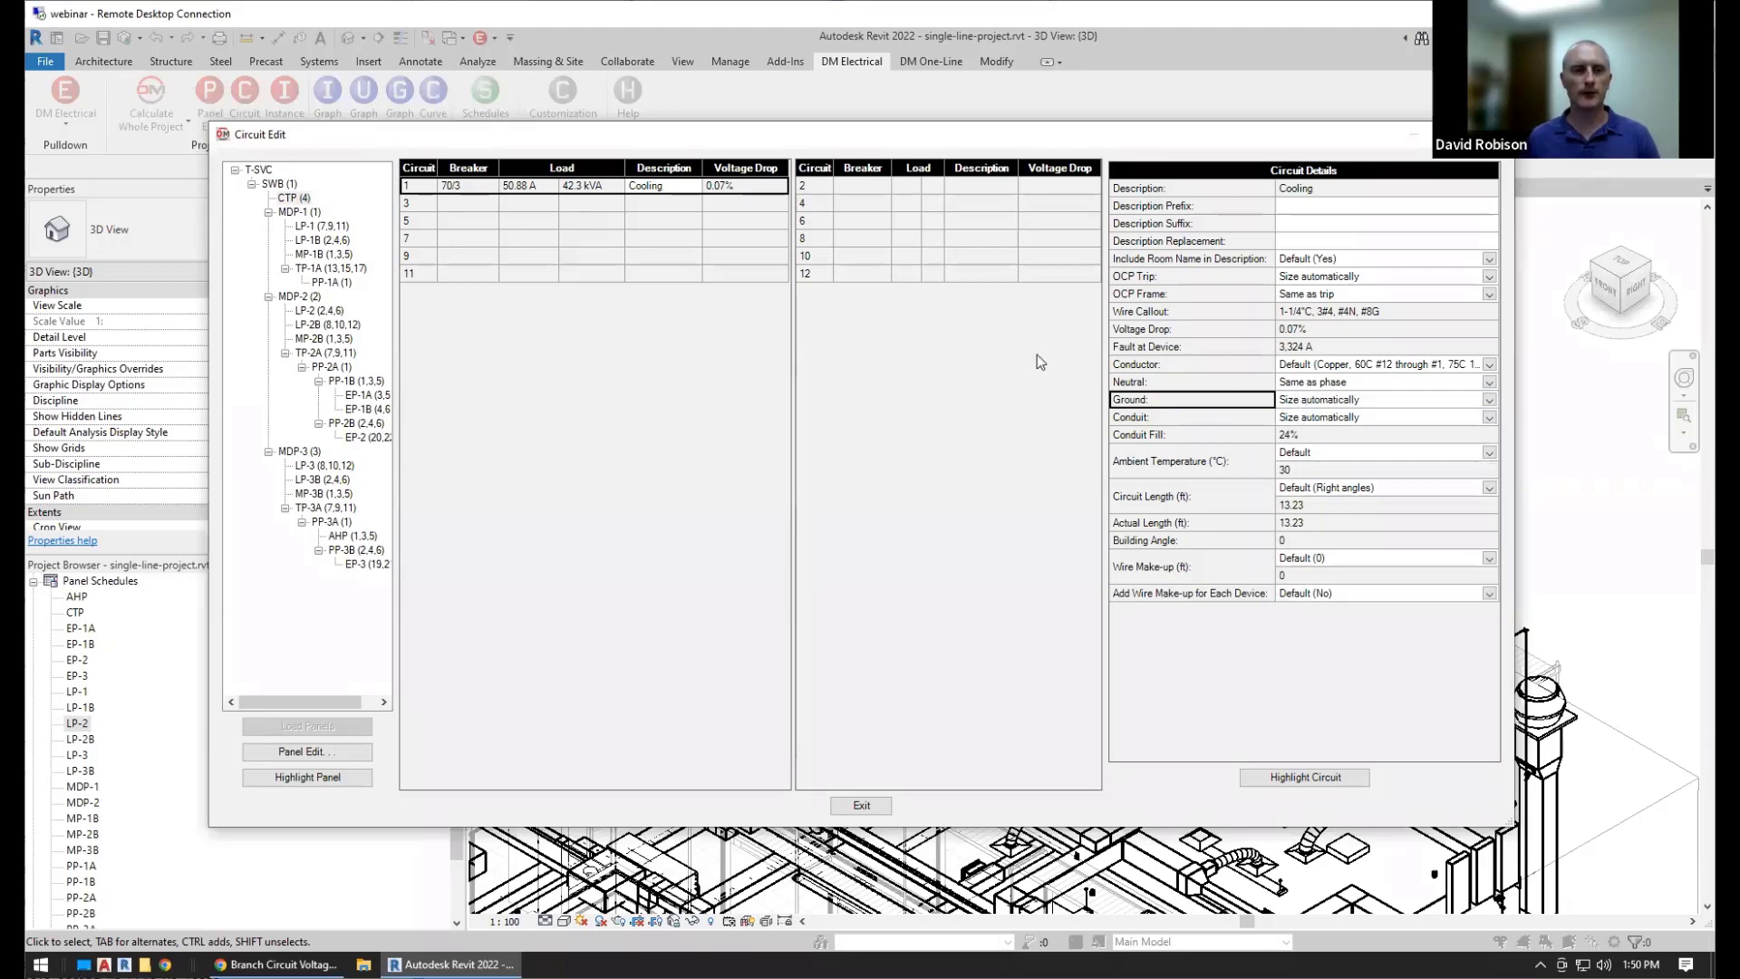
pyautogui.click(323, 311)
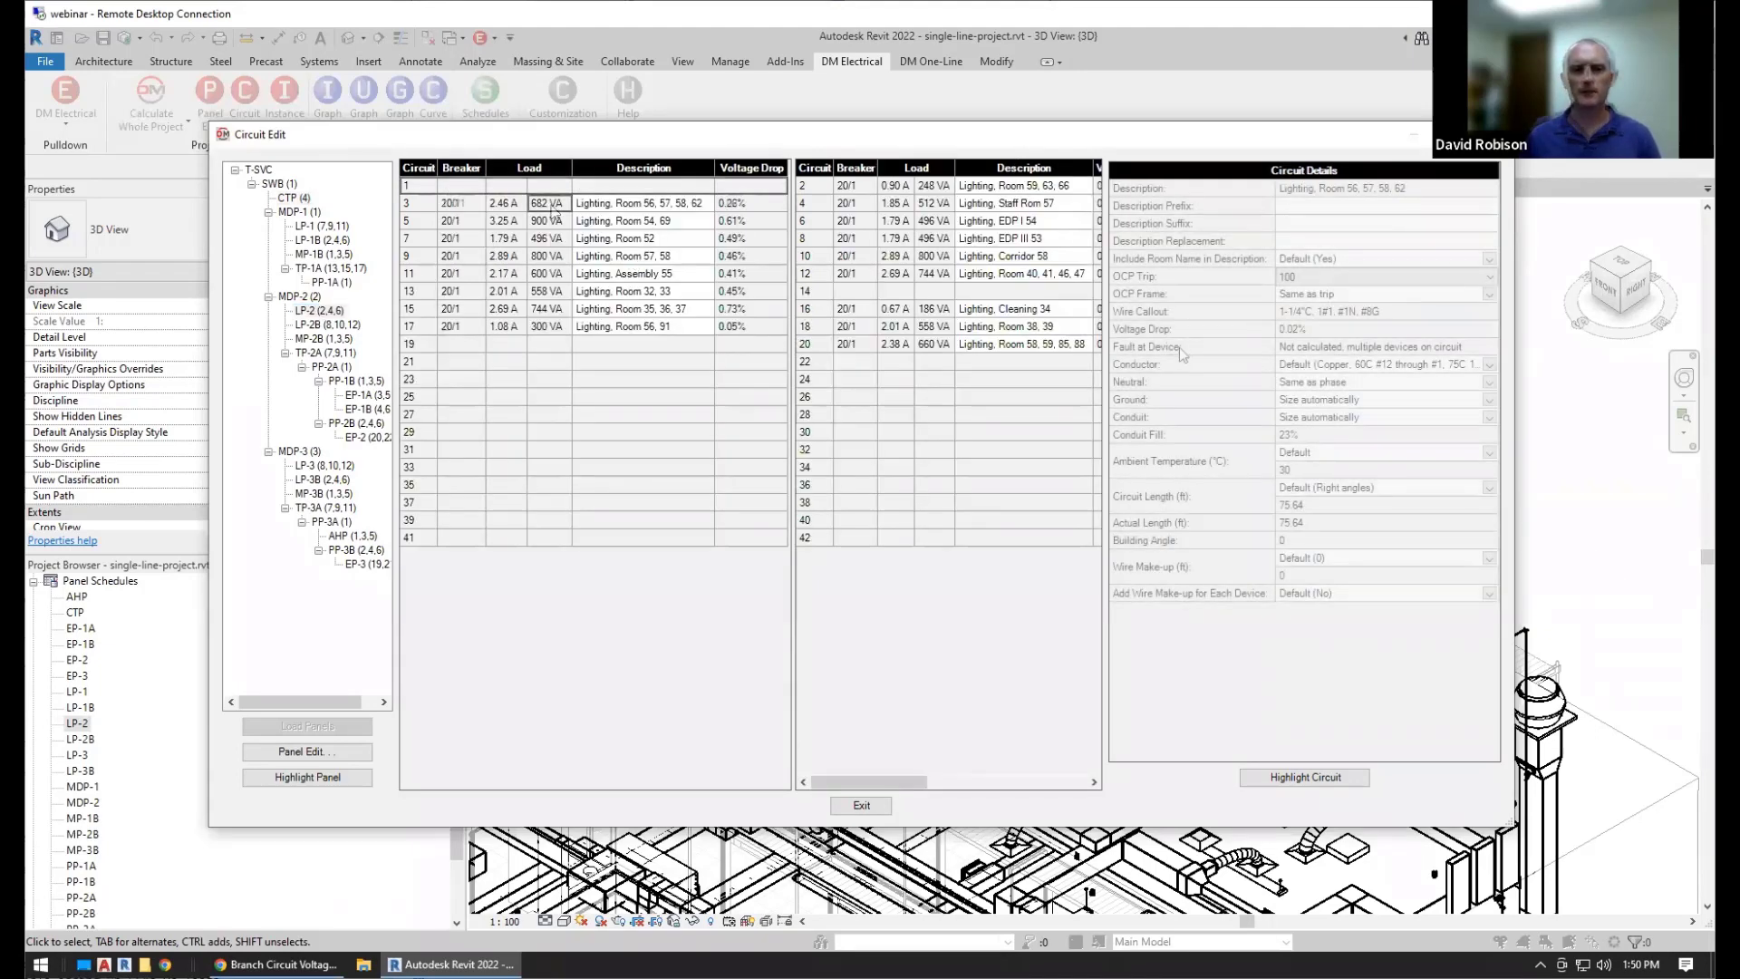
# Select LP-2 circuit 3 and set its OCP trip rating to Size automatically
pyautogui.click(1180, 347)
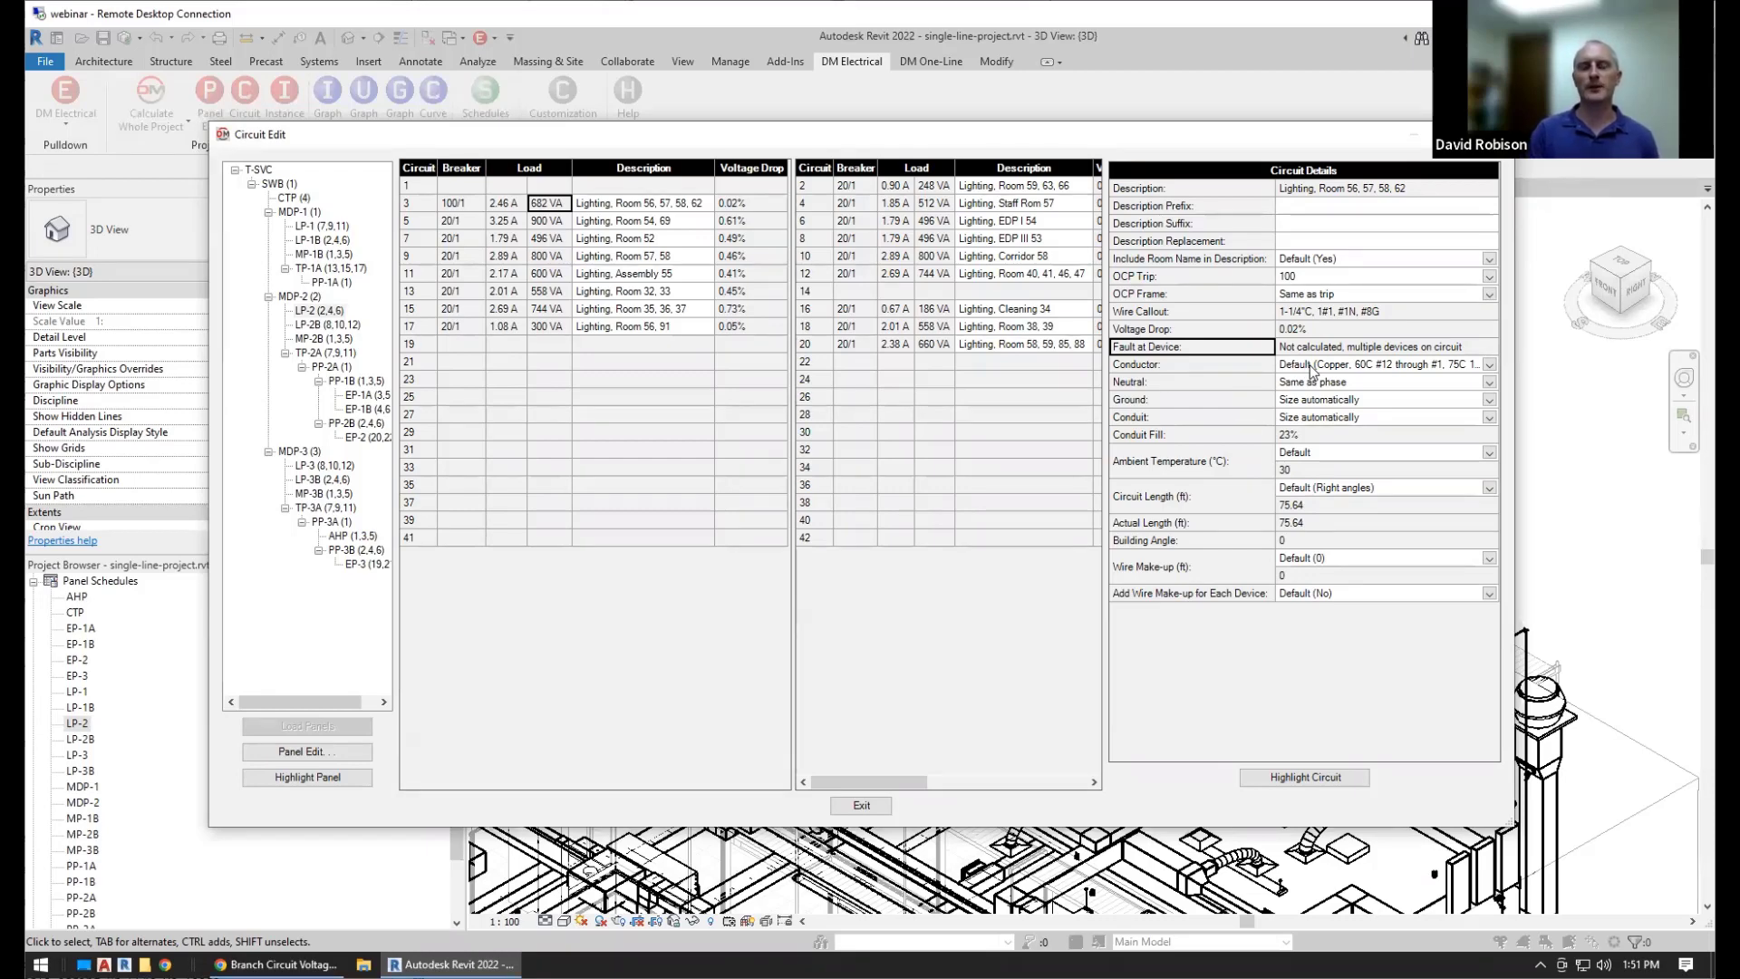
pyautogui.click(1321, 279)
pyautogui.scroll(10, 1320, 278)
pyautogui.click(1321, 278)
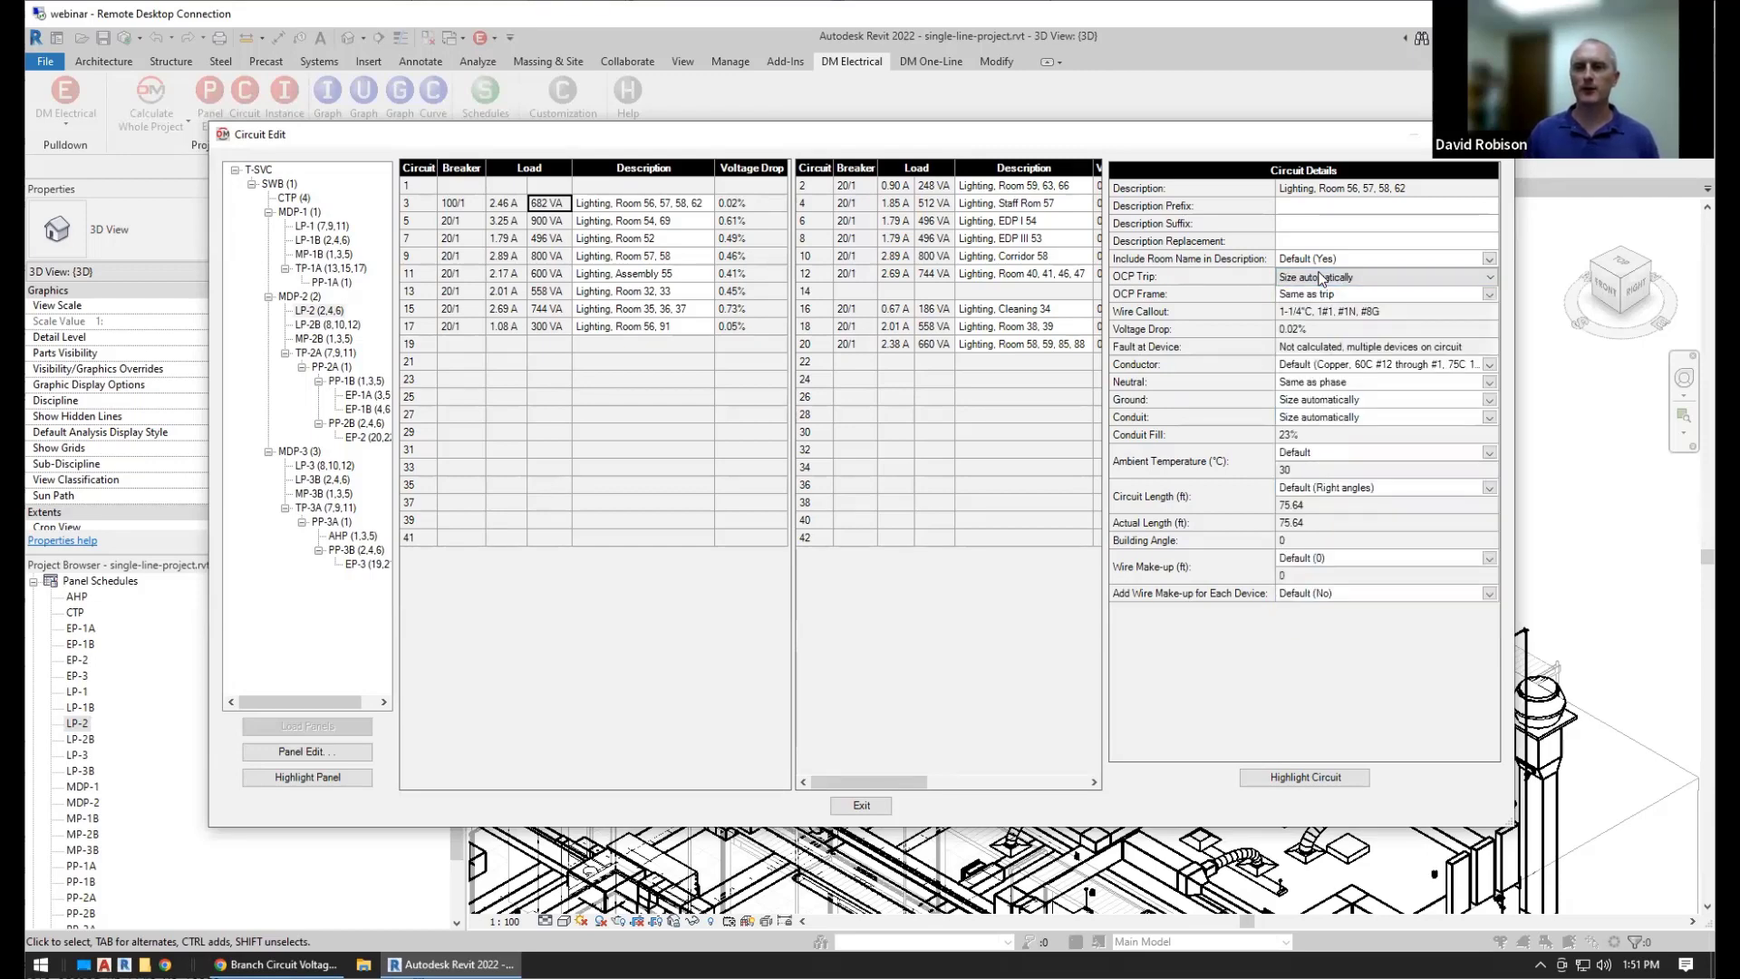
# Try a 100 #1 conductor, then restore Default copper for a 1/2"C, 3#12, #12N, #12G callout
pyautogui.click(1323, 365)
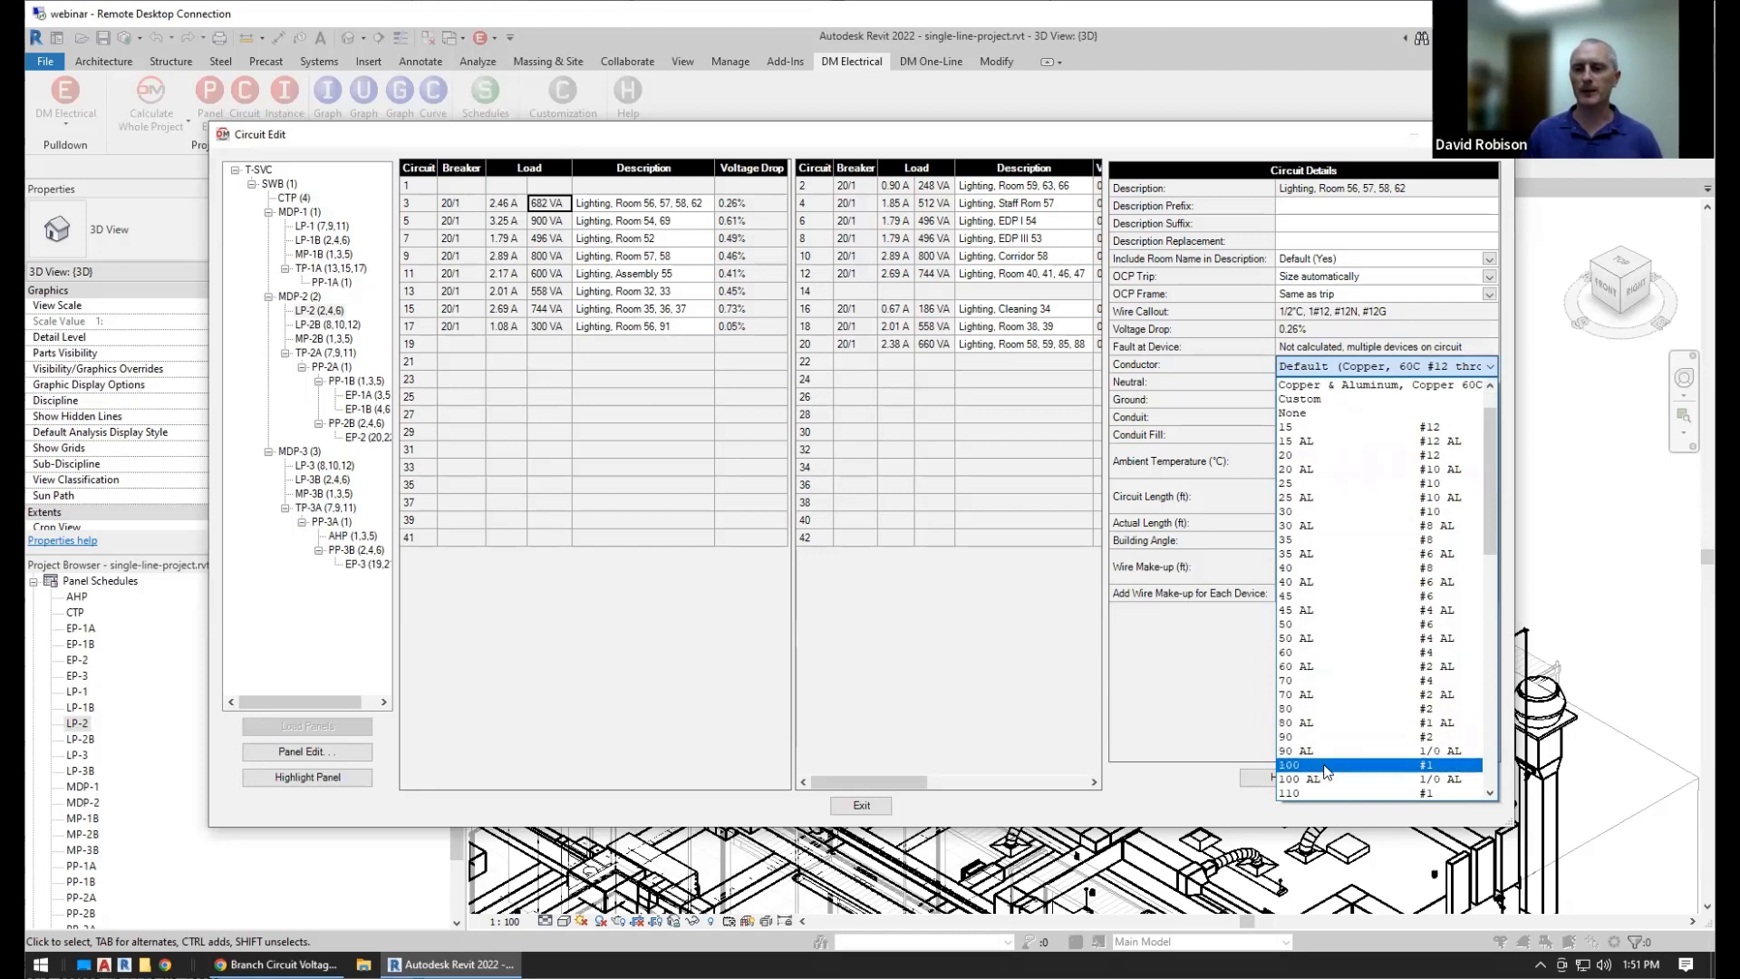
pyautogui.click(1326, 771)
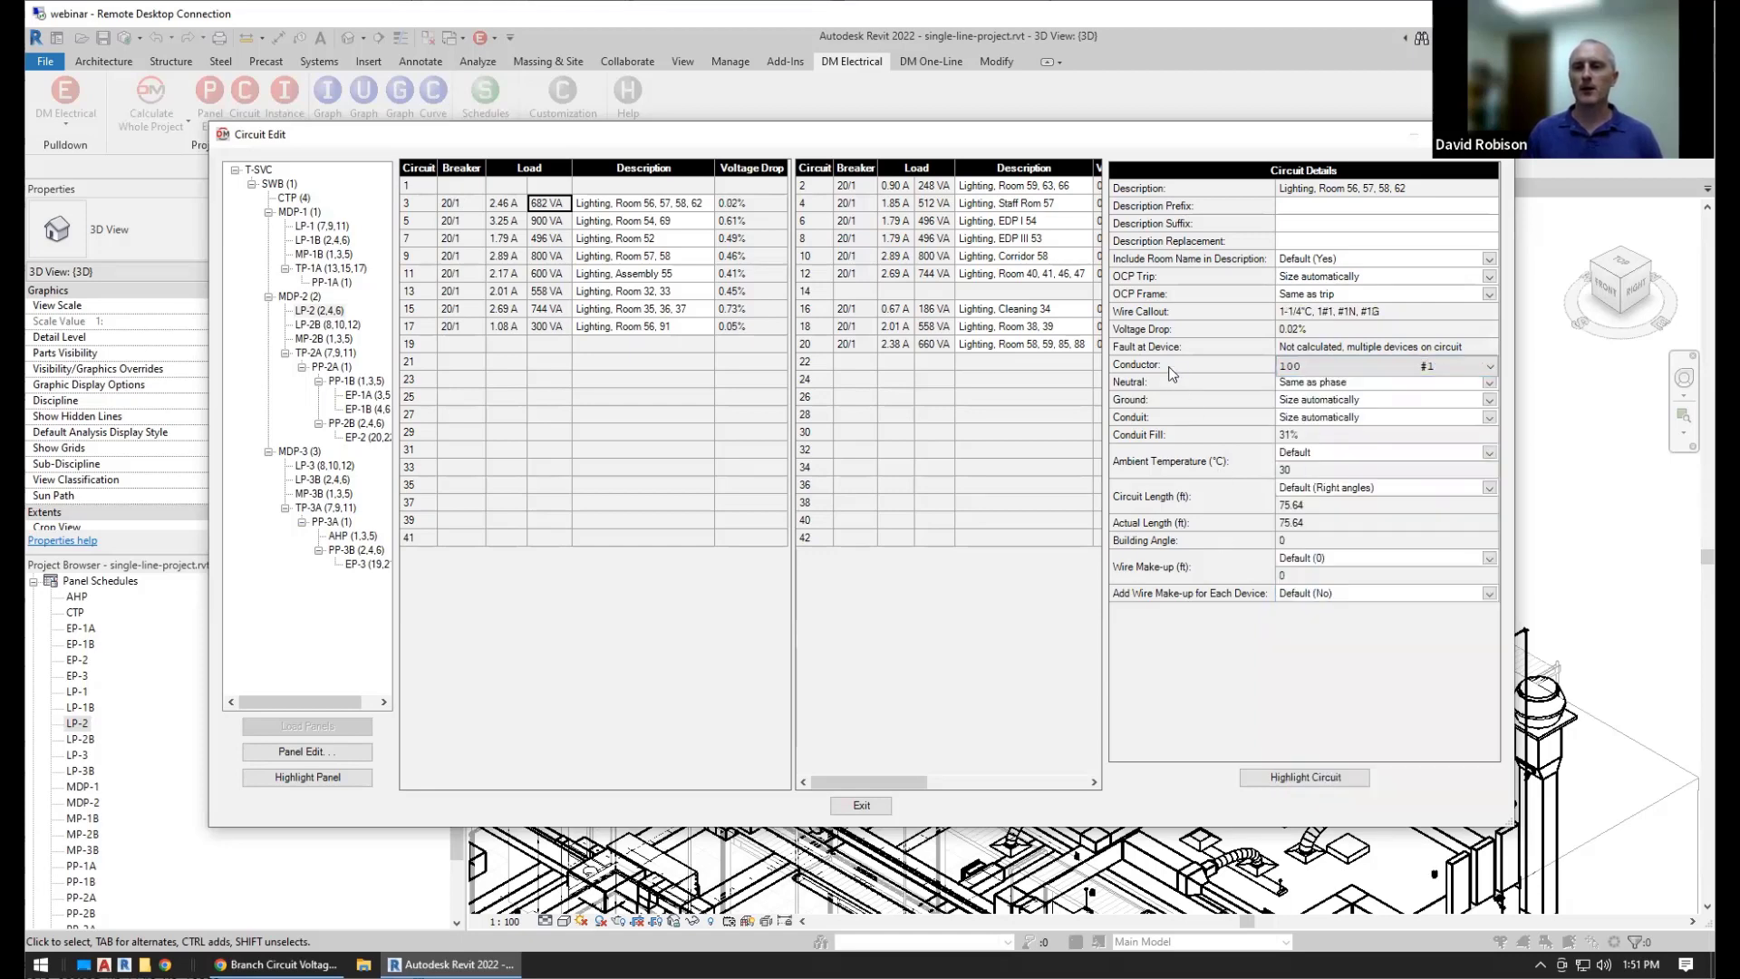
pyautogui.click(1374, 316)
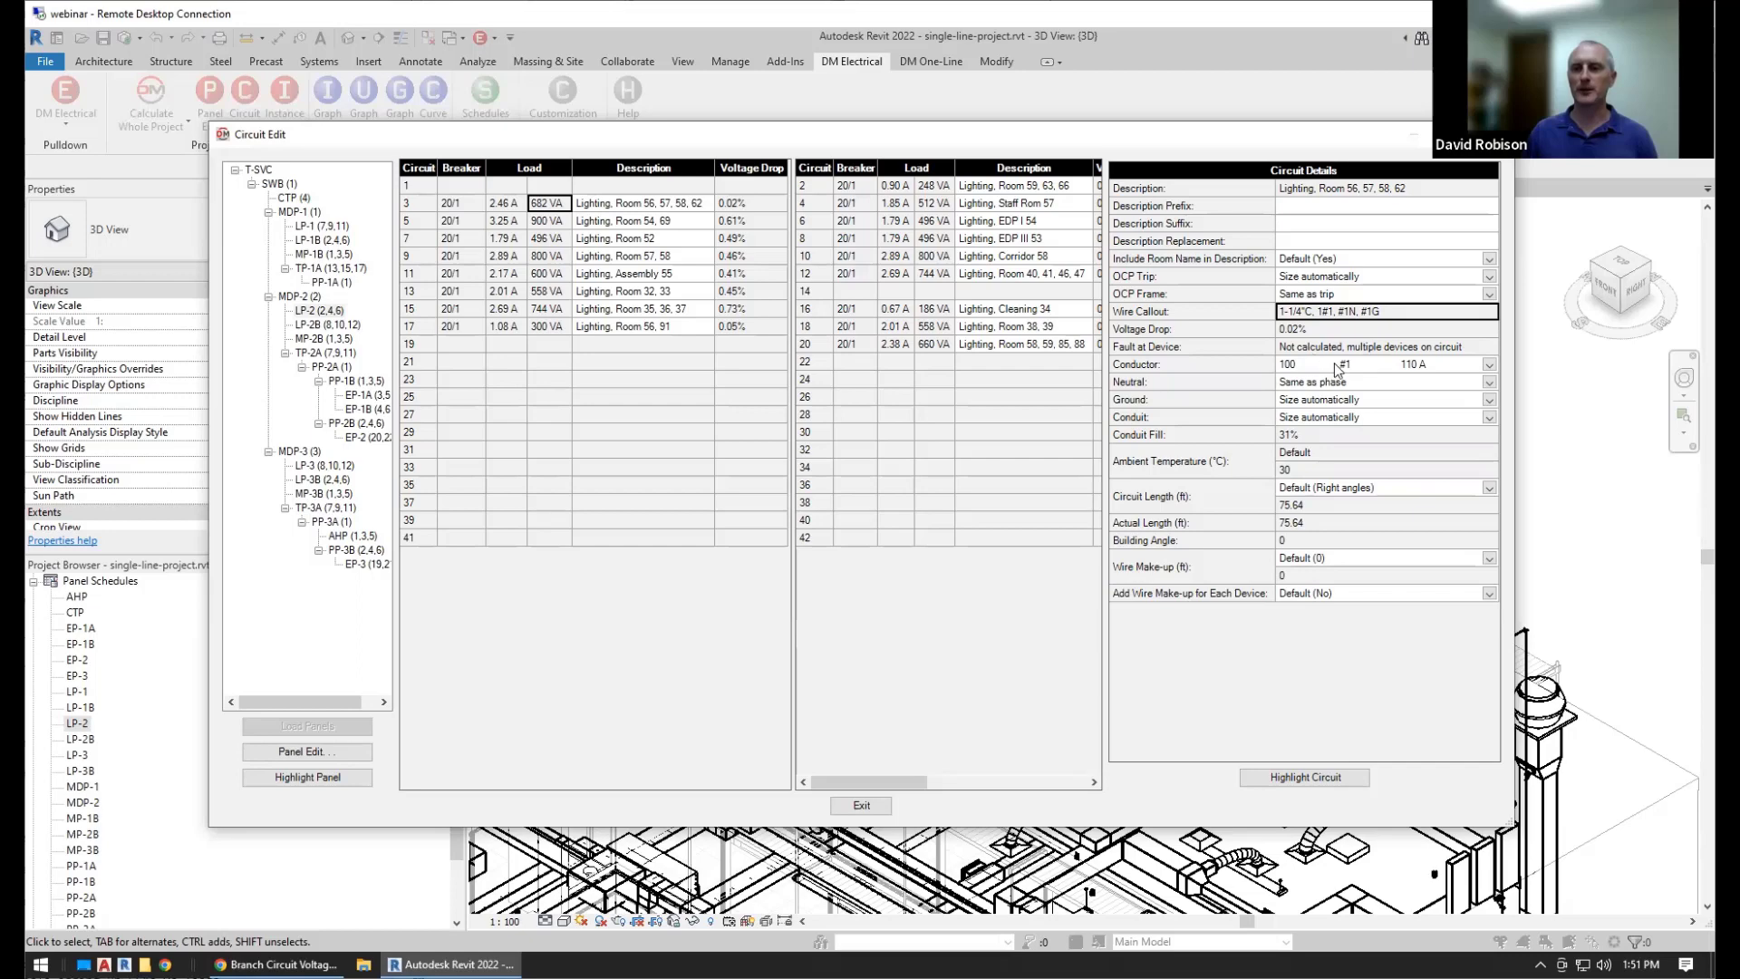
pyautogui.click(1209, 351)
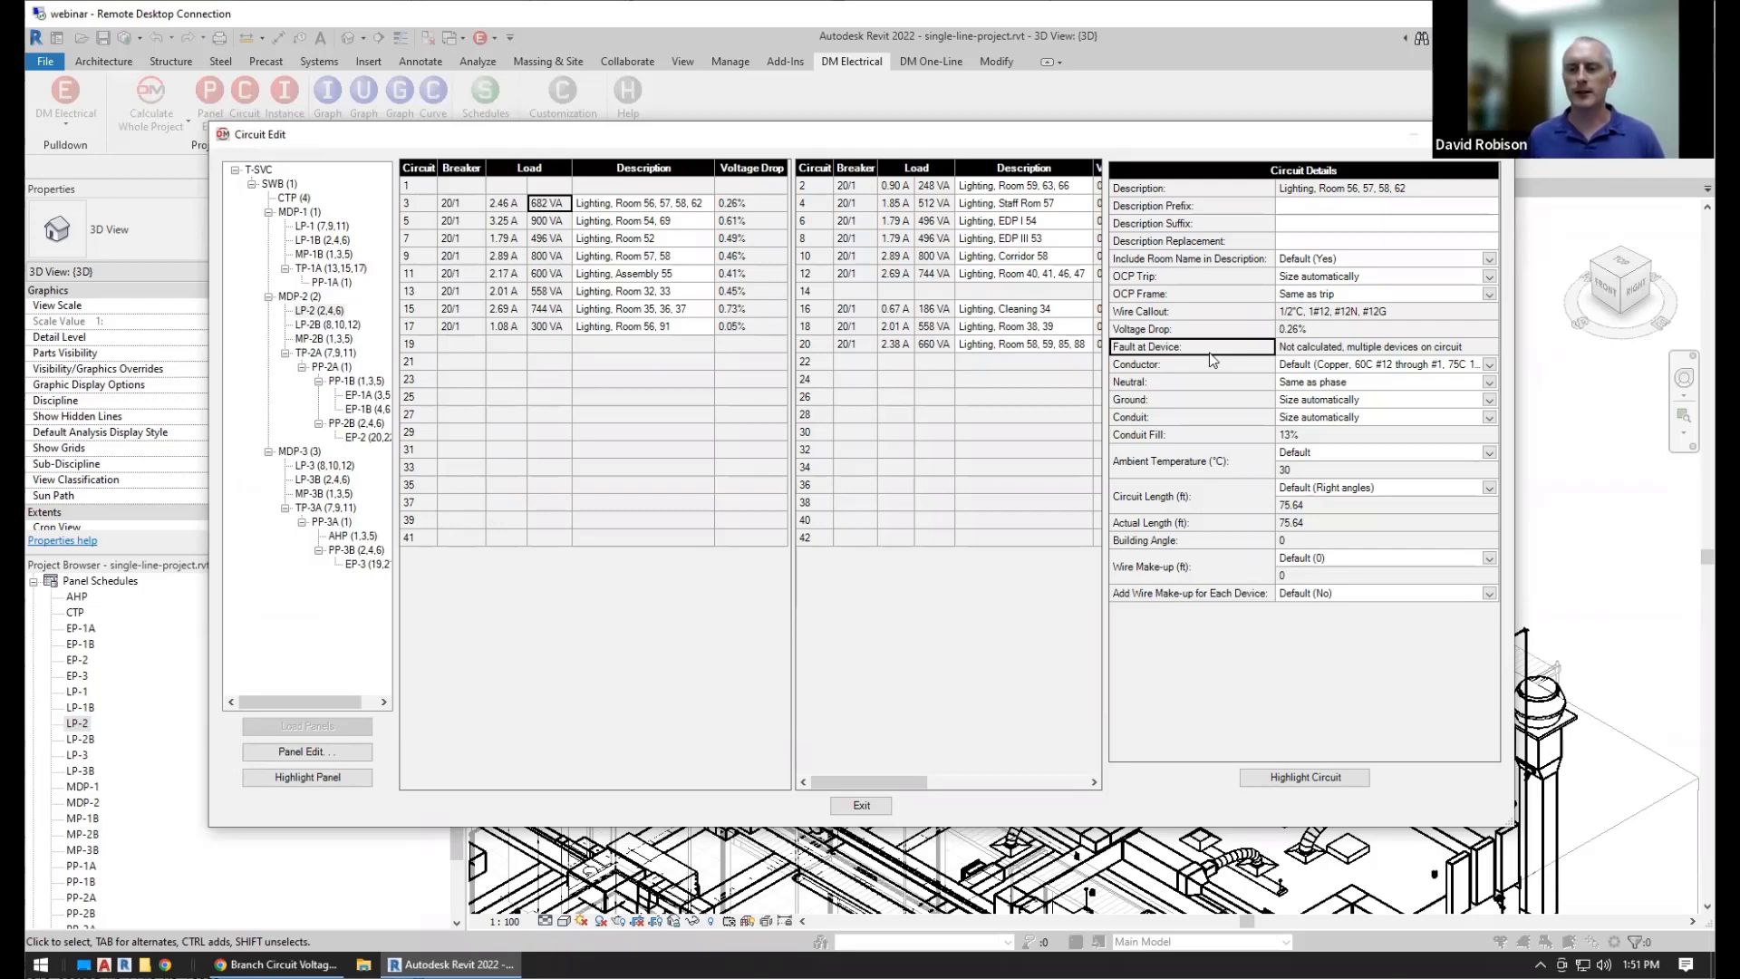
# Keep LP-2 circuit 3's conduit sized automatically and check its 13% fill over 75.64 ft
pyautogui.click(1336, 418)
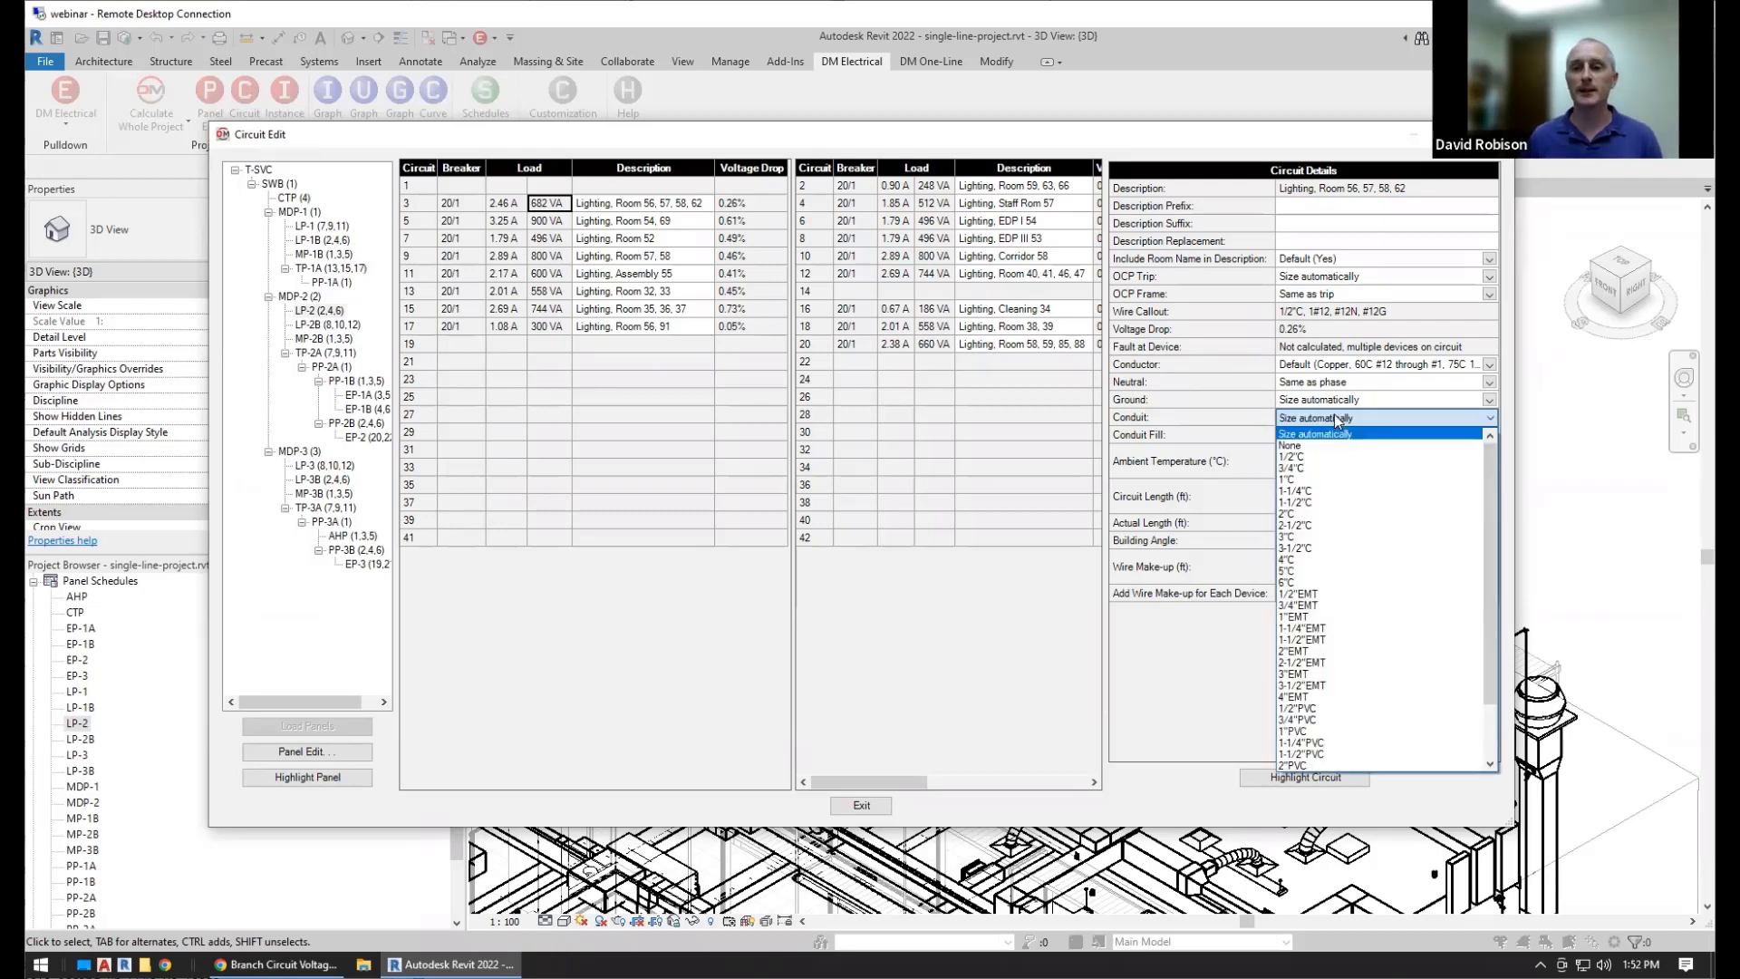
pyautogui.click(1334, 415)
pyautogui.click(1326, 436)
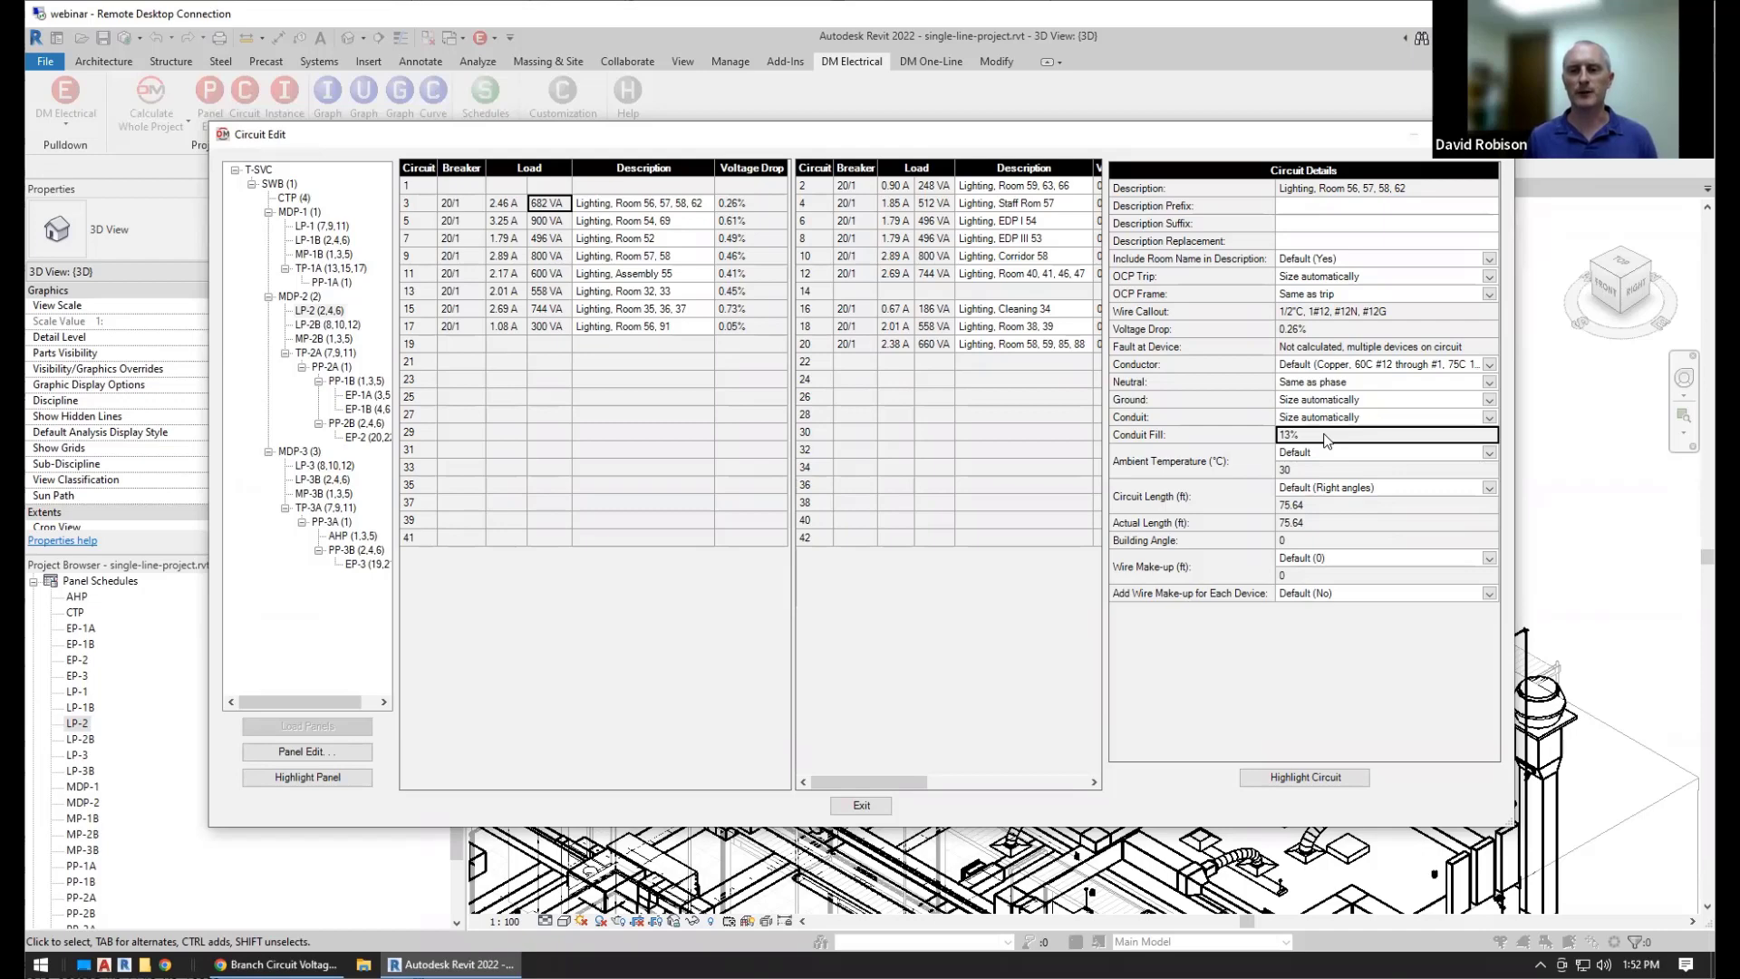
pyautogui.click(1323, 420)
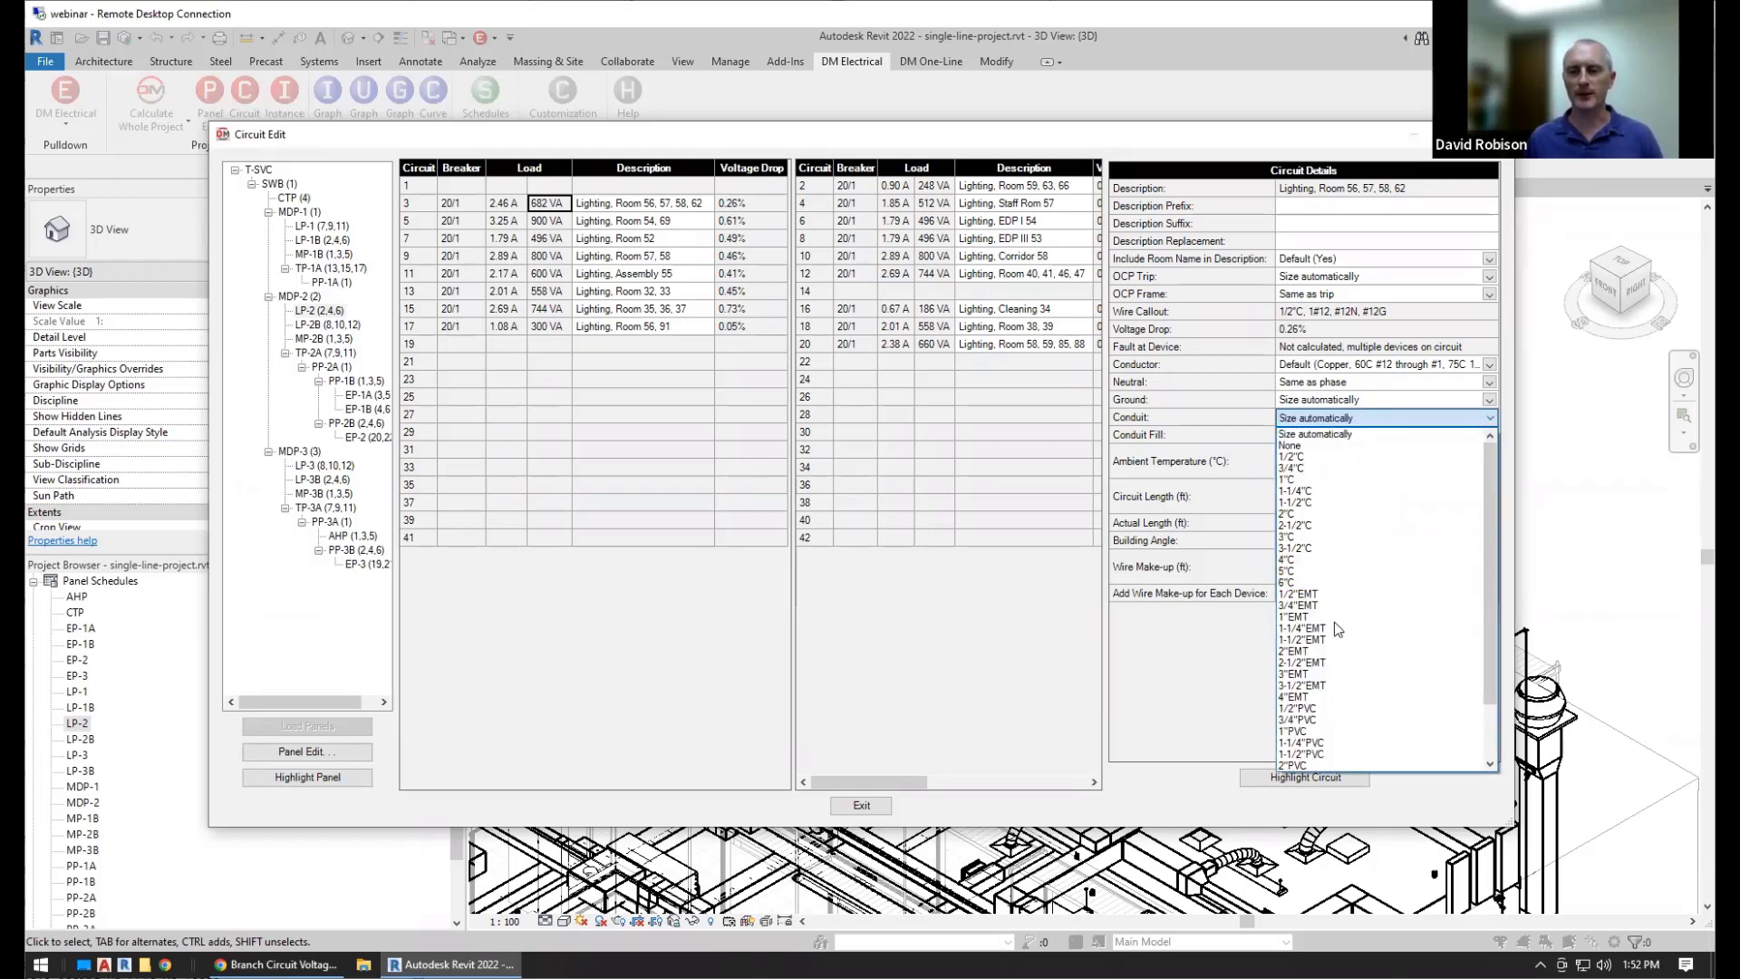
pyautogui.click(1240, 421)
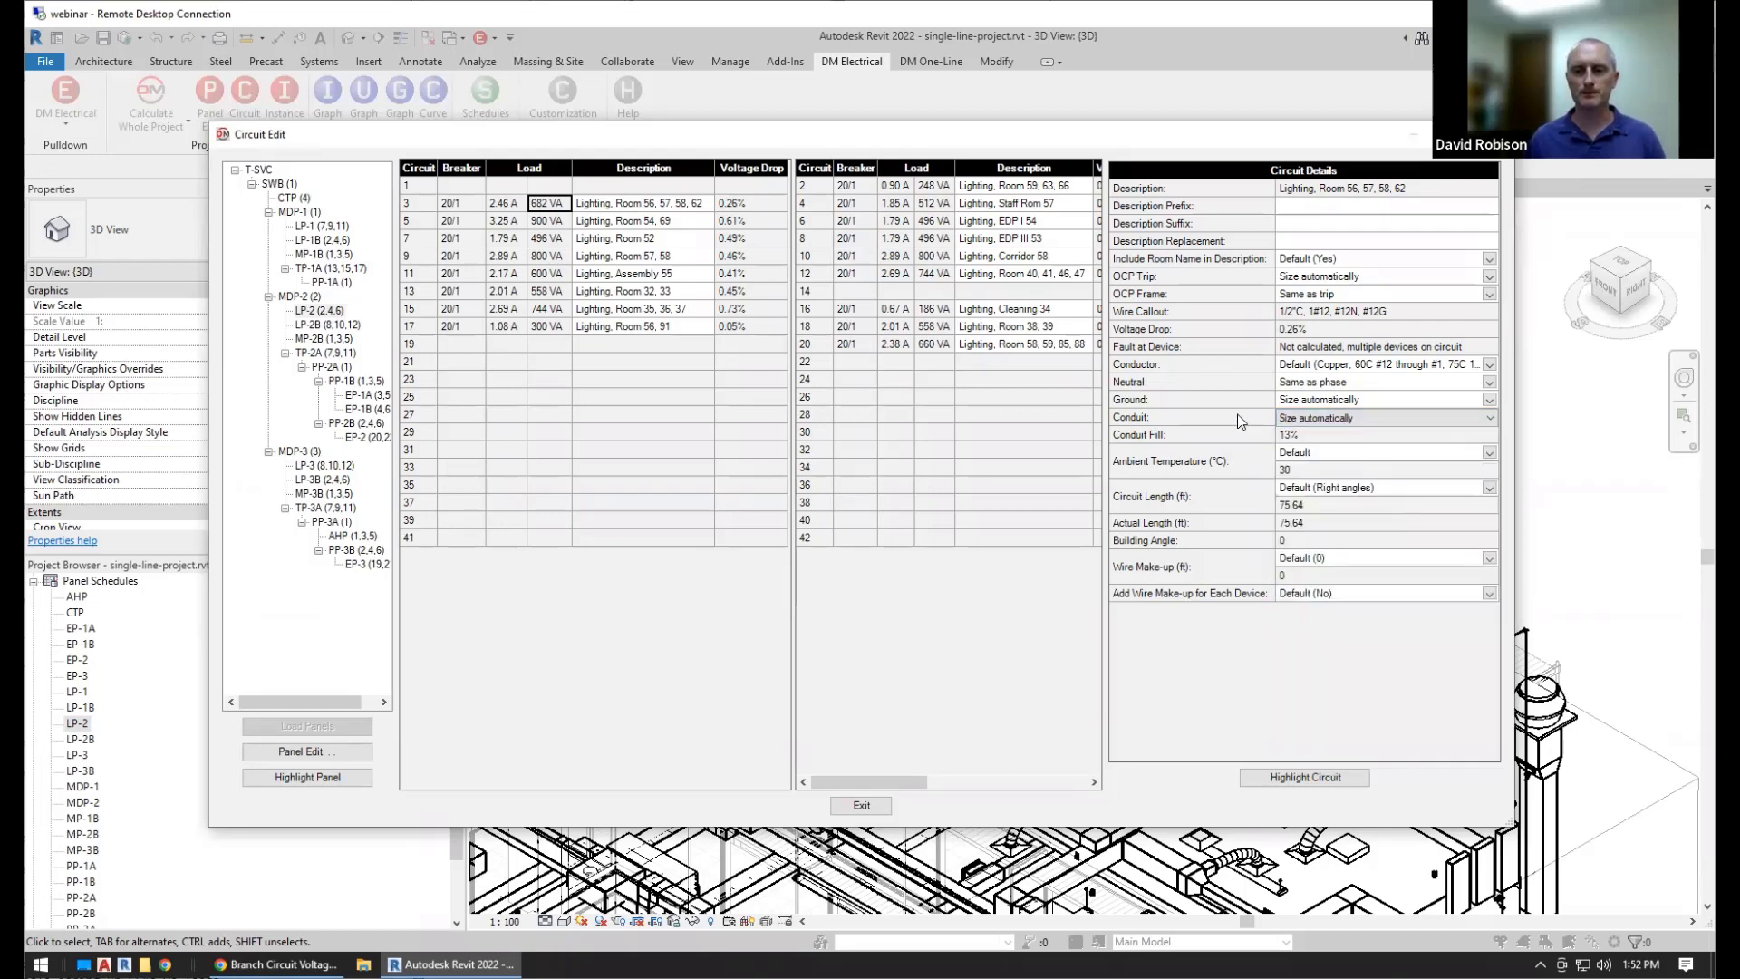
pyautogui.click(1240, 421)
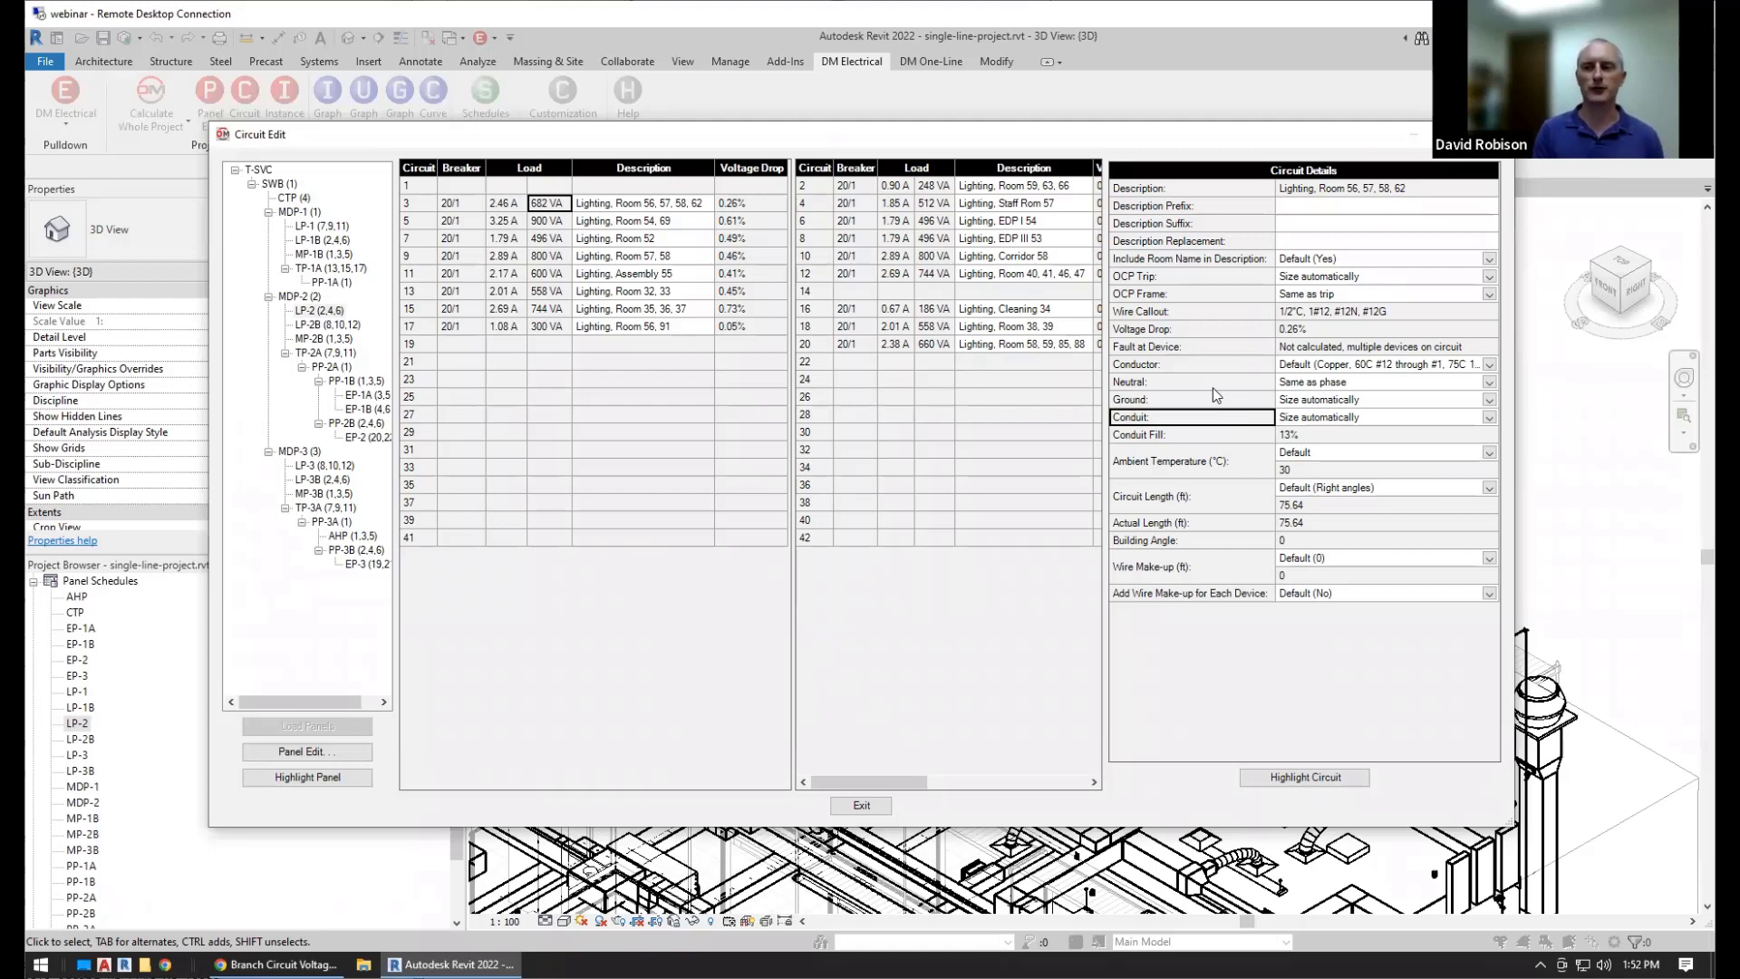
# Close Circuit Edit and uncheck 1/2"C as a standard size in the EMT <= 2", PVC >= 2-1/2" conduit group
pyautogui.click(856, 805)
pyautogui.click(562, 100)
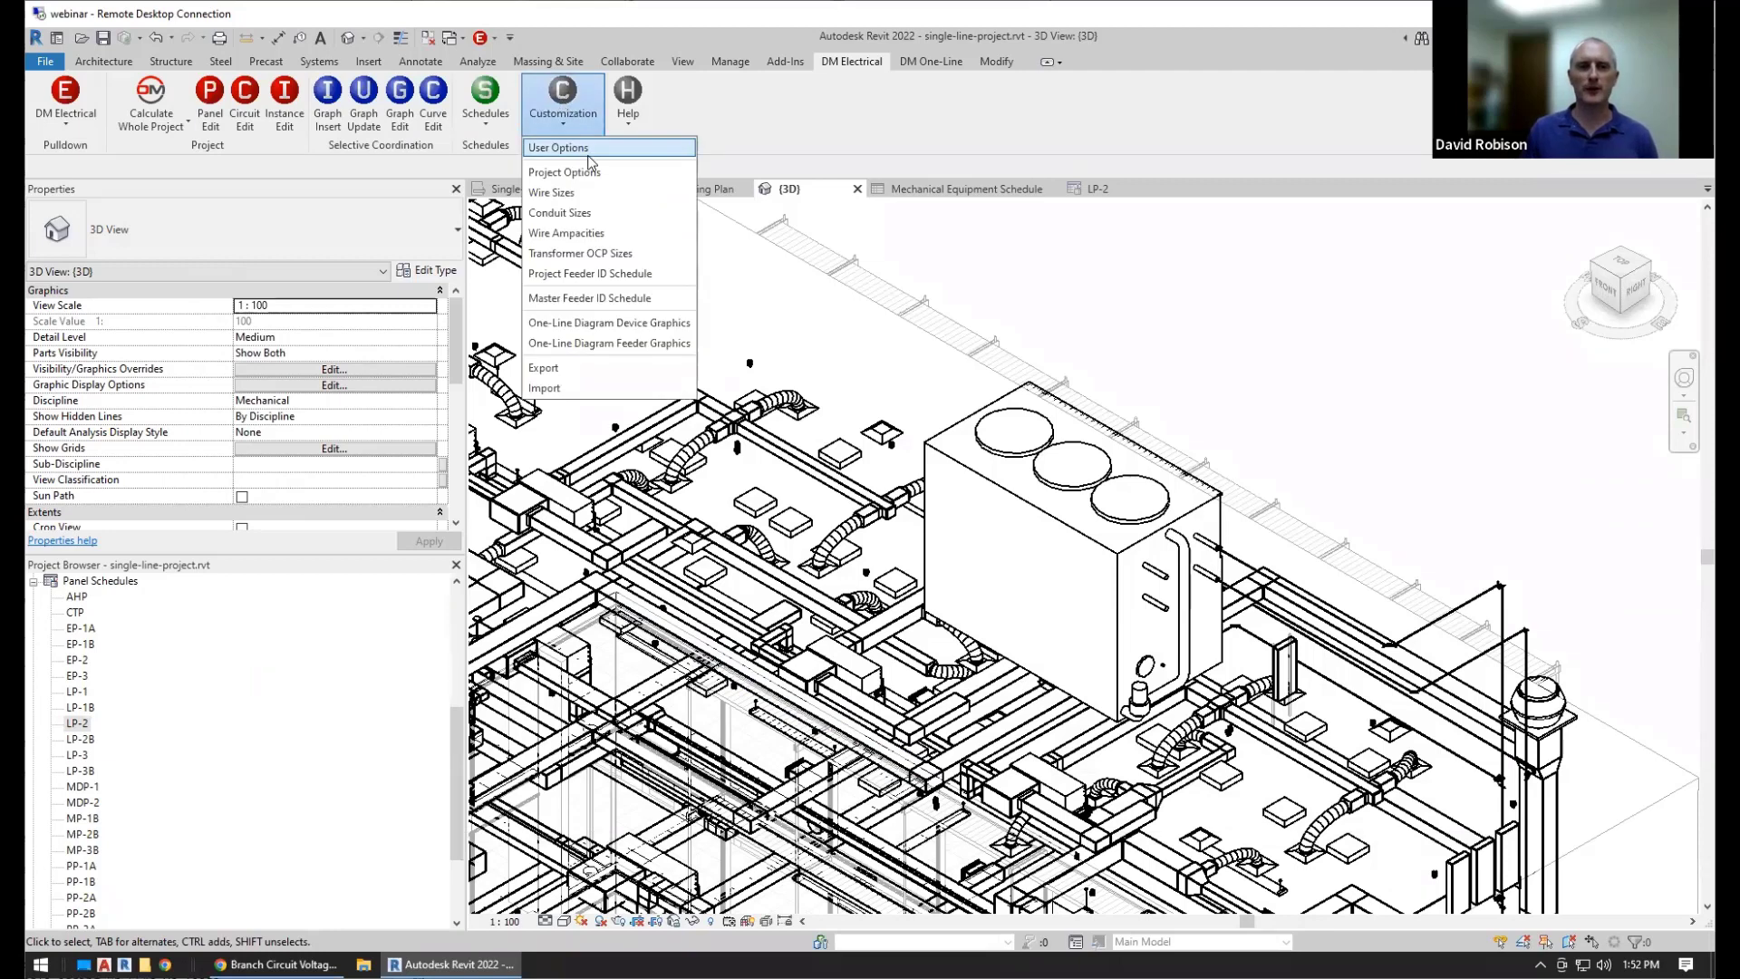
pyautogui.click(561, 214)
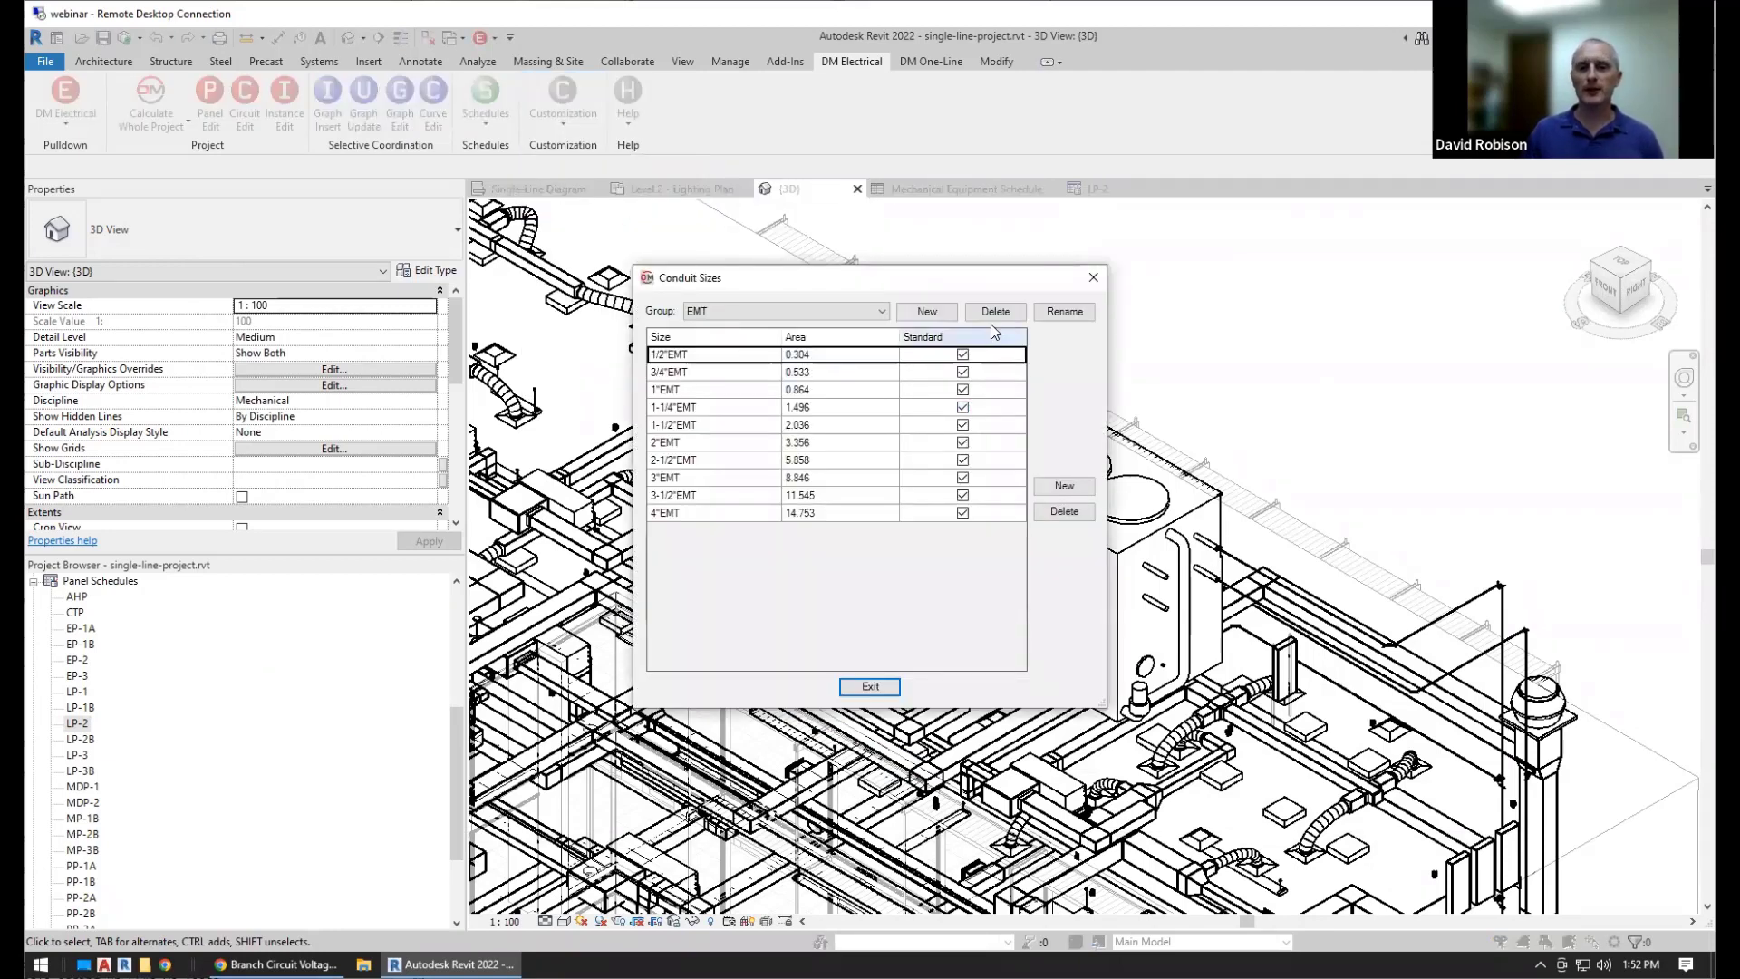
pyautogui.click(831, 313)
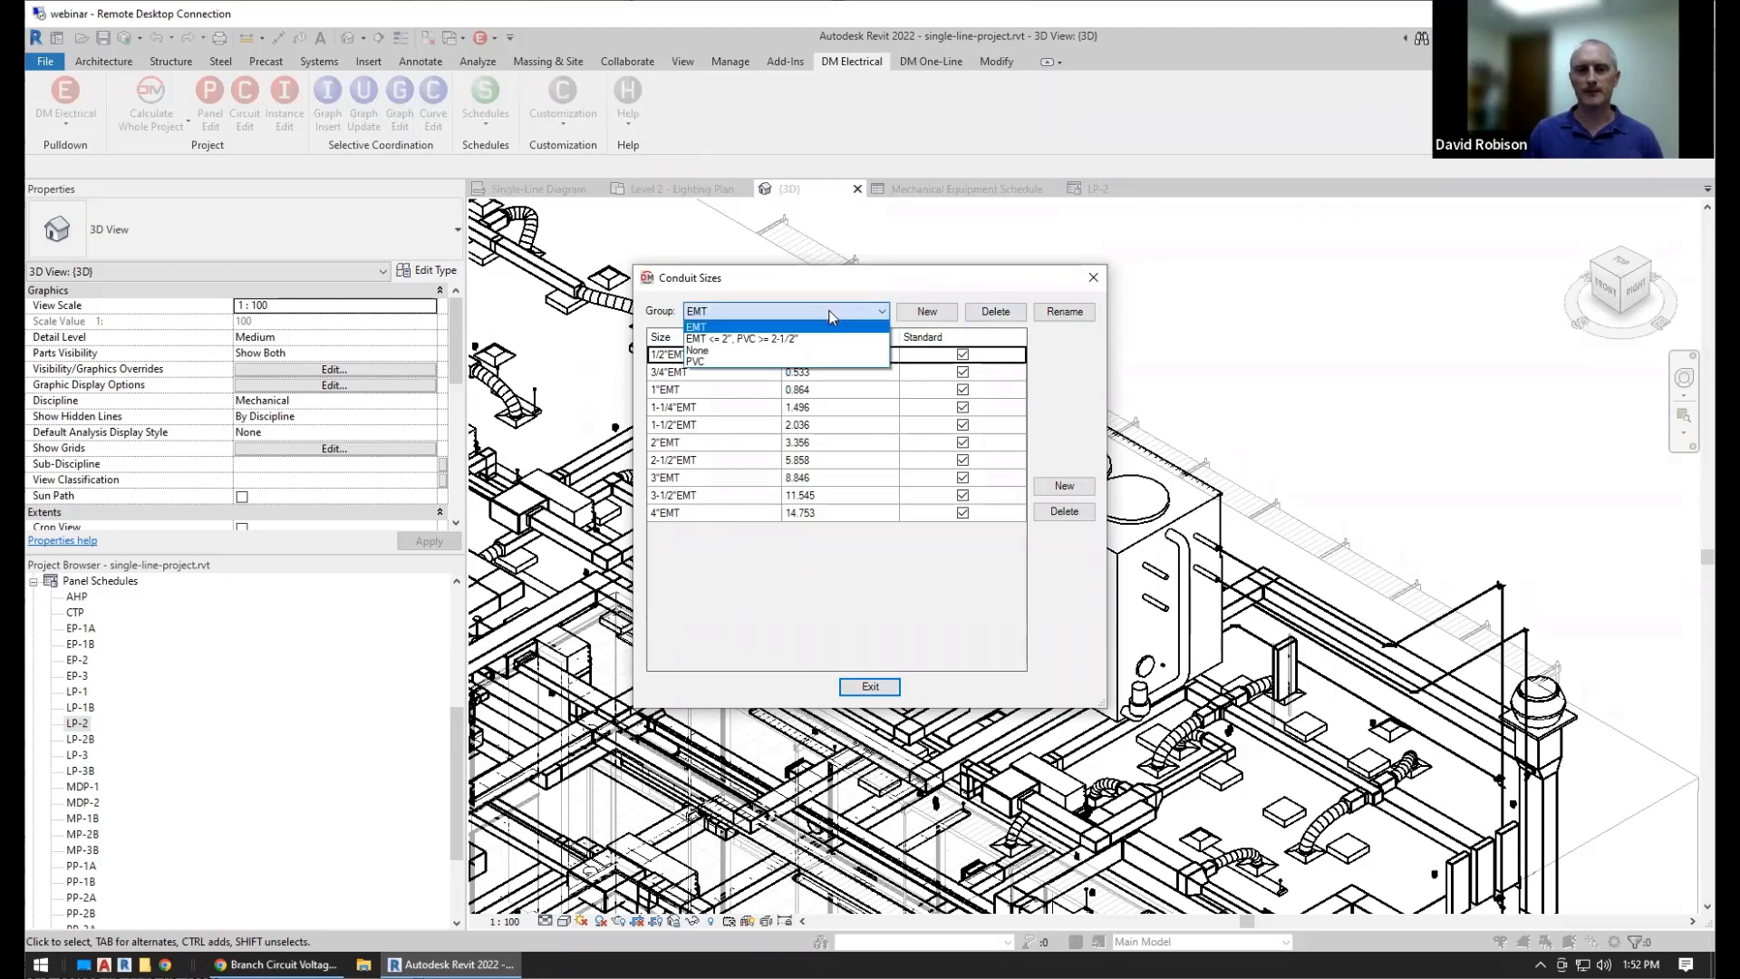
pyautogui.click(790, 338)
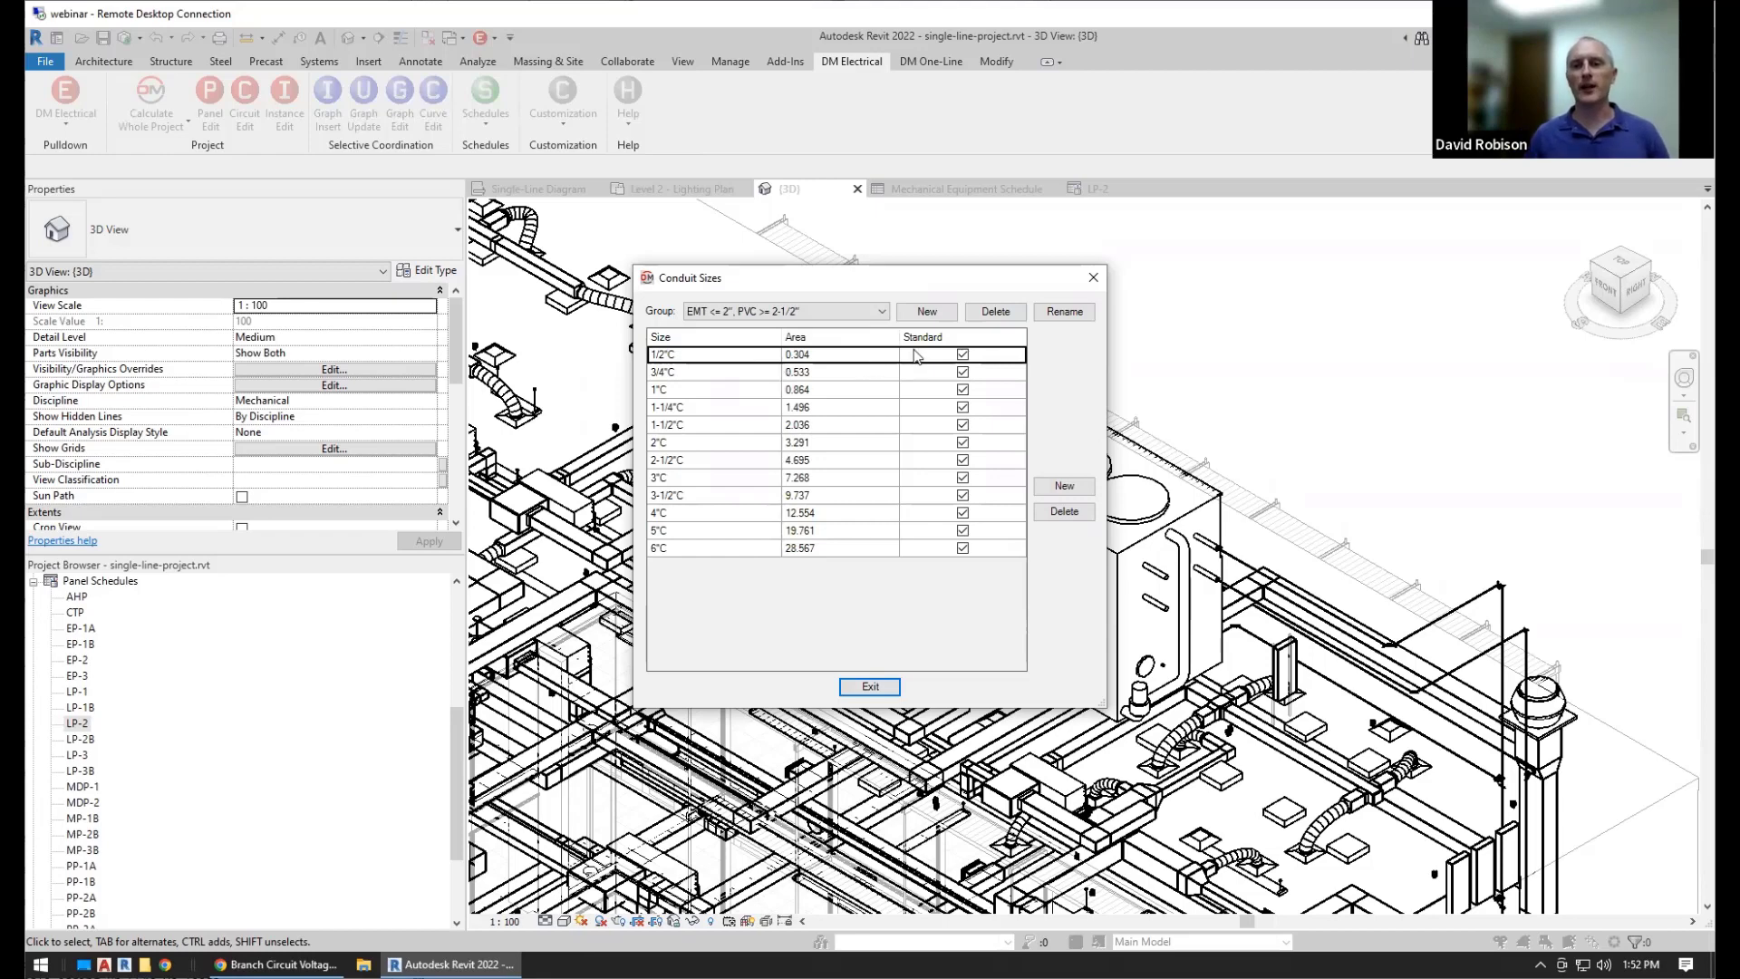
pyautogui.click(963, 355)
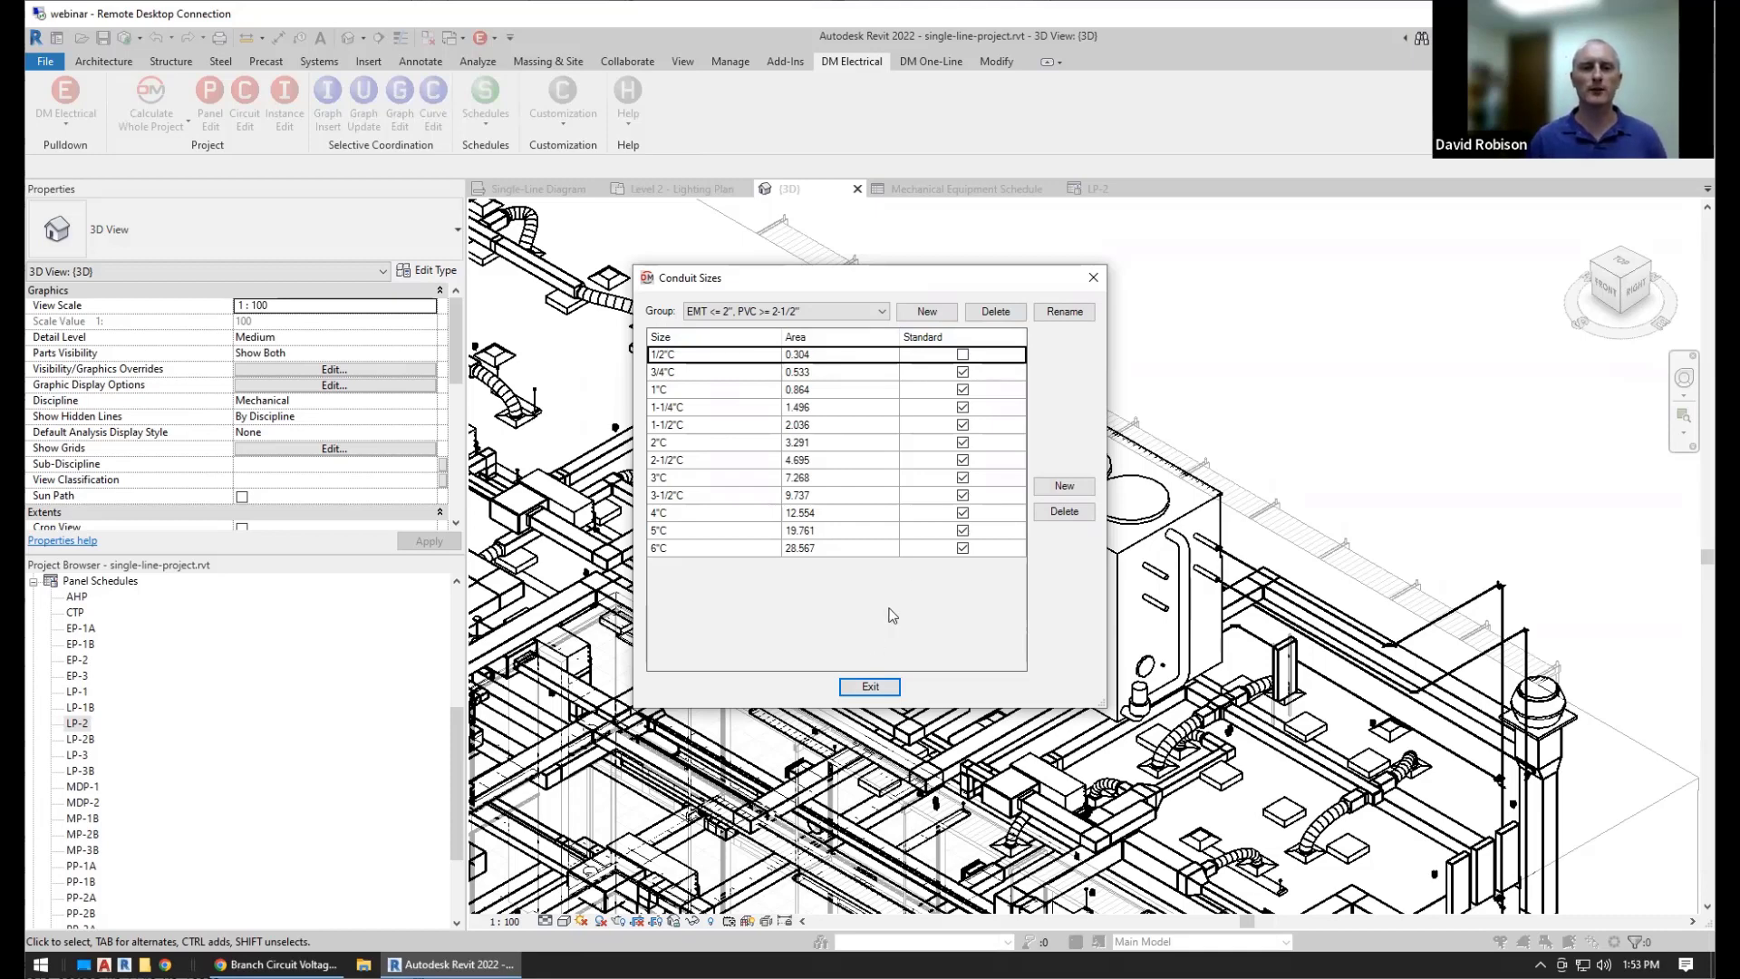
pyautogui.click(869, 686)
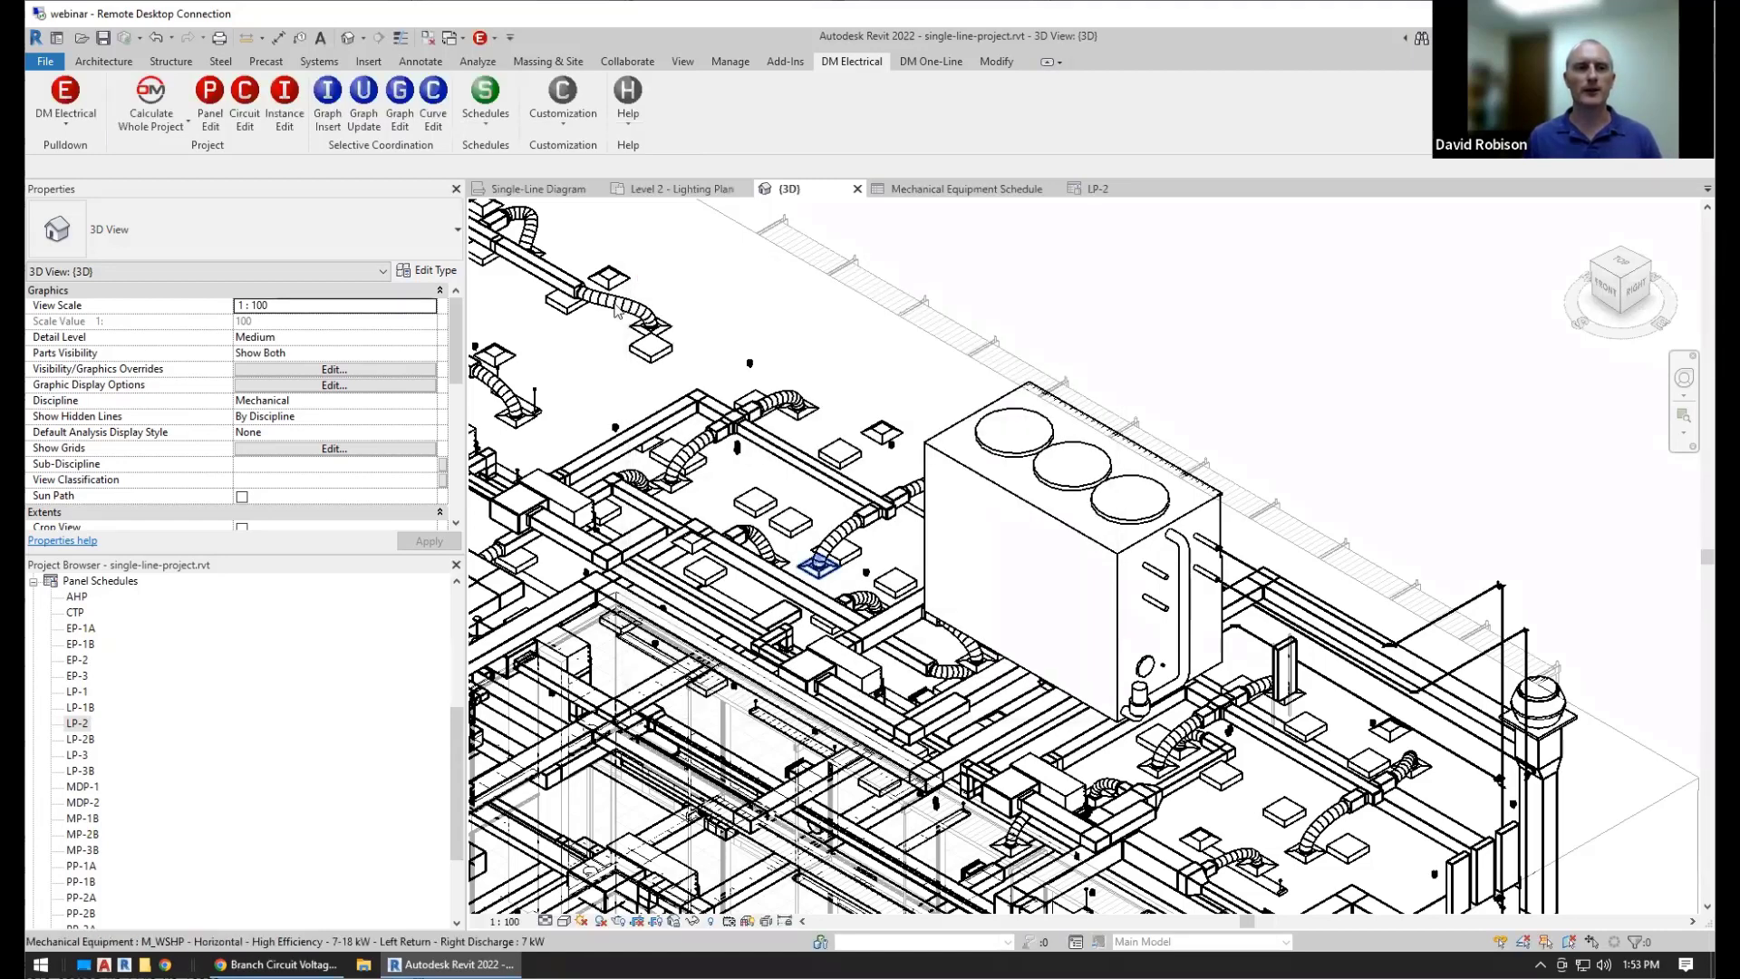
# Reopen Circuit Edit on panel LP-2, circuit 3
pyautogui.click(245, 101)
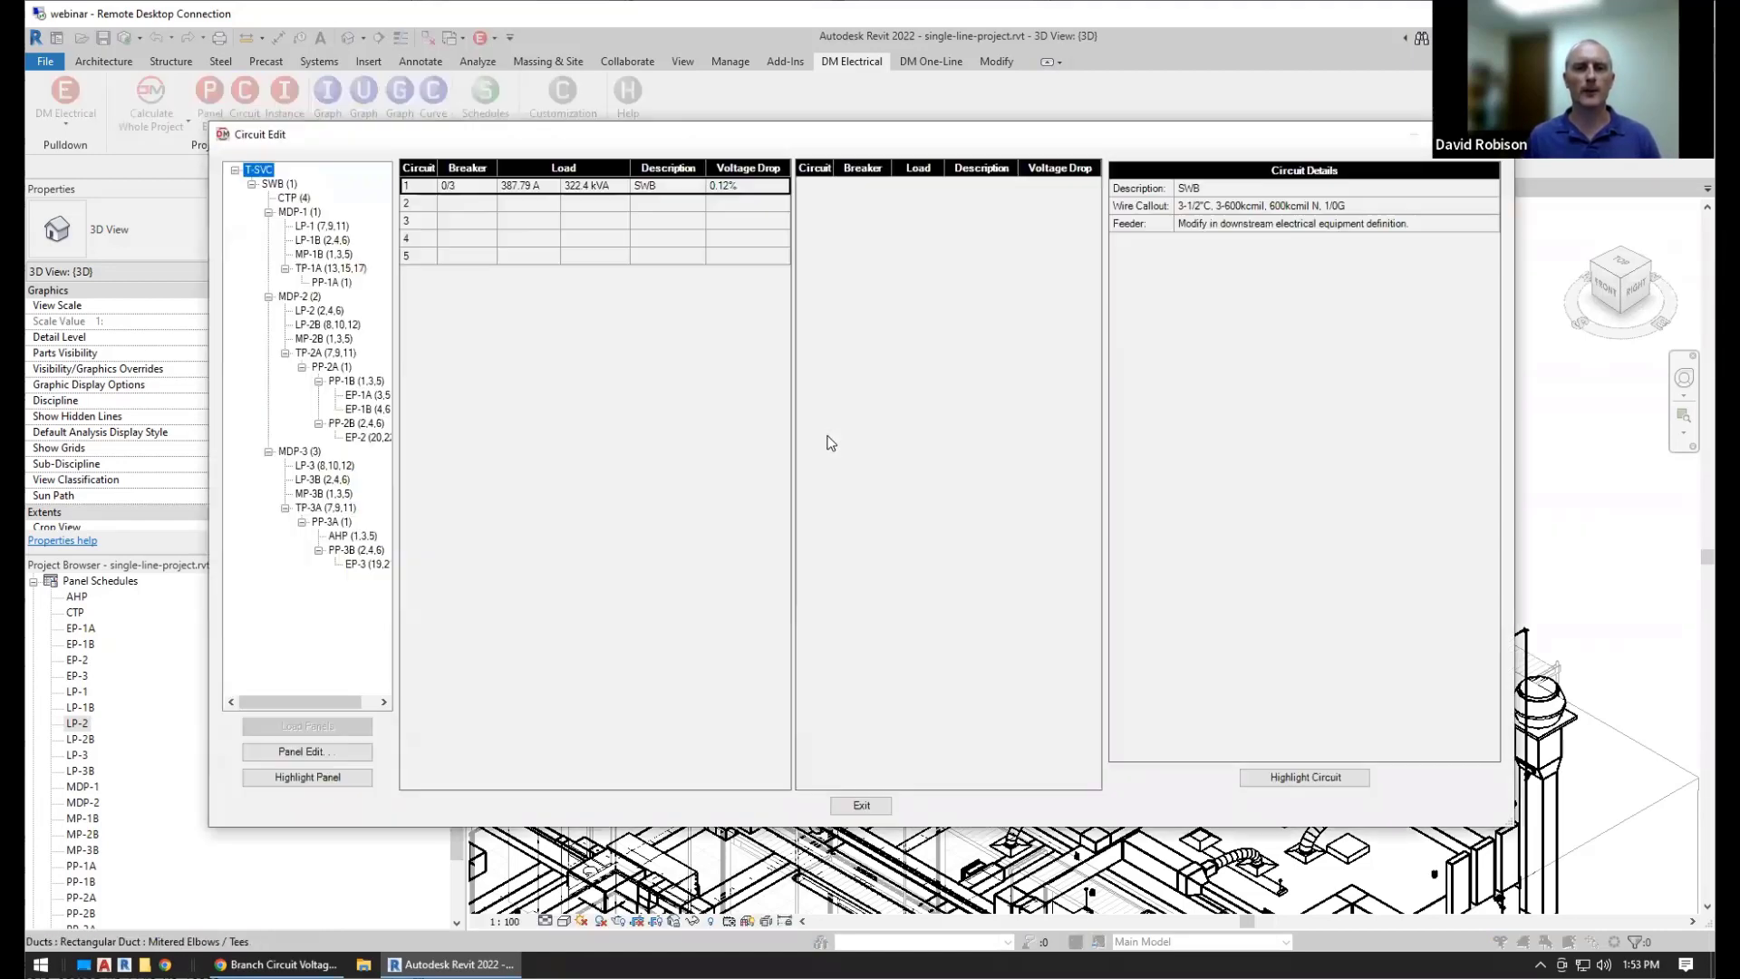
pyautogui.click(318, 310)
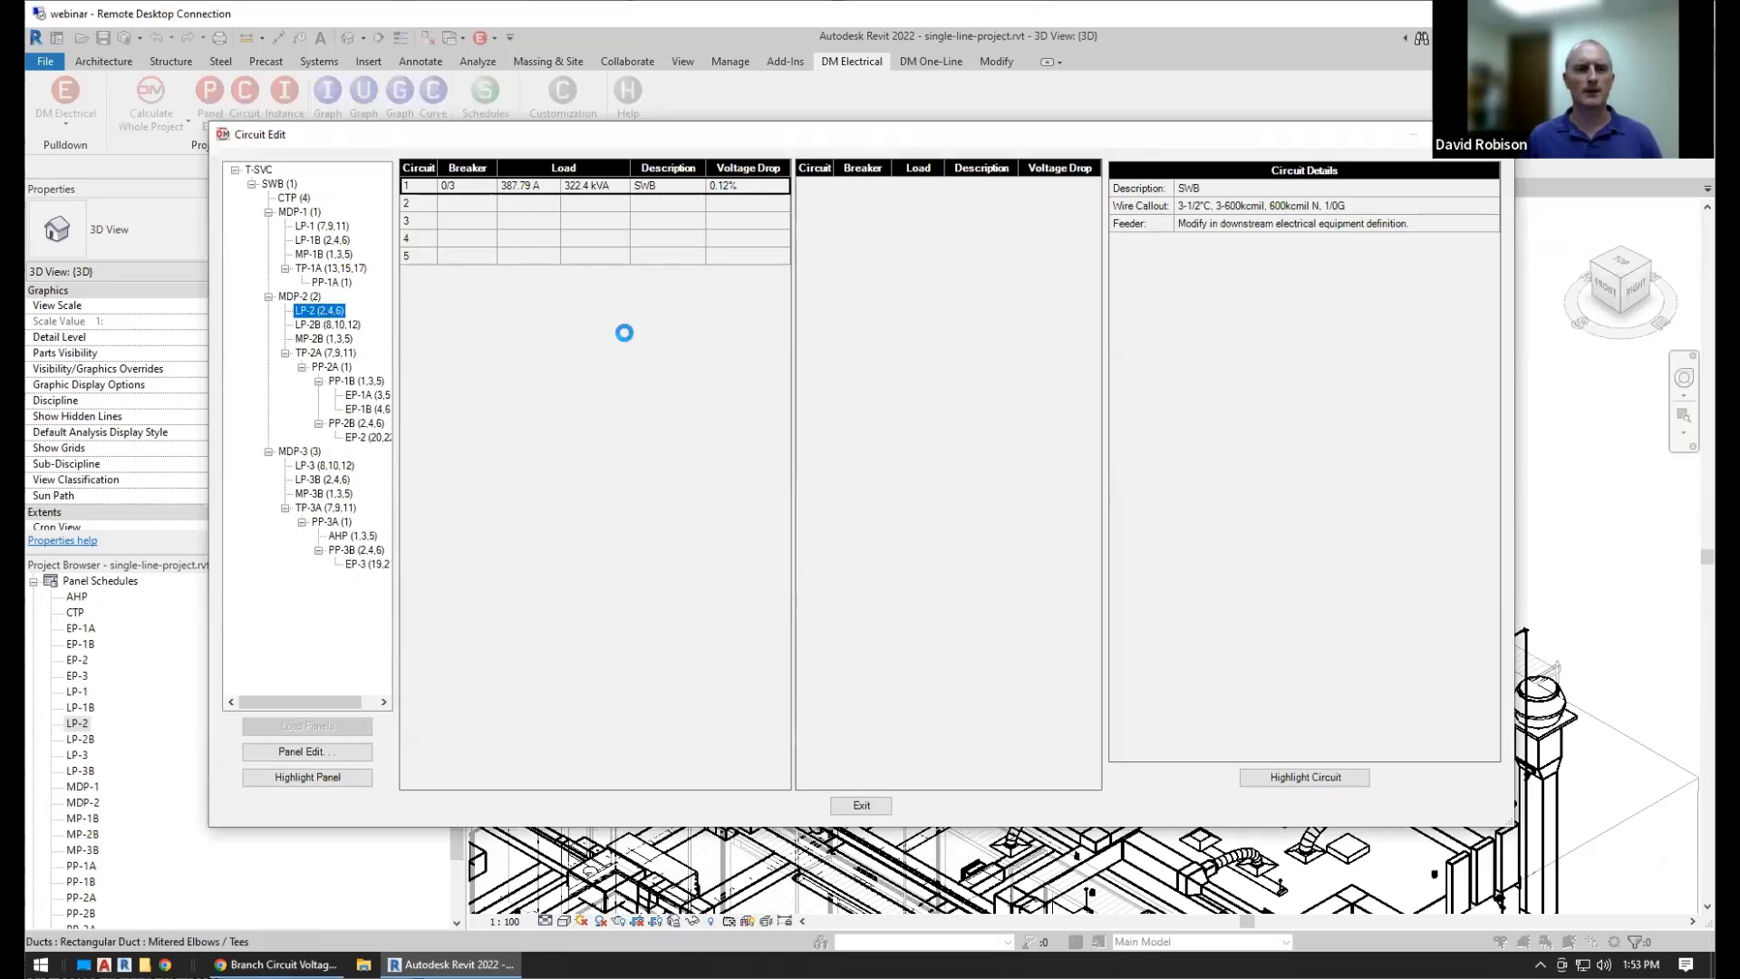
pyautogui.click(506, 204)
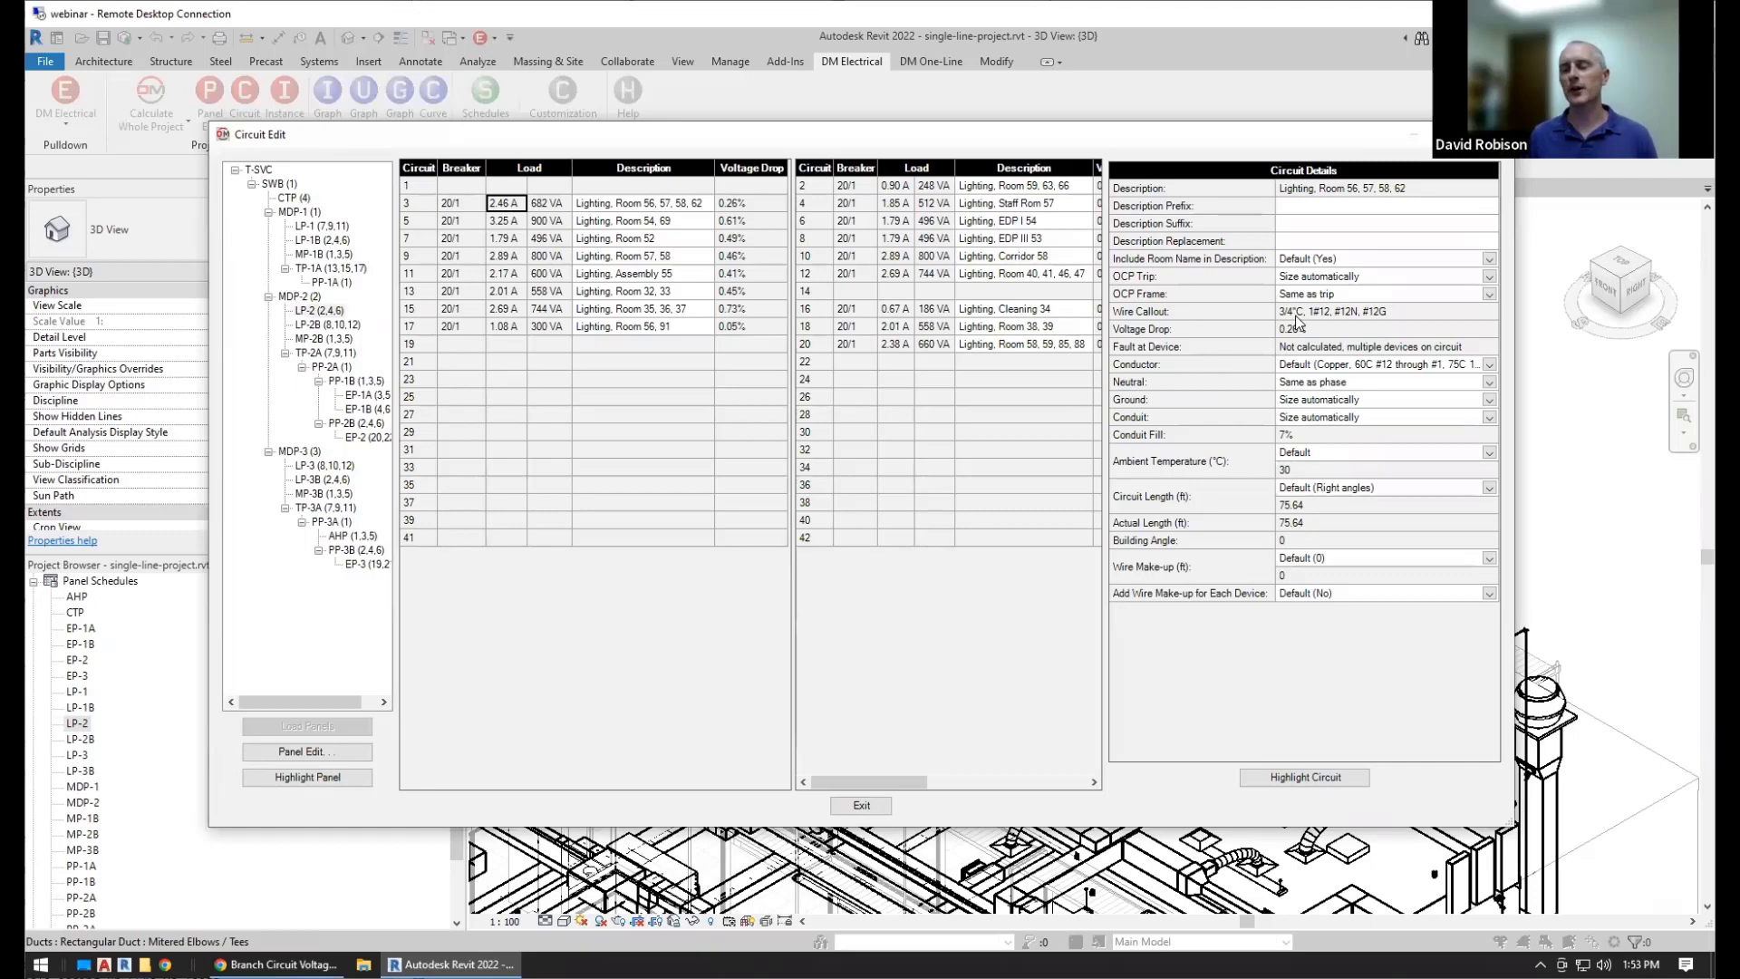
# Try 4"C and then 1/2"C as circuit 3's conduit size
pyautogui.click(1312, 417)
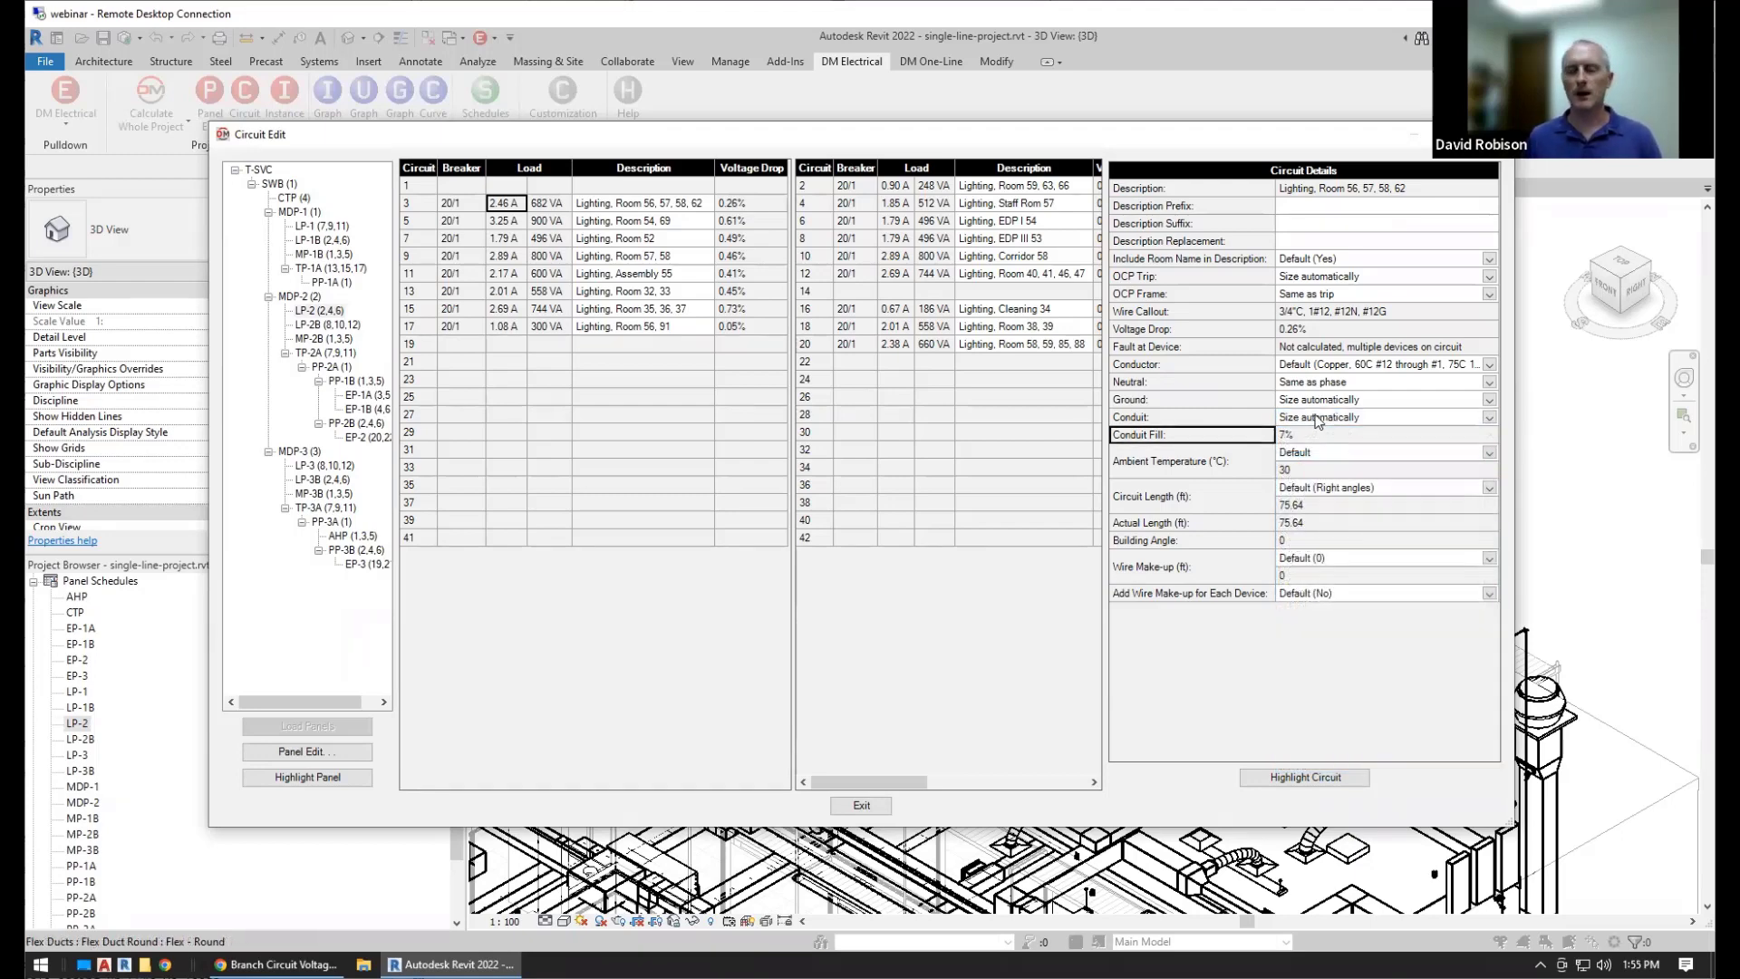
pyautogui.click(1313, 416)
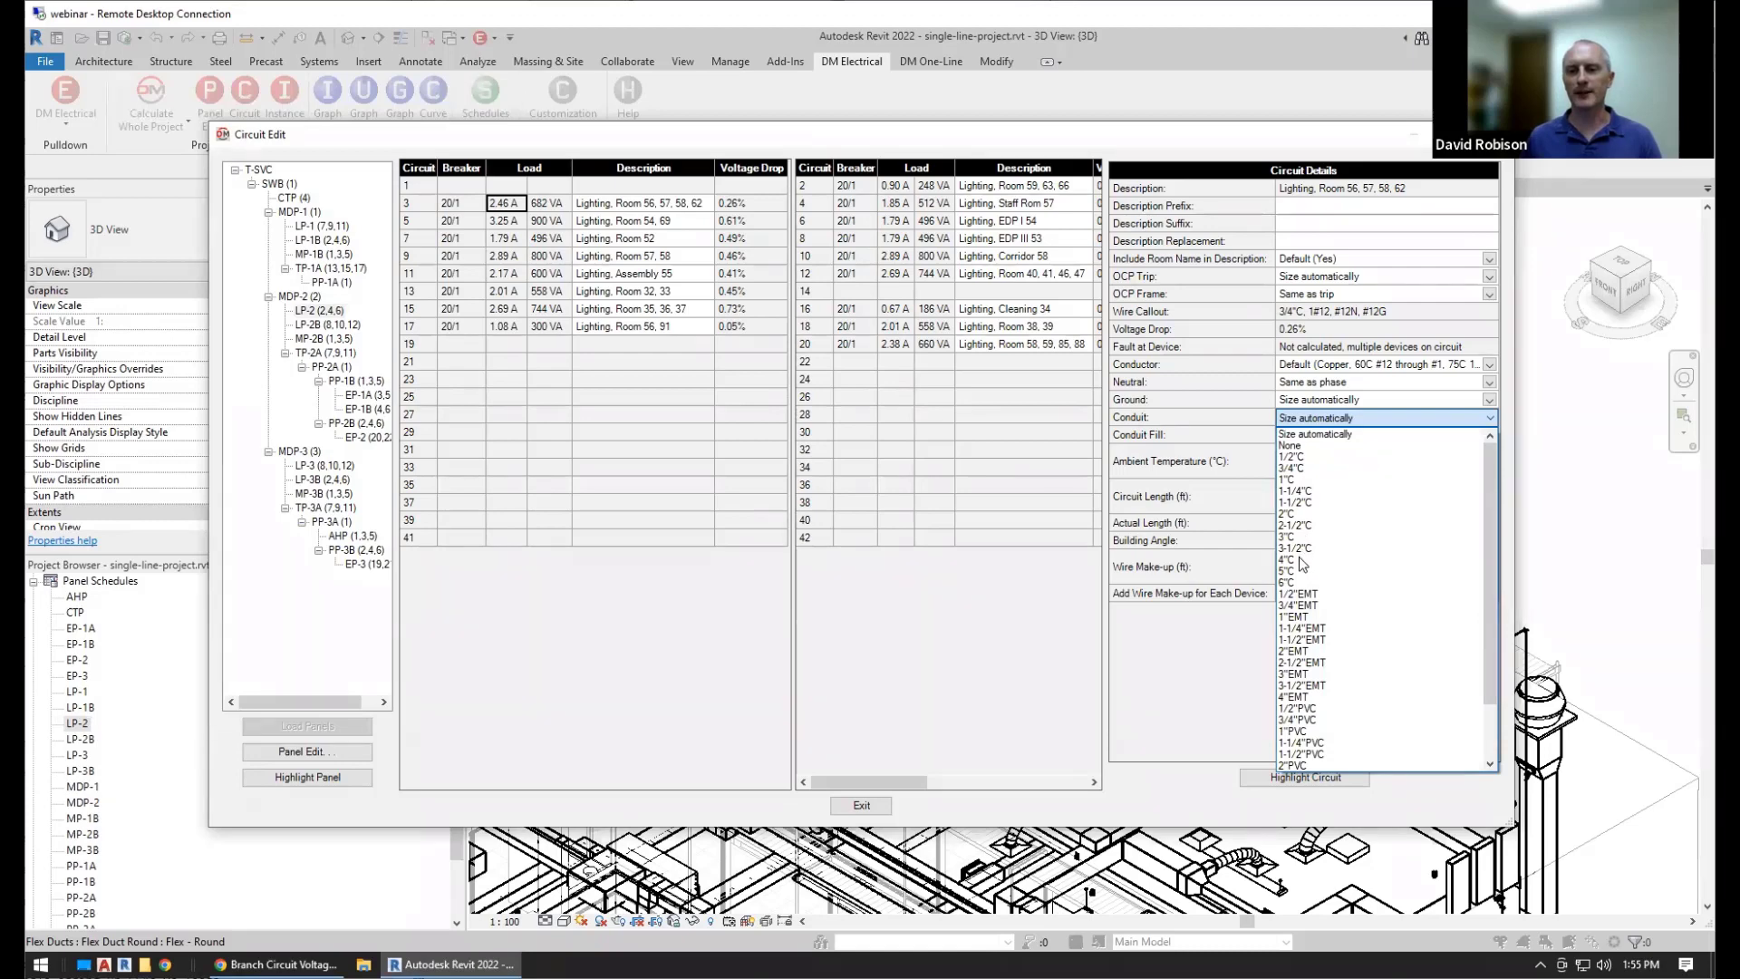
pyautogui.click(1288, 559)
pyautogui.click(1314, 417)
pyautogui.scroll(2, 1314, 507)
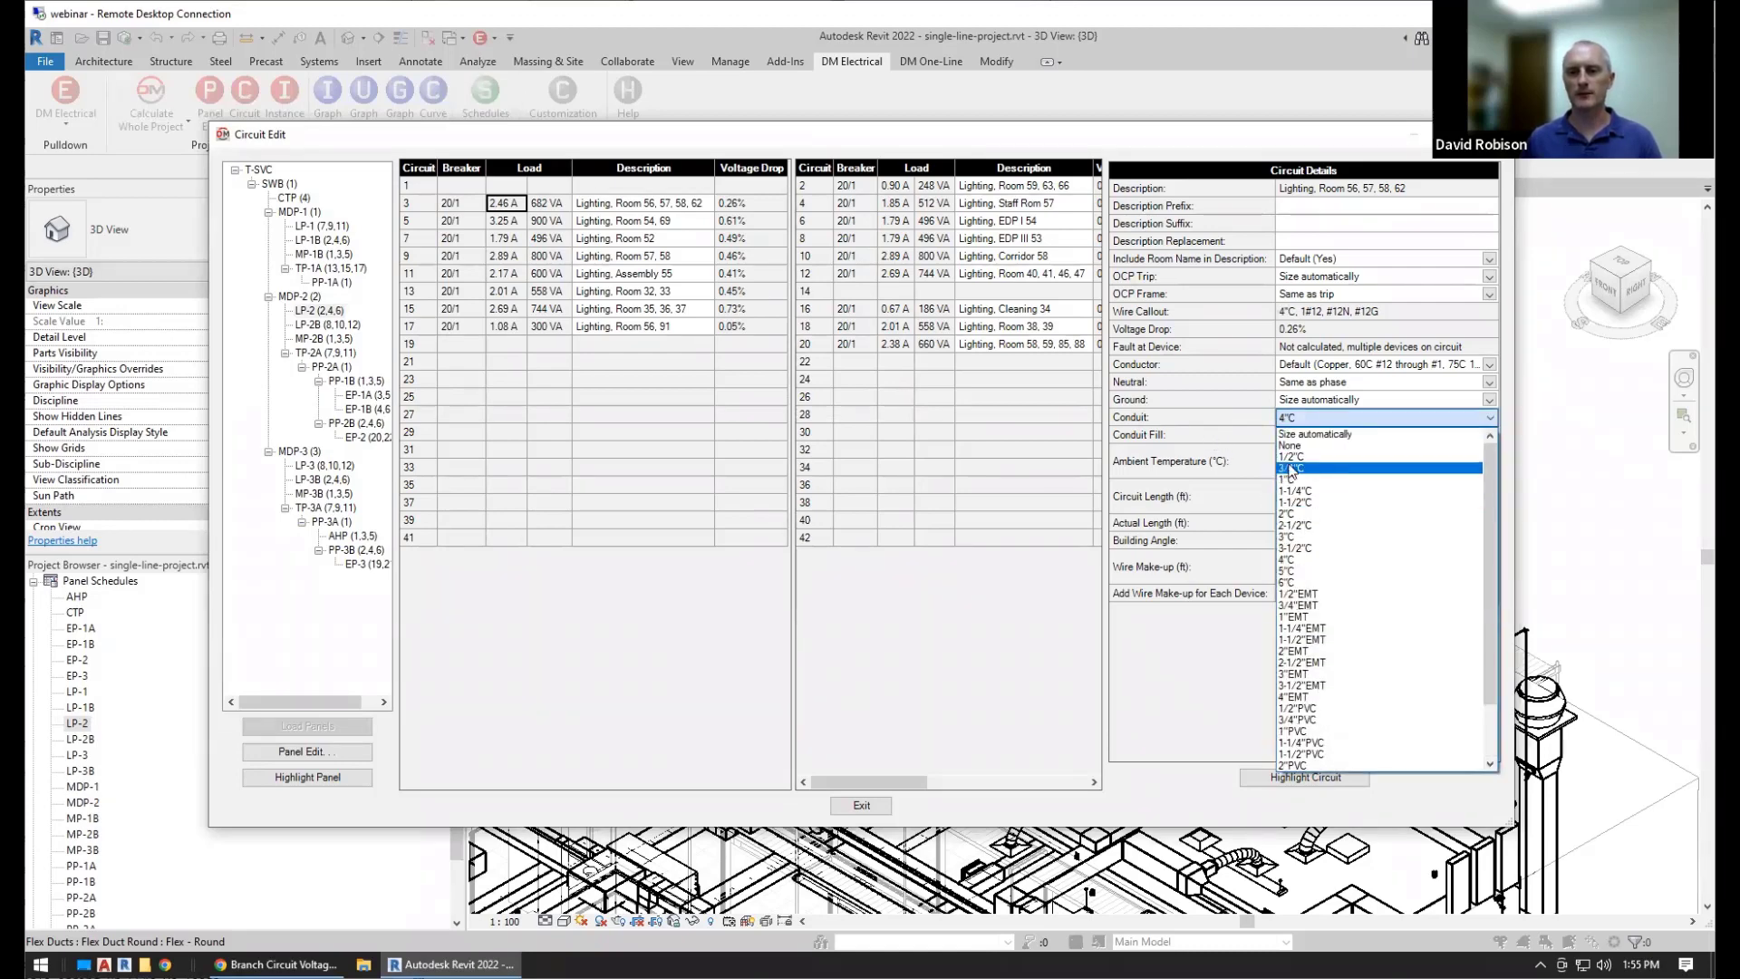
pyautogui.click(1304, 451)
# Set the conduit back to Size automatically, now giving 3/4"C and 7% fill
pyautogui.click(1314, 417)
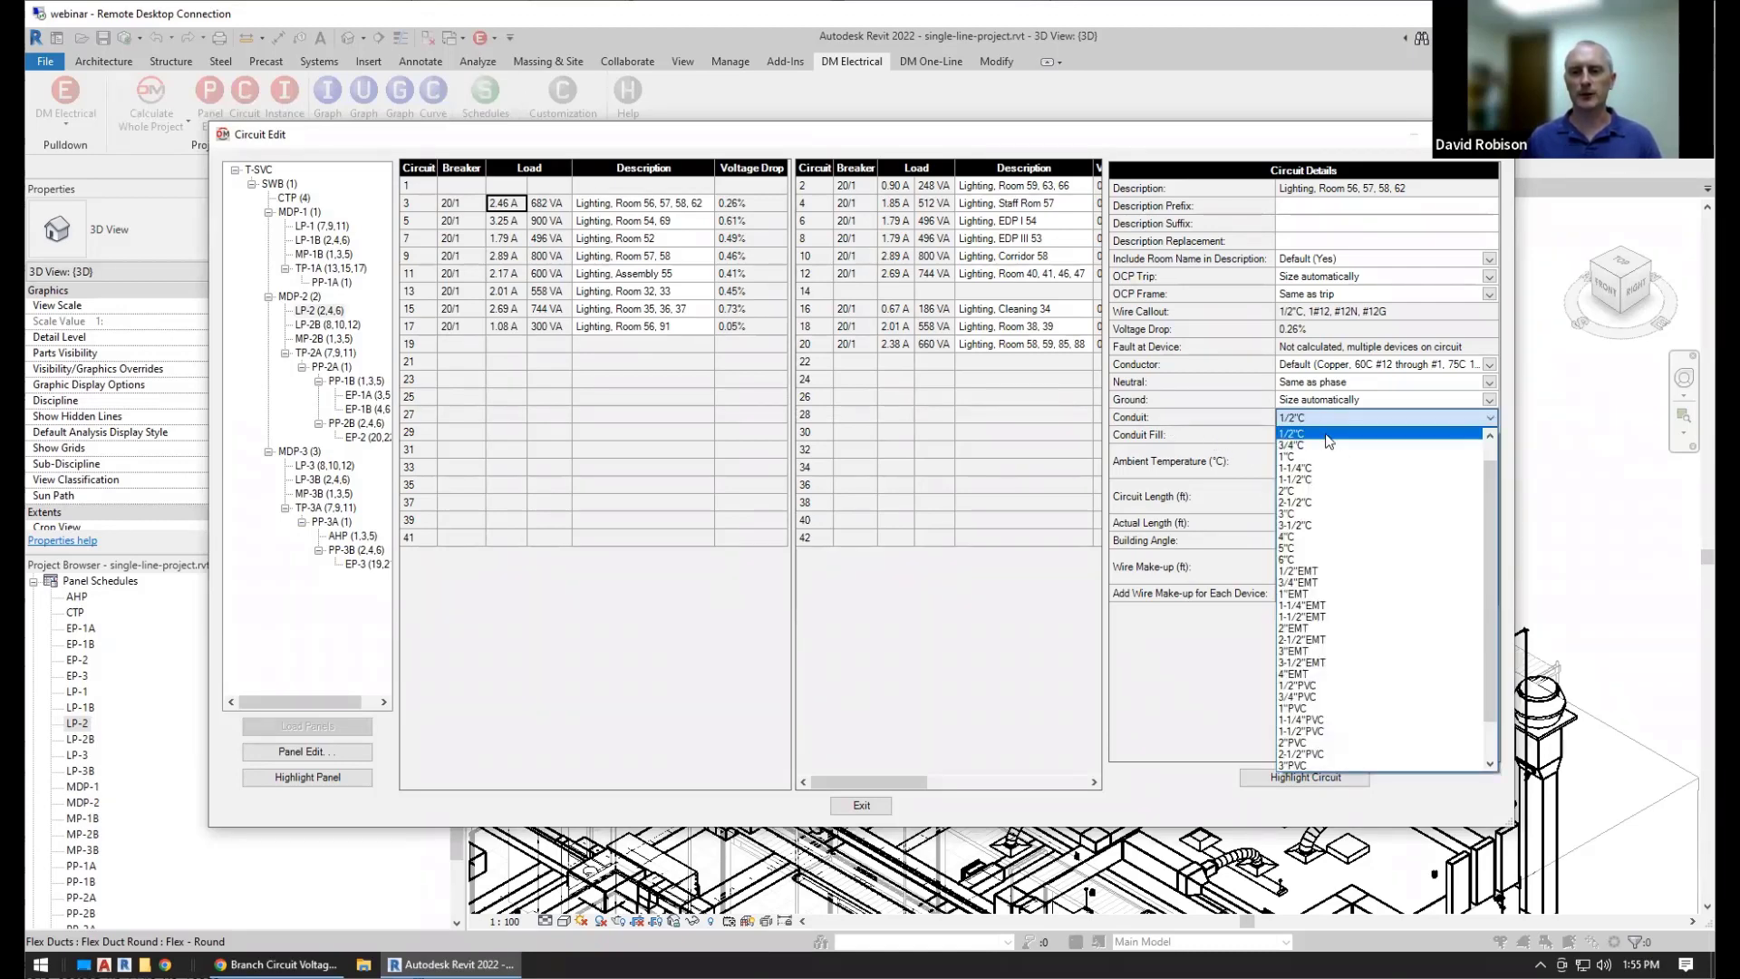
pyautogui.scroll(1, 1313, 489)
pyautogui.click(1235, 437)
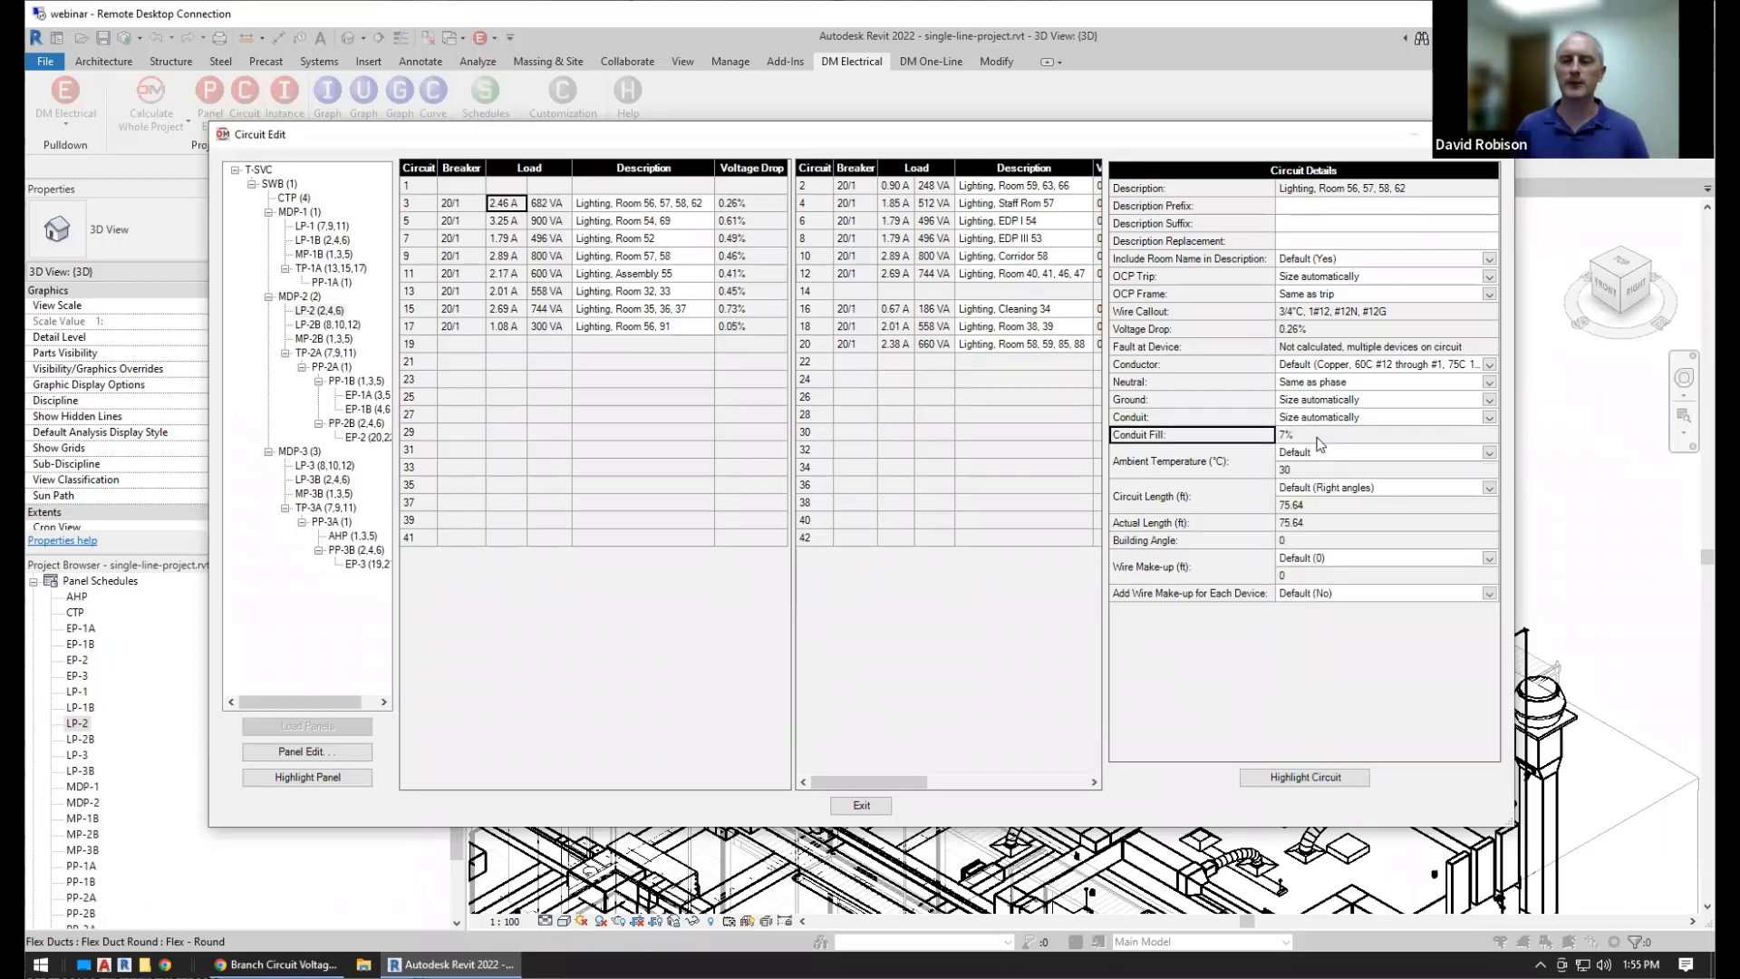
pyautogui.click(1236, 457)
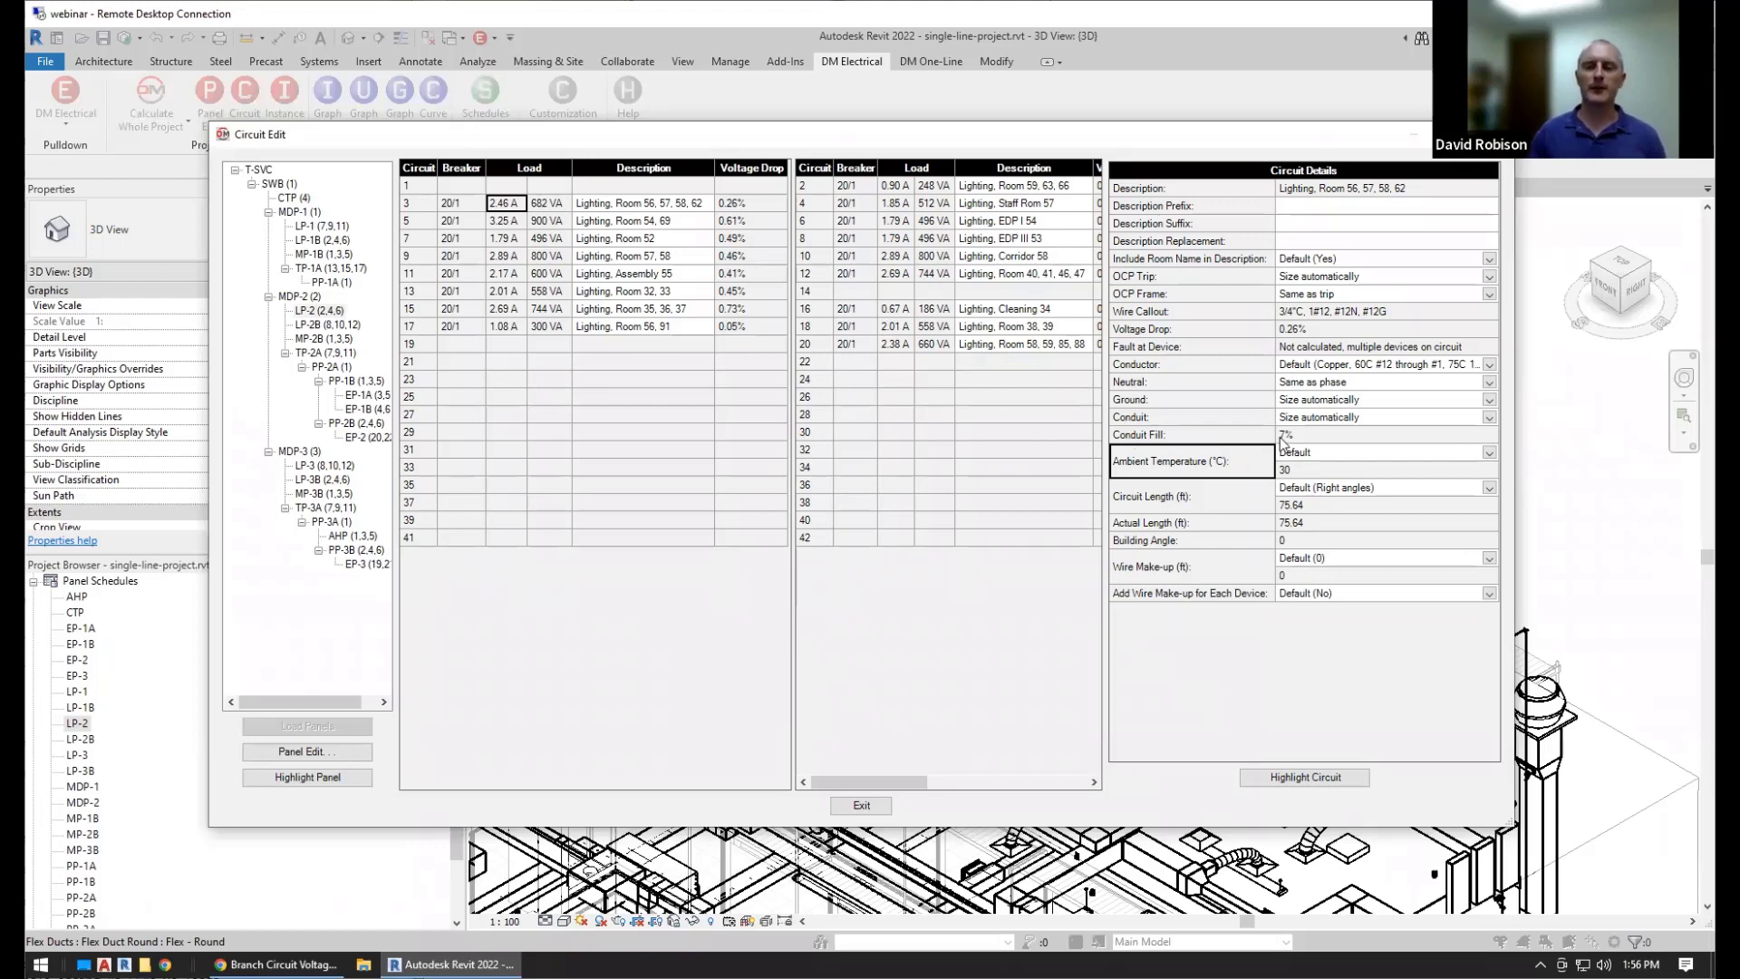
pyautogui.click(1302, 450)
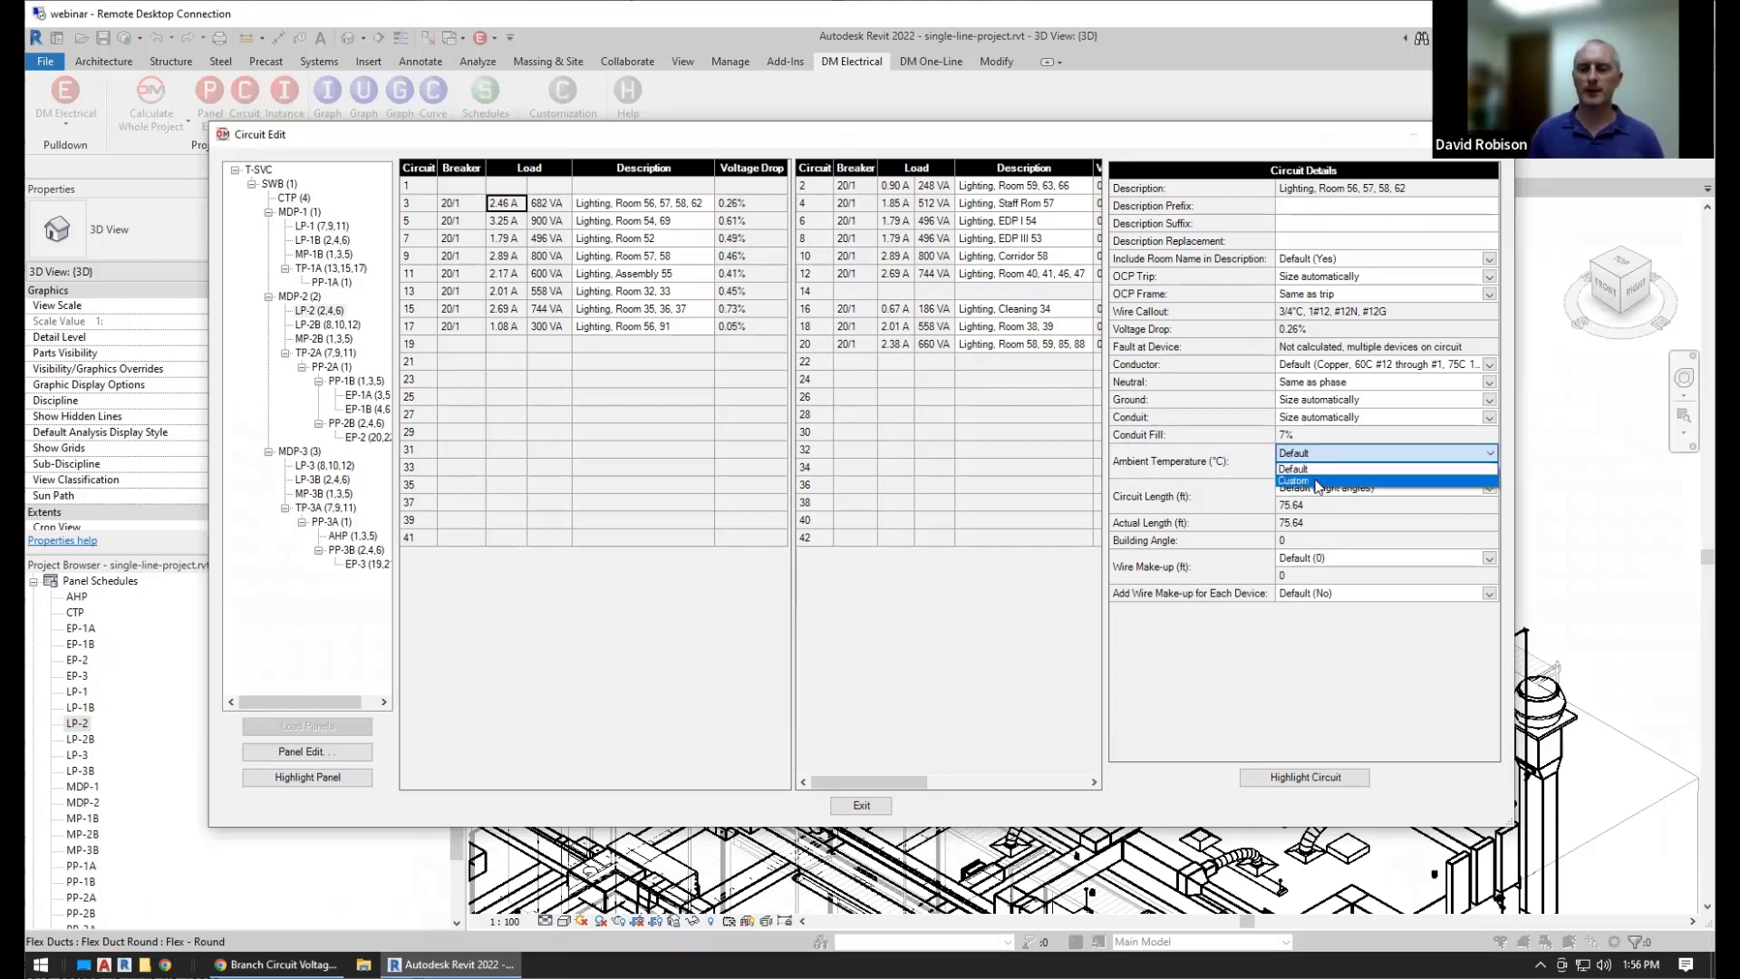
pyautogui.click(1315, 480)
pyautogui.write('45')
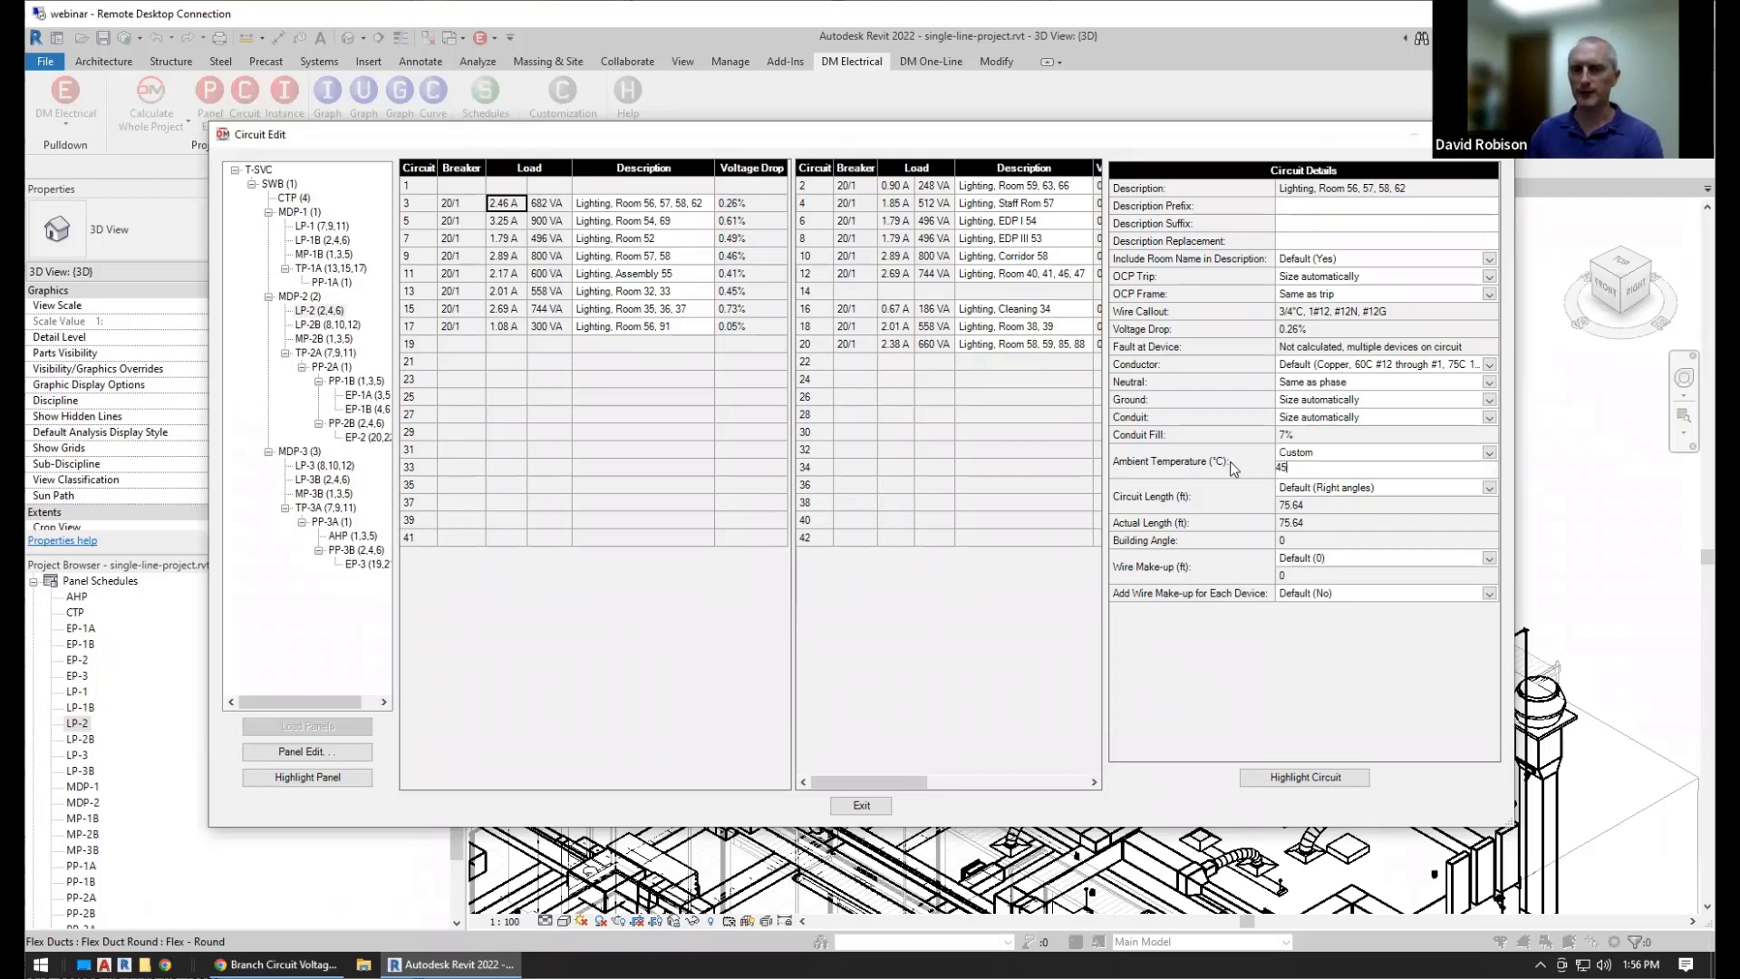
pyautogui.click(1223, 464)
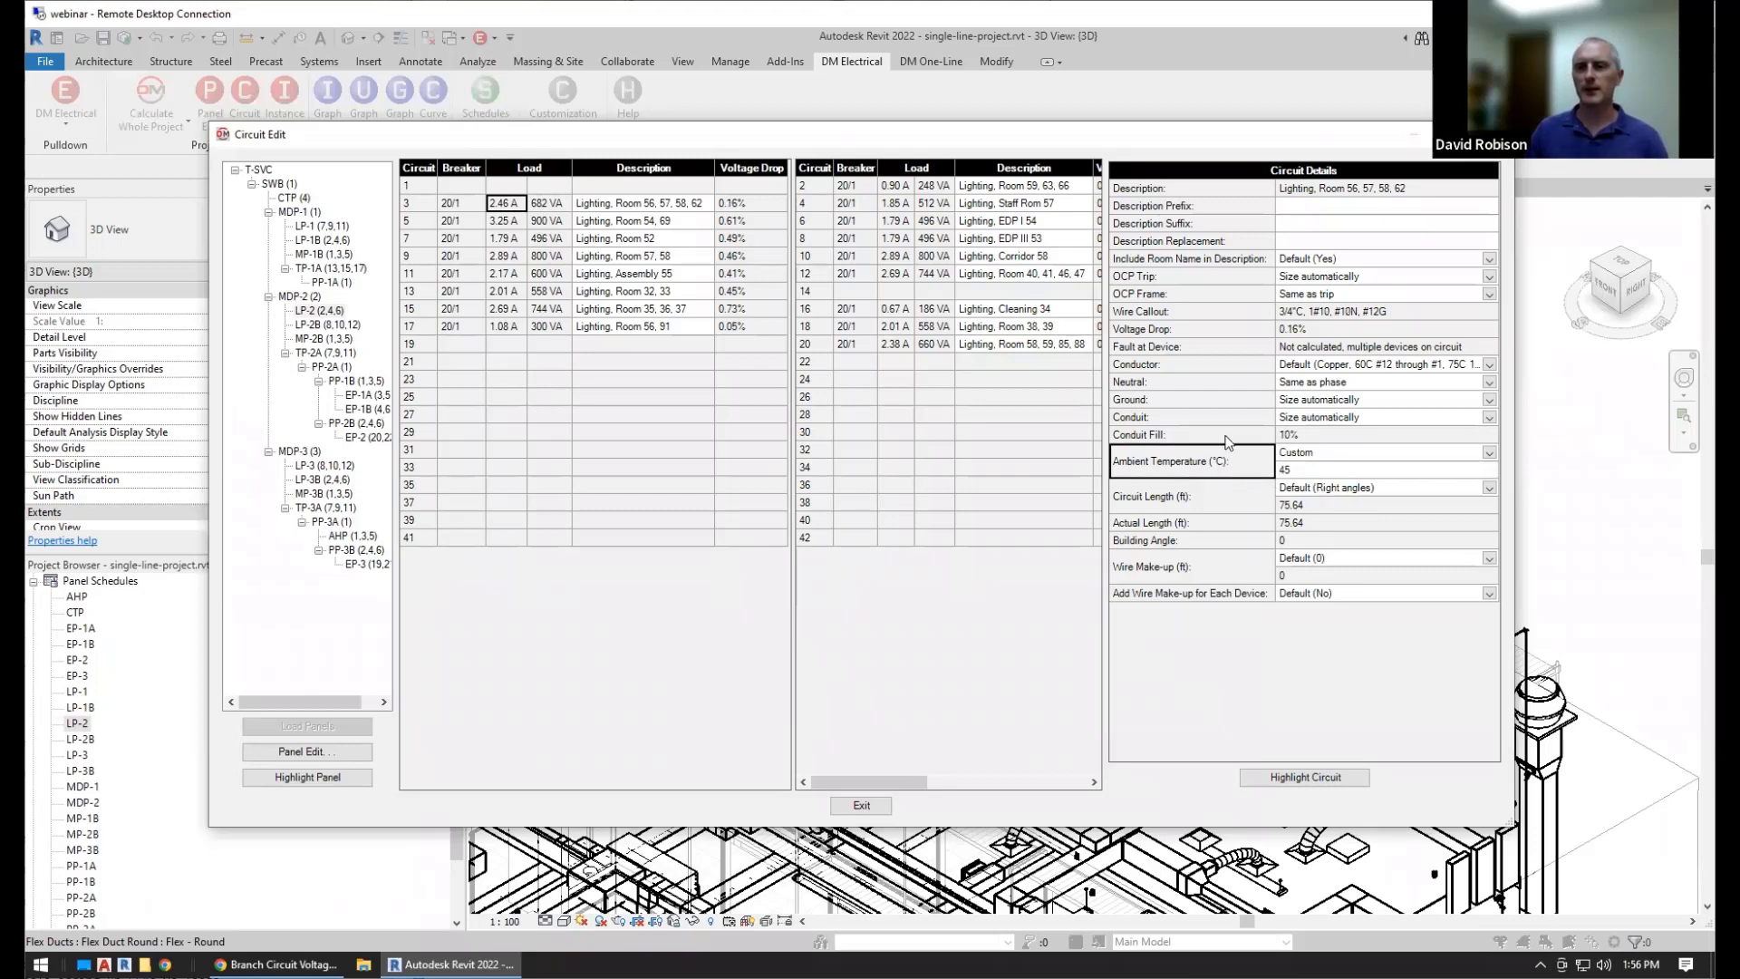
pyautogui.click(1324, 317)
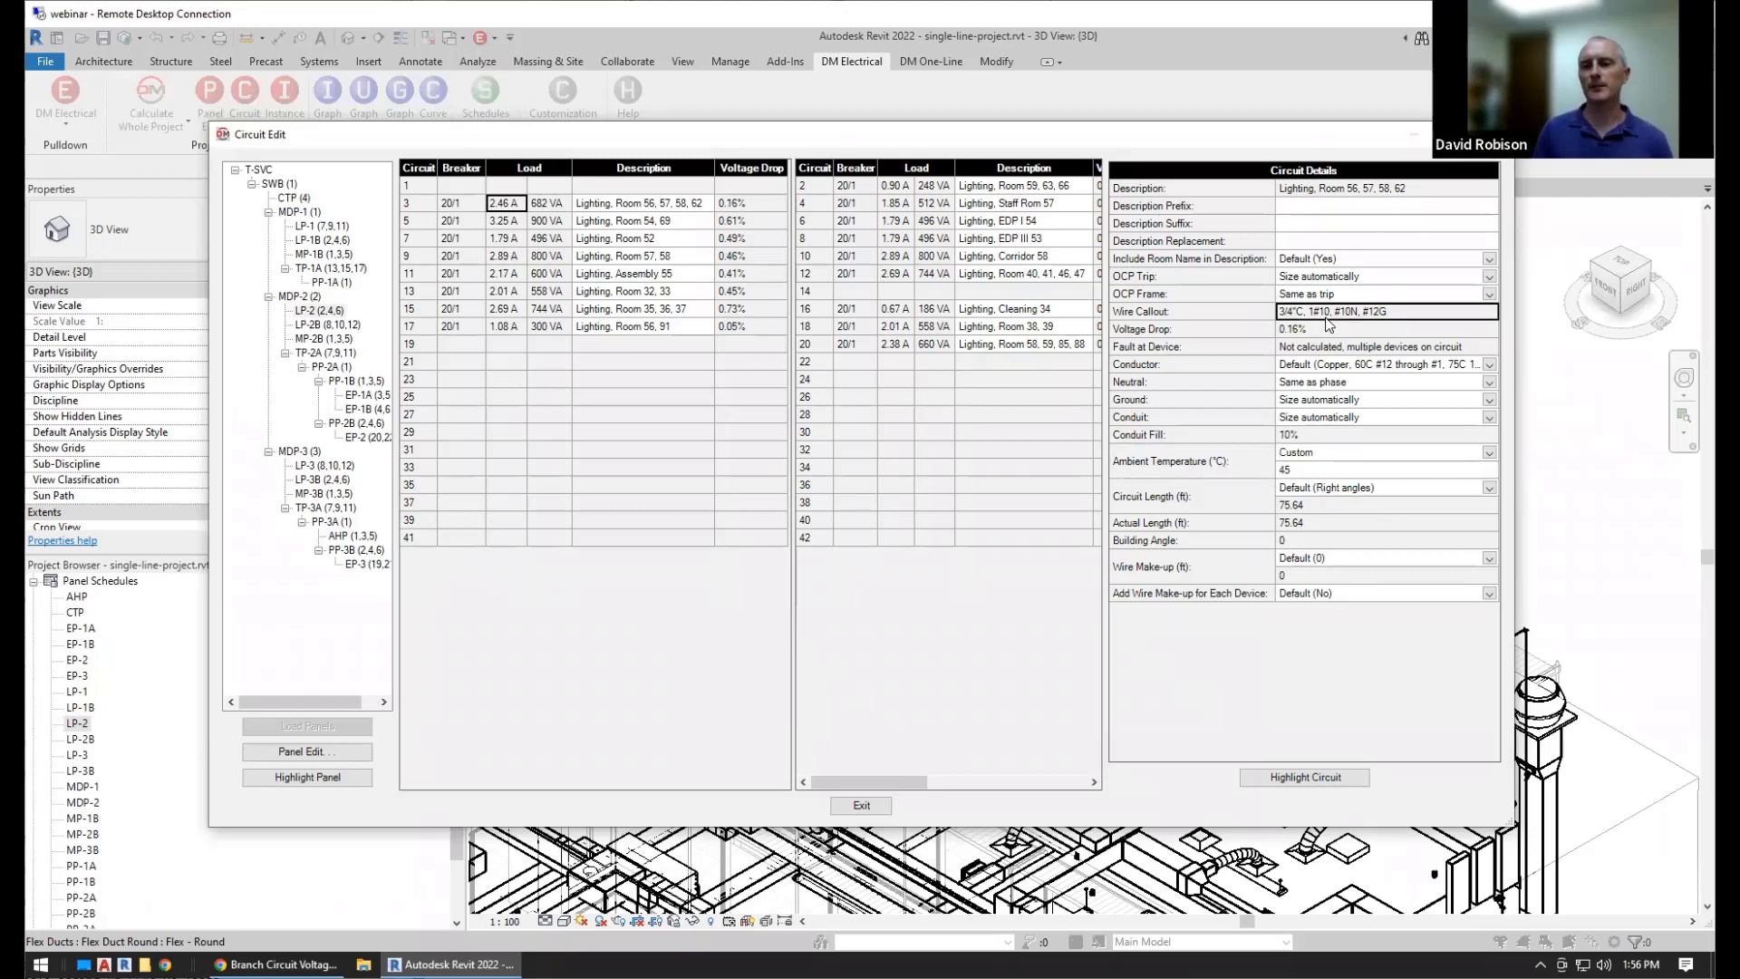
pyautogui.click(1341, 458)
pyautogui.click(1341, 462)
pyautogui.click(1199, 499)
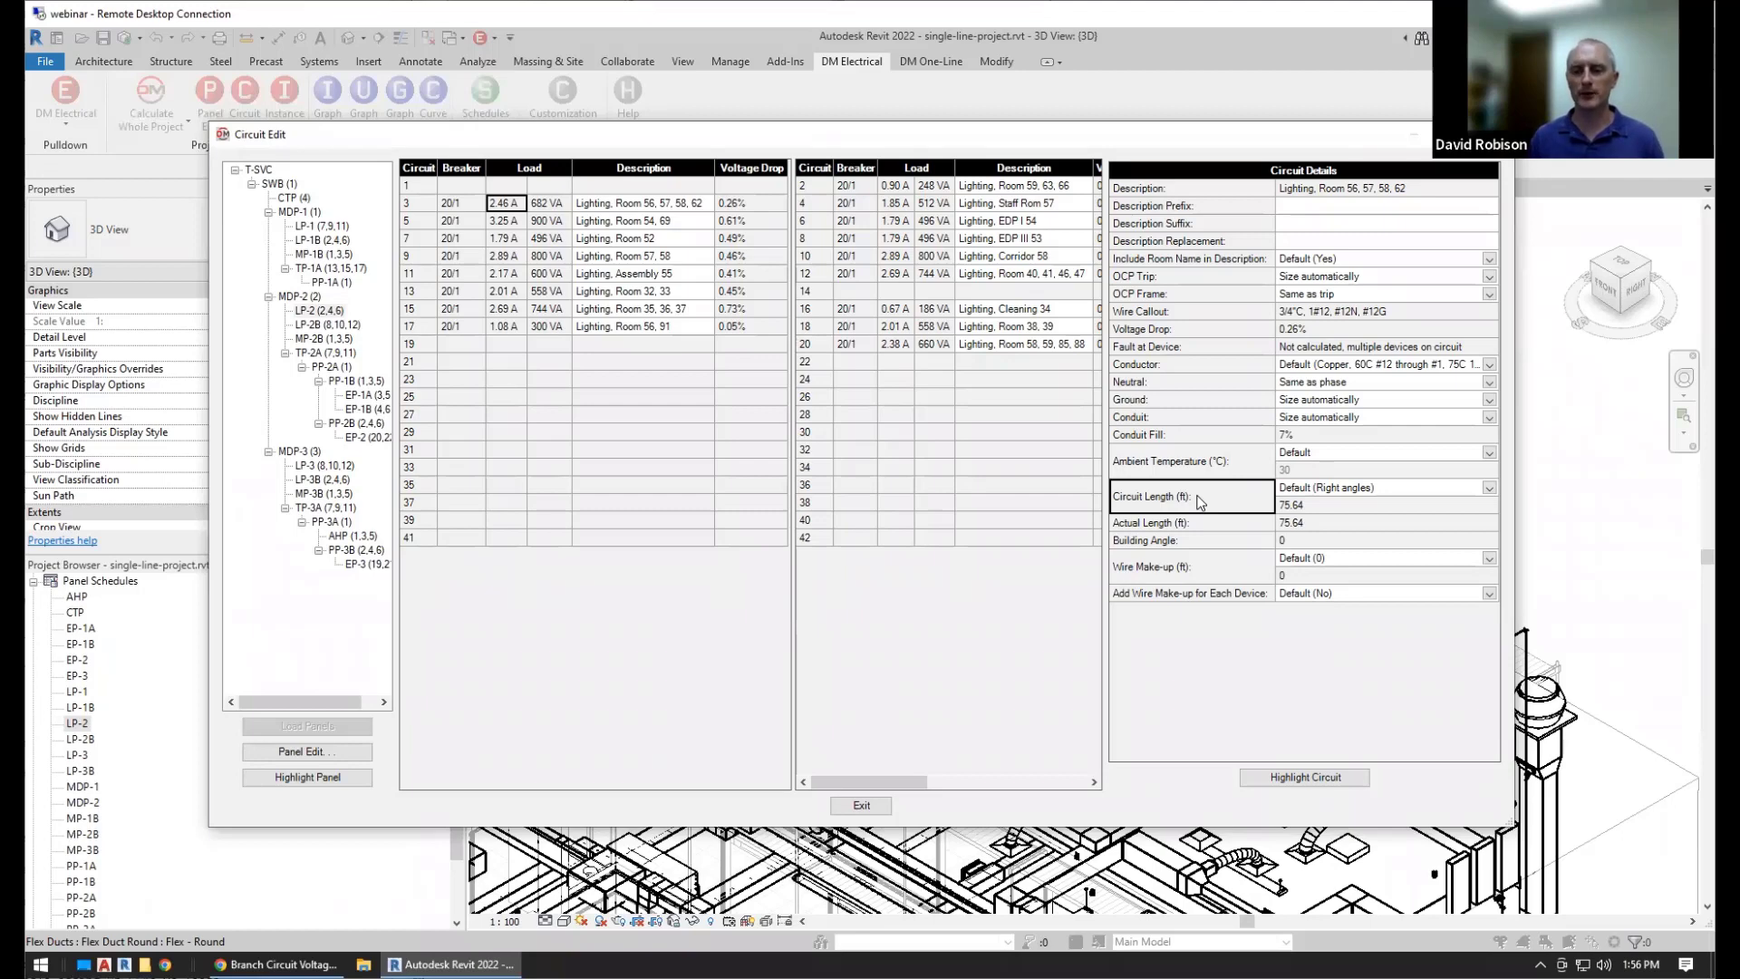
# Fix LP-2 circuit 3's length at 50 ft (0.17% drop) and highlight its devices green in the model
pyautogui.click(1368, 492)
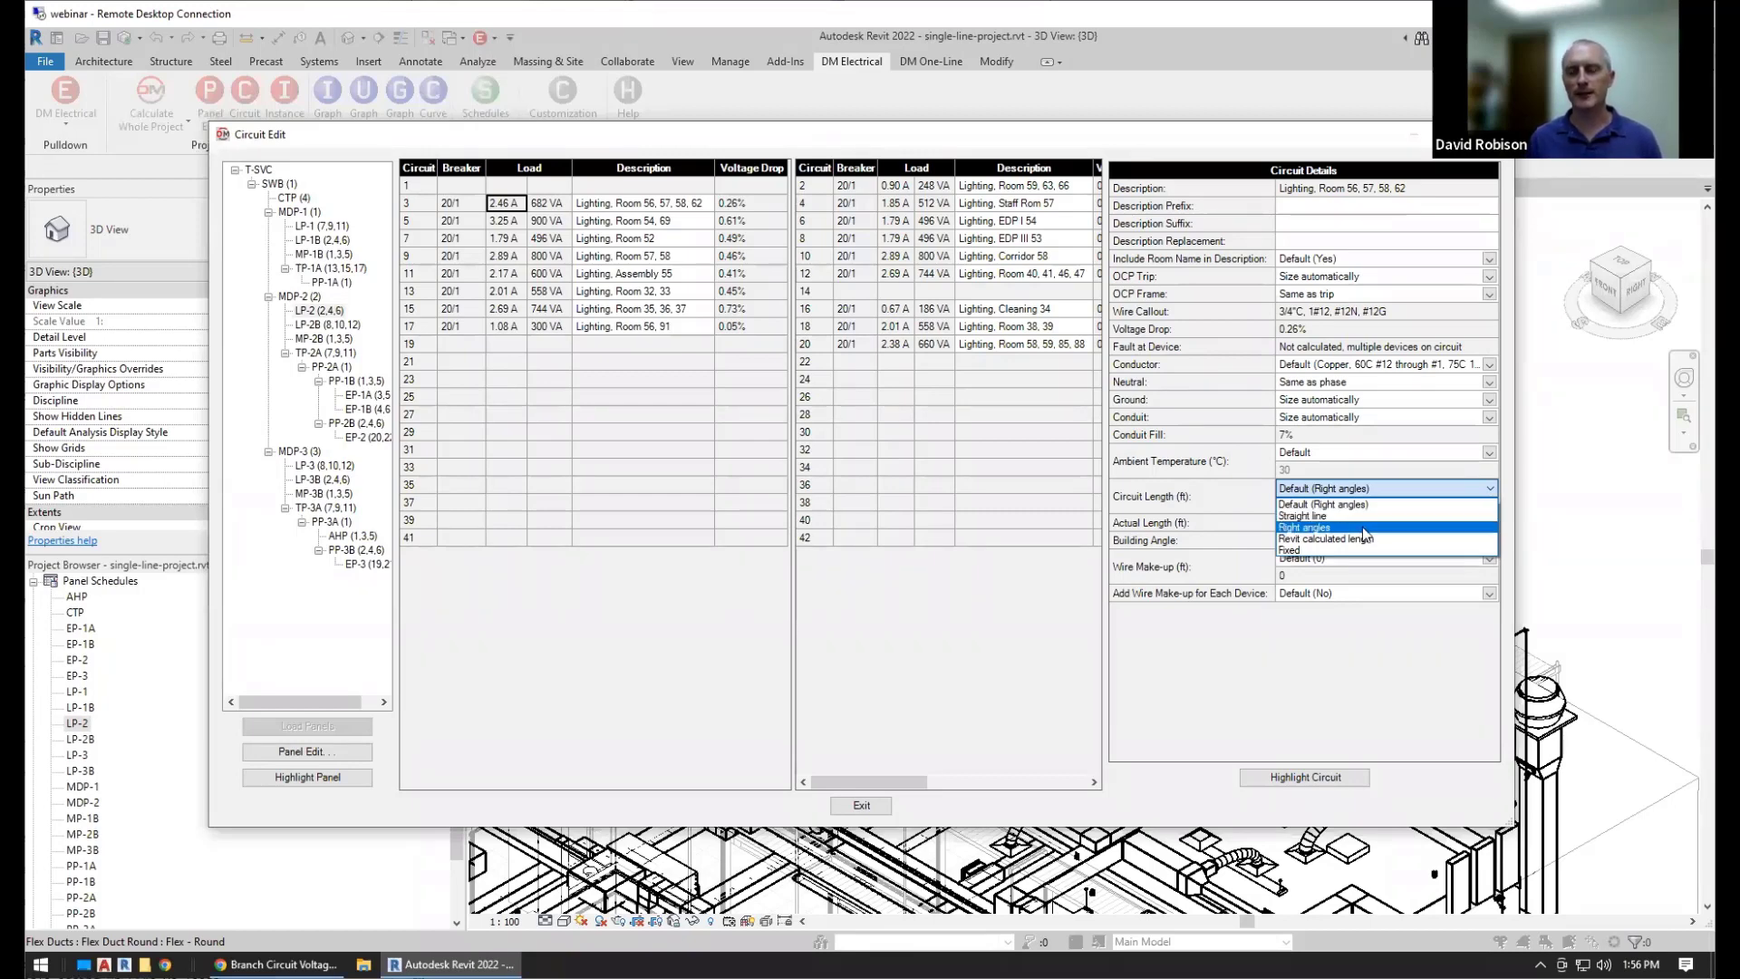
pyautogui.click(1318, 551)
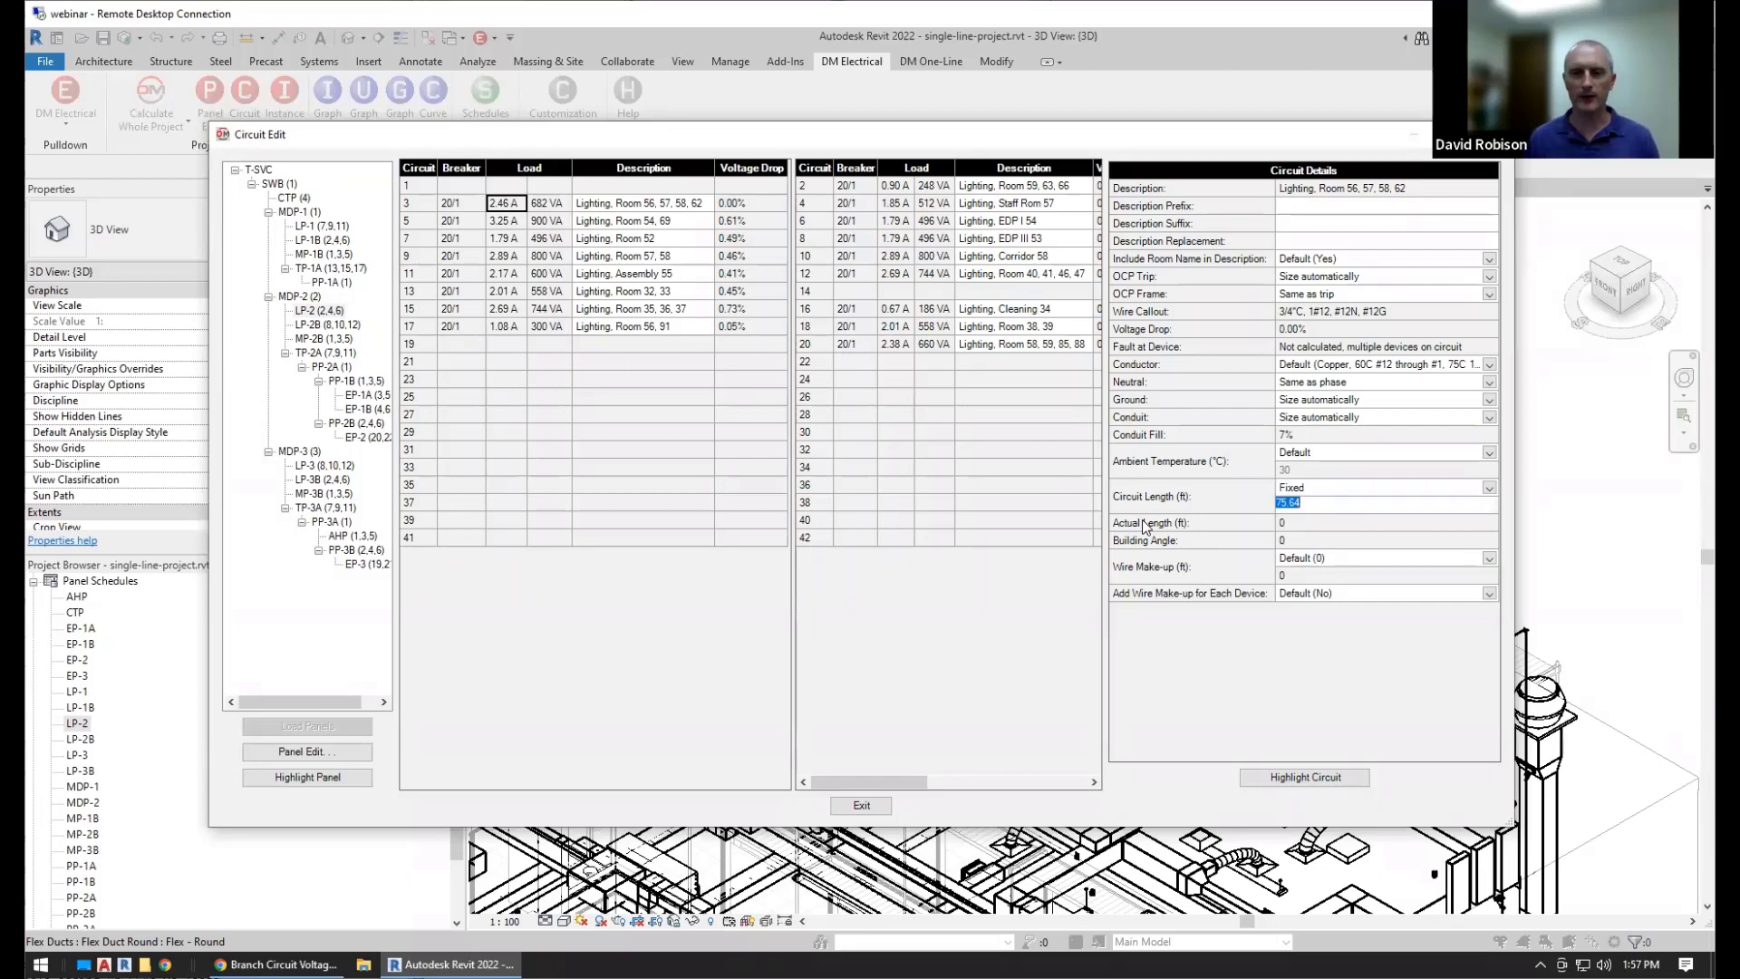
pyautogui.write('50')
pyautogui.press('Return')
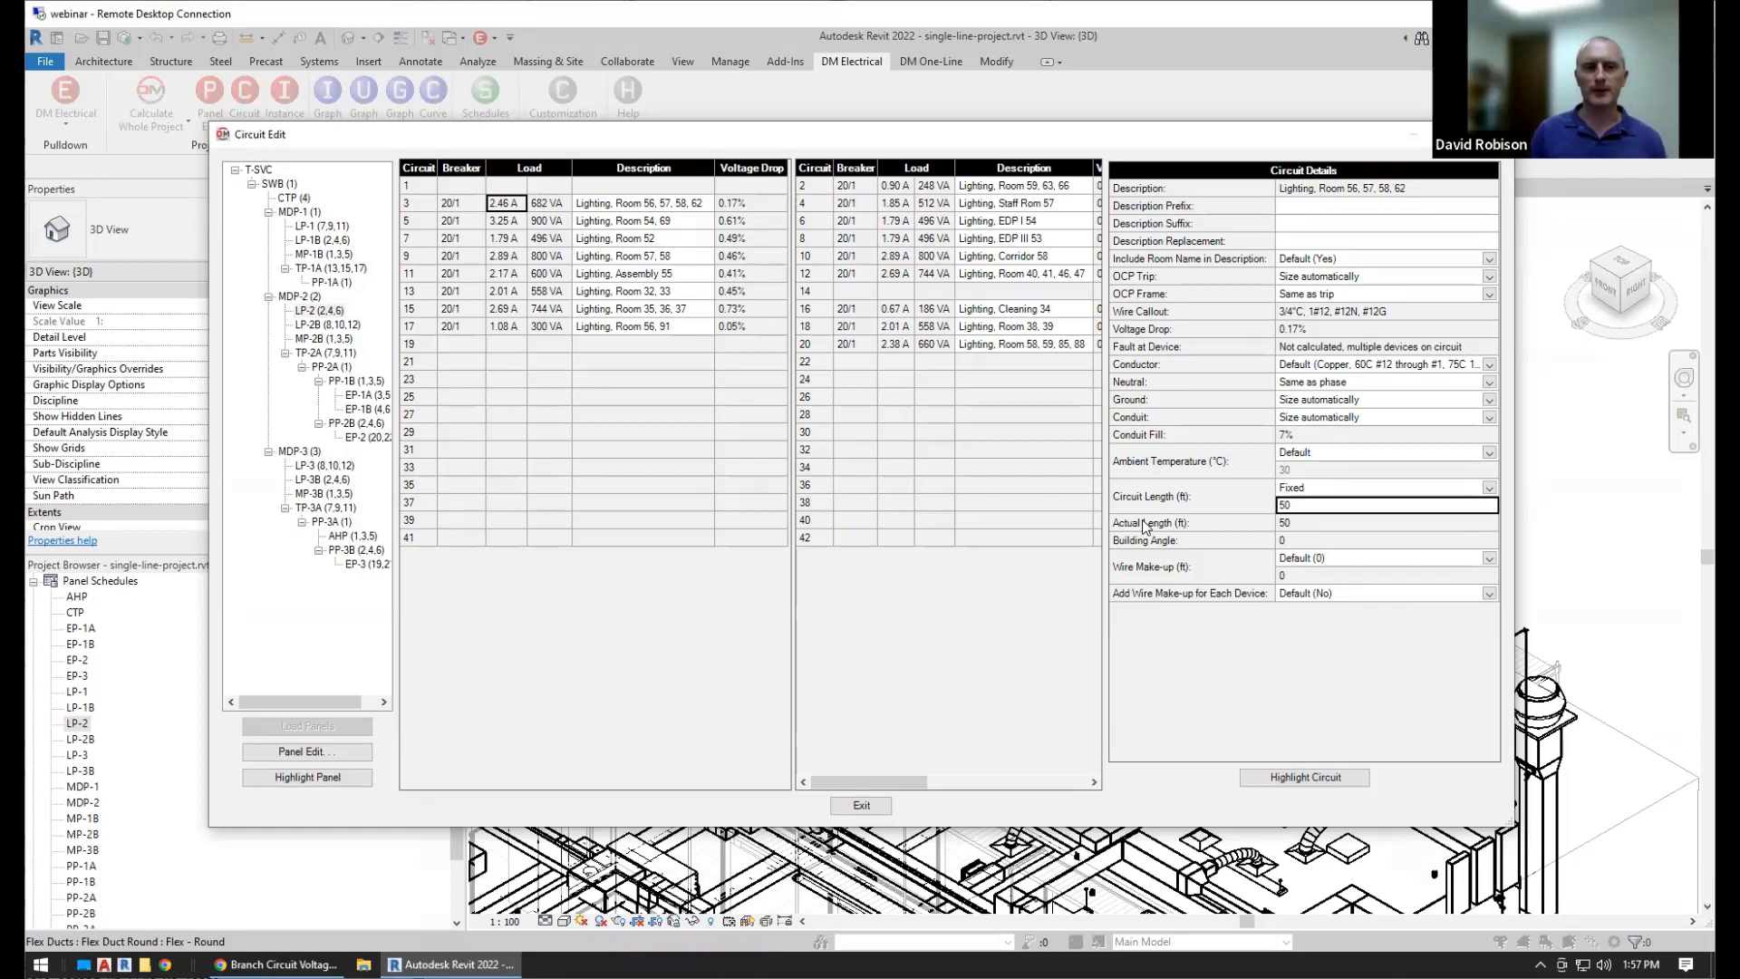
pyautogui.click(1304, 776)
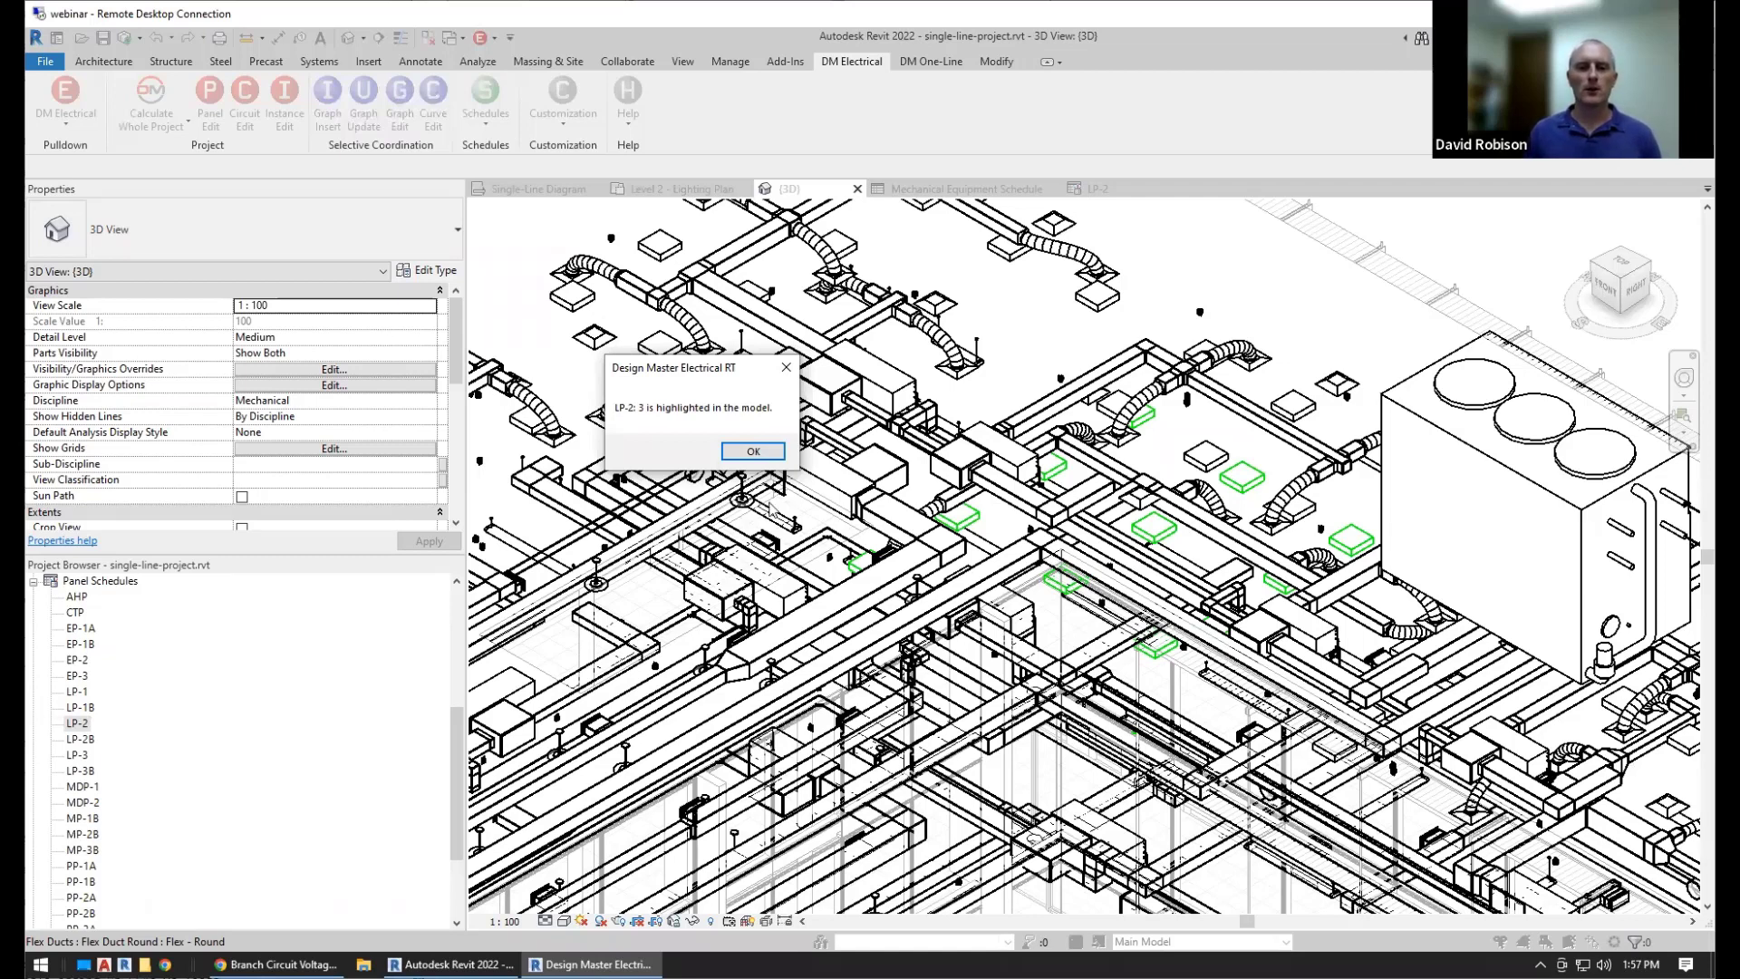
# Dismiss the highlight message and return LP-2 circuit 3's length to Default (Right angles), 75.64 ft
pyautogui.click(748, 451)
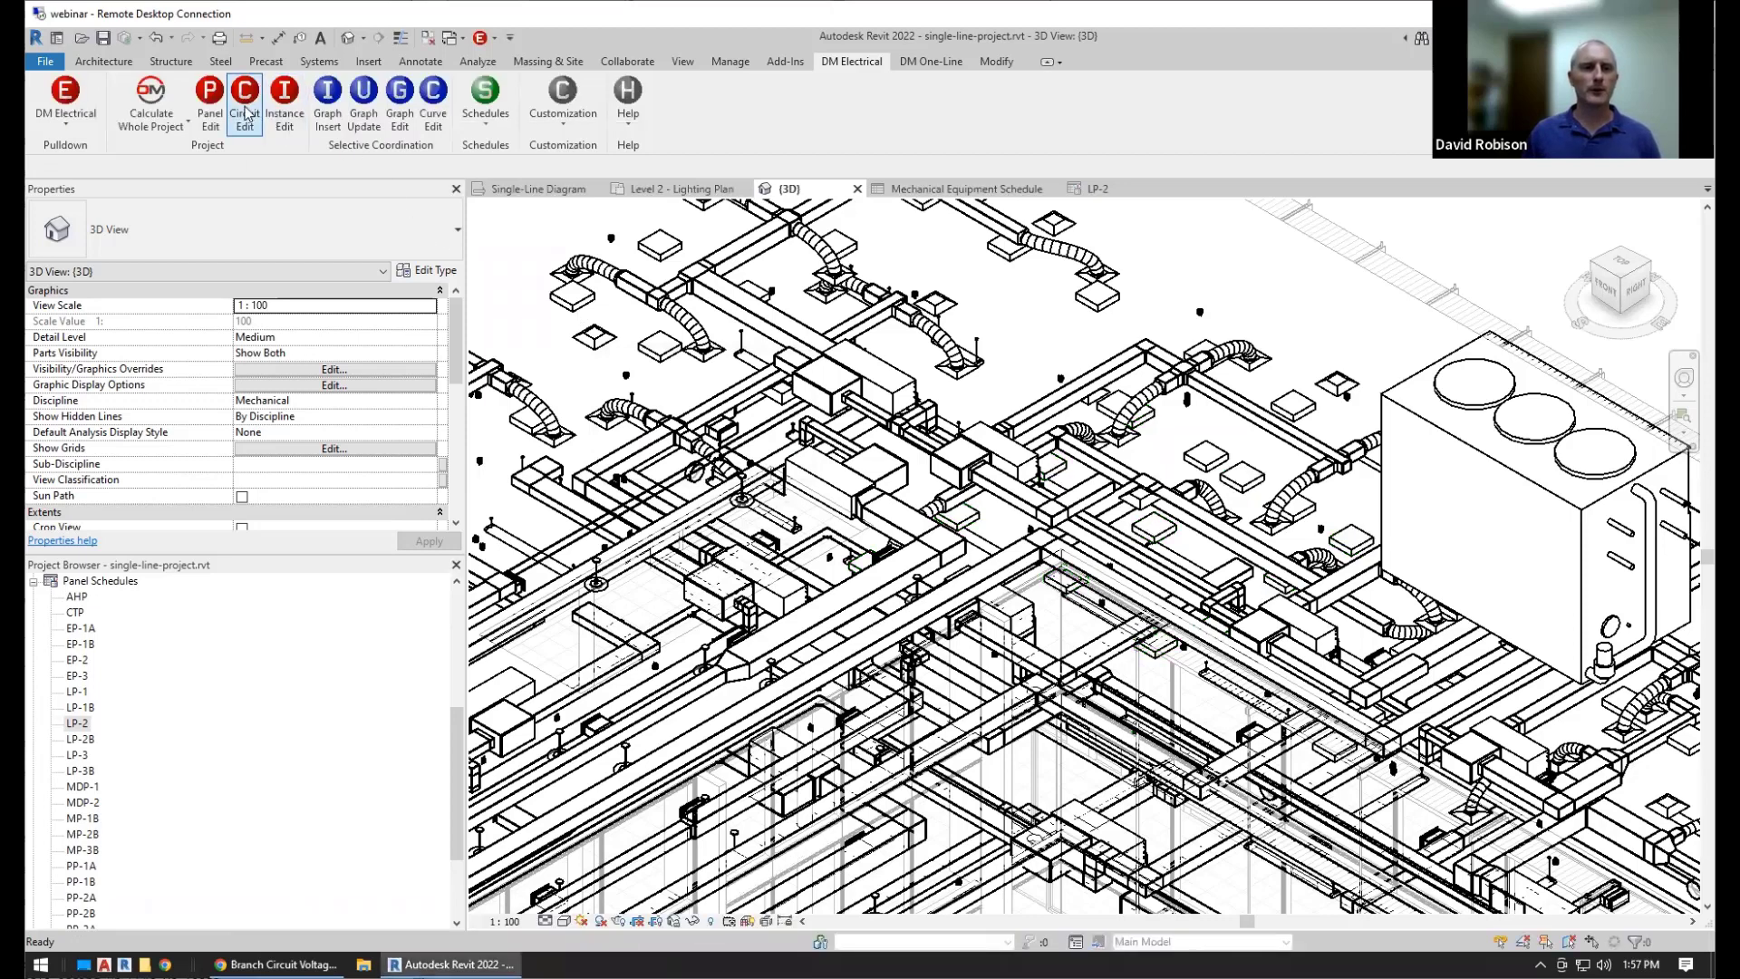
pyautogui.click(244, 105)
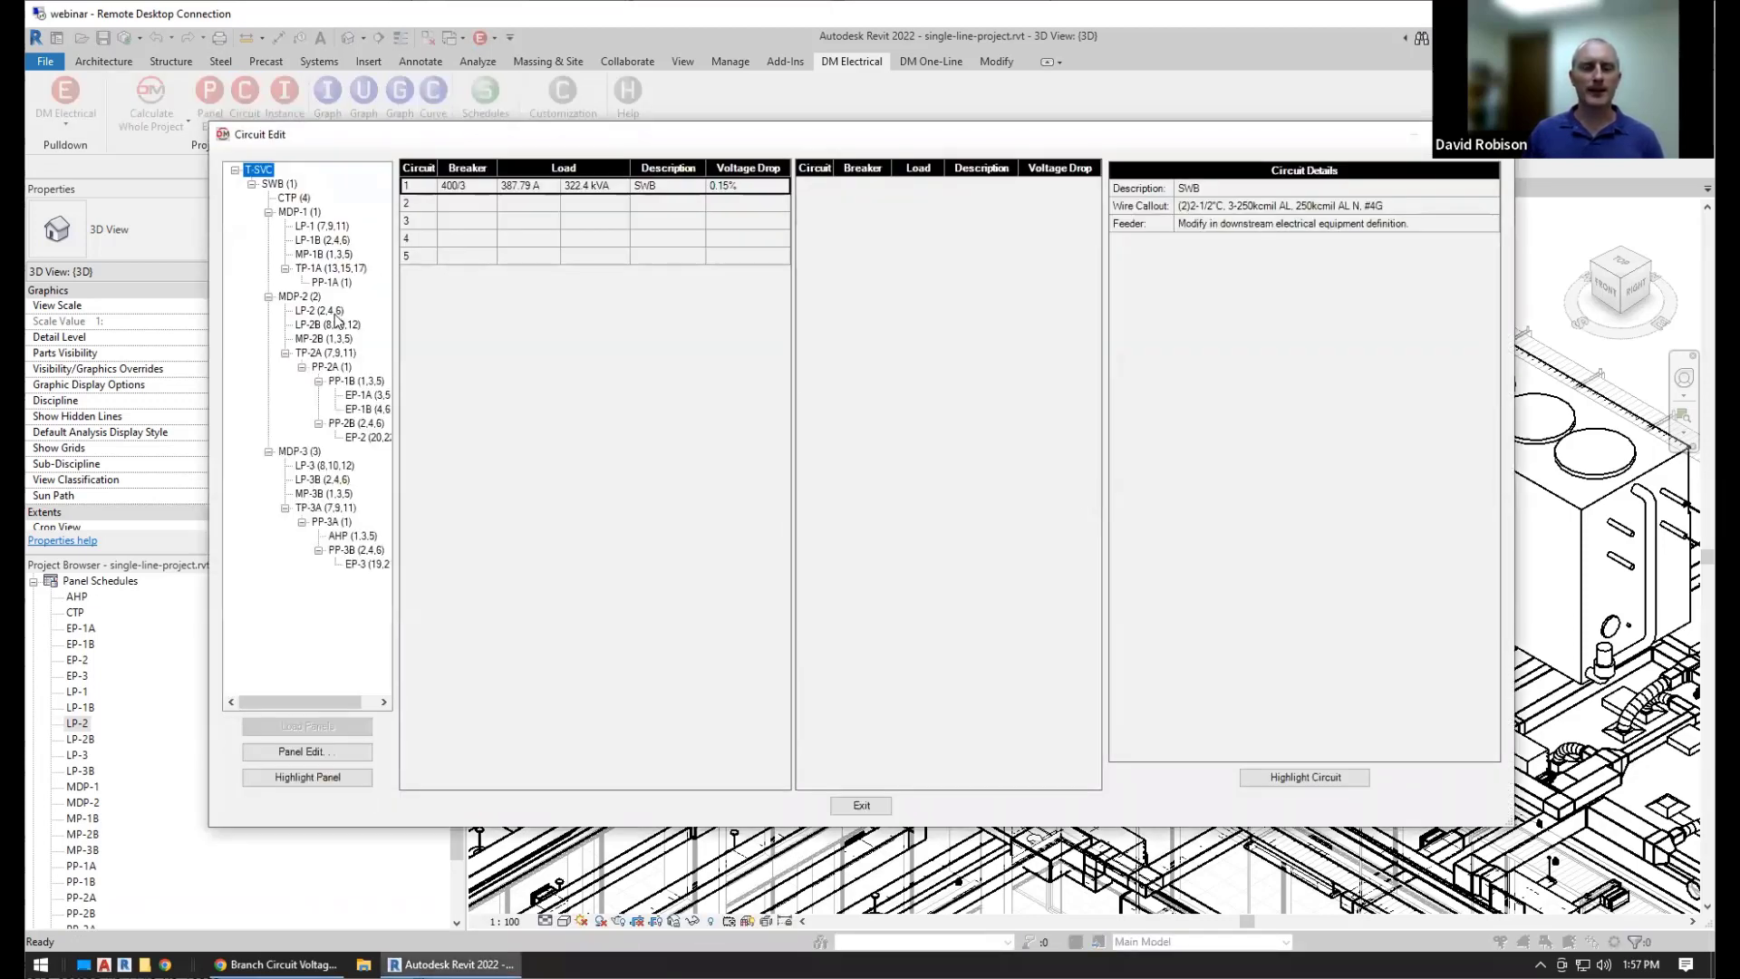
pyautogui.click(328, 312)
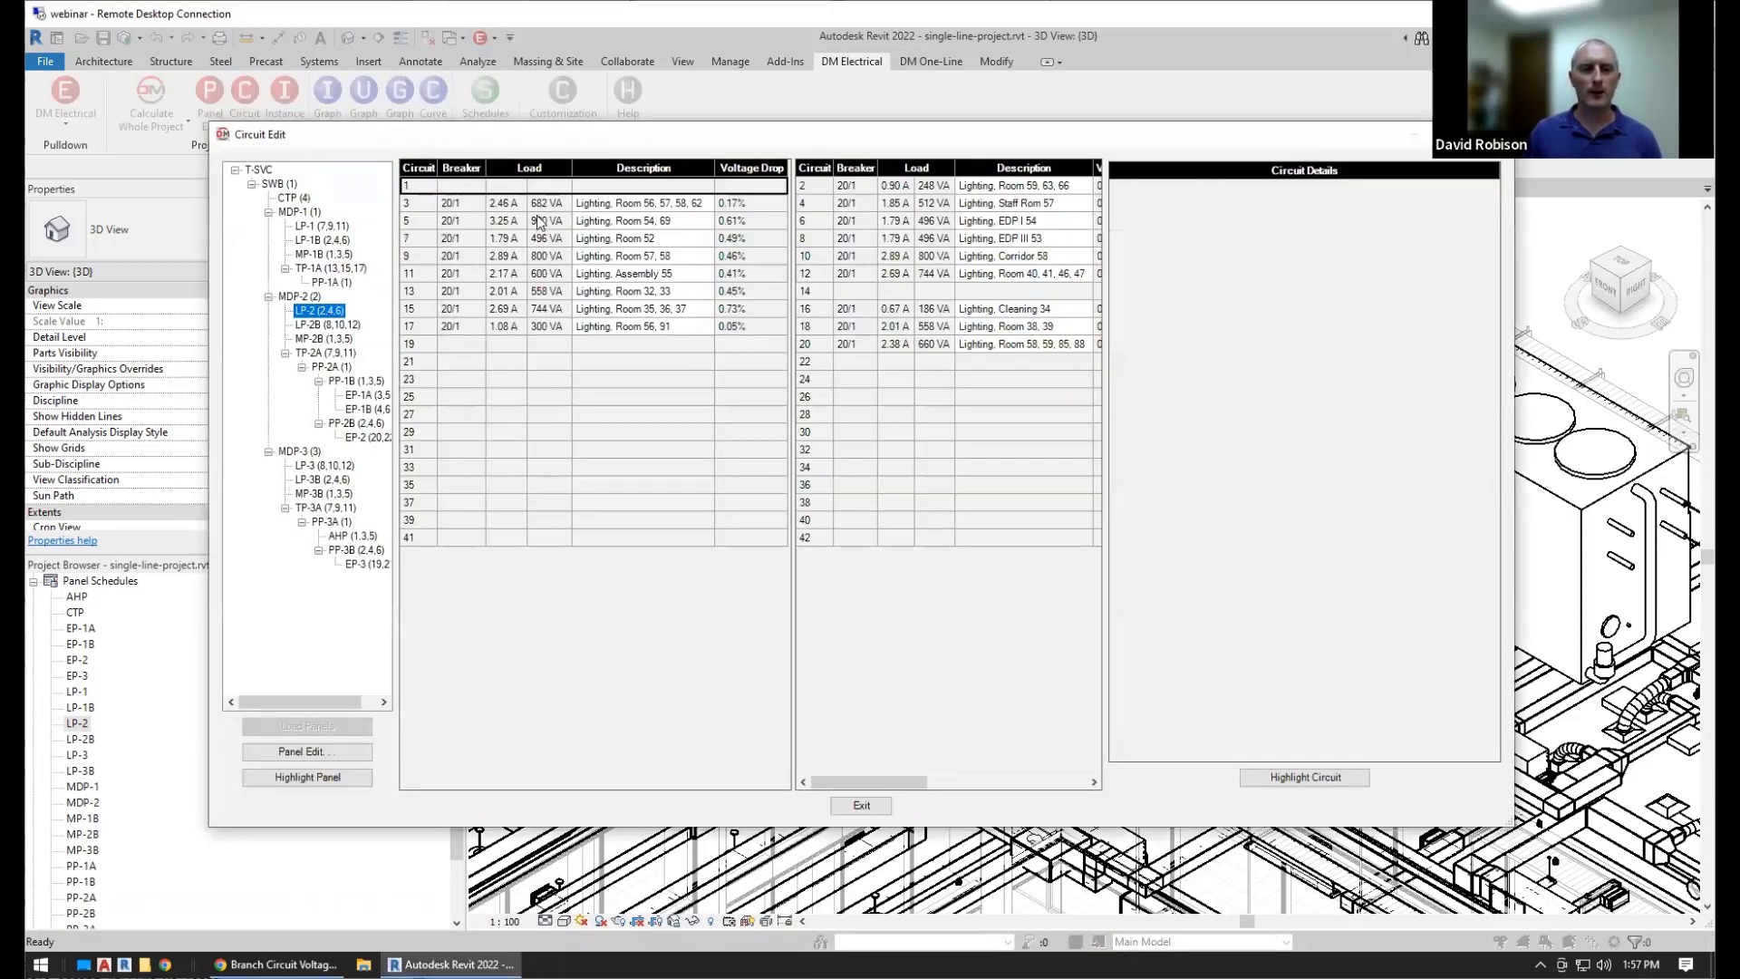
pyautogui.click(546, 203)
pyautogui.click(1328, 486)
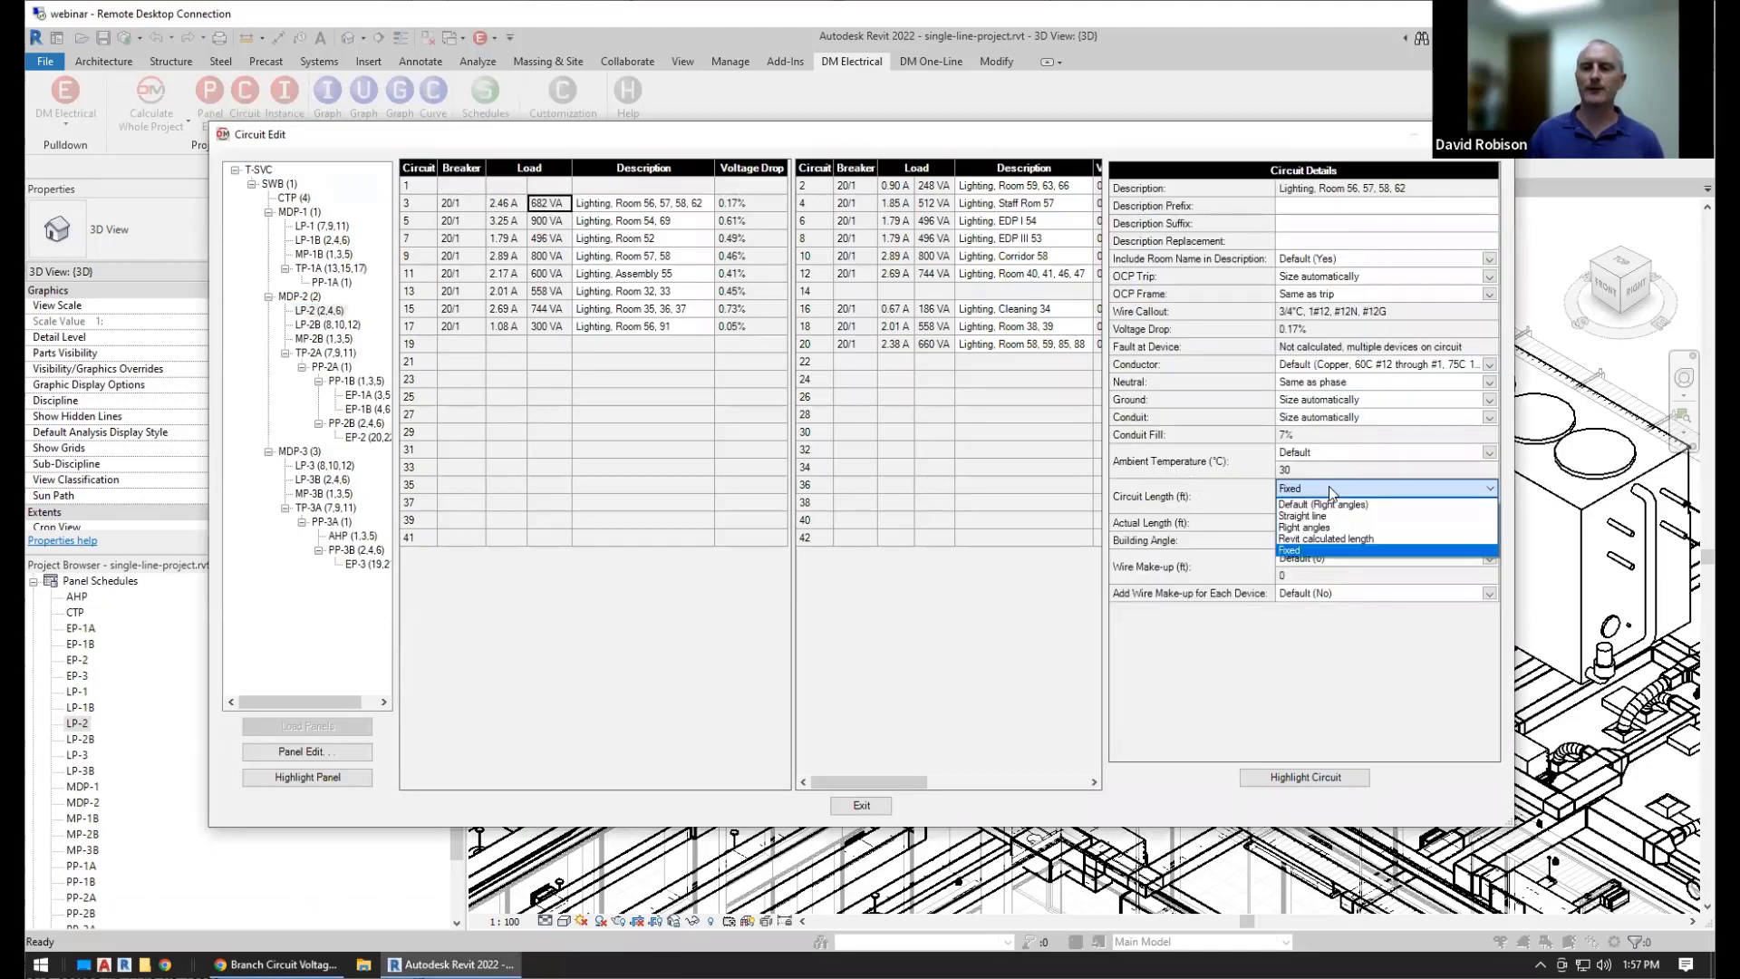
pyautogui.click(1329, 489)
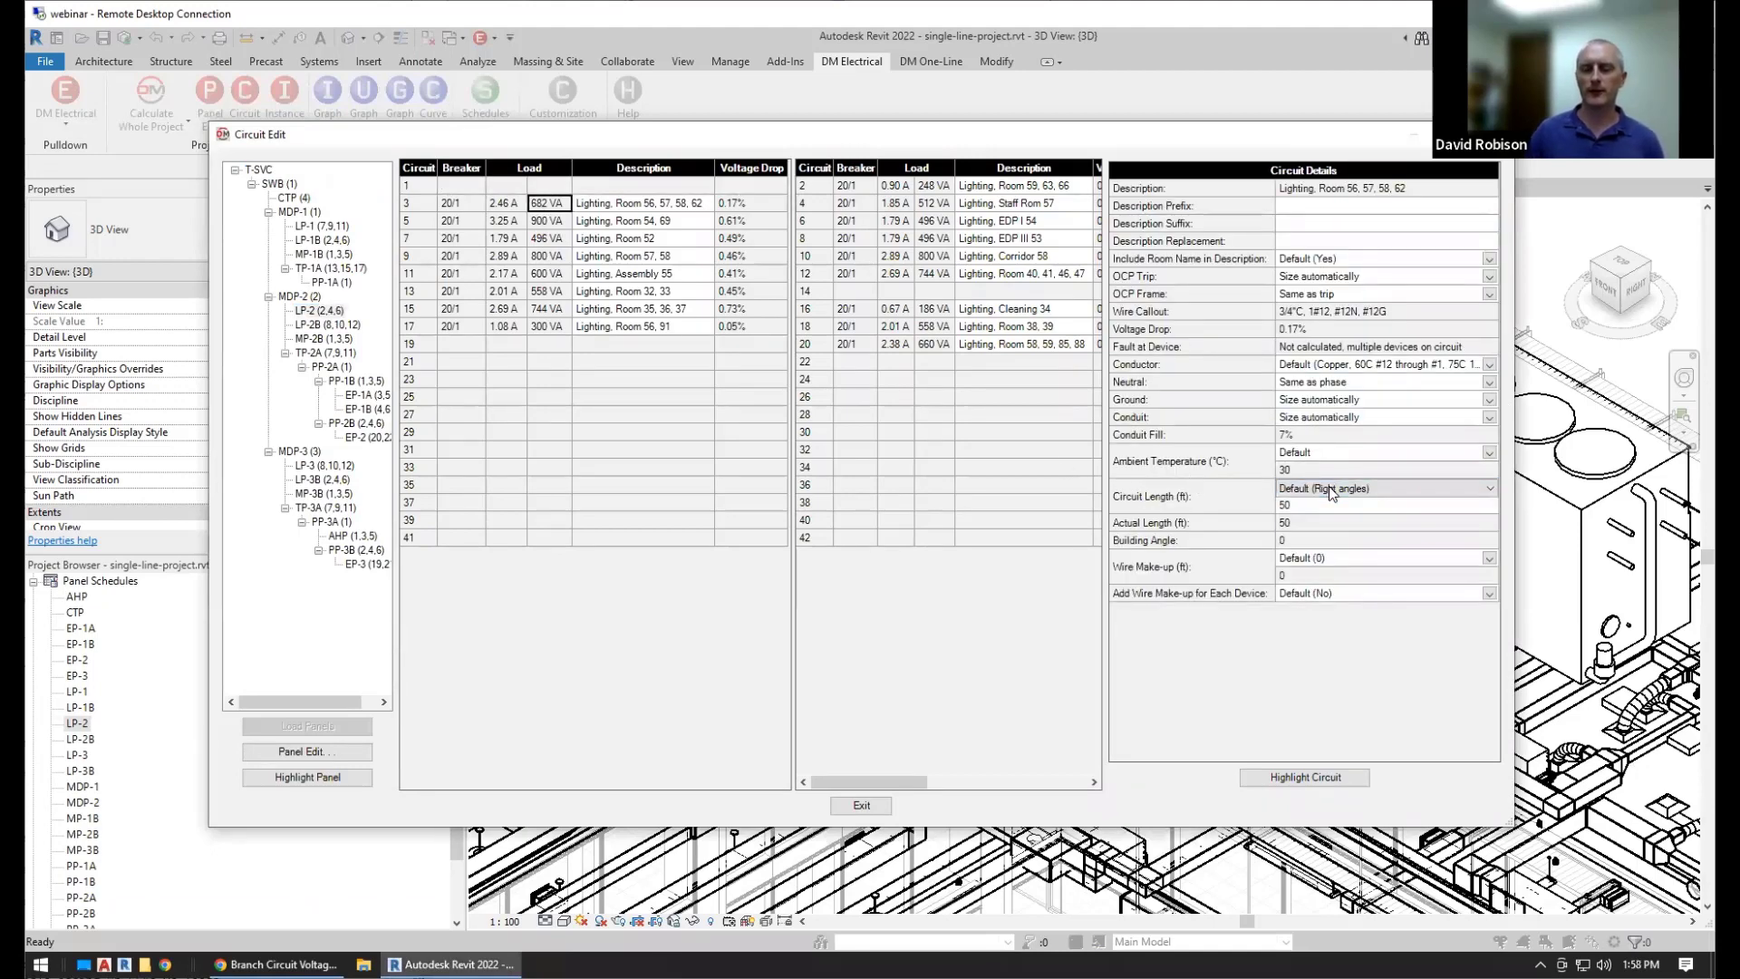
pyautogui.click(1207, 498)
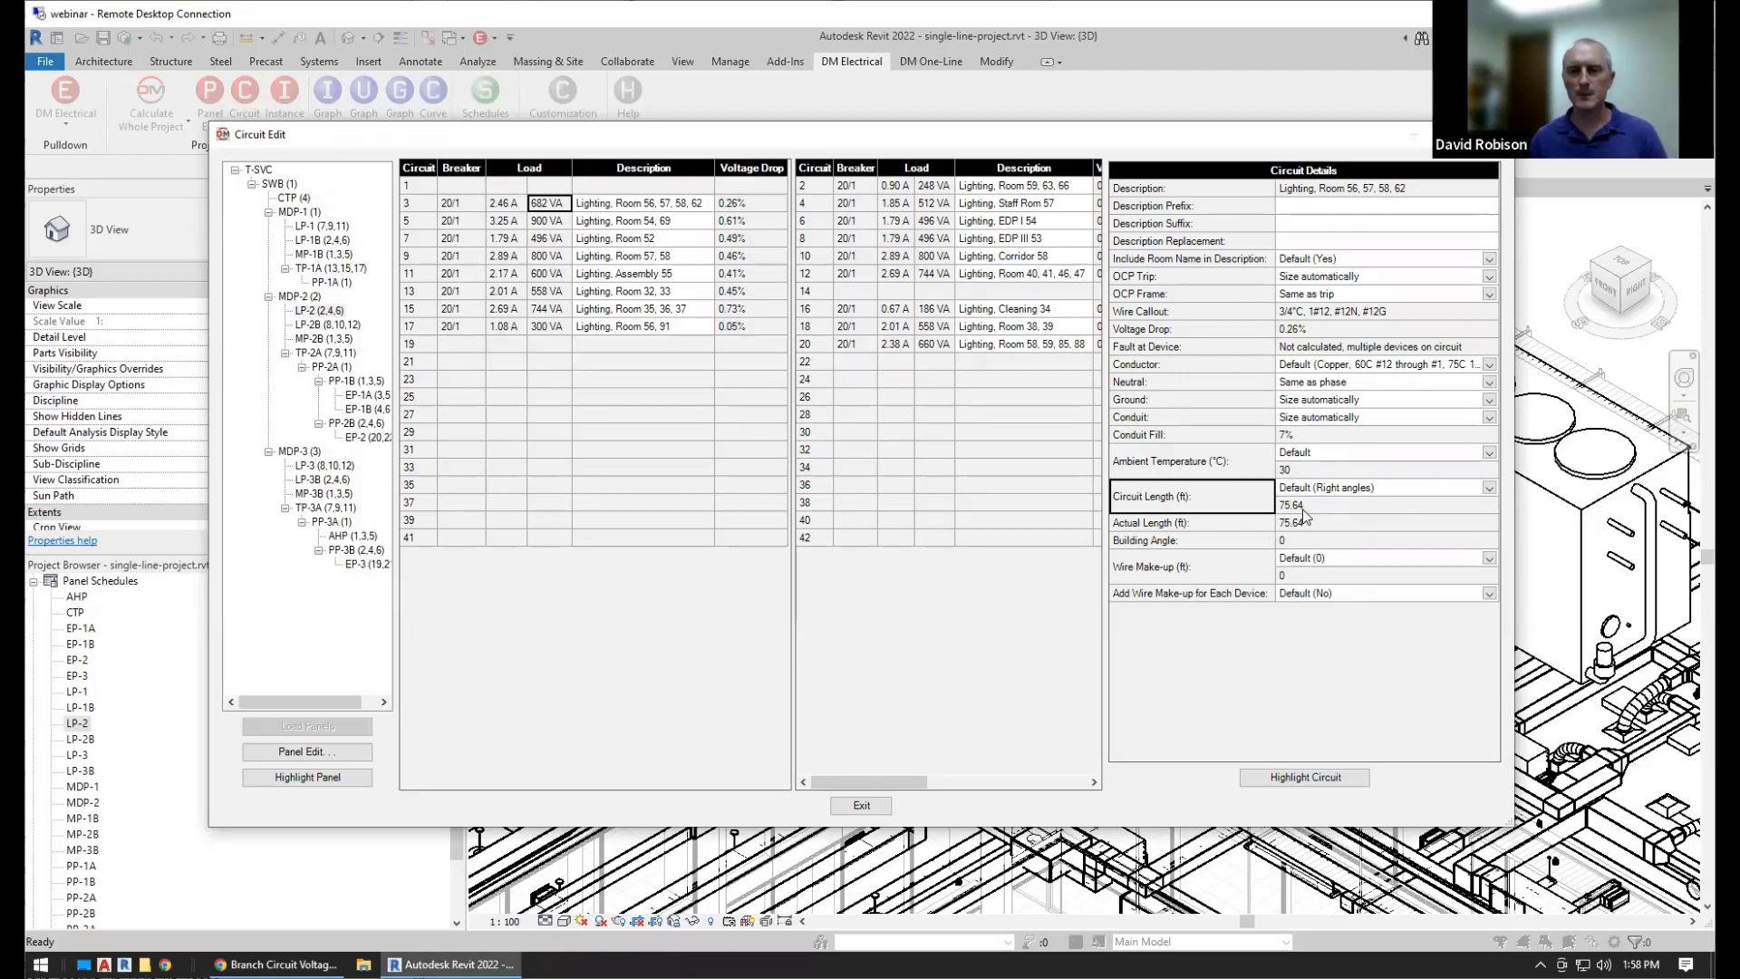
pyautogui.click(1302, 507)
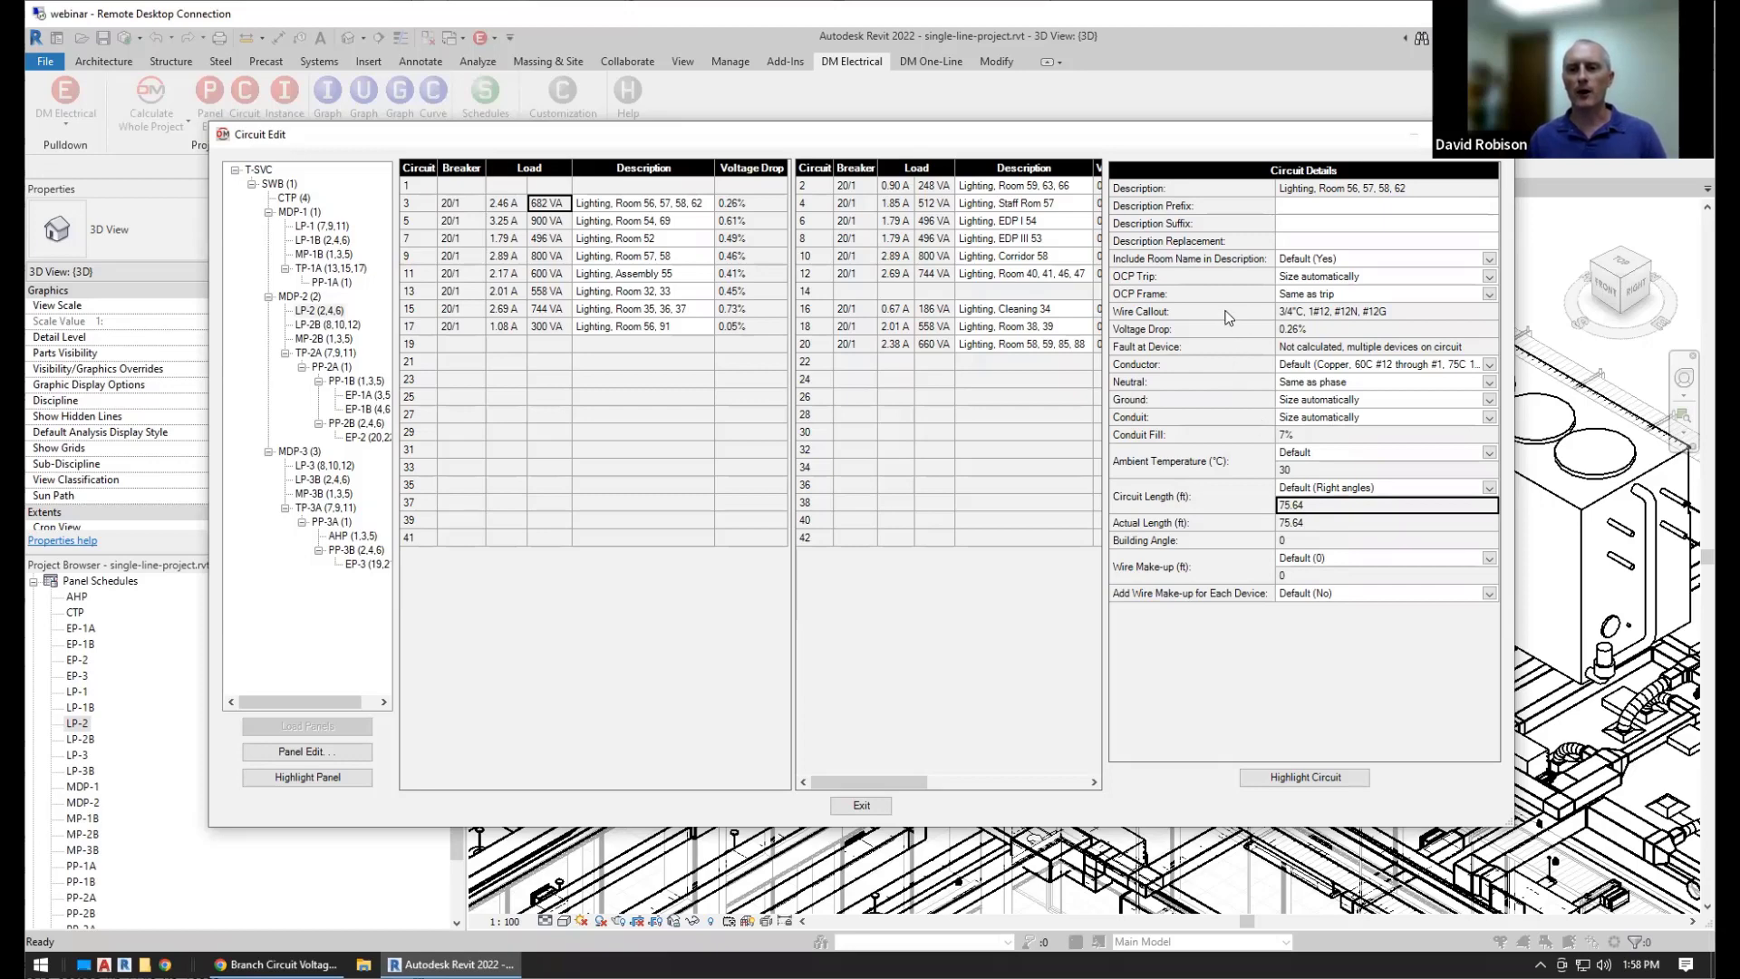
pyautogui.click(1307, 328)
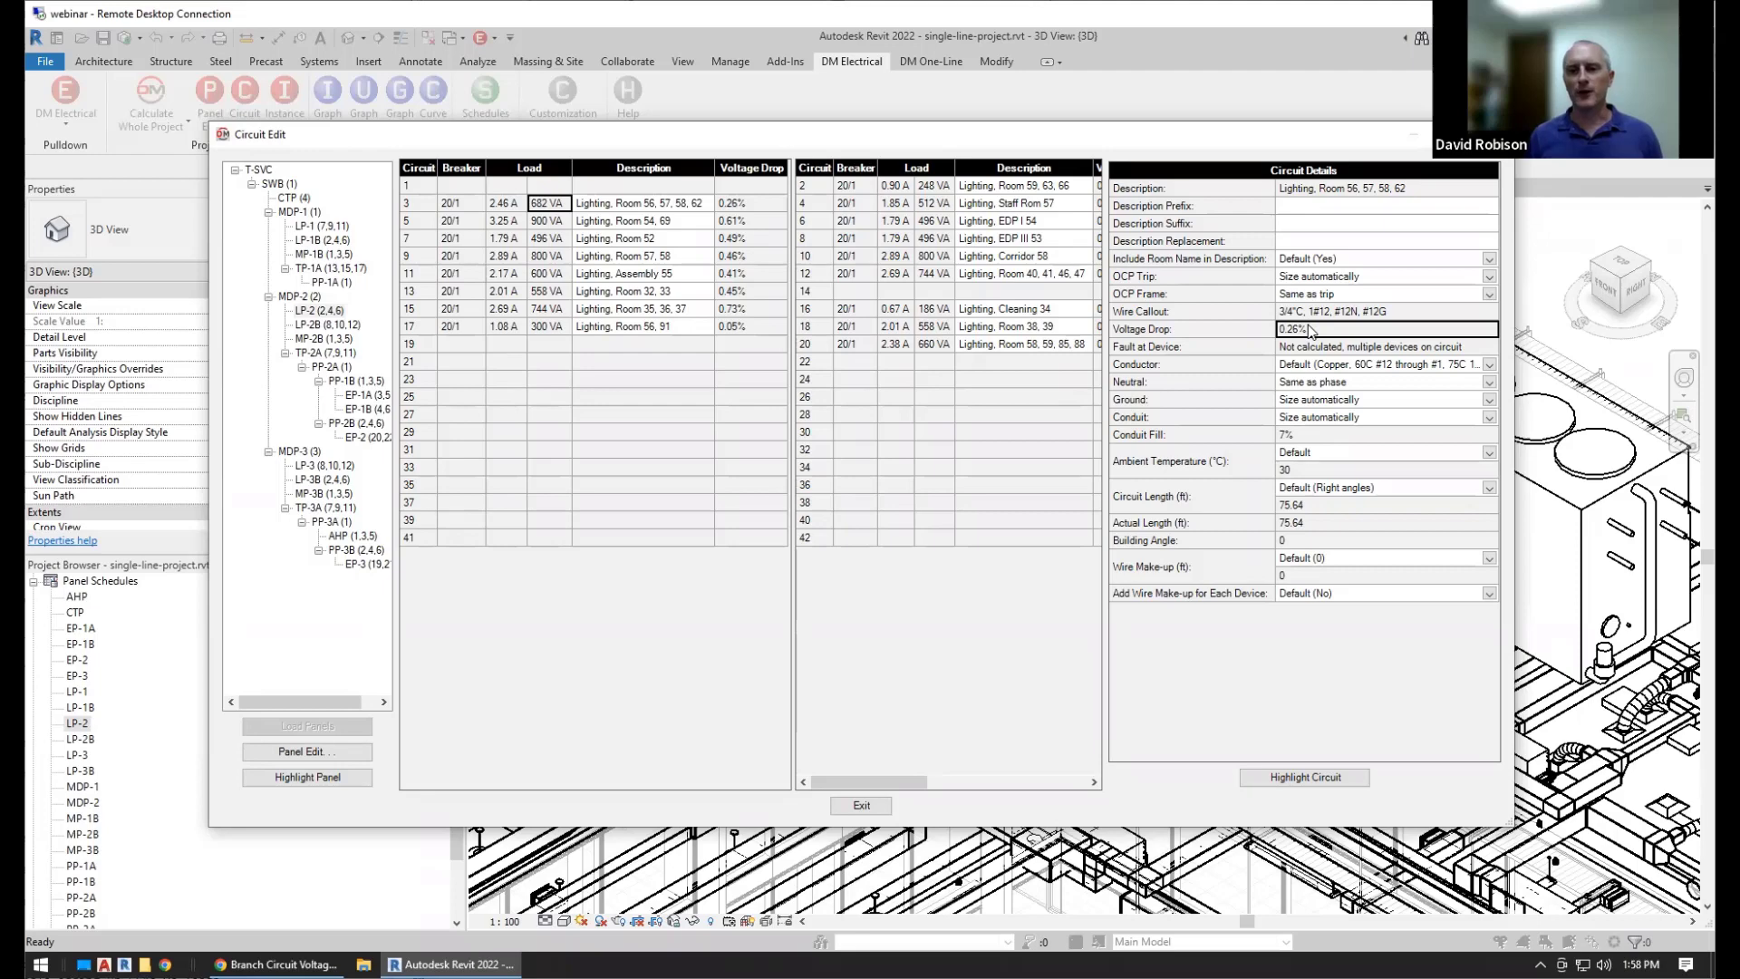
pyautogui.press('Down')
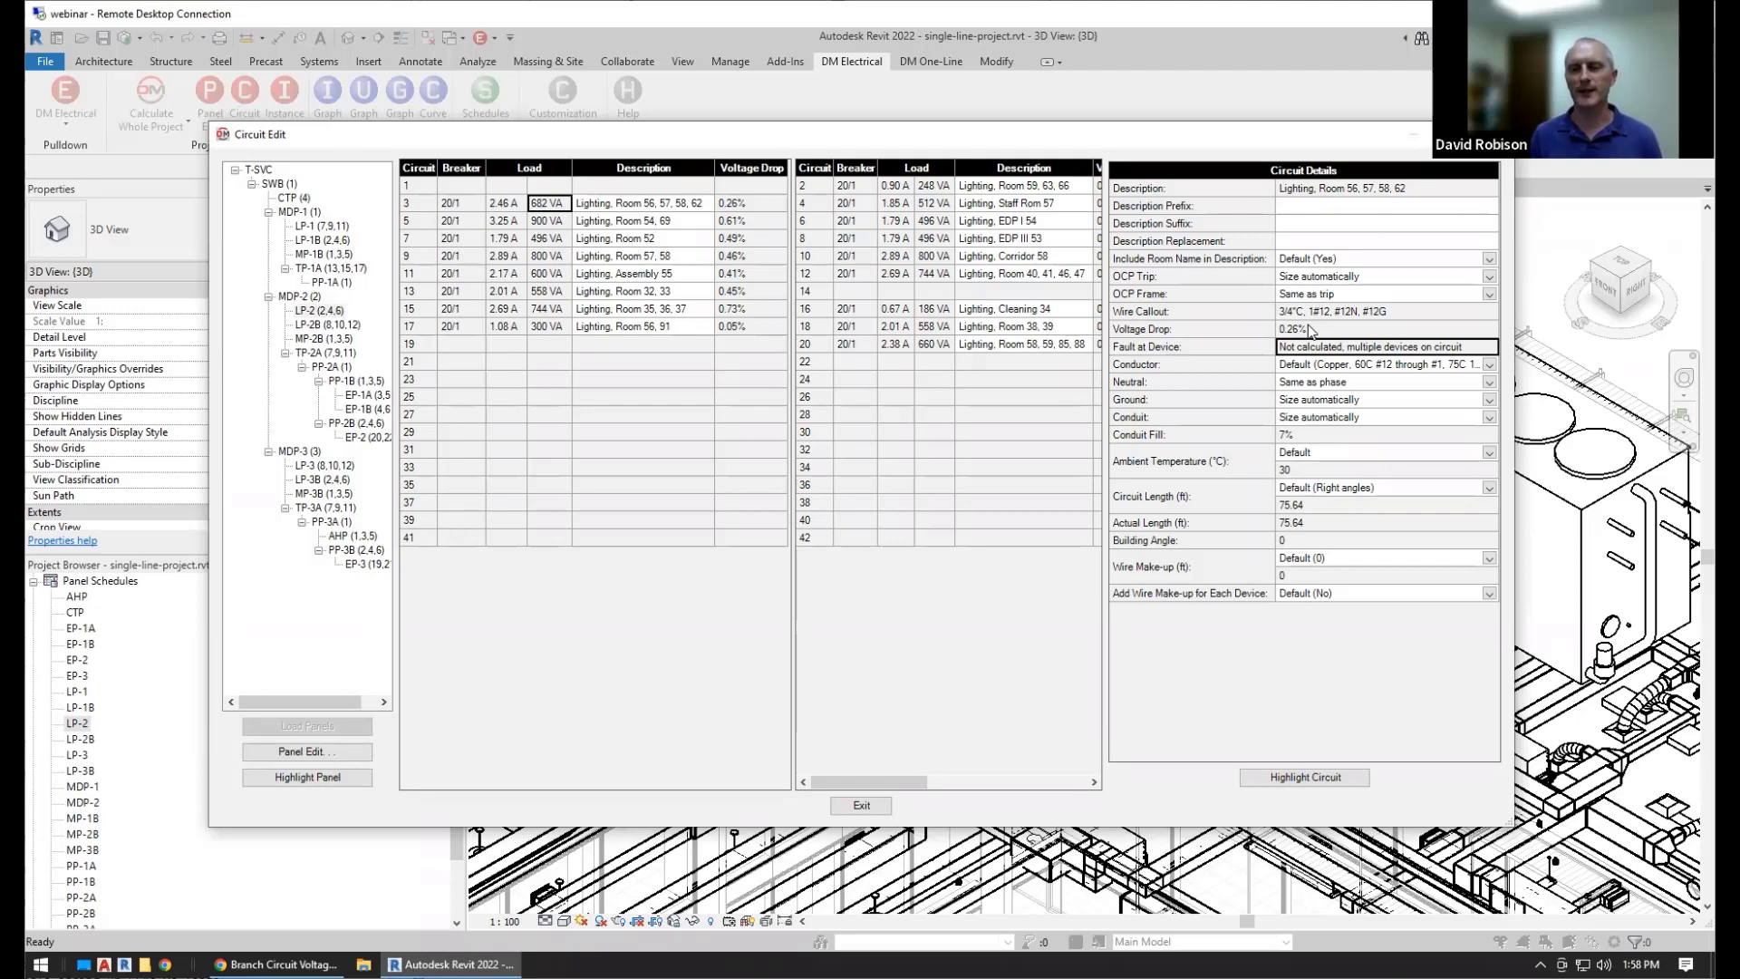
pyautogui.press('Up')
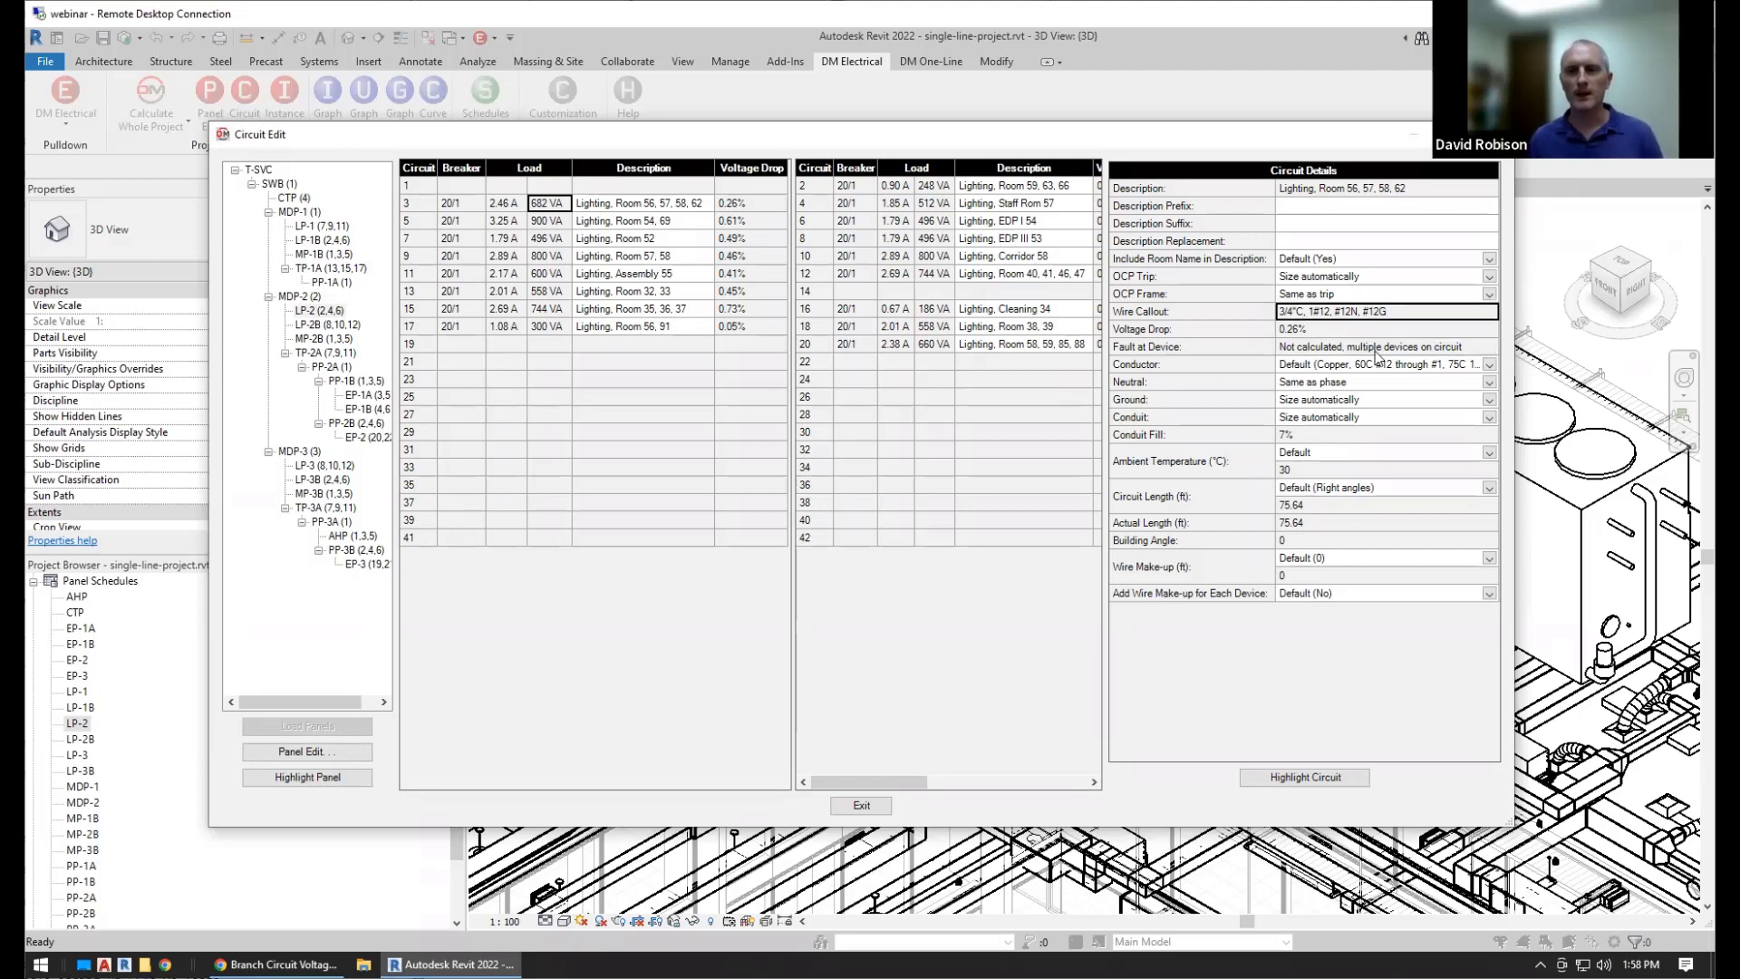
pyautogui.click(1390, 328)
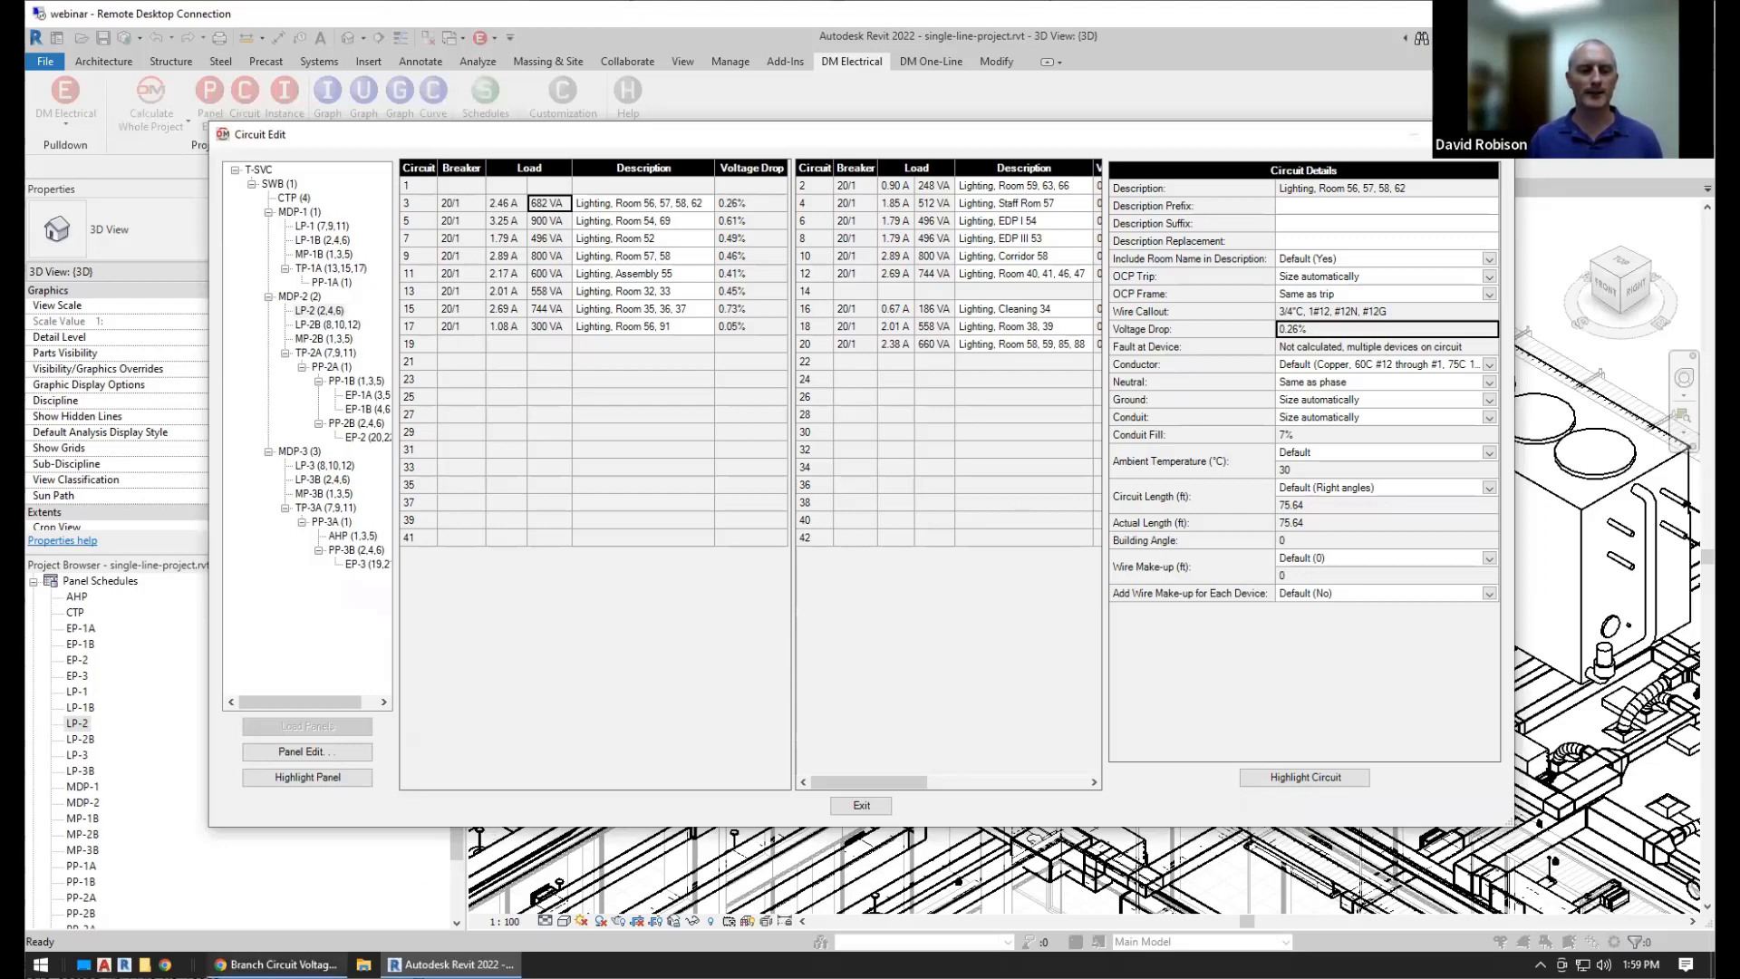
pyautogui.moveTo(274, 964)
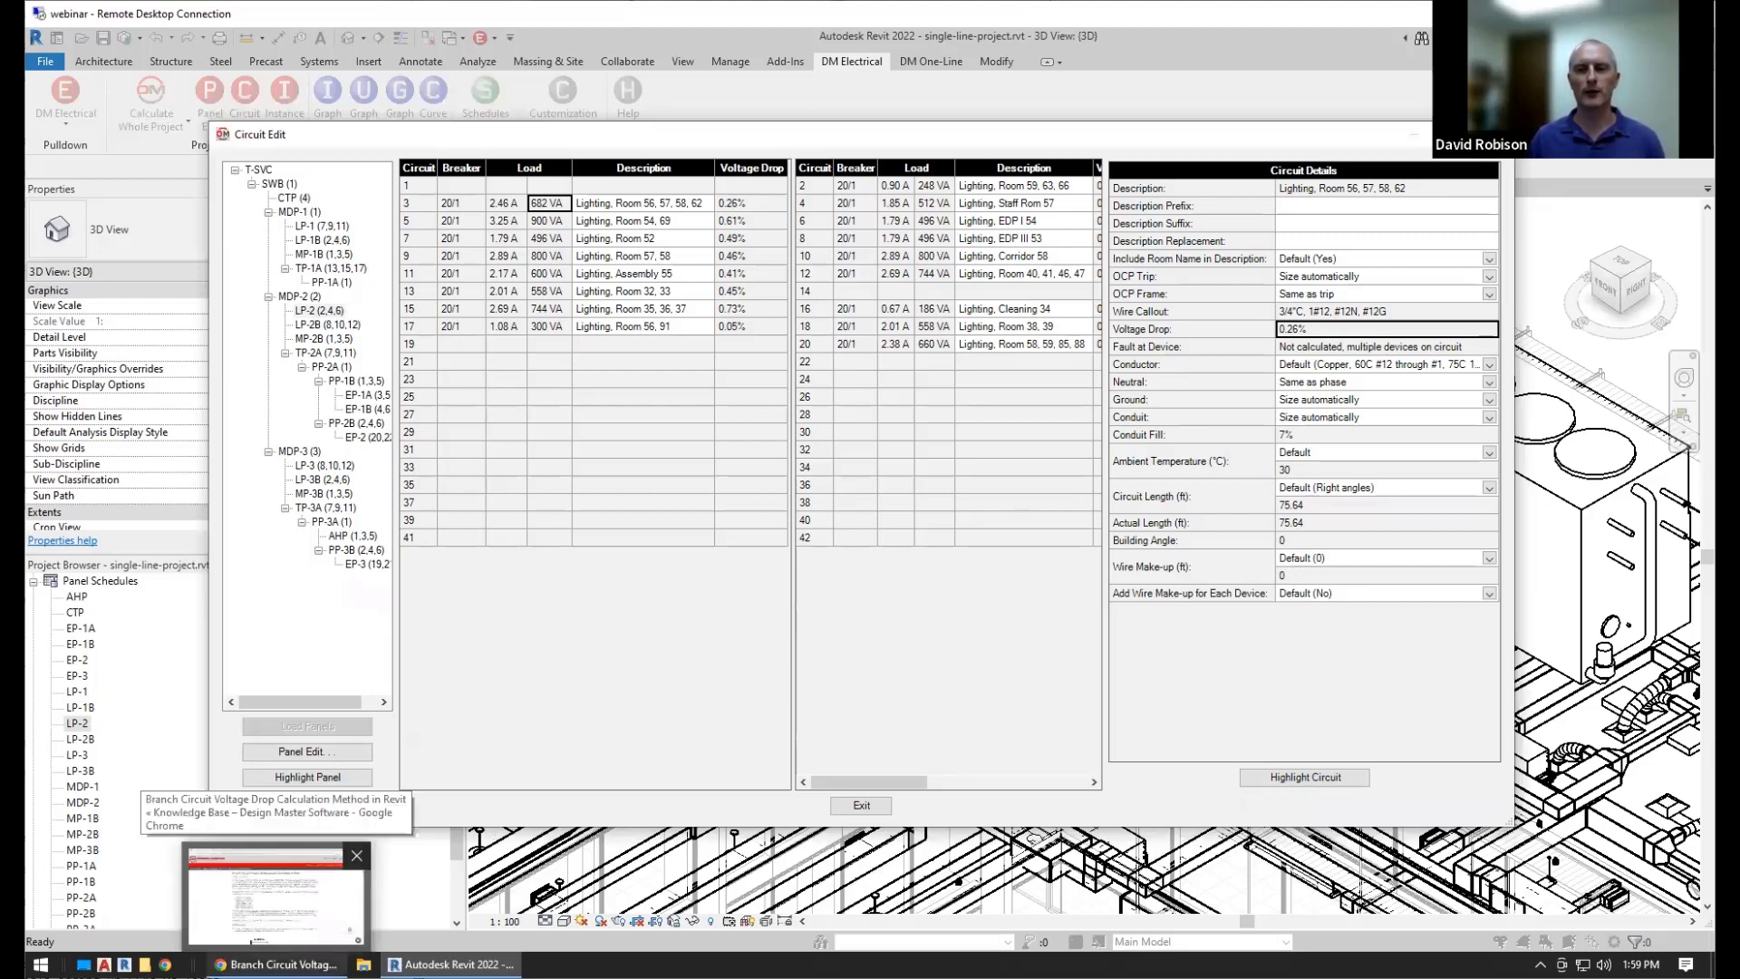
# Bring up Design Master's voltage drop article in Chrome and read the Single Device and Straight Line examples
pyautogui.click(275, 894)
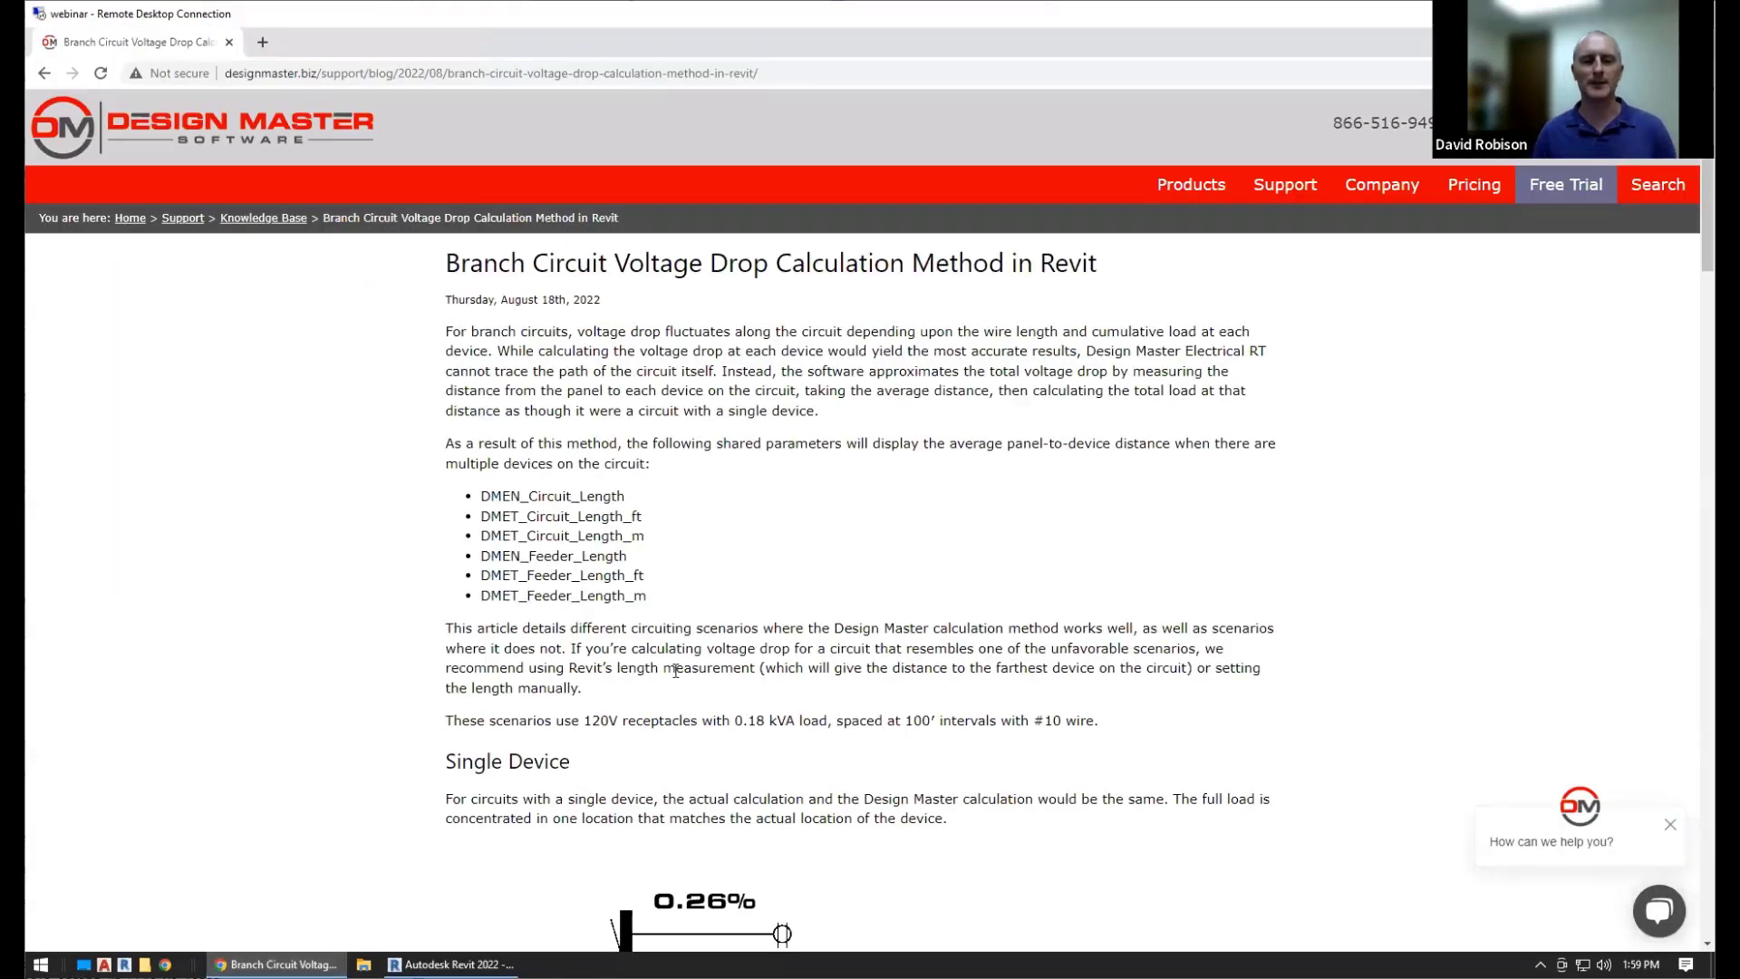
pyautogui.scroll(-6, 707, 493)
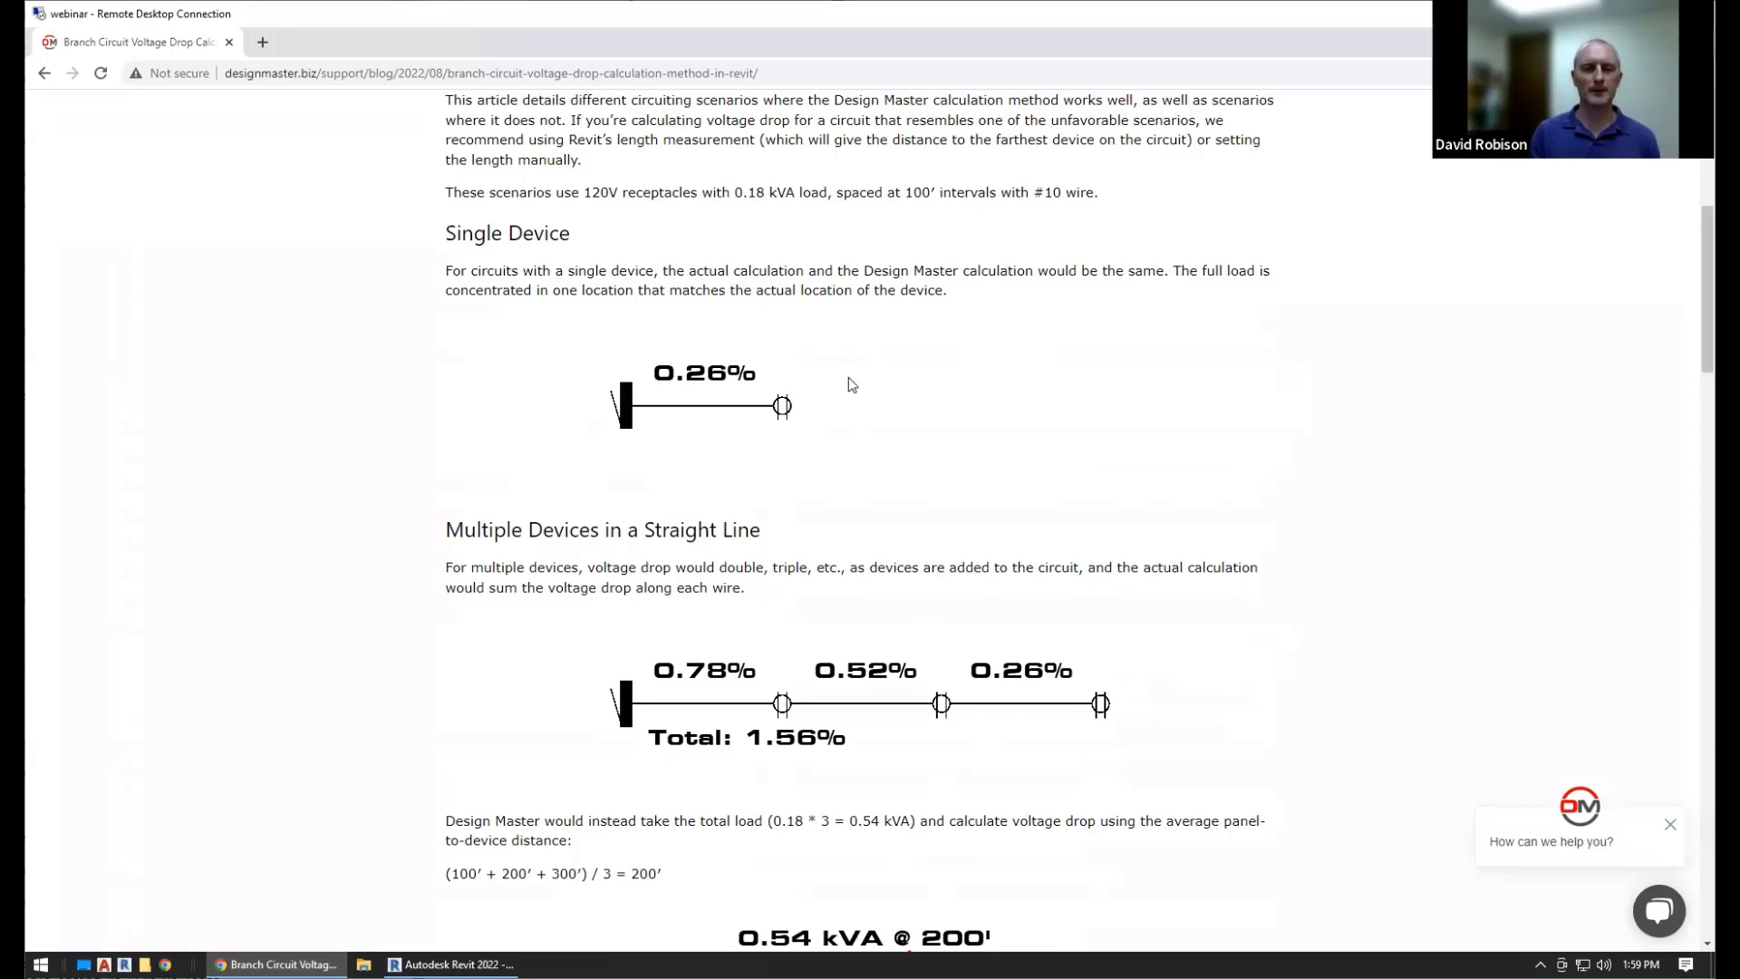
pyautogui.scroll(-4, 849, 379)
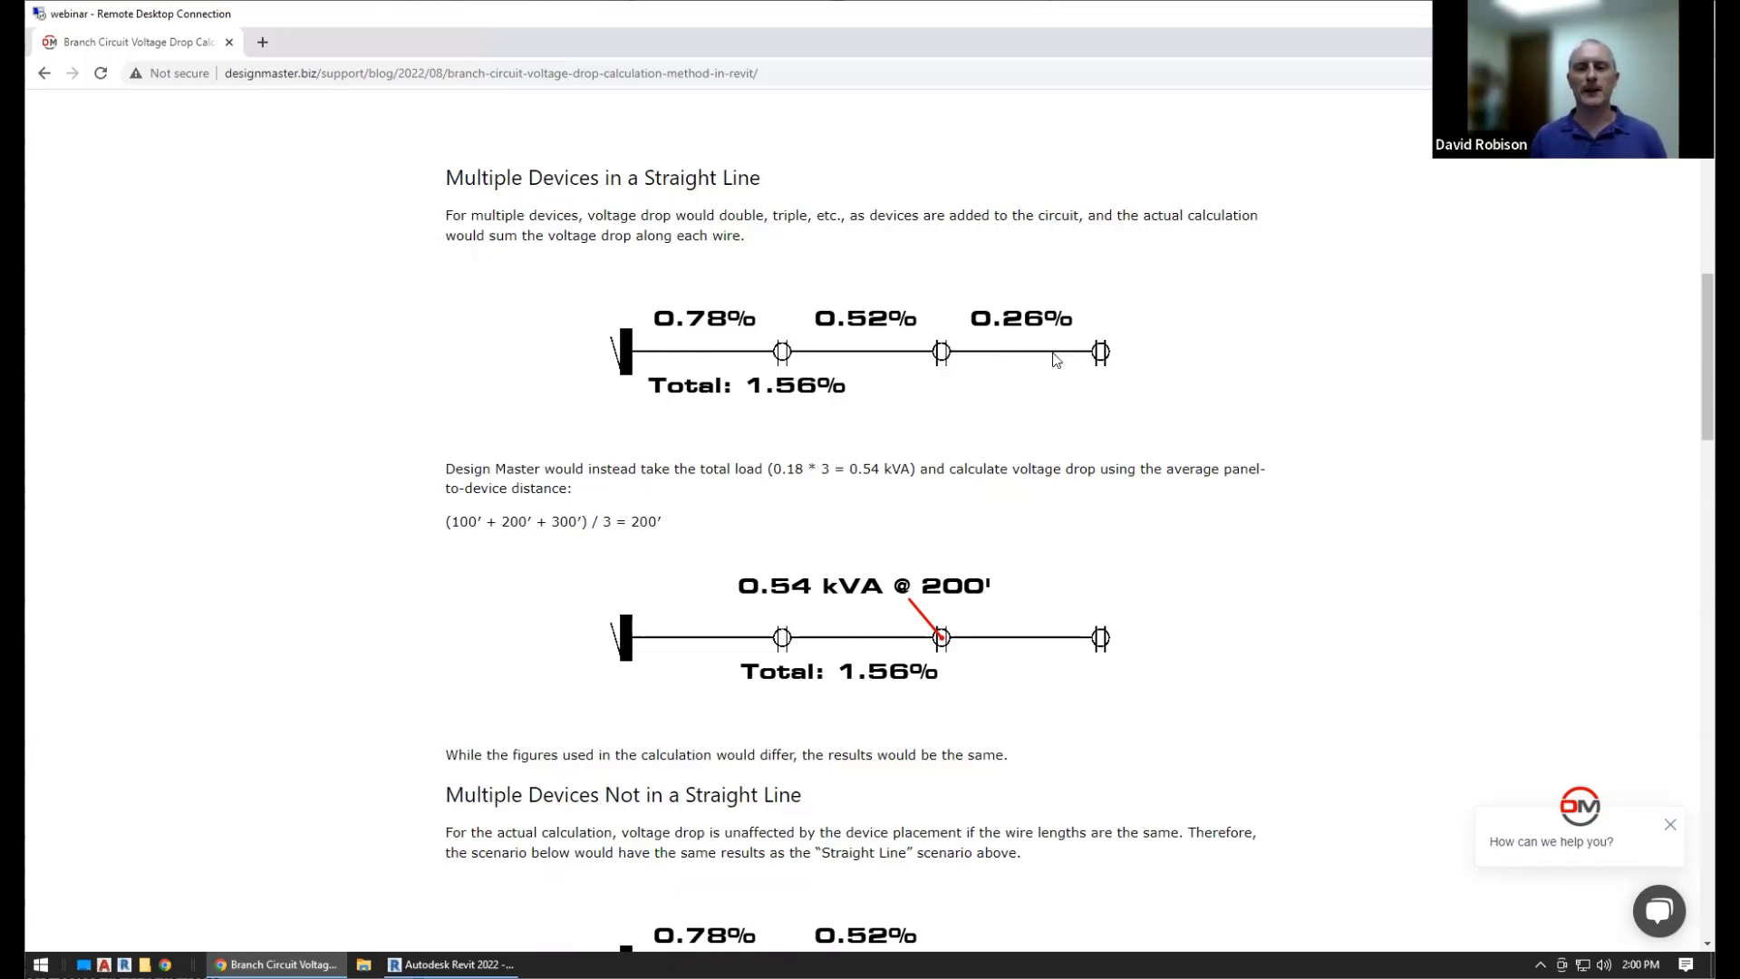
pyautogui.scroll(3, 1053, 360)
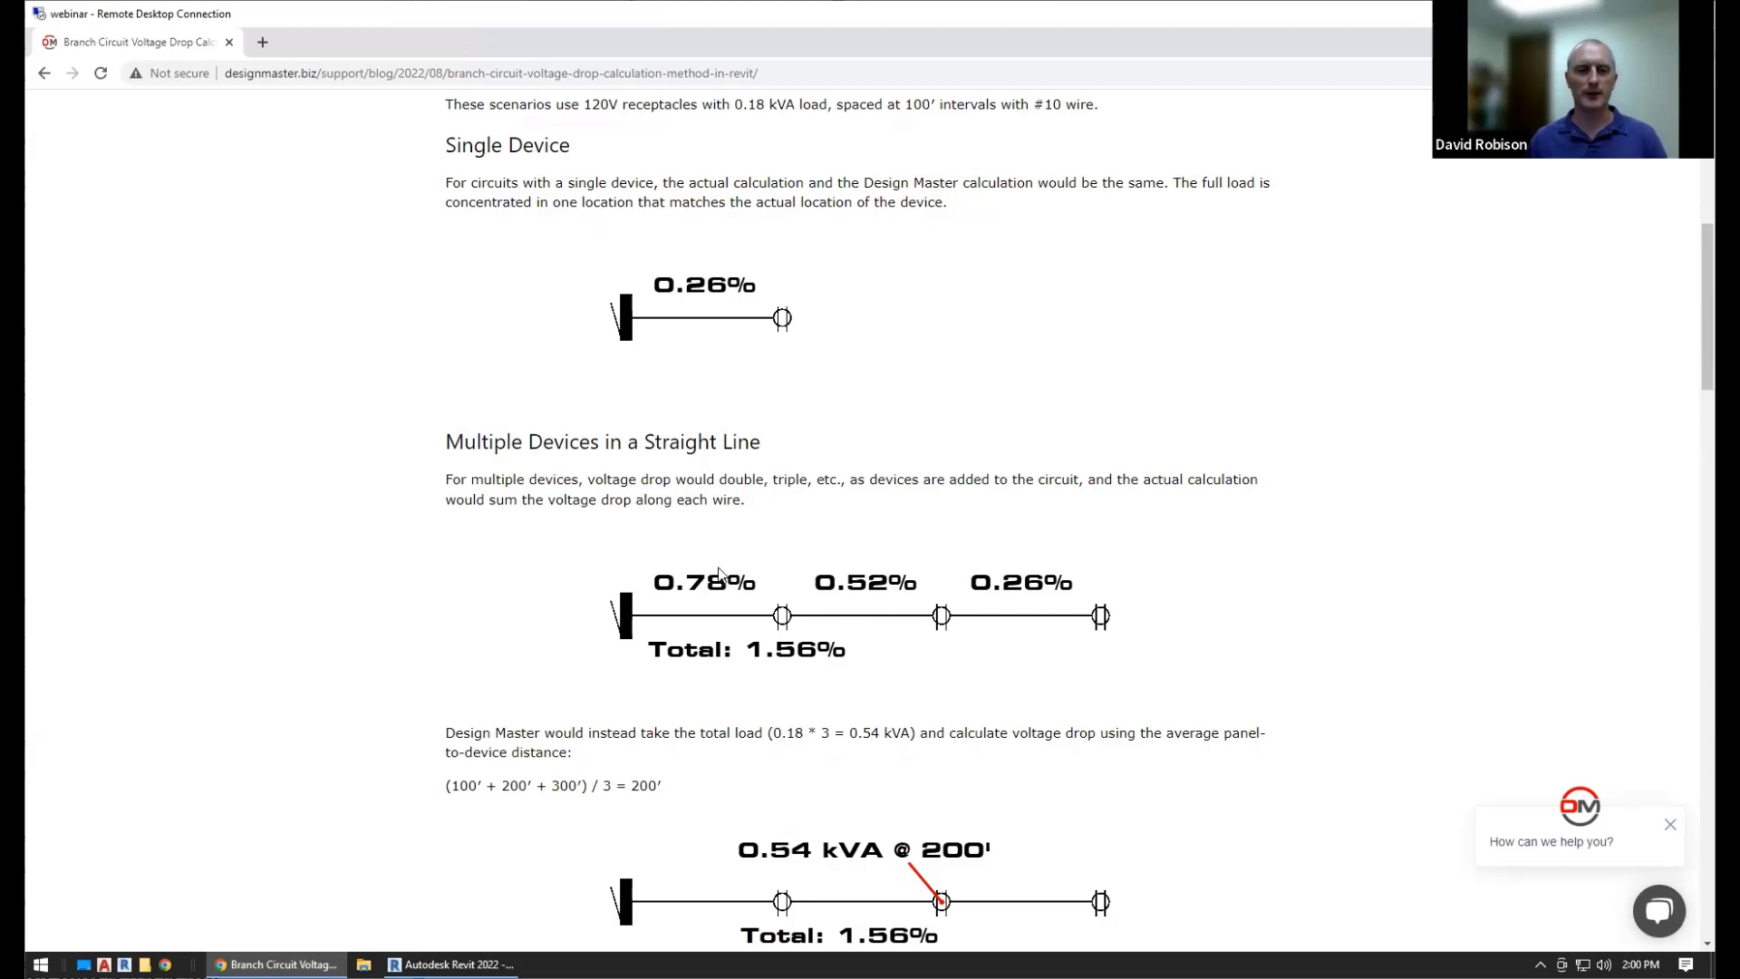
pyautogui.scroll(-1, 757, 607)
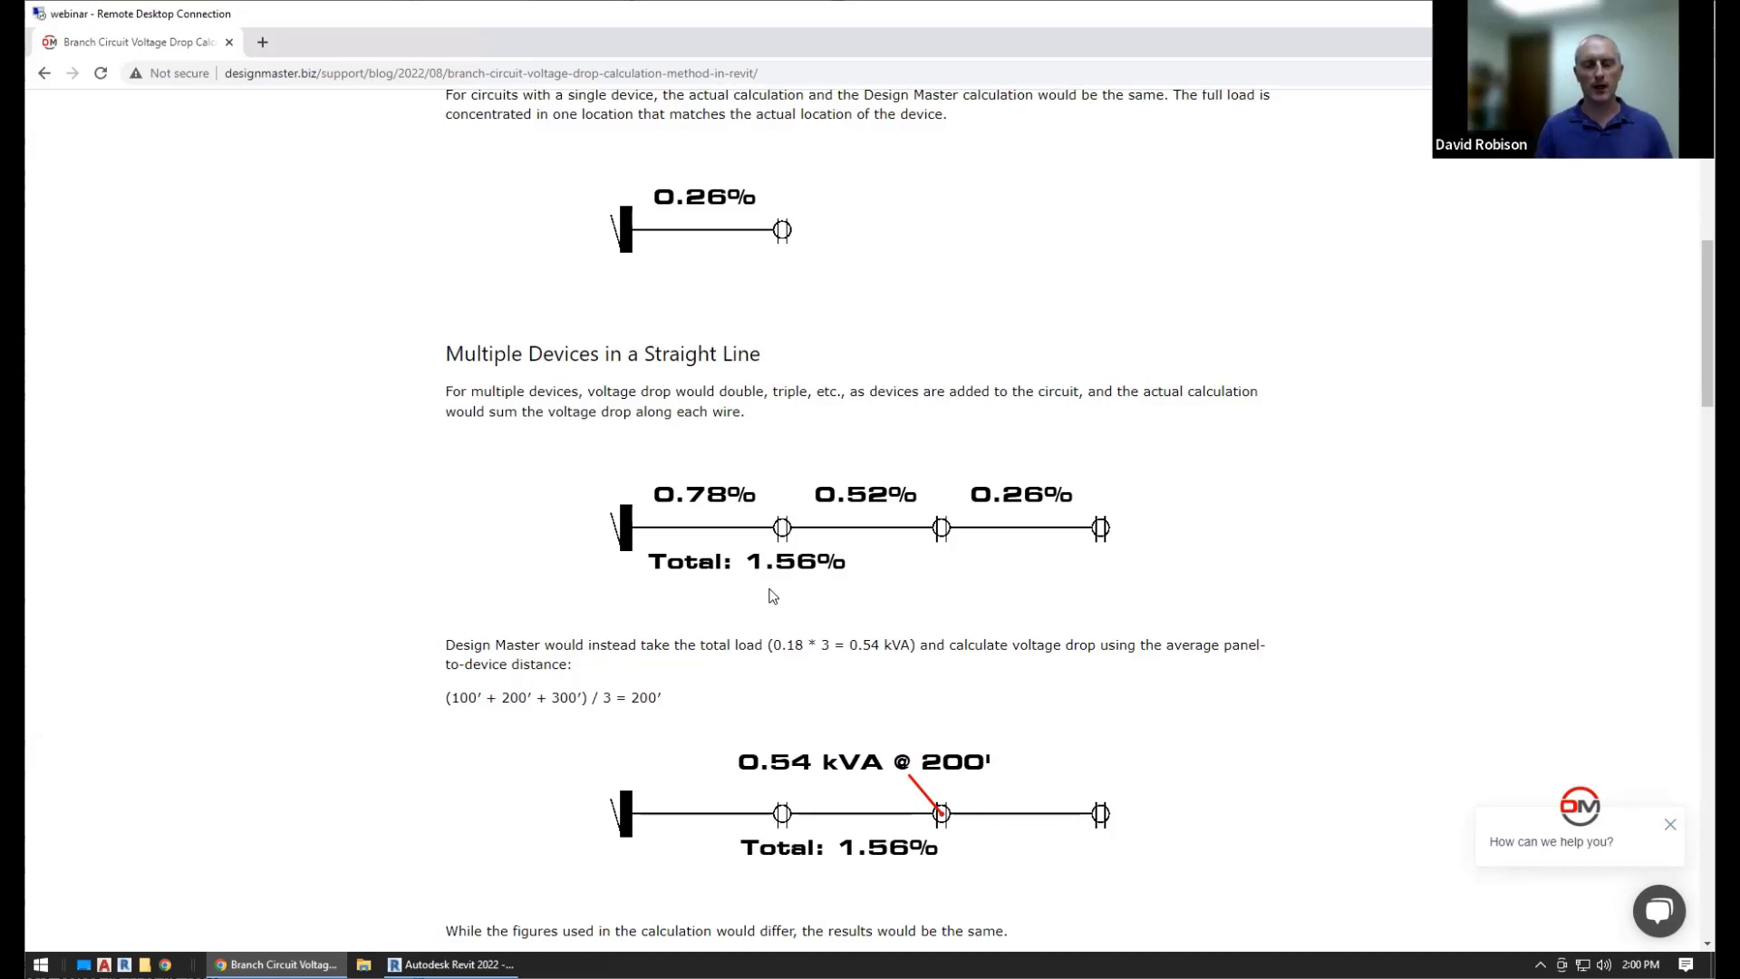
pyautogui.scroll(-1, 773, 595)
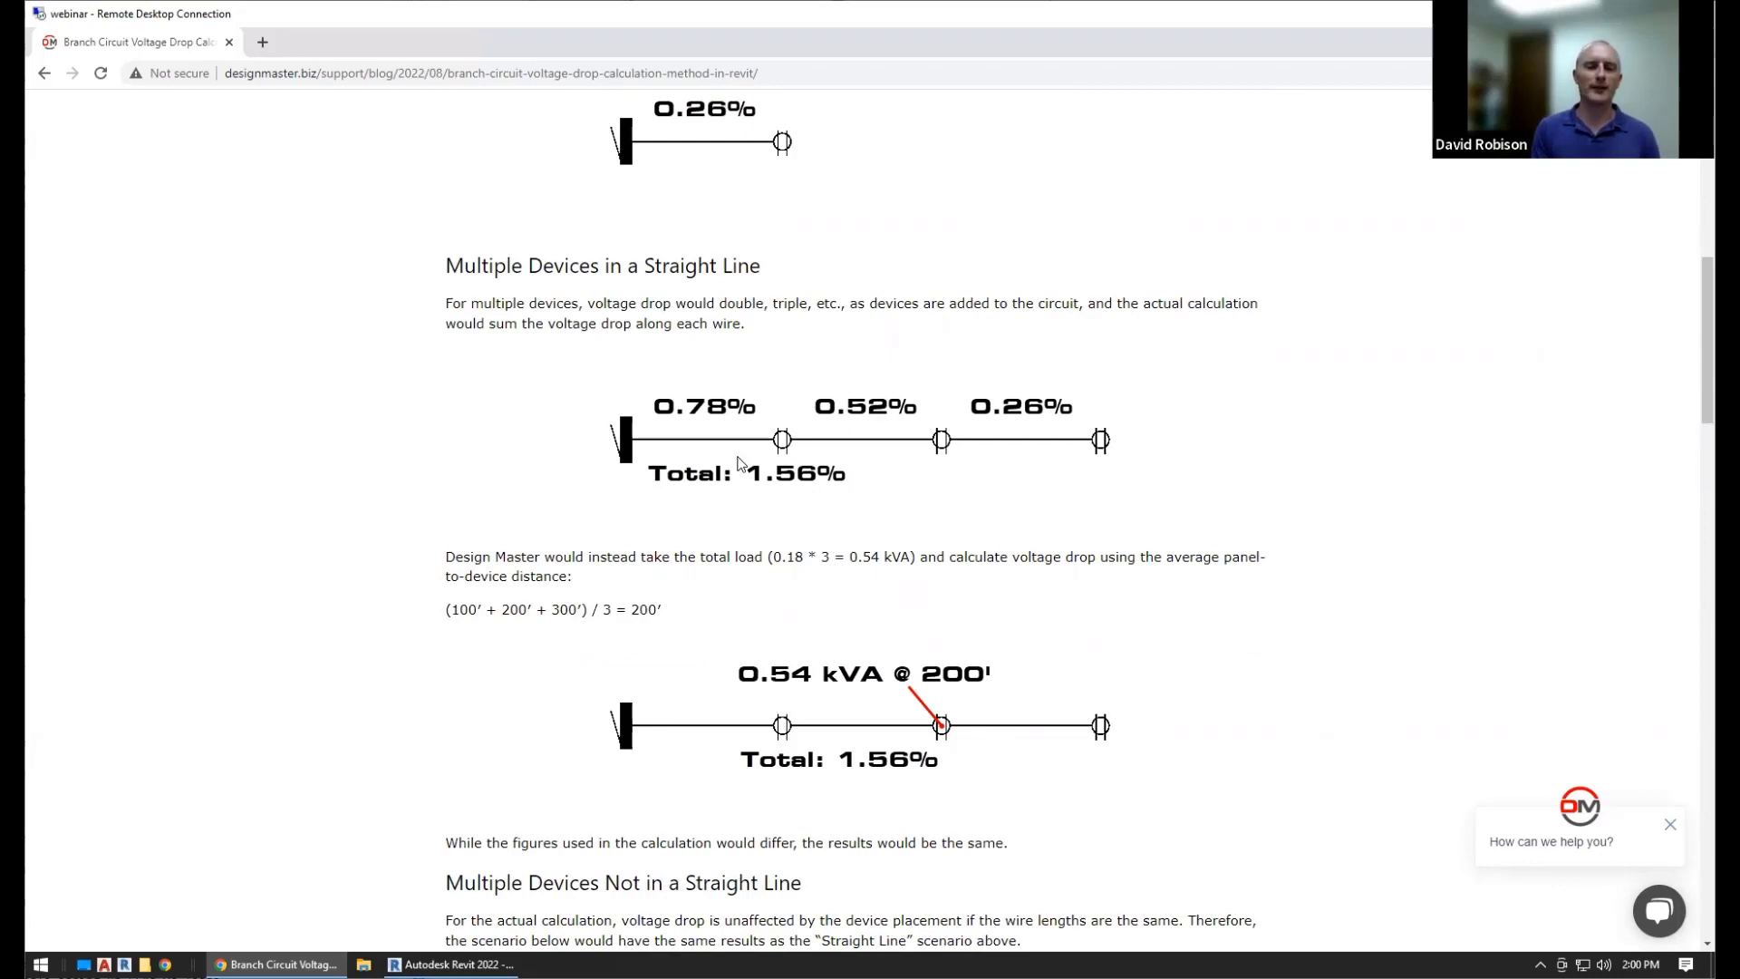
pyautogui.scroll(-2, 765, 626)
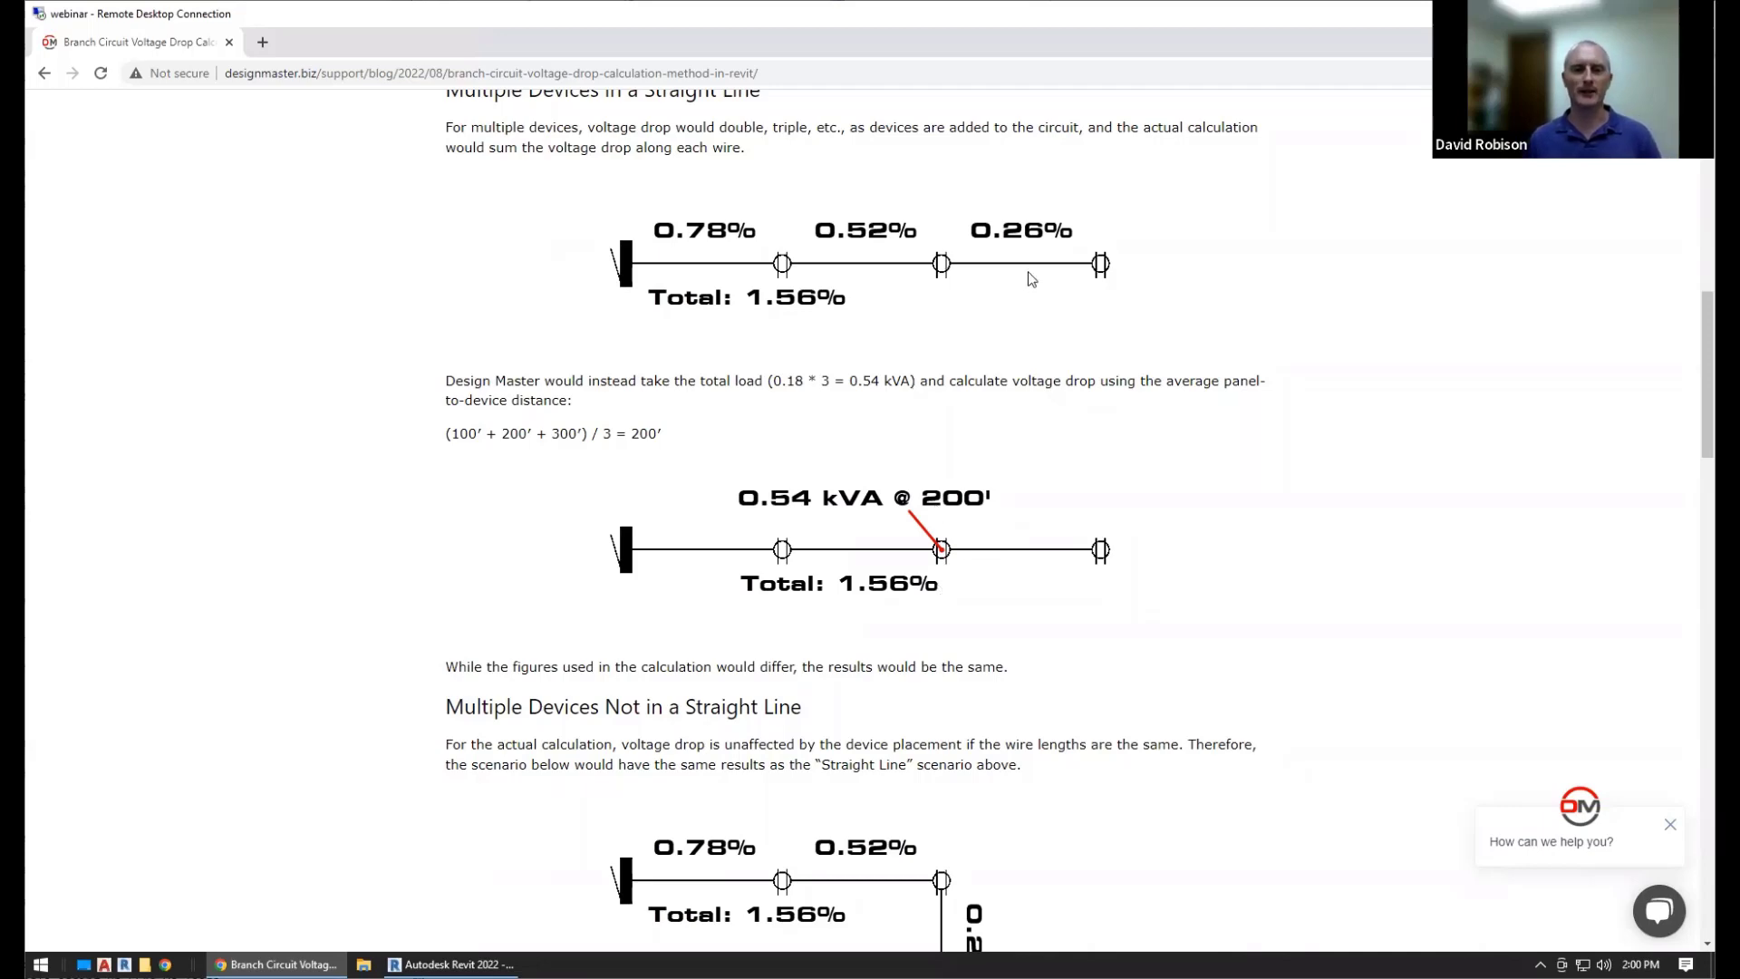
pyautogui.scroll(-6, 1022, 584)
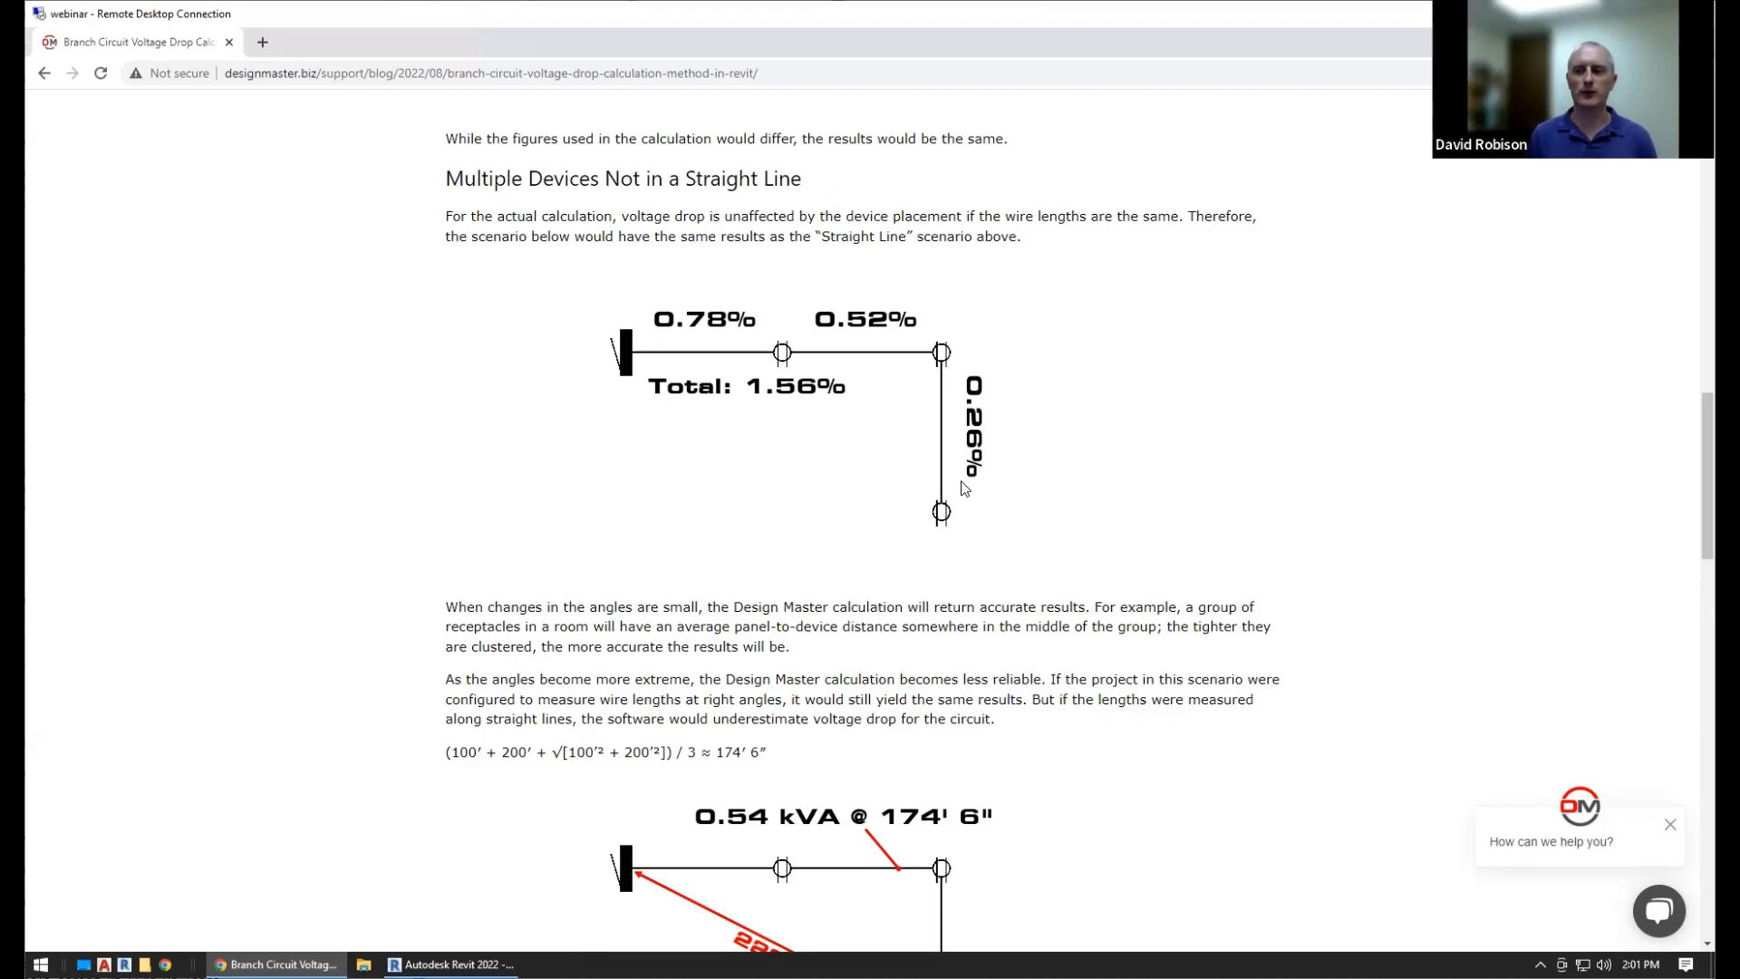
pyautogui.scroll(-5, 860, 557)
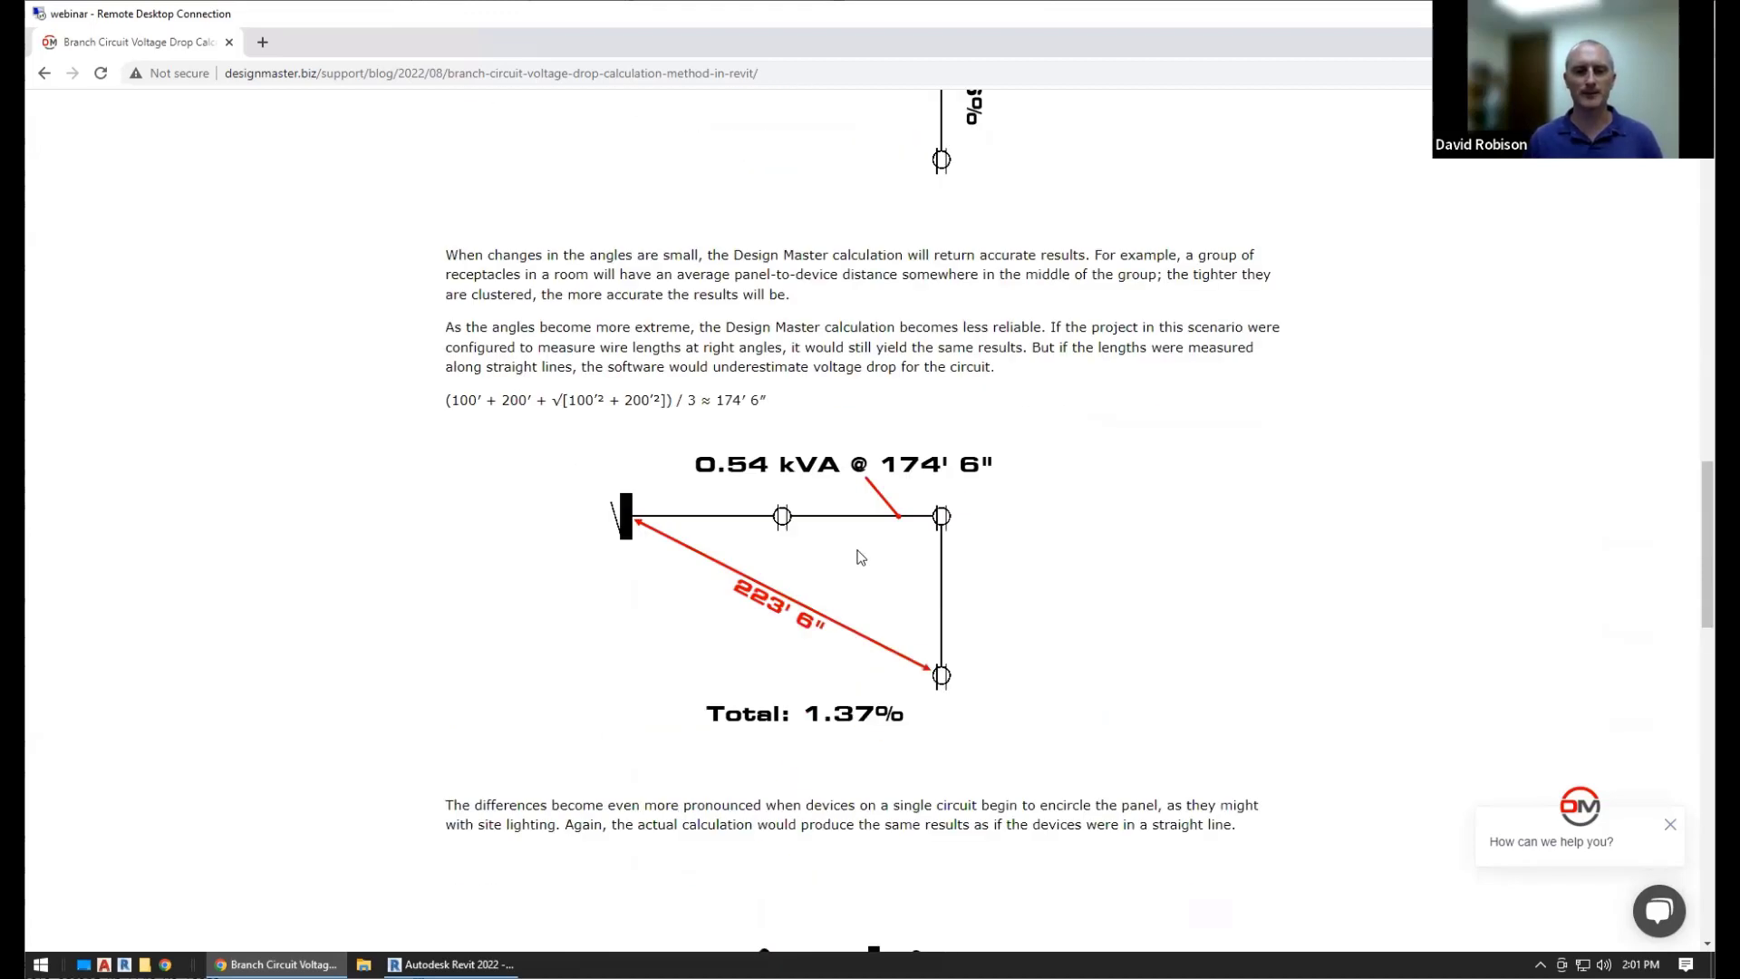
pyautogui.scroll(1, 860, 556)
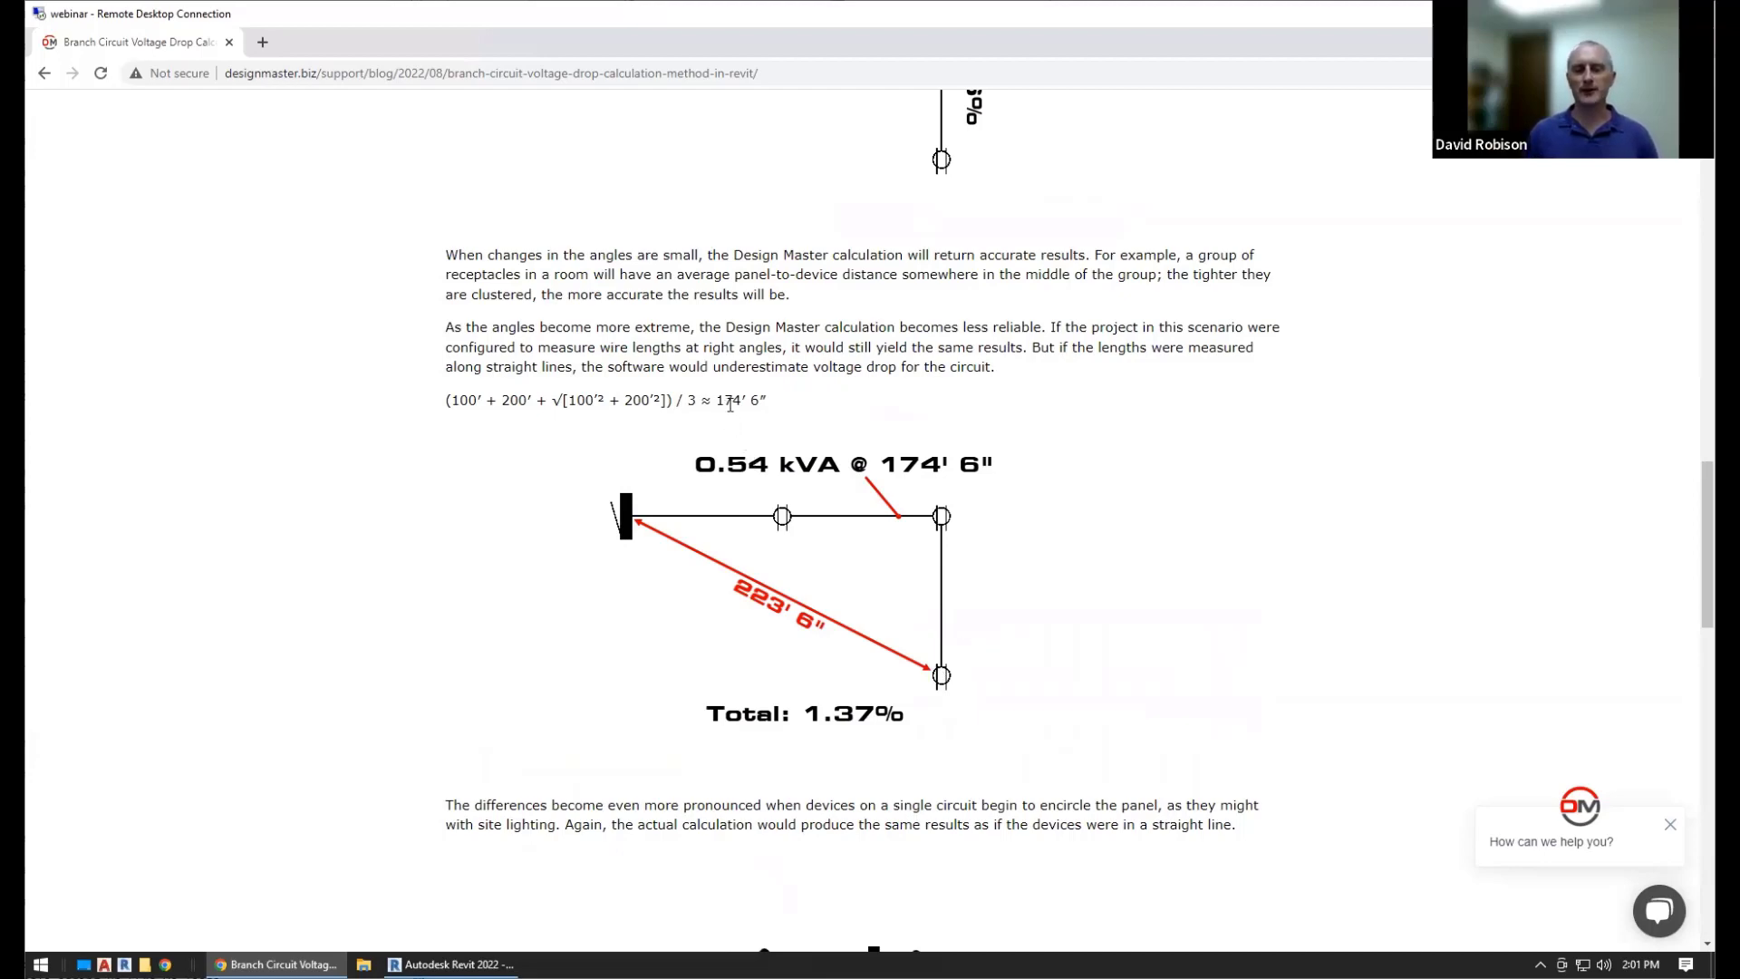
pyautogui.scroll(2, 832, 496)
pyautogui.scroll(4, 832, 495)
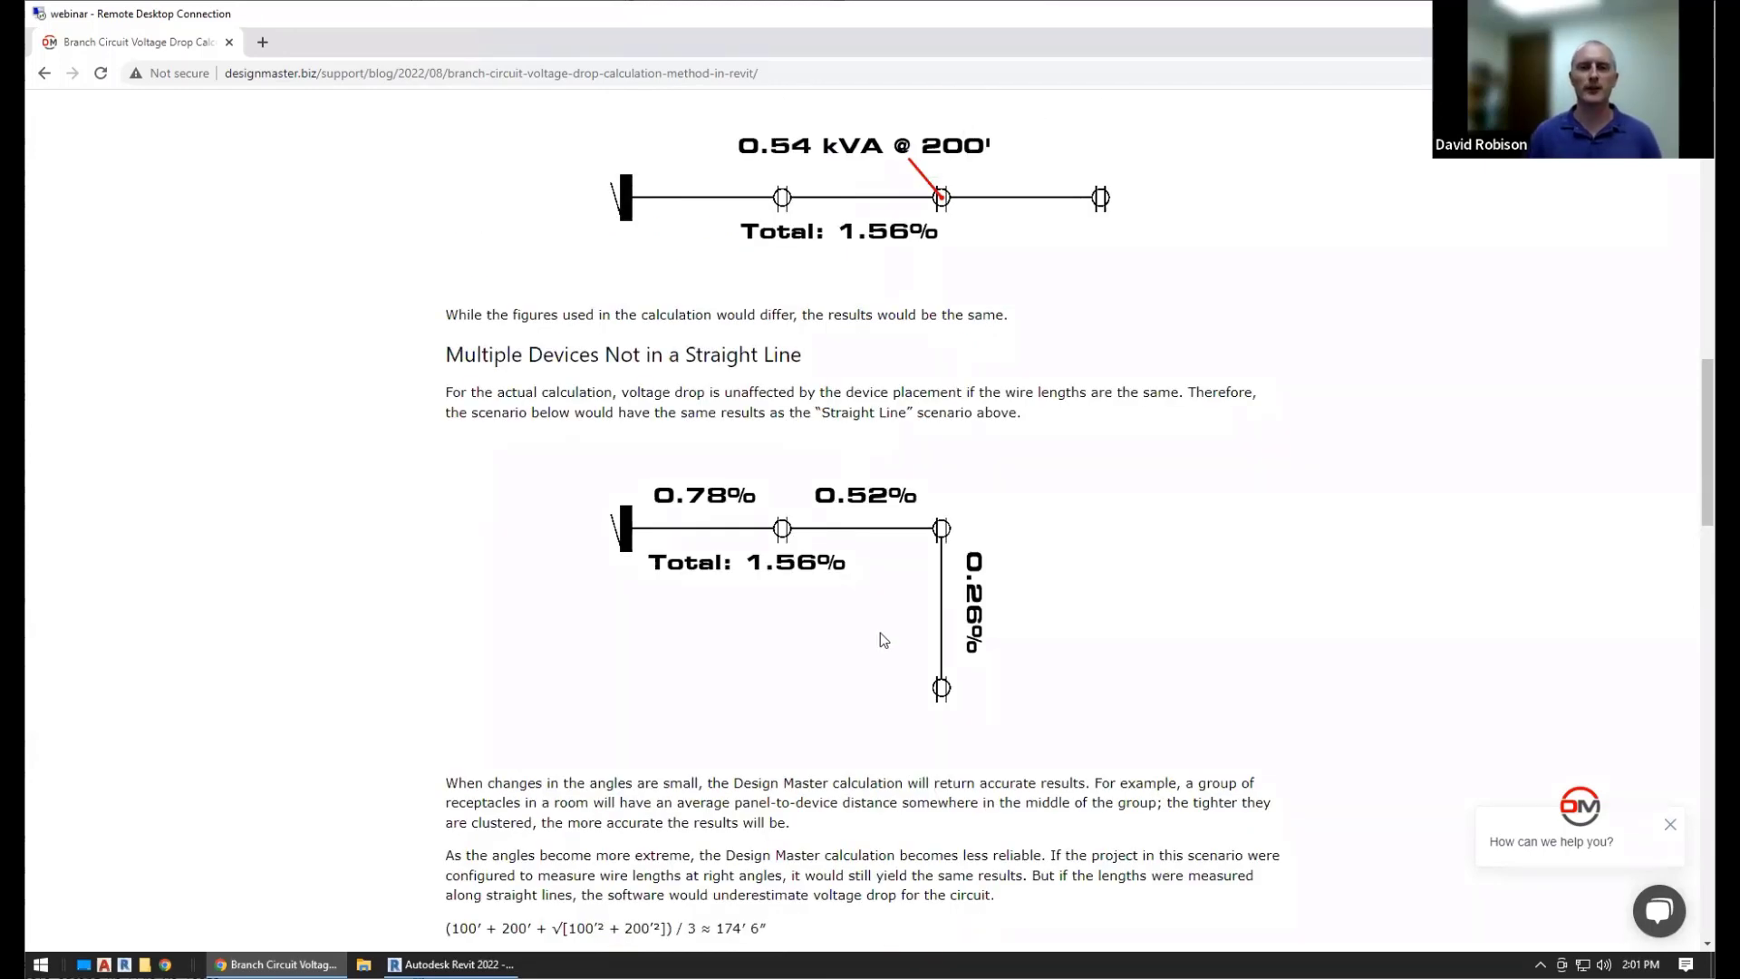
pyautogui.scroll(-7, 861, 651)
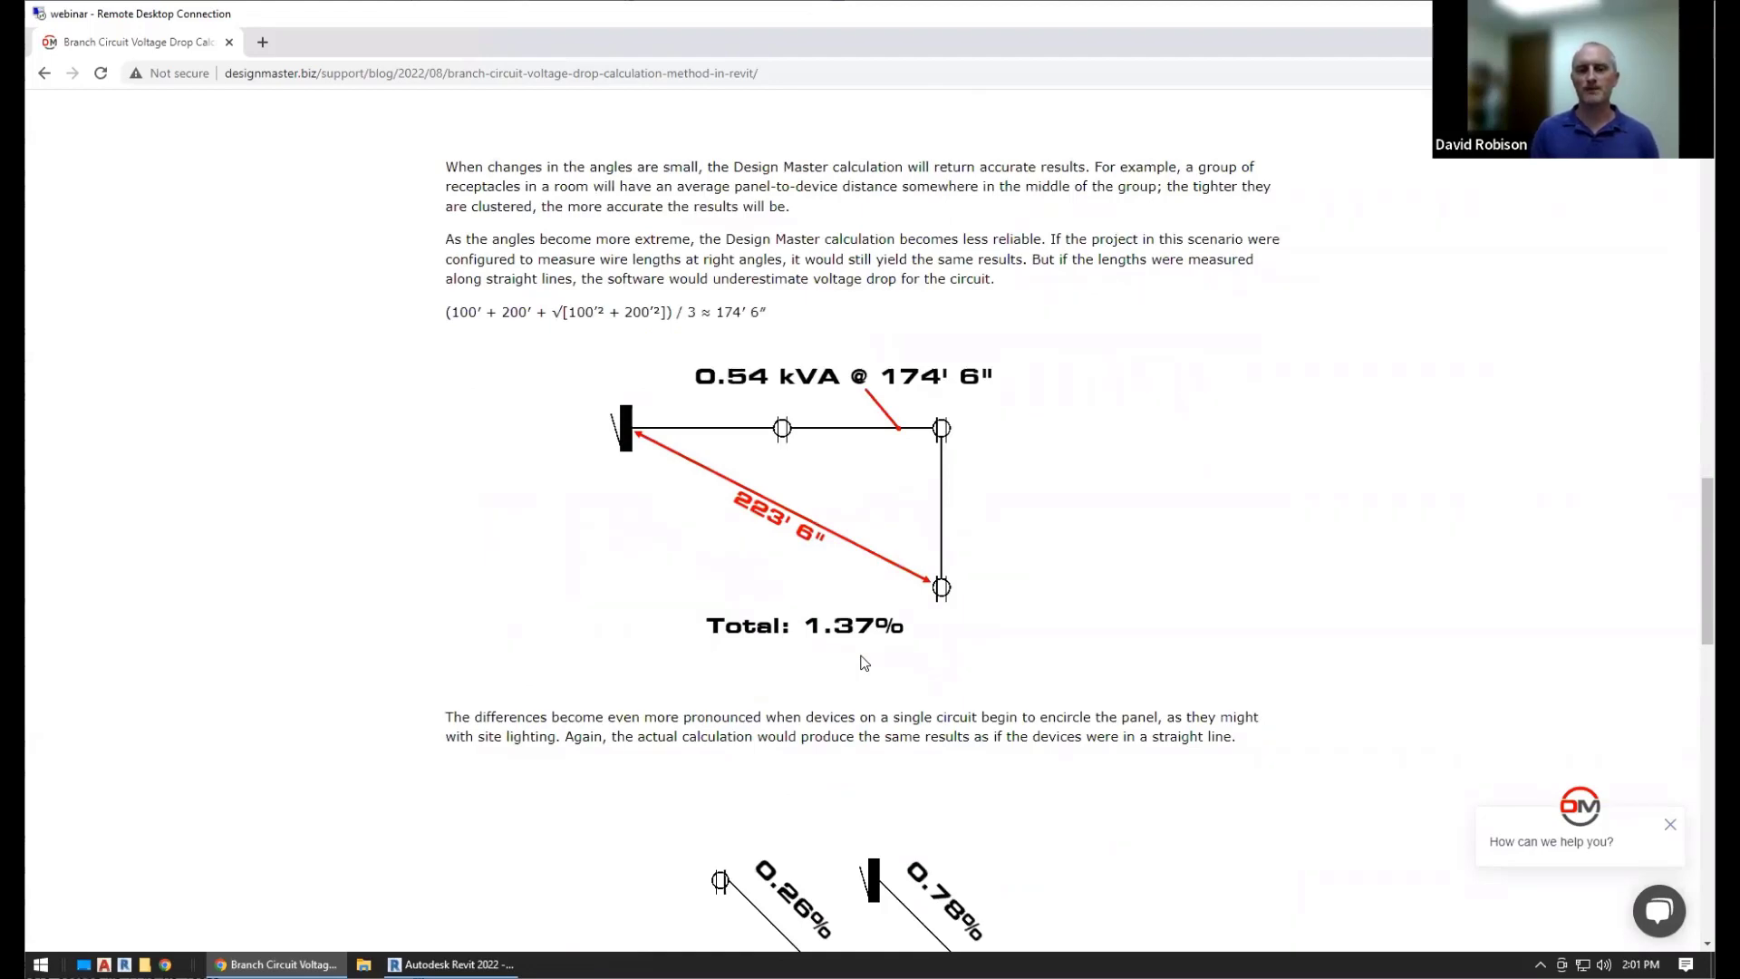
pyautogui.scroll(2, 864, 656)
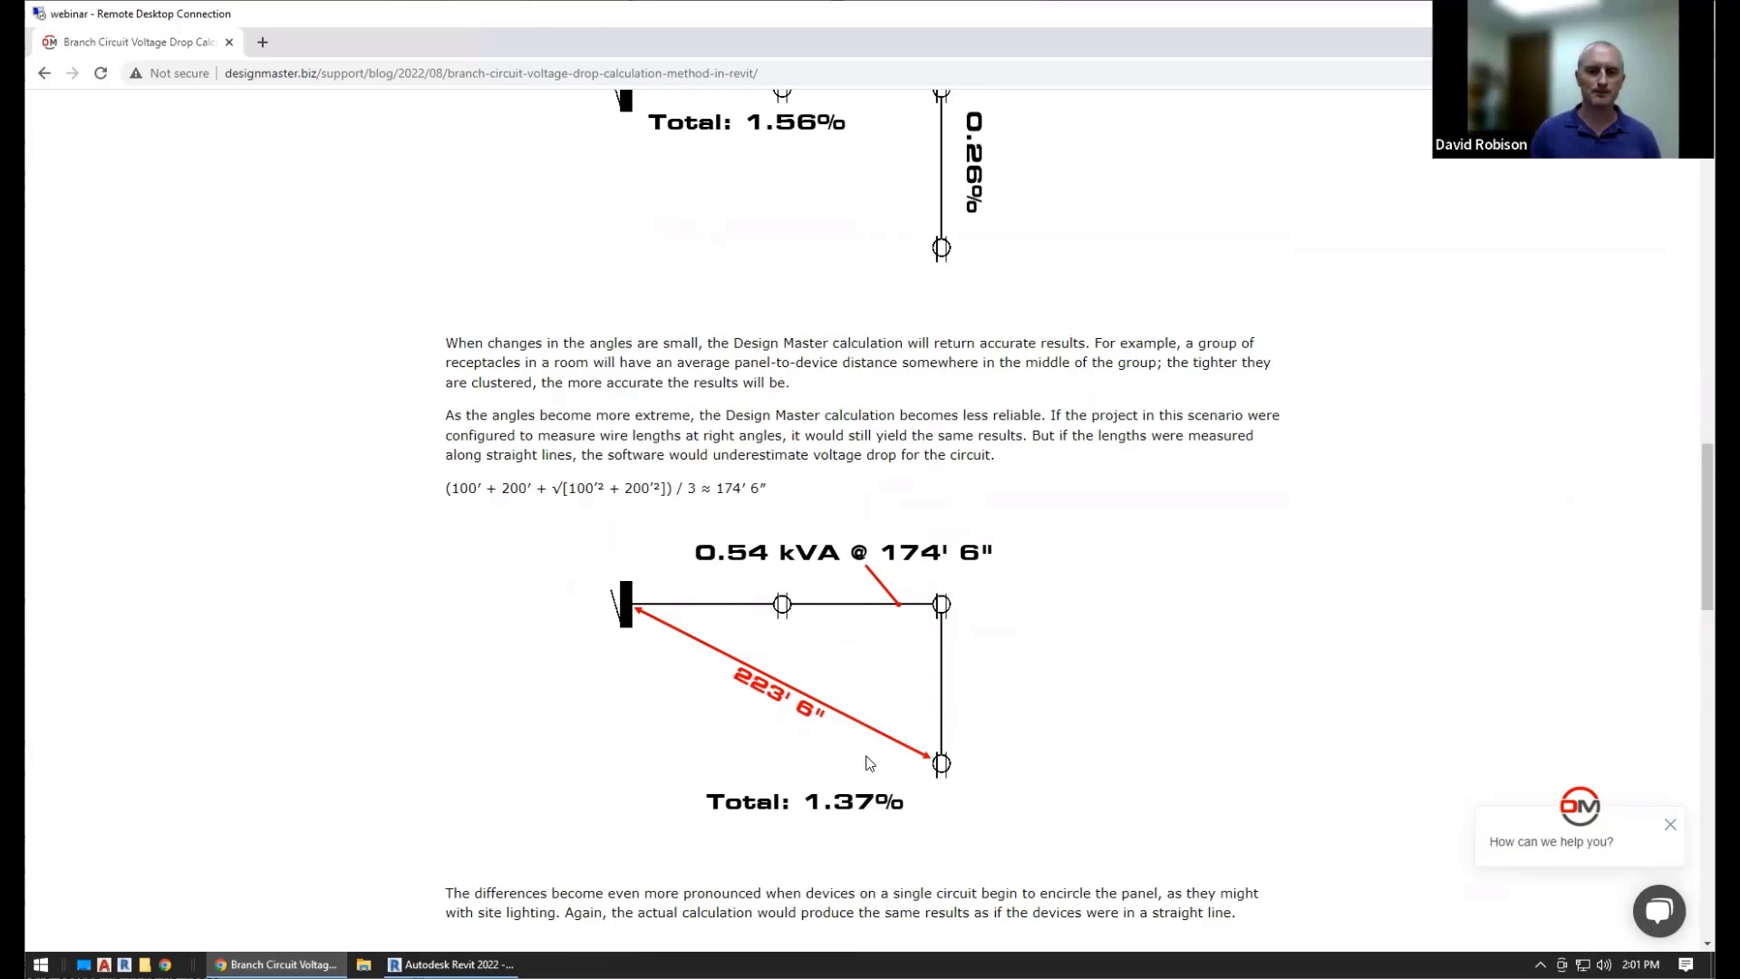
pyautogui.scroll(-3, 853, 634)
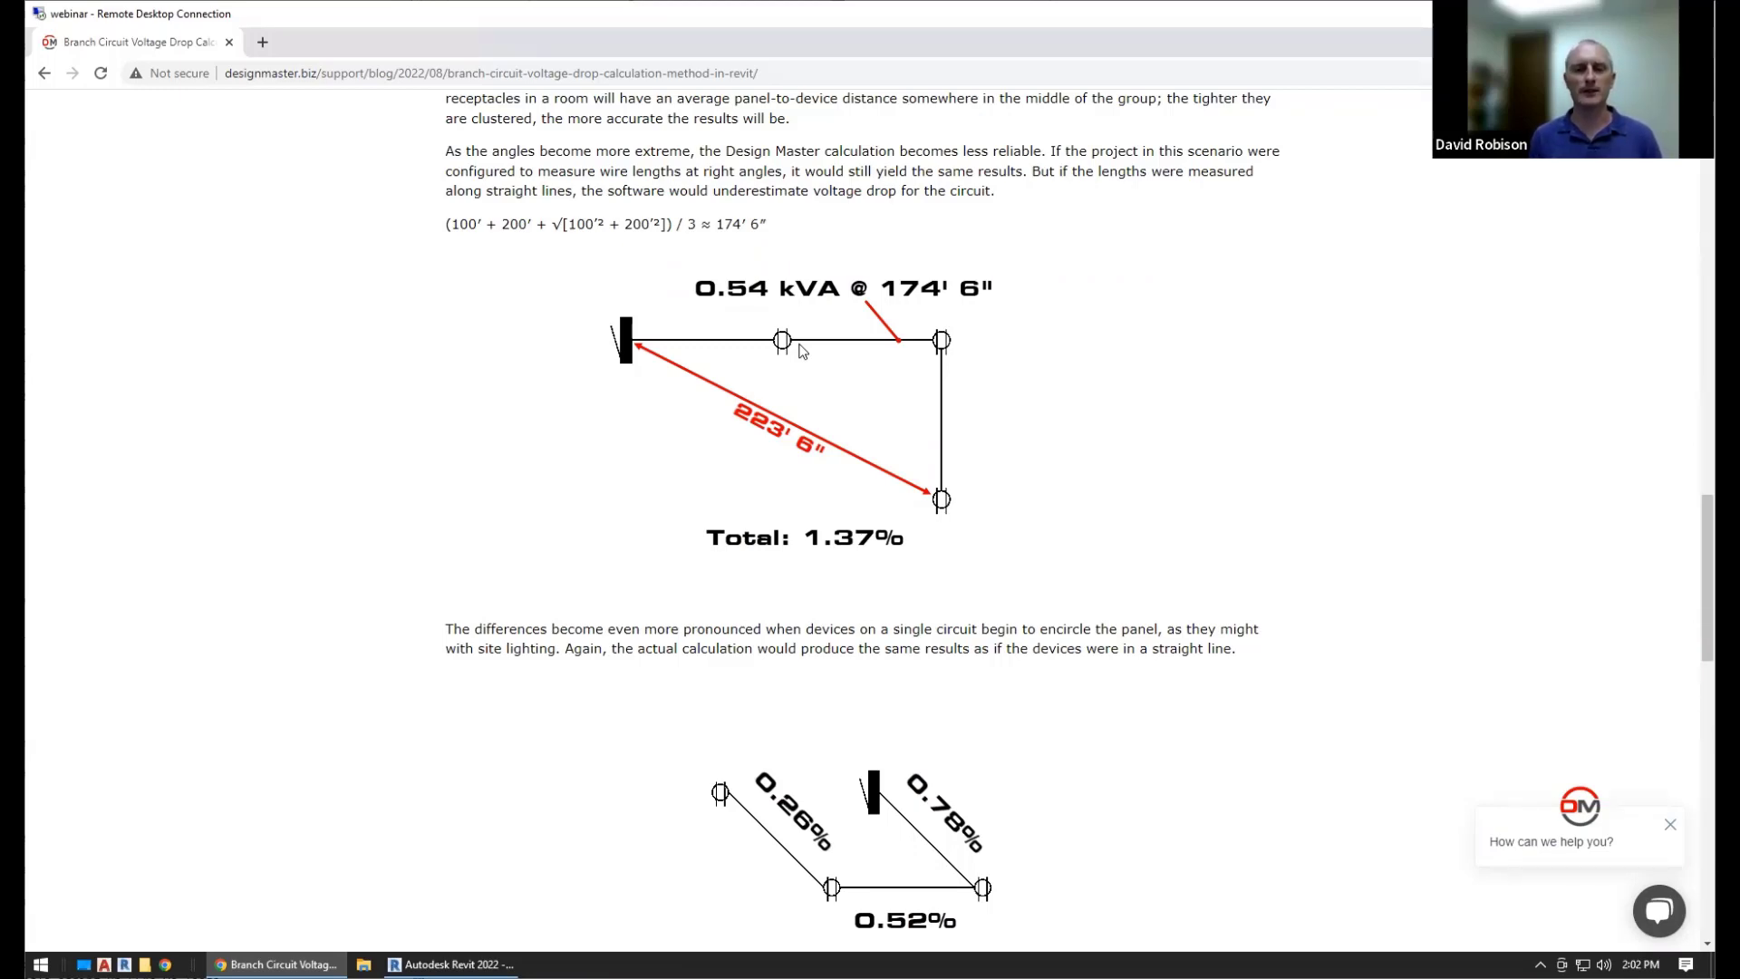
pyautogui.scroll(-5, 802, 351)
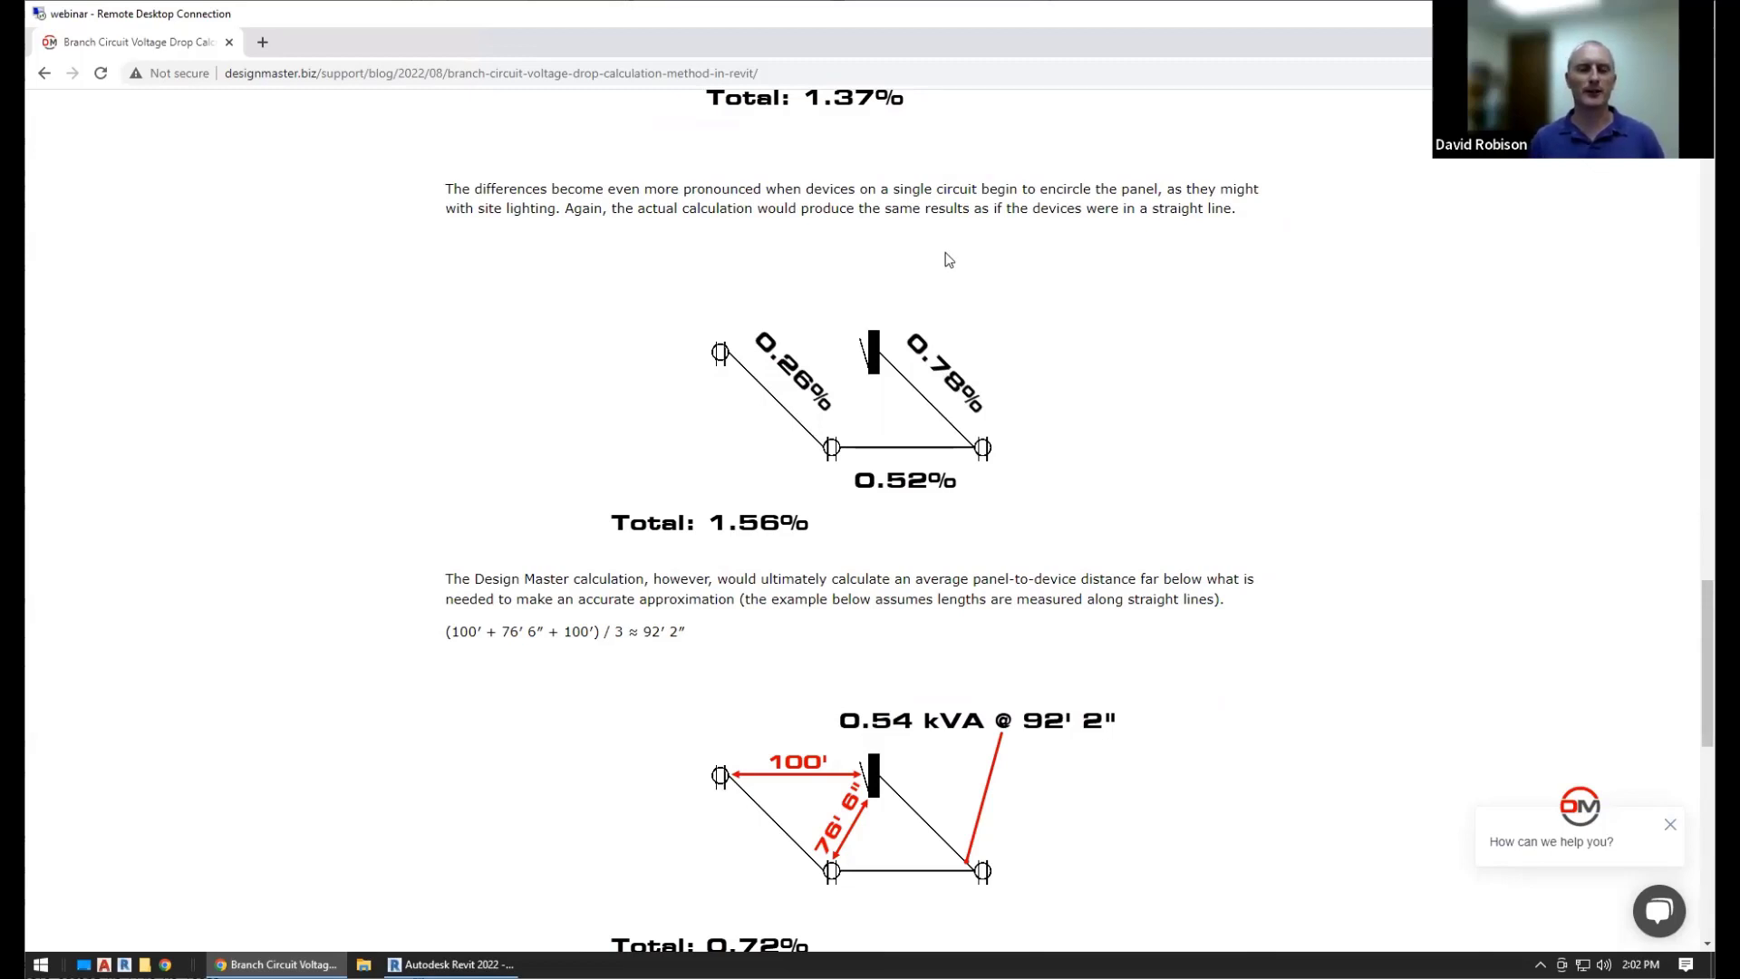
# Finish reading the article, then return to Revit's Circuit Edit dialog showing LP-2 circuit 3 at 0.26%
pyautogui.scroll(-1, 939, 355)
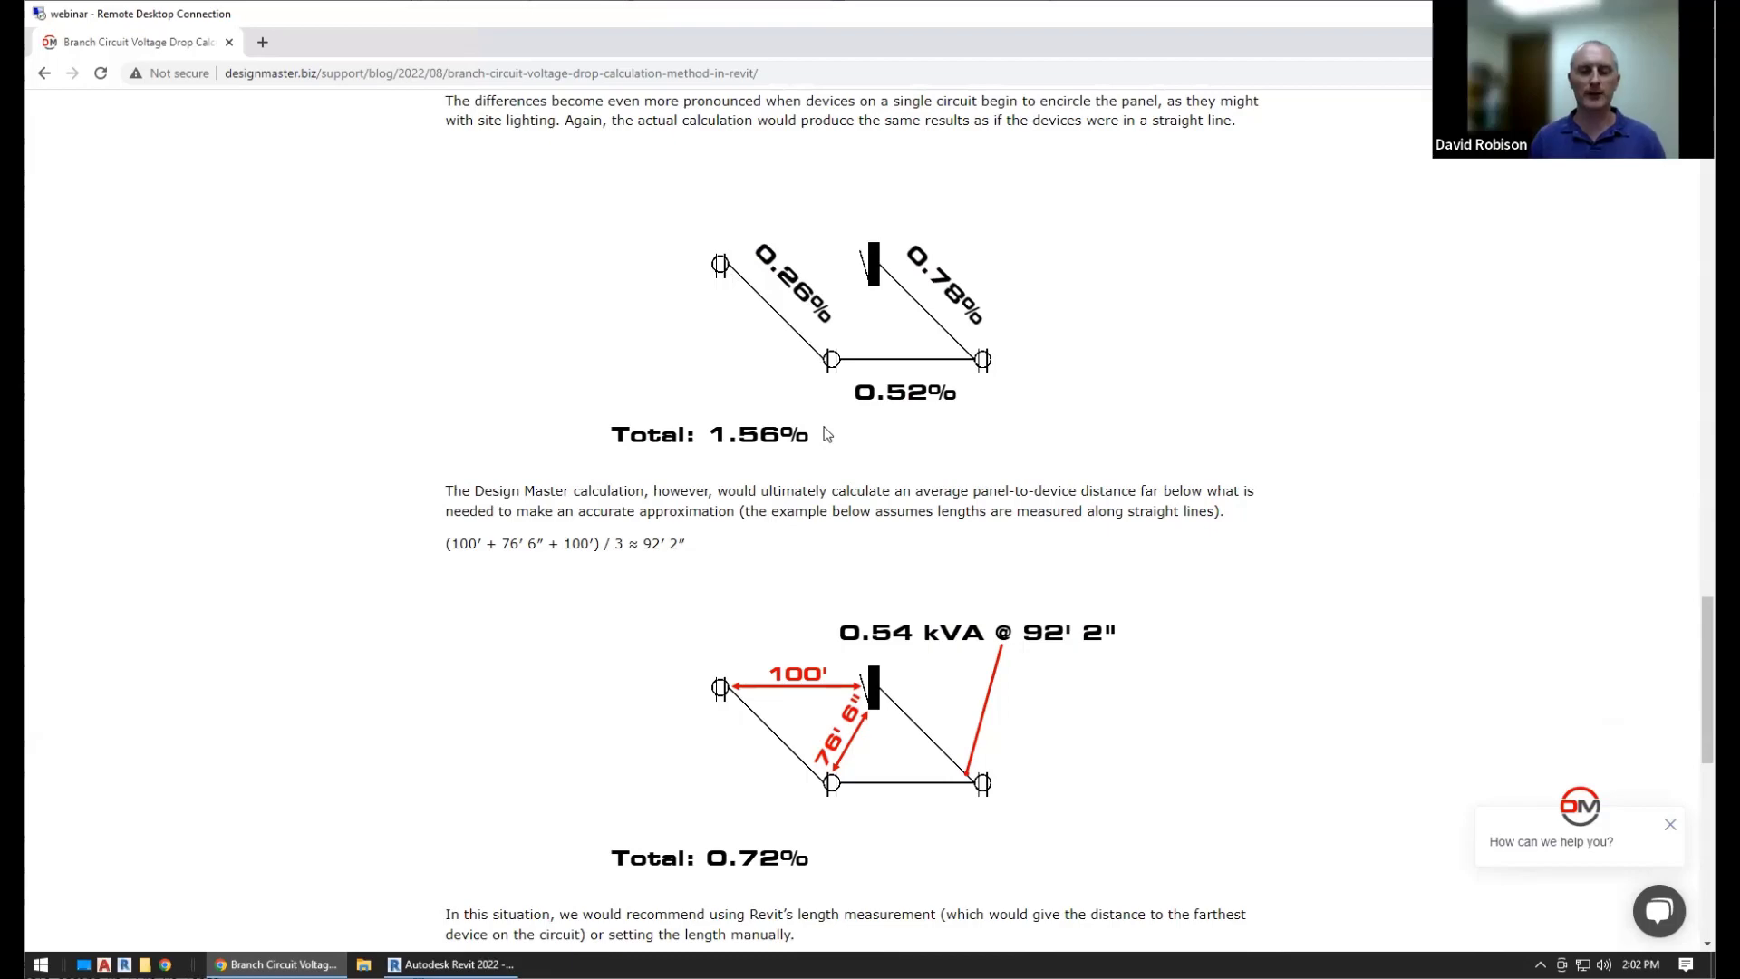
pyautogui.scroll(-4, 815, 530)
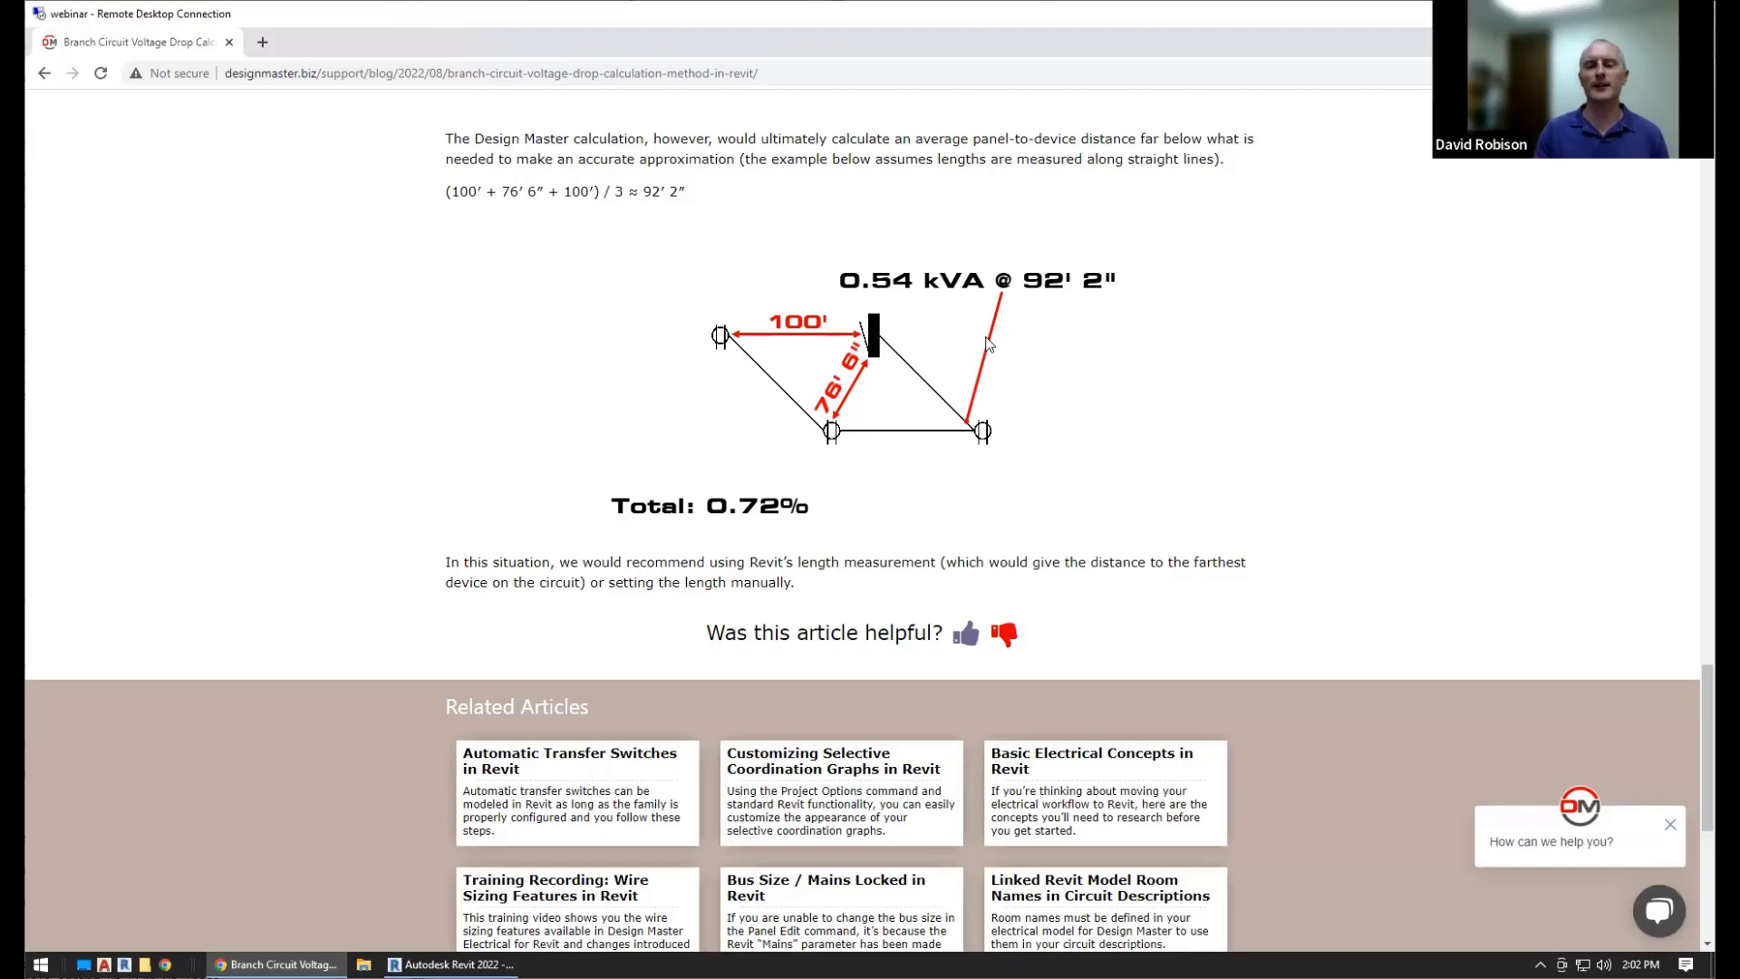
pyautogui.scroll(10, 988, 342)
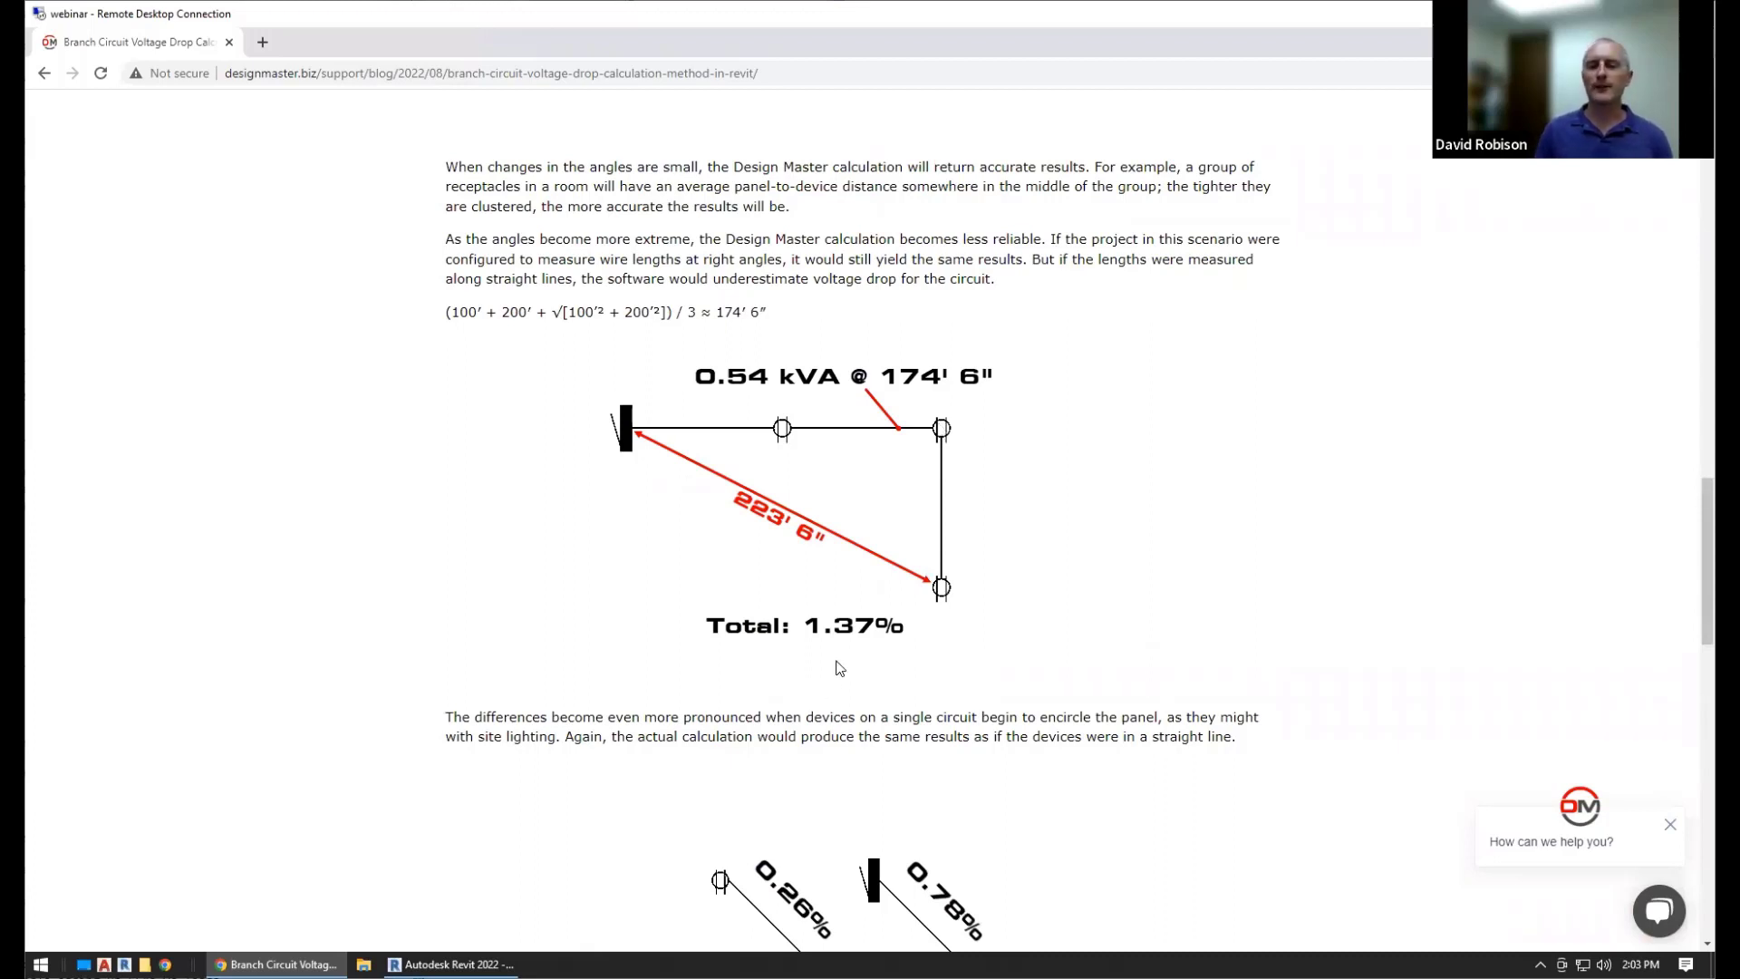
pyautogui.scroll(1, 840, 669)
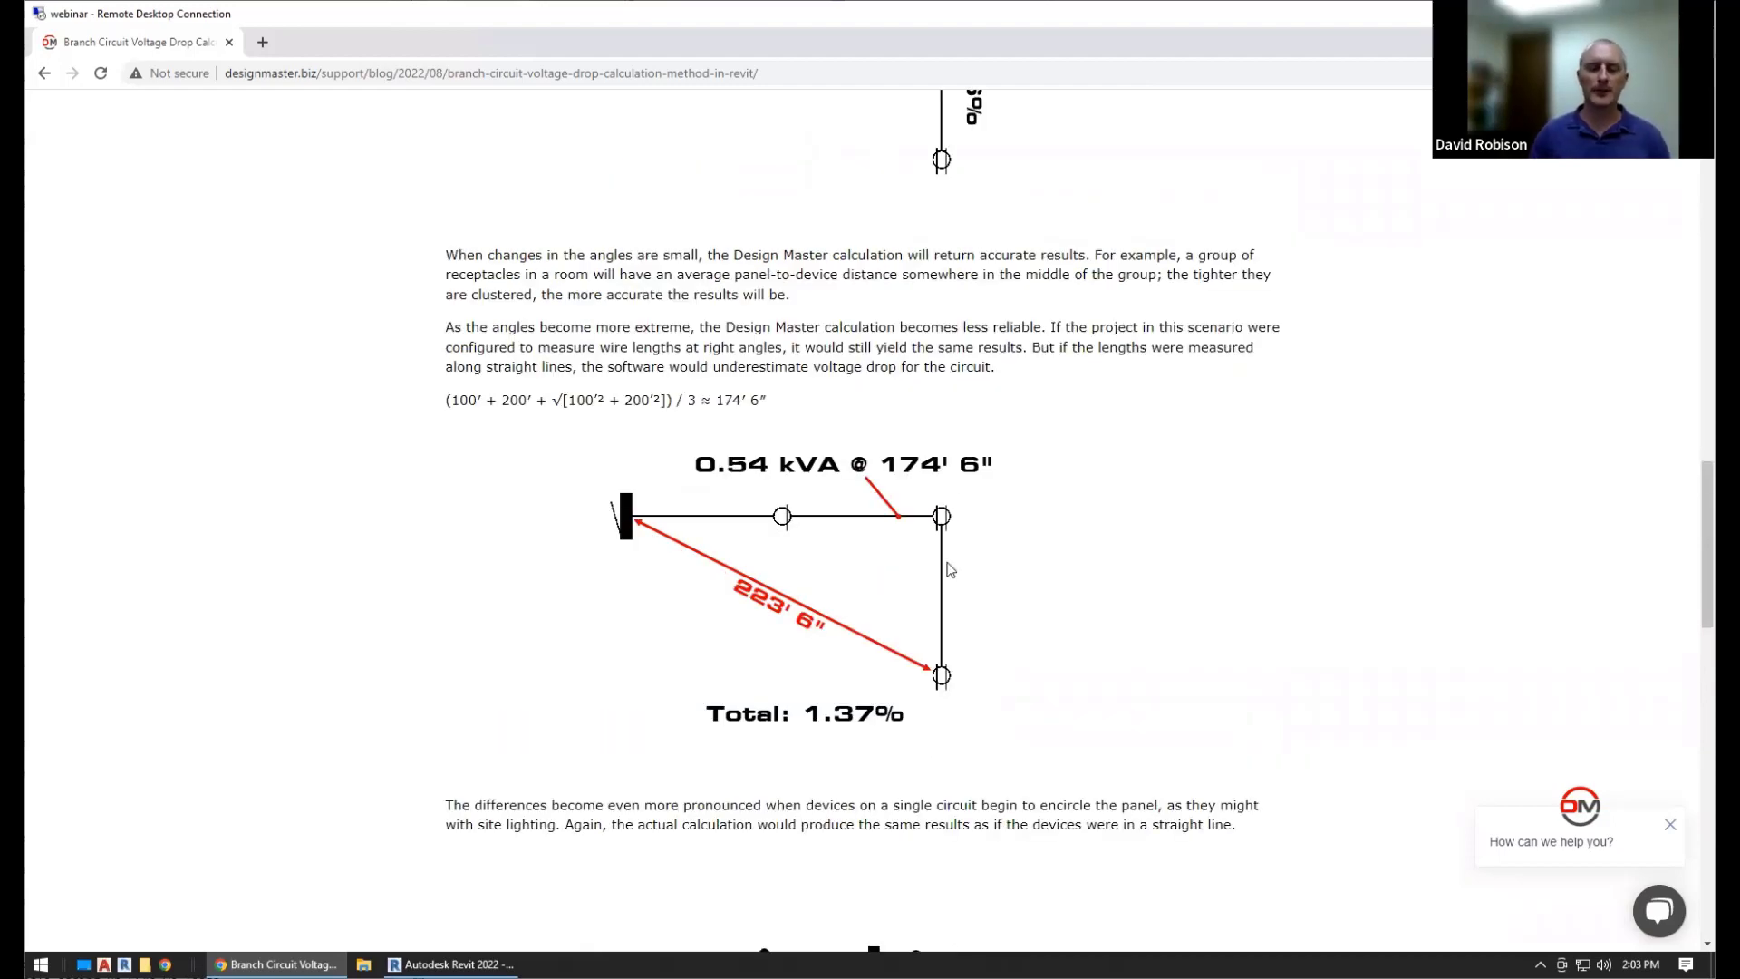
pyautogui.scroll(-8, 942, 473)
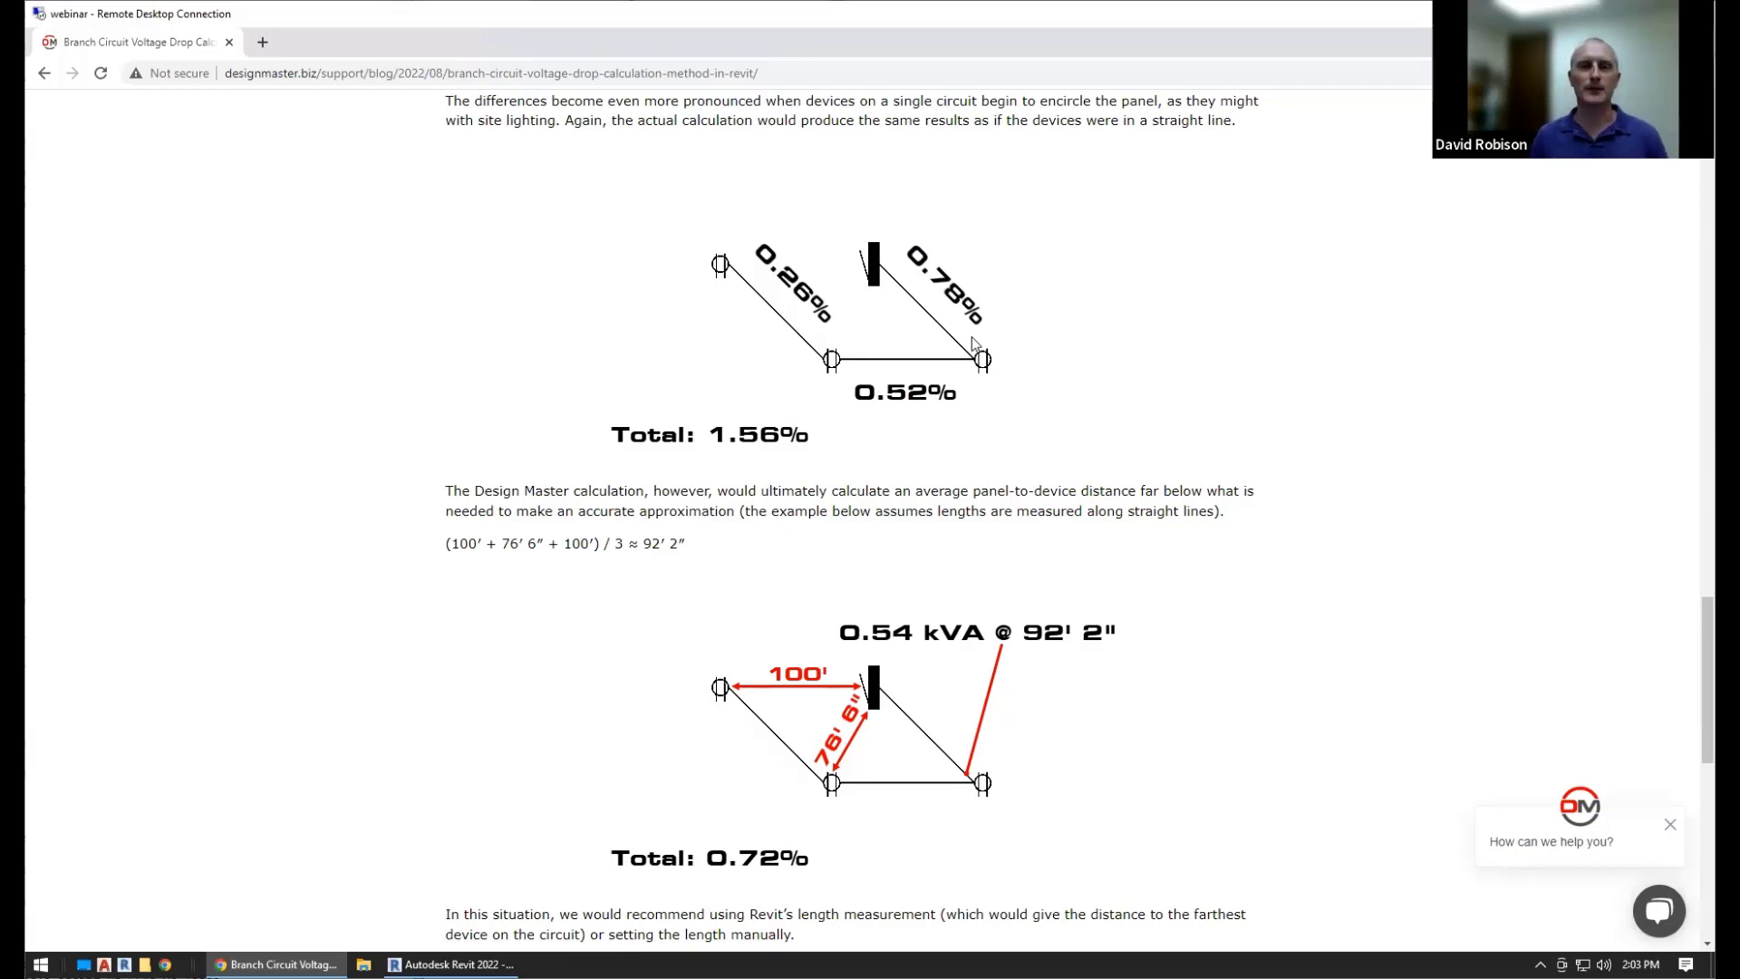
pyautogui.scroll(-5, 972, 335)
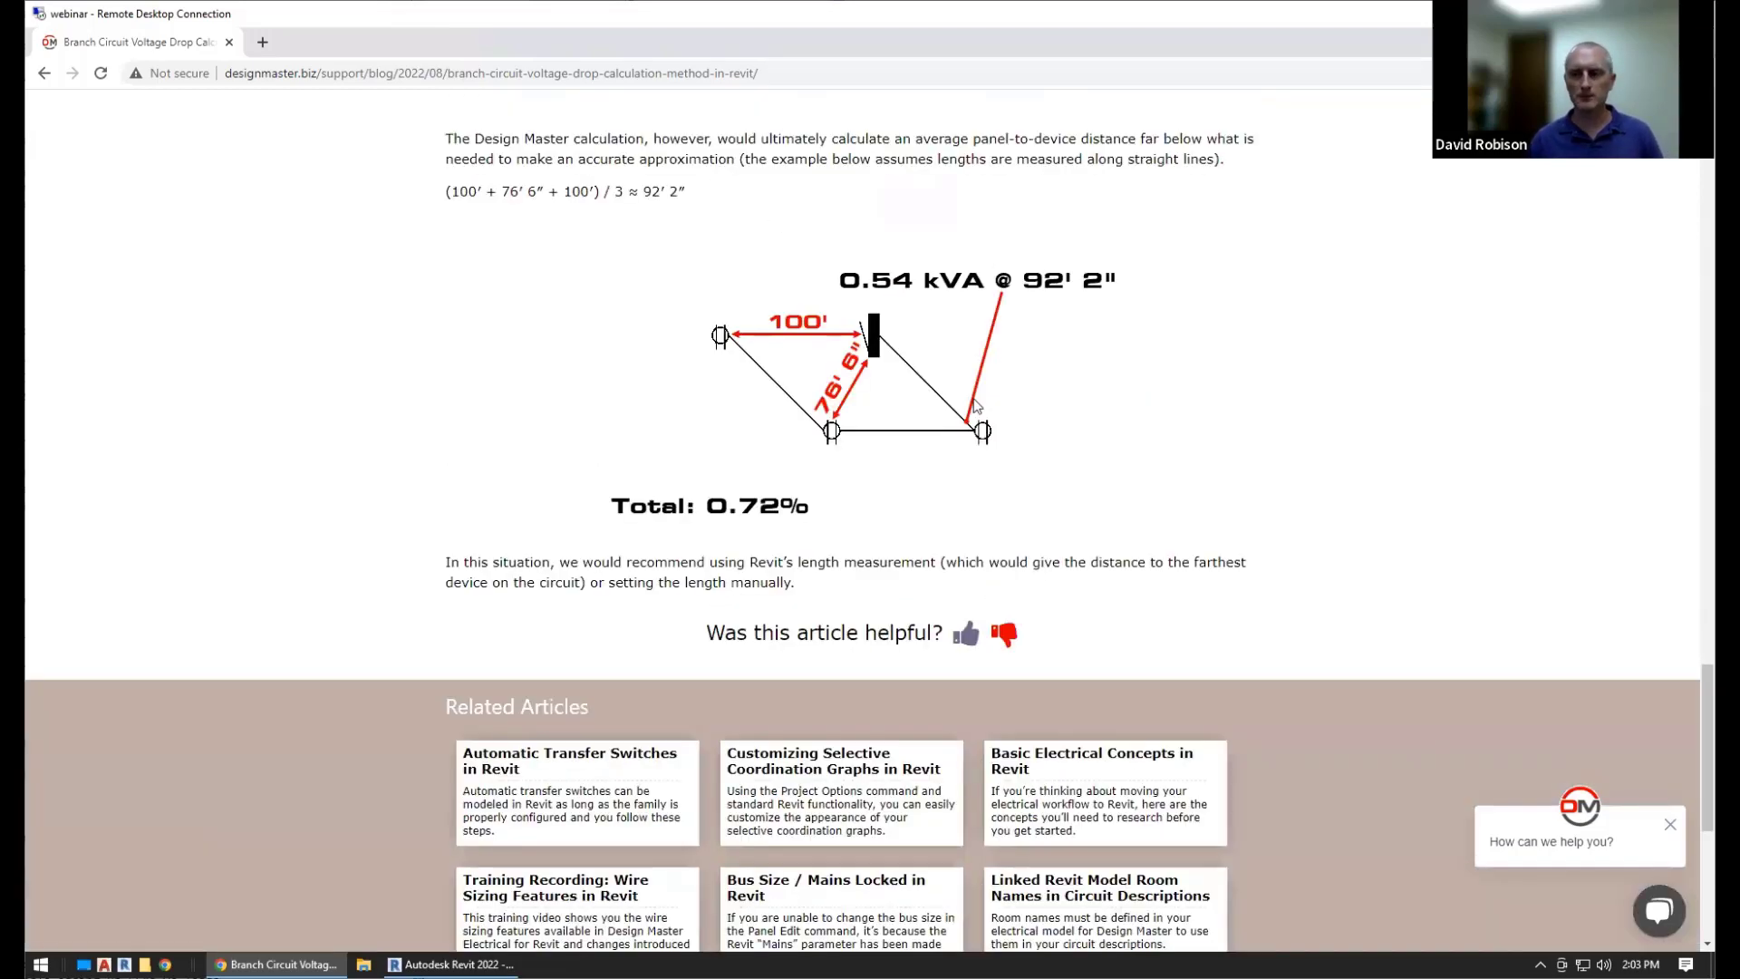
pyautogui.click(451, 964)
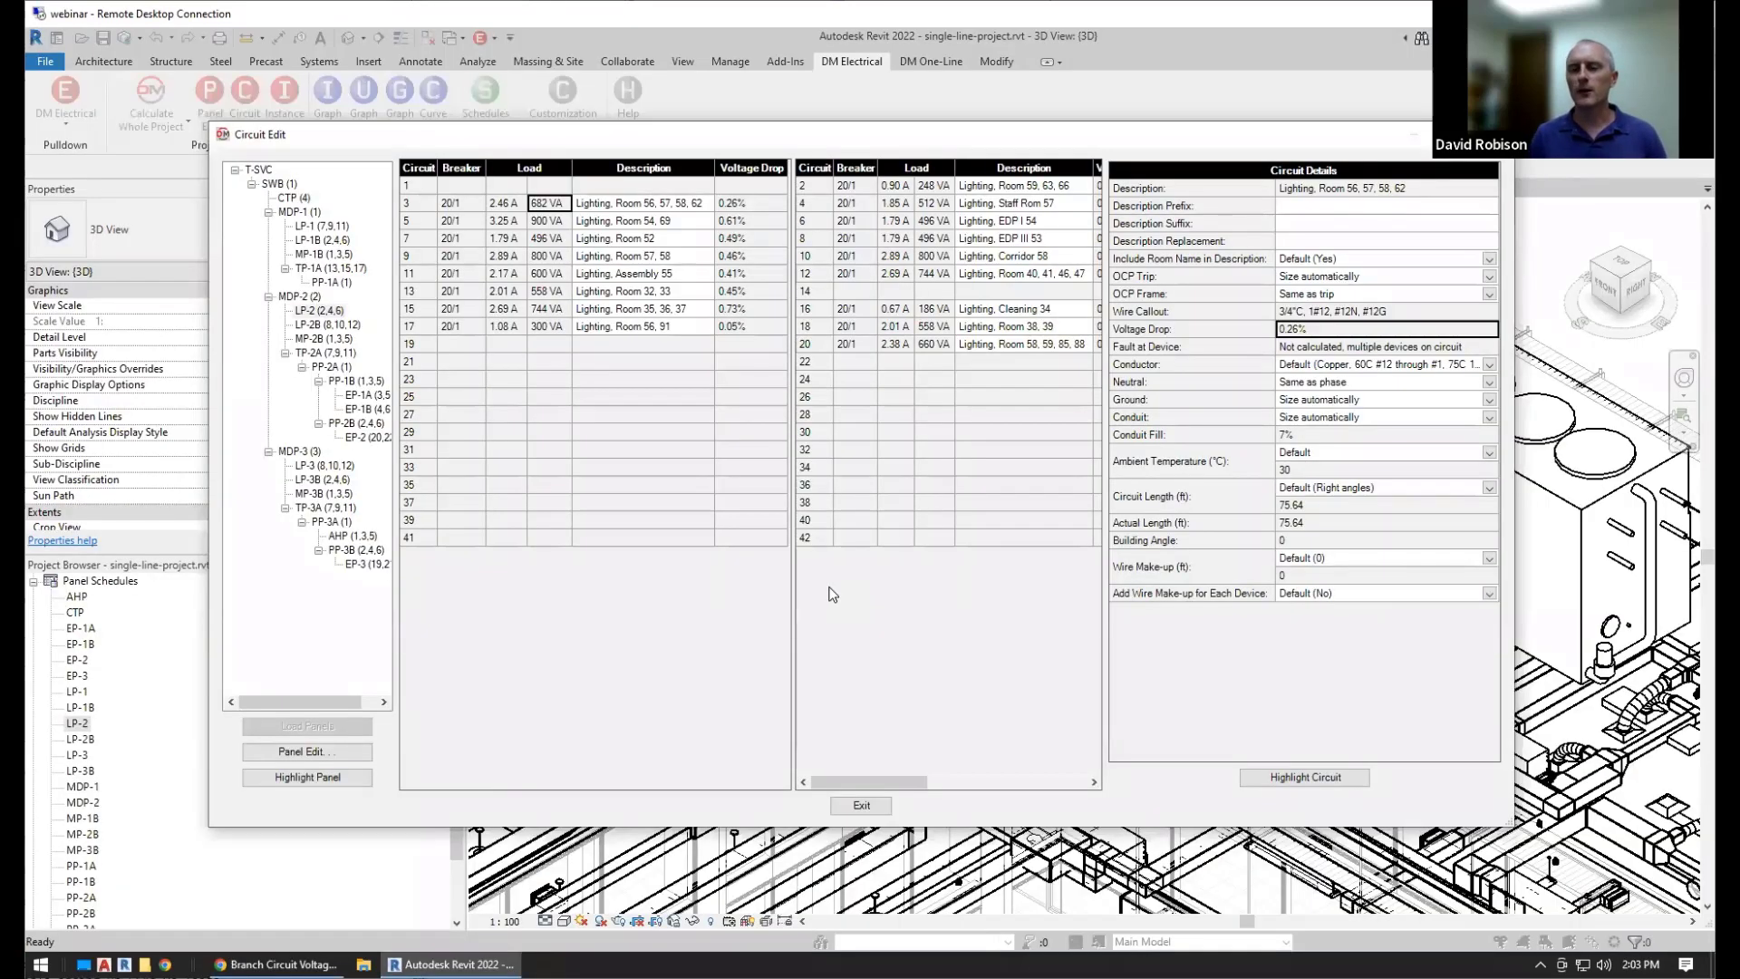
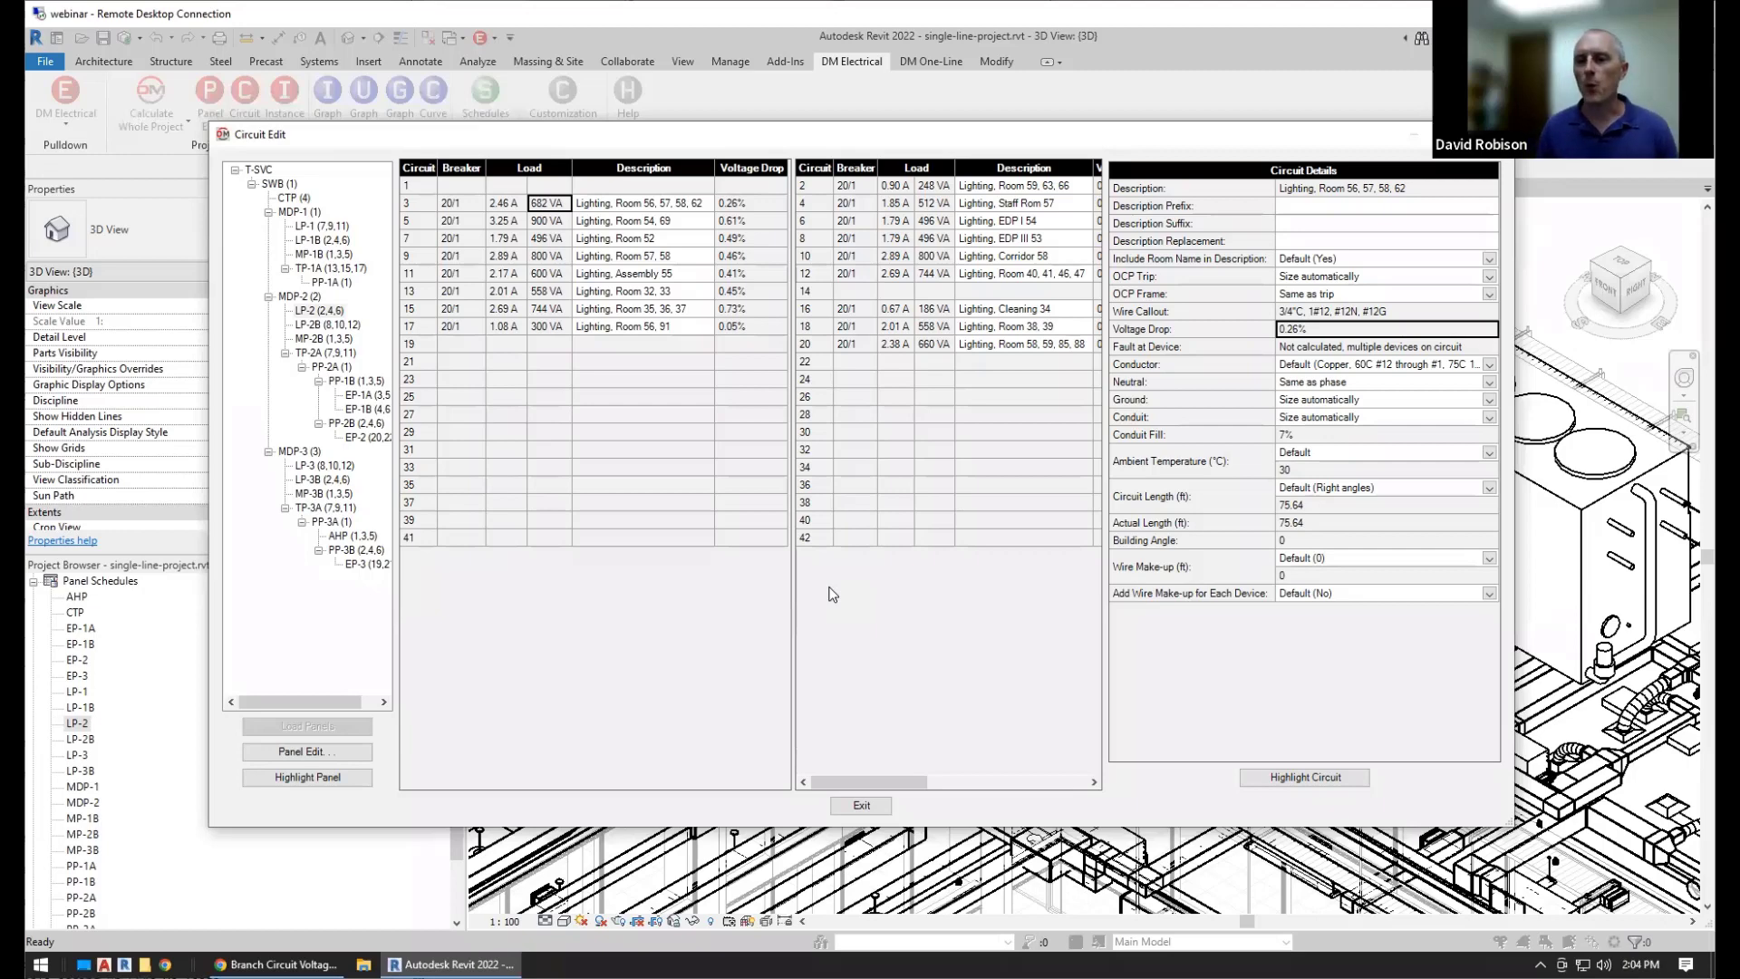
# Set the lighting circuit's conduit to 3/4"PVC, updating the wire callout to 8% fill
pyautogui.click(1366, 365)
pyautogui.click(1364, 366)
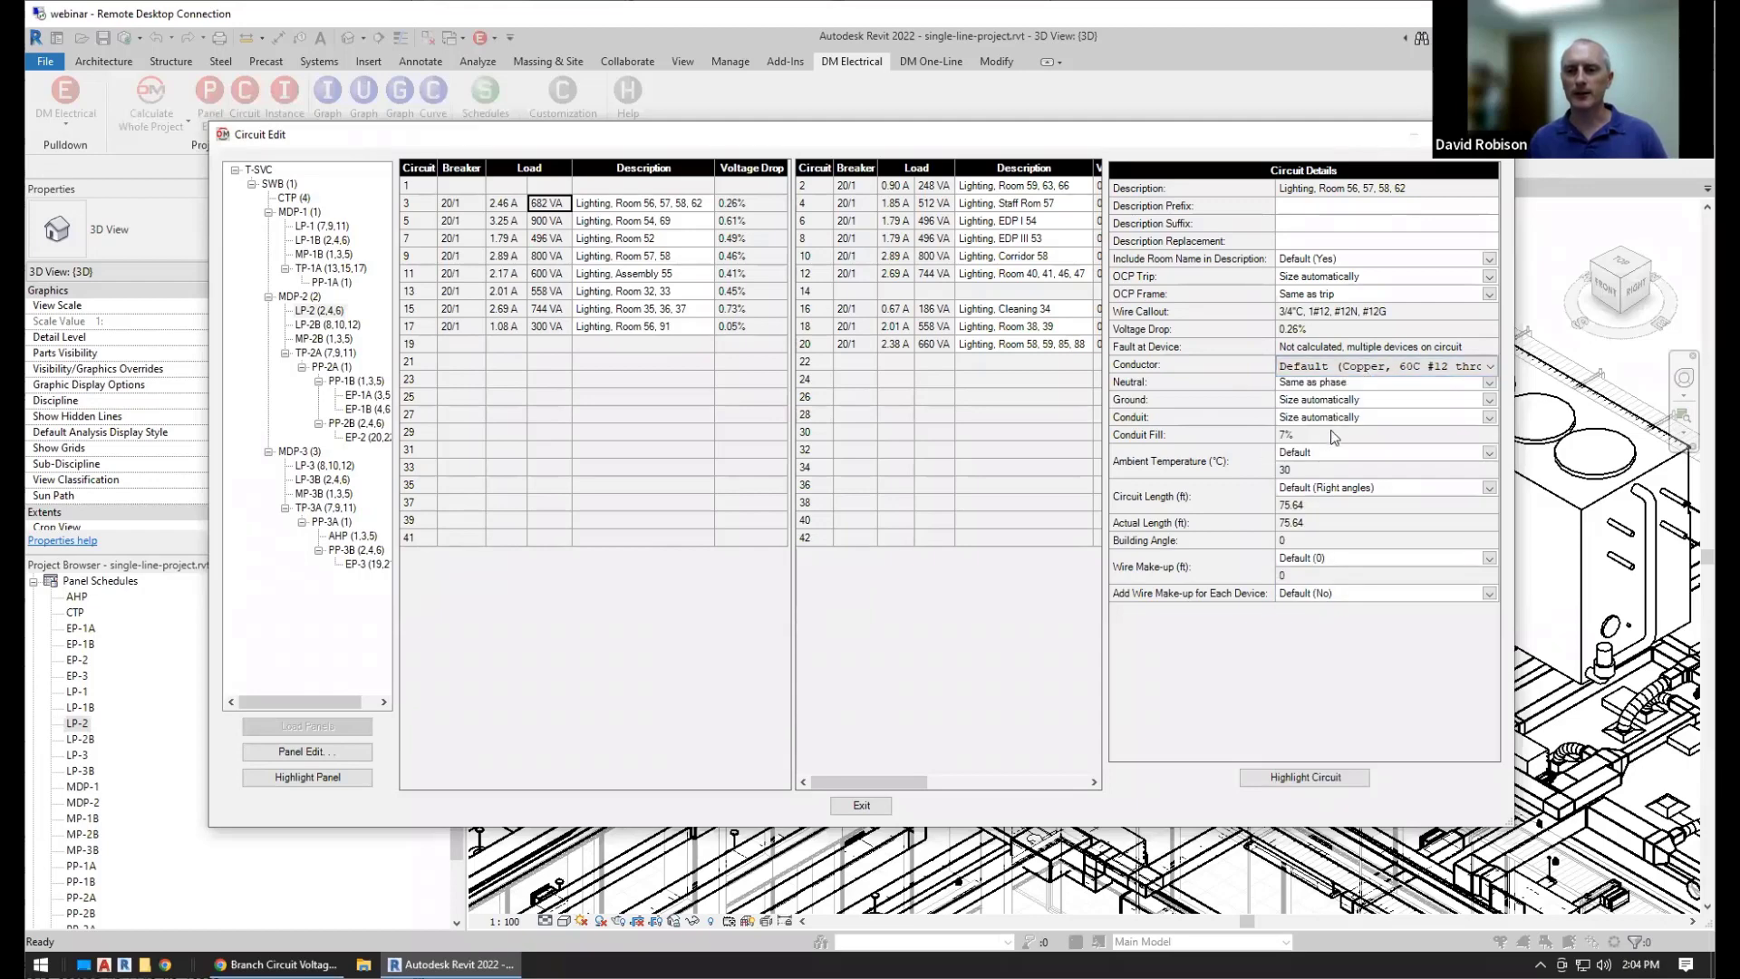
pyautogui.click(1350, 418)
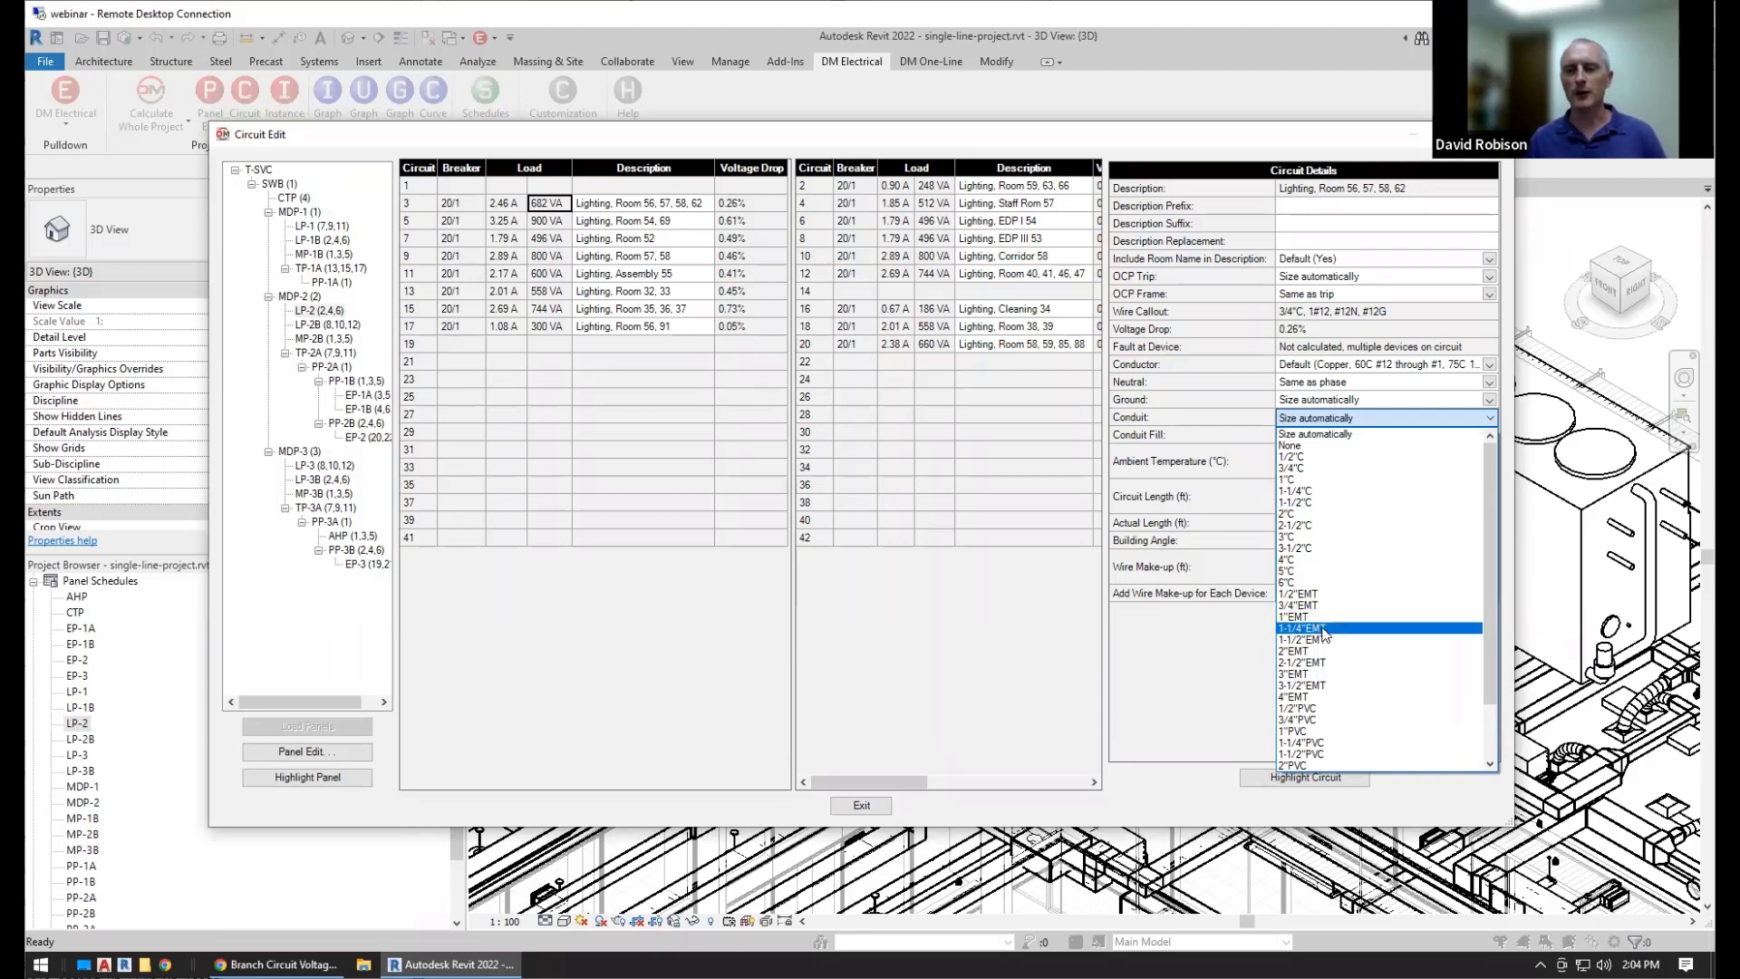
pyautogui.scroll(-2, 1332, 580)
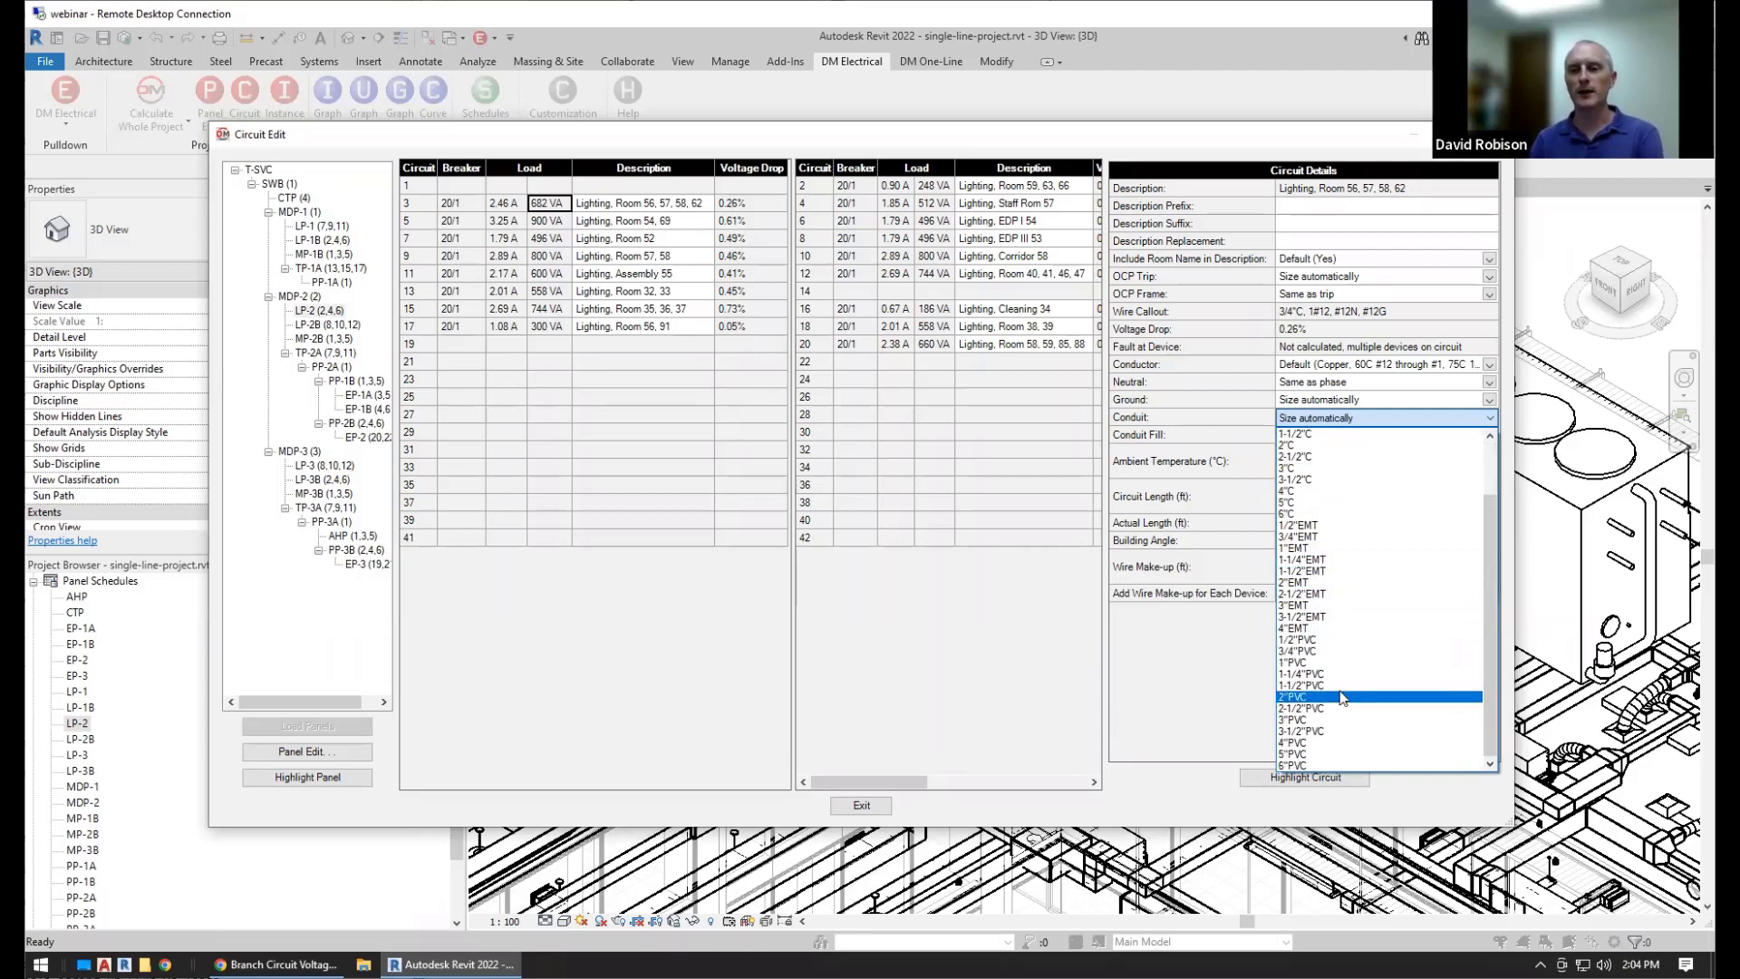
pyautogui.click(1325, 537)
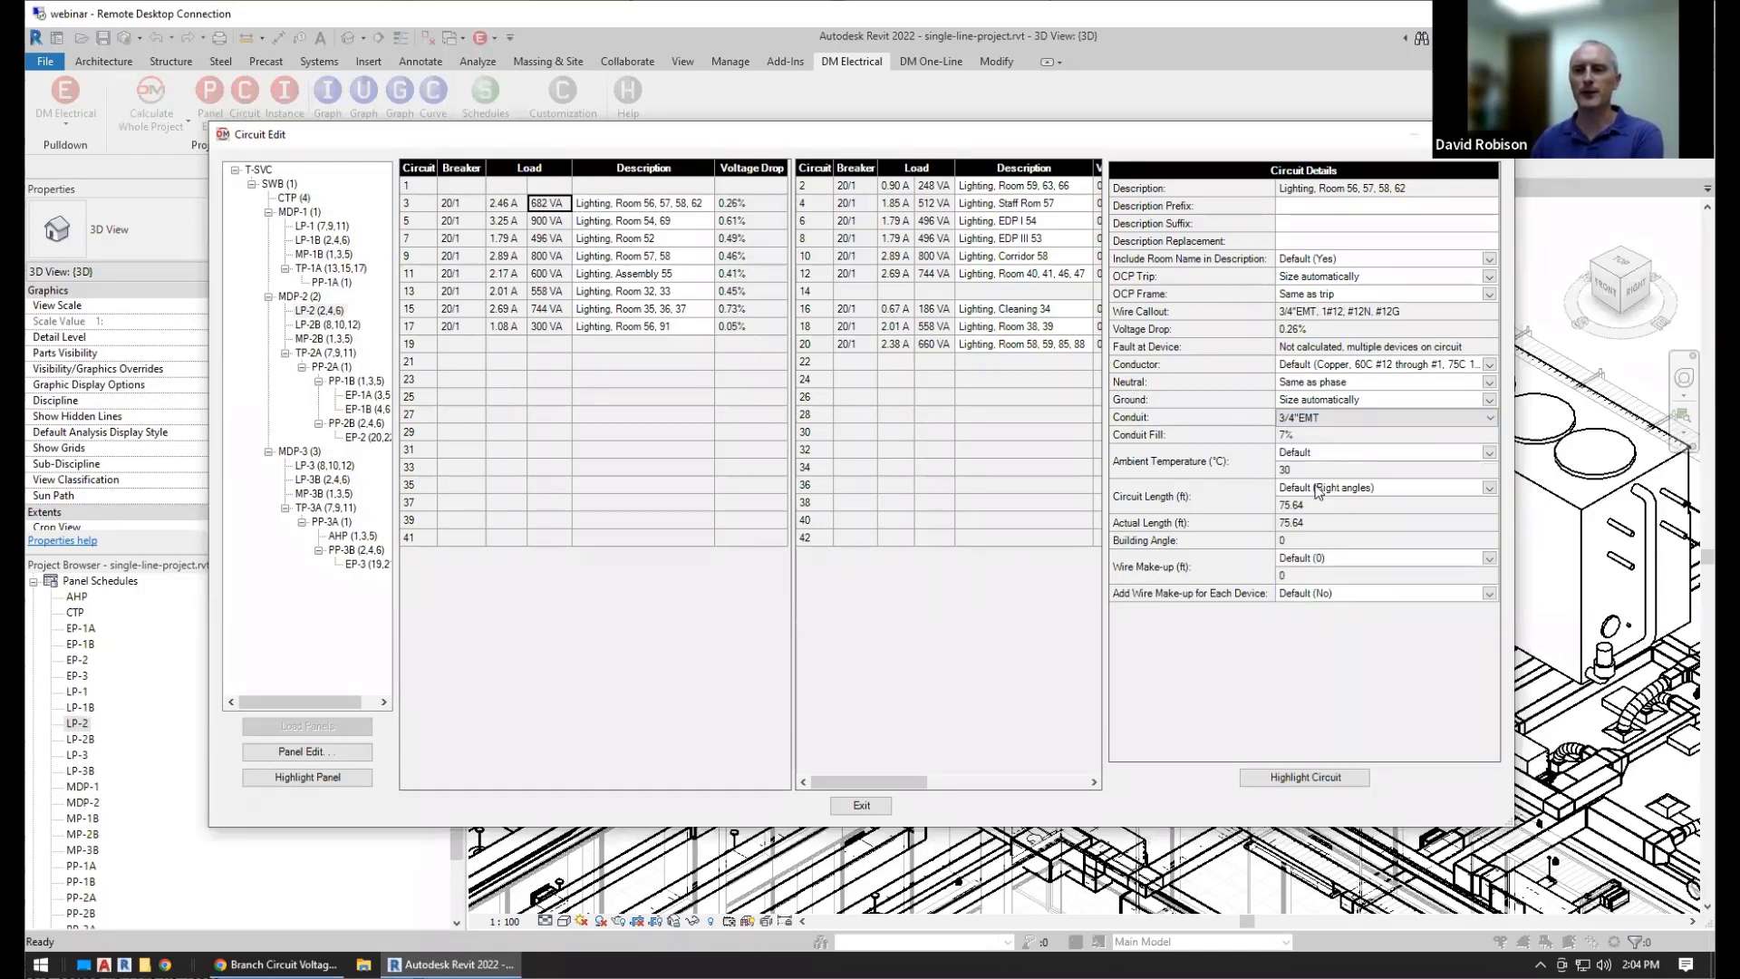
pyautogui.click(1323, 417)
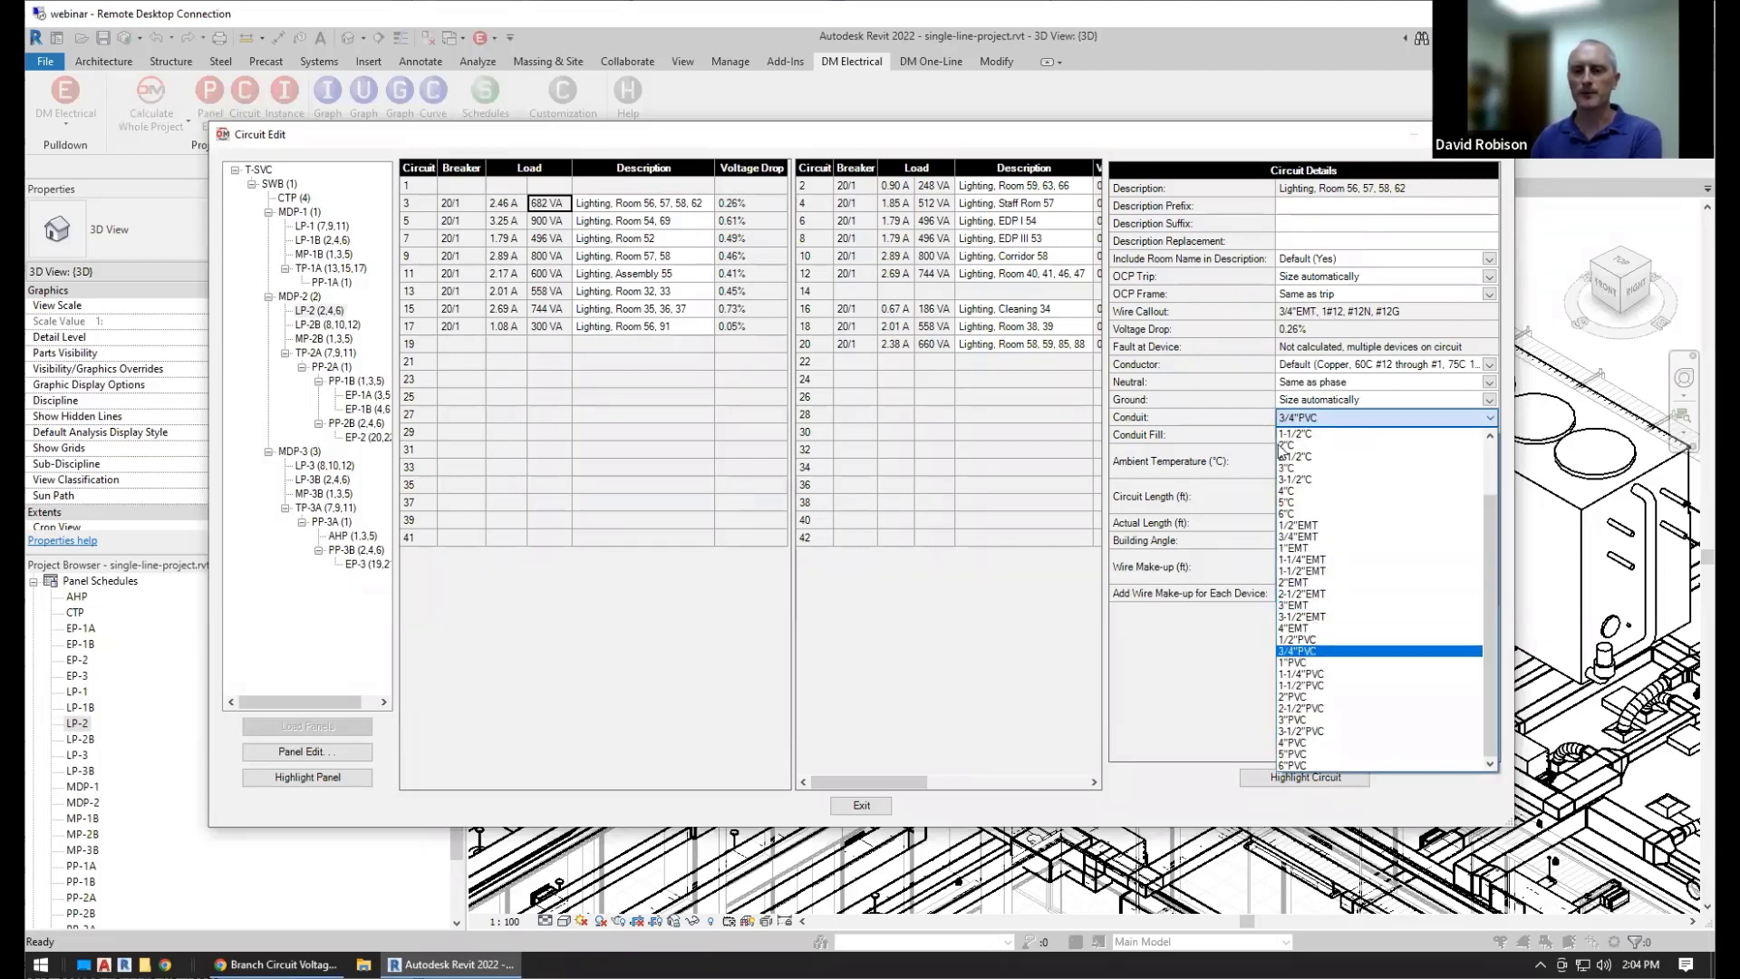
pyautogui.click(1311, 652)
pyautogui.click(1320, 331)
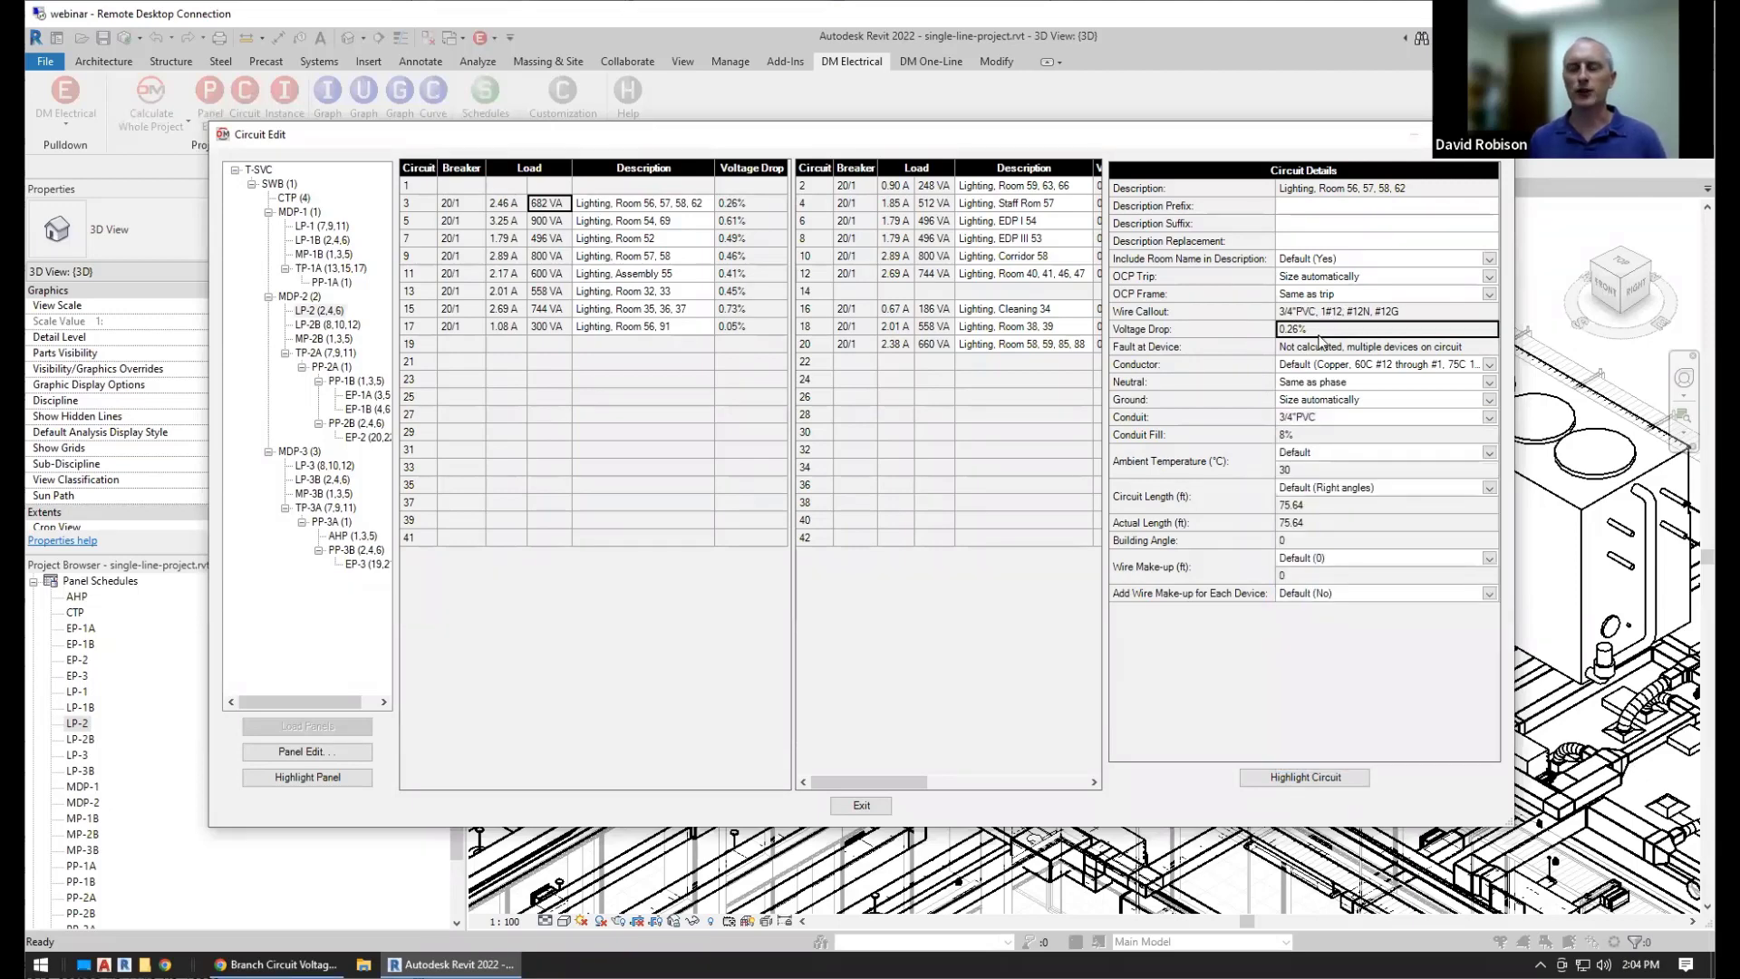
pyautogui.press('Up')
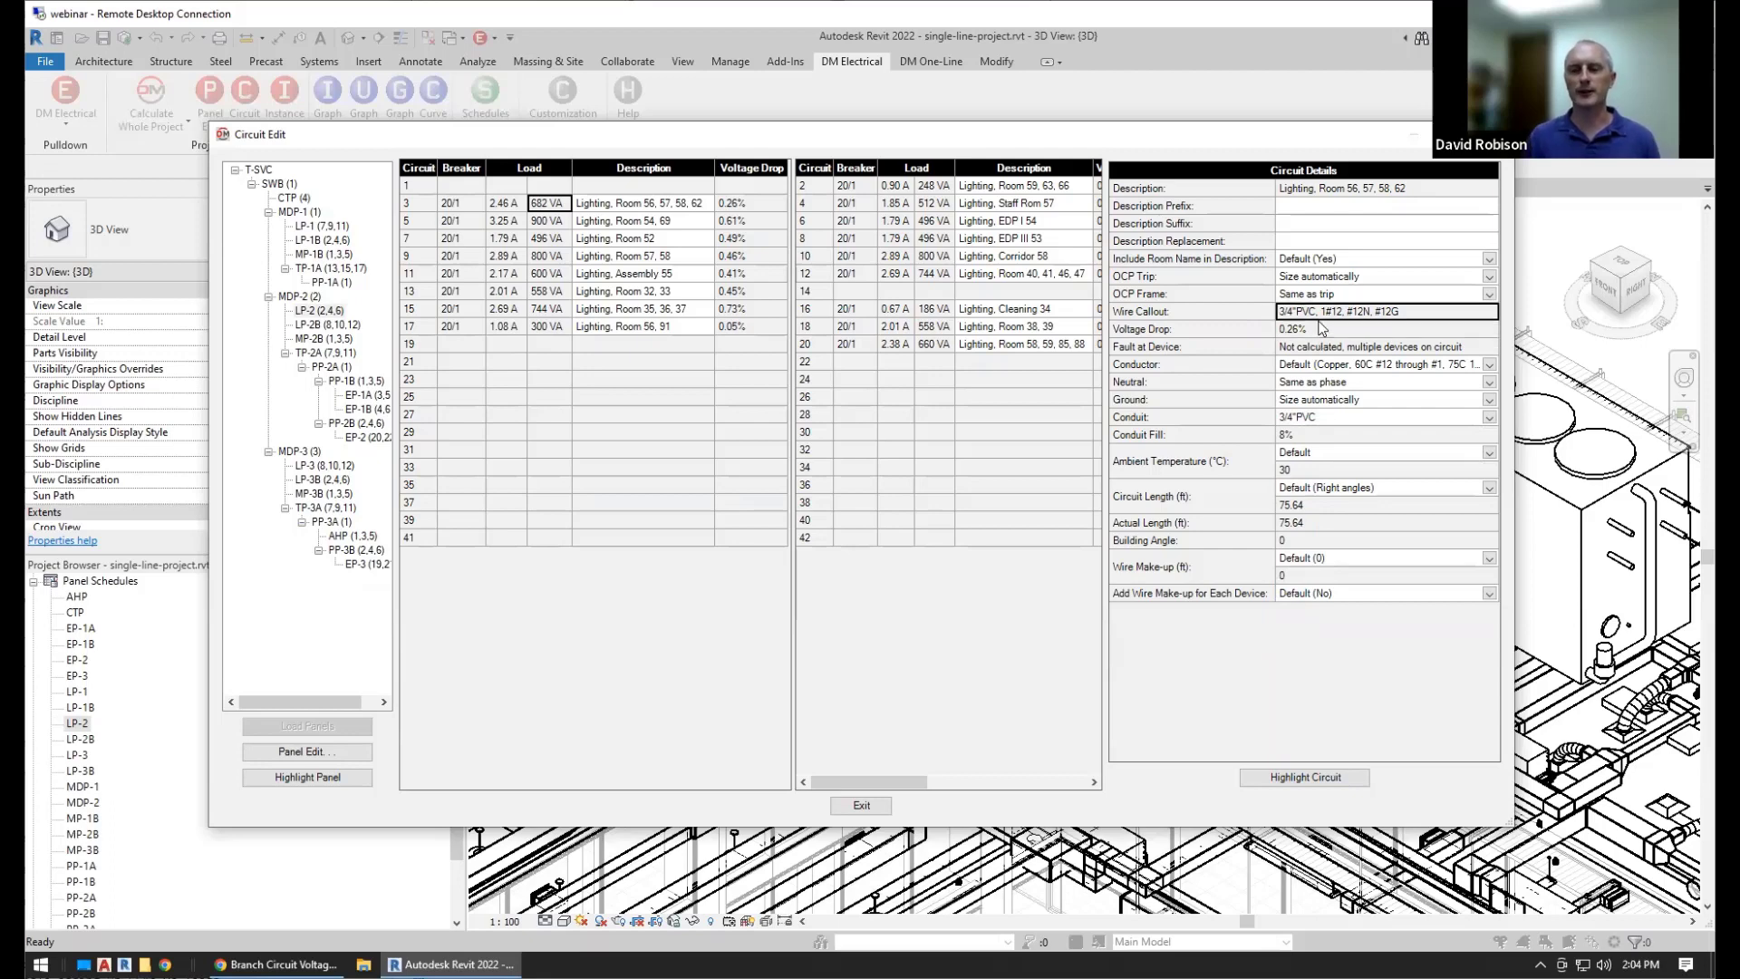
pyautogui.click(1182, 561)
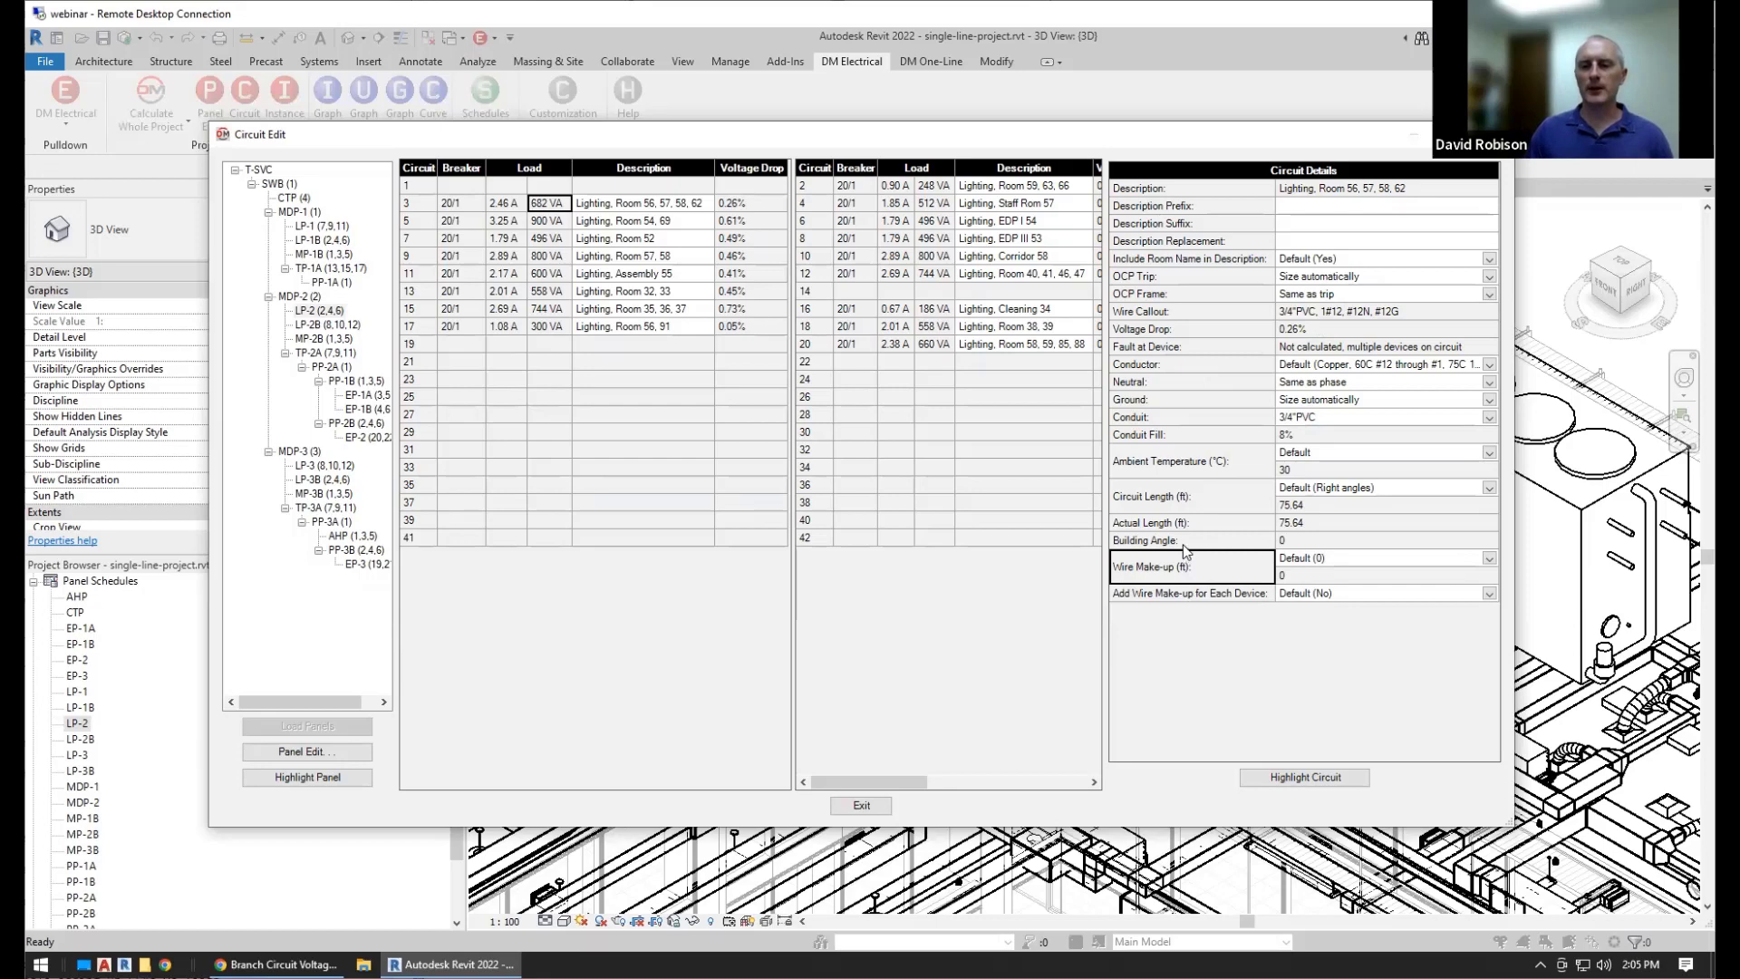
pyautogui.click(1182, 543)
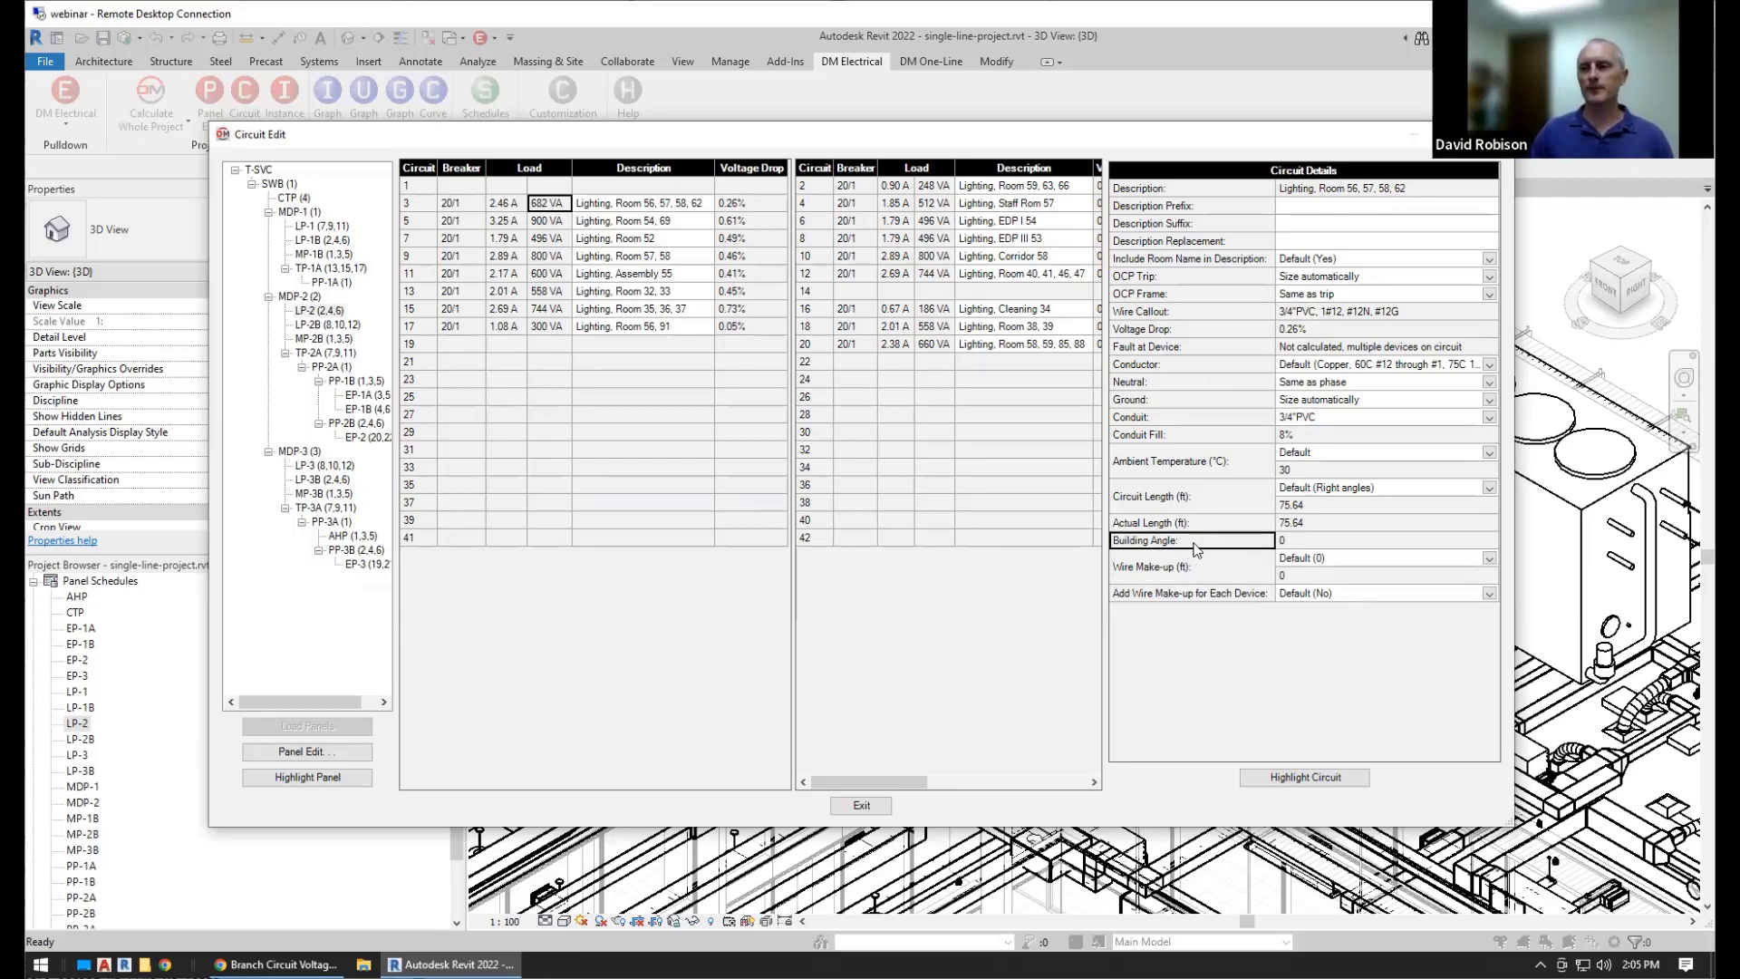
pyautogui.click(1316, 492)
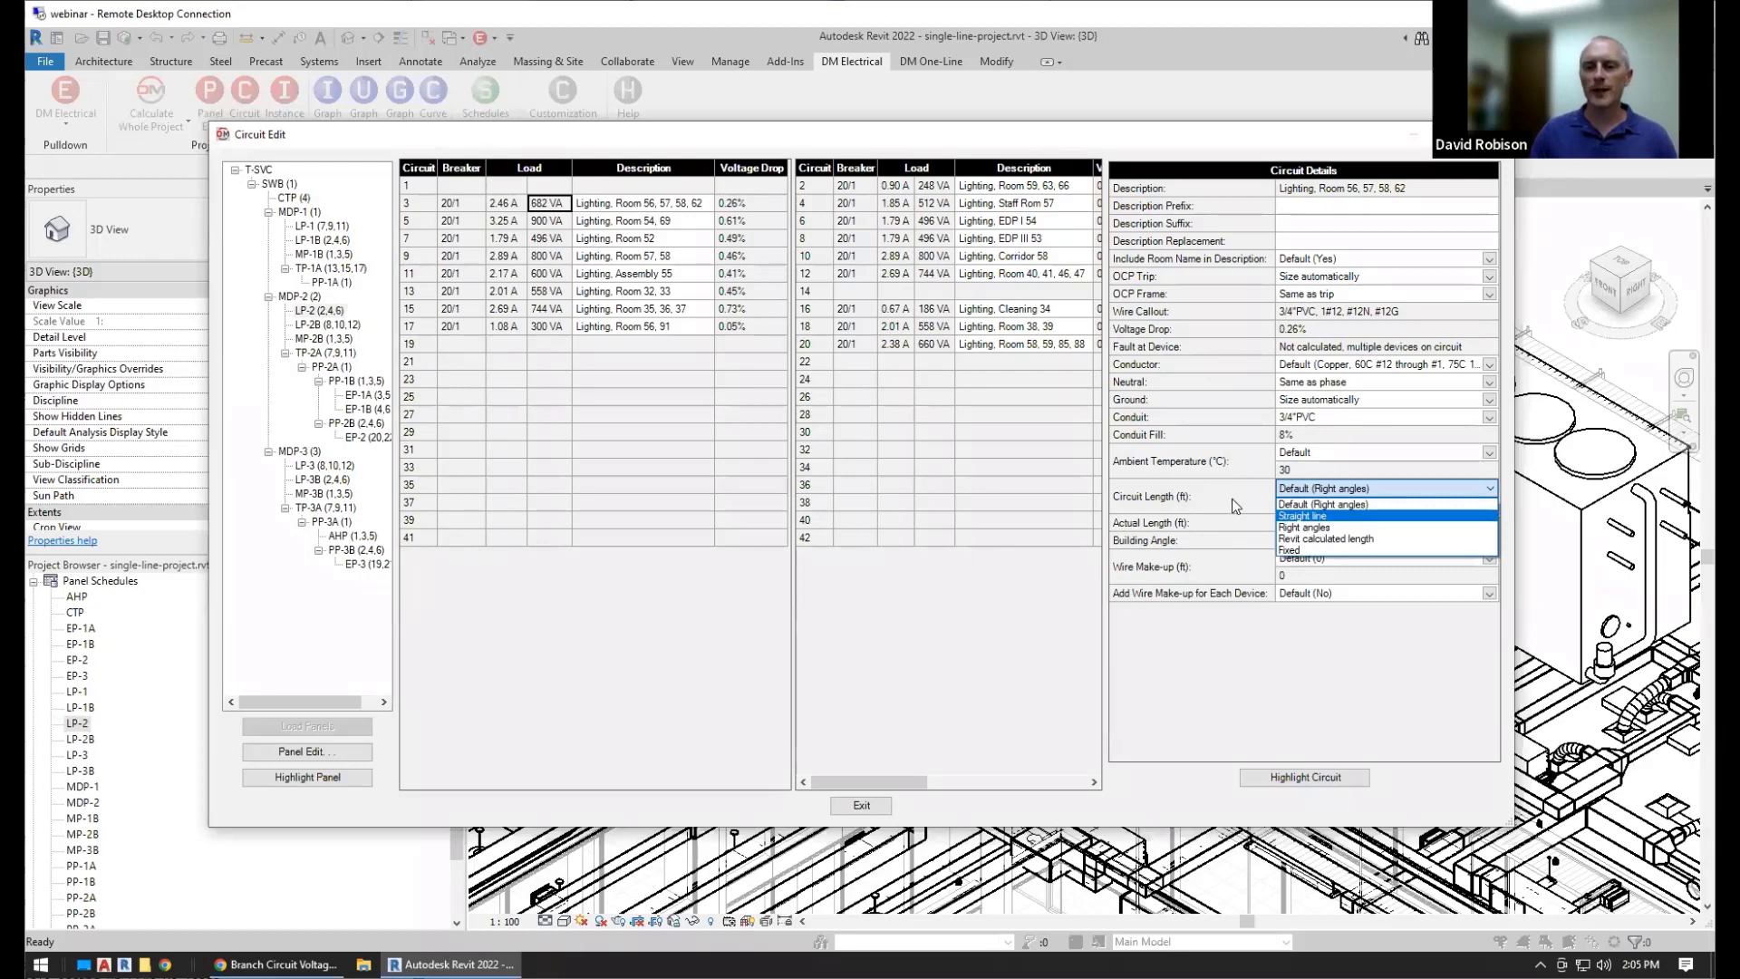
pyautogui.press('Escape')
pyautogui.click(1307, 544)
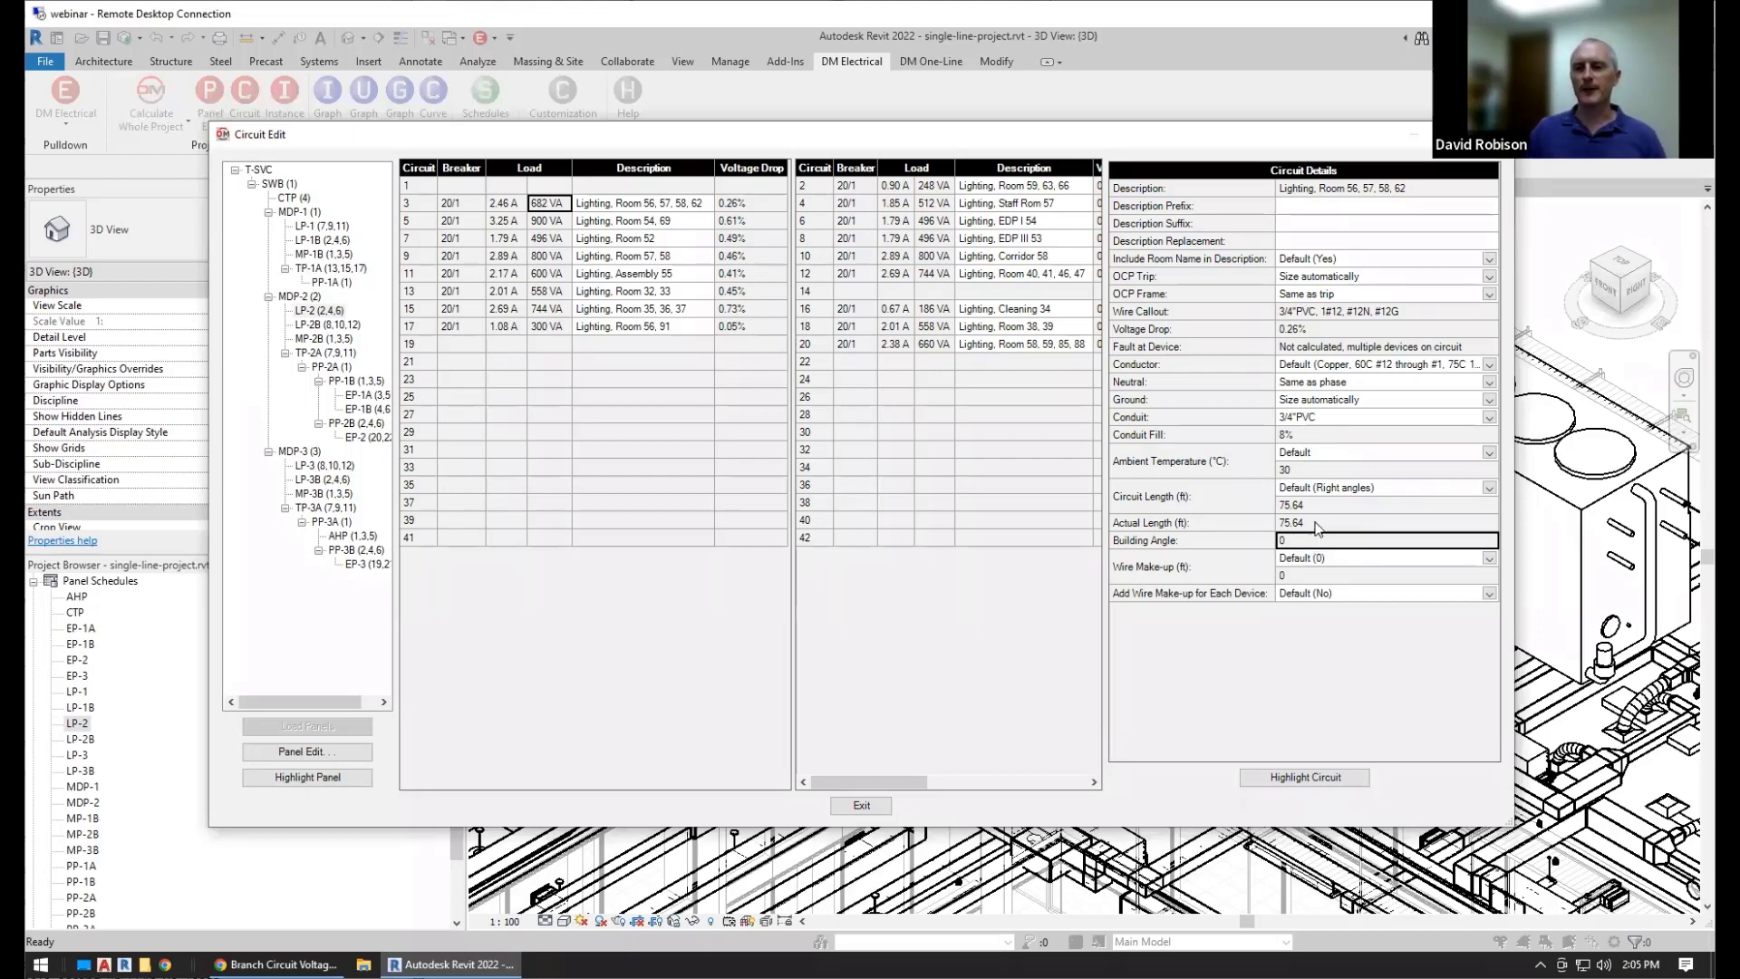
pyautogui.click(1334, 489)
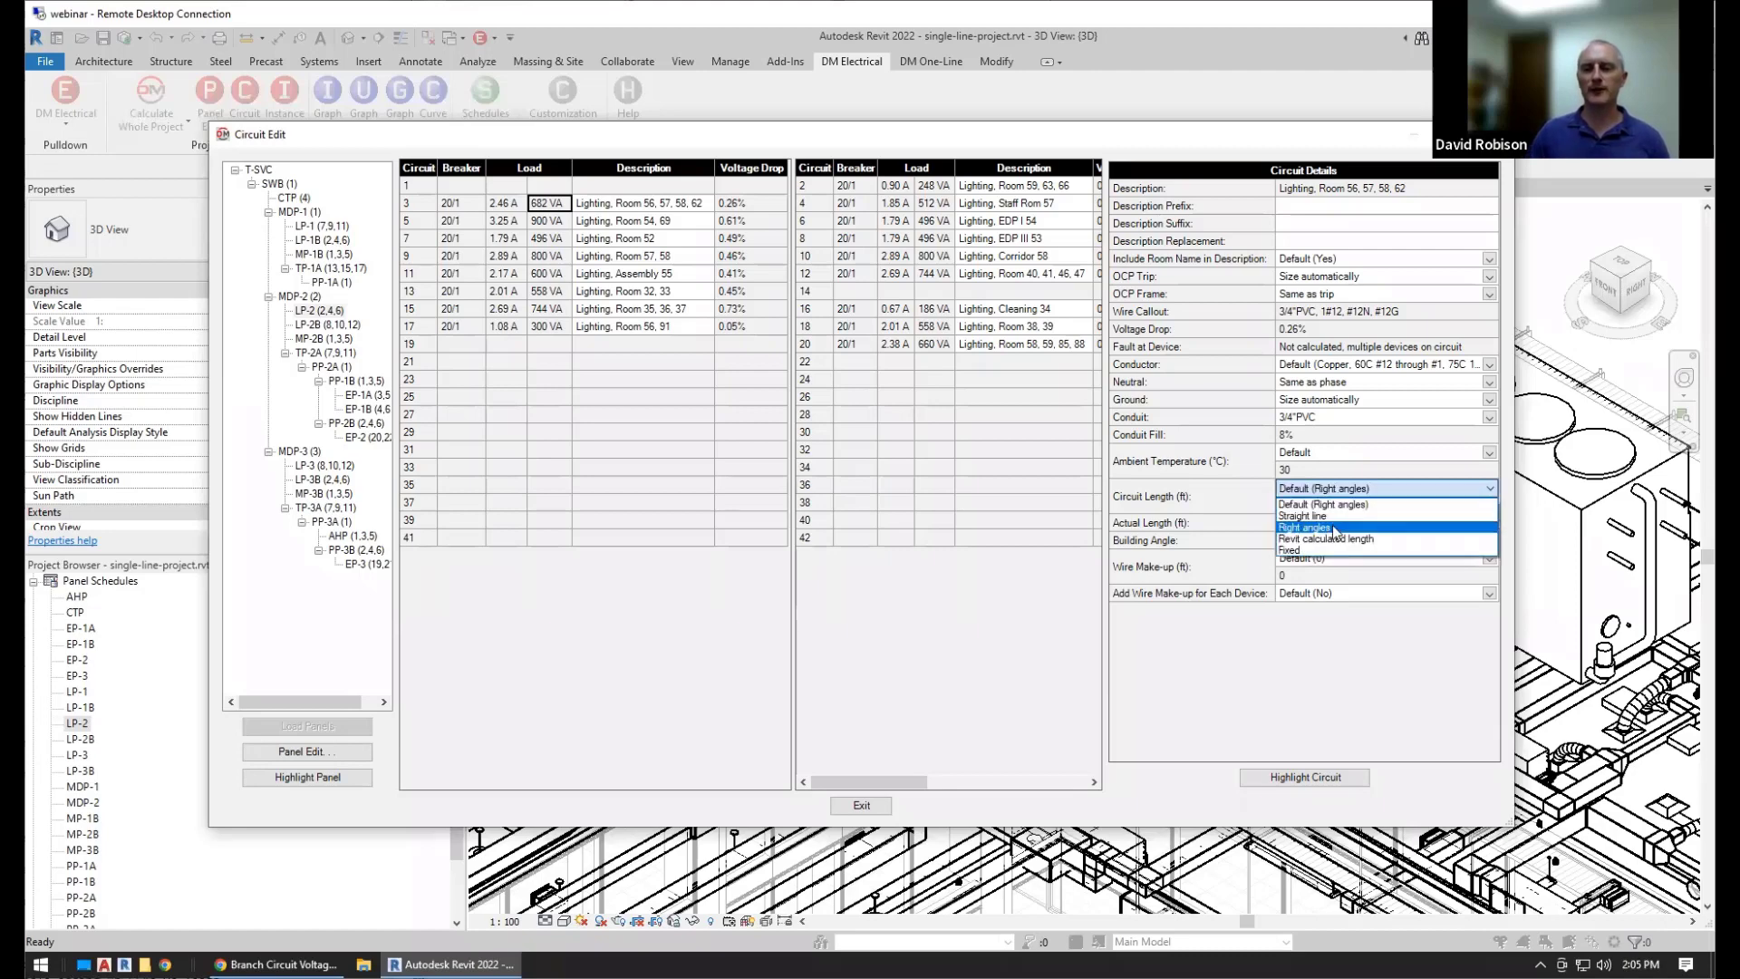
pyautogui.click(1334, 527)
pyautogui.click(1321, 541)
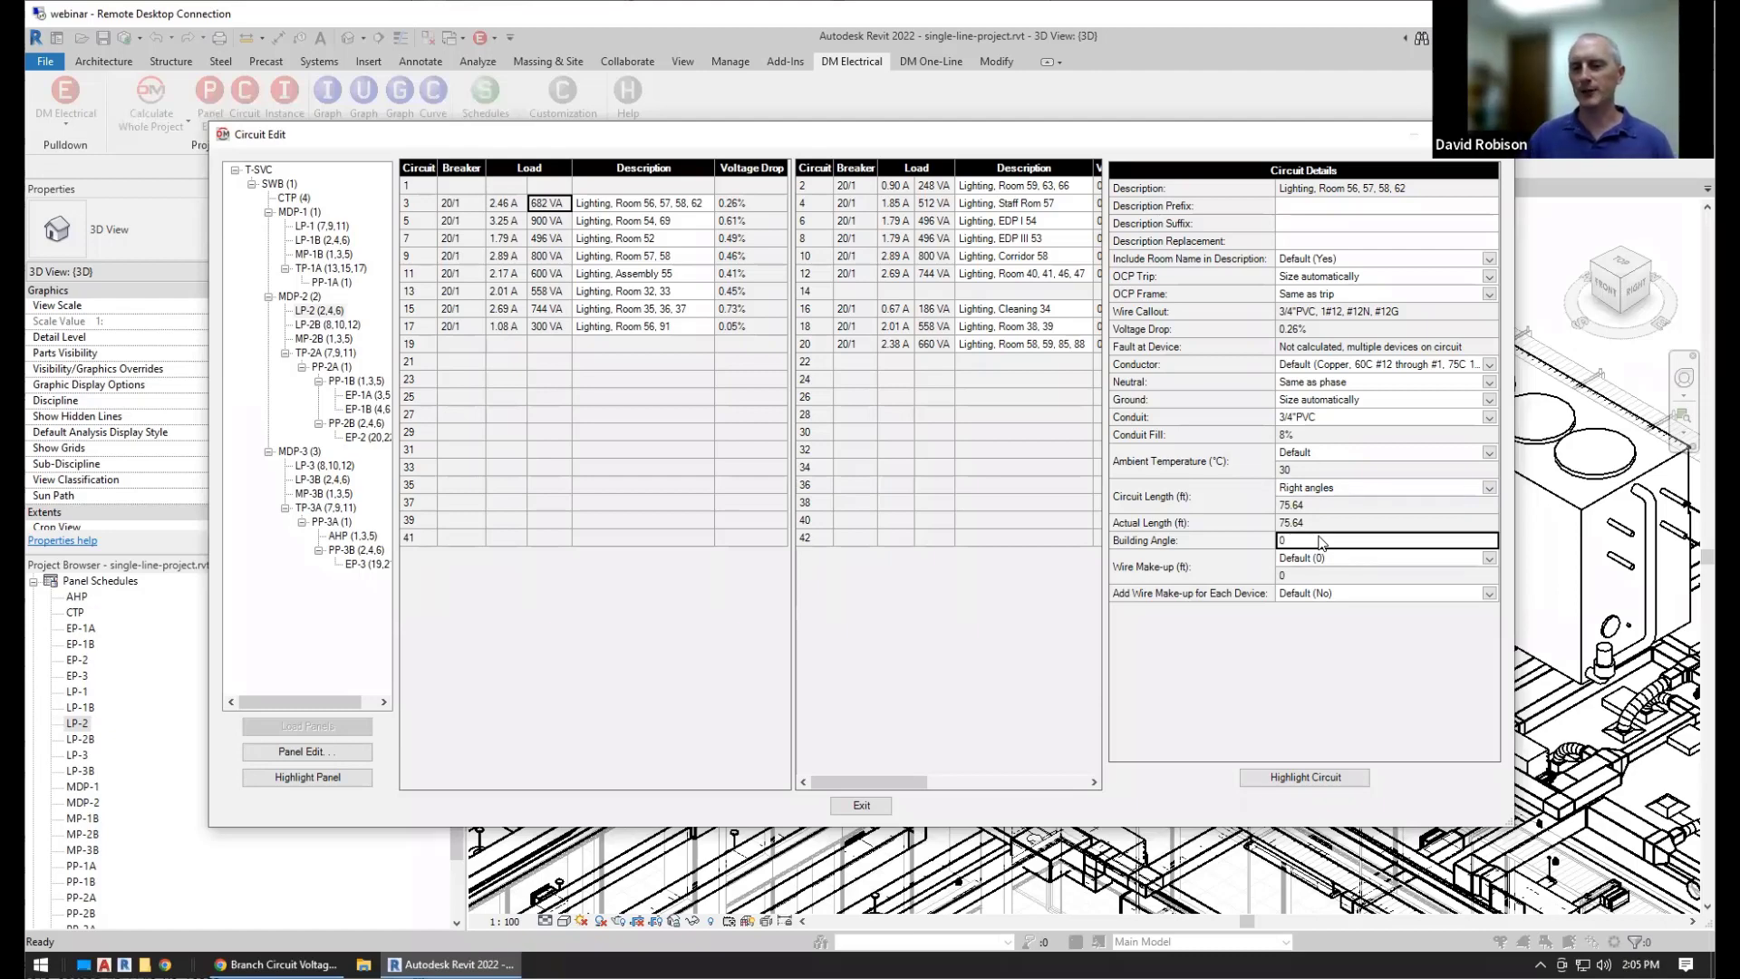
pyautogui.doubleClick(1320, 541)
pyautogui.write('45')
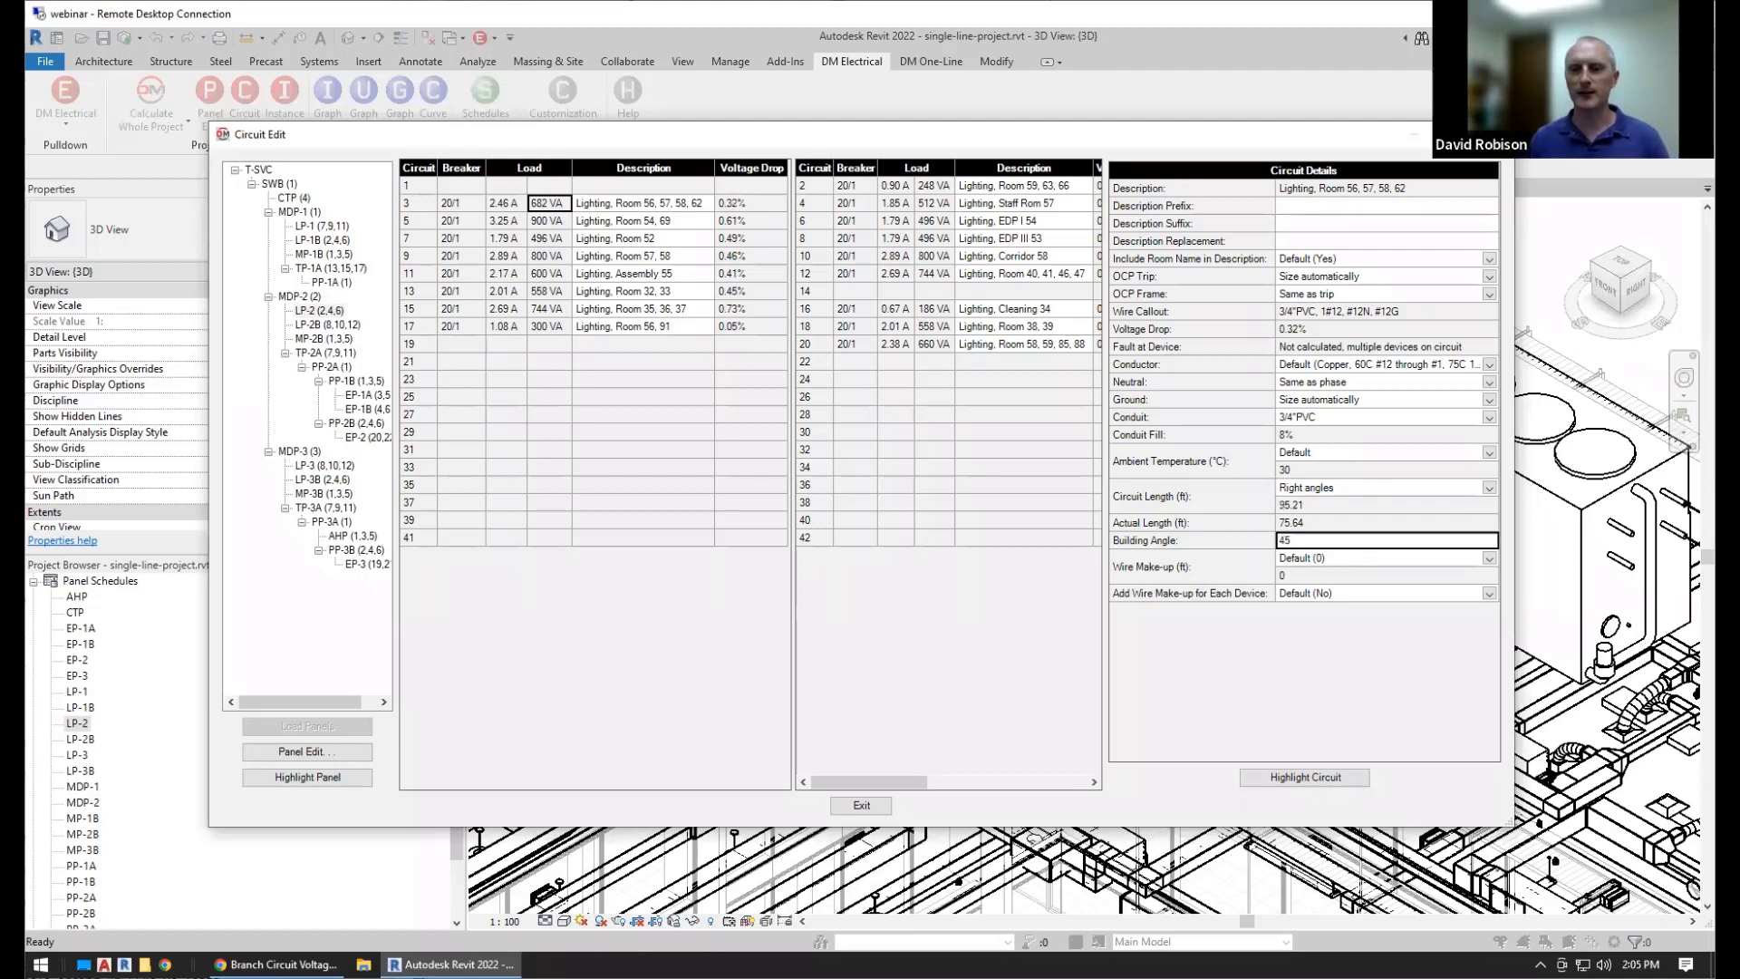
pyautogui.click(1302, 505)
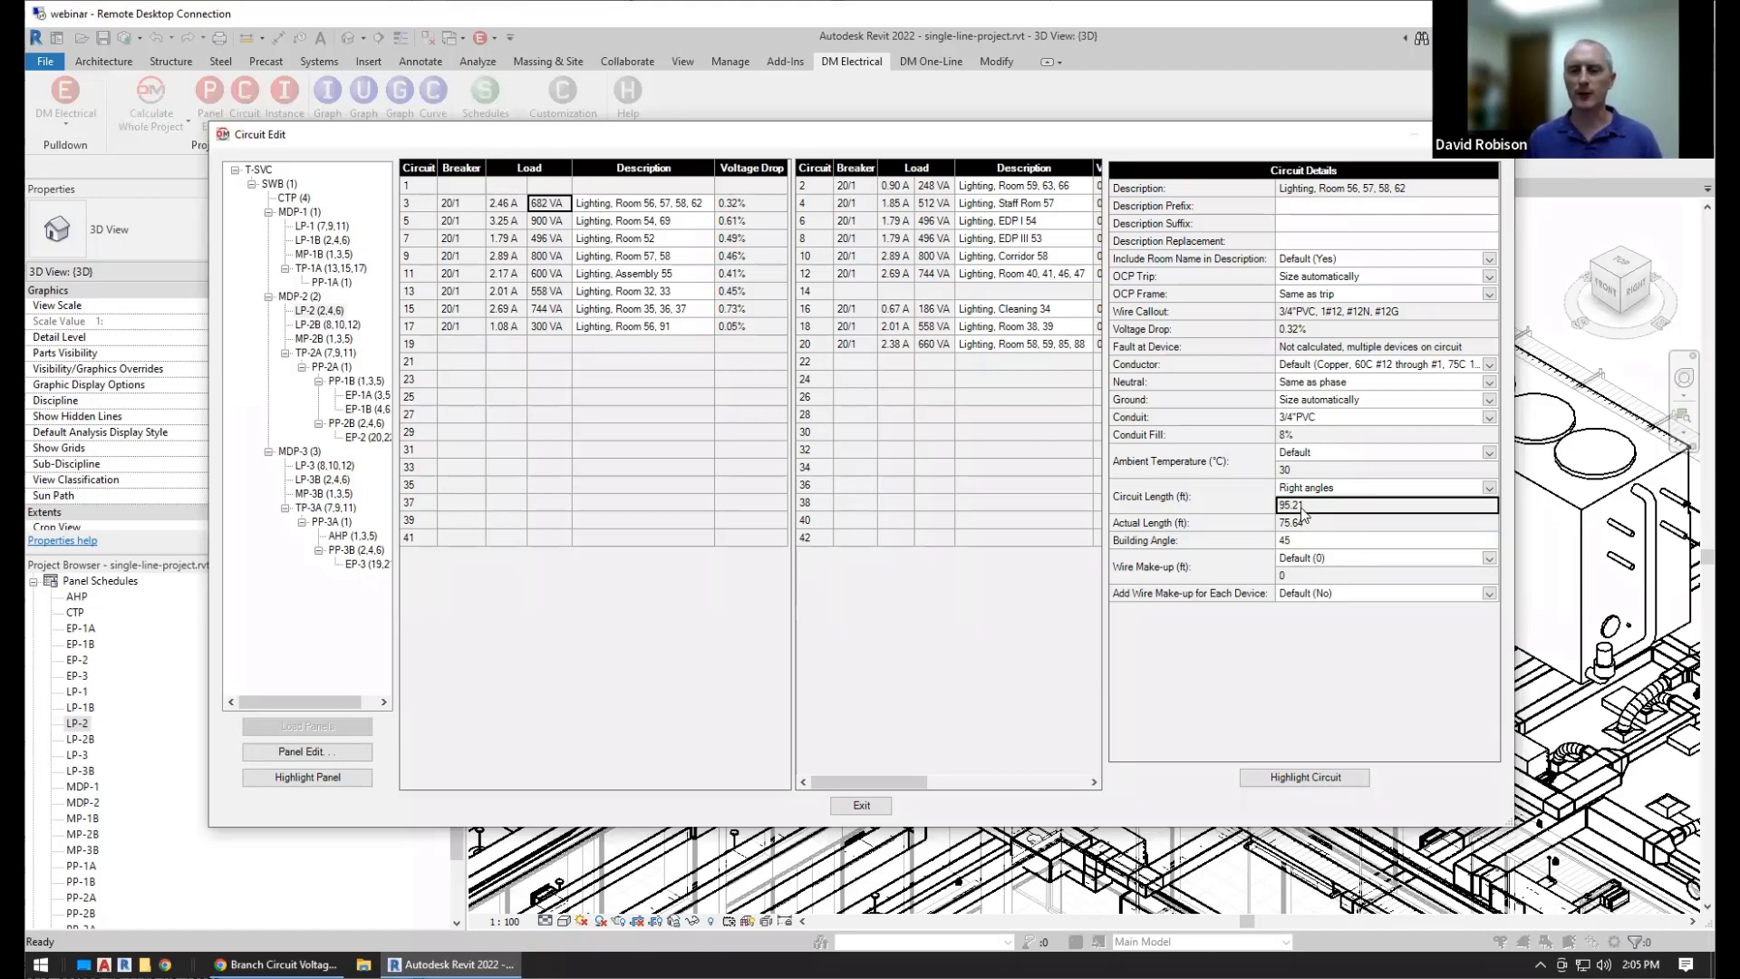
pyautogui.click(1318, 489)
pyautogui.click(1316, 503)
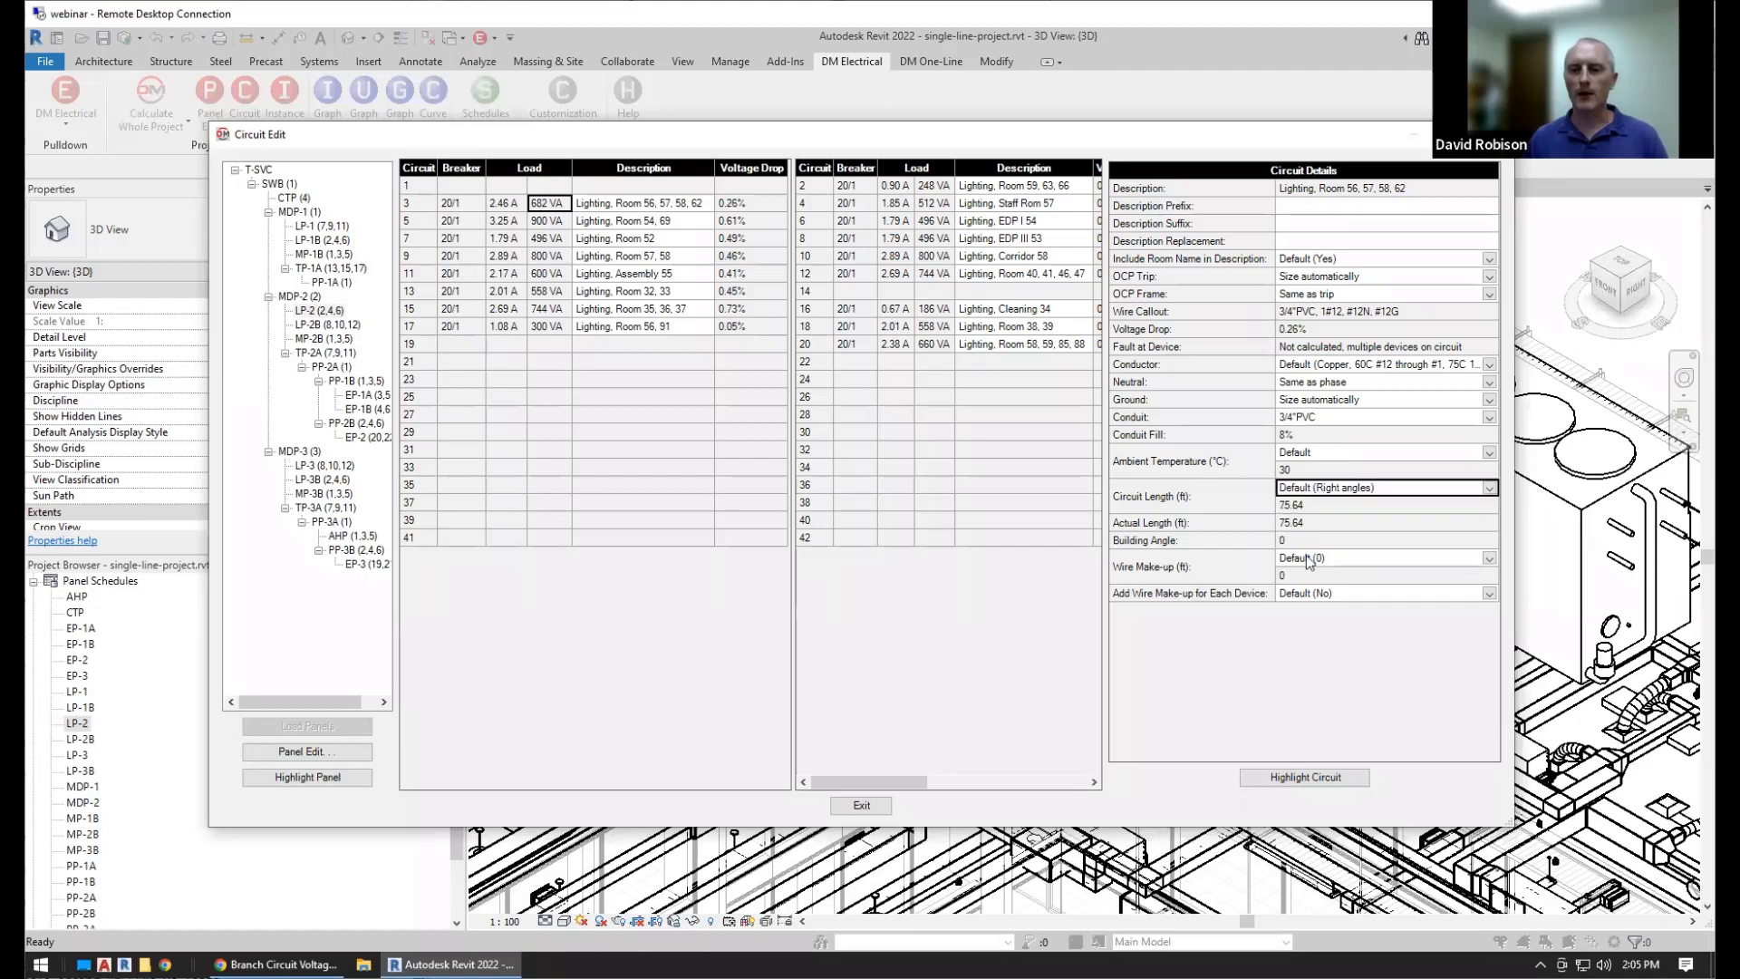
# Set the circuit's wire make-up to Custom with 40 ft
pyautogui.click(1221, 564)
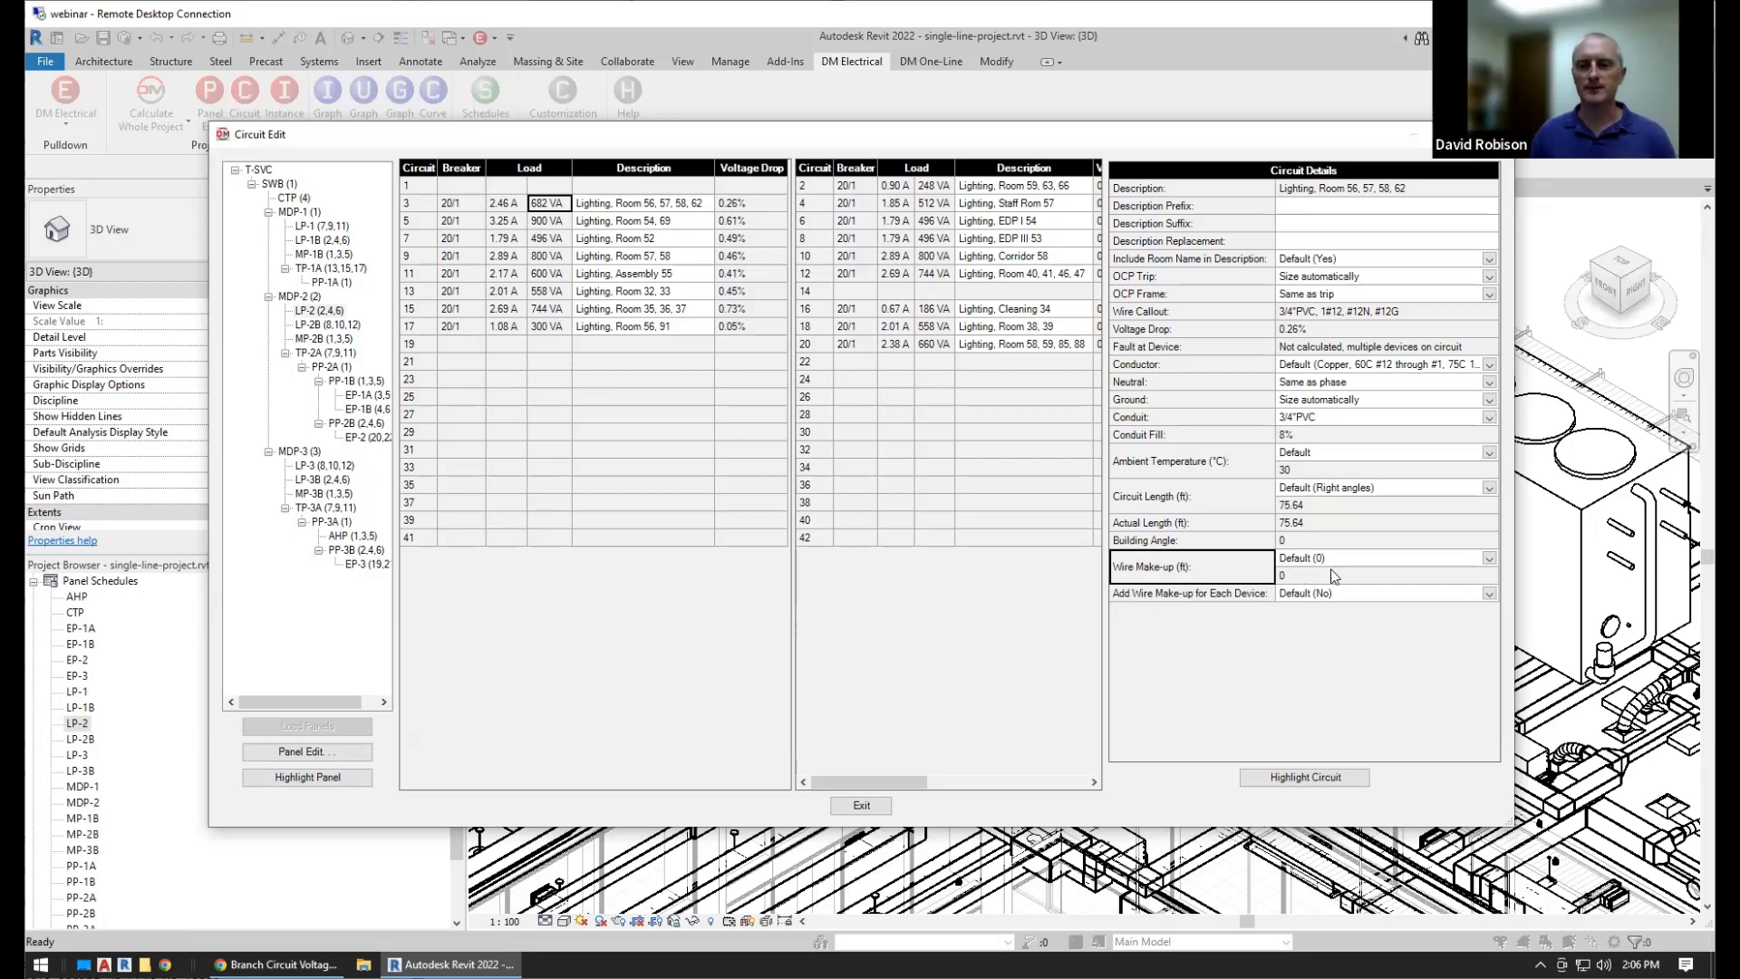
pyautogui.click(1323, 562)
pyautogui.click(1317, 587)
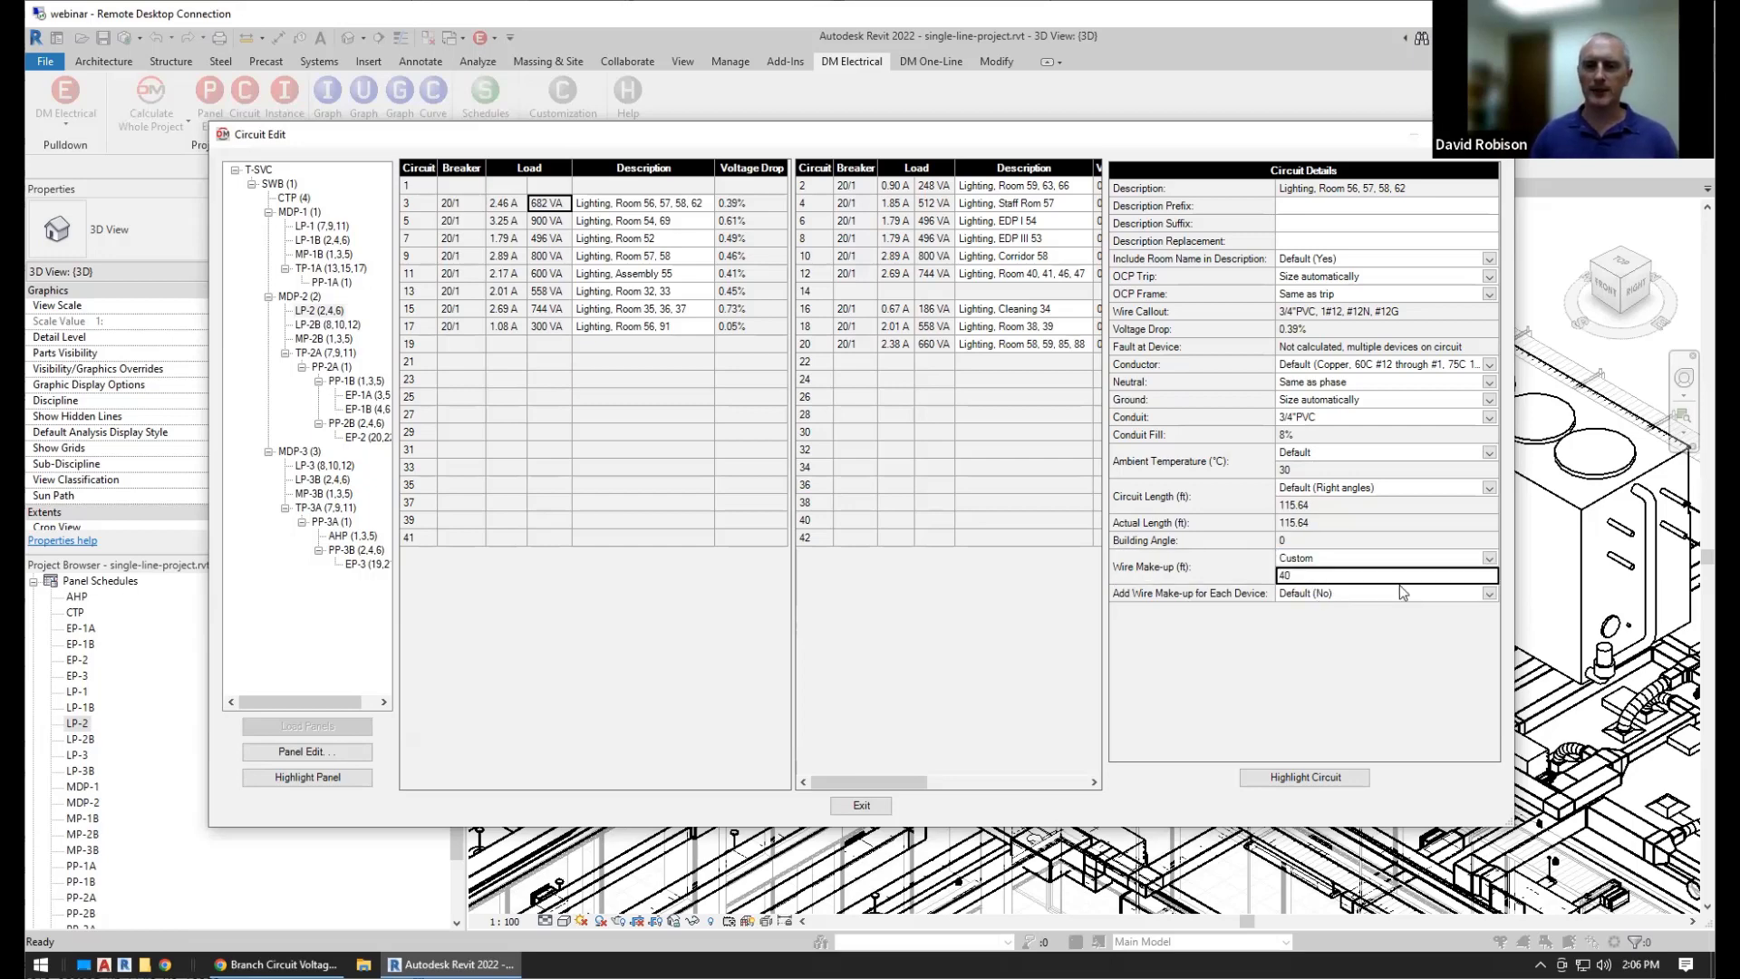
# Try adding wire make-up for each device, then revert it to the default No
pyautogui.click(1296, 594)
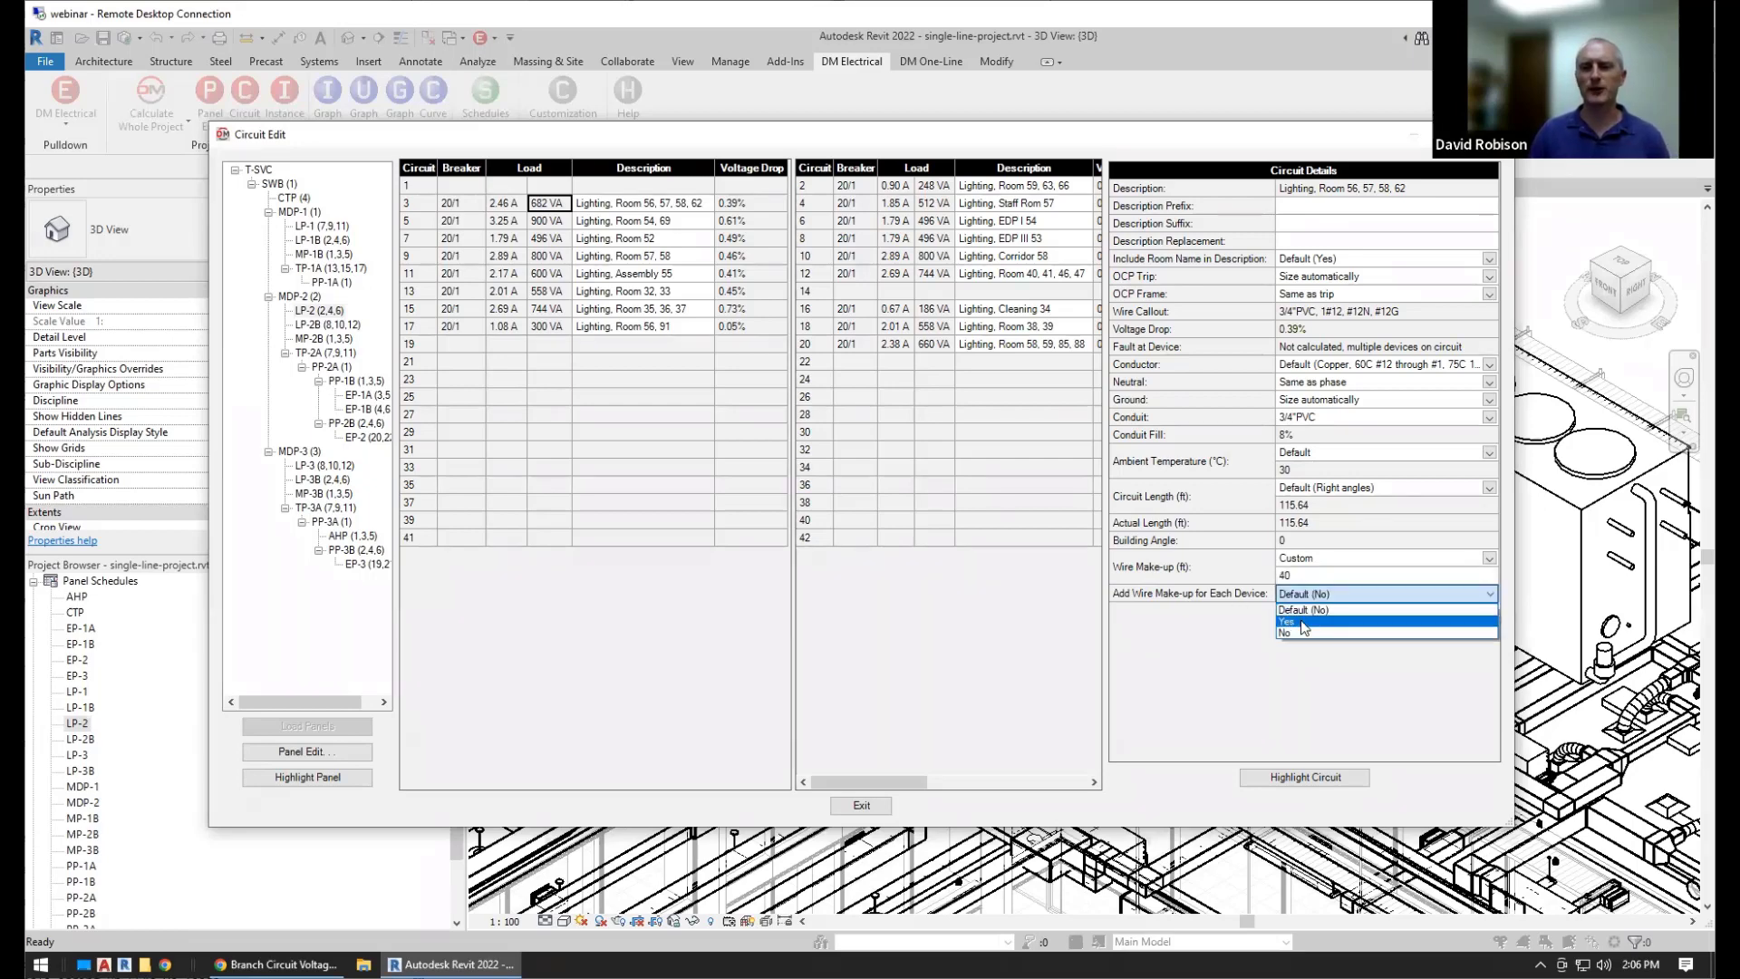
pyautogui.click(1301, 622)
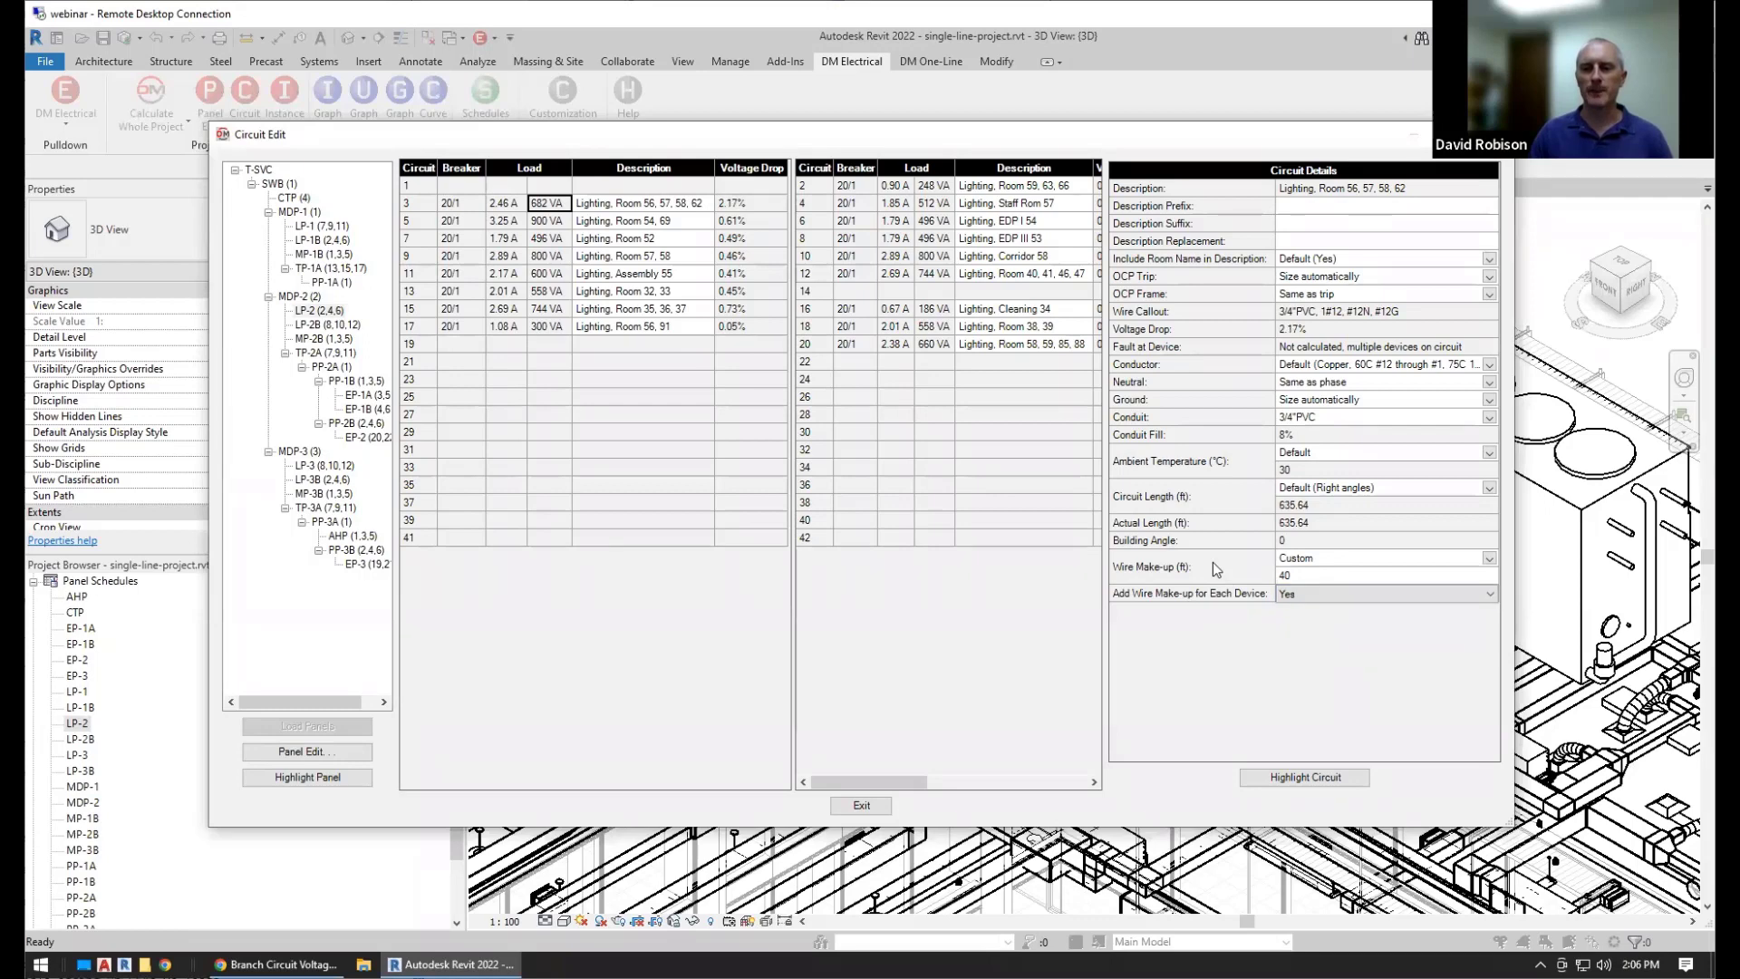
pyautogui.click(1301, 526)
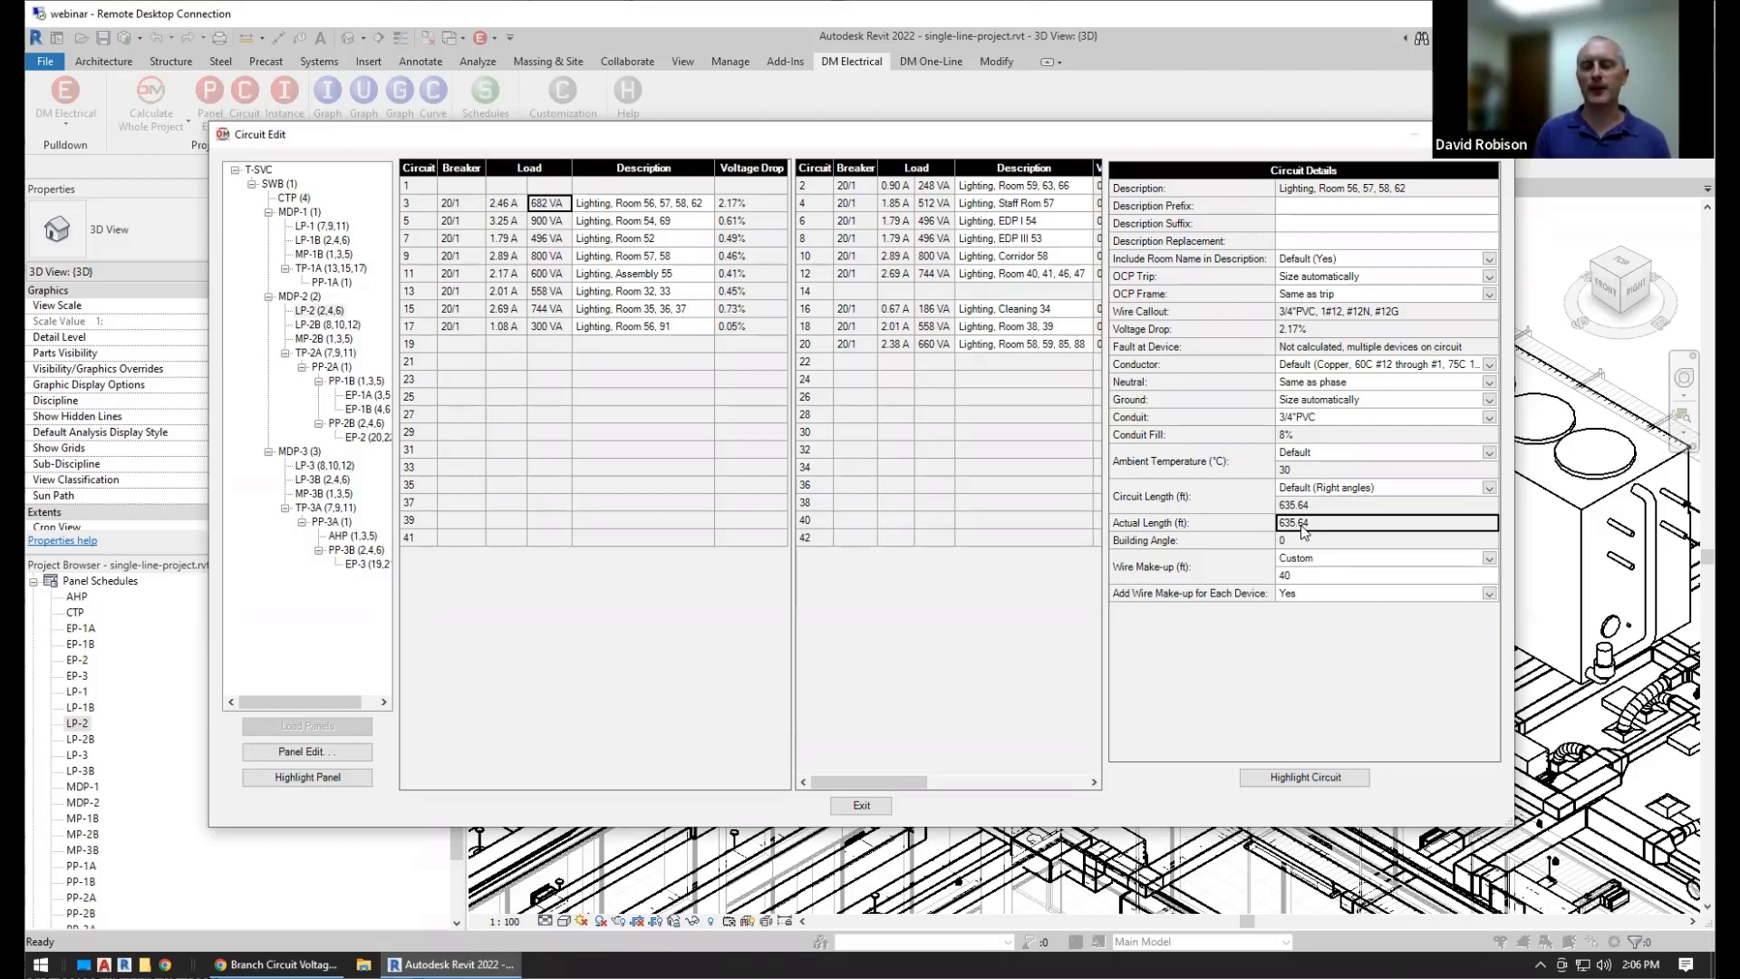
pyautogui.click(1325, 595)
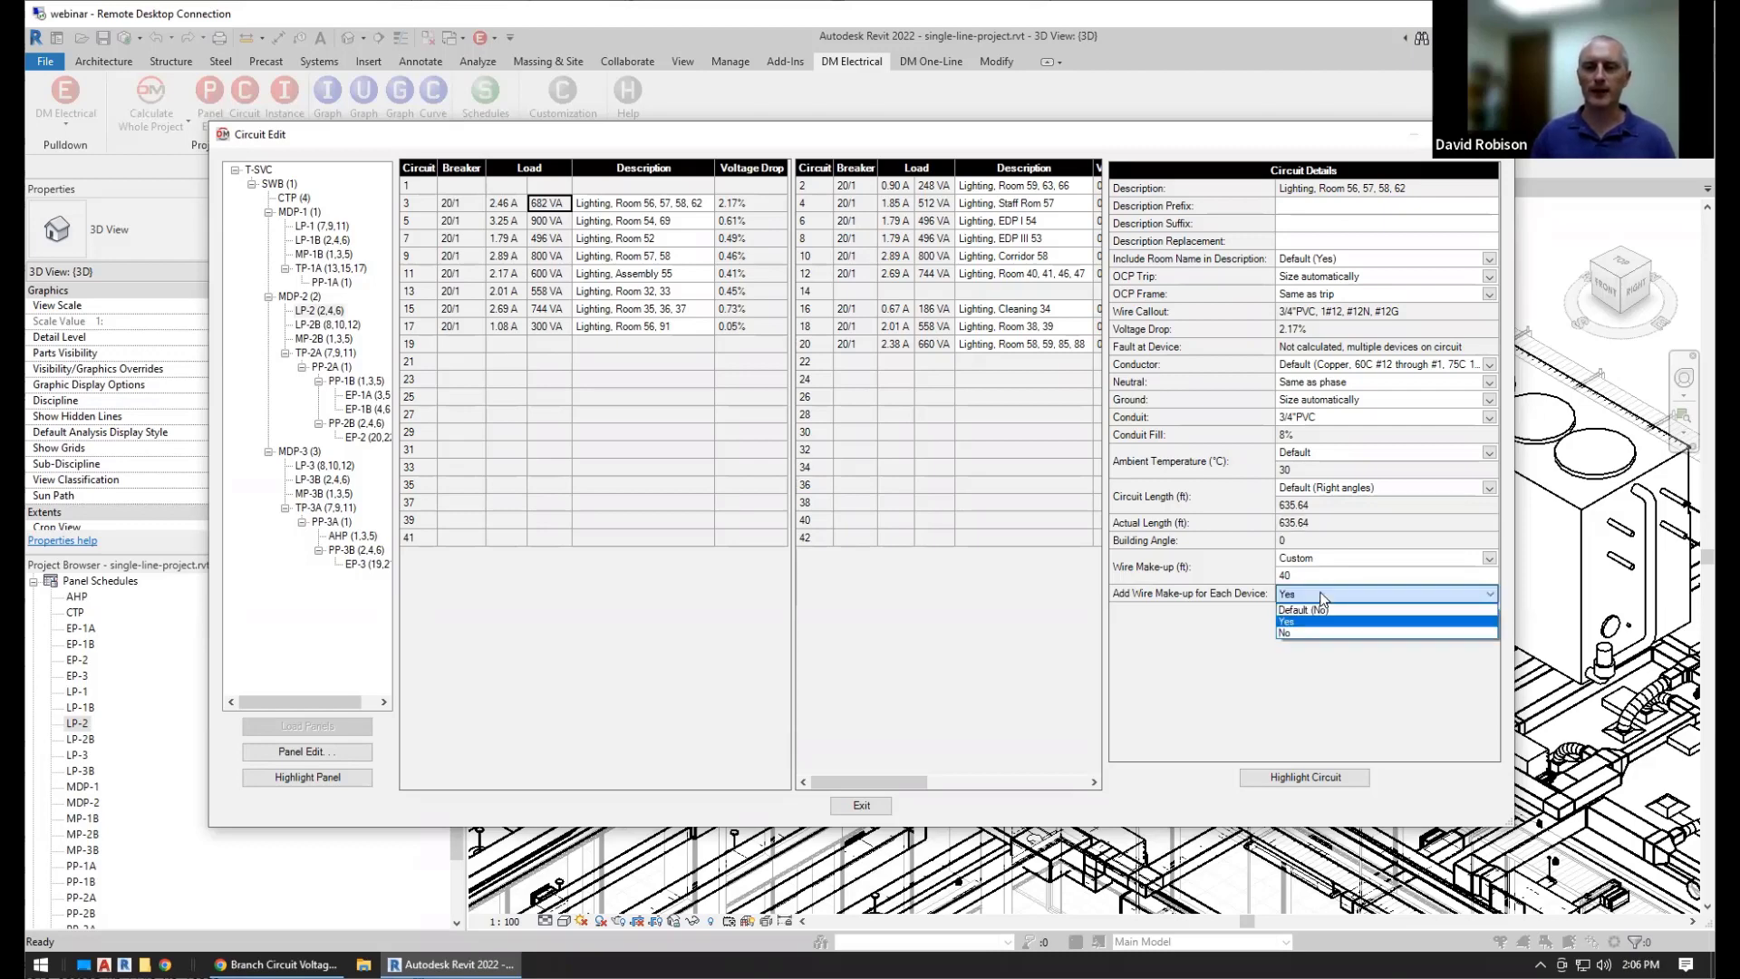
pyautogui.click(1316, 610)
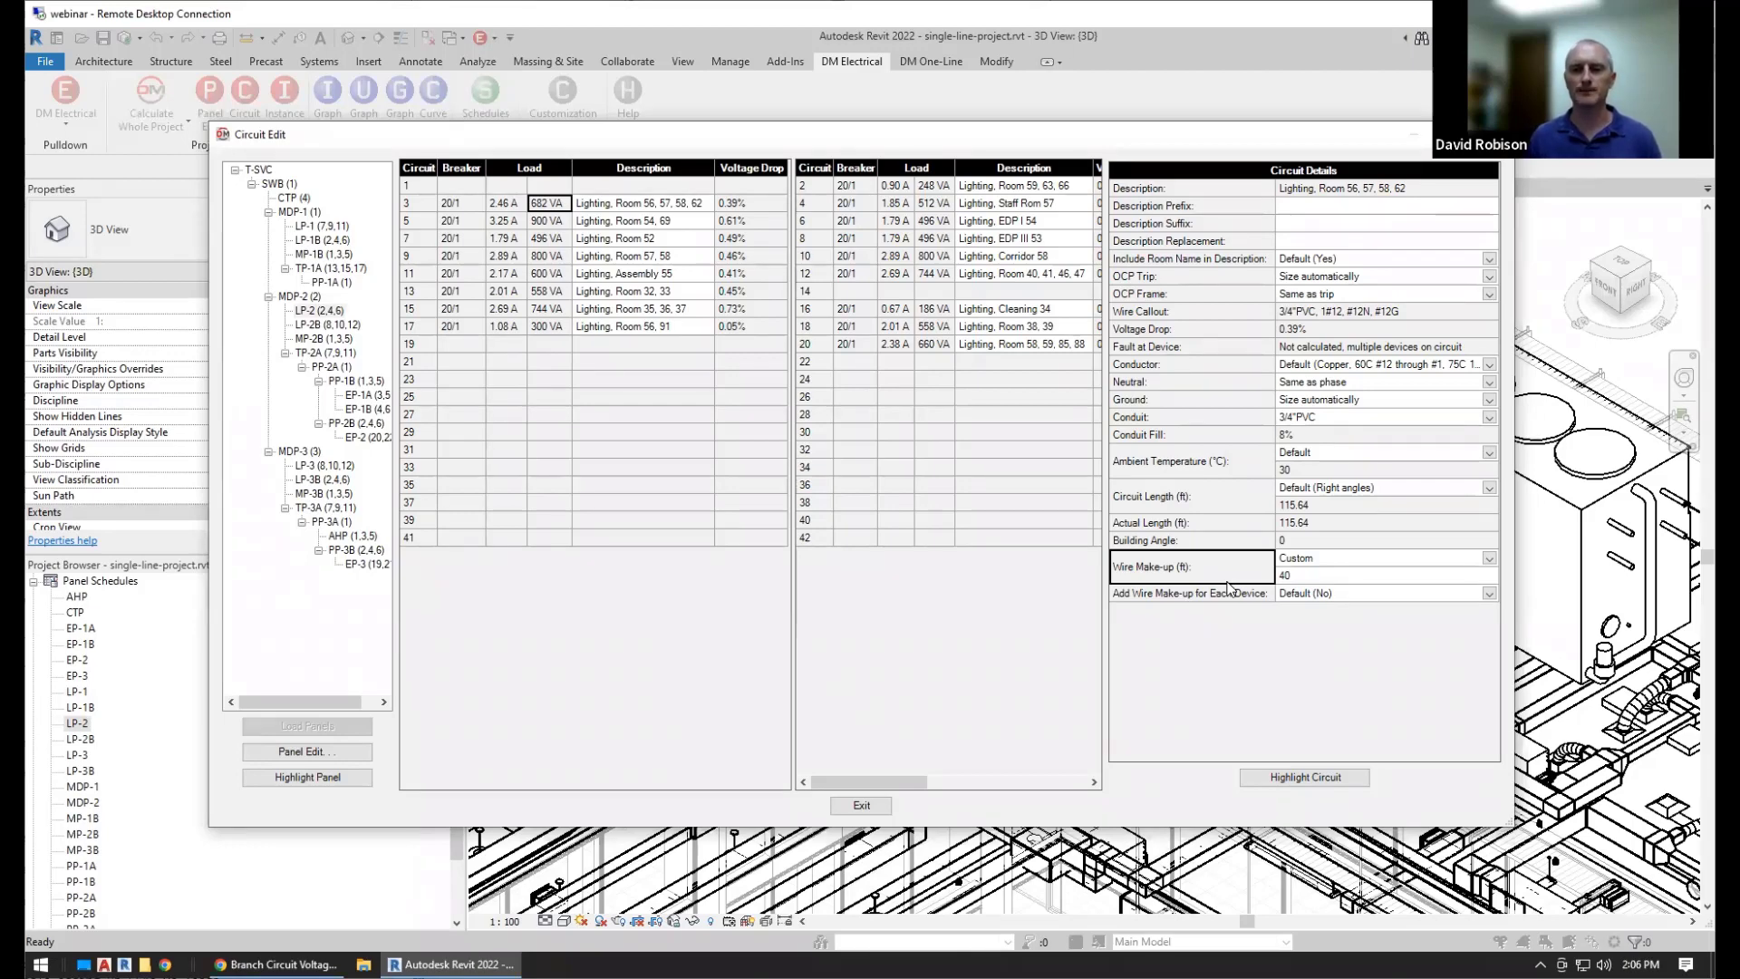
pyautogui.click(1316, 490)
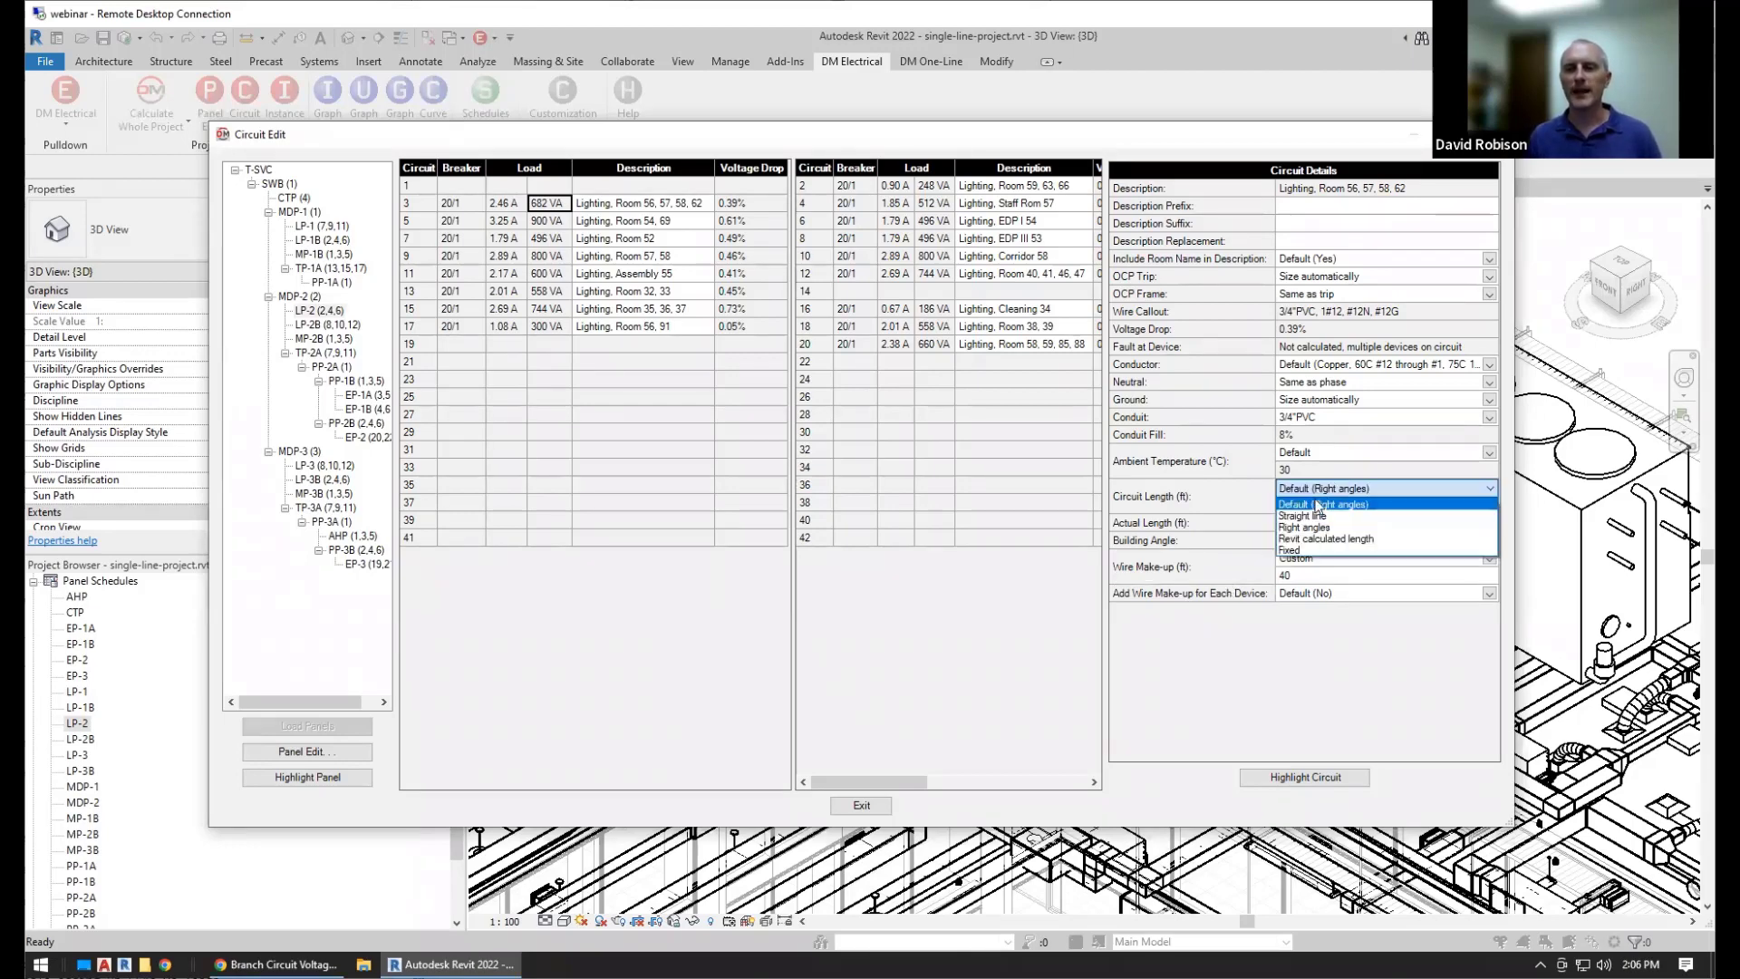
pyautogui.click(1308, 551)
pyautogui.write('50')
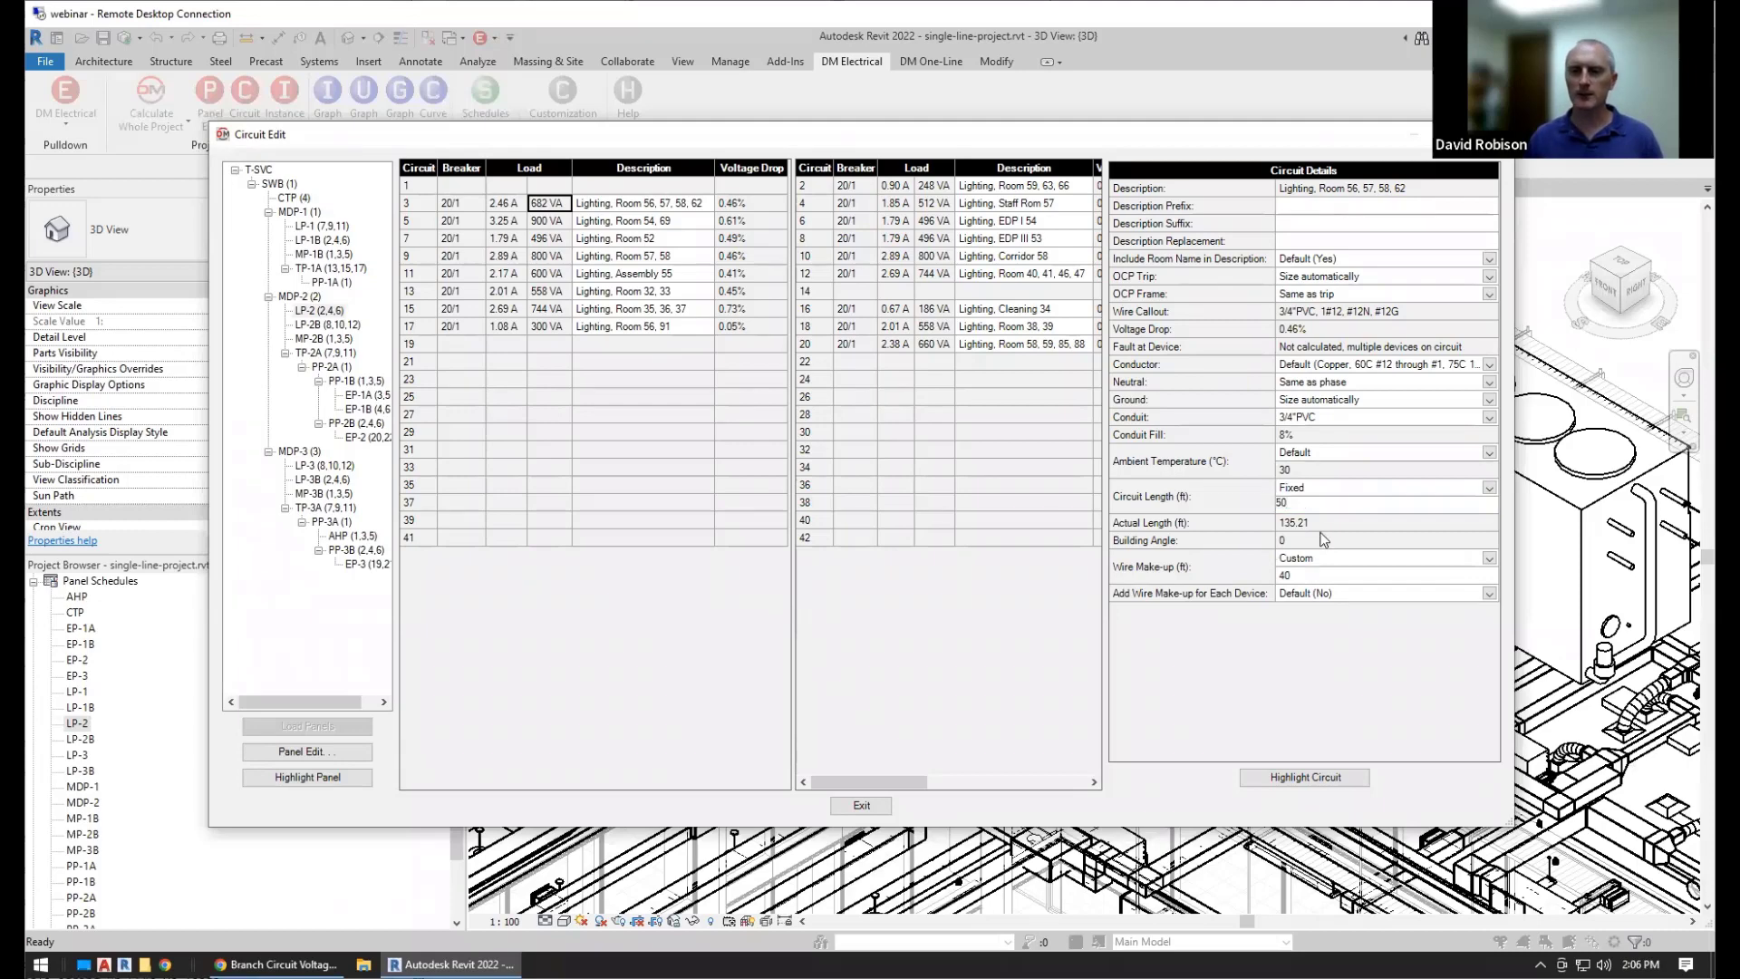
pyautogui.press('Return')
pyautogui.click(1183, 533)
pyautogui.click(1184, 568)
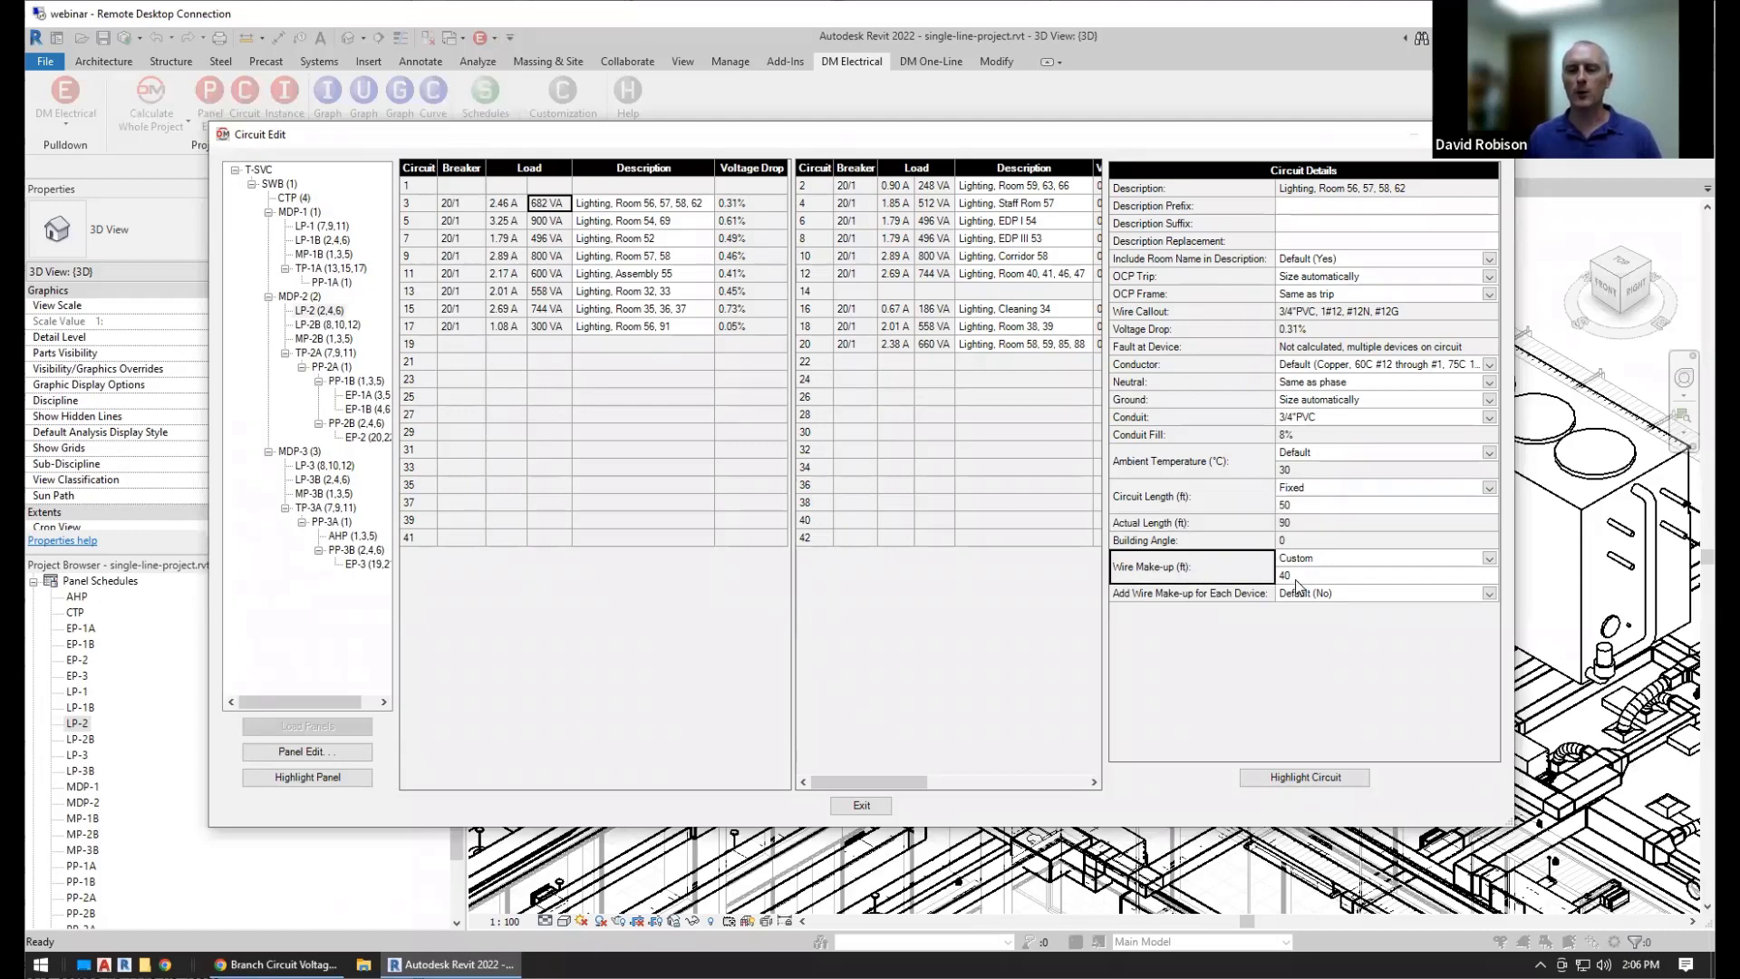
pyautogui.click(1206, 513)
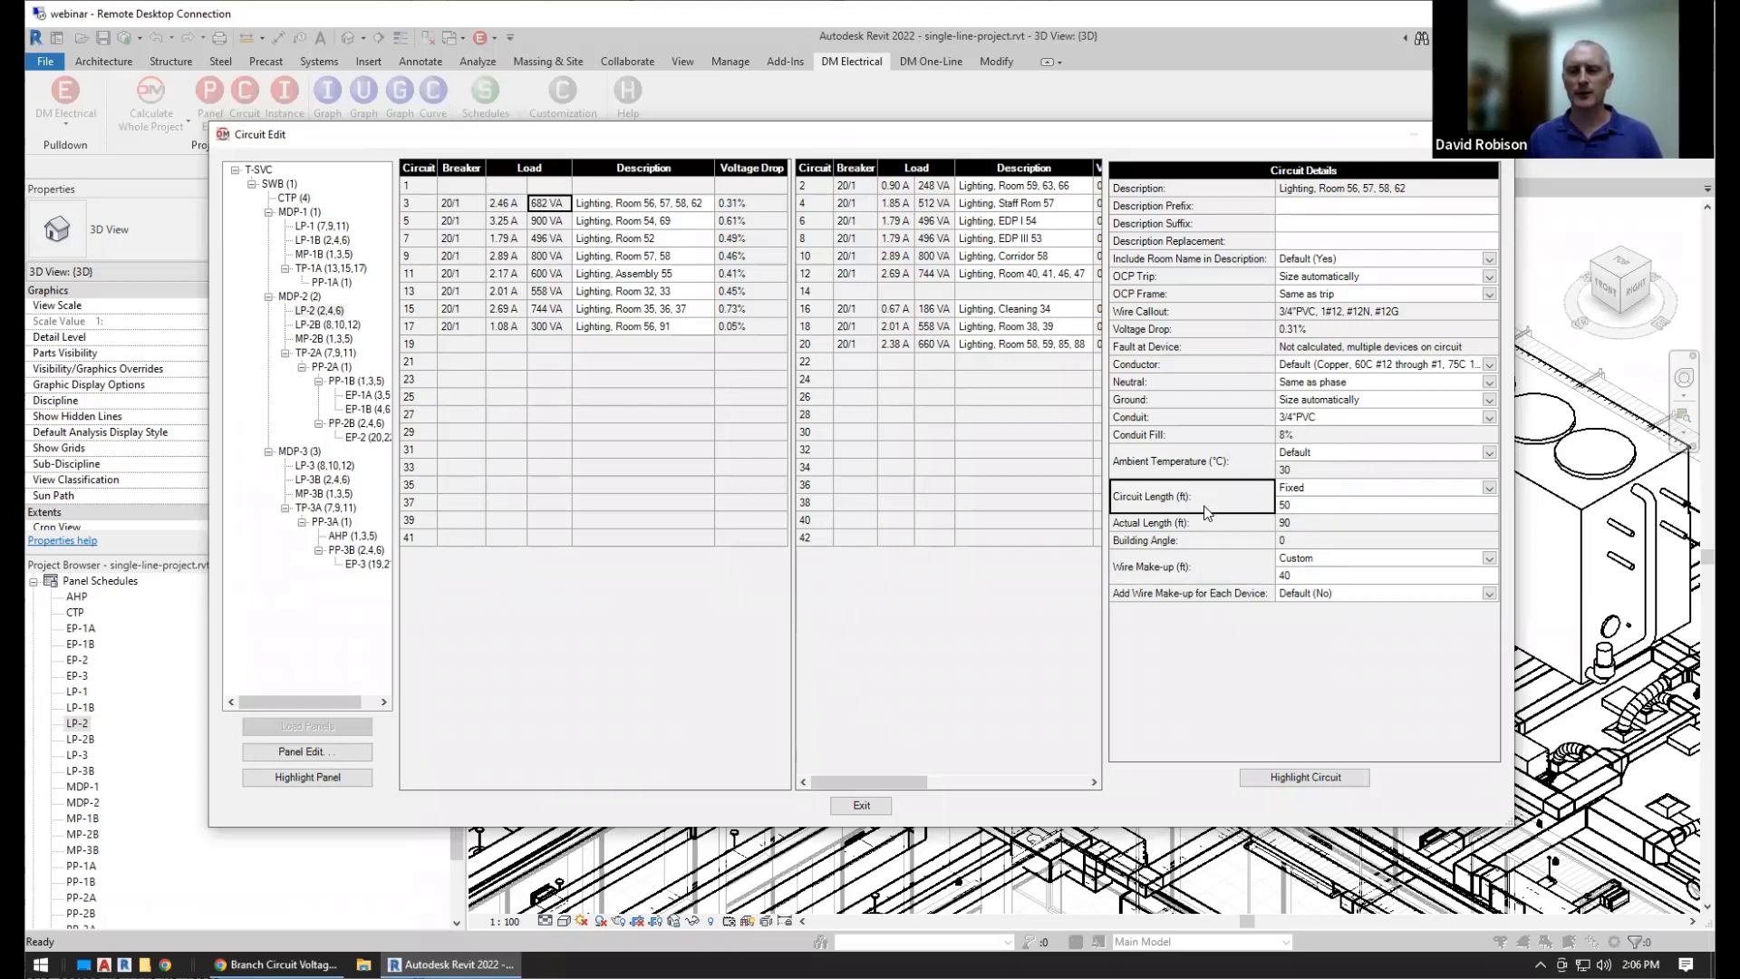
pyautogui.click(1201, 518)
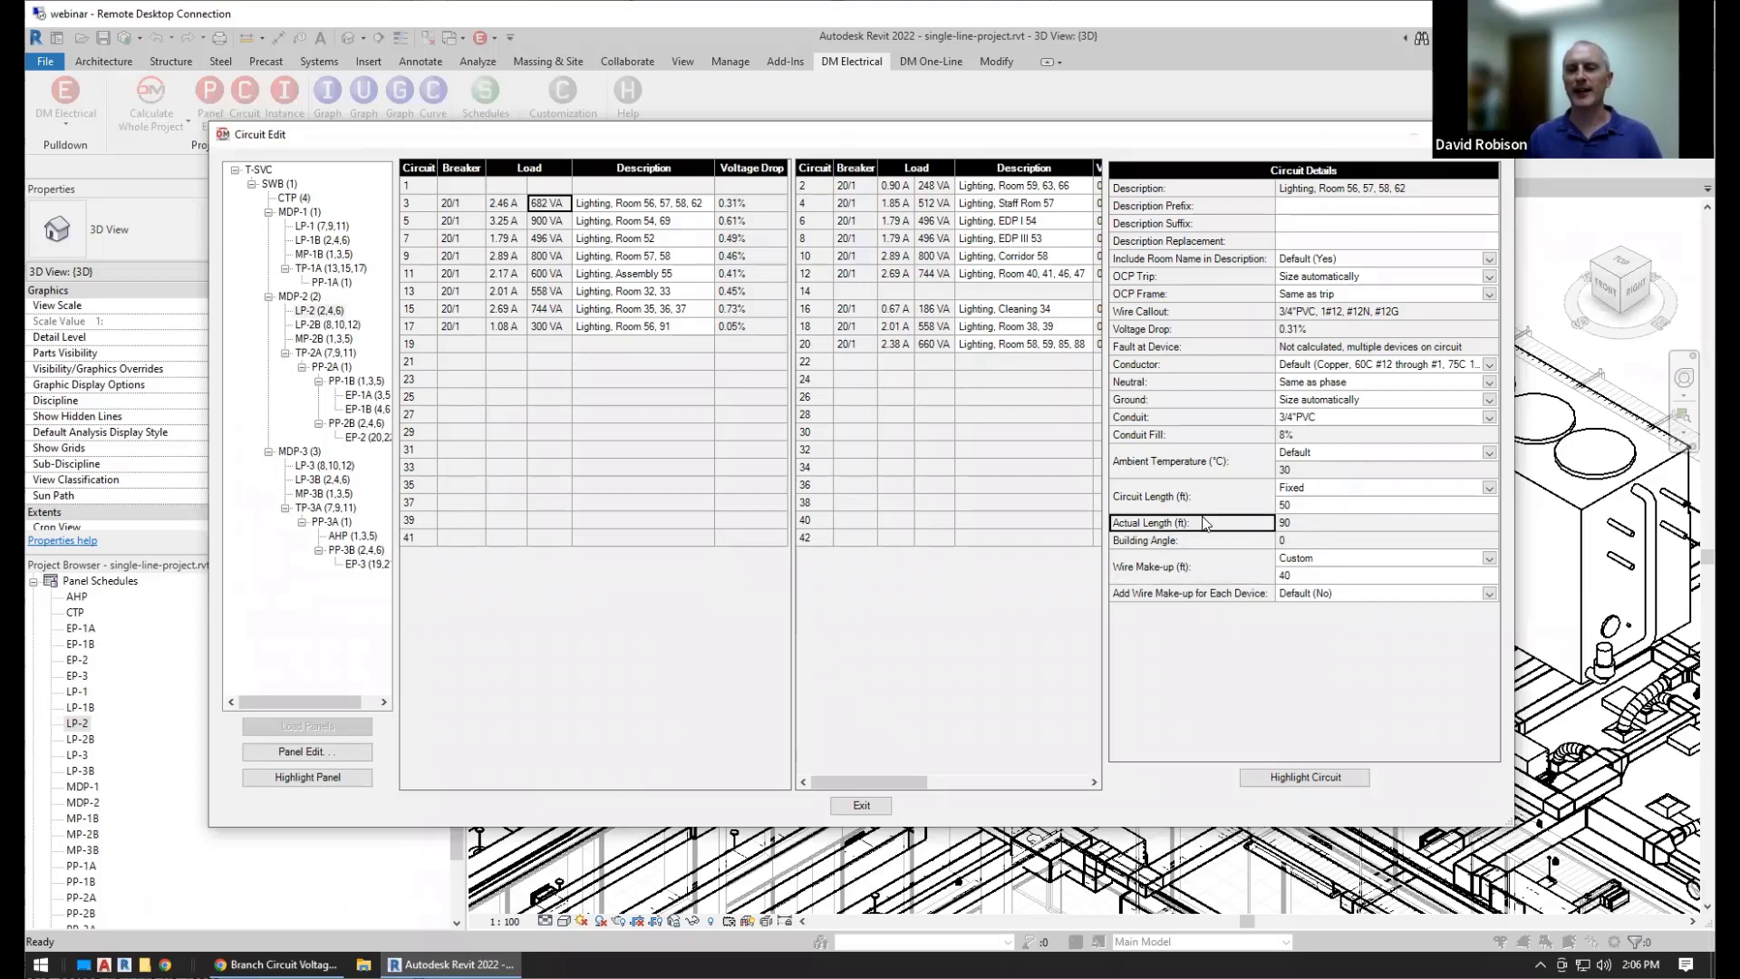
pyautogui.click(1302, 511)
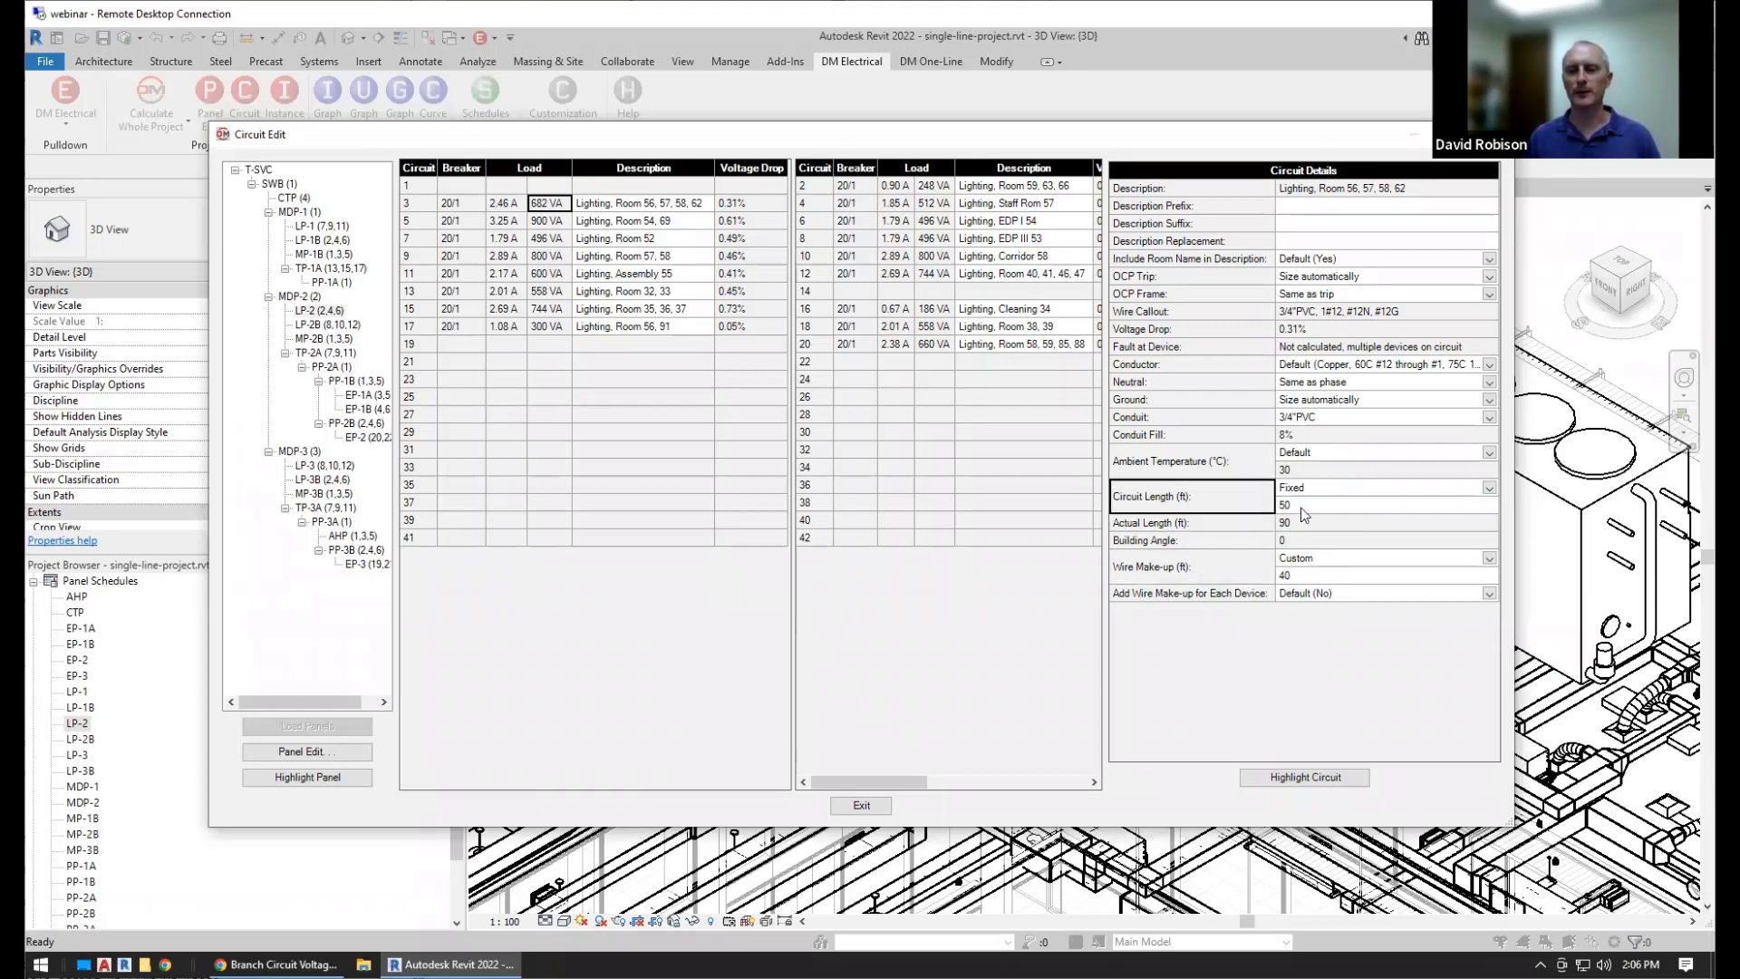
pyautogui.click(1287, 585)
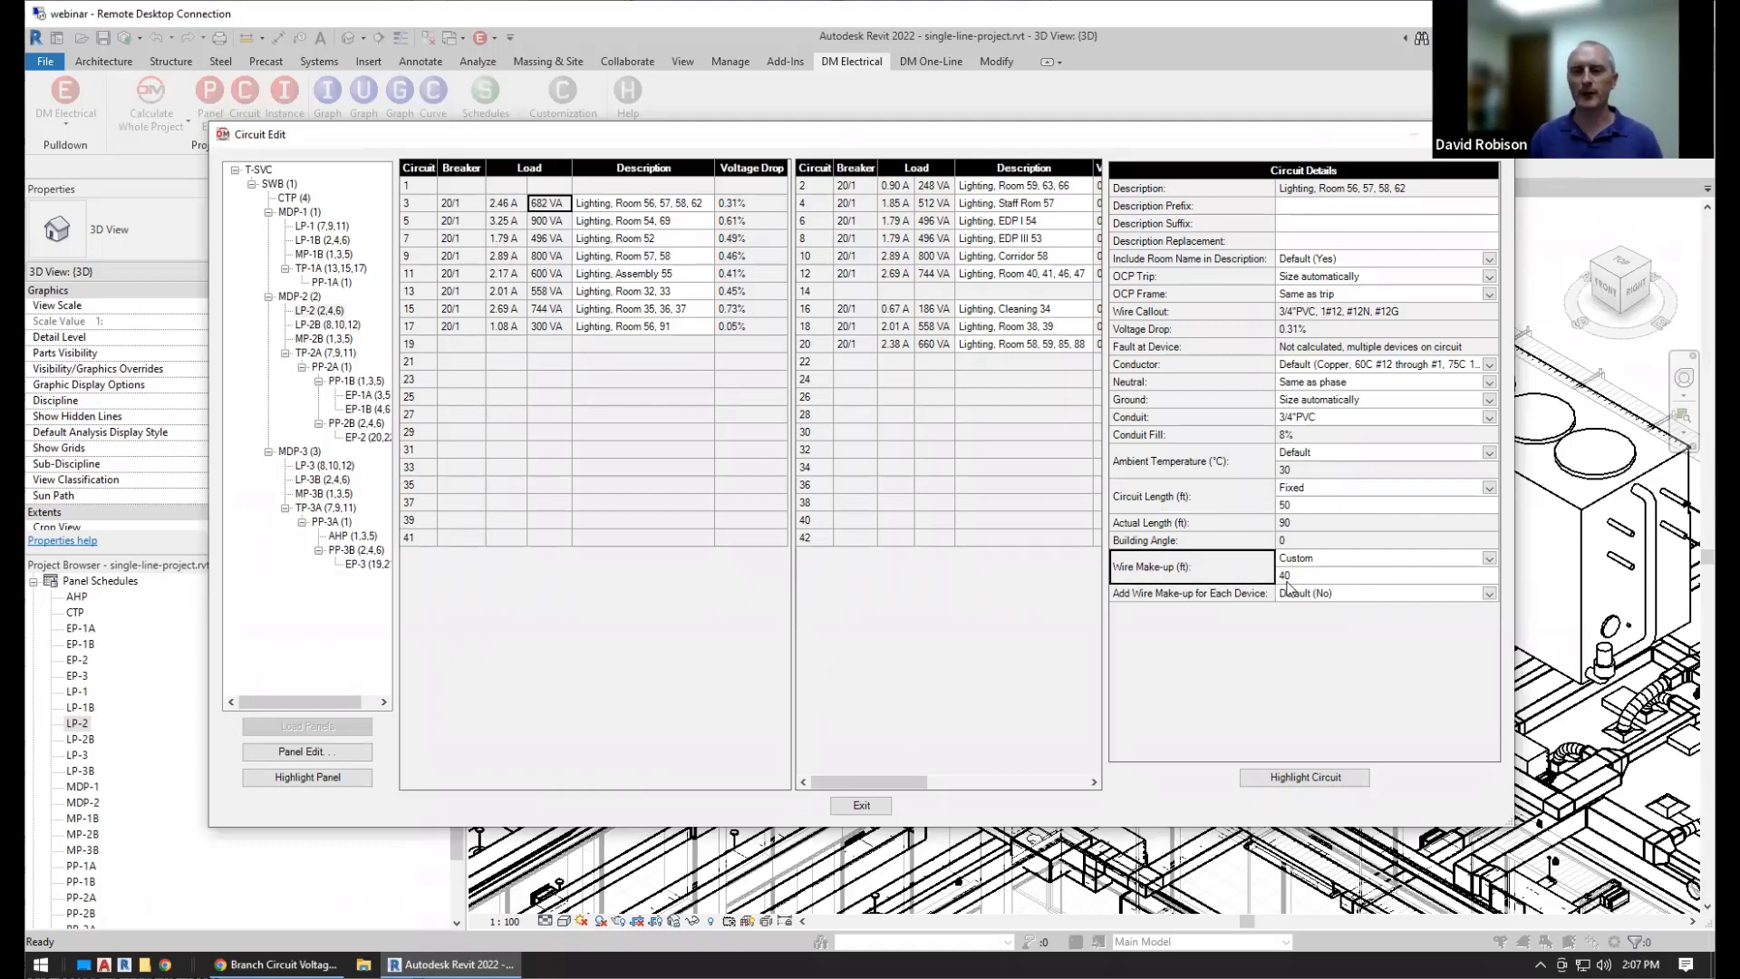
pyautogui.click(1313, 527)
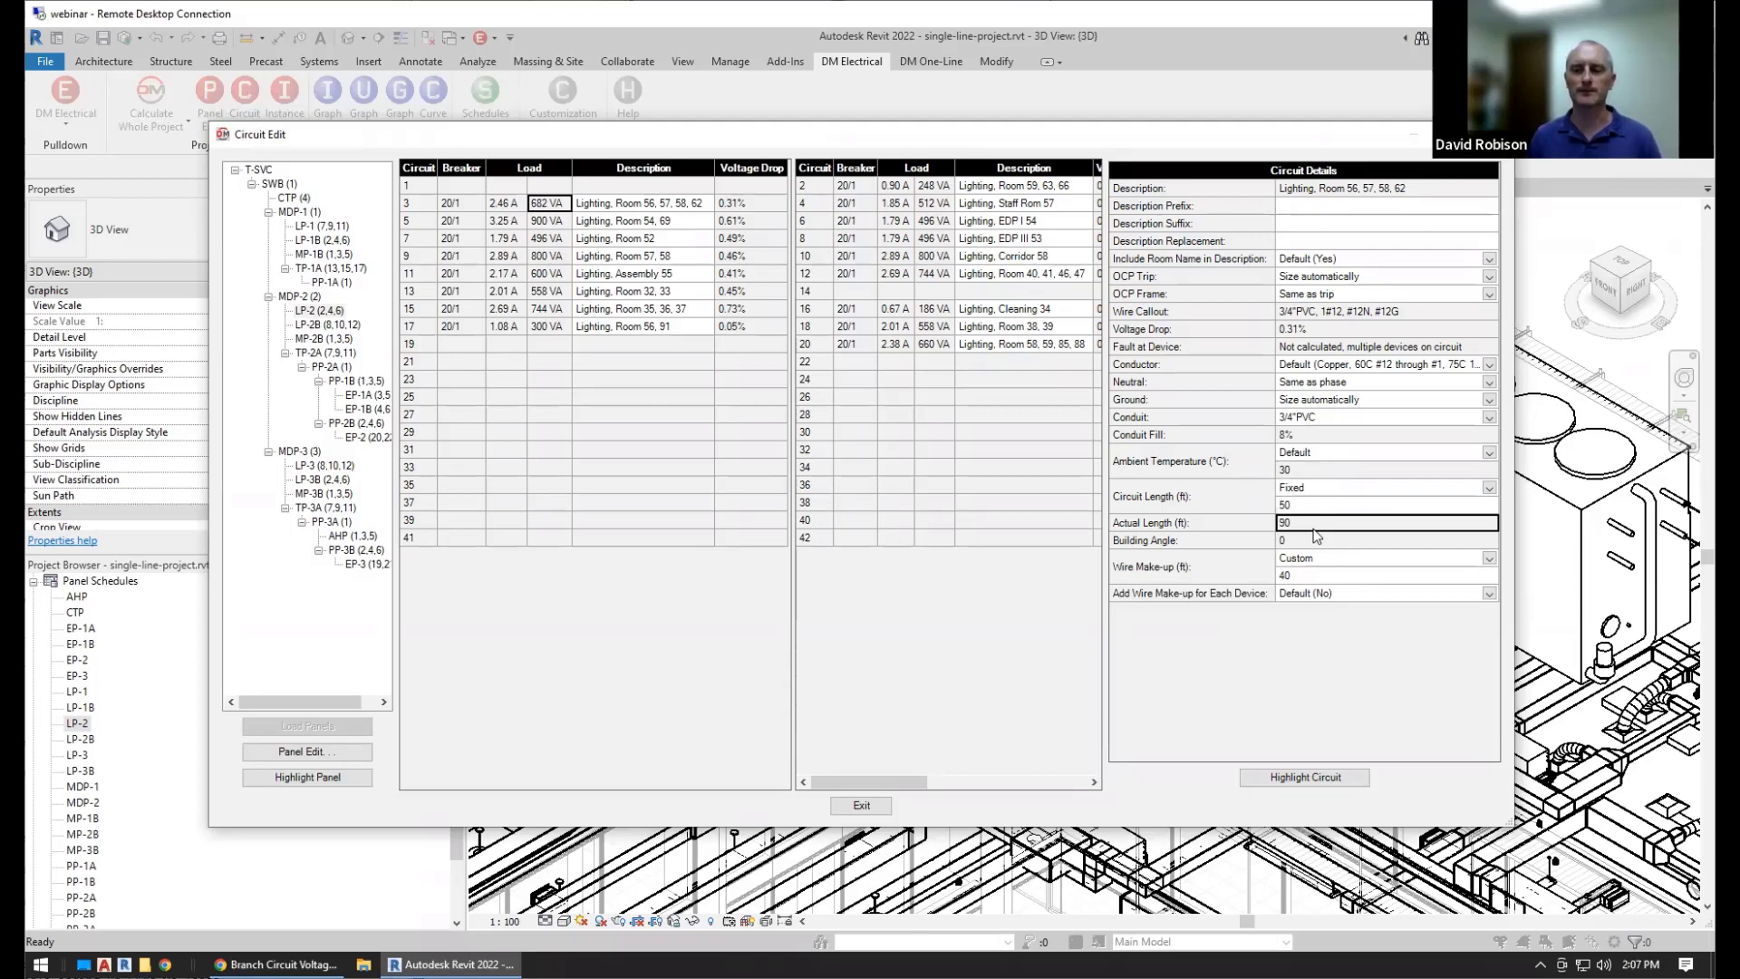
pyautogui.click(1192, 512)
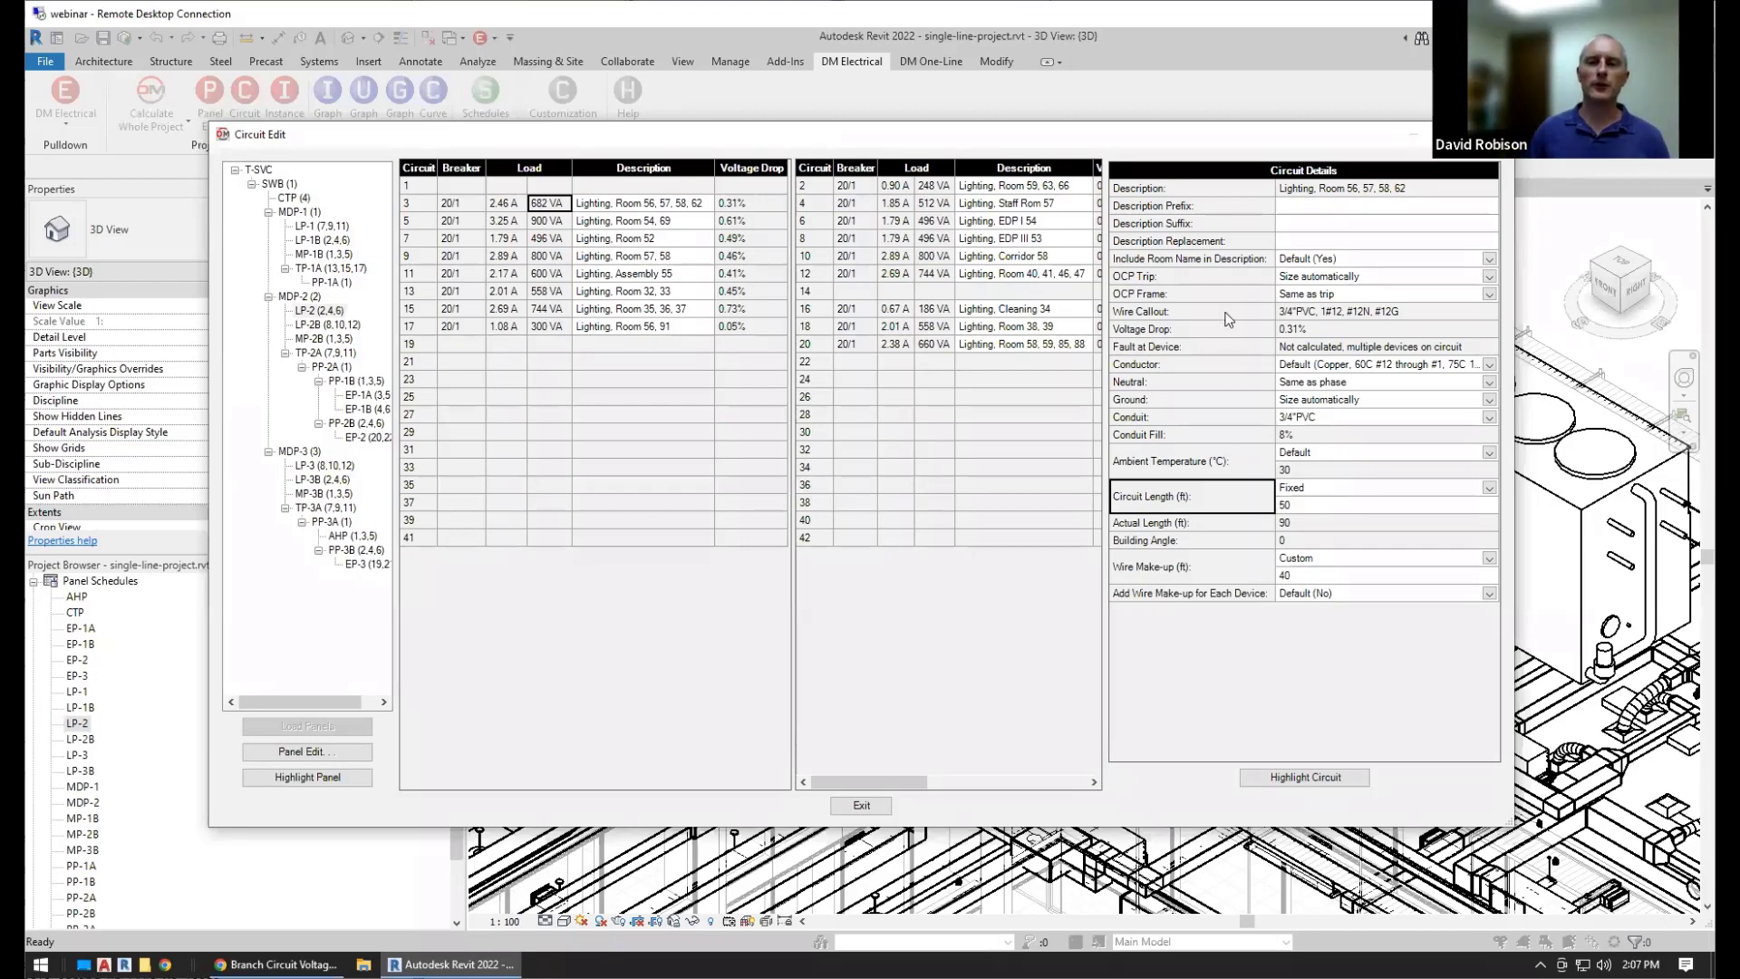
pyautogui.click(1206, 207)
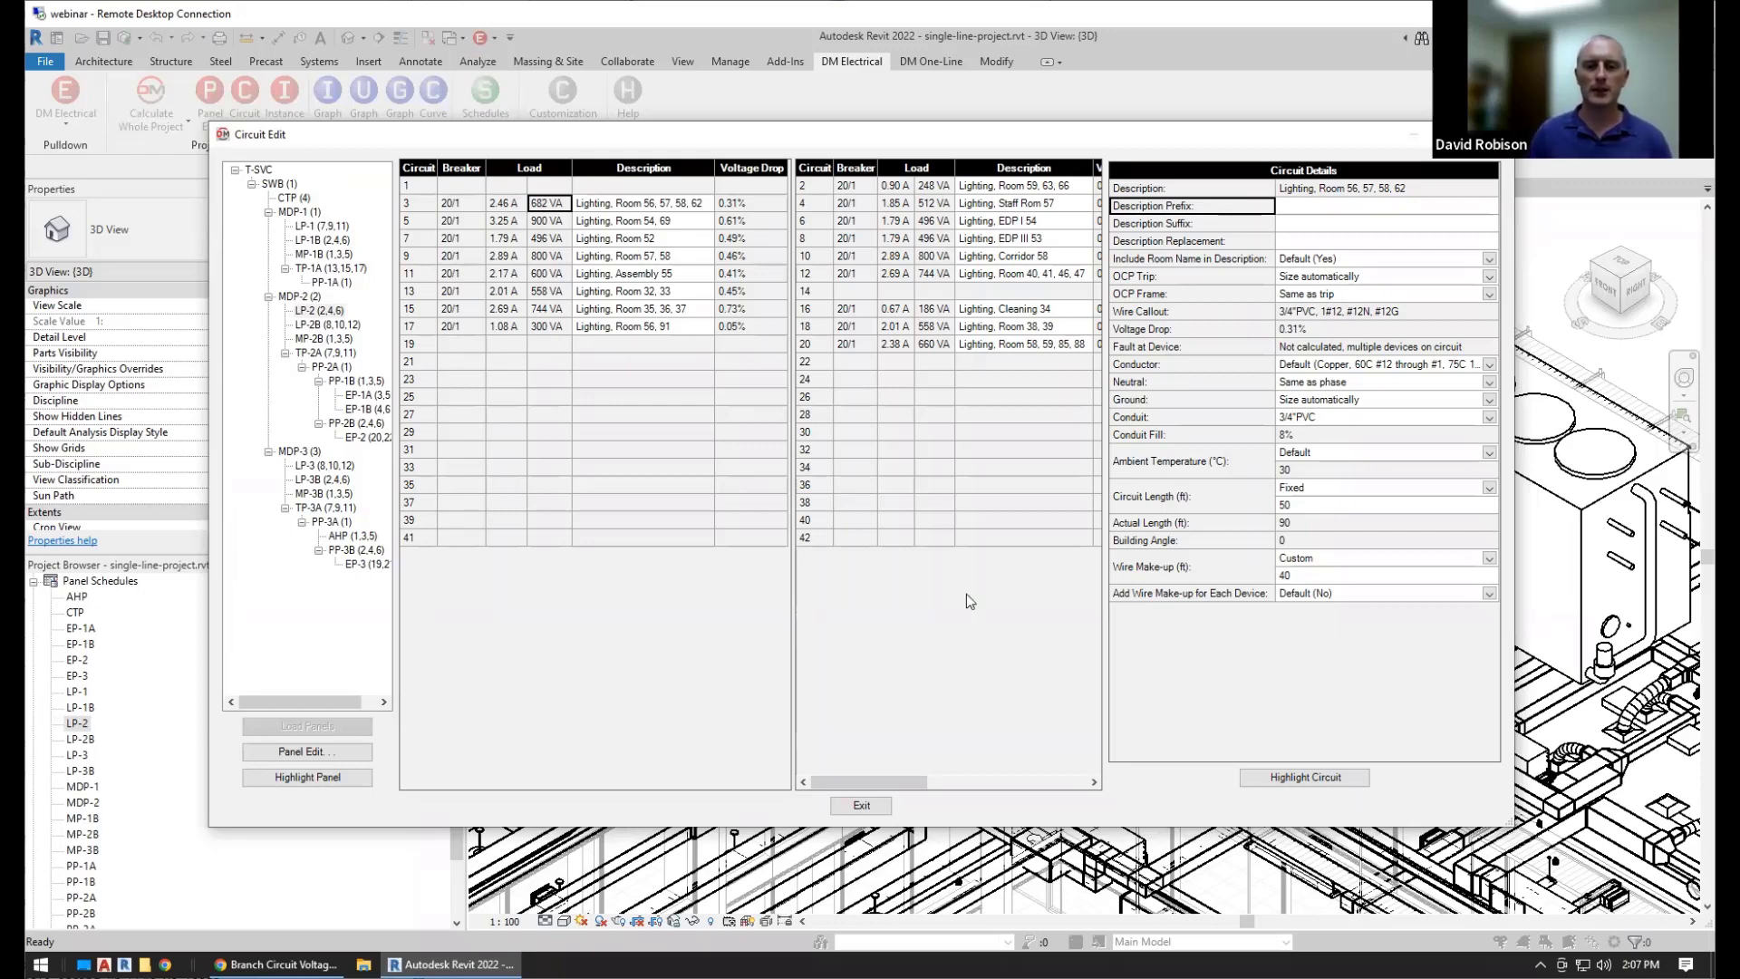
# Switch Project Options to Use Revit circuit descriptions and reopen Circuit Edit on panel LP-2
pyautogui.click(862, 805)
pyautogui.click(562, 100)
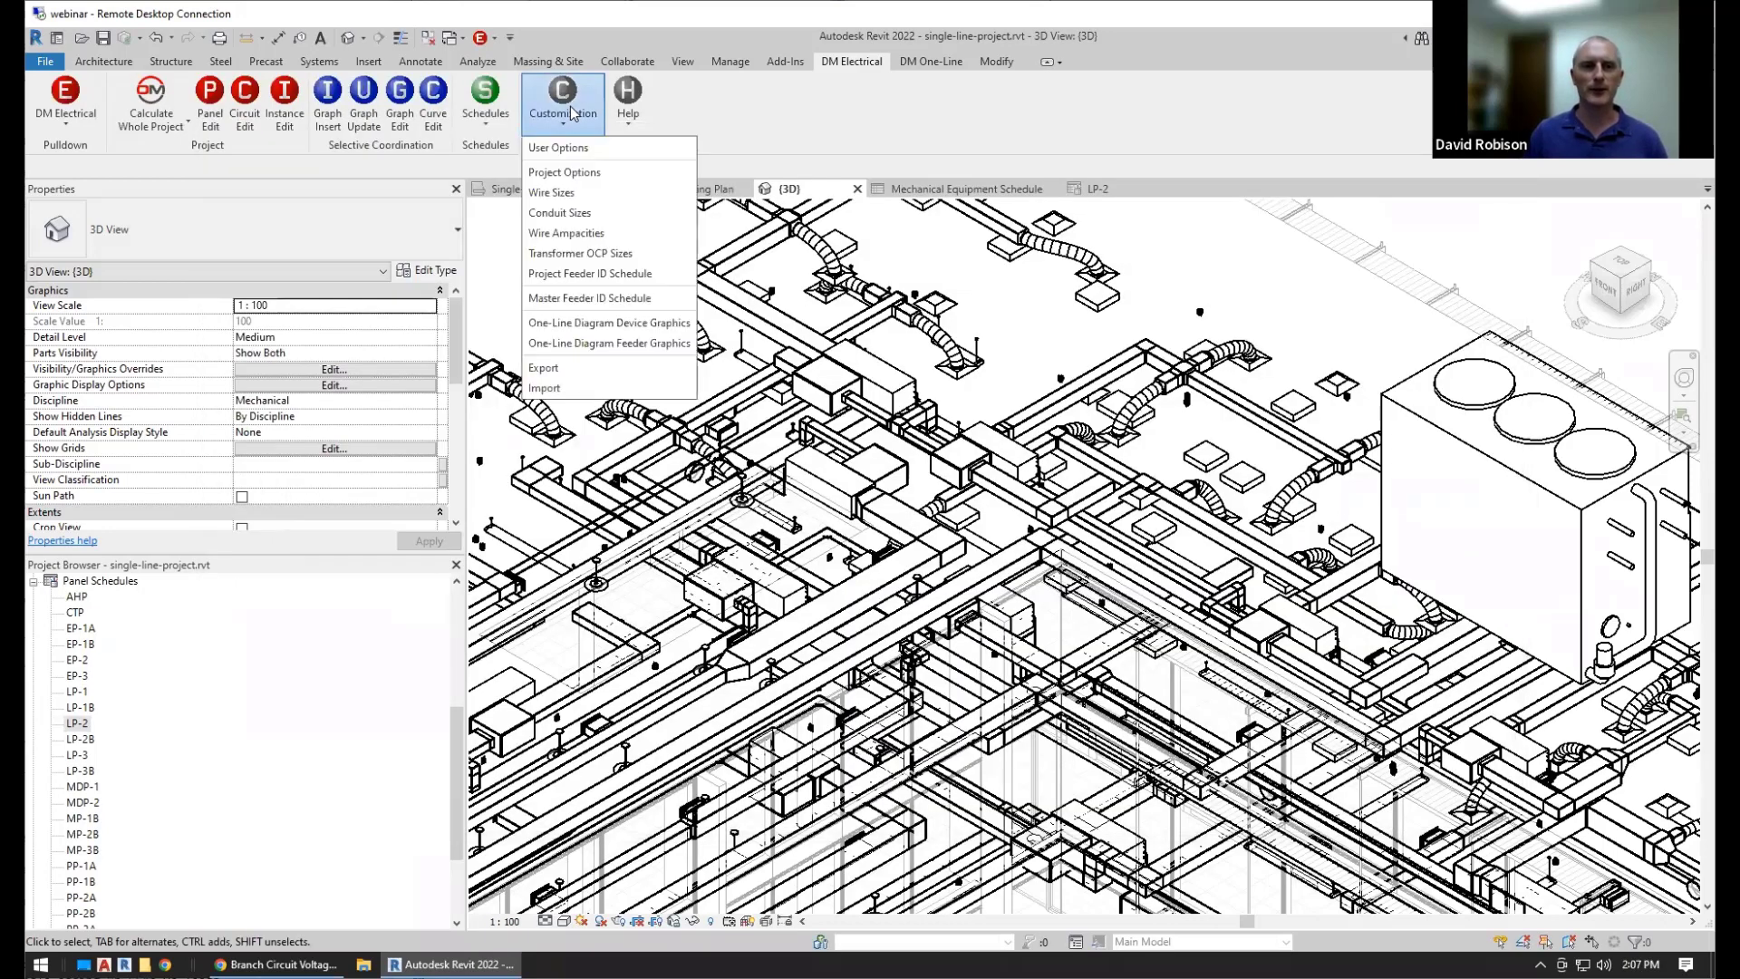
pyautogui.click(580, 172)
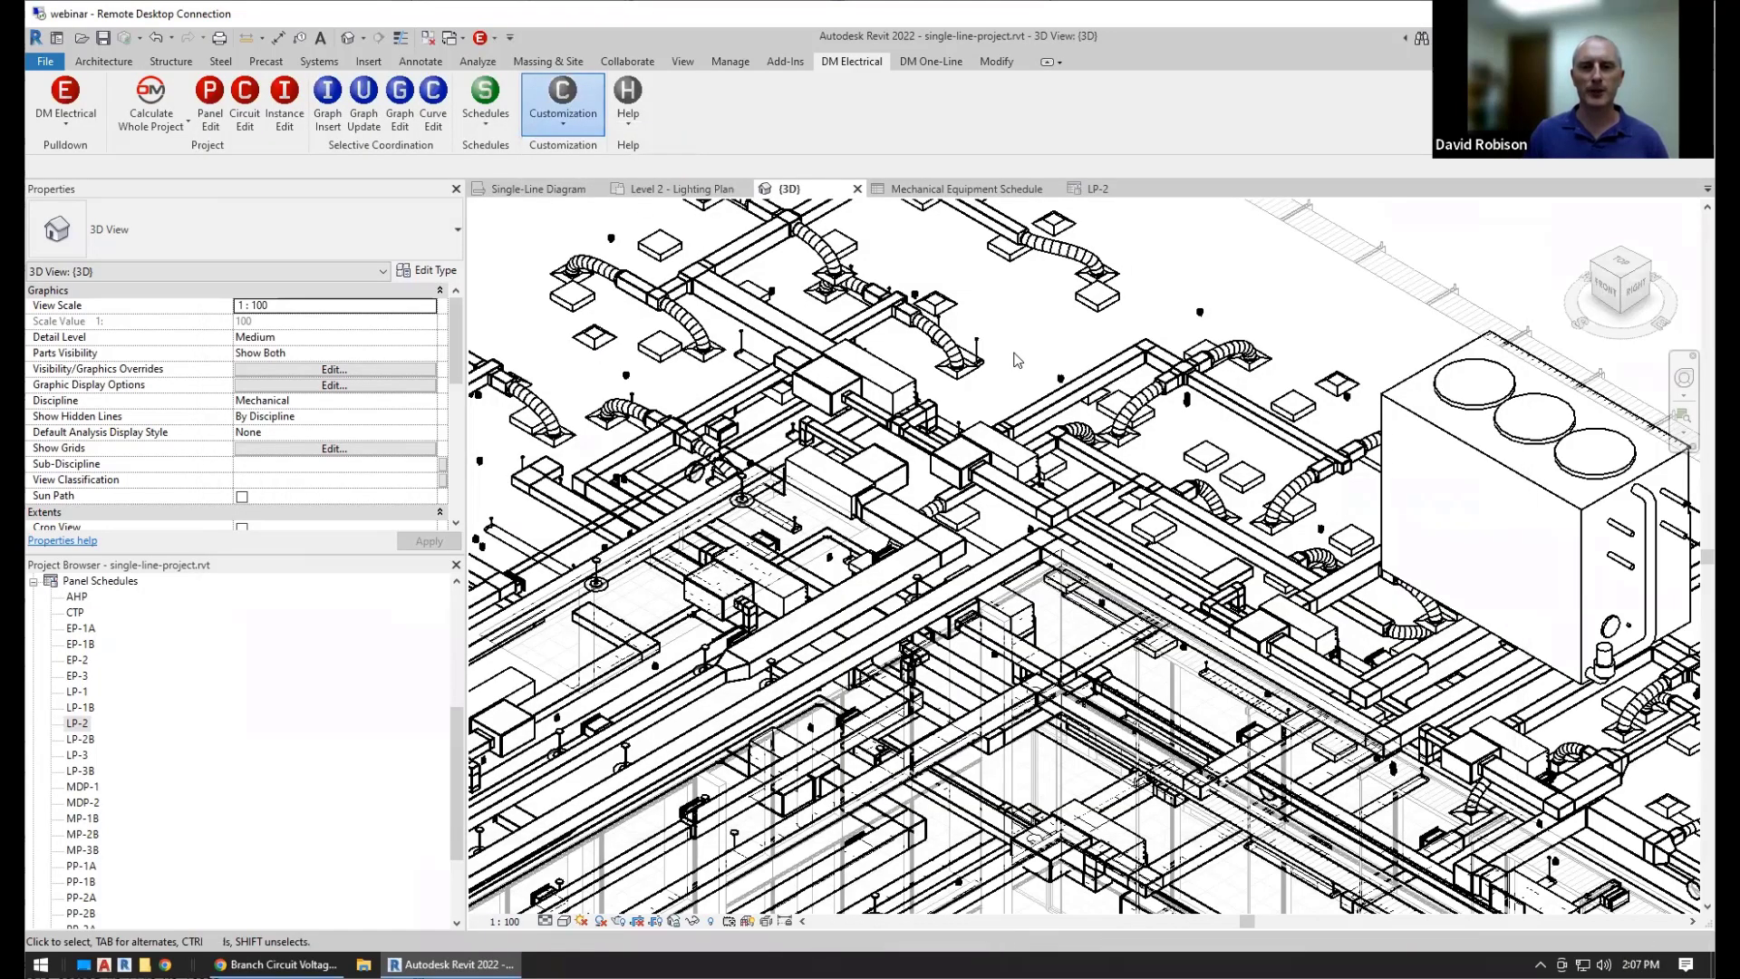
pyautogui.click(972, 437)
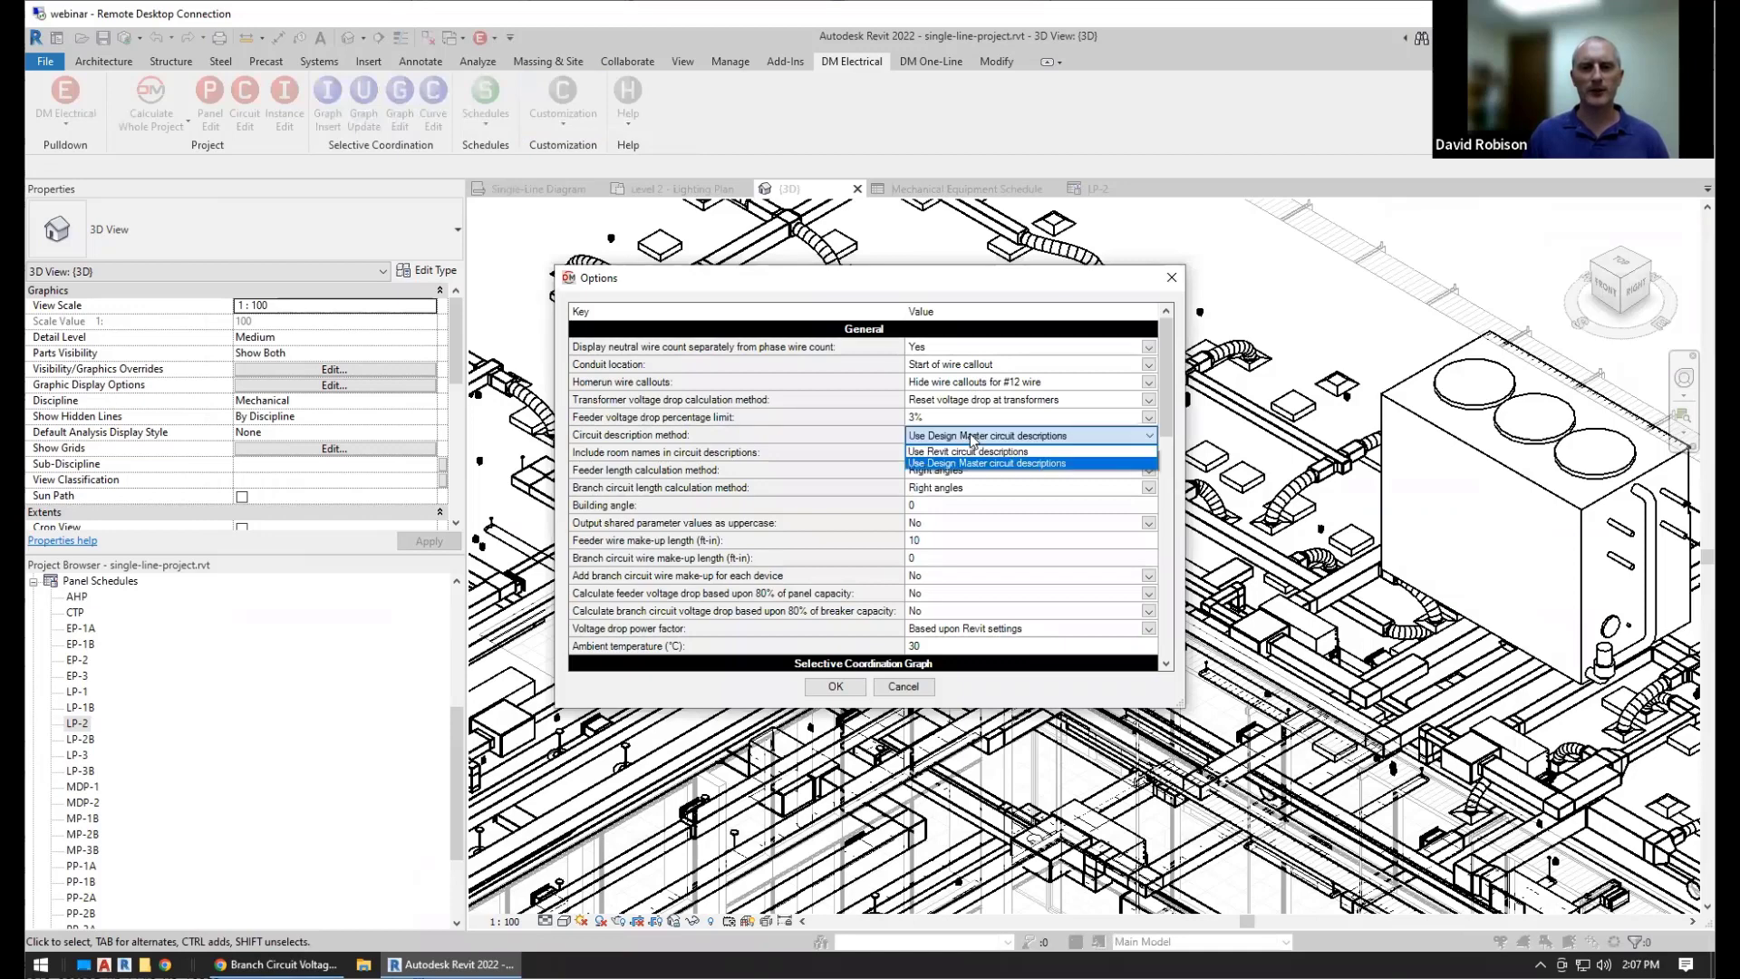
pyautogui.click(970, 451)
pyautogui.click(835, 686)
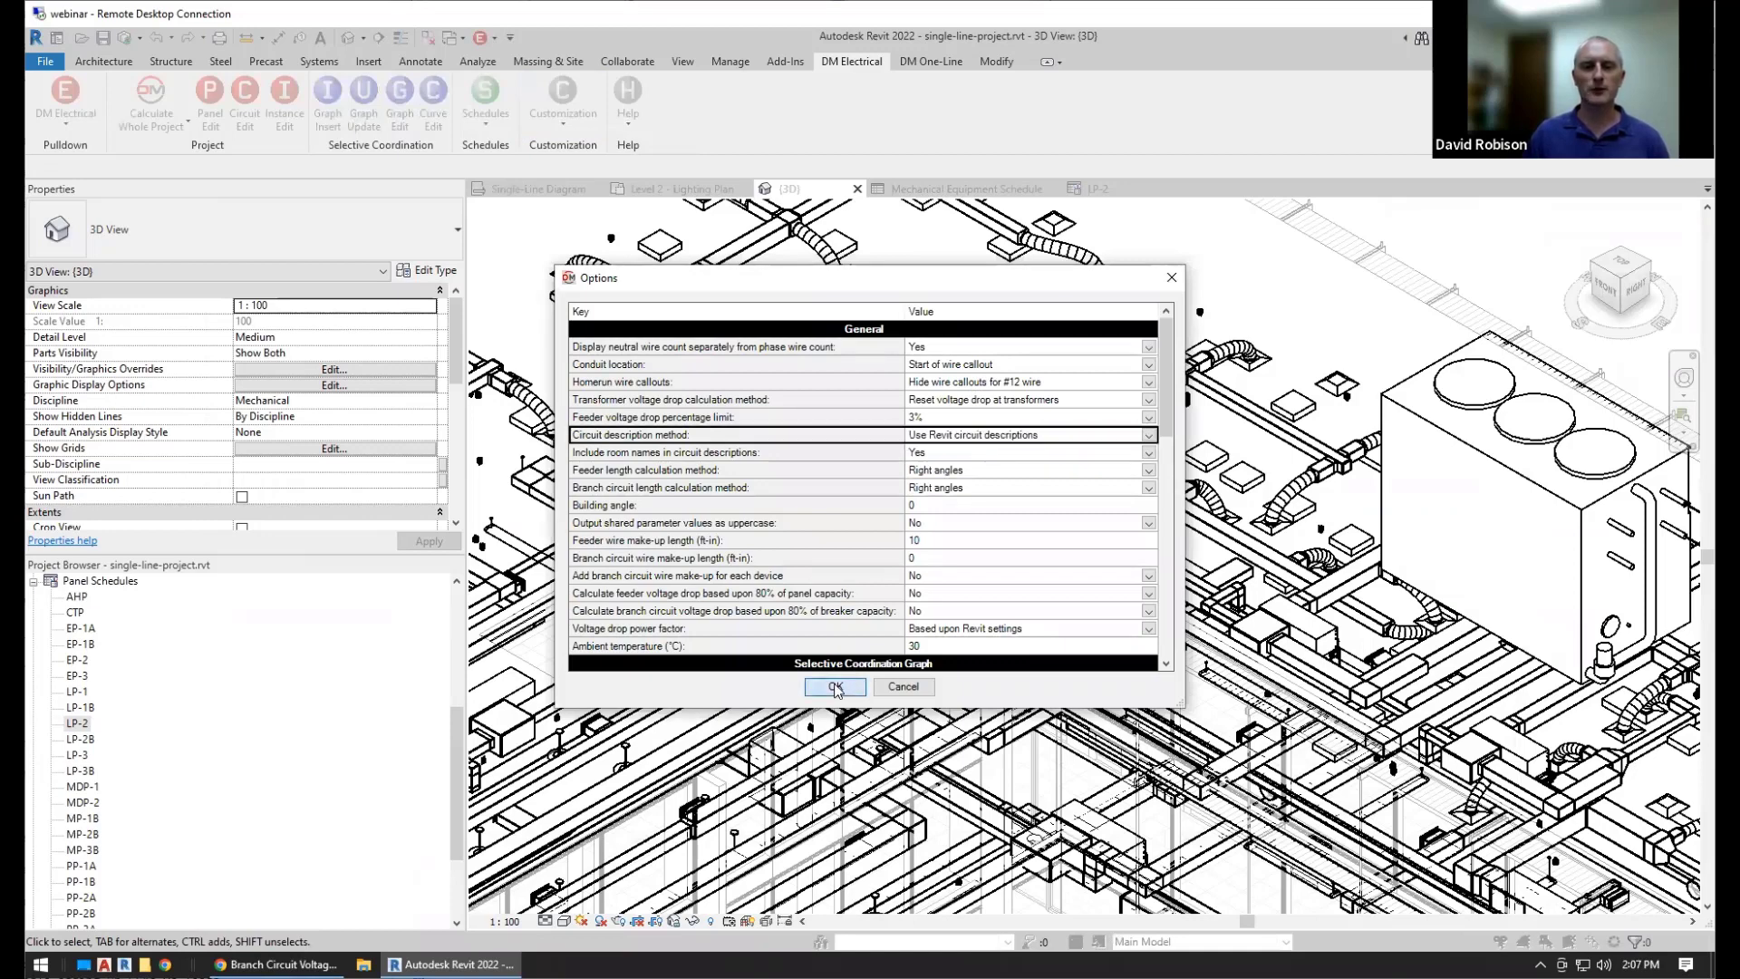
pyautogui.click(245, 99)
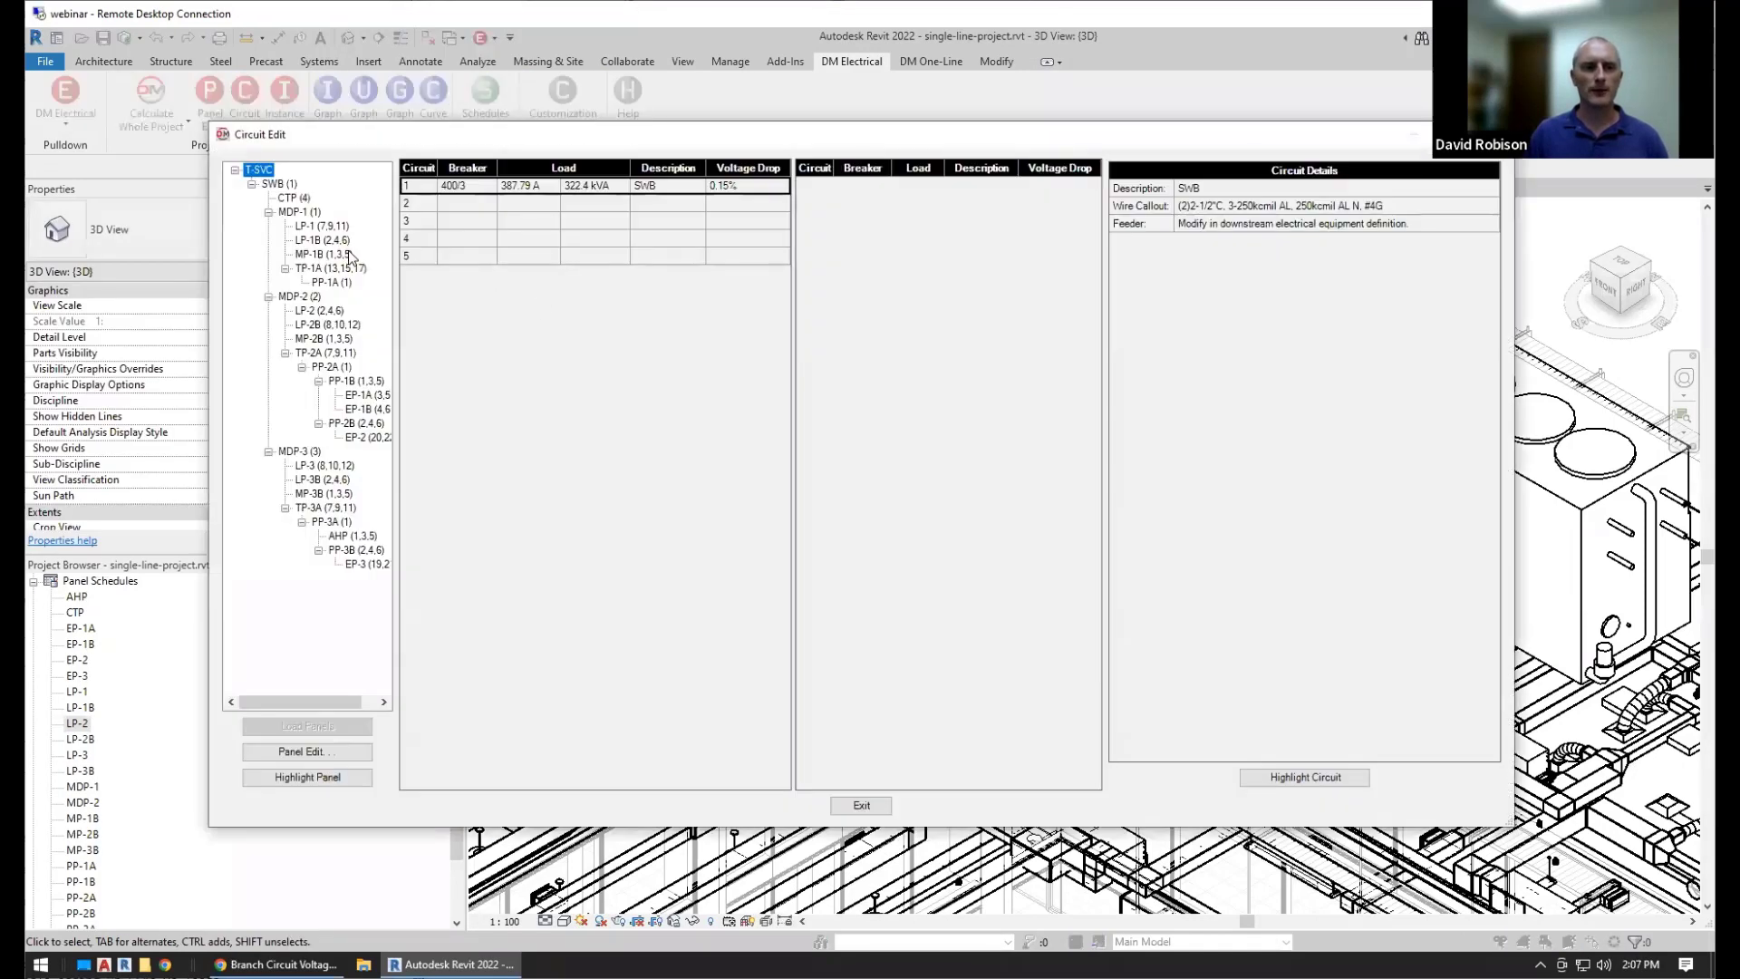
pyautogui.click(323, 312)
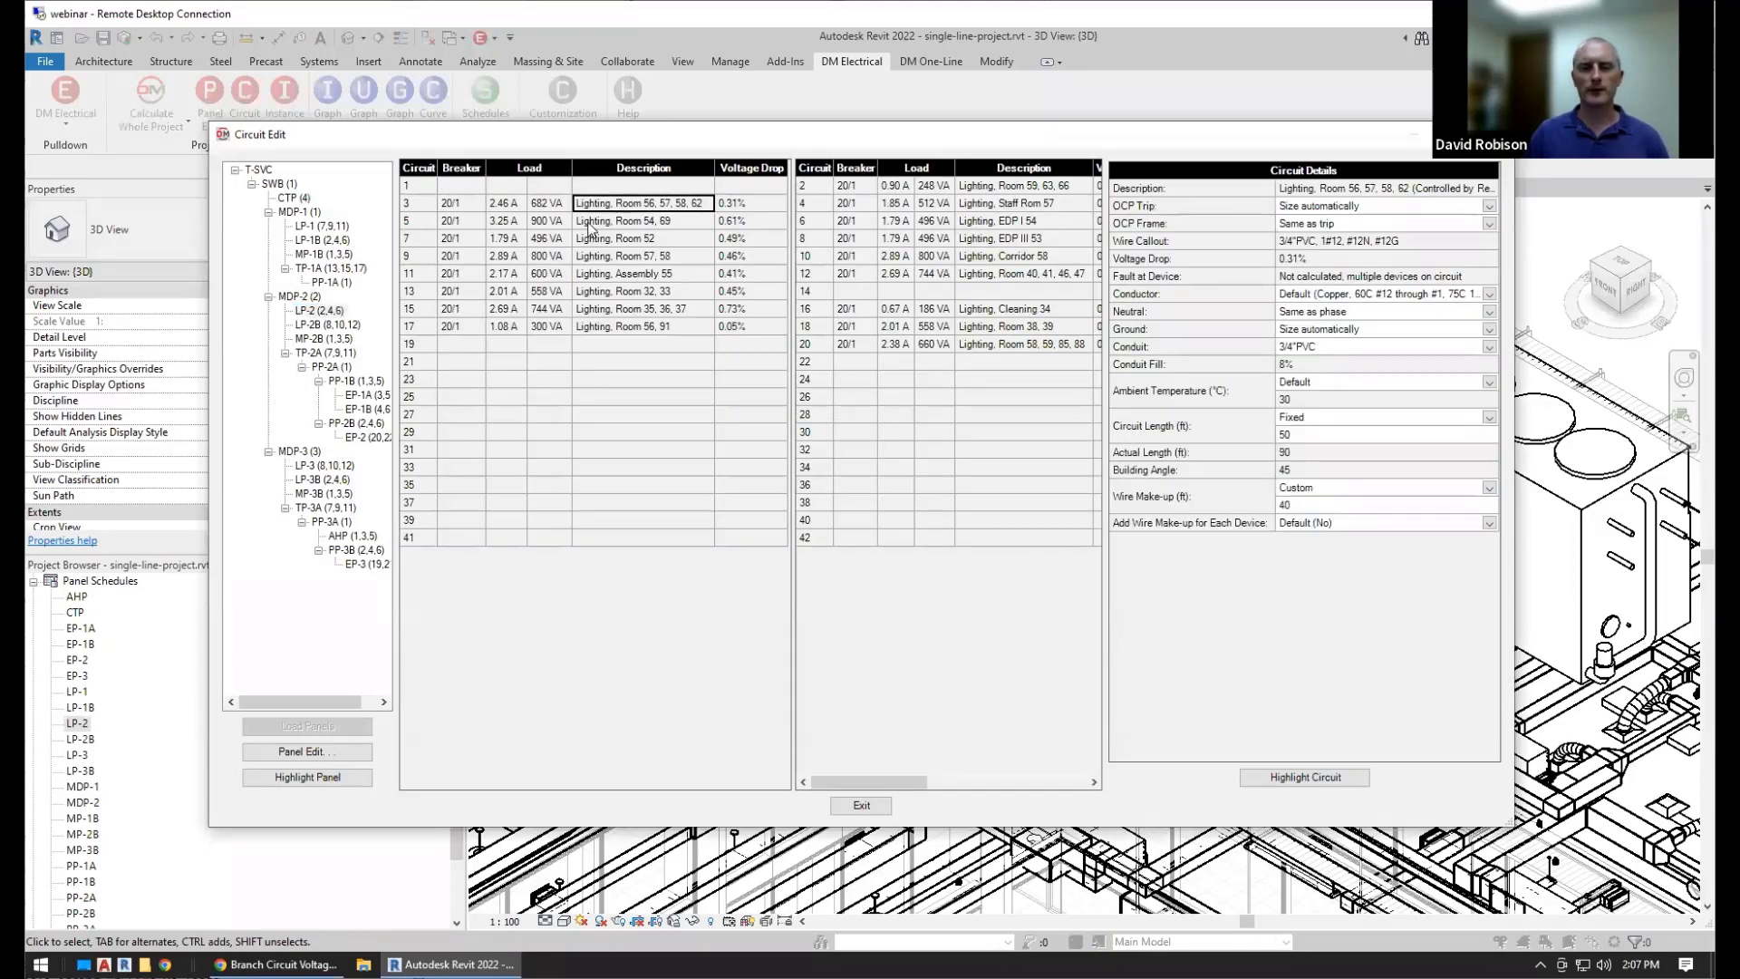
# Widen Circuit Edit and refresh circuit 3's details to show Prefix, Suffix and Replacement fields
pyautogui.click(1336, 191)
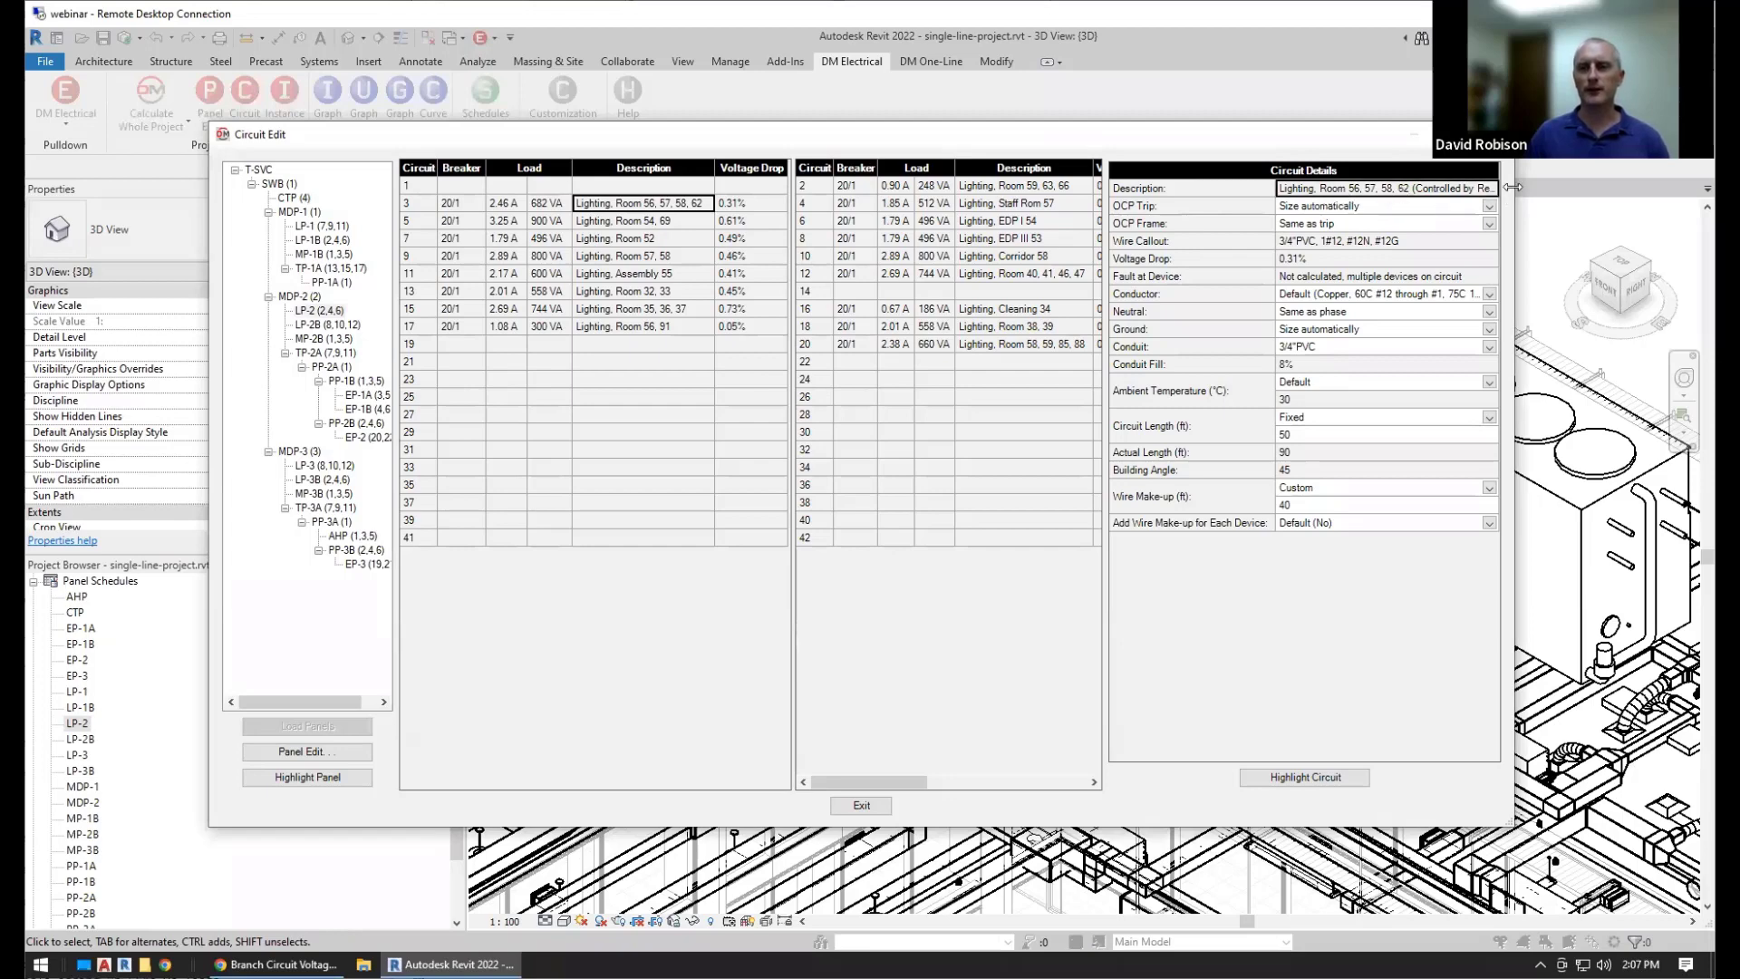
pyautogui.moveTo(1512, 187); pyautogui.dragTo(1696, 188)
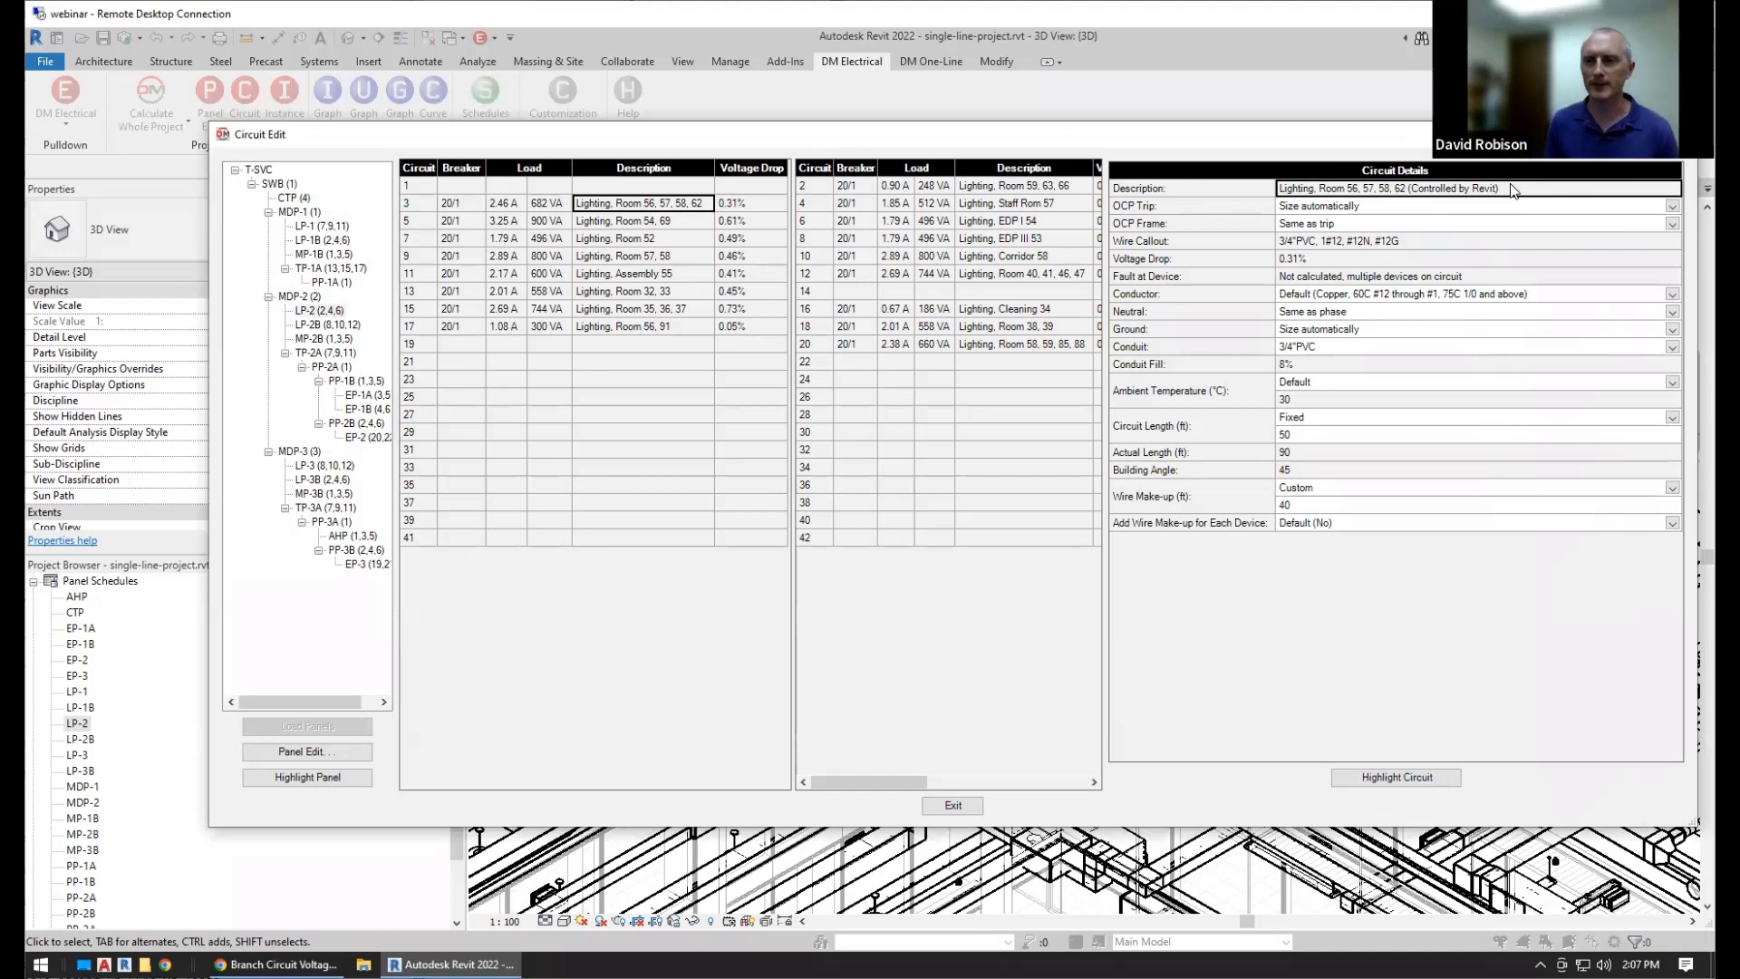
pyautogui.click(1511, 188)
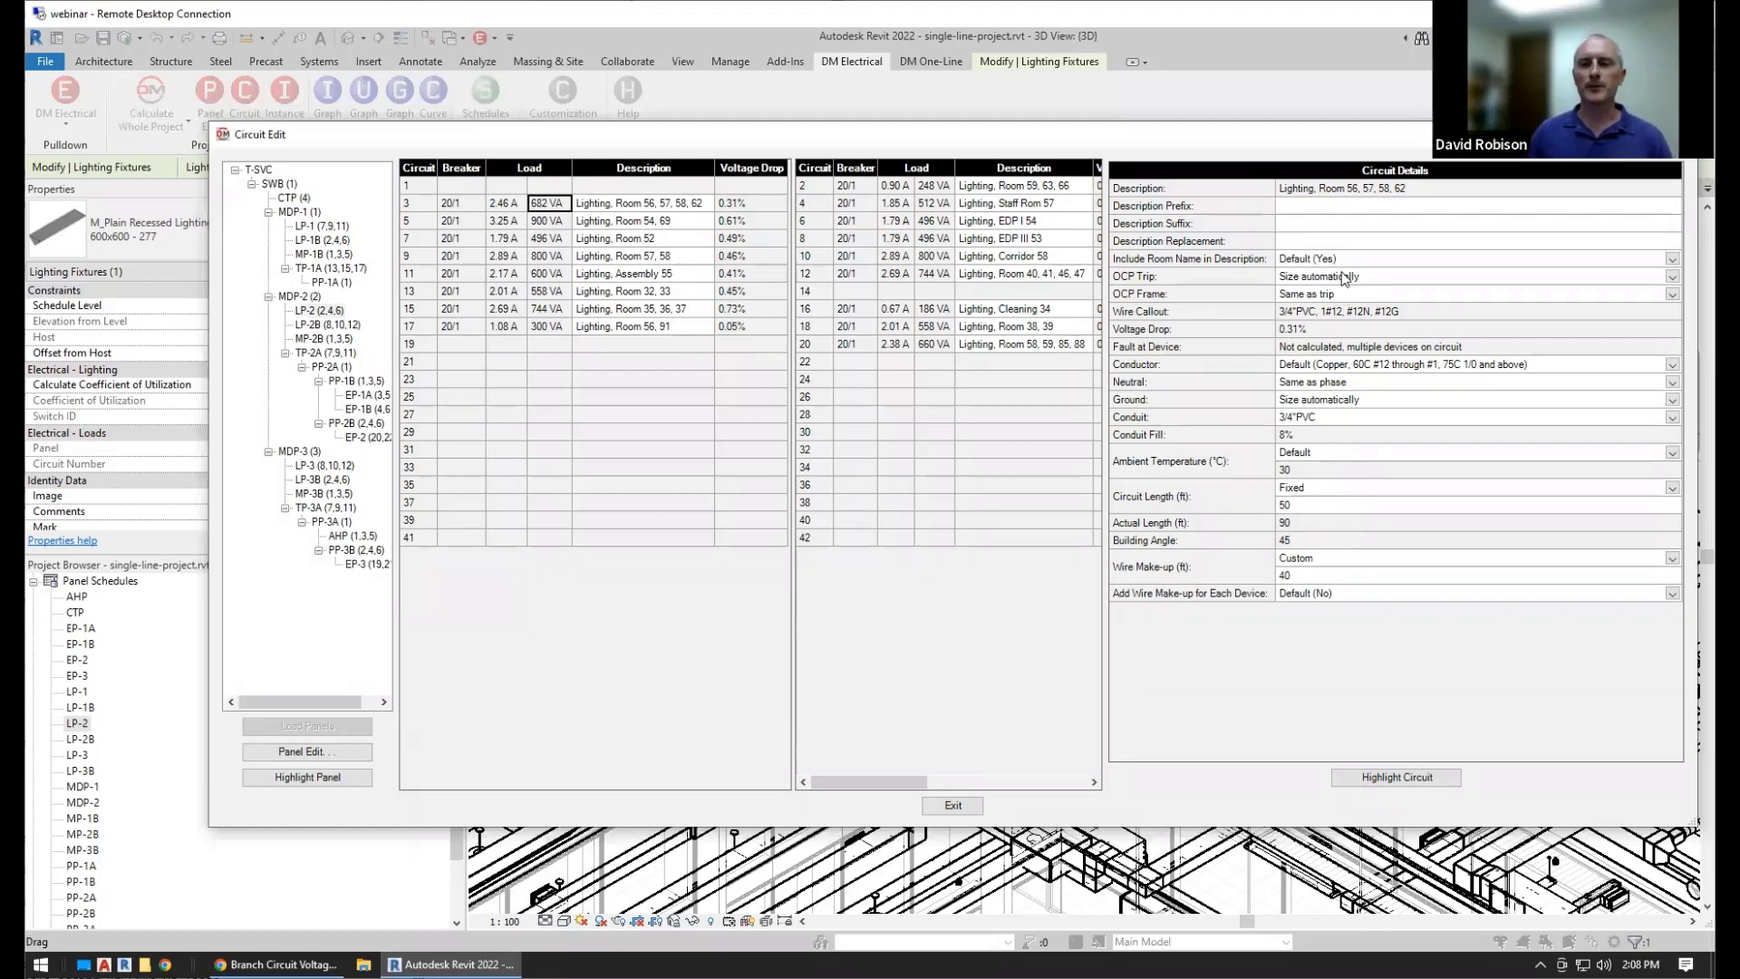
pyautogui.click(1340, 190)
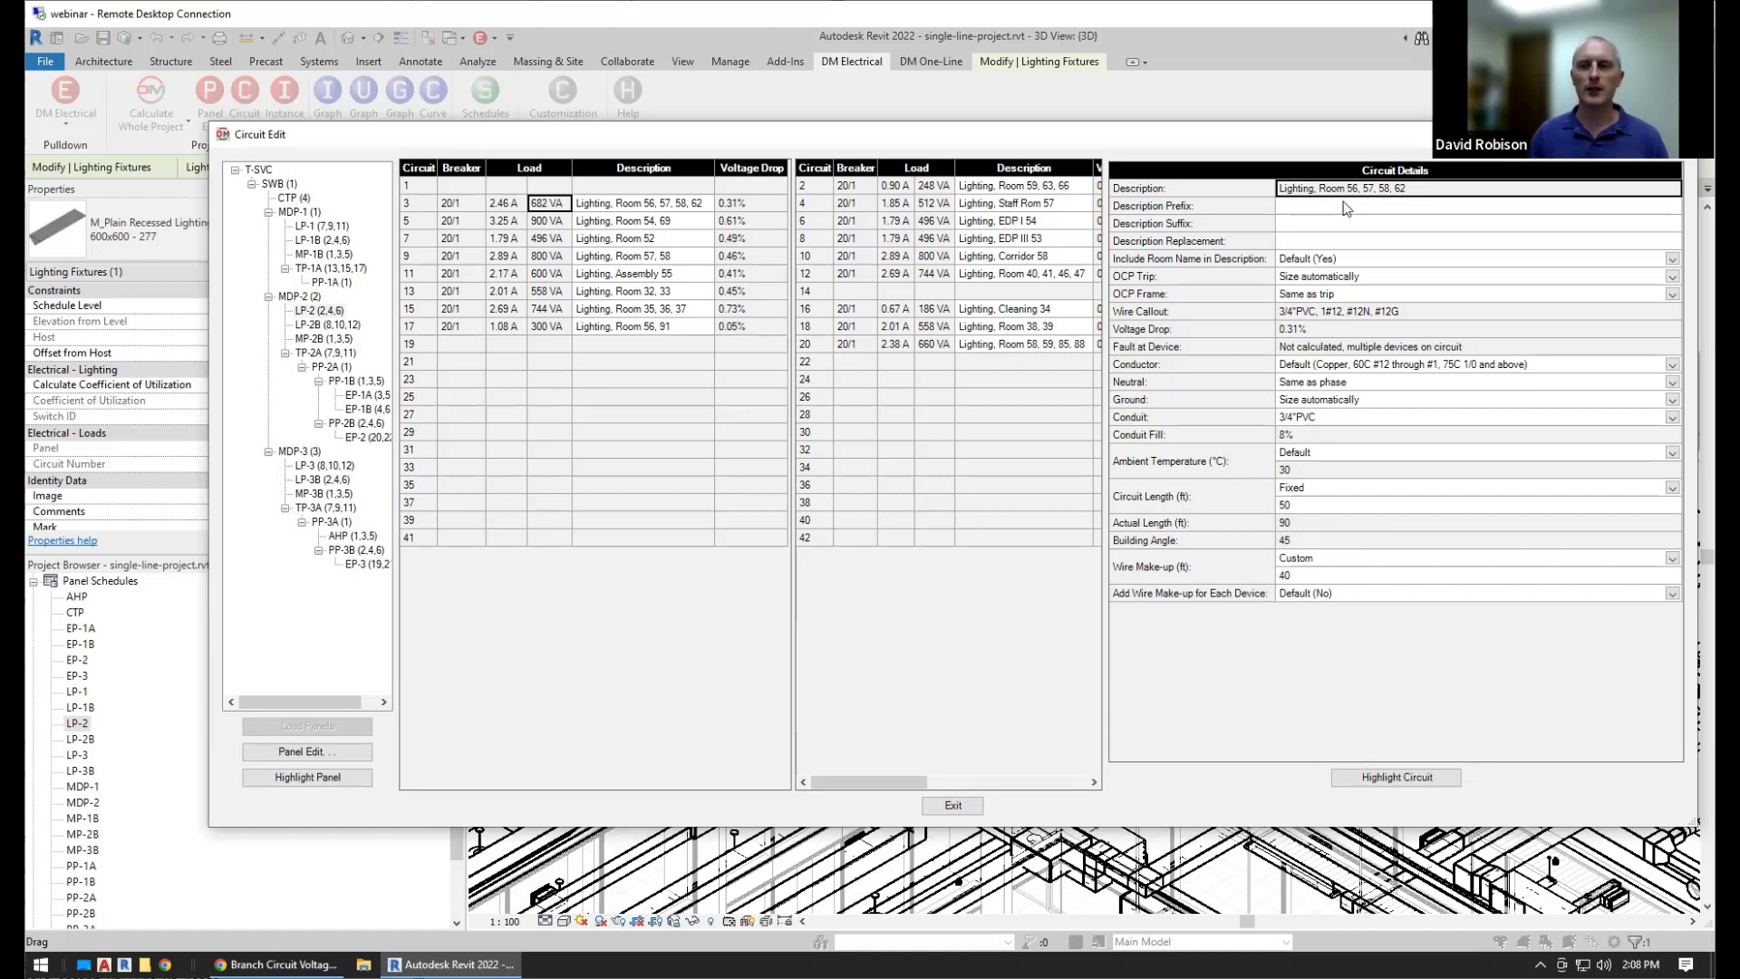
# Move circuit 3's (E) from the Description Prefix into the Description Suffix
pyautogui.click(1345, 206)
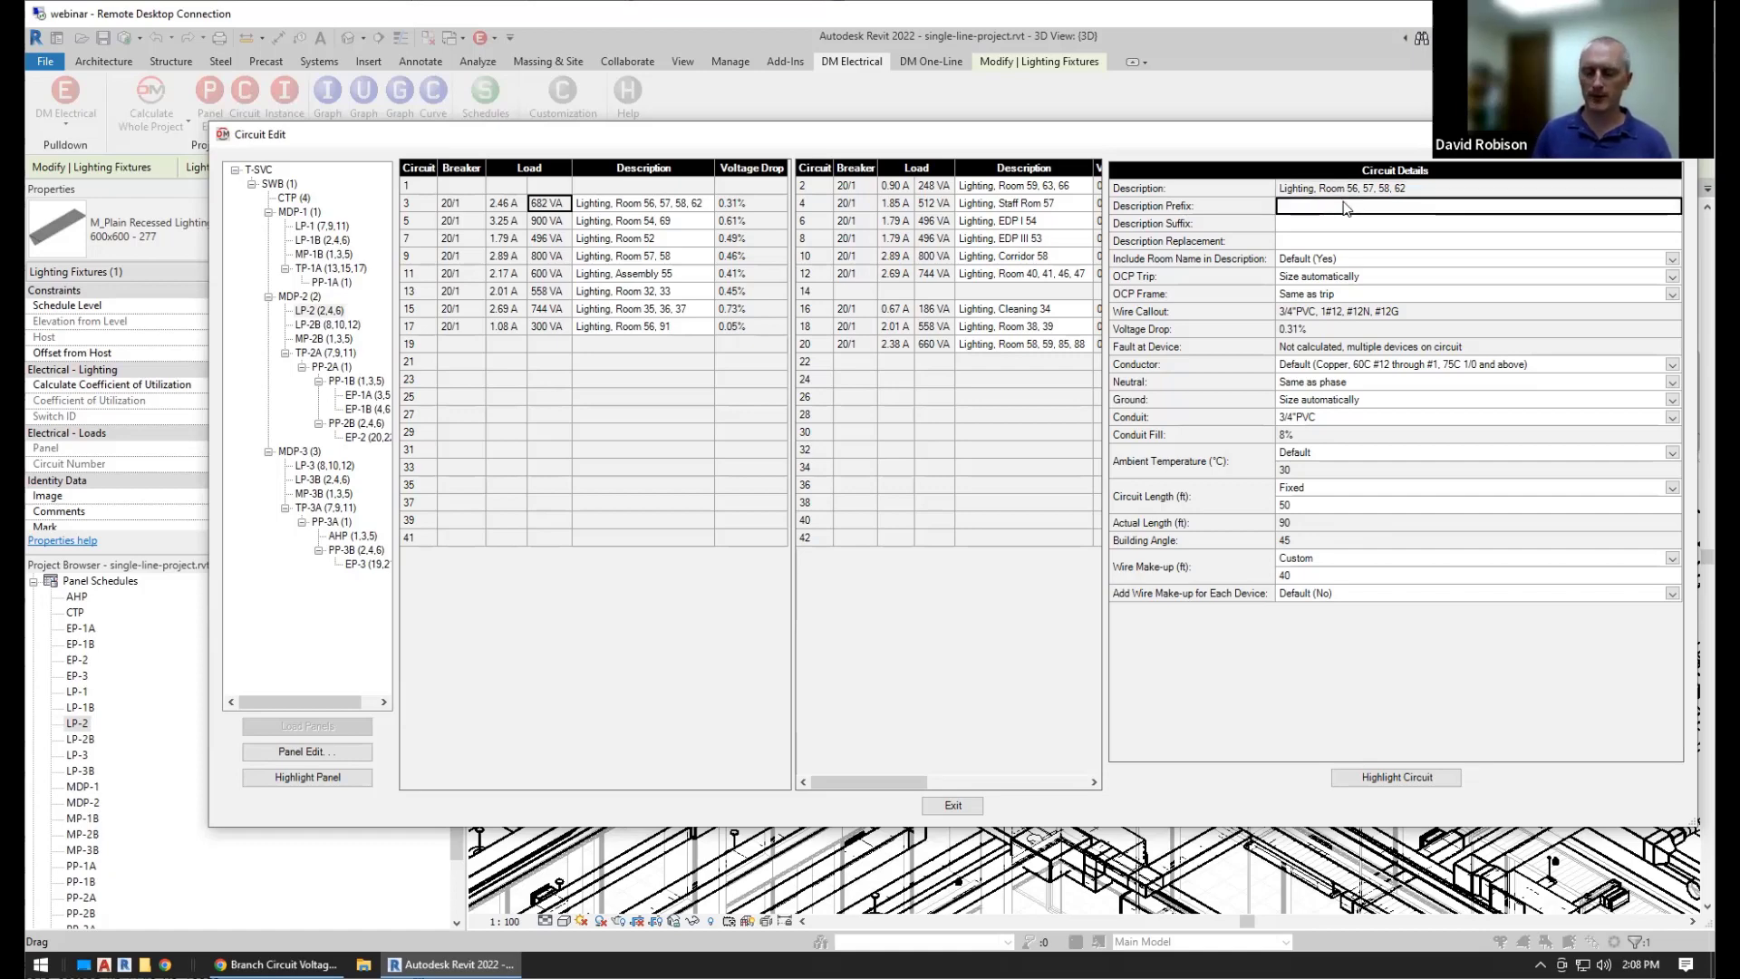
pyautogui.write('(')
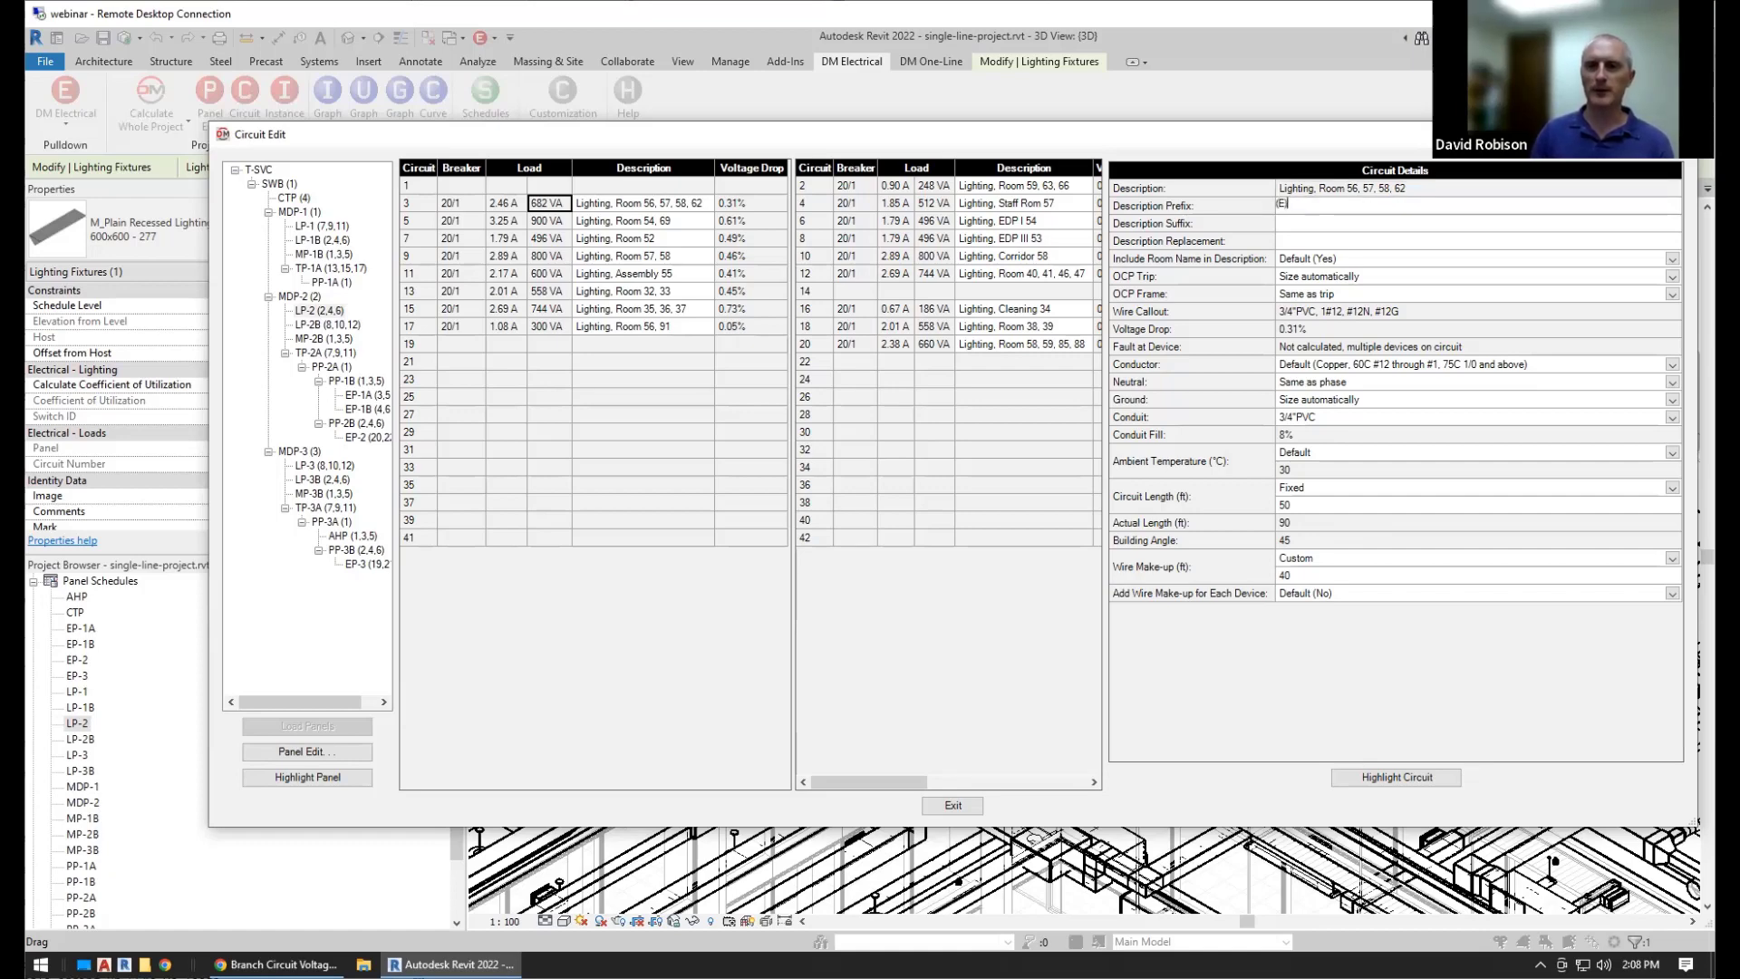
pyautogui.write('E)')
pyautogui.press('Return')
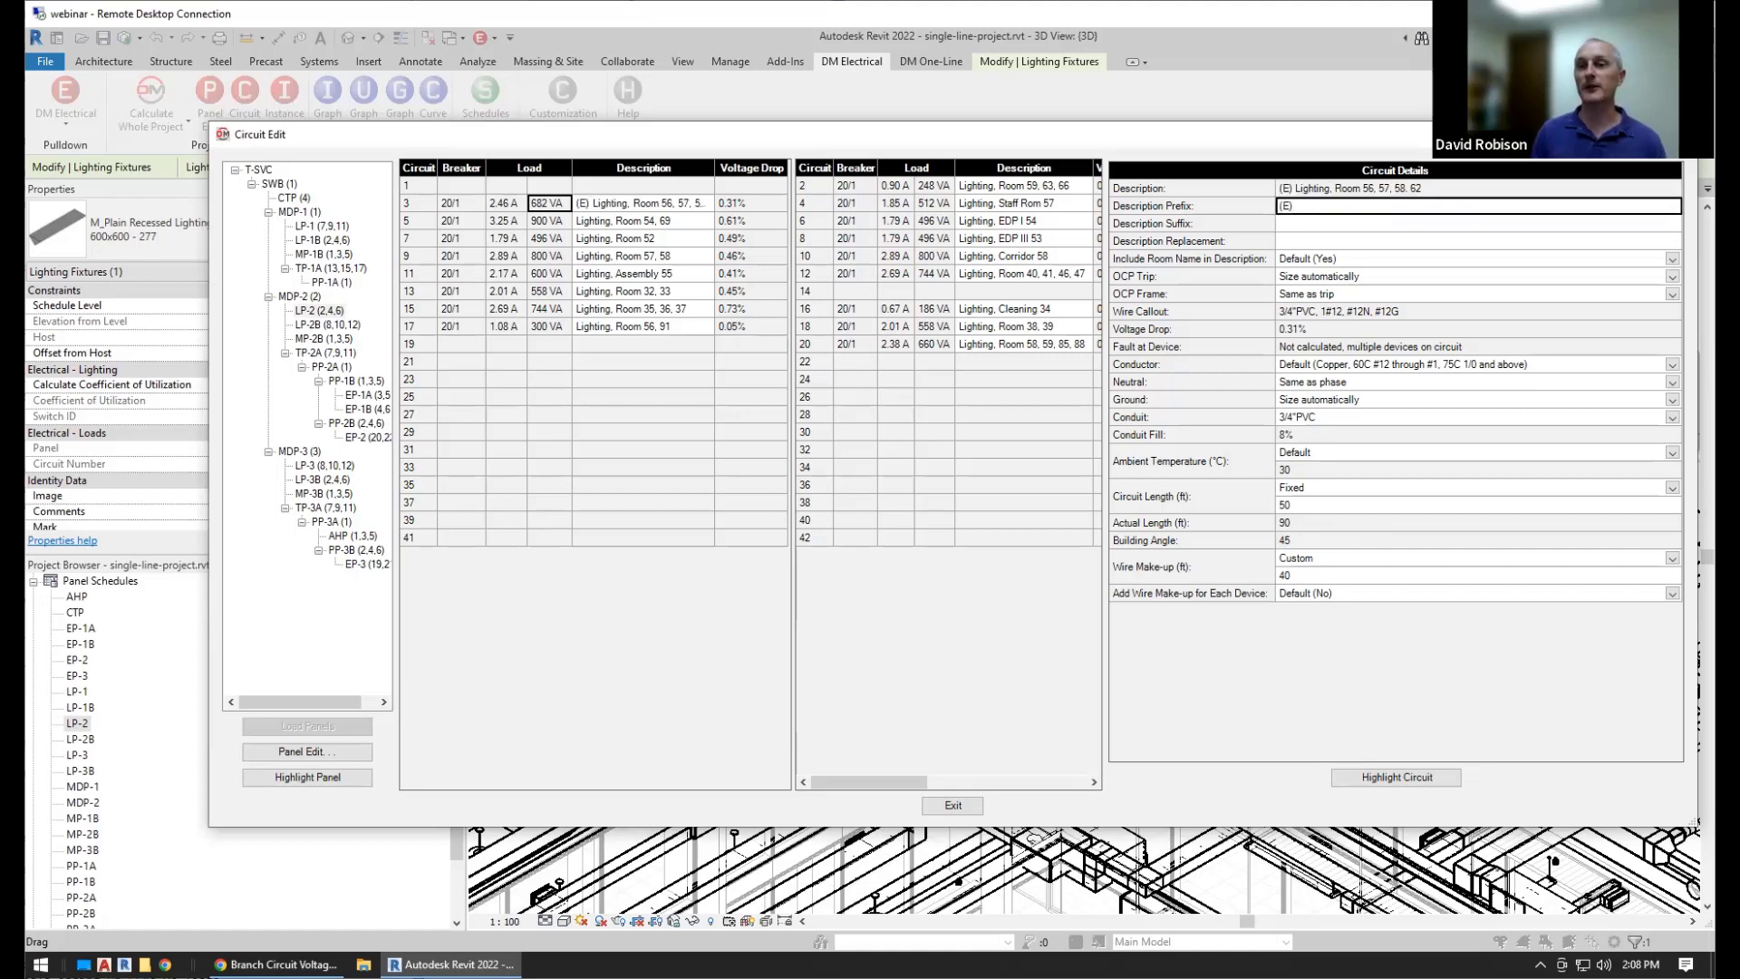
pyautogui.press('Tab')
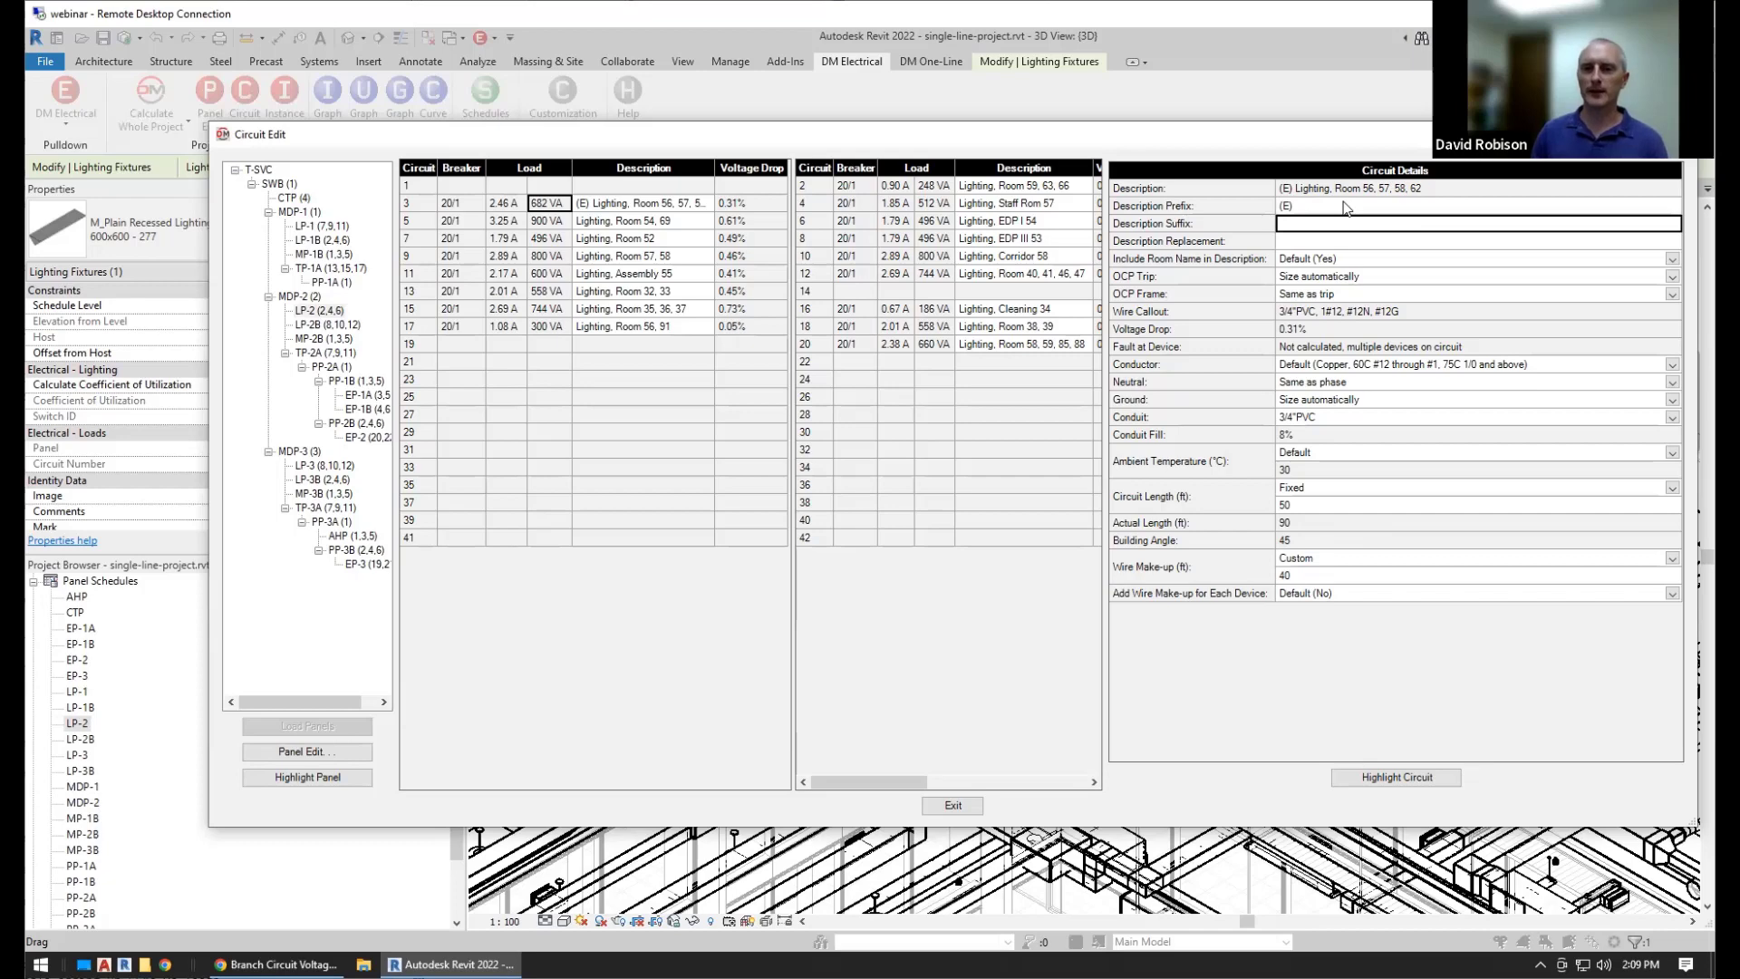
pyautogui.click(1346, 207)
pyautogui.press('BackSpace')
pyautogui.press('BackSpace')
pyautogui.press('BackSpace')
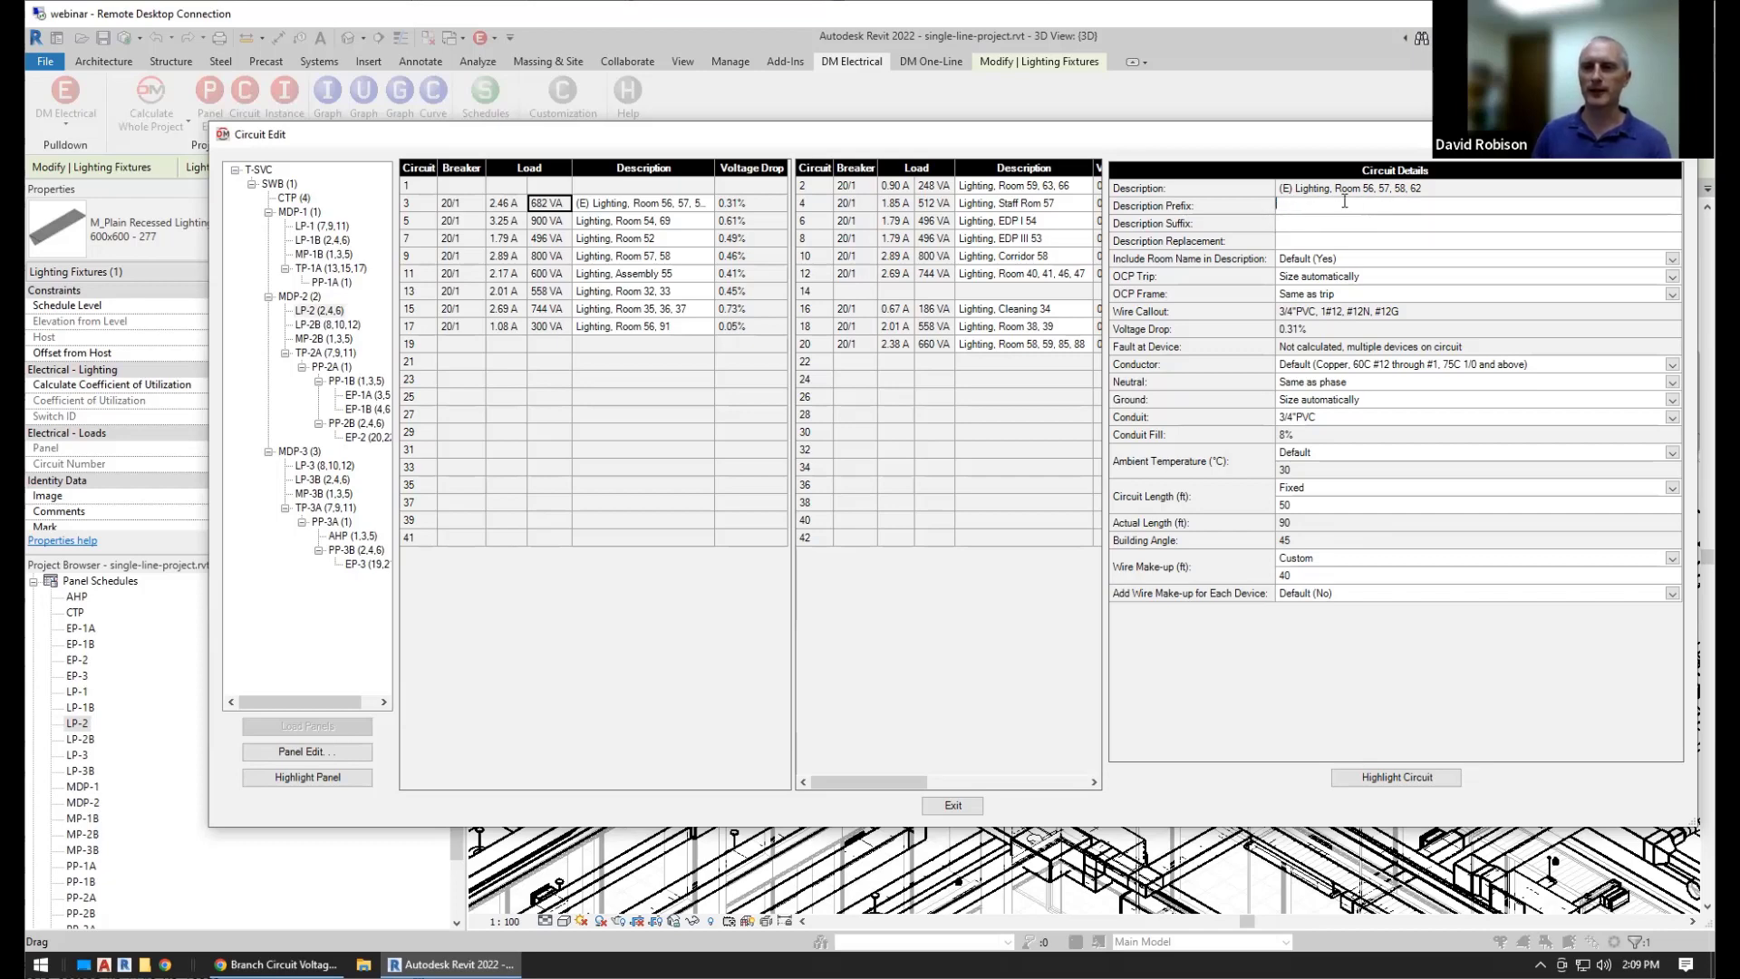
pyautogui.press('Tab')
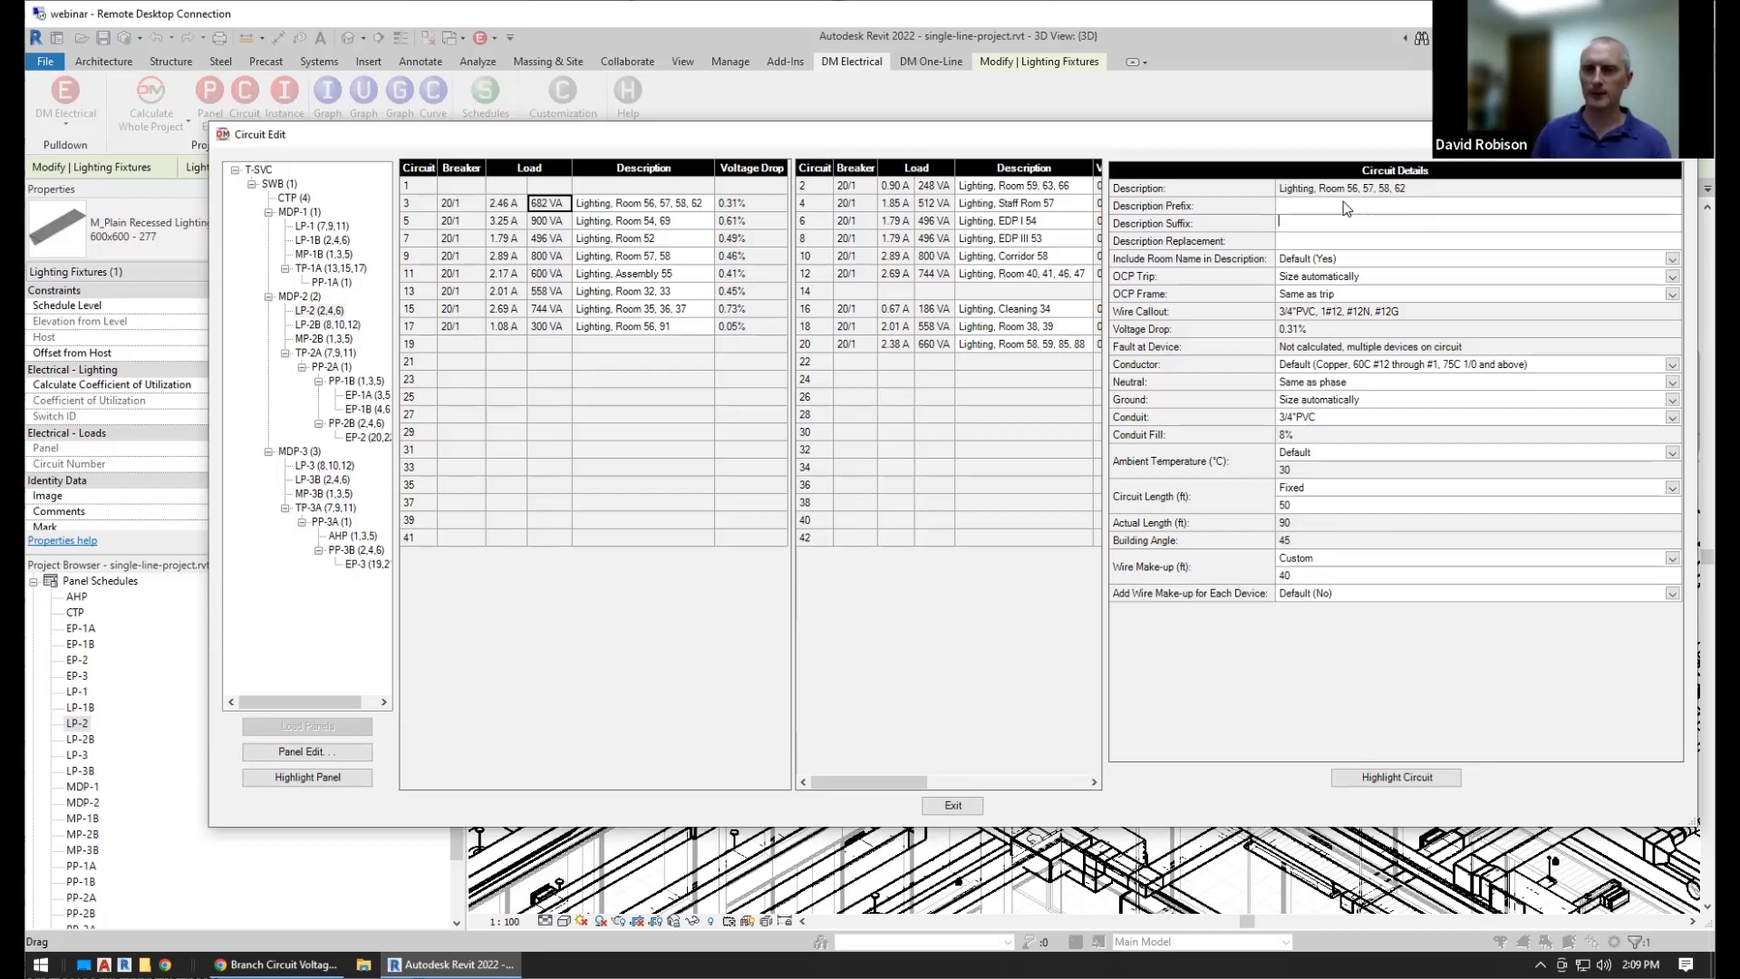
pyautogui.write('(E)')
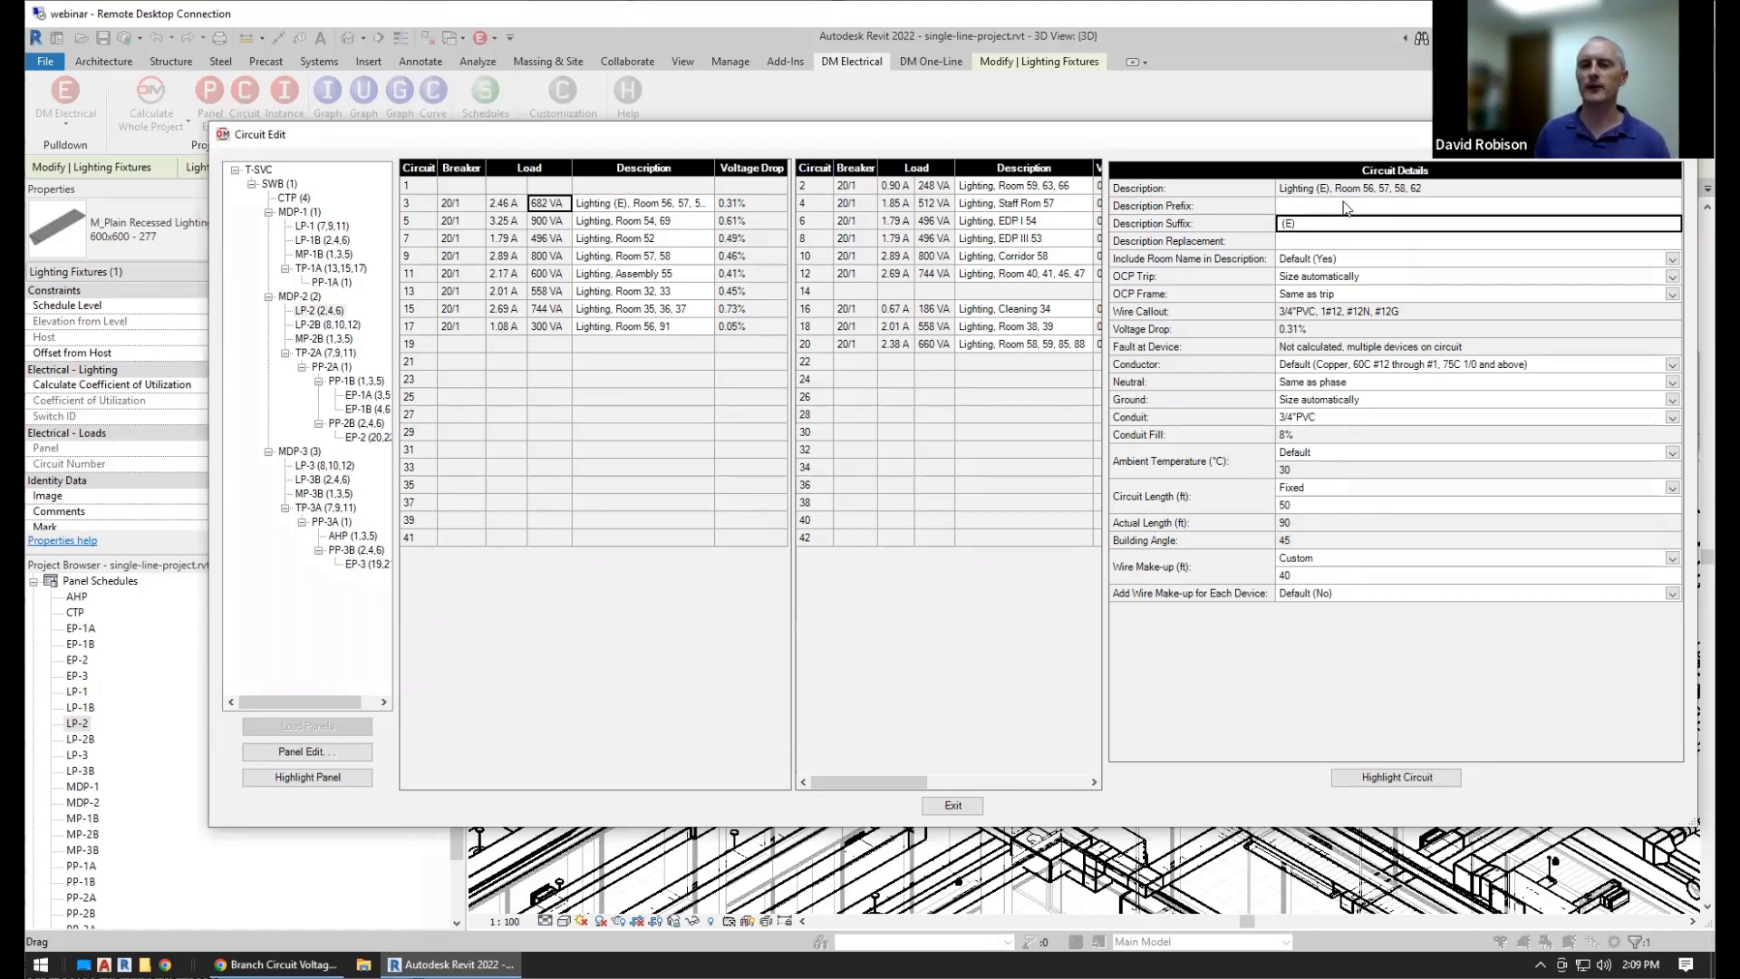
pyautogui.press('Tab')
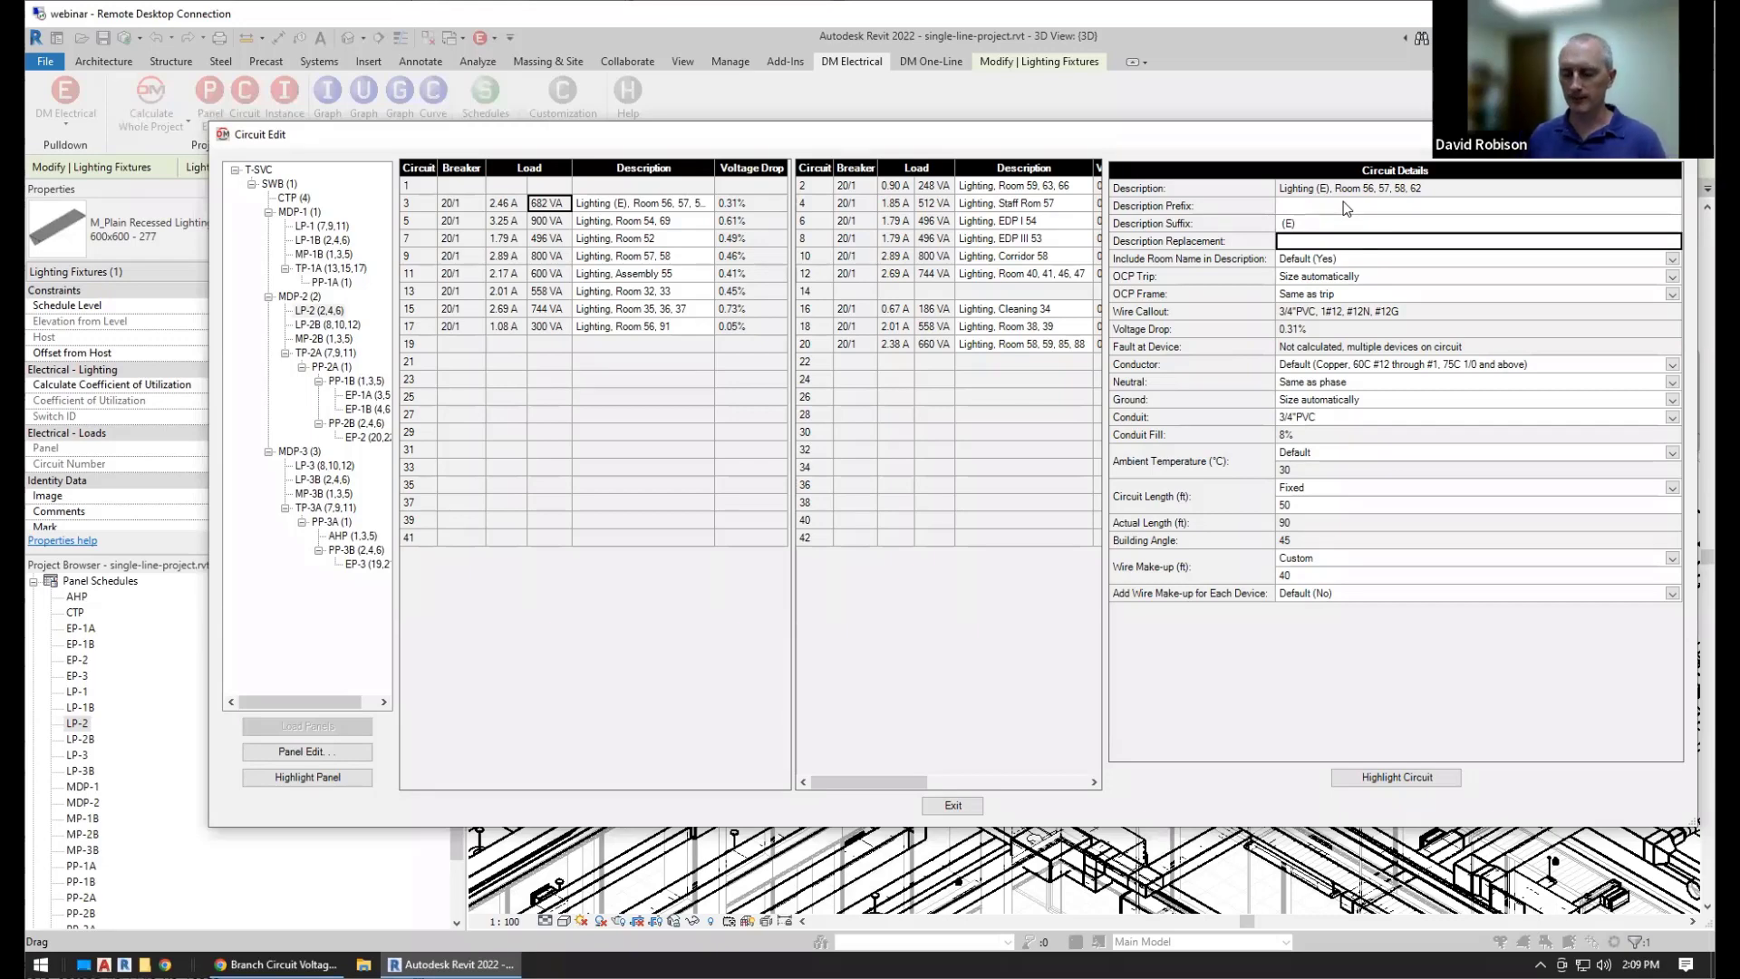
# Enter 'Replace' as circuit 3's Description Replacement, then clear it again
pyautogui.write('Replace')
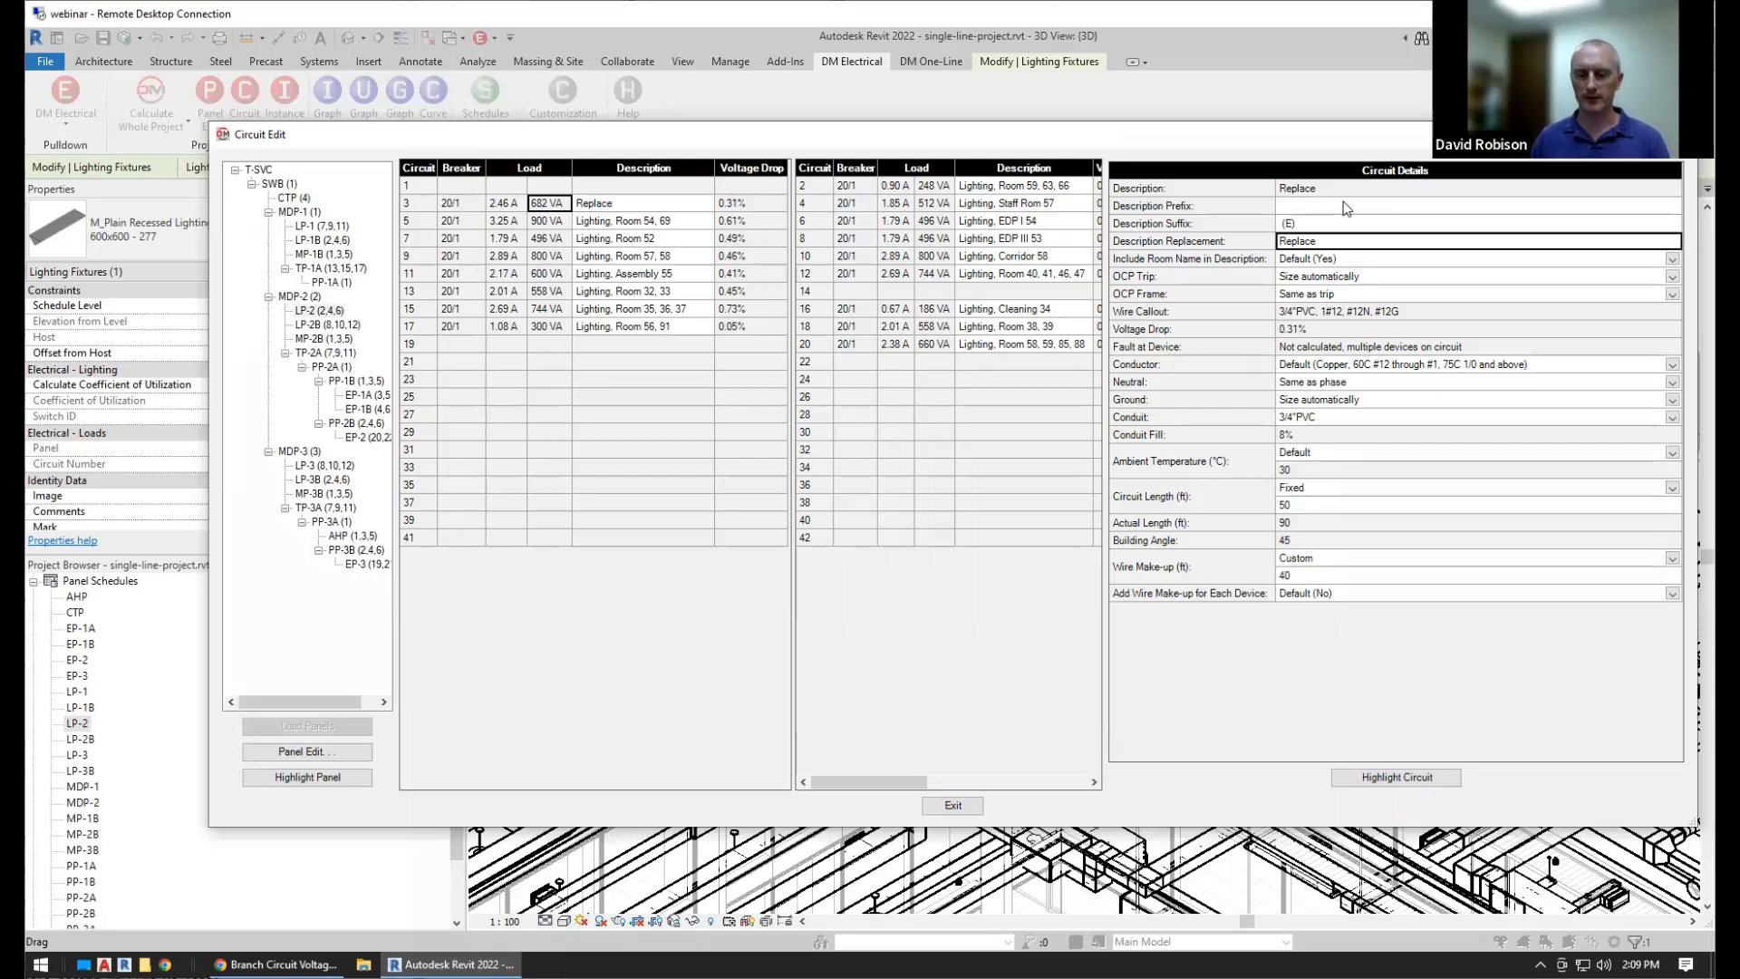
pyautogui.press('BackSpace')
pyautogui.press('Tab')
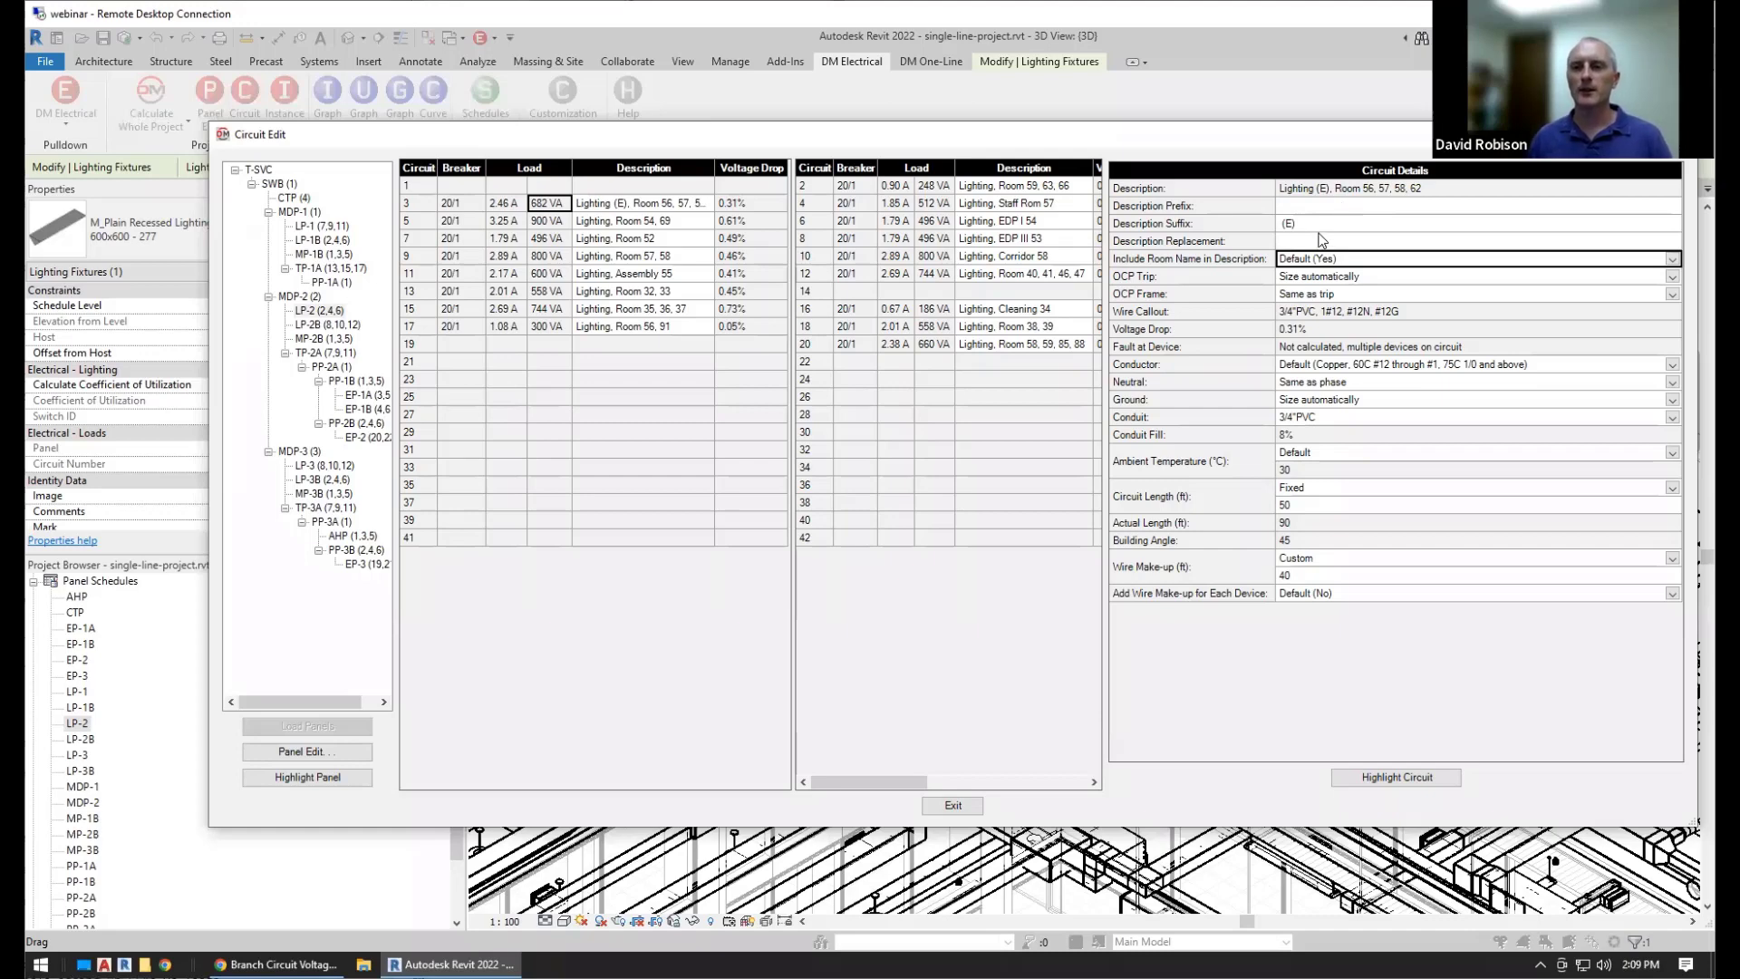
# Set Include Room Name in Description to No for circuit 3, then return to the Chrome article
pyautogui.click(1327, 259)
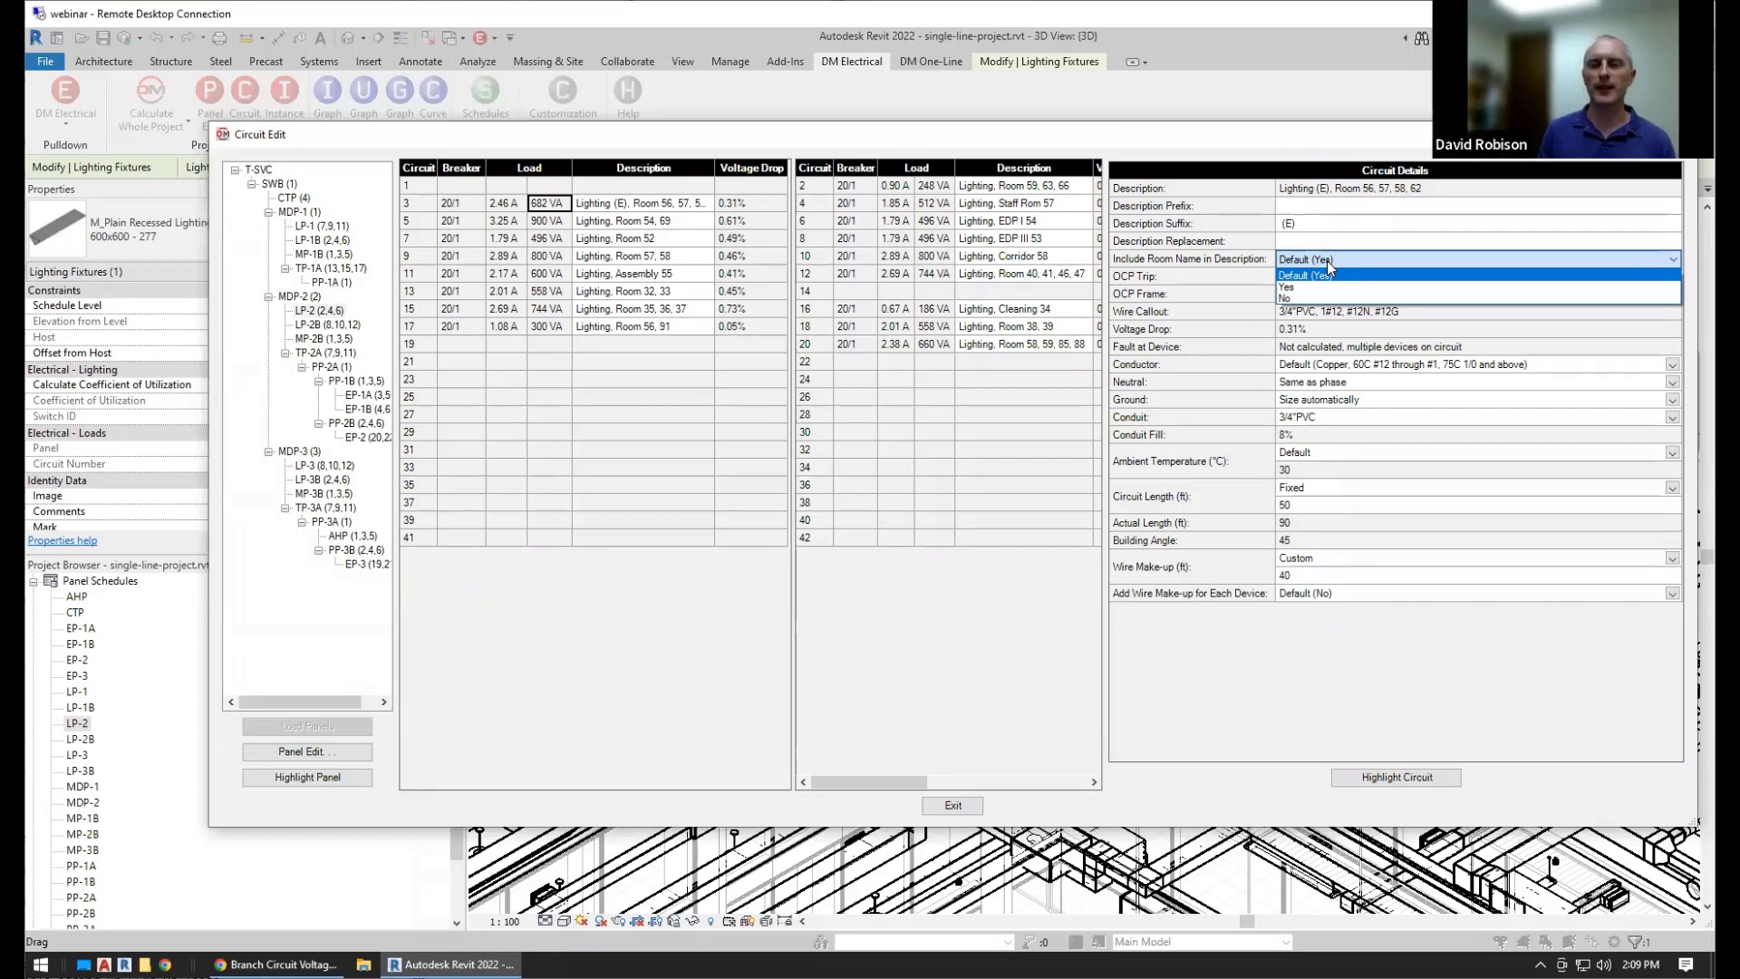
pyautogui.press('Down')
pyautogui.press('Down')
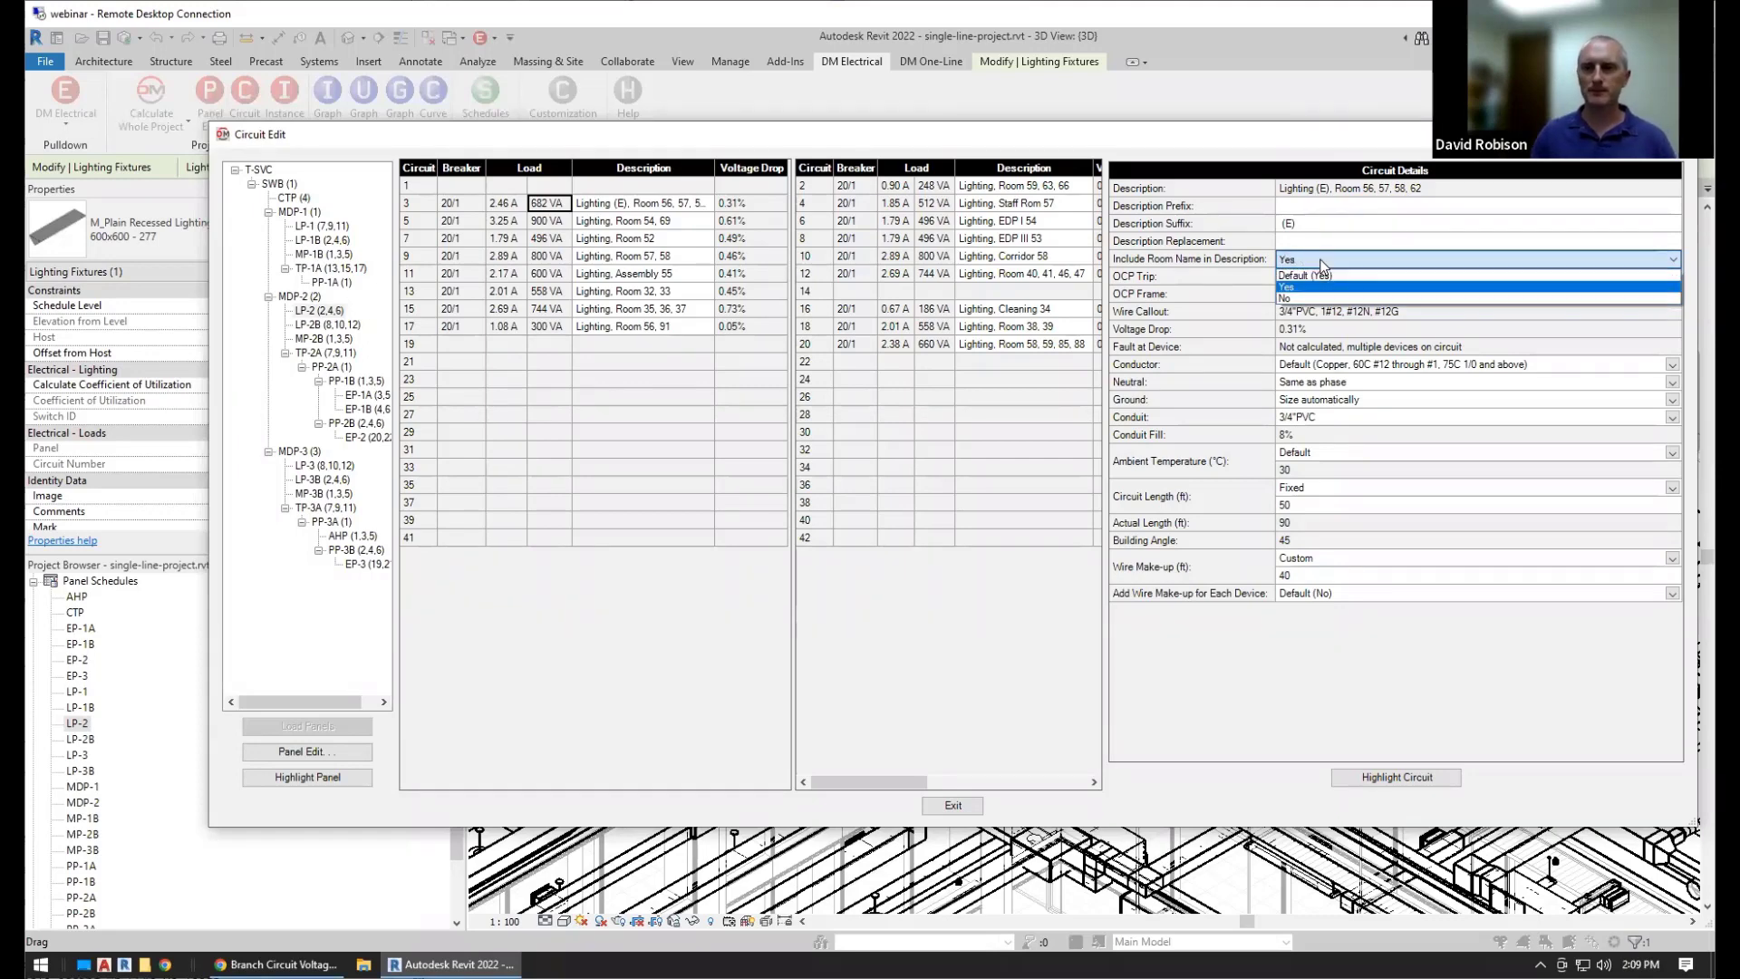
pyautogui.press('Return')
pyautogui.click(1208, 231)
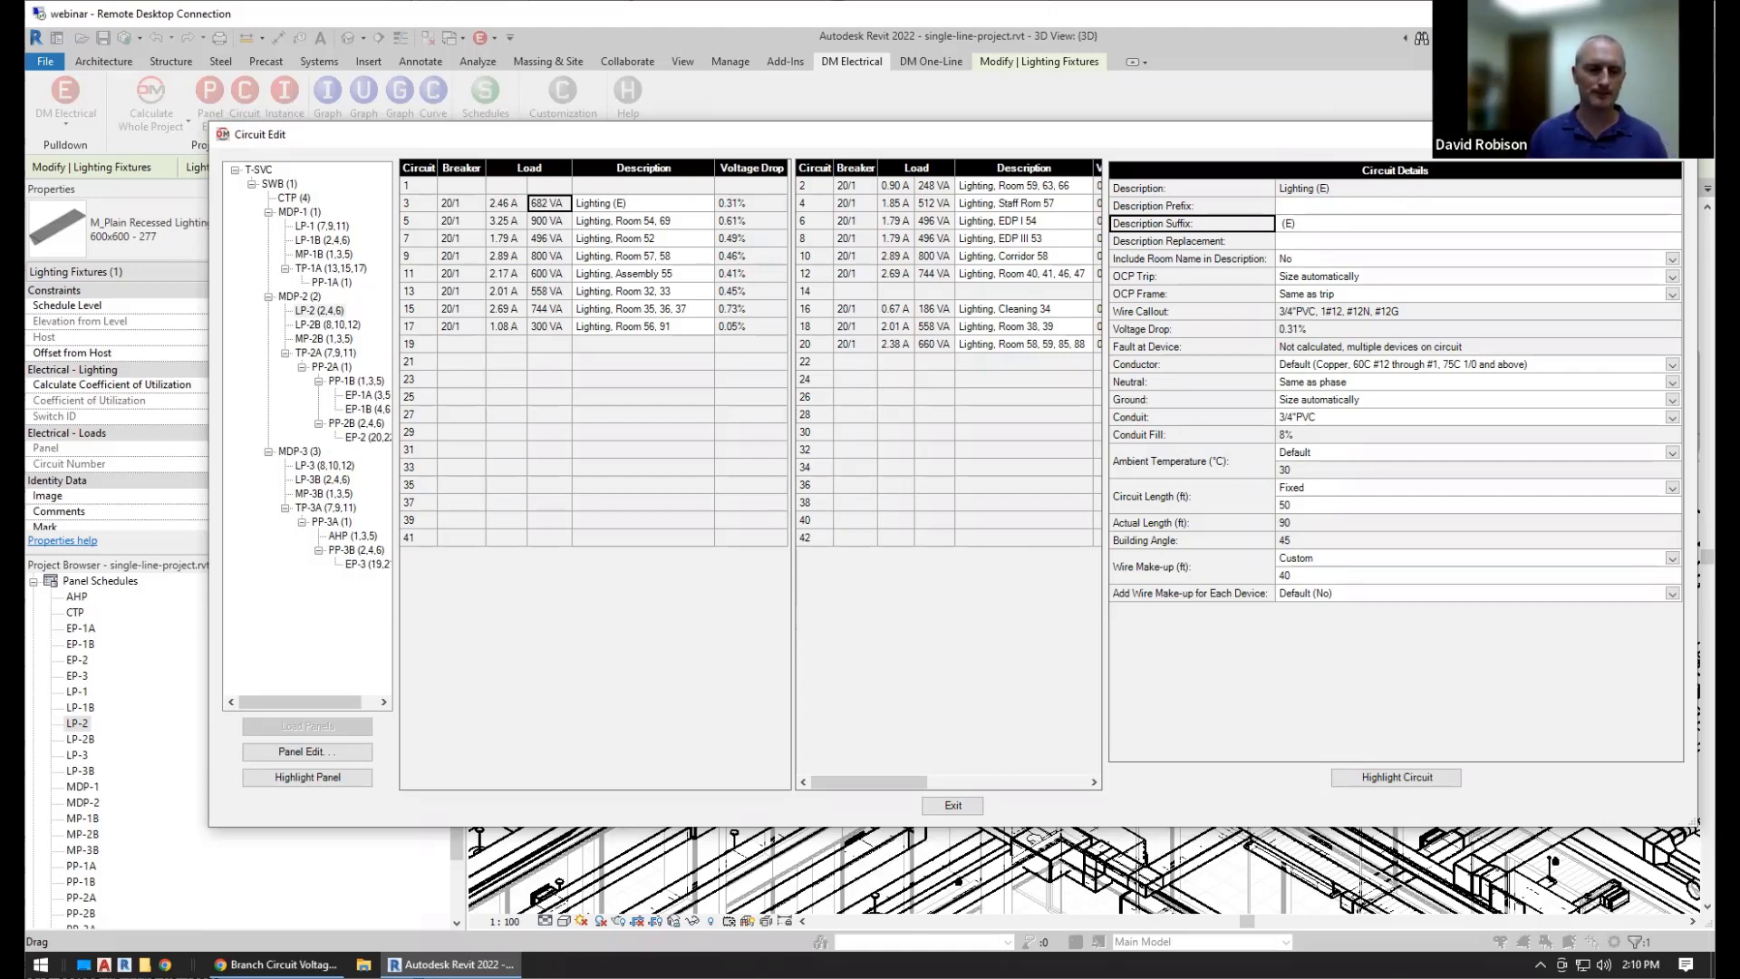
pyautogui.moveTo(272, 964)
pyautogui.click(271, 892)
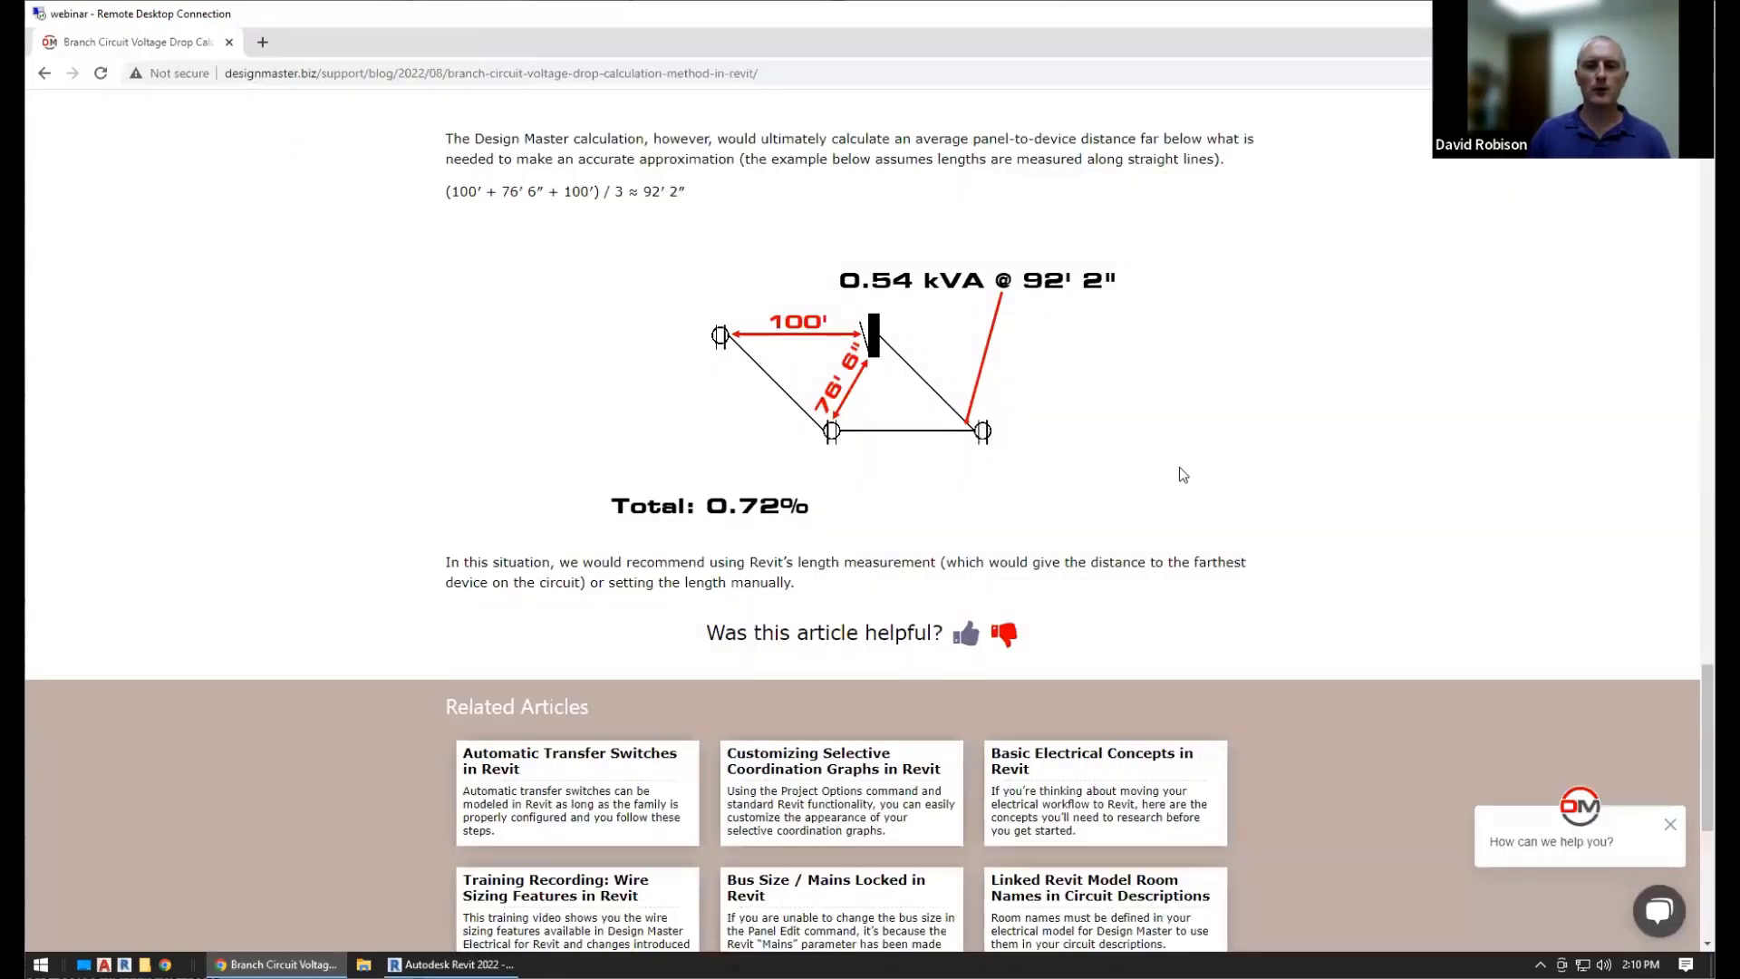
# Read the Linked Revit Model Room Names in Circuit Descriptions article, then return to Revit
pyautogui.press('Home')
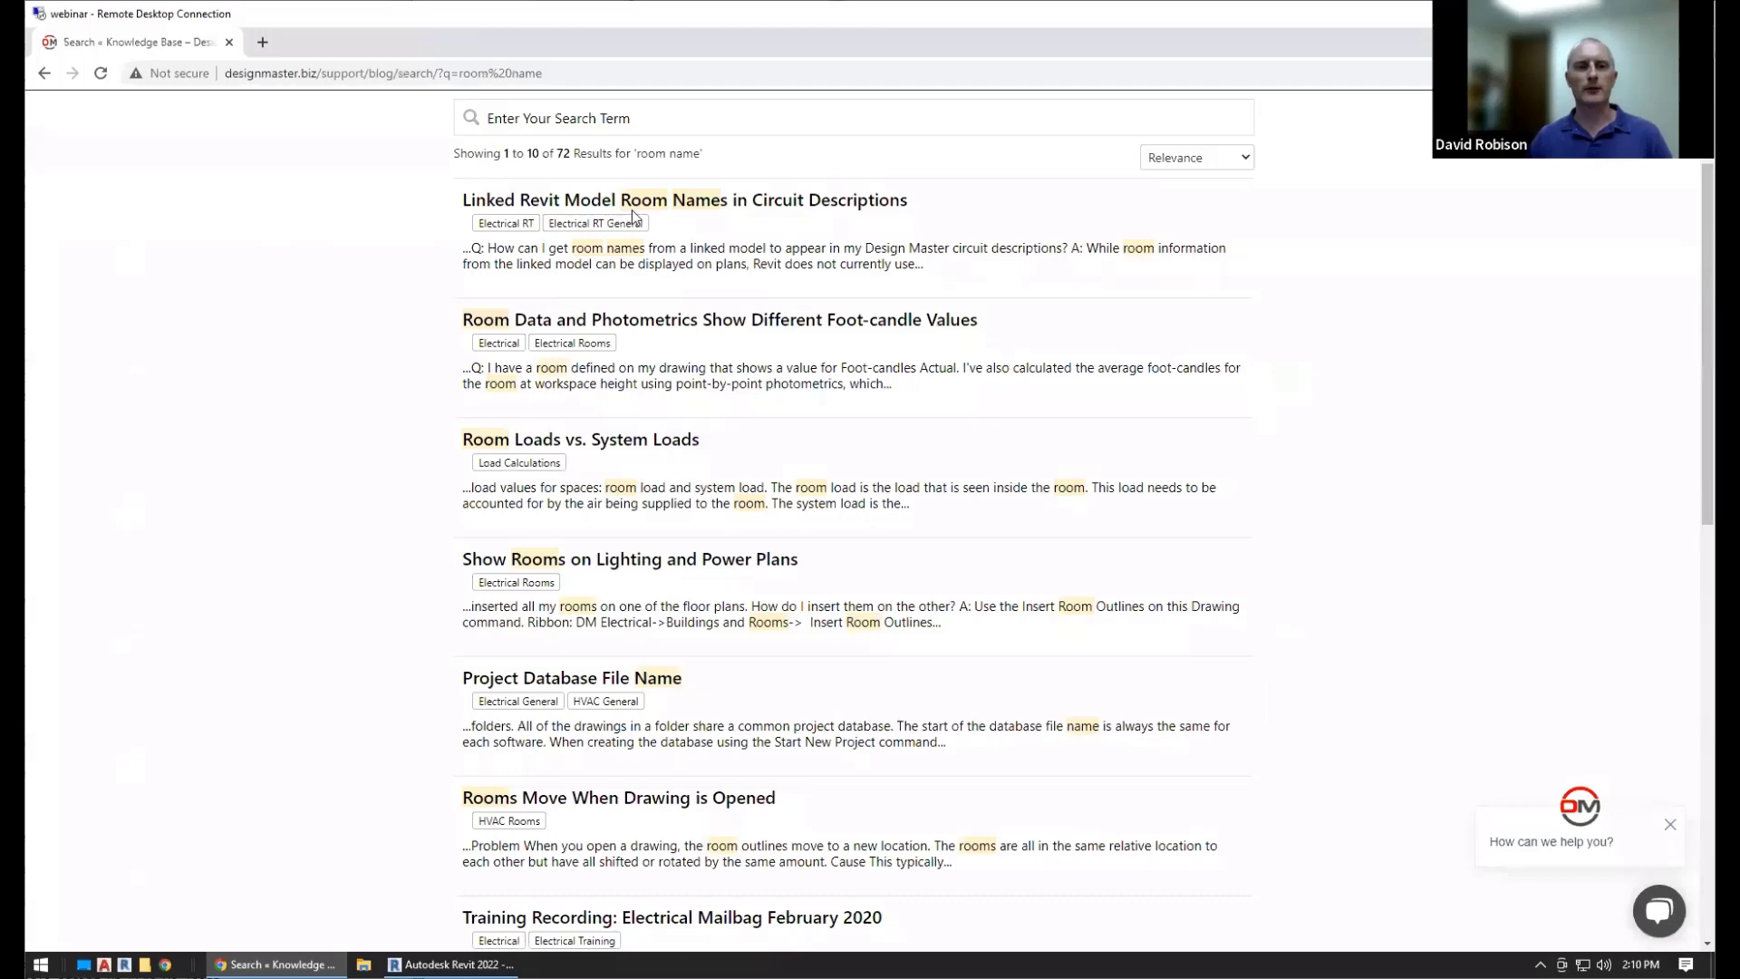
pyautogui.click(793, 206)
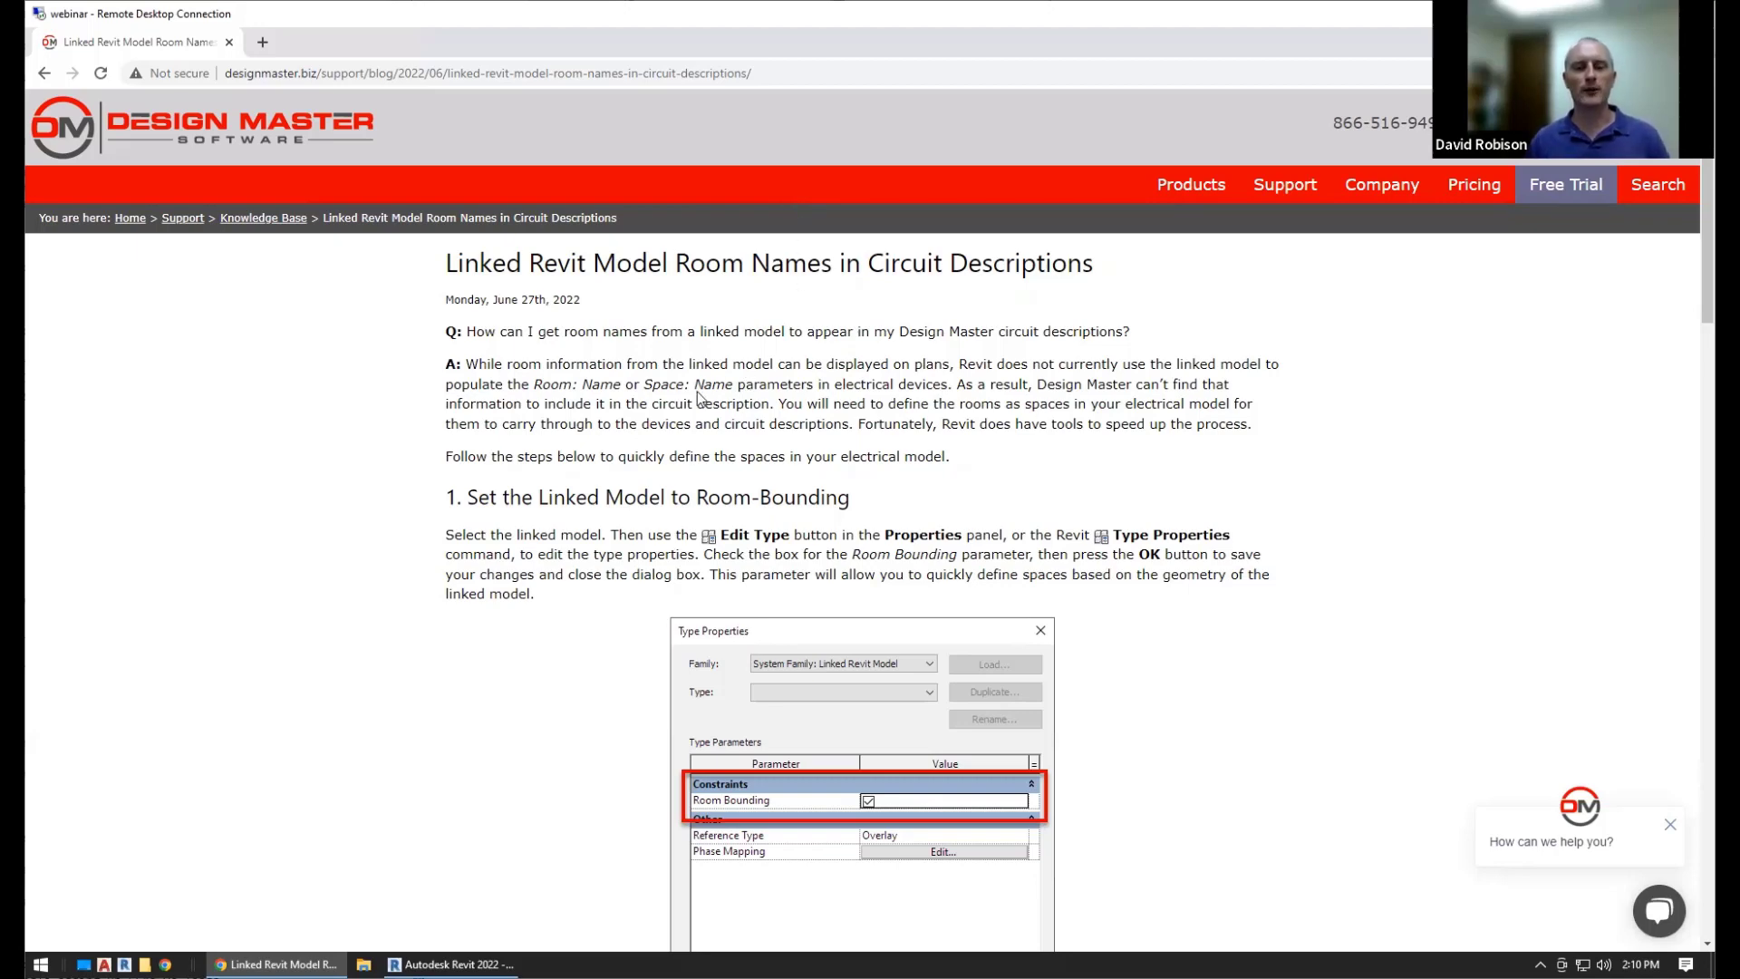
pyautogui.scroll(-3, 693, 396)
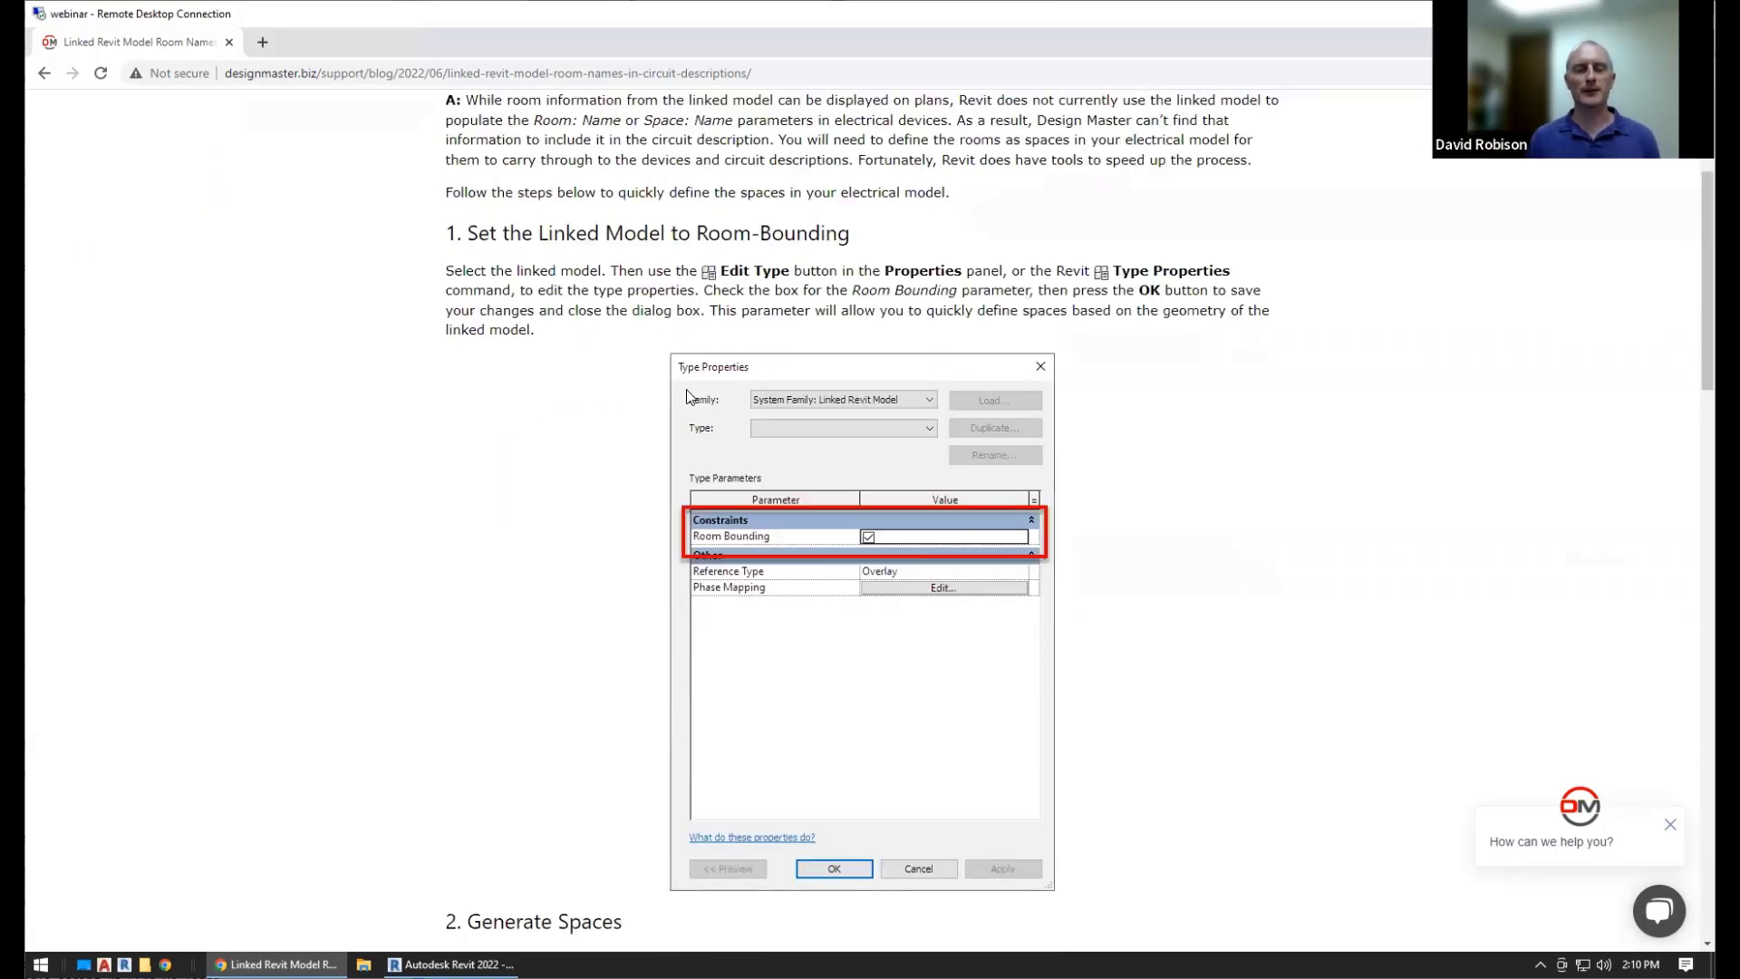
pyautogui.scroll(-9, 572, 458)
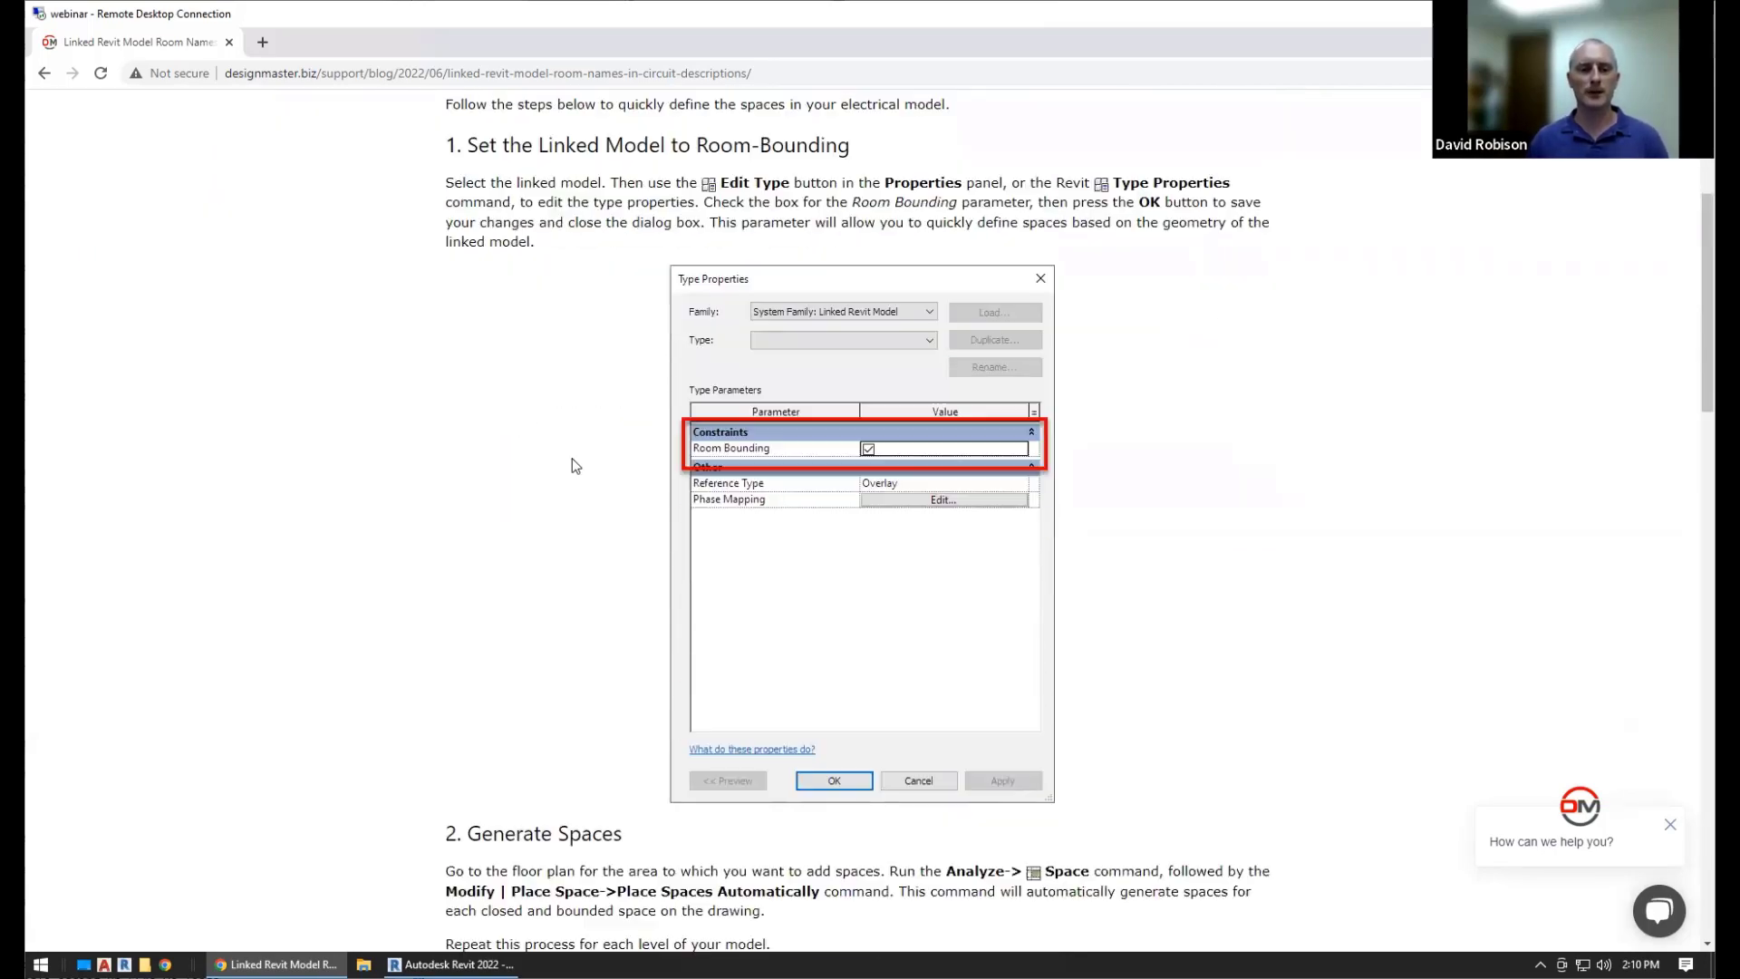
pyautogui.scroll(-4, 572, 458)
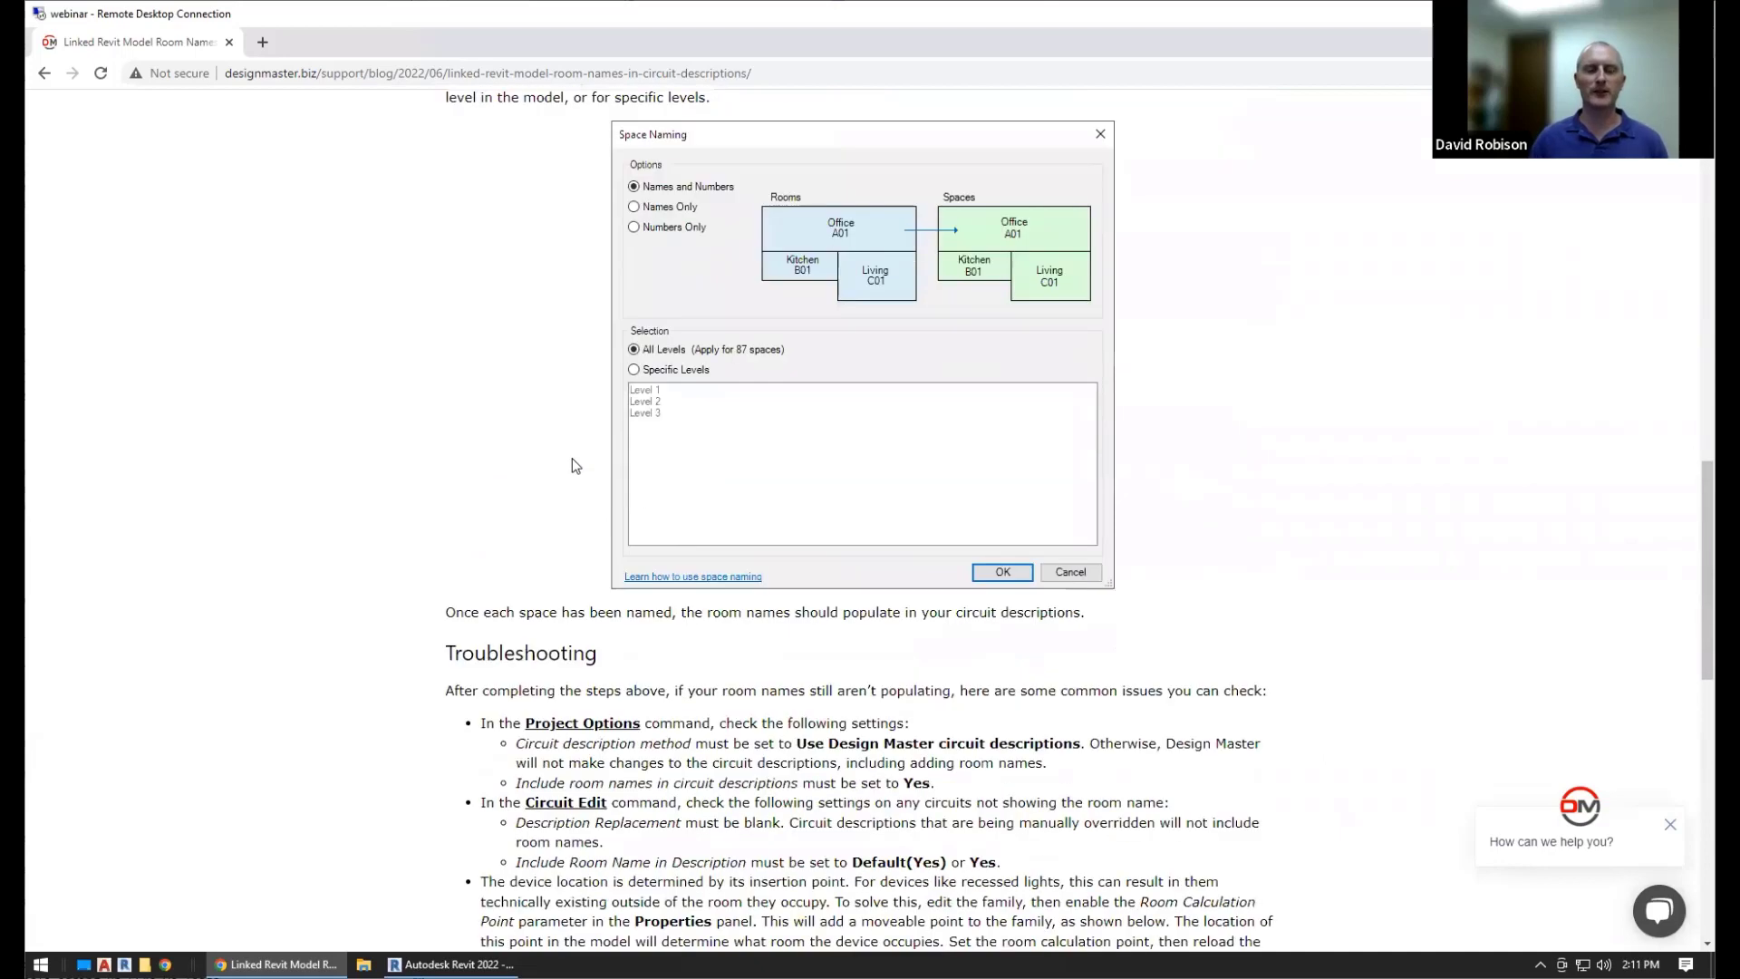
pyautogui.scroll(1, 572, 459)
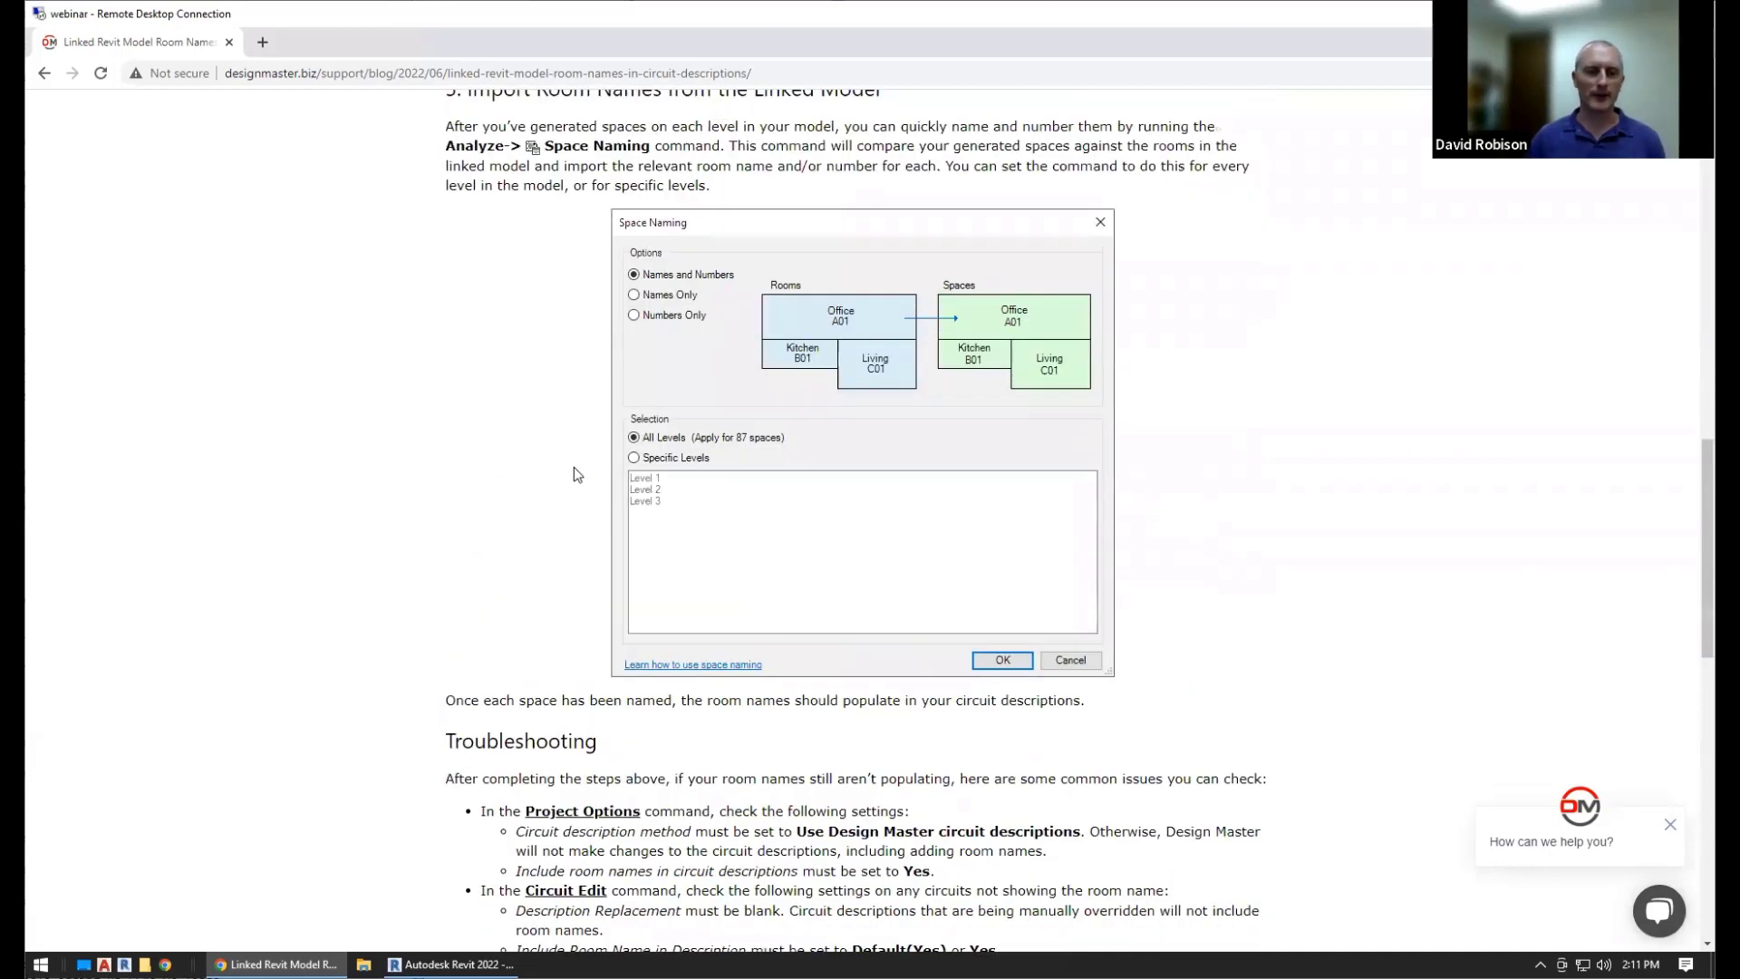
pyautogui.scroll(-6, 574, 471)
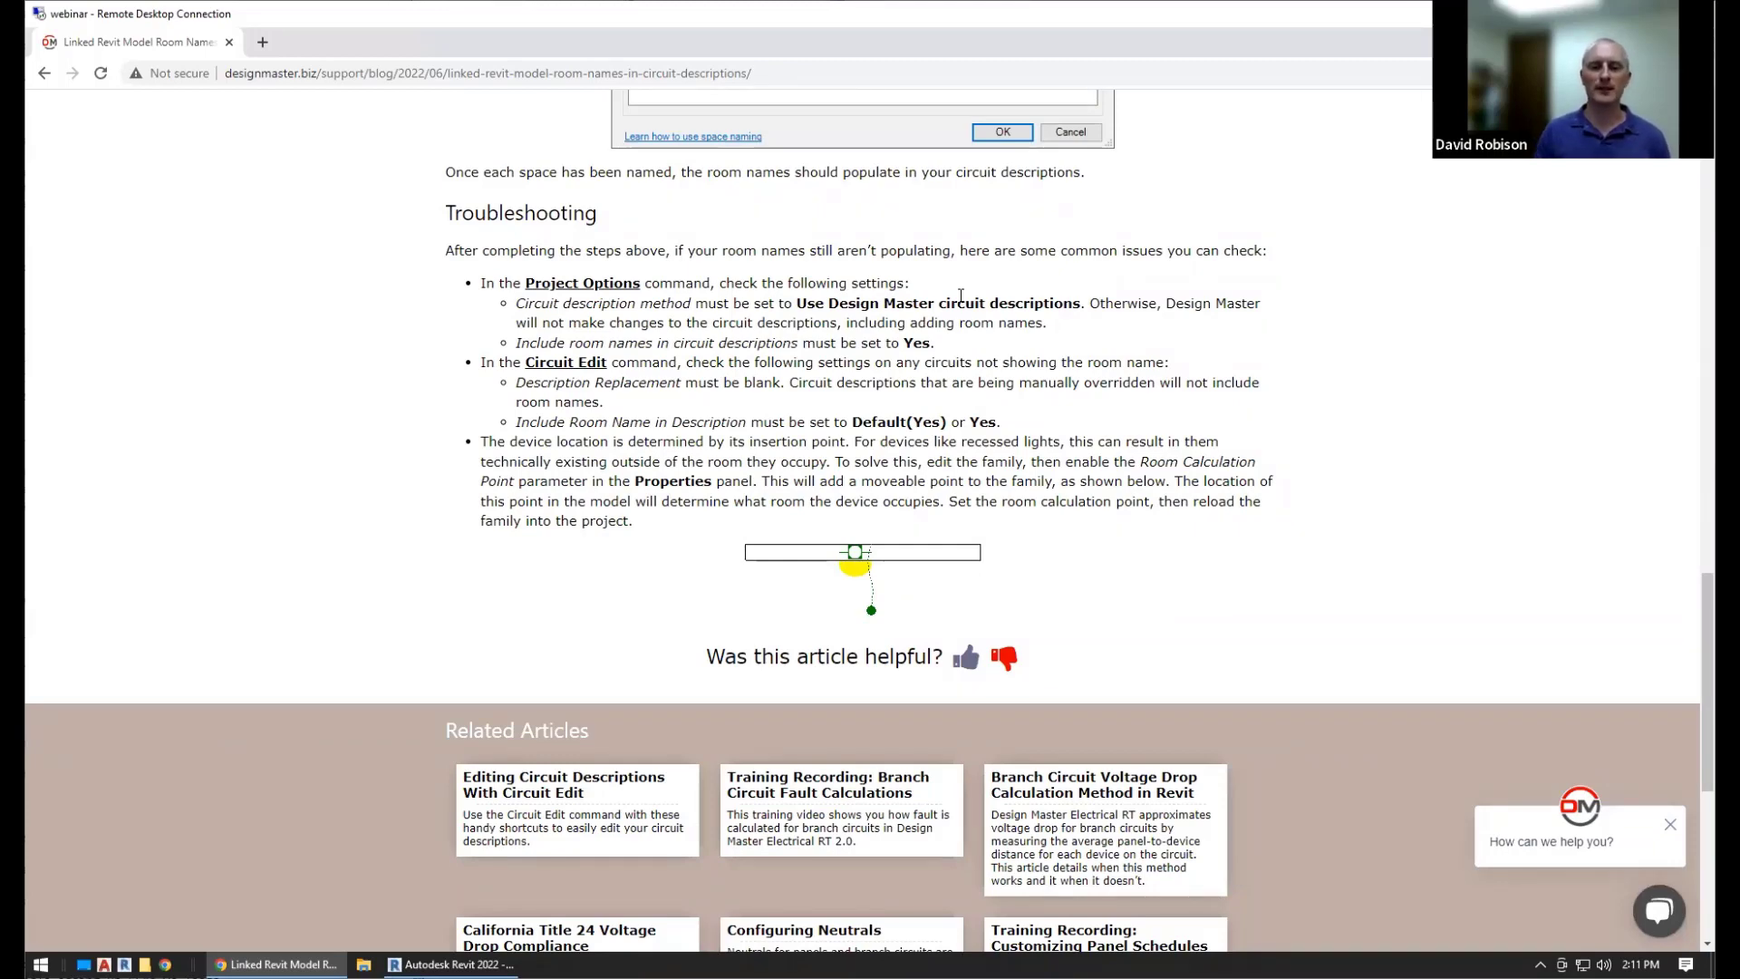
pyautogui.hotkey('alt', 'Tab')
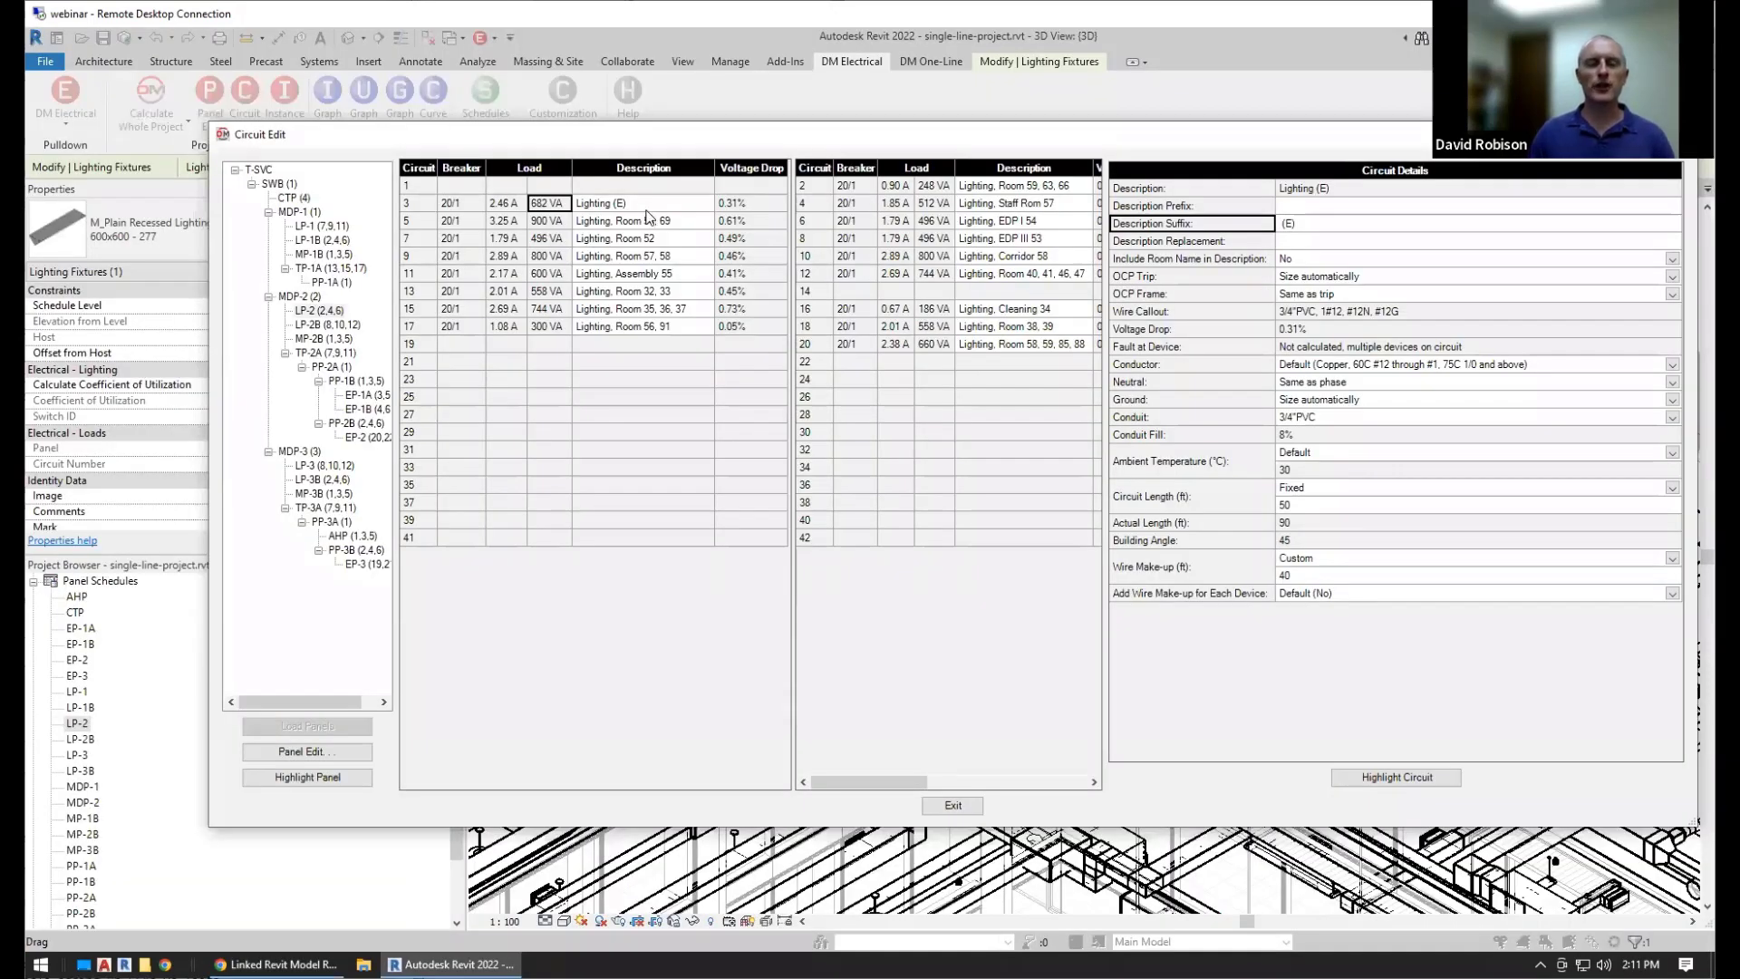
# Add '(E) ' to the start of circuit 7's description, making it (E) Lighting
pyautogui.click(649, 225)
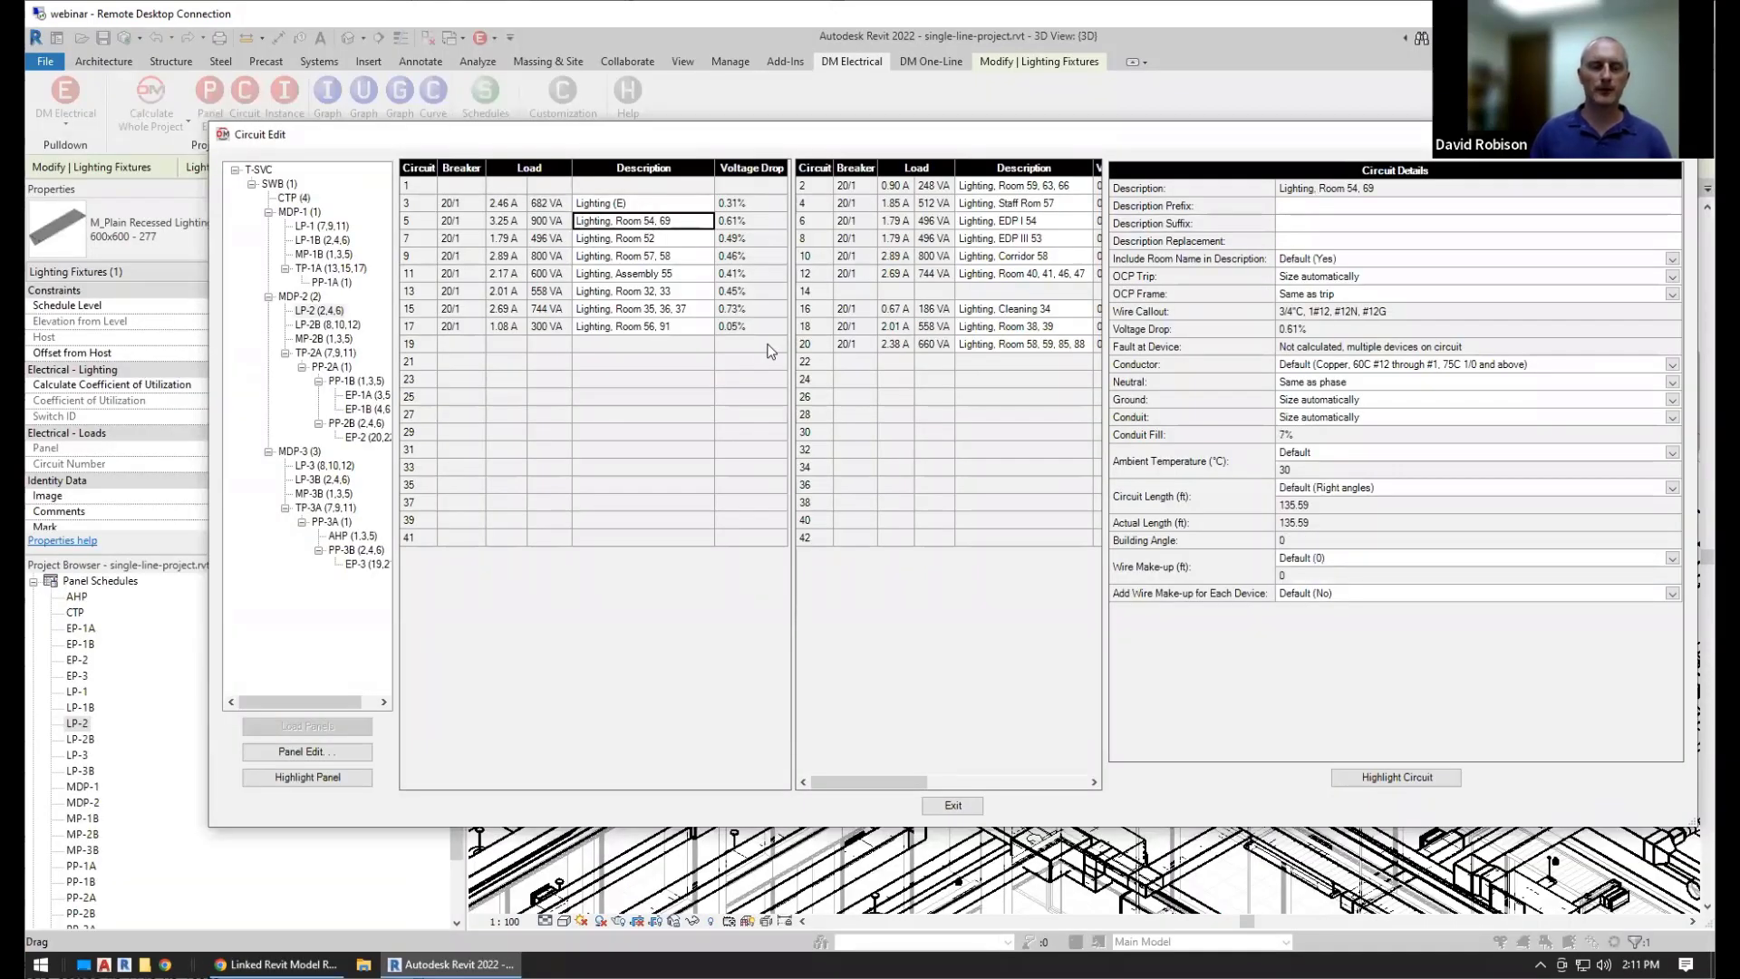
pyautogui.press('Down')
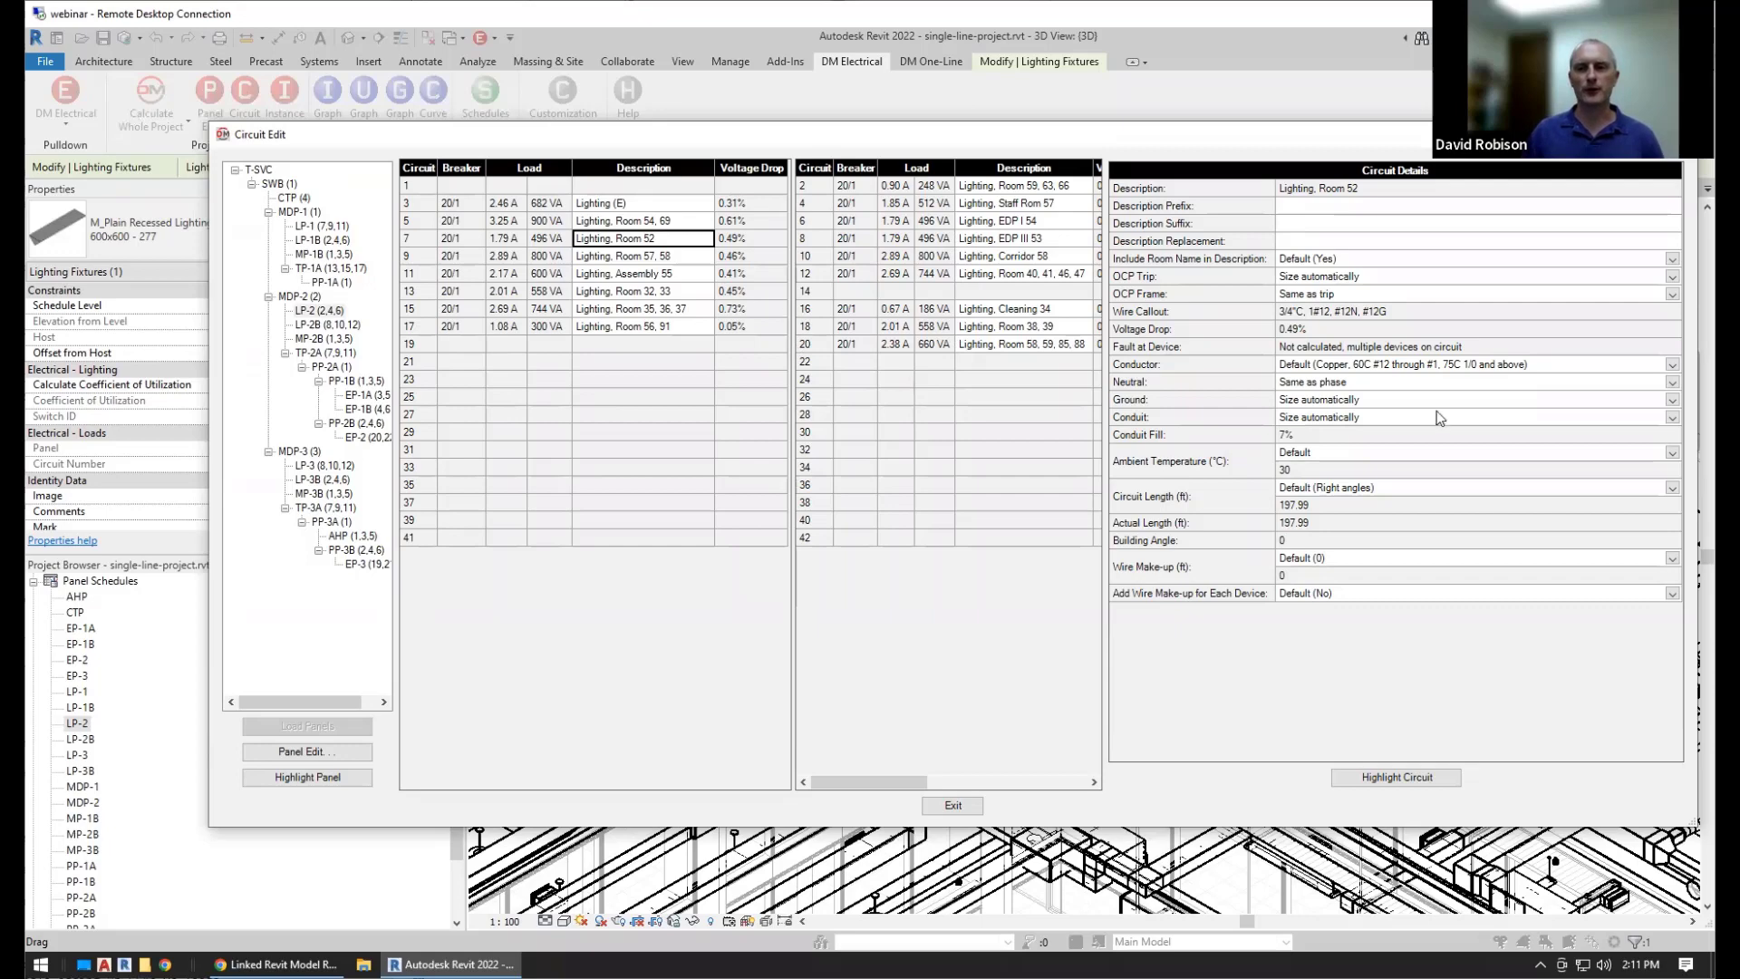
pyautogui.doubleClick(671, 238)
pyautogui.press('Home')
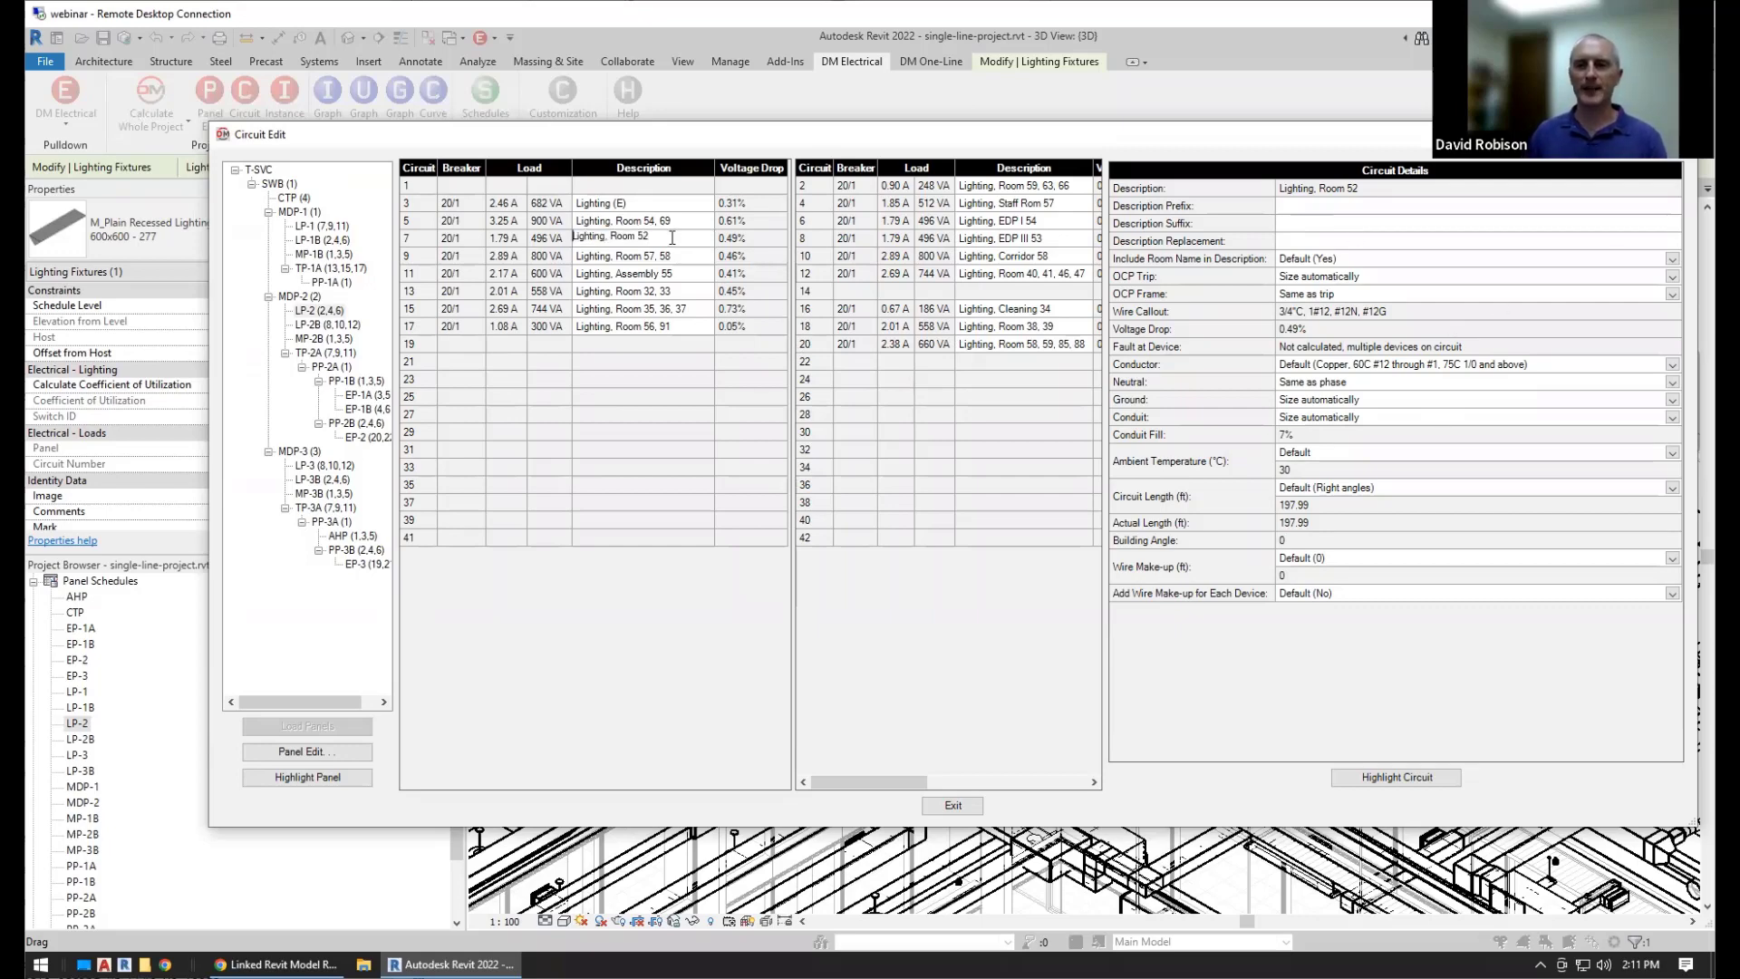
pyautogui.write('(E)')
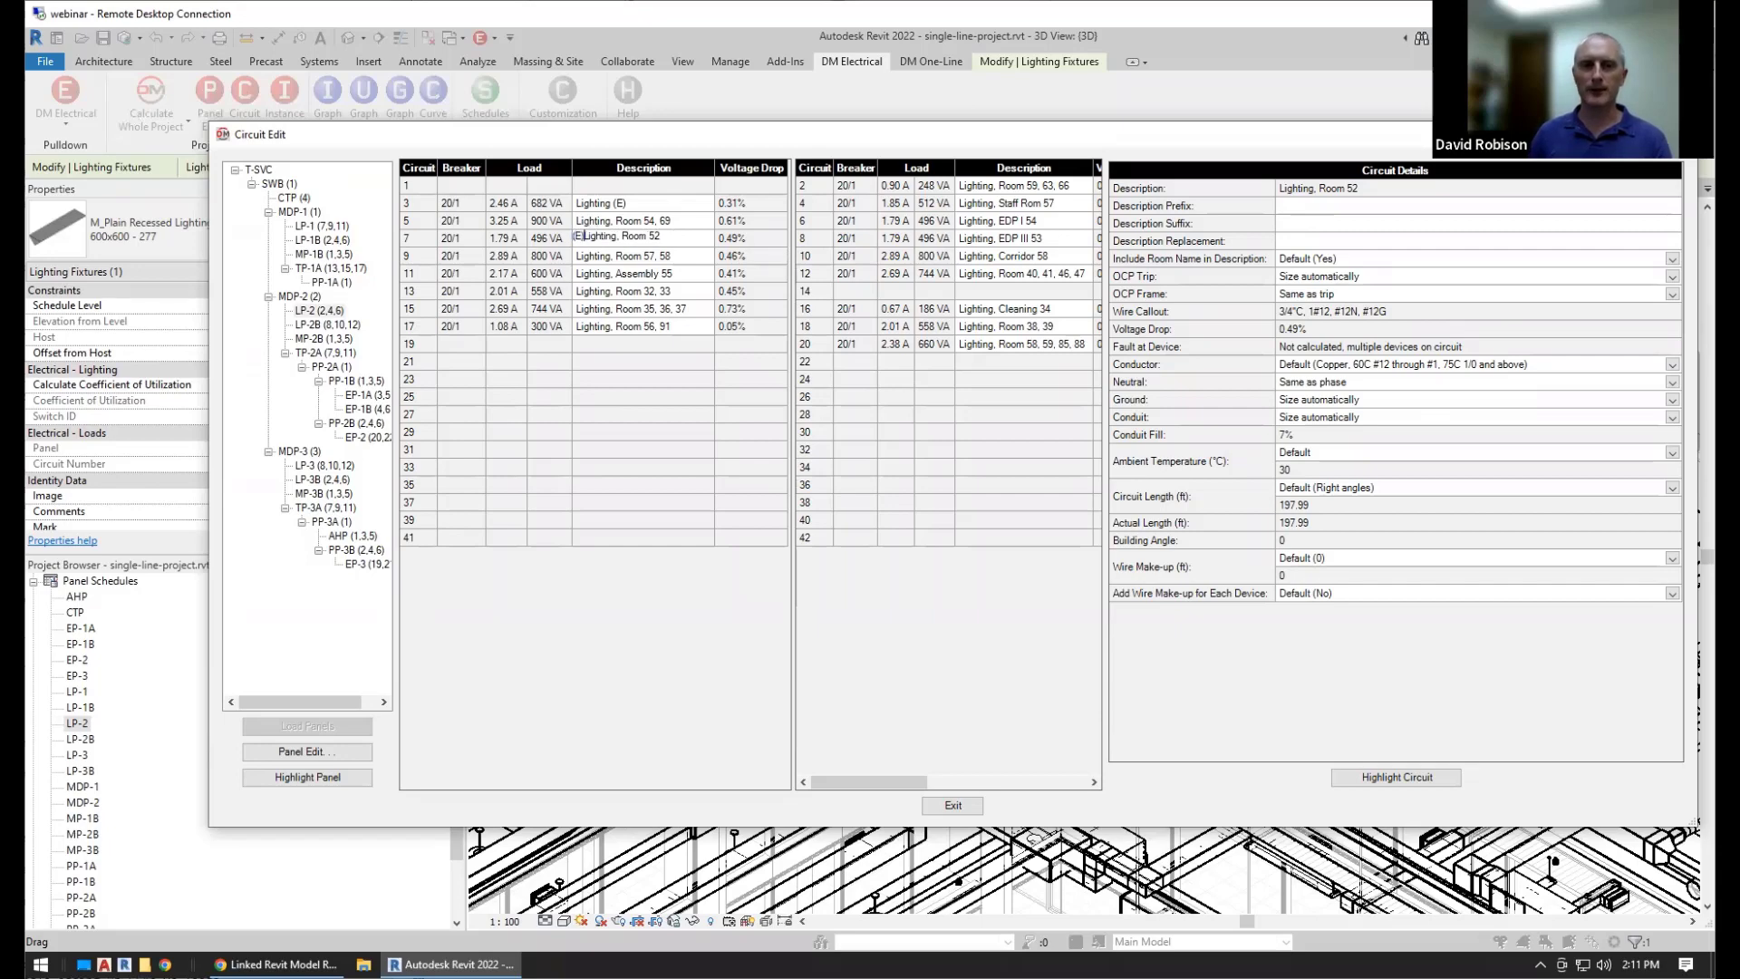
pyautogui.press('Return')
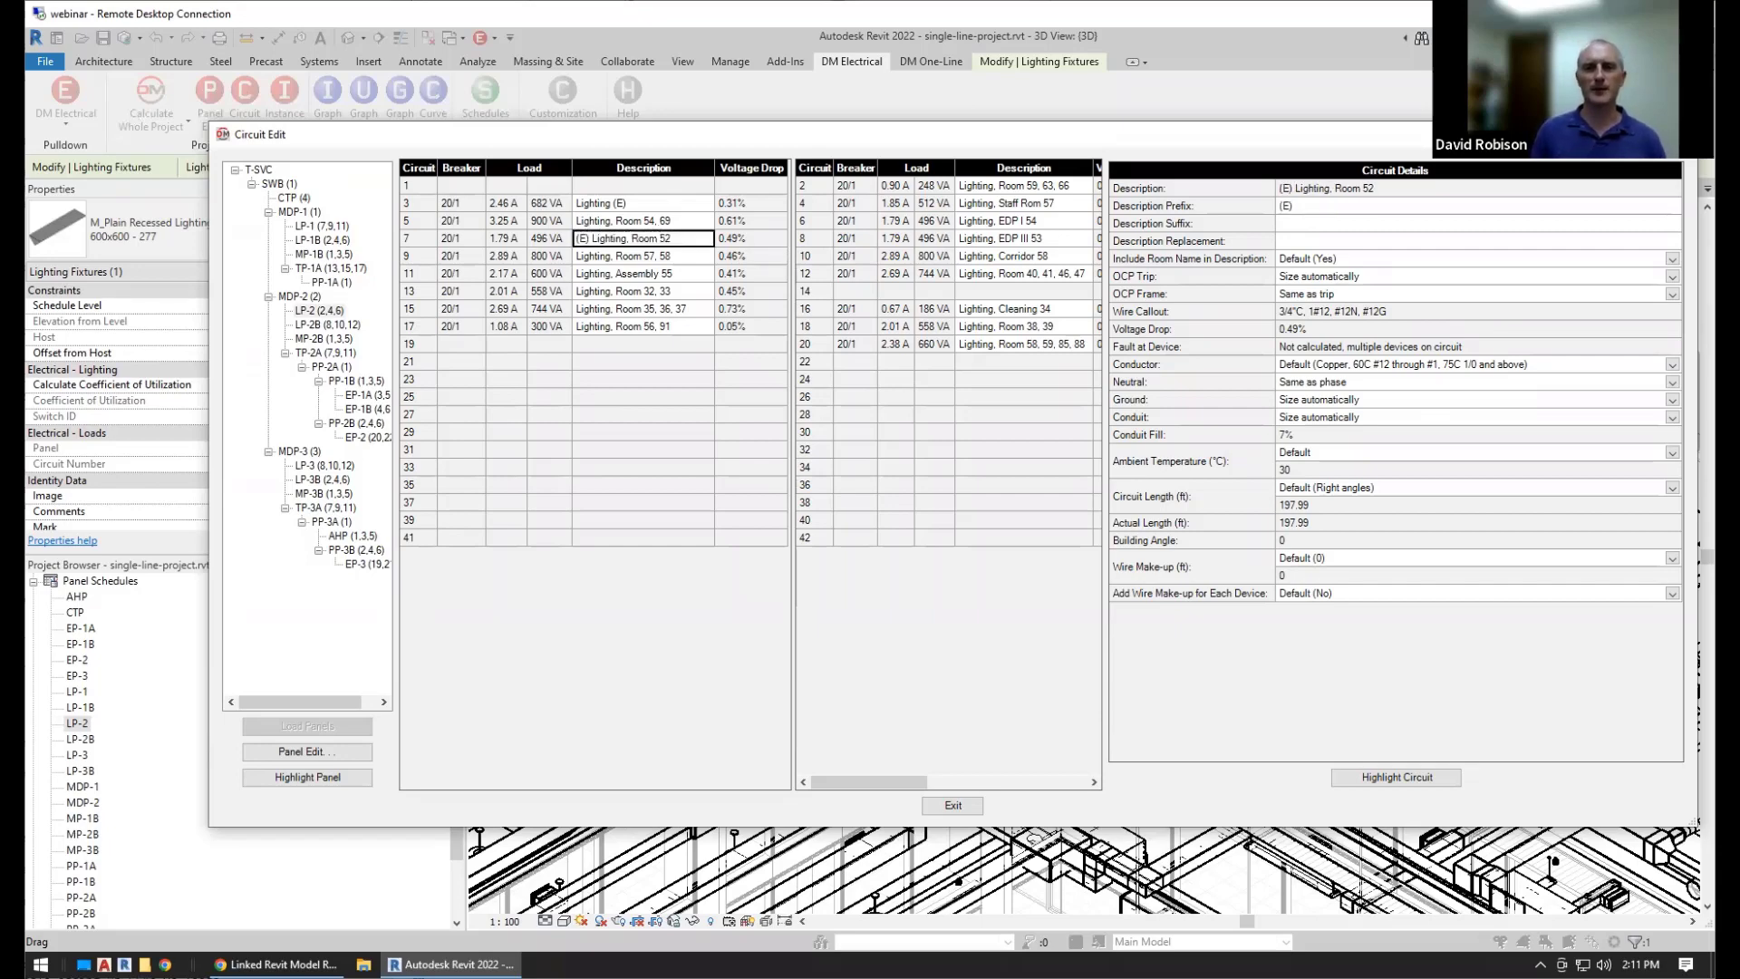
# Change circuit 9's description word Lighting to 'LTG'
pyautogui.press('Down')
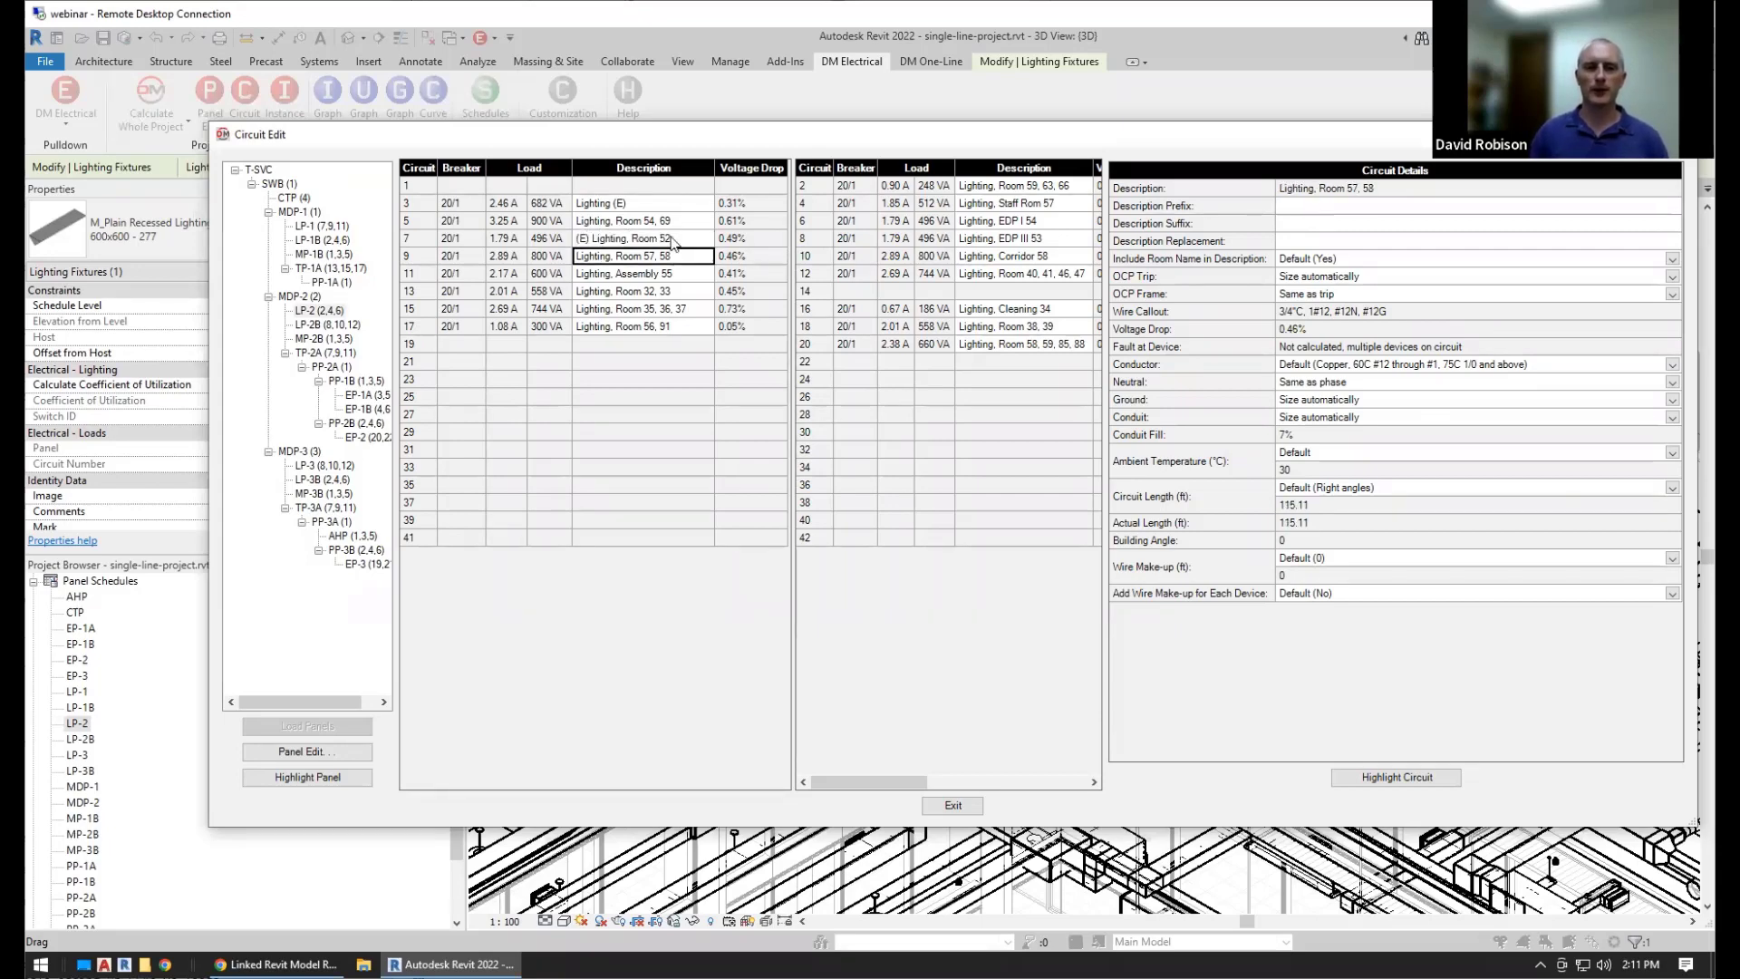
pyautogui.press('F2')
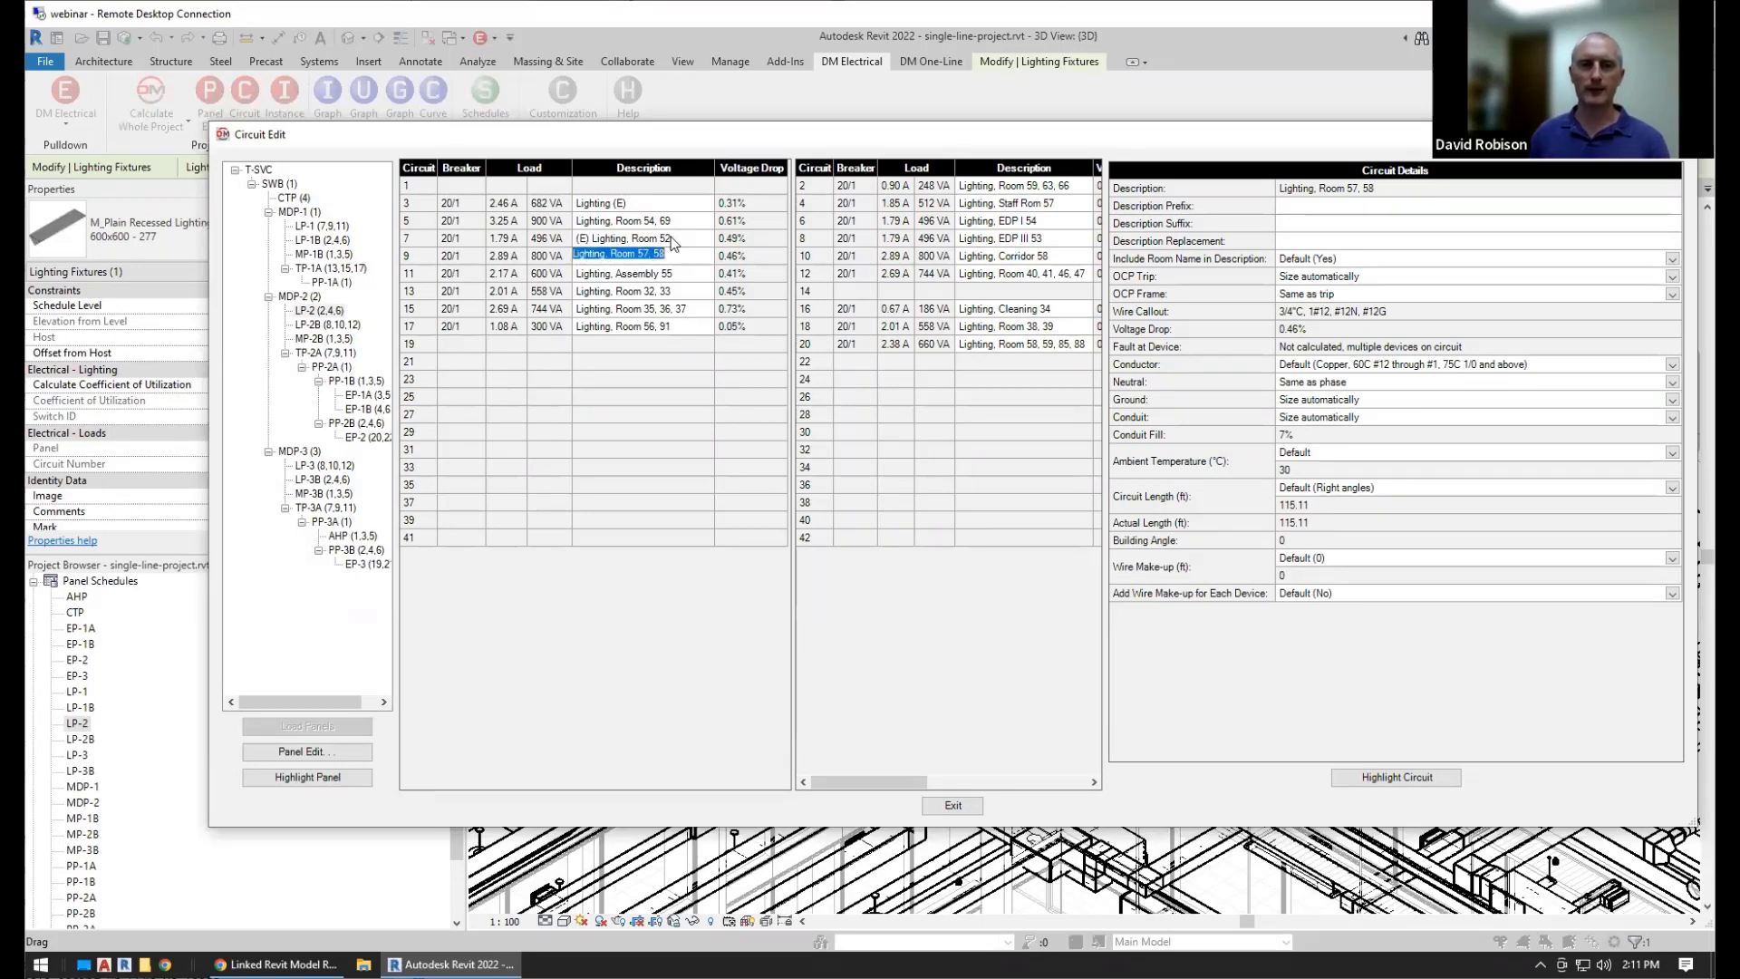
pyautogui.doubleClick(599, 254)
pyautogui.write('LTG')
pyautogui.press('Return')
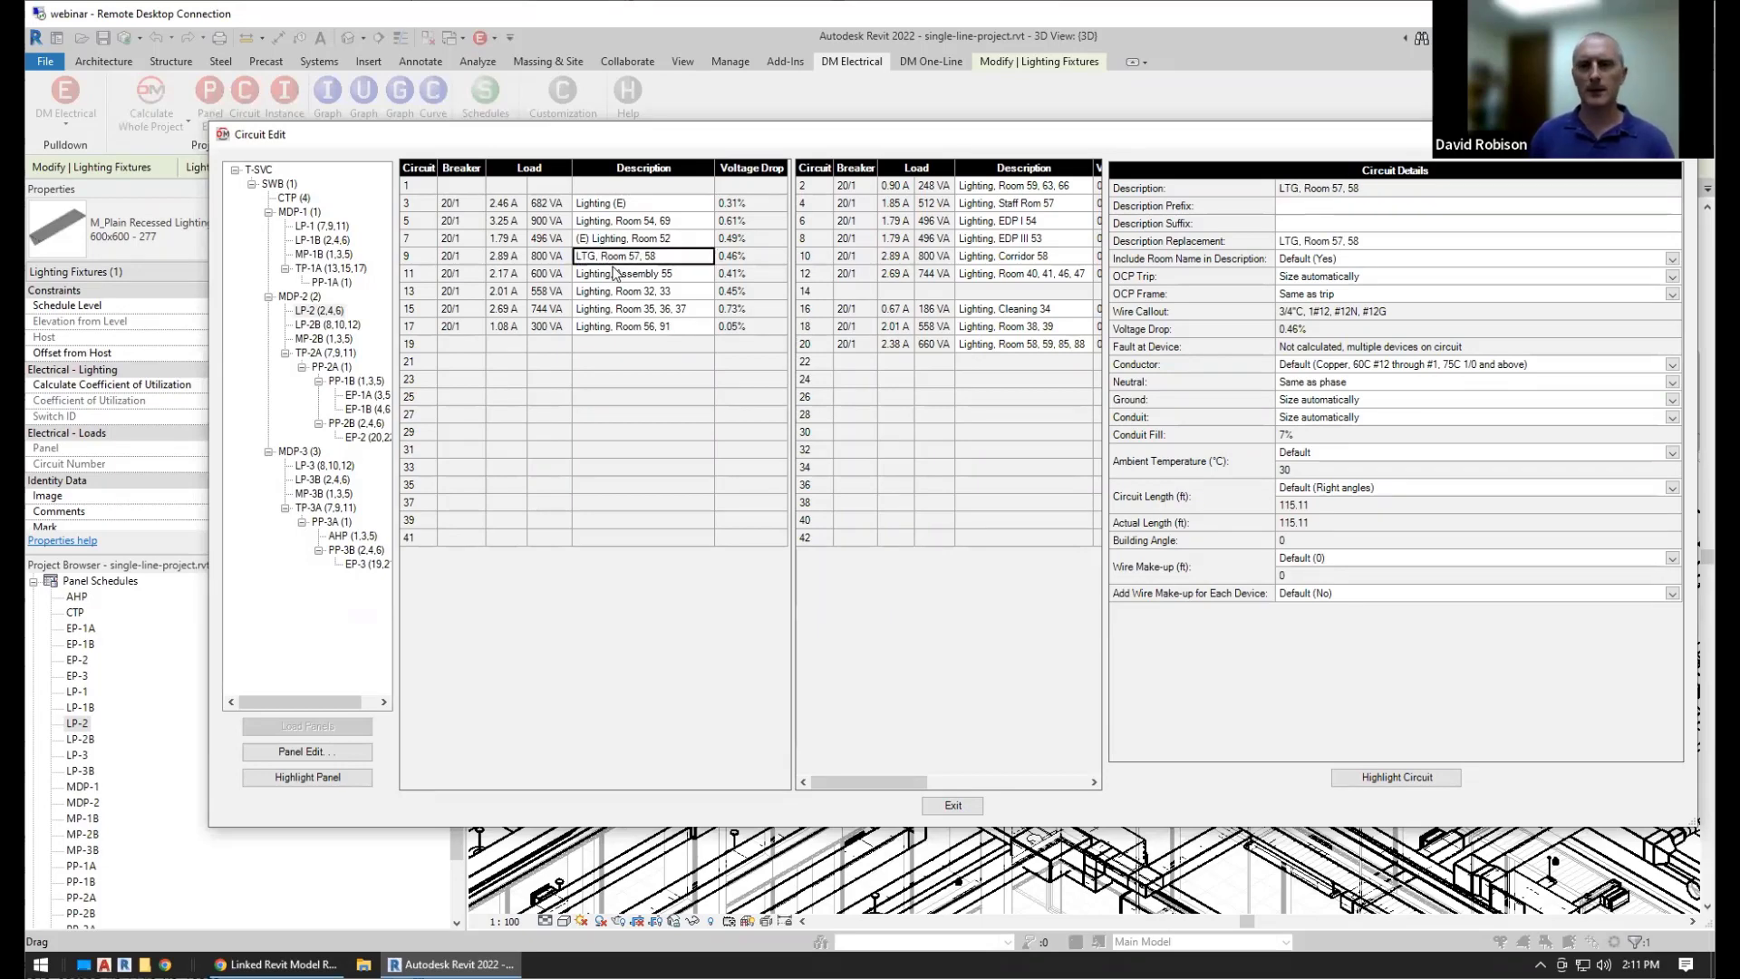
# Clear circuit 9's Description Replacement and give it a (LTG) Description Prefix
pyautogui.click(1308, 243)
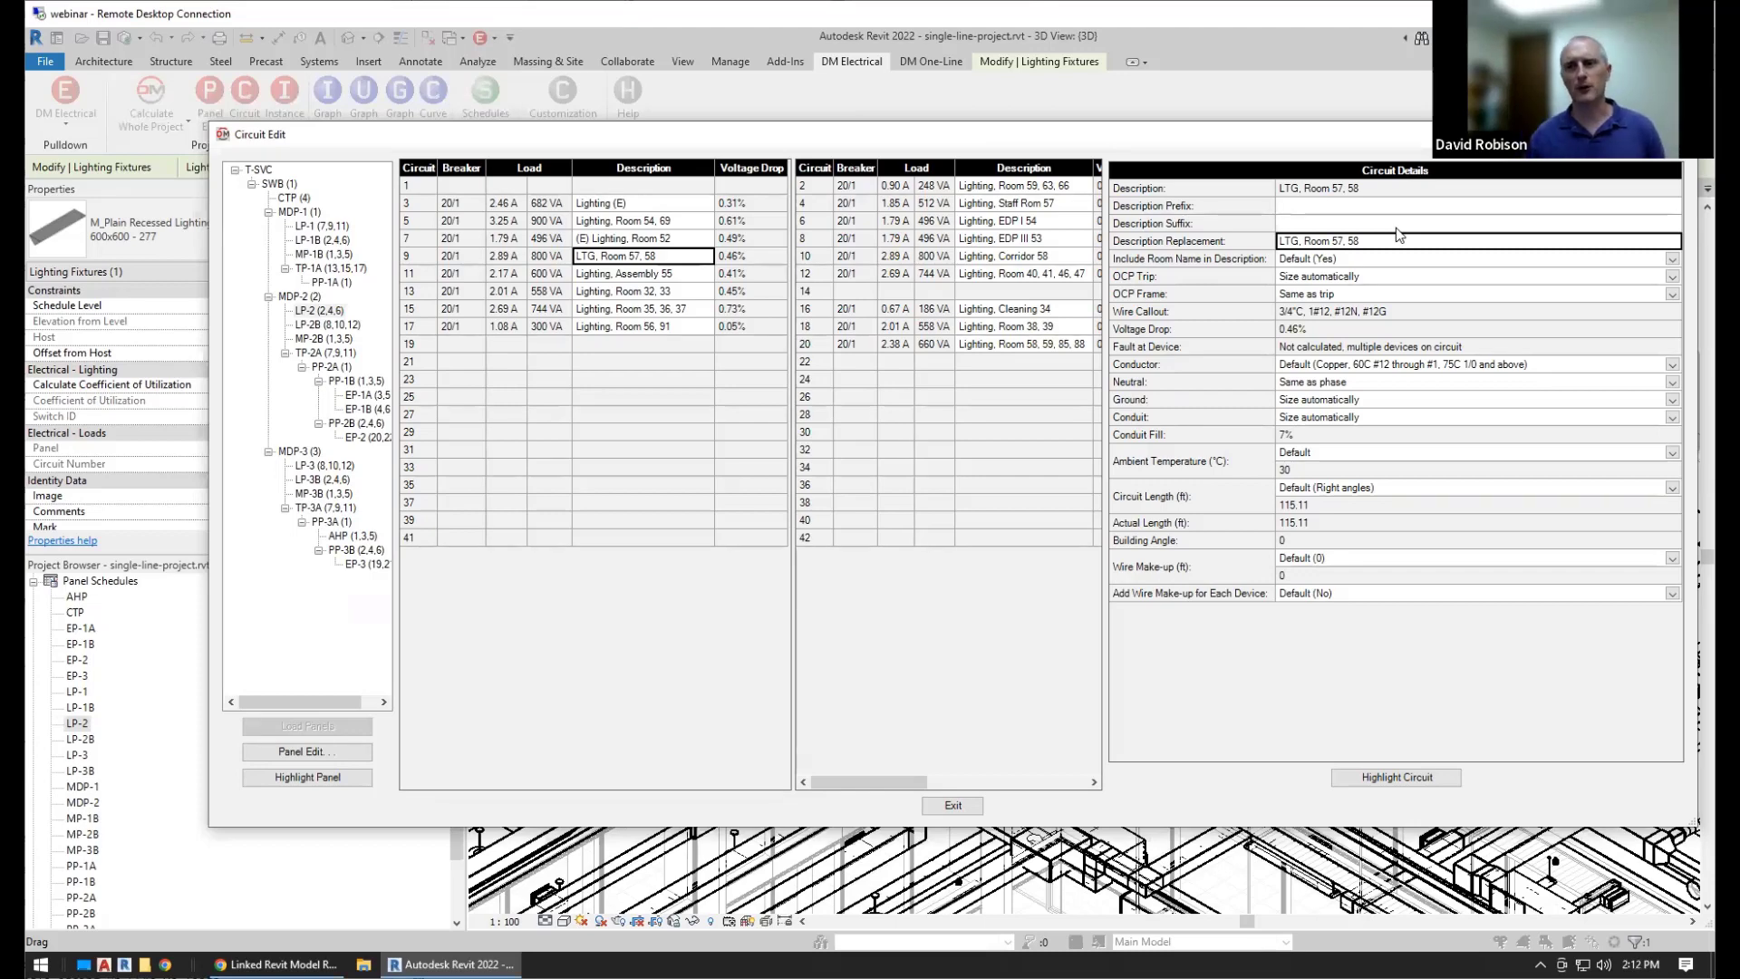
pyautogui.hotkey('ctrl', 'a')
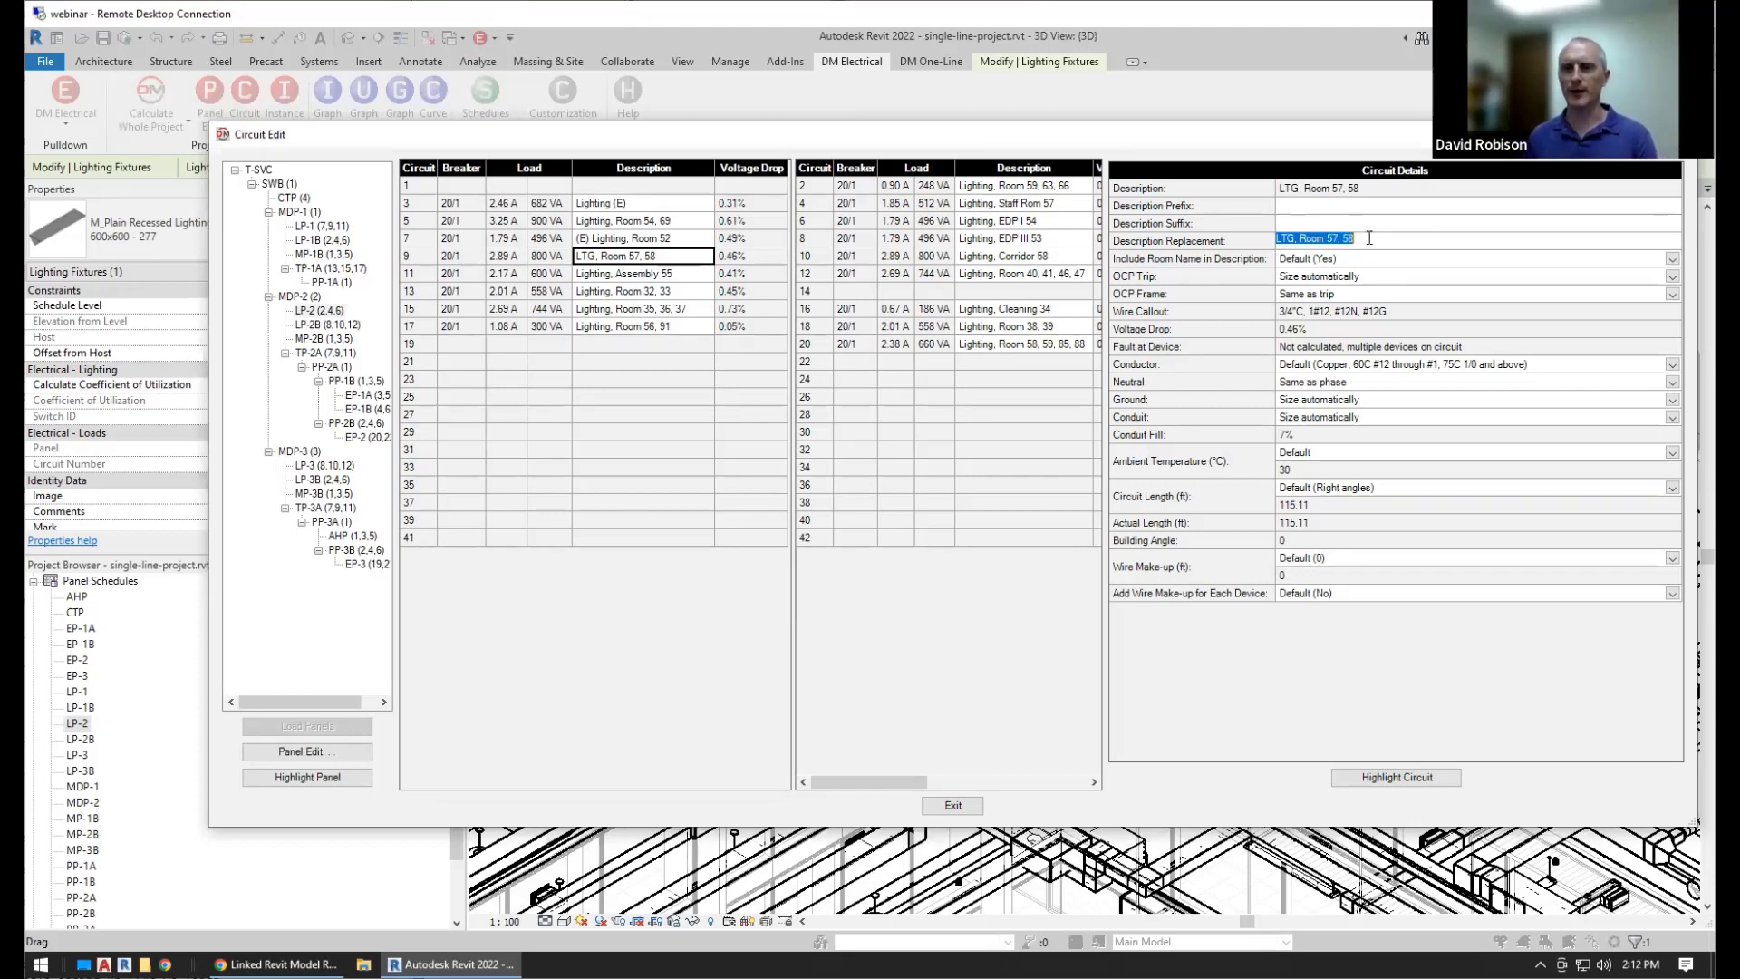
pyautogui.press('BackSpace')
pyautogui.press('Return')
pyautogui.press('Up')
pyautogui.press('Up')
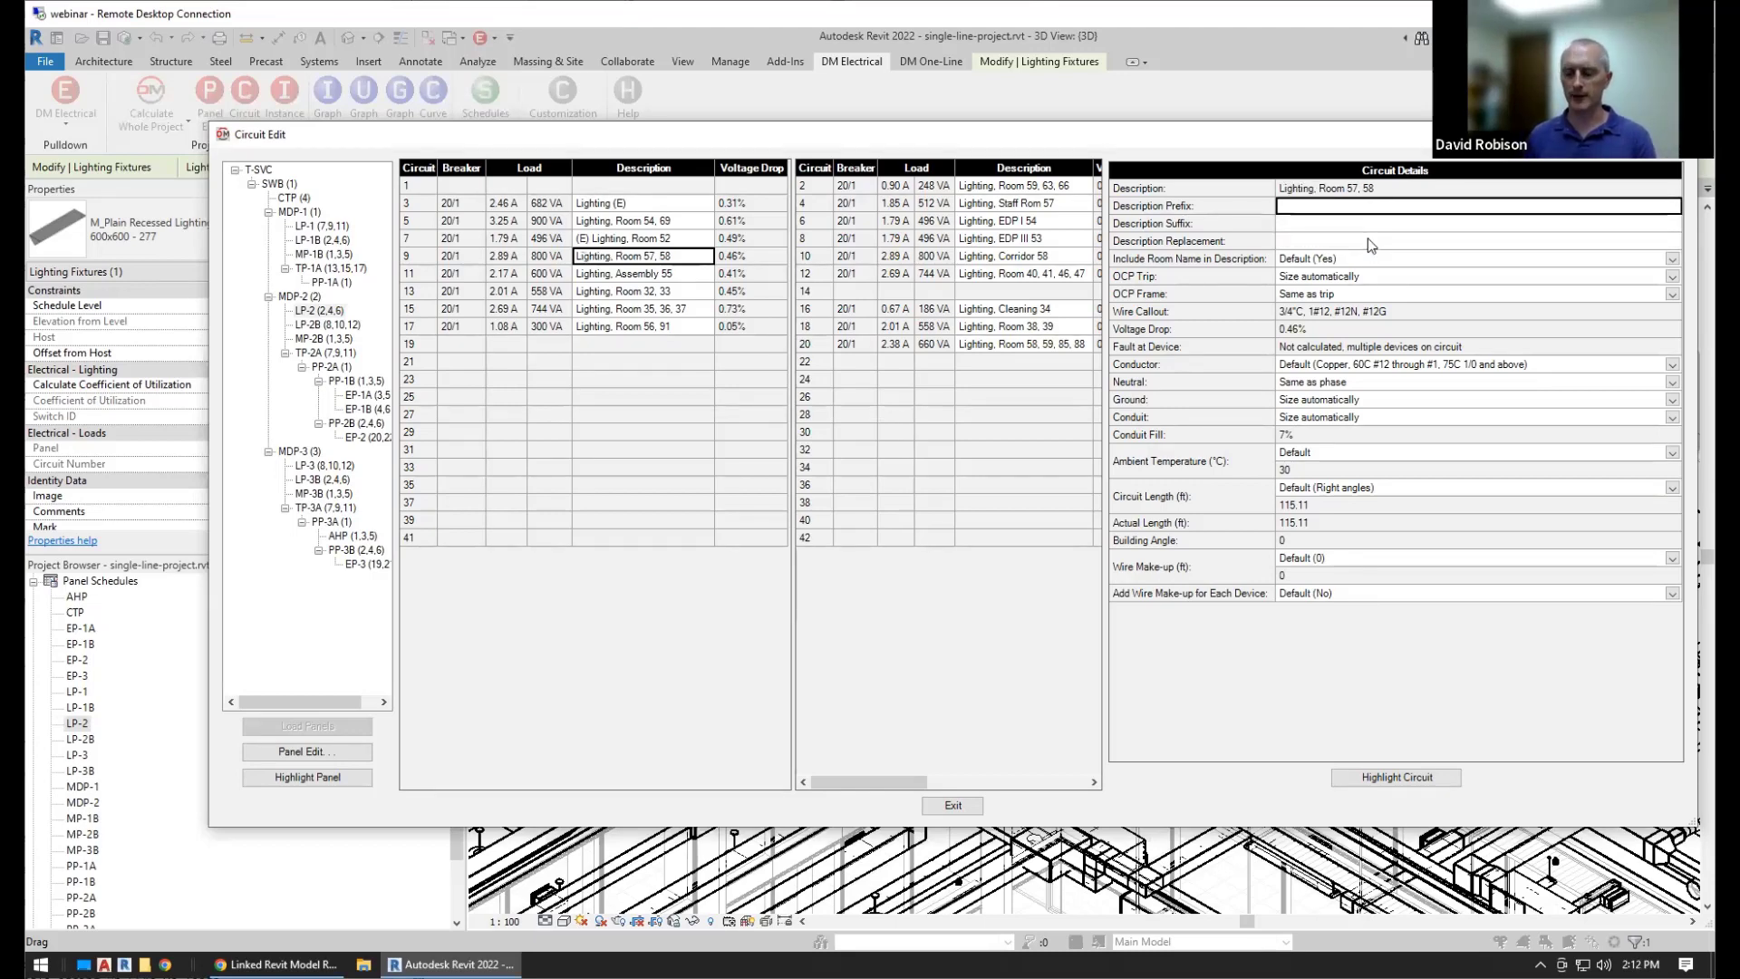
pyautogui.press('F2')
pyautogui.press('Return')
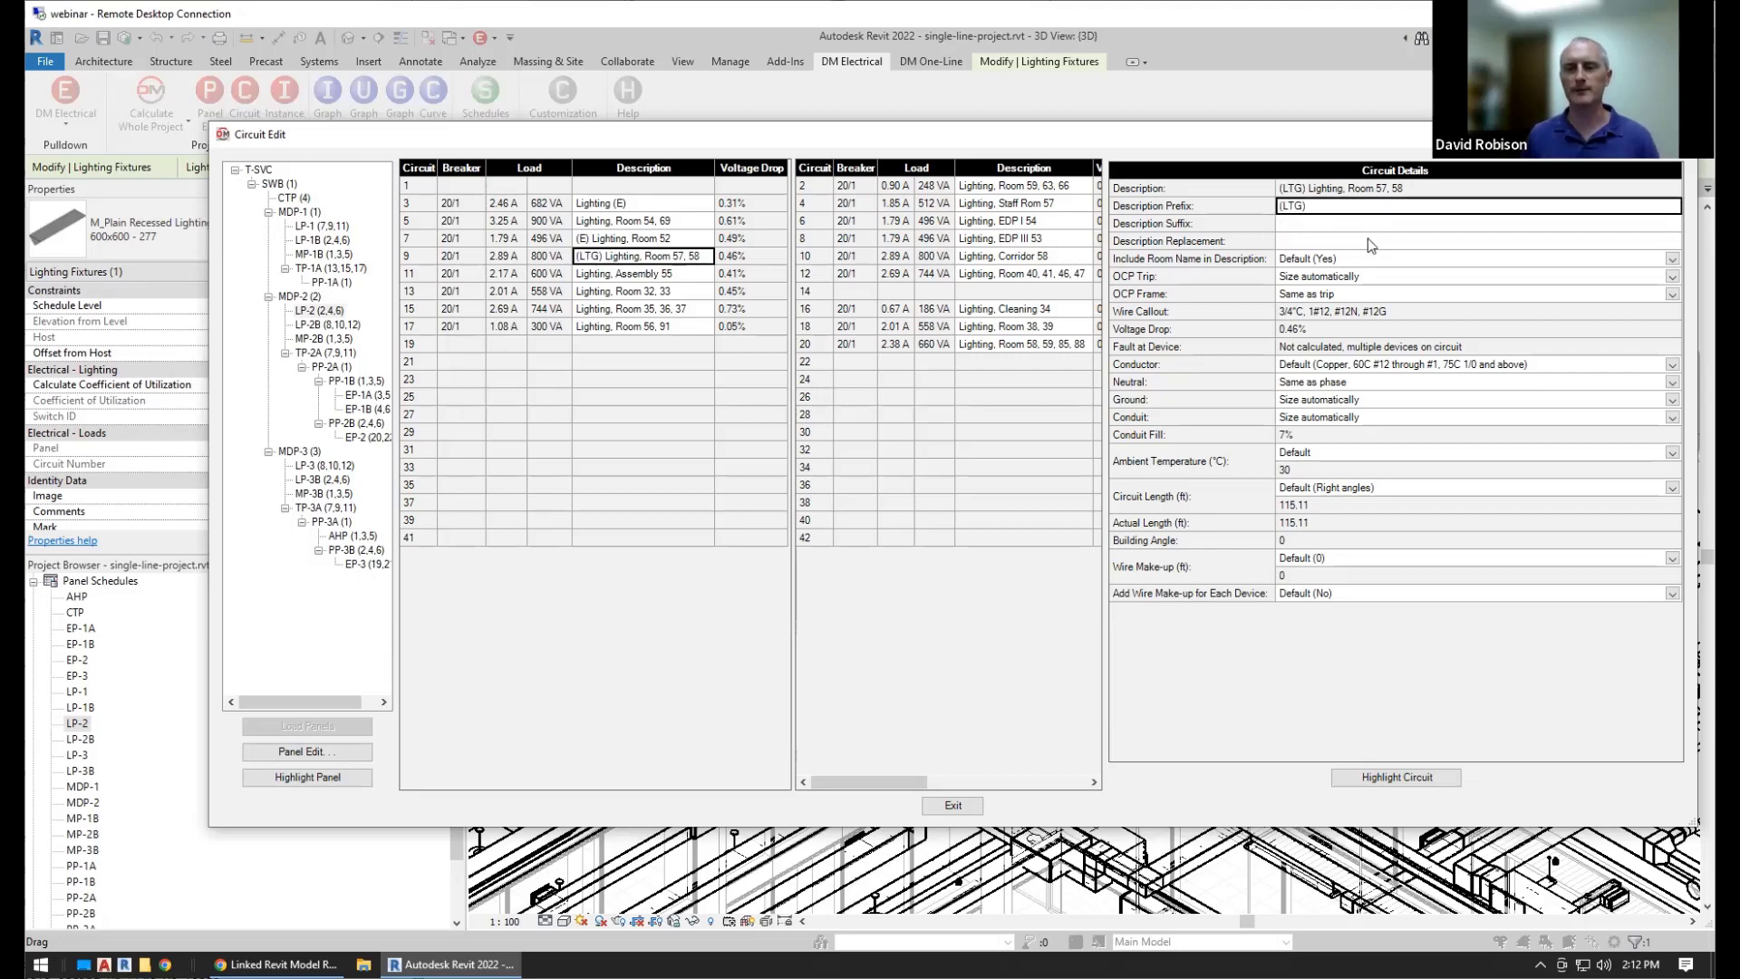